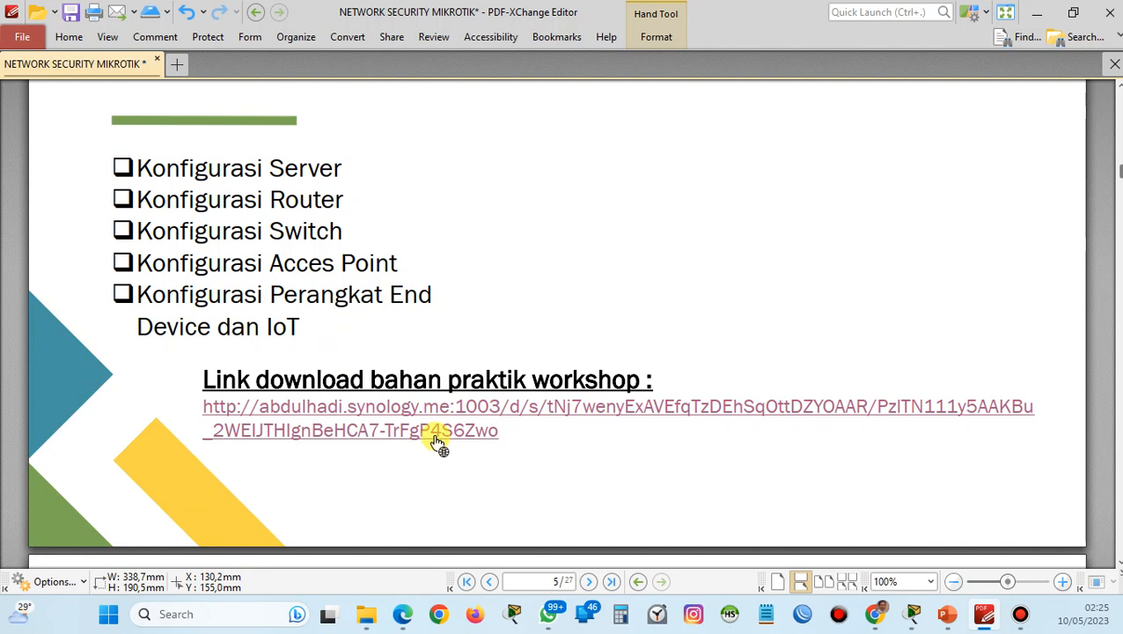
Minimize the screen recorder and folder windows and switch to the Cisco Packet Tracer file "workshop implementasi topology soho-kosongan - Copy (2).pkt".
{"action": "scroll", "coordinate": [451, 438], "scroll_direction": "down", "scroll_amount": 8}
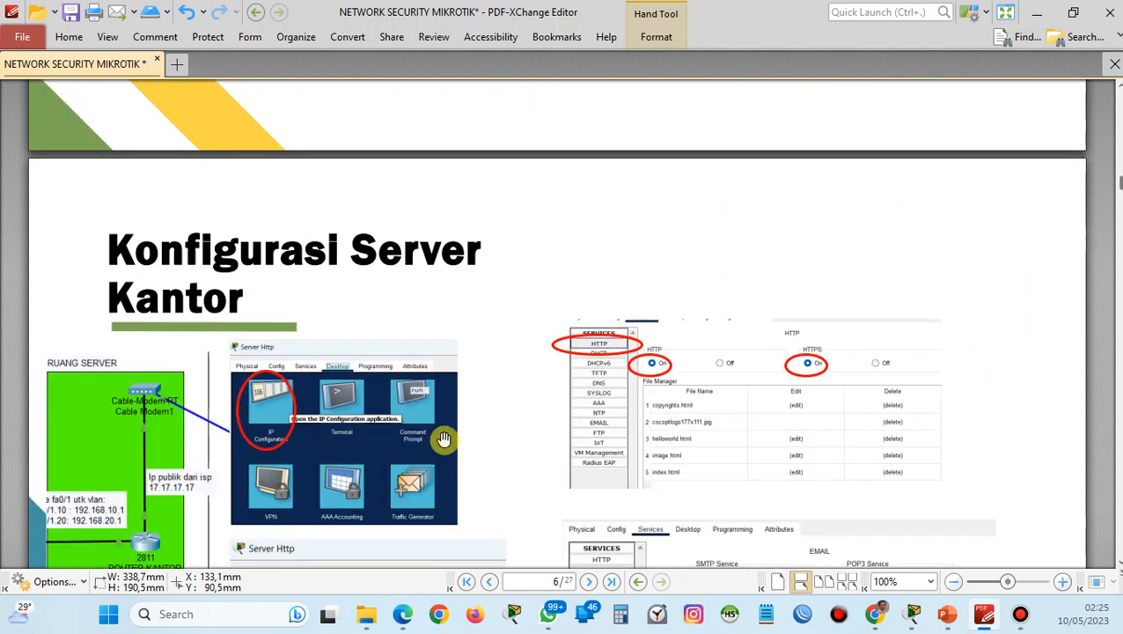
{"action": "scroll", "coordinate": [443, 440], "scroll_direction": "down", "scroll_amount": 3}
{"action": "scroll", "coordinate": [443, 439], "scroll_direction": "down", "scroll_amount": 2}
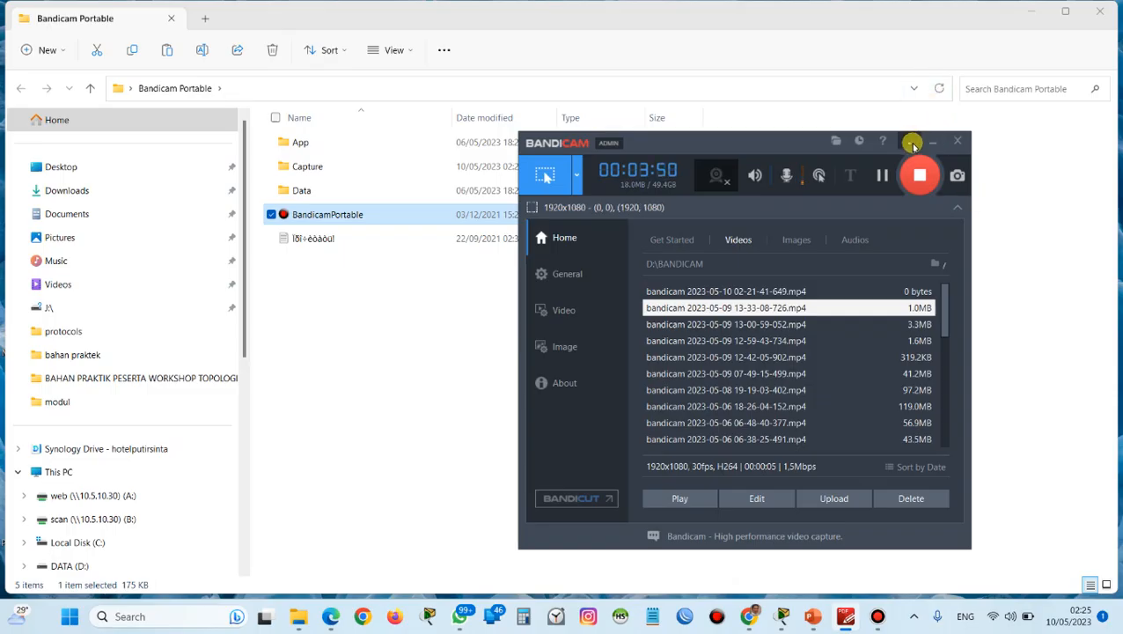
{"action": "left_click", "coordinate": [911, 143]}
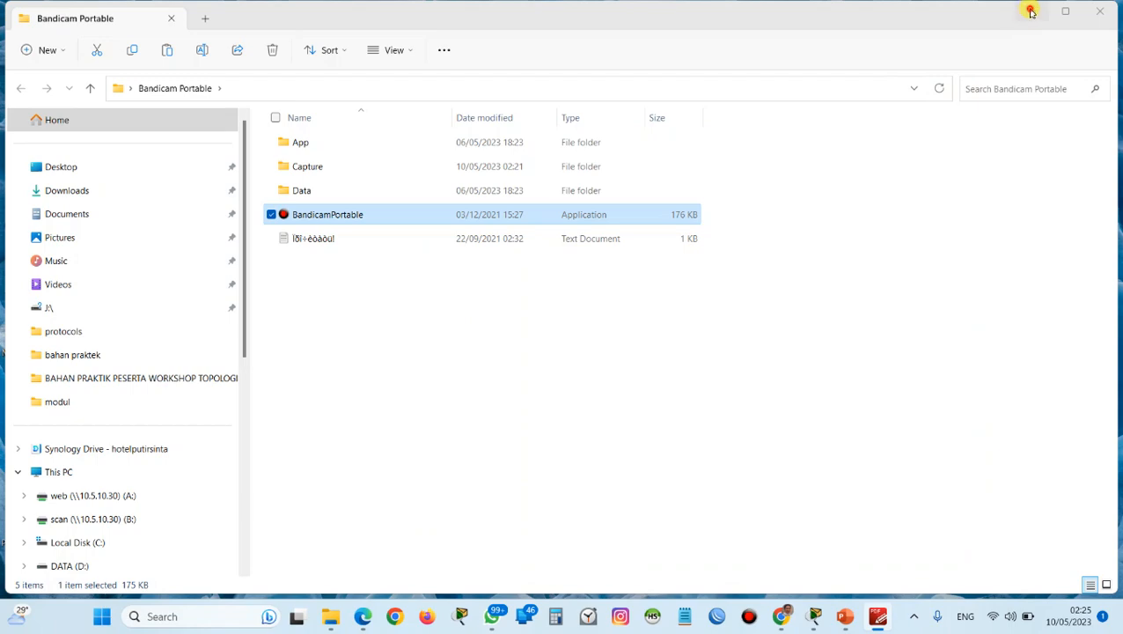
{"action": "left_click", "coordinate": [1030, 10]}
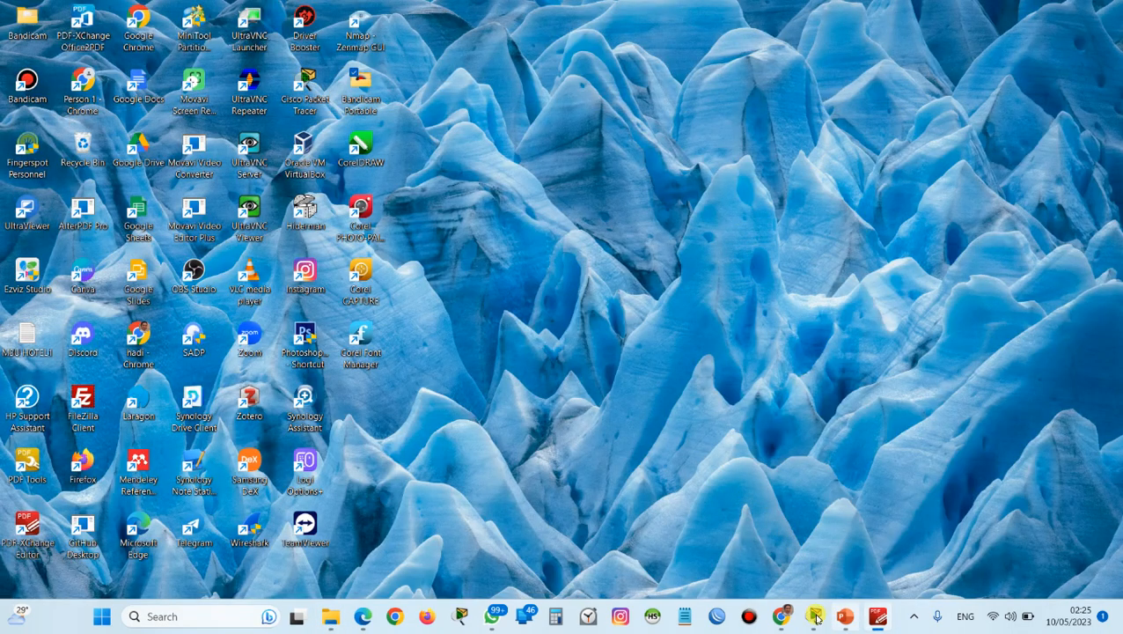
{"action": "mouse_move", "coordinate": [815, 616]}
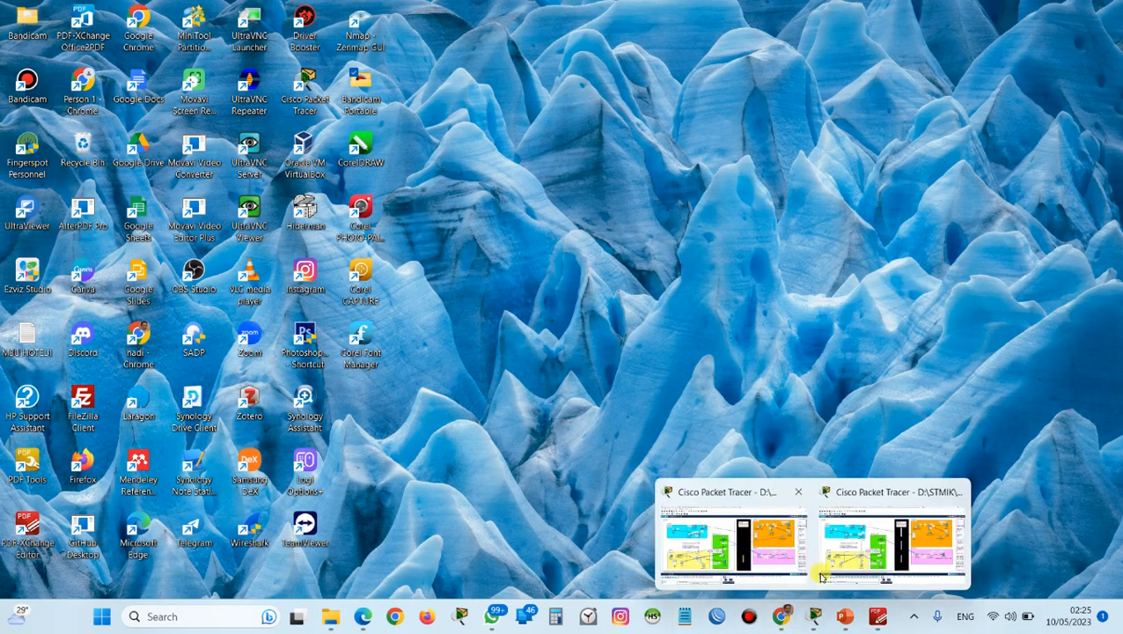
{"action": "mouse_move", "coordinate": [848, 560]}
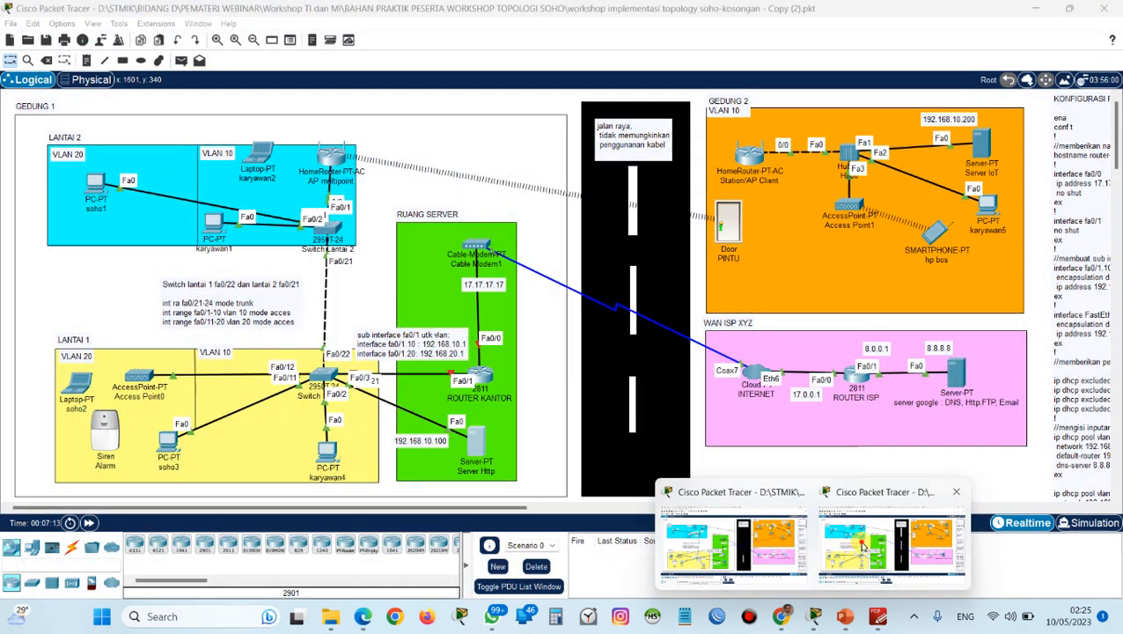
{"action": "left_click", "coordinate": [863, 548]}
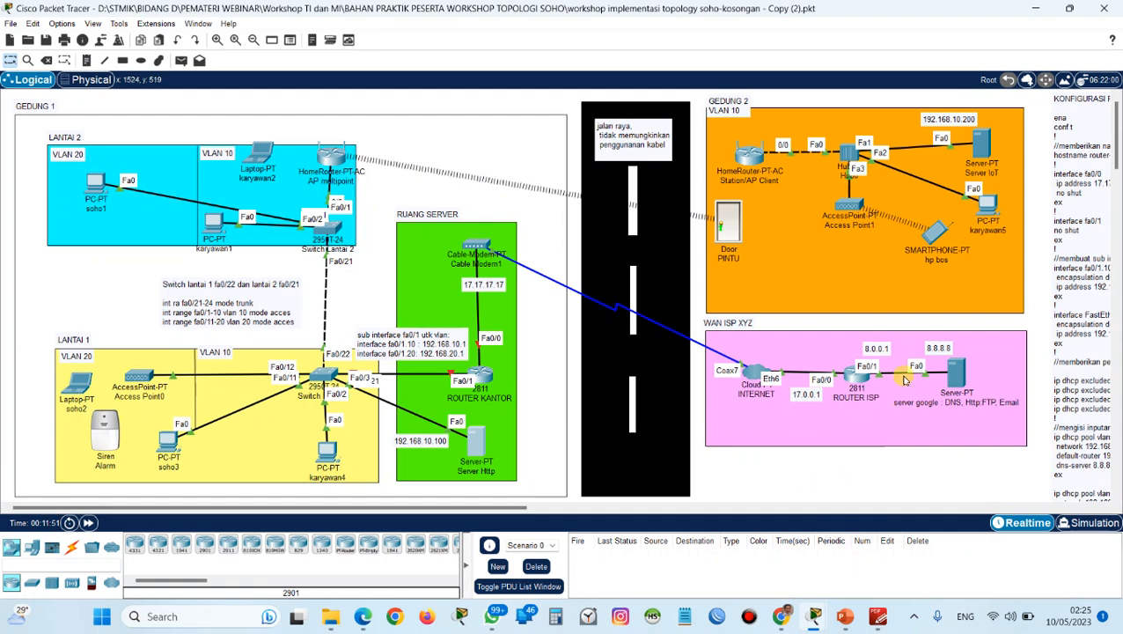
In the DNS service of the WAN ISP XYZ Google server, set the soho.com record's address to 192.168.10.100, save it and minimize the server window.
{"action": "left_click", "coordinate": [950, 374]}
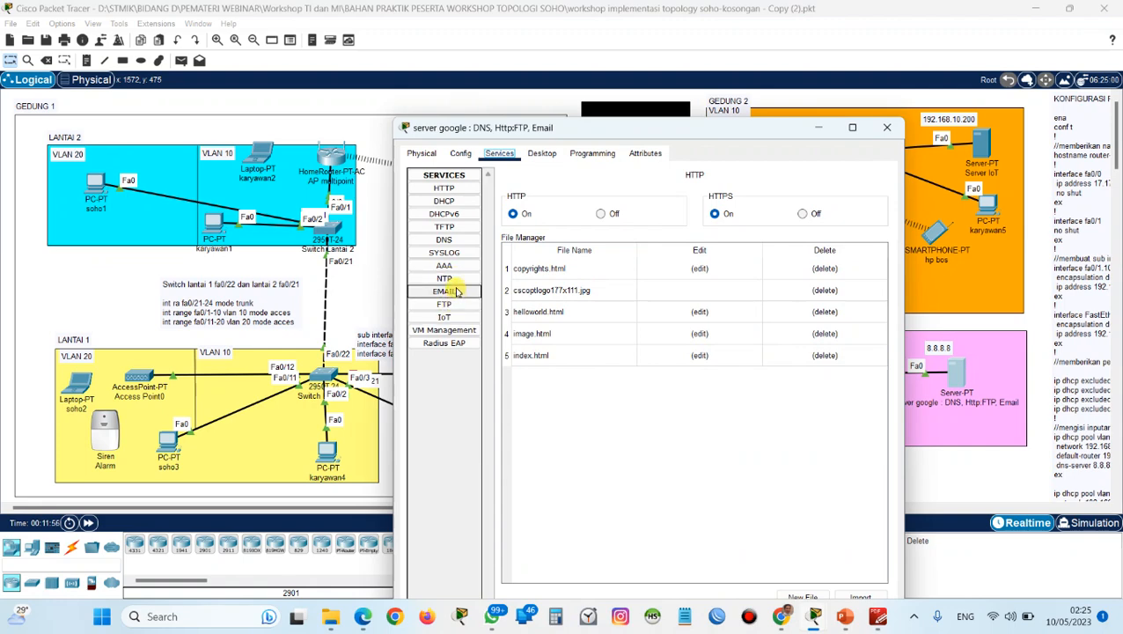
{"action": "left_click", "coordinate": [445, 239]}
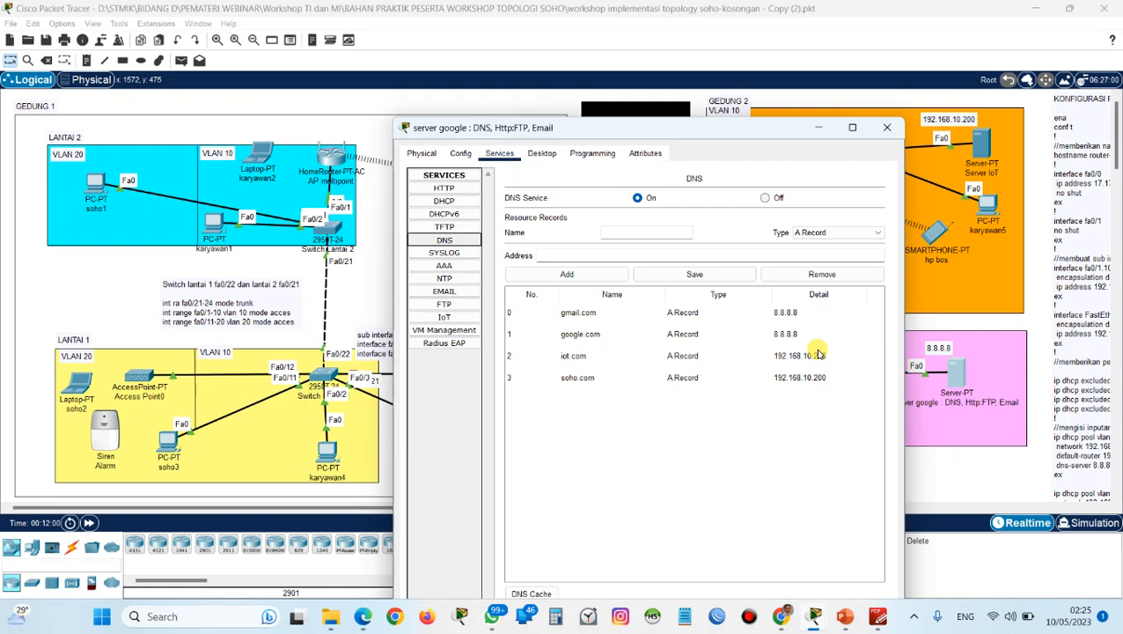
{"action": "left_click", "coordinate": [808, 377]}
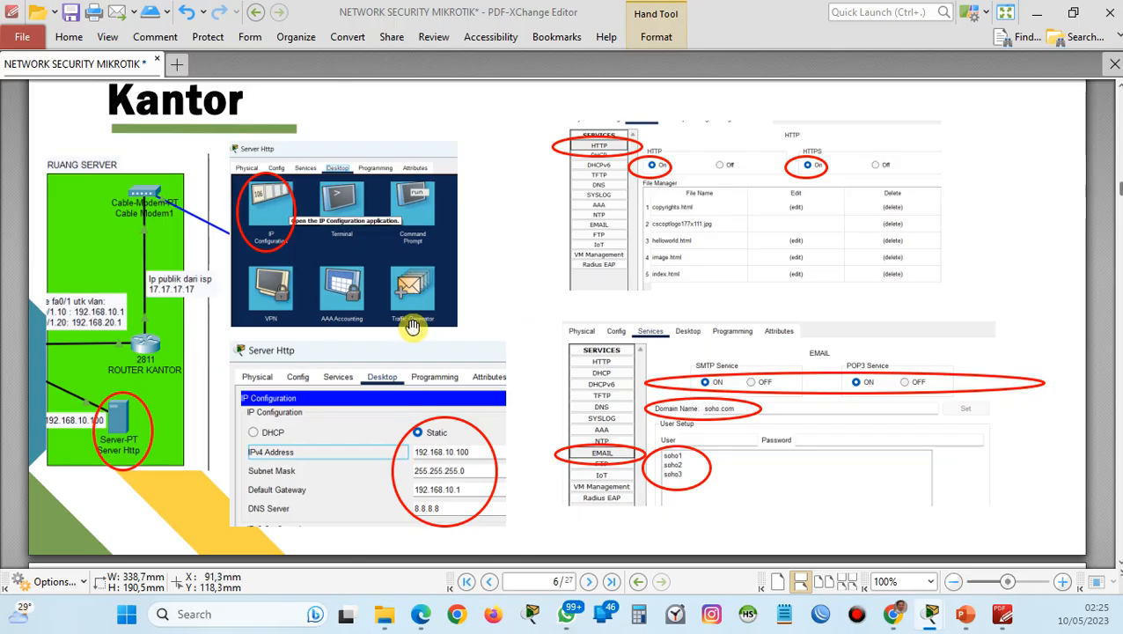
{"action": "scroll", "coordinate": [482, 326], "scroll_direction": "up", "scroll_amount": 15}
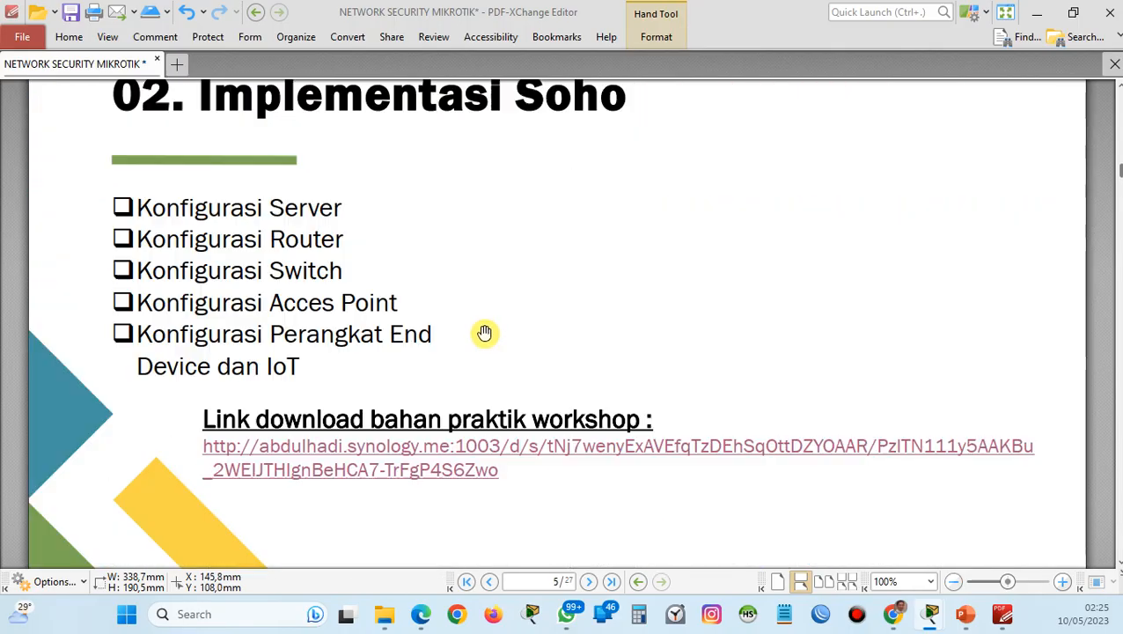
{"action": "scroll", "coordinate": [479, 330], "scroll_direction": "up", "scroll_amount": 6}
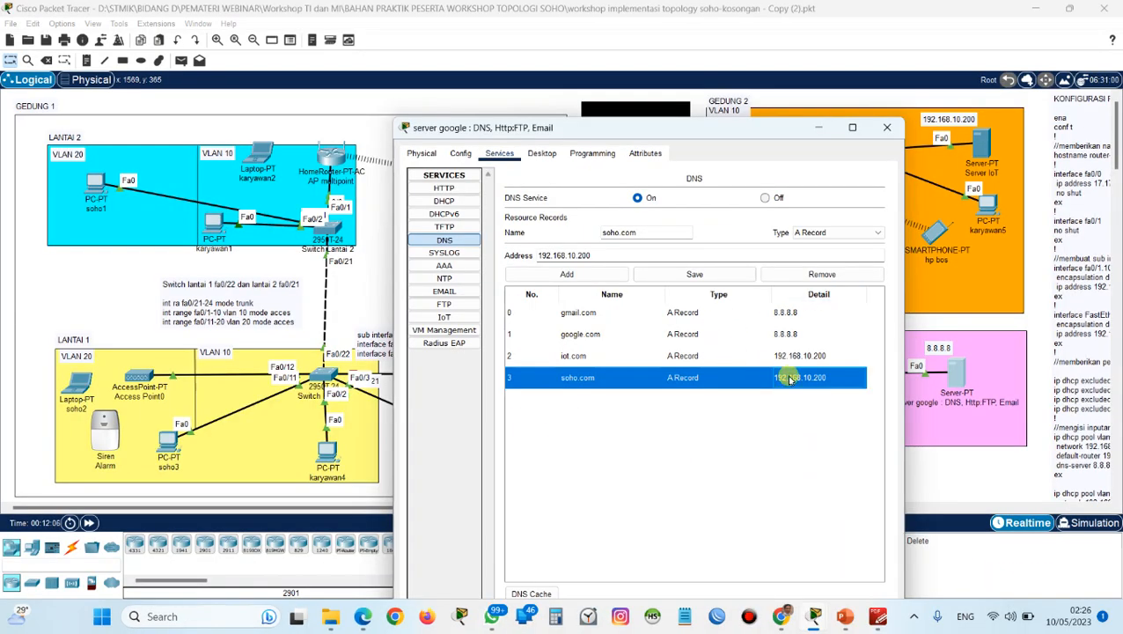
{"action": "left_click", "coordinate": [676, 256]}
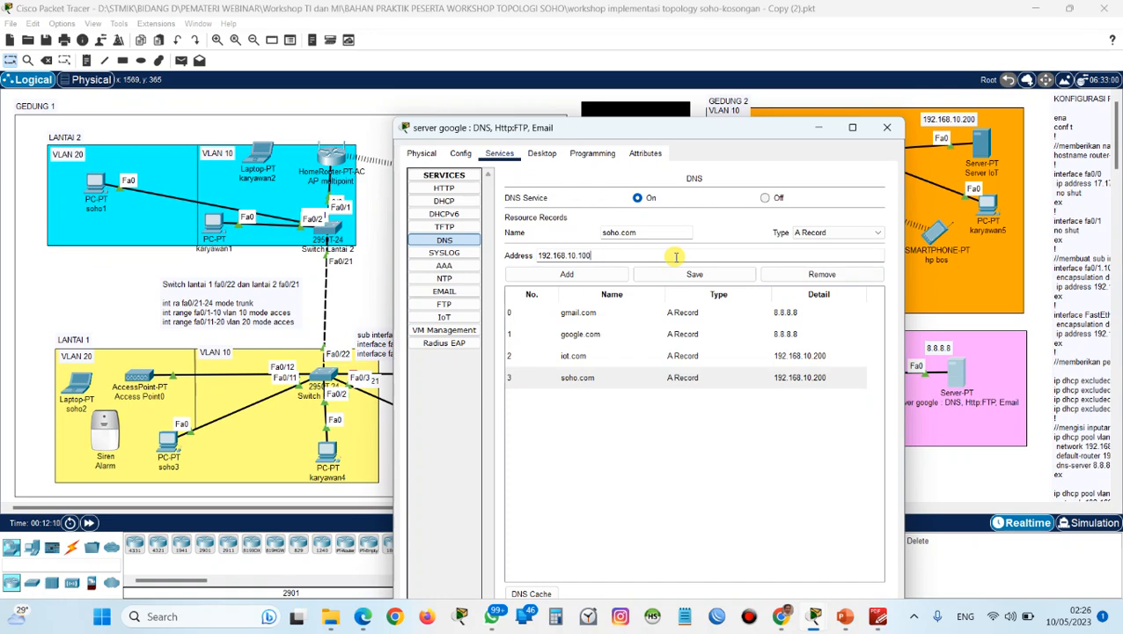
{"action": "left_click", "coordinate": [695, 275]}
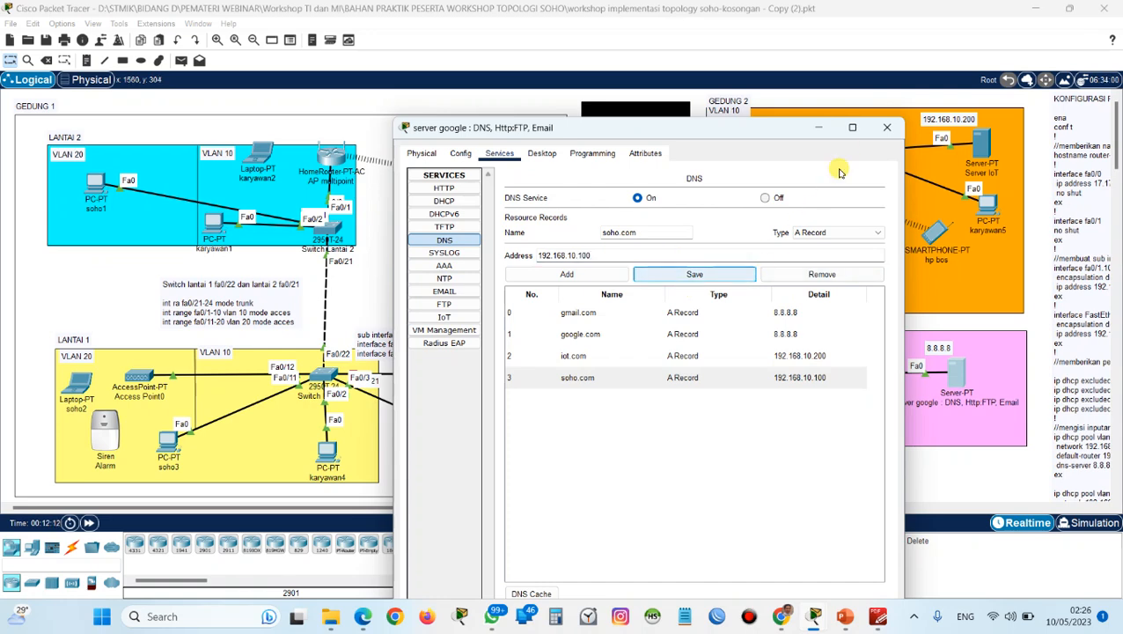
{"action": "left_click", "coordinate": [818, 128]}
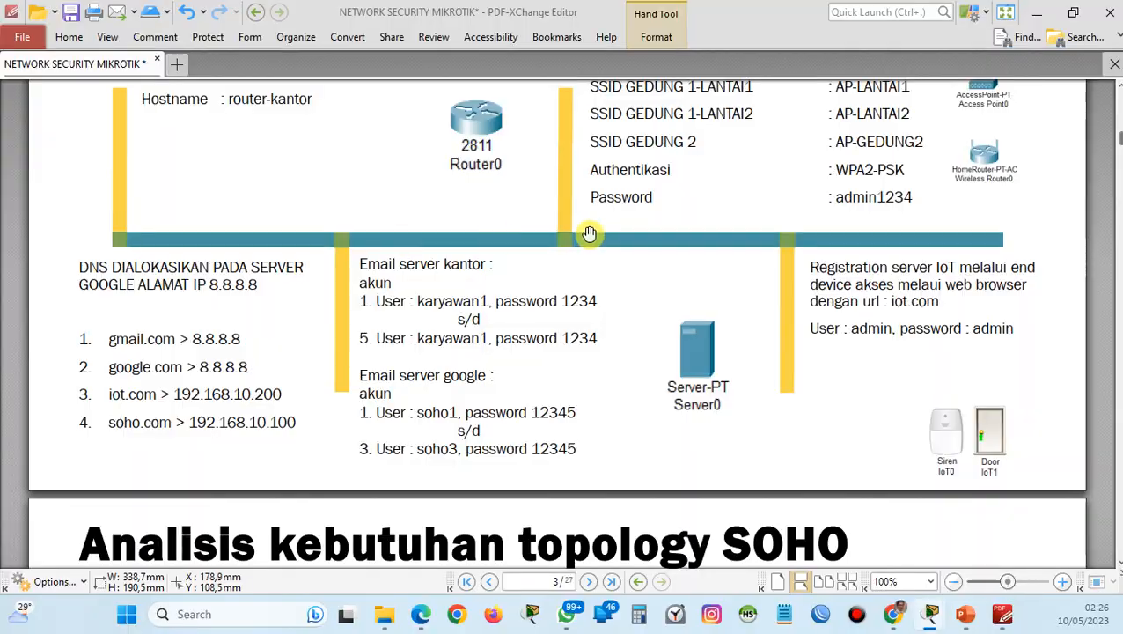
Examine the "Konfigurasi Server Kantor" slide in the PDF for the office server's IP, HTTP and email settings.
{"action": "scroll", "coordinate": [590, 234], "scroll_direction": "down", "scroll_amount": 10}
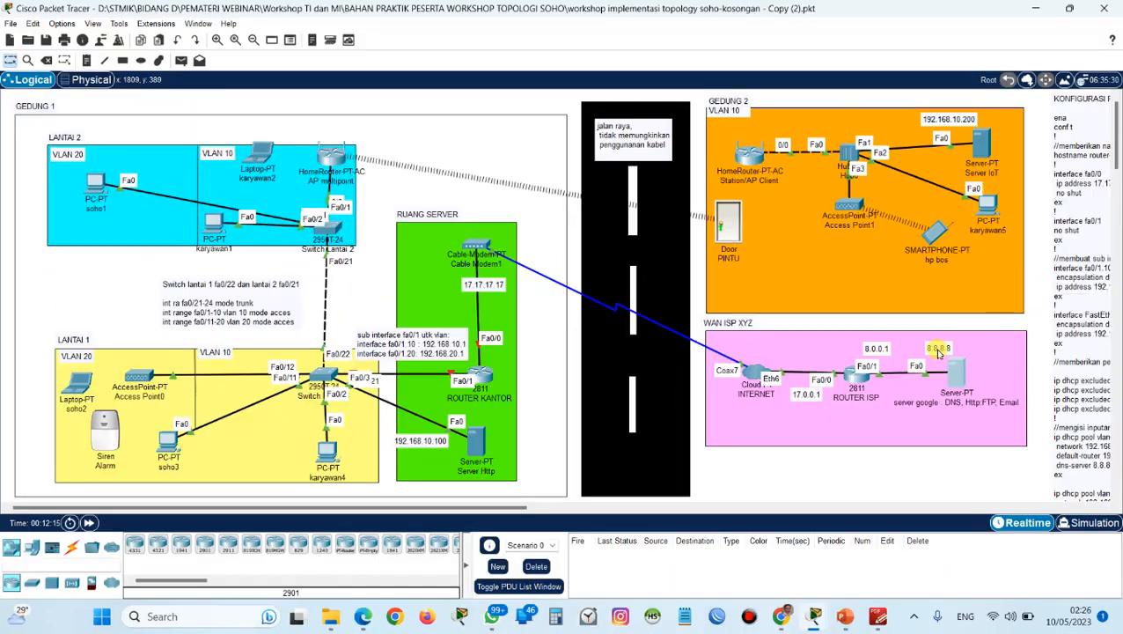
{"action": "scroll", "coordinate": [914, 352], "scroll_direction": "down", "scroll_amount": 2}
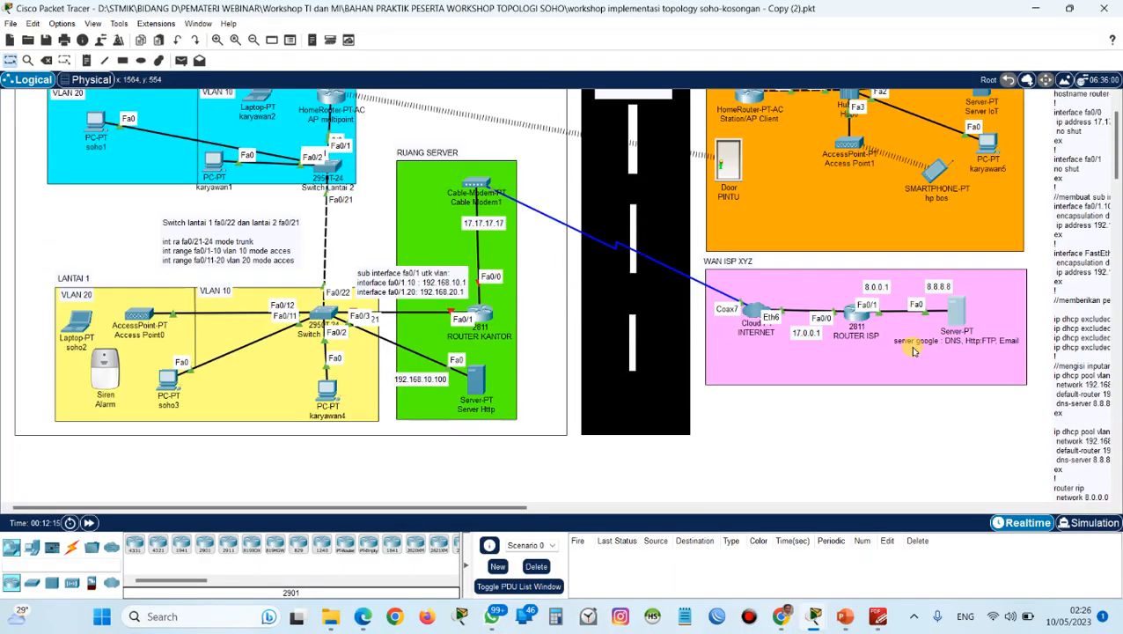
{"action": "scroll", "coordinate": [924, 334], "scroll_direction": "up", "scroll_amount": 2}
{"action": "scroll", "coordinate": [924, 335], "scroll_direction": "down", "scroll_amount": 2}
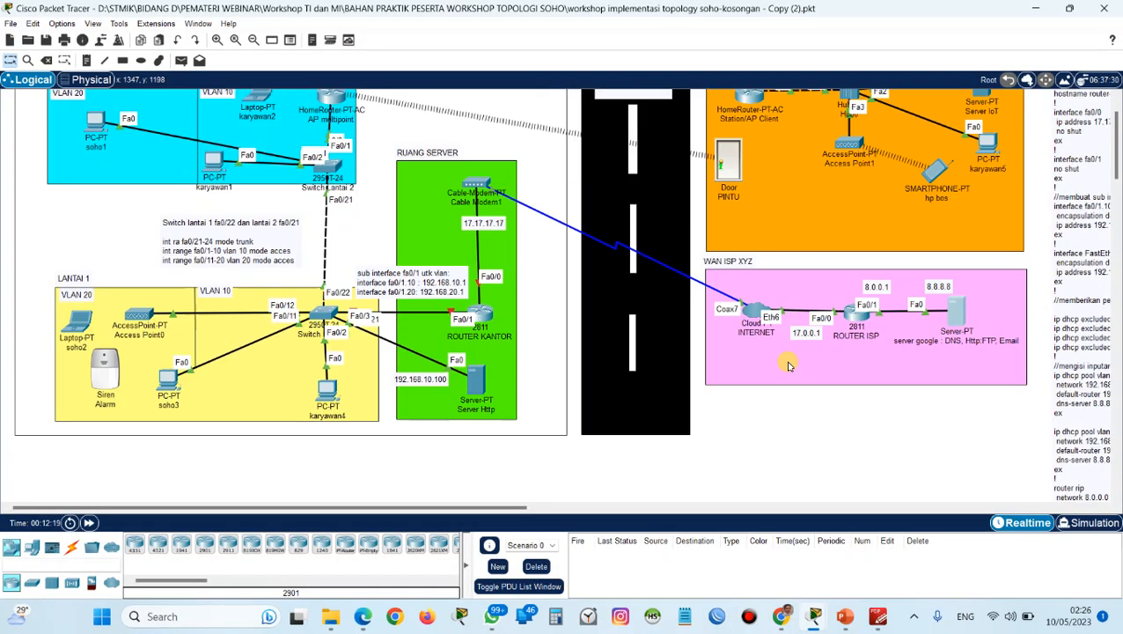
{"action": "scroll", "coordinate": [789, 365], "scroll_direction": "up", "scroll_amount": 2}
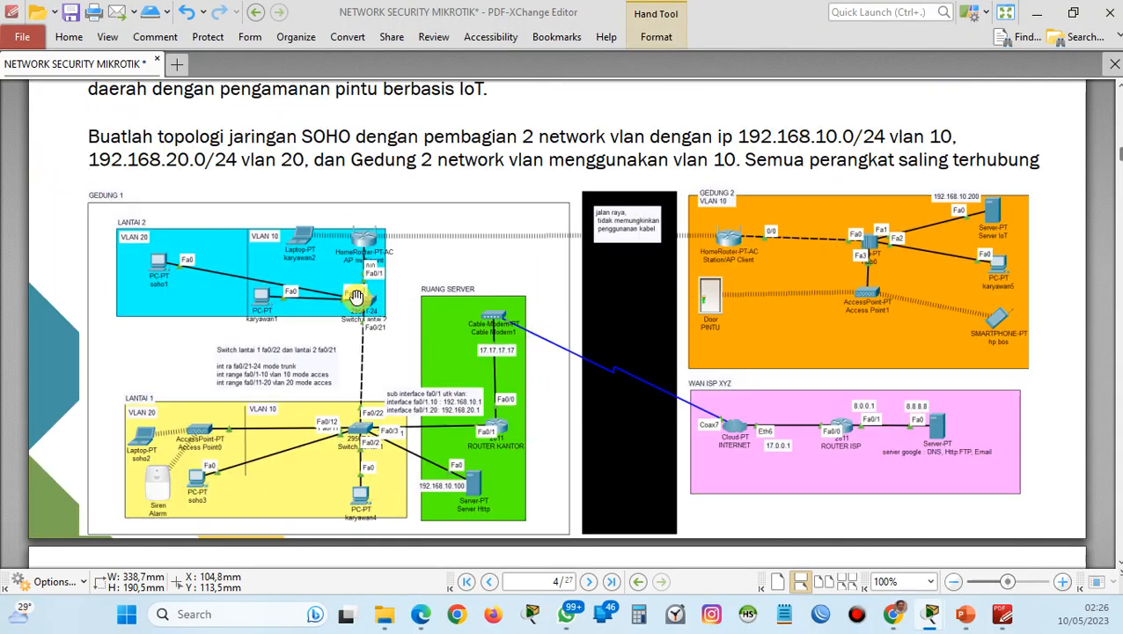
{"action": "scroll", "coordinate": [357, 296], "scroll_direction": "up", "scroll_amount": 3}
{"action": "scroll", "coordinate": [357, 297], "scroll_direction": "down", "scroll_amount": 12}
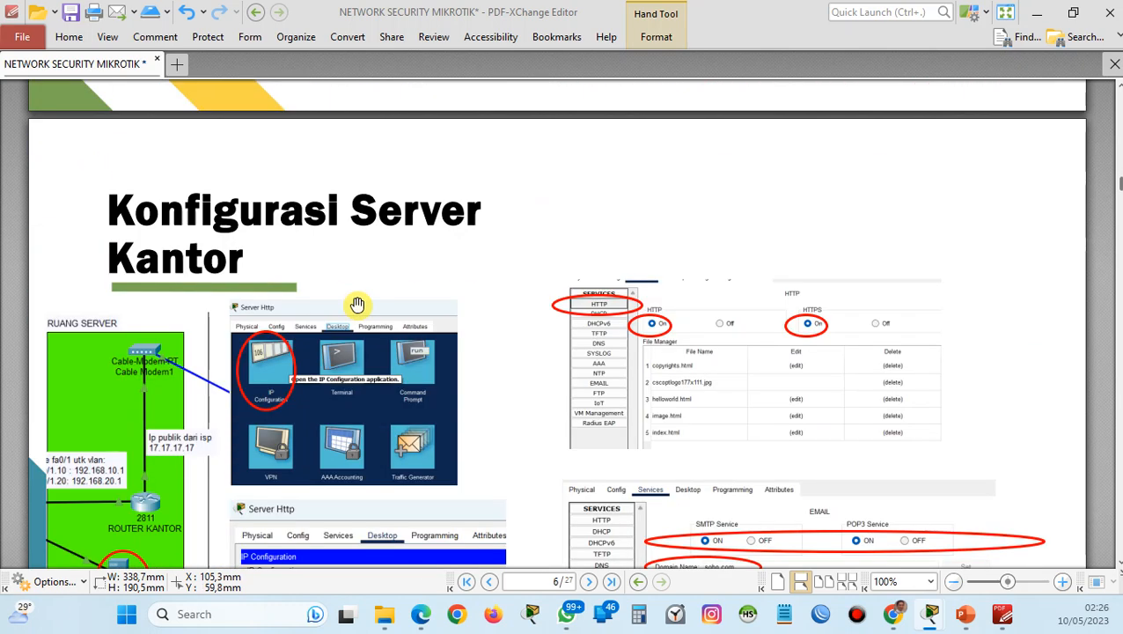
{"action": "scroll", "coordinate": [356, 304], "scroll_direction": "down", "scroll_amount": 2}
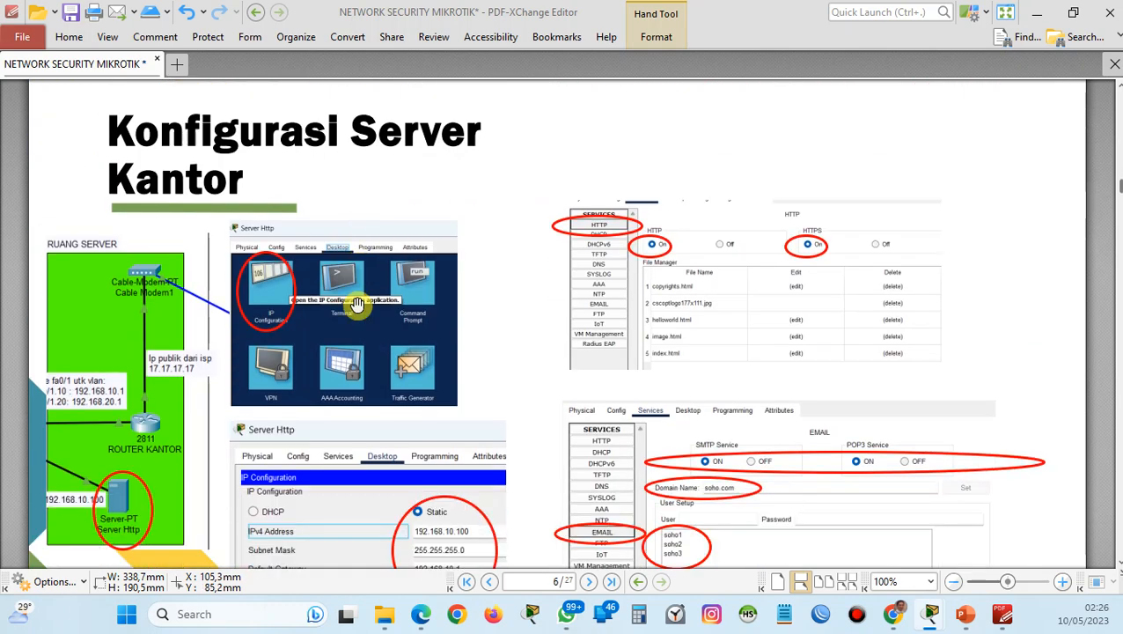
{"action": "scroll", "coordinate": [357, 303], "scroll_direction": "down", "scroll_amount": 4}
{"action": "scroll", "coordinate": [356, 302], "scroll_direction": "up", "scroll_amount": 2}
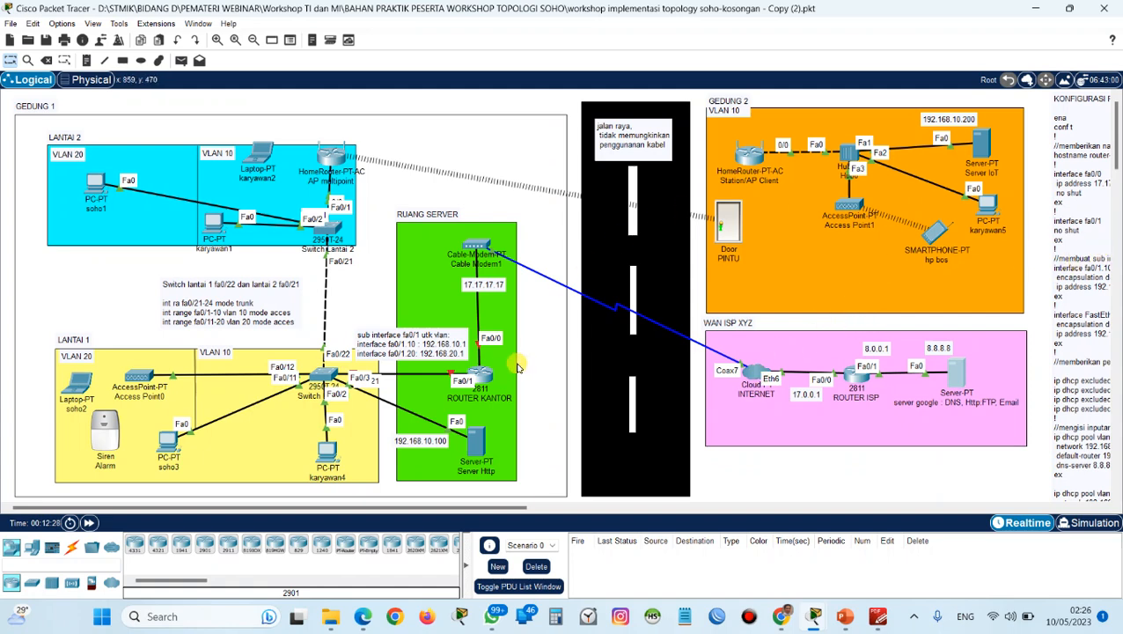
Open the Server Http device in the Ruang Server area and check its IP configuration.
{"action": "left_click", "coordinate": [473, 449]}
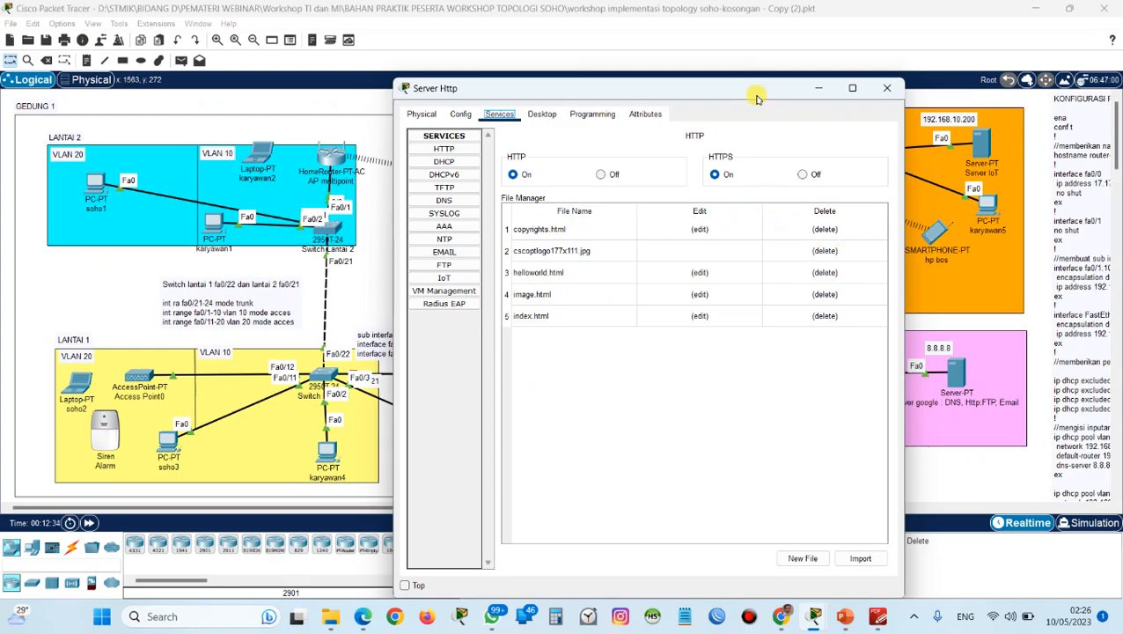
{"action": "left_click_drag", "start_coordinate": [759, 89], "coordinate": [768, 57]}
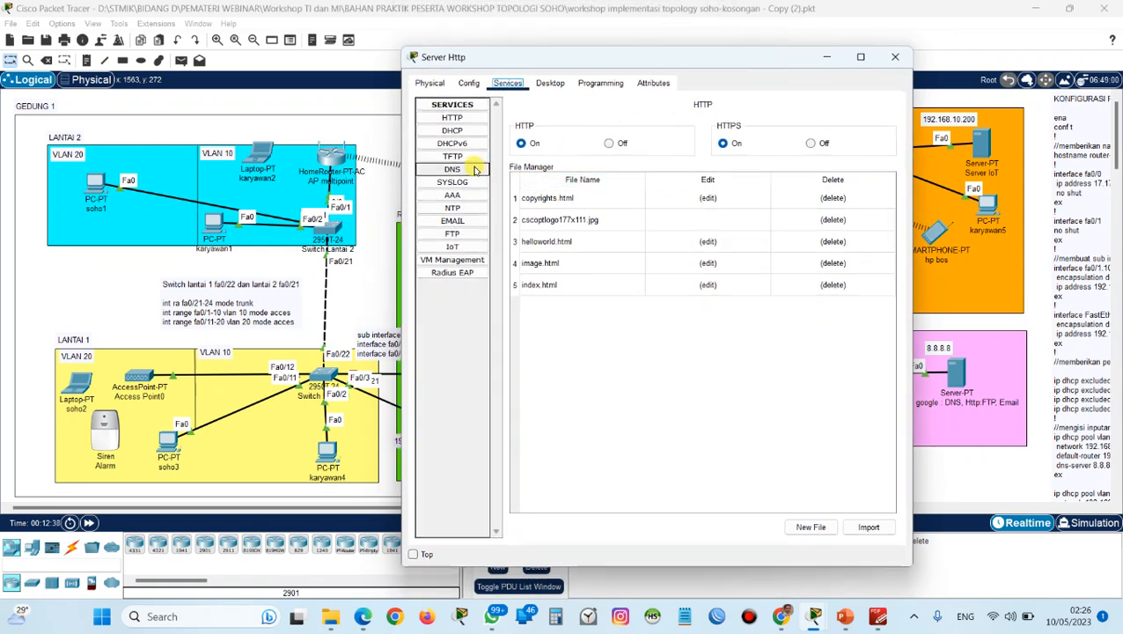
{"action": "left_click", "coordinate": [550, 83]}
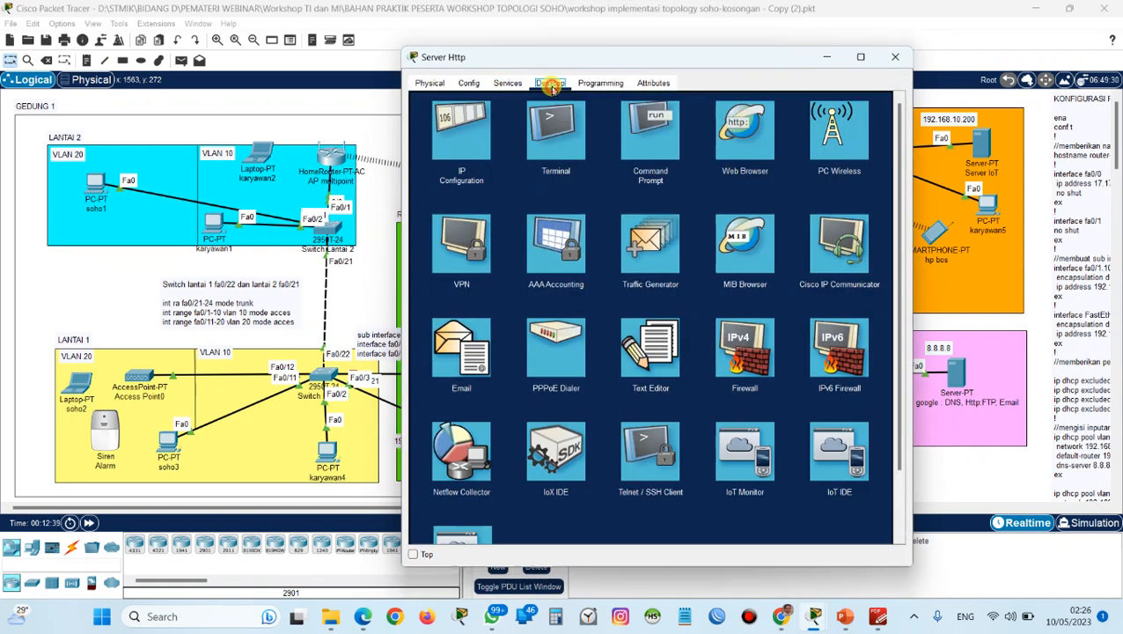
{"action": "left_click", "coordinate": [461, 154]}
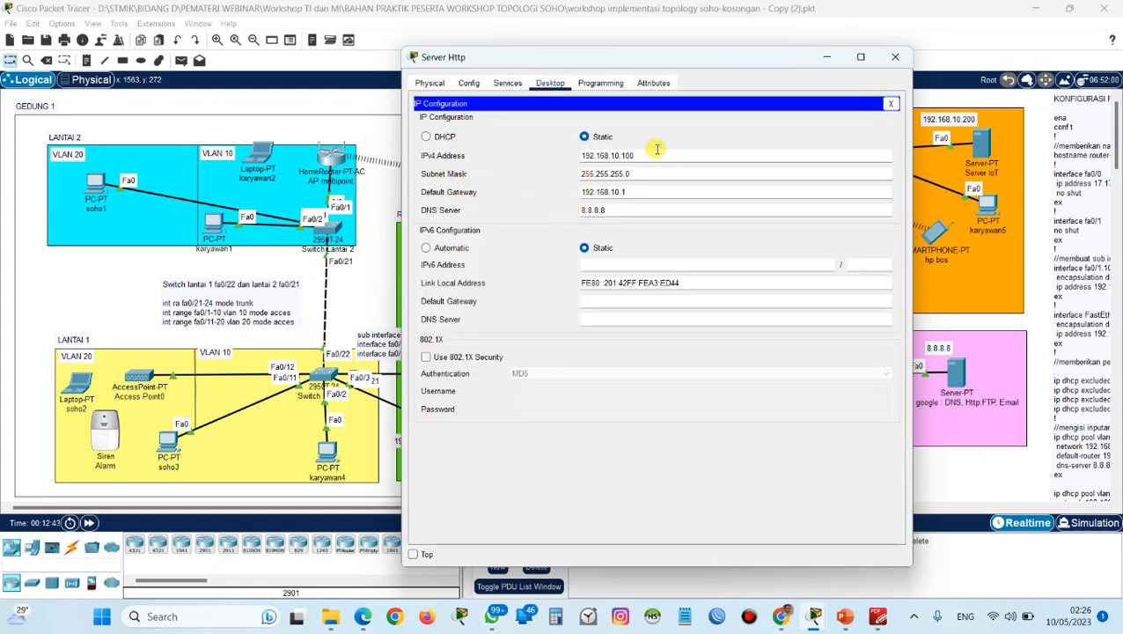
Check the HTTP and EMAIL services of Server Http, including the mail user soho1, and minimize its window.
{"action": "left_click", "coordinate": [499, 82]}
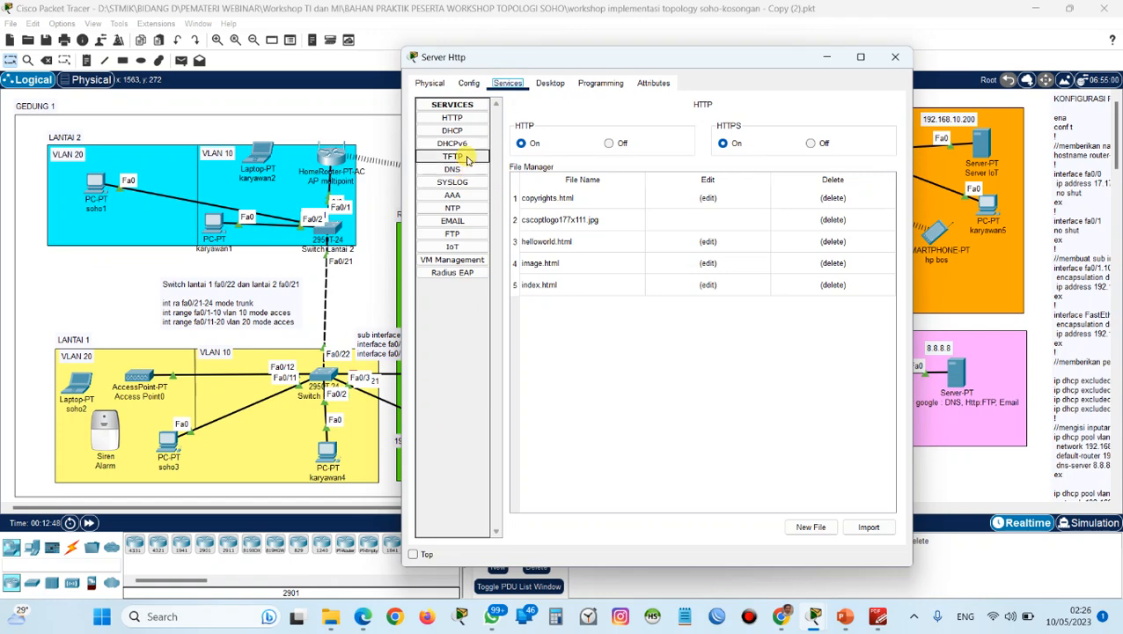
{"action": "left_click", "coordinate": [456, 118]}
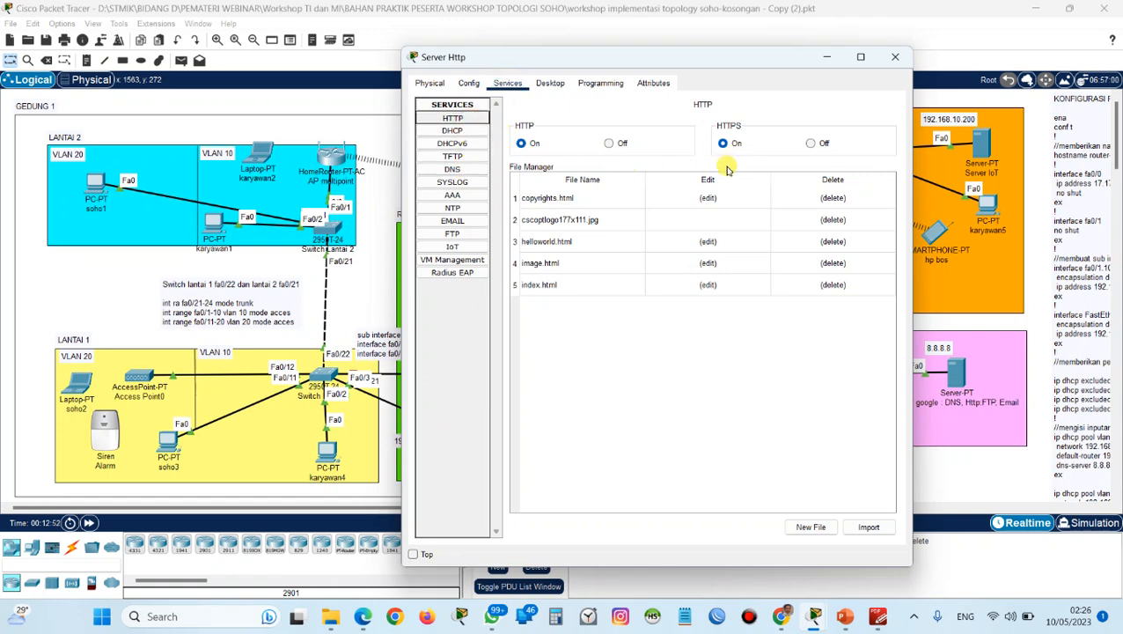
{"action": "left_click", "coordinate": [476, 226]}
{"action": "left_click", "coordinate": [540, 226]}
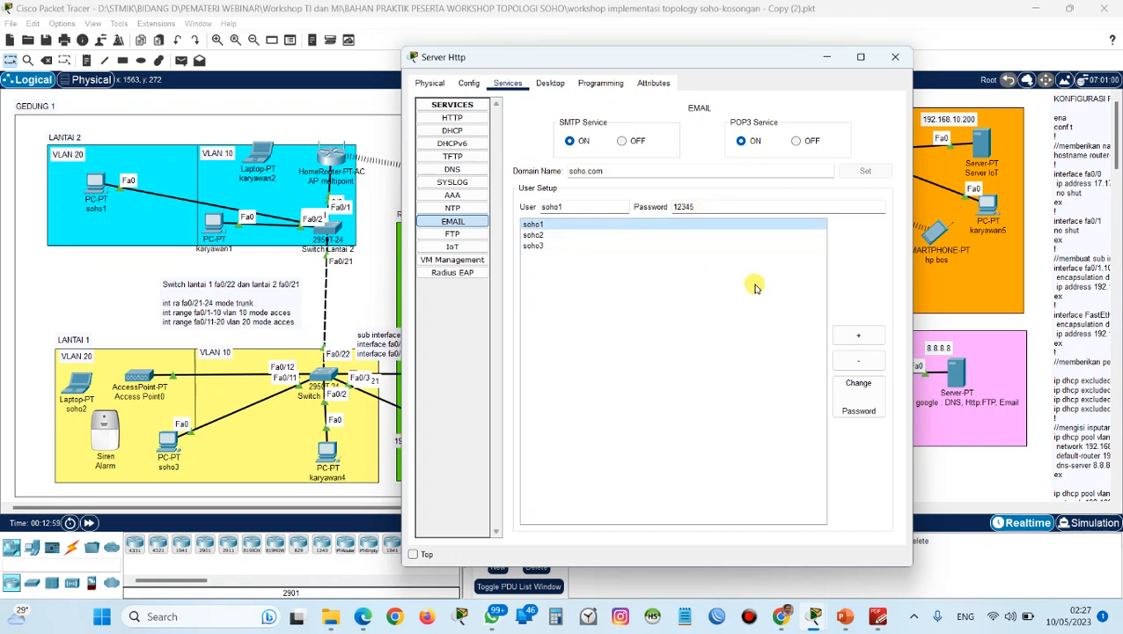
{"action": "left_click", "coordinate": [826, 57]}
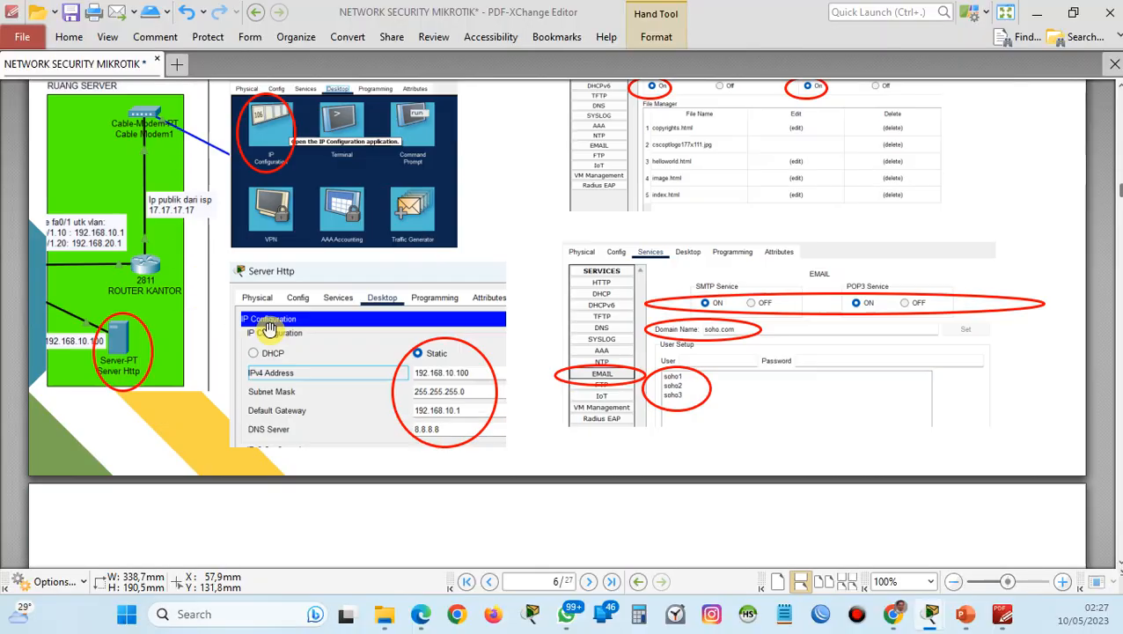
Give Server IoT in Gedung 2 the static IPv4 address 192.168.10.200, subnet mask 255.255.255.0, default gateway 192.168.10.1 and DNS server 8.8.8.8.
{"action": "scroll", "coordinate": [270, 331], "scroll_direction": "down", "scroll_amount": 5}
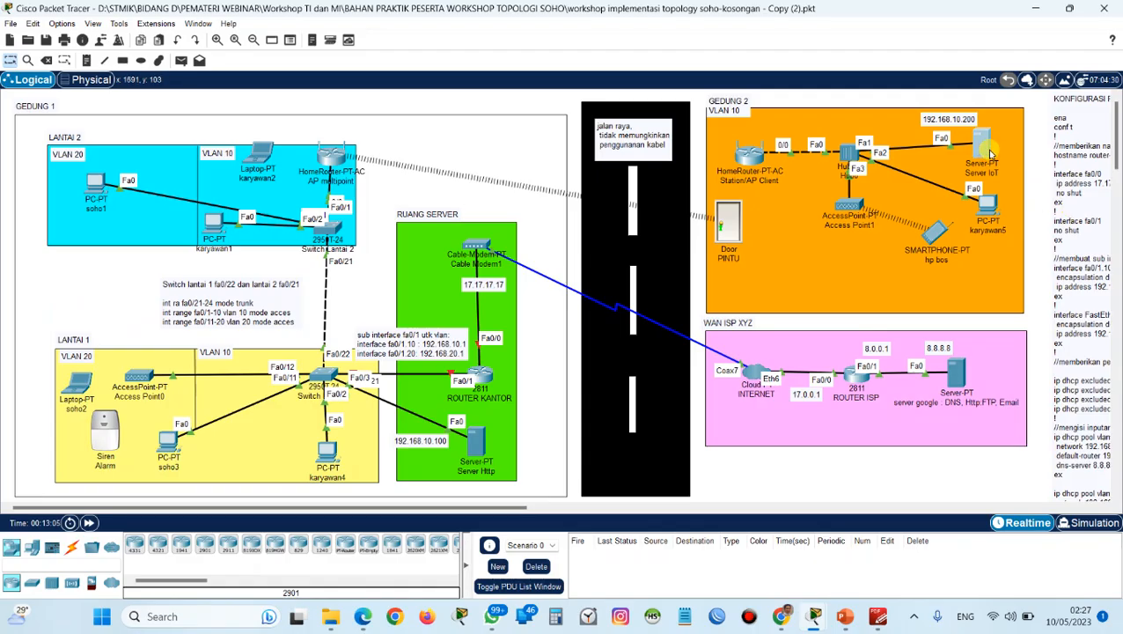
{"action": "left_click", "coordinate": [990, 154]}
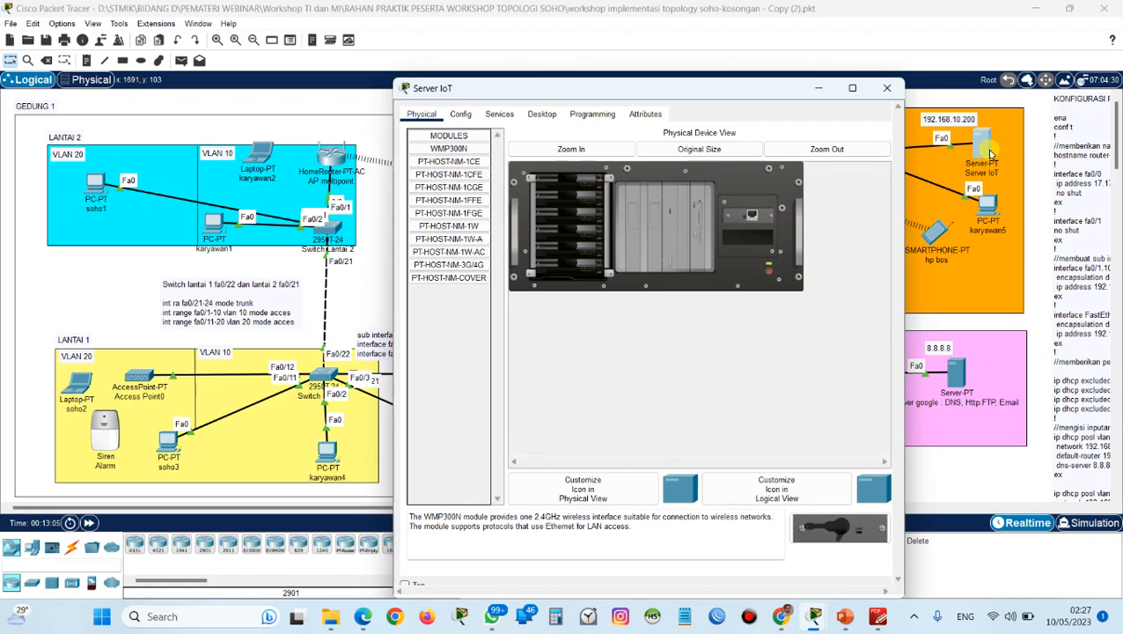
{"action": "left_click", "coordinate": [530, 115]}
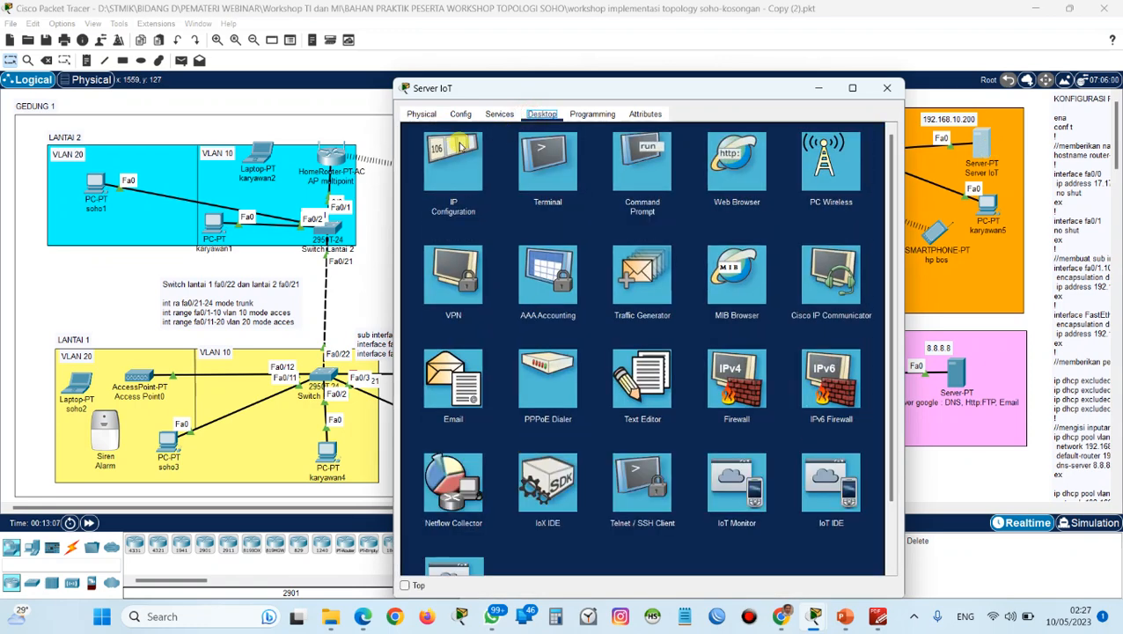
{"action": "left_click", "coordinate": [451, 147]}
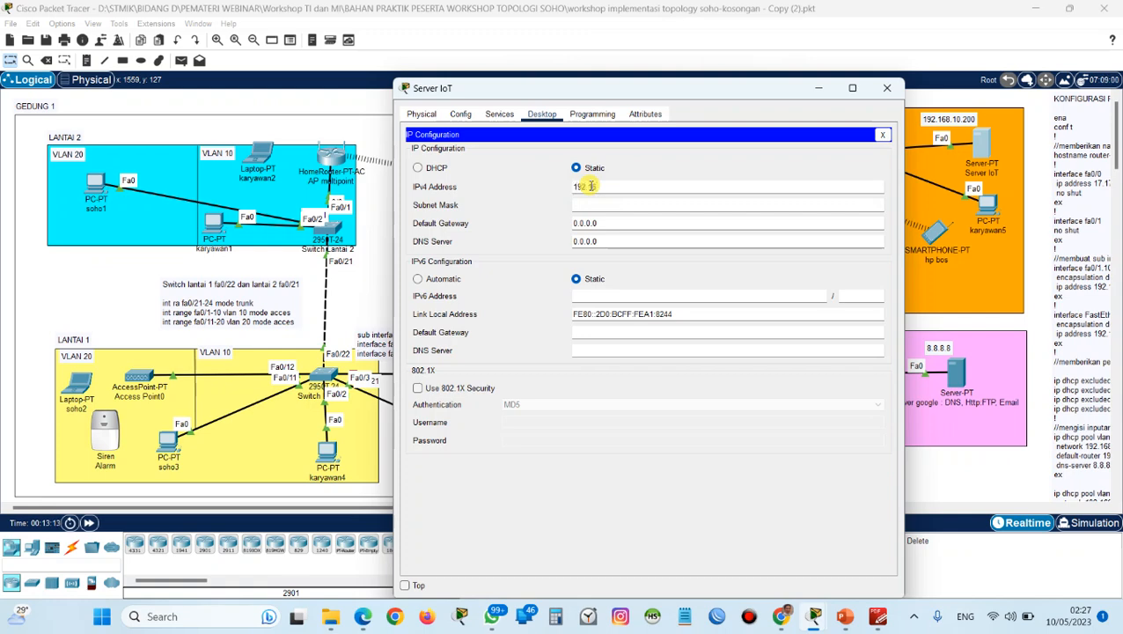
{"action": "left_click", "coordinate": [592, 186]}
{"action": "type", "text": "192.168.10.200"}
{"action": "key", "text": "Tab"}
{"action": "key", "text": "Tab"}
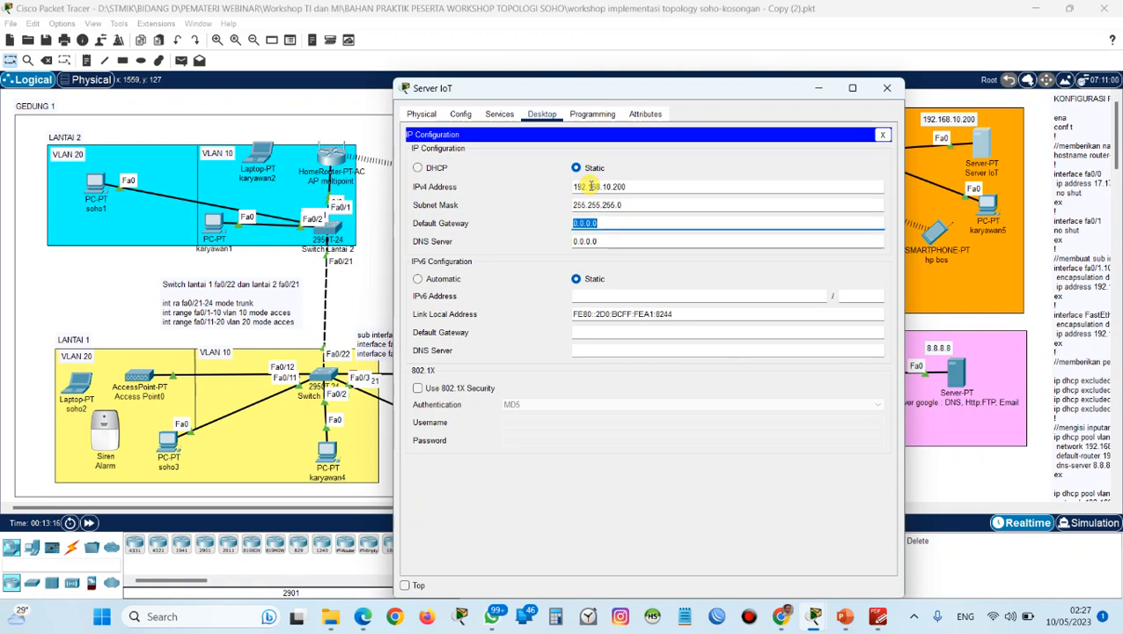
{"action": "type", "text": "192.168.10.1"}
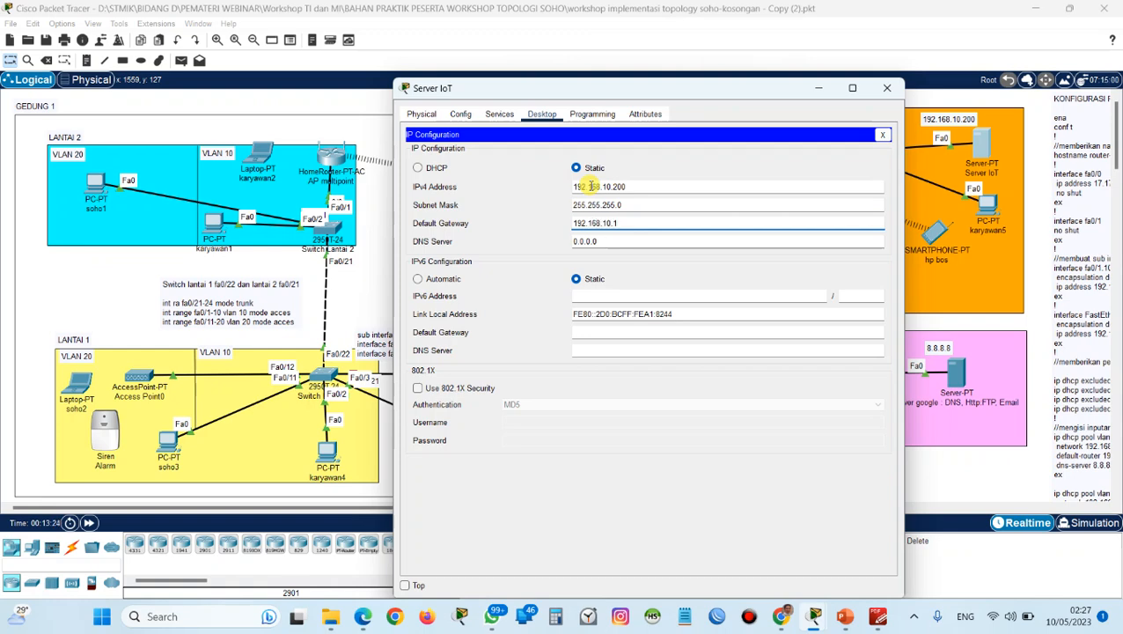
{"action": "key", "text": "Tab"}
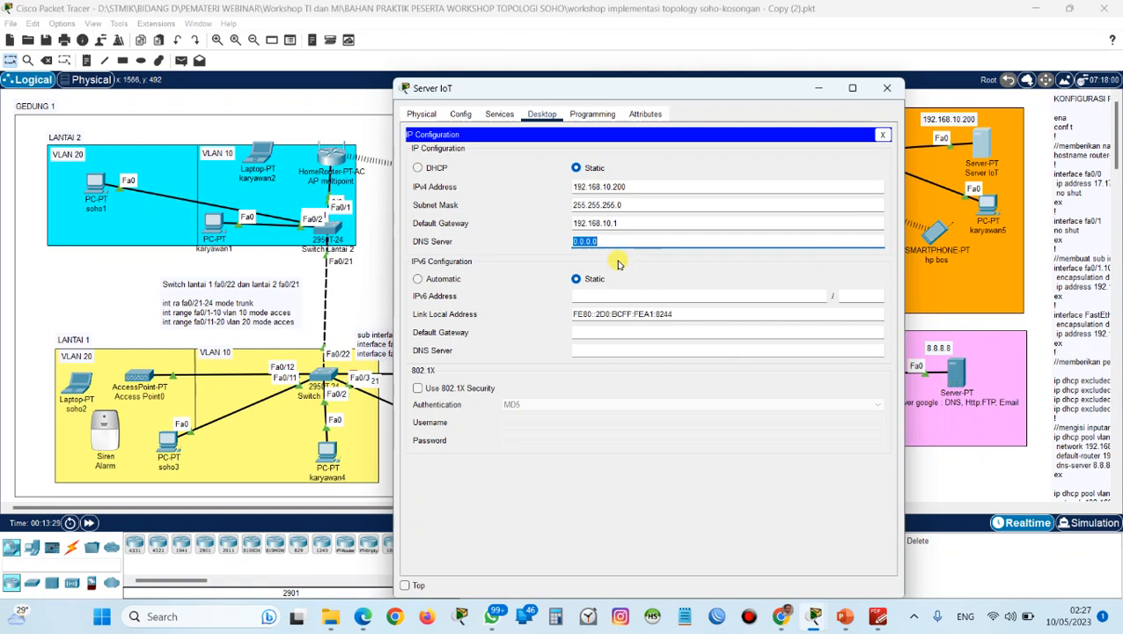
{"action": "type", "text": "8.8.8.8"}
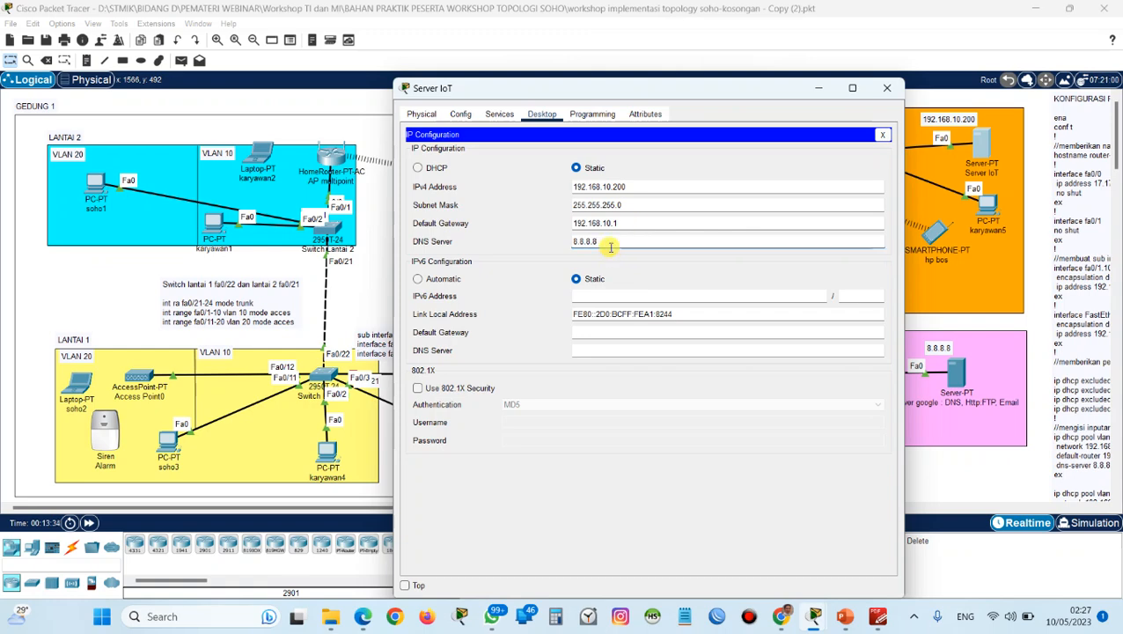
Turn on the IoT registration server service on Server IoT and close its window.
{"action": "left_click", "coordinate": [499, 115]}
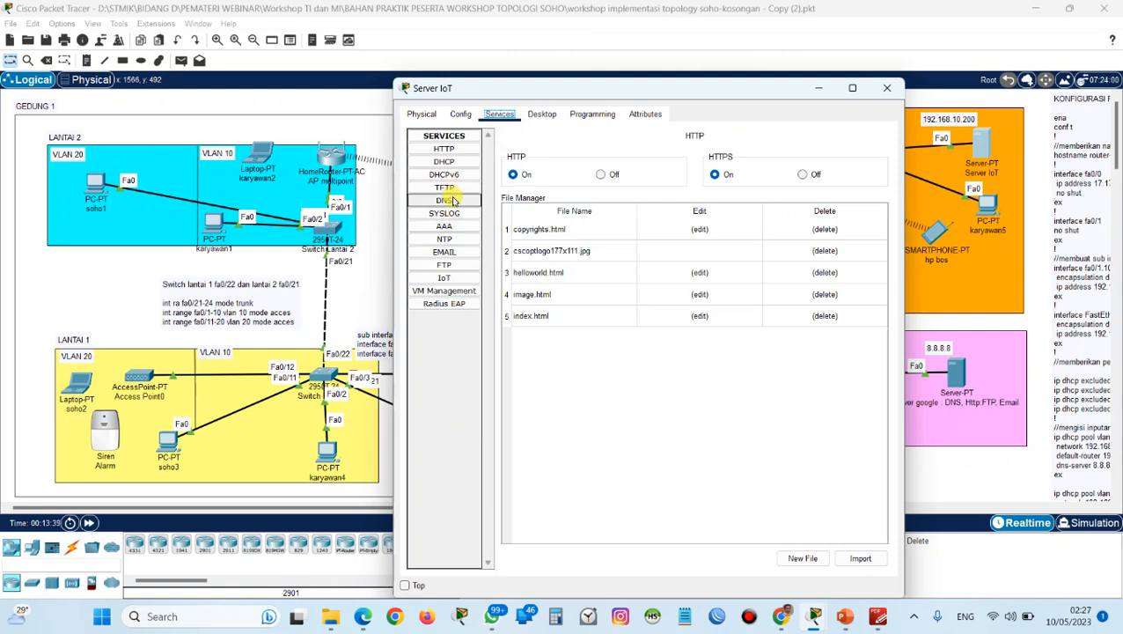
{"action": "left_click", "coordinate": [444, 278]}
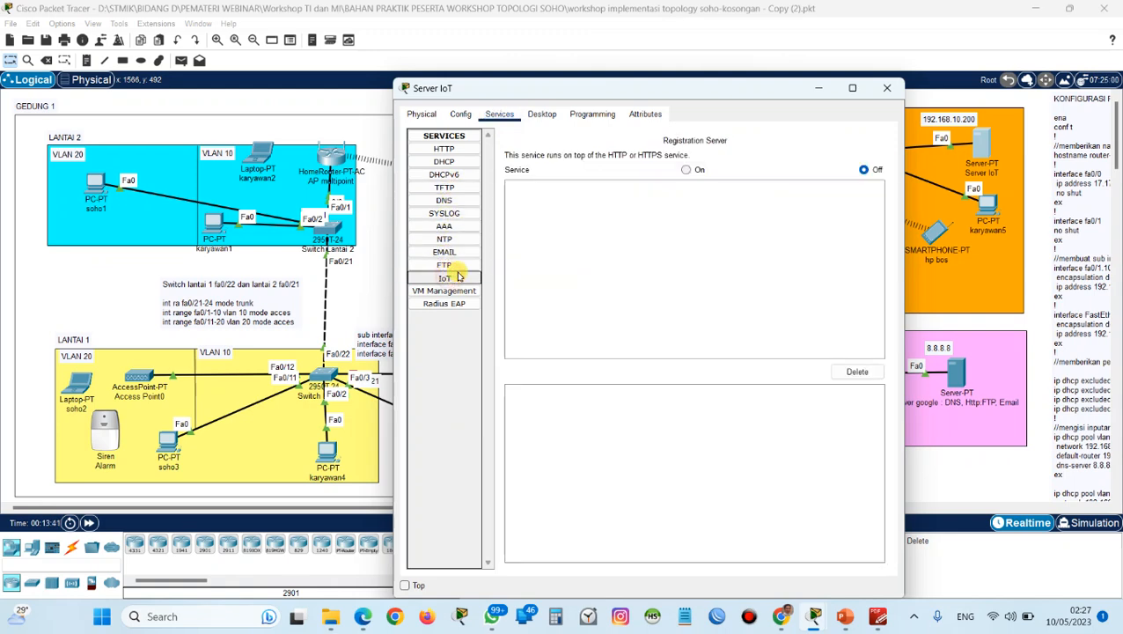
{"action": "left_click", "coordinate": [685, 169]}
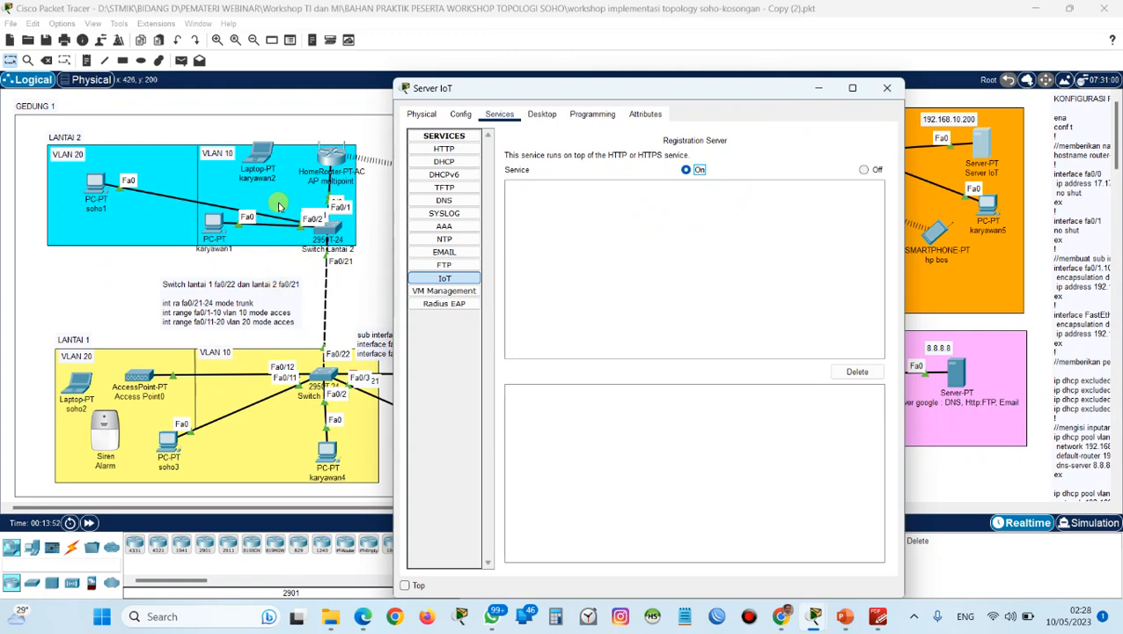
{"action": "left_click", "coordinate": [883, 89]}
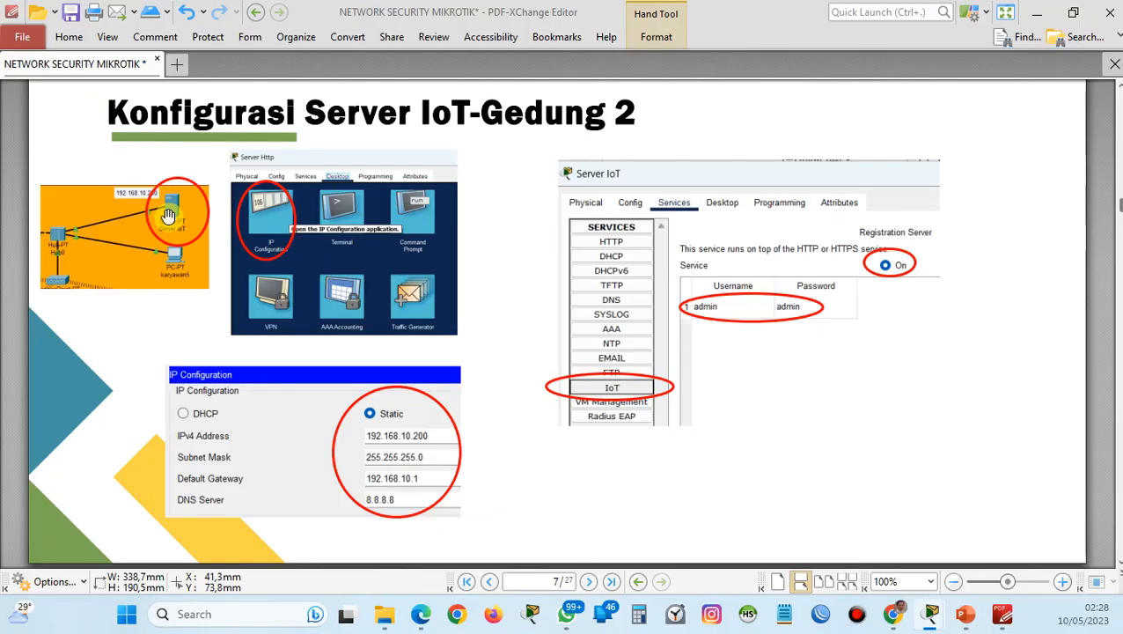
Switch to the PDF and examine the "Konfigurasi Server Google - ISP" slide for its IP, DNS and email settings.
{"action": "scroll", "coordinate": [231, 294], "scroll_direction": "down", "scroll_amount": 10}
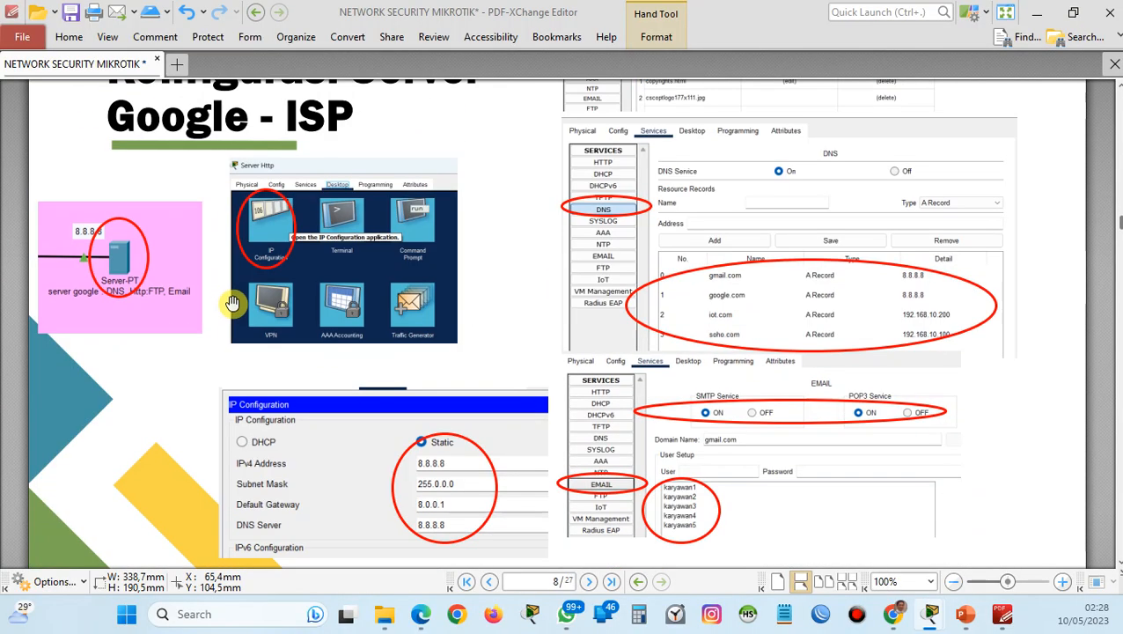
{"action": "scroll", "coordinate": [231, 302], "scroll_direction": "up", "scroll_amount": 2}
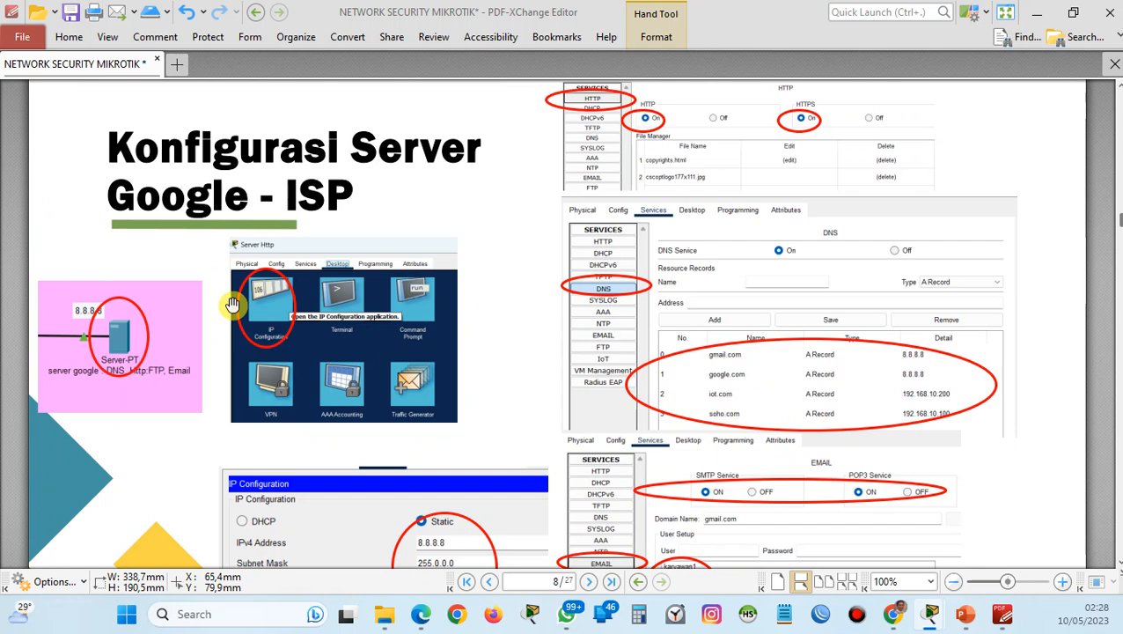
{"action": "scroll", "coordinate": [232, 303], "scroll_direction": "down", "scroll_amount": 2}
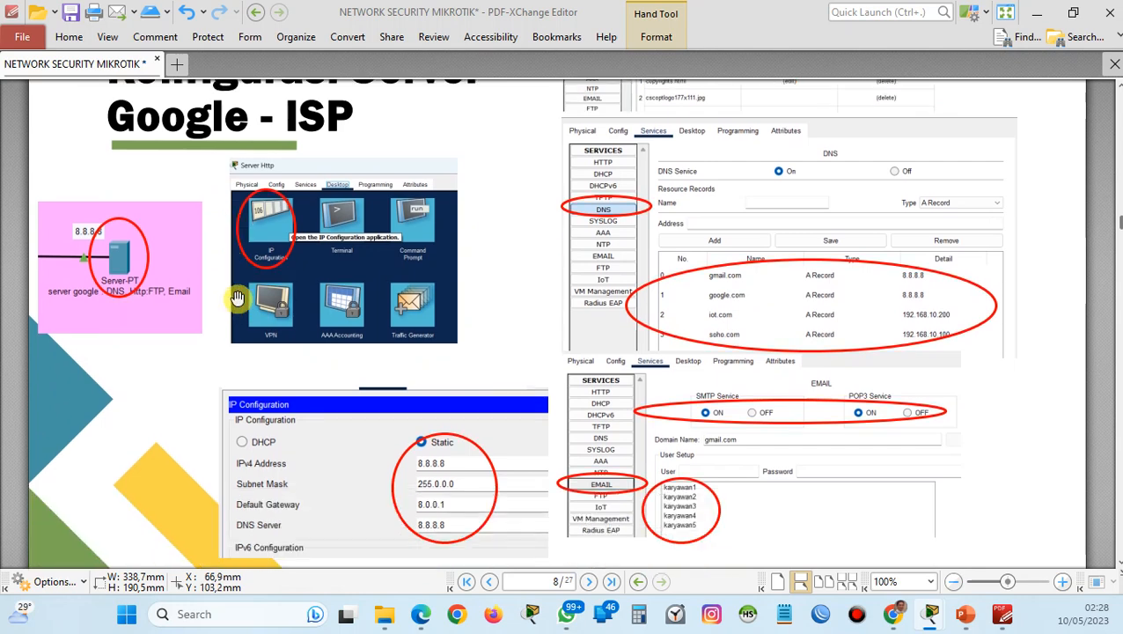
{"action": "scroll", "coordinate": [238, 308], "scroll_direction": "down", "scroll_amount": 1}
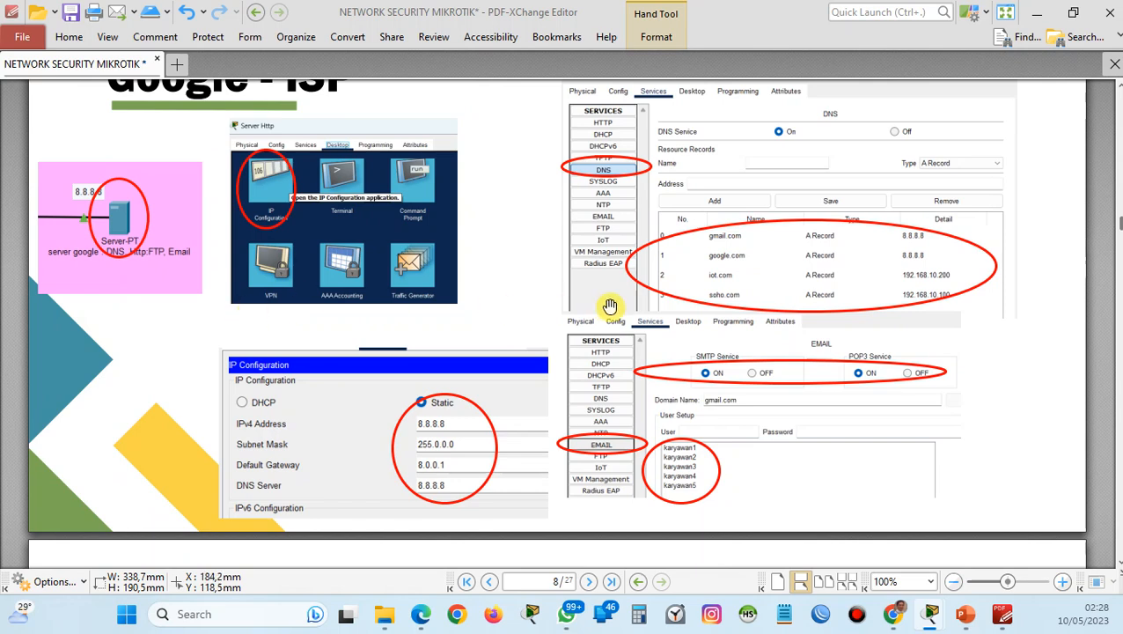
{"action": "scroll", "coordinate": [528, 326], "scroll_direction": "down", "scroll_amount": 5}
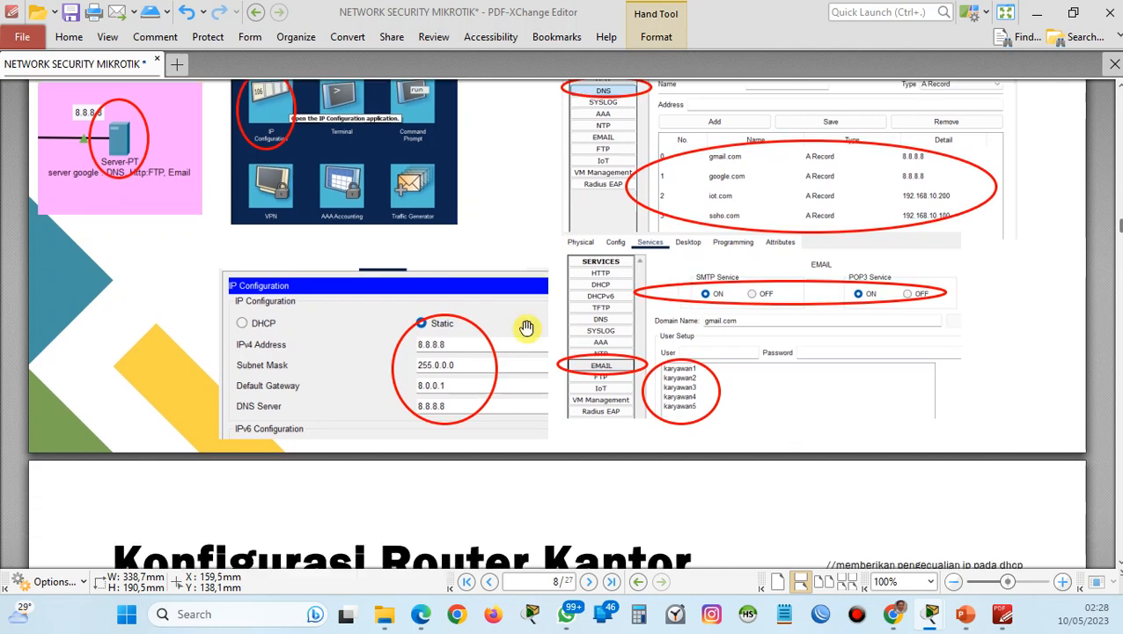
{"action": "scroll", "coordinate": [484, 338], "scroll_direction": "down", "scroll_amount": 1}
{"action": "scroll", "coordinate": [484, 338], "scroll_direction": "up", "scroll_amount": 1}
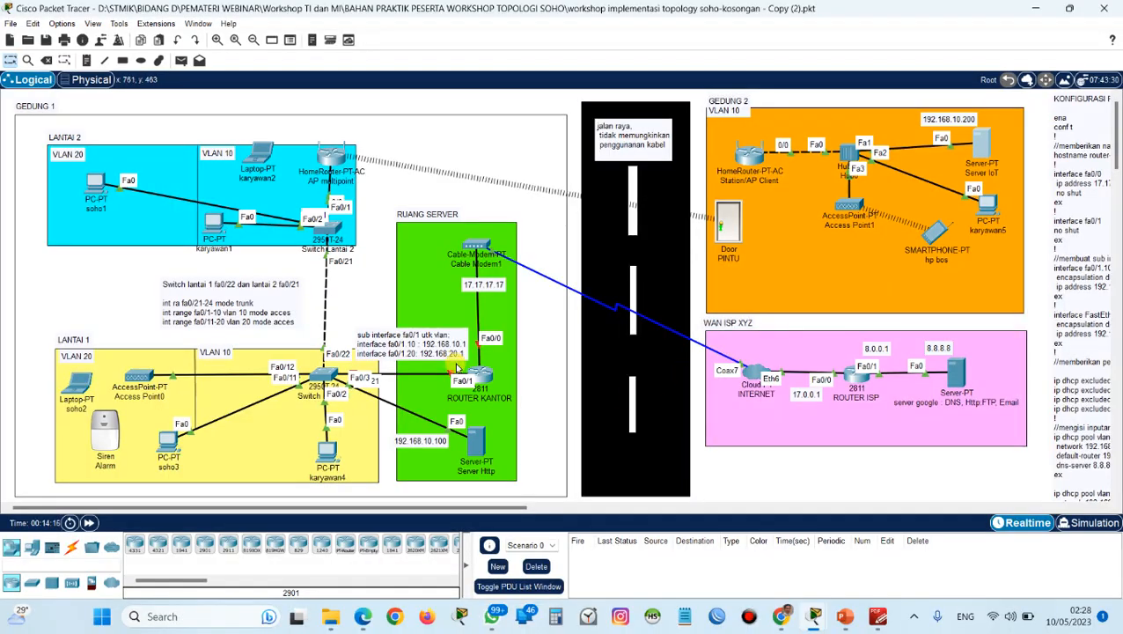
Open the command line of ROUTER KANTOR in Ruang Server and enter privileged mode with enable.
{"action": "left_click", "coordinate": [483, 377]}
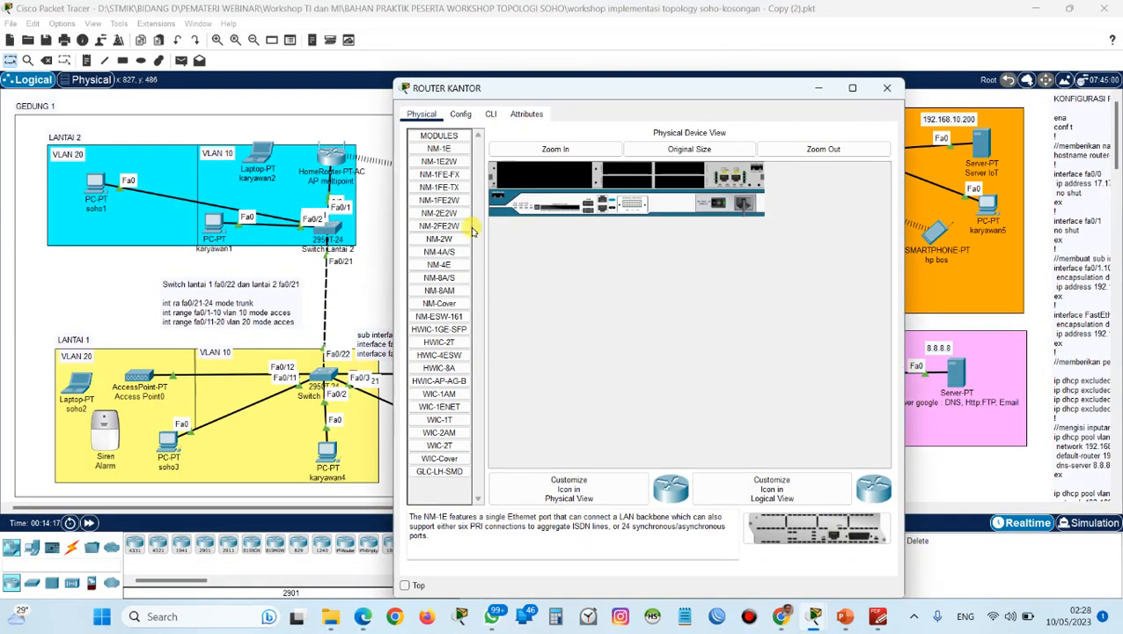
{"action": "left_click", "coordinate": [489, 115]}
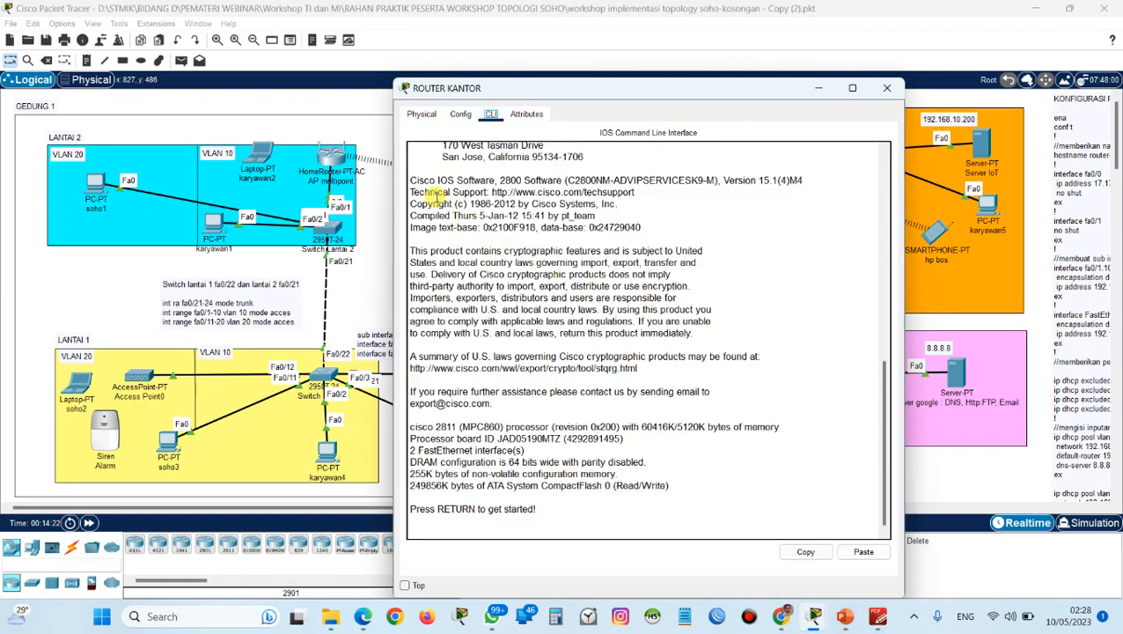
{"action": "left_click", "coordinate": [459, 117]}
{"action": "left_click", "coordinate": [489, 115]}
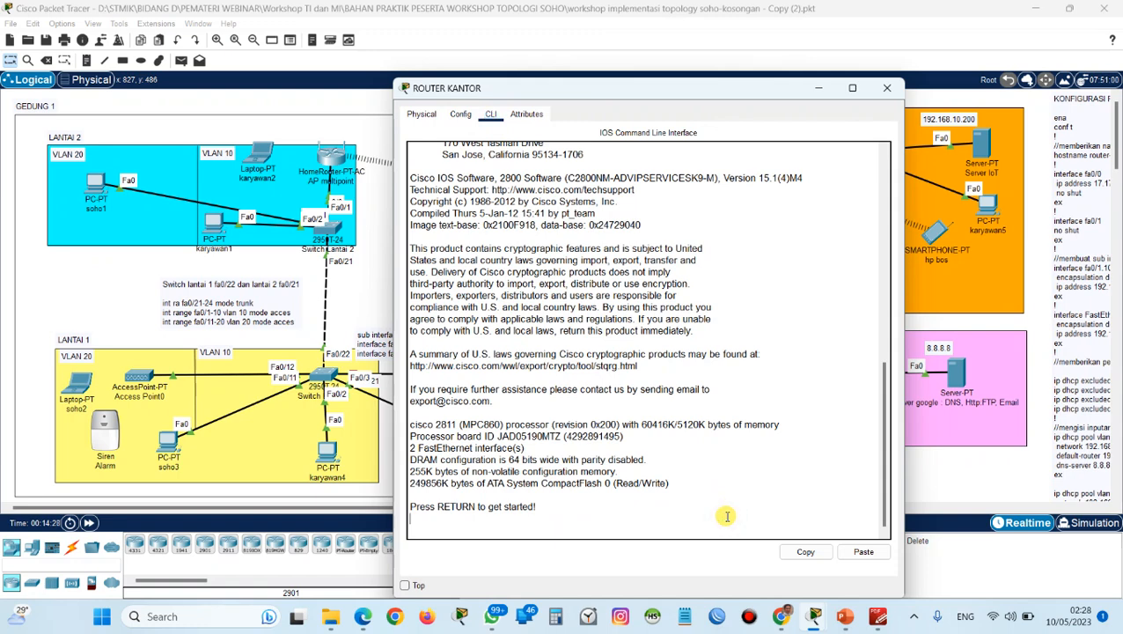
{"action": "key", "text": "Return"}
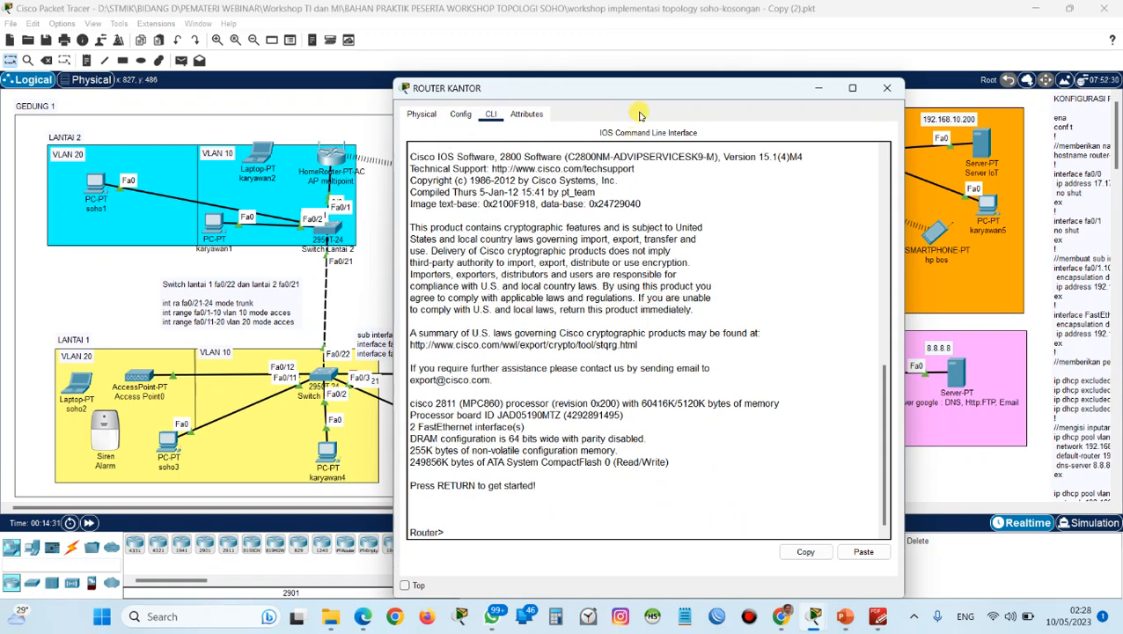
{"action": "left_click_drag", "start_coordinate": [649, 92], "coordinate": [621, 31]}
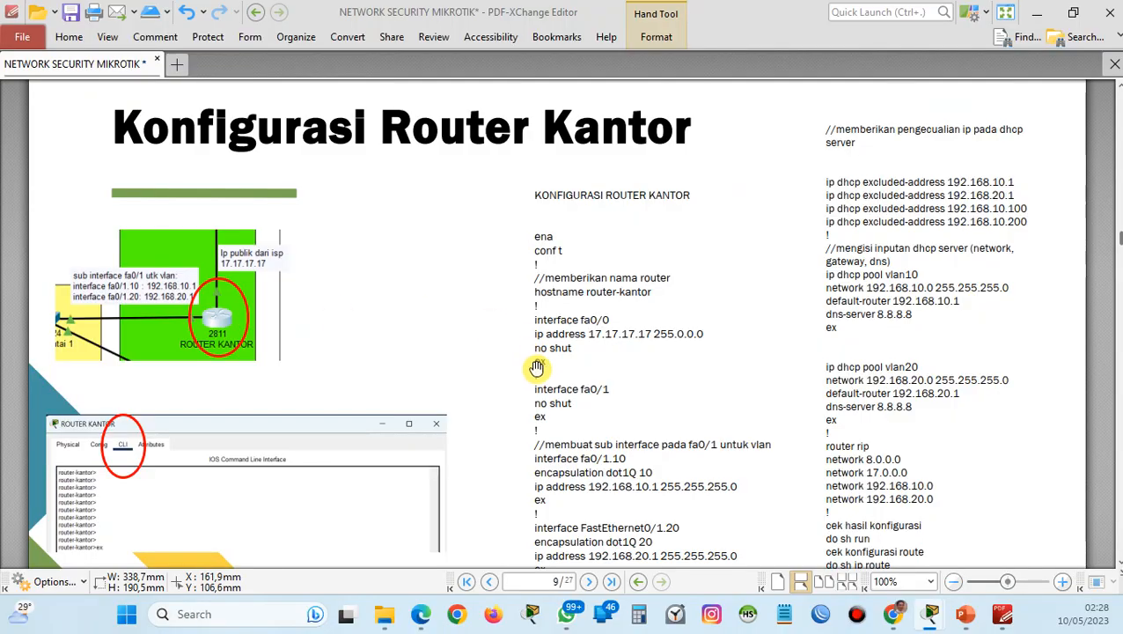
{"action": "scroll", "coordinate": [533, 368], "scroll_direction": "down", "scroll_amount": 2}
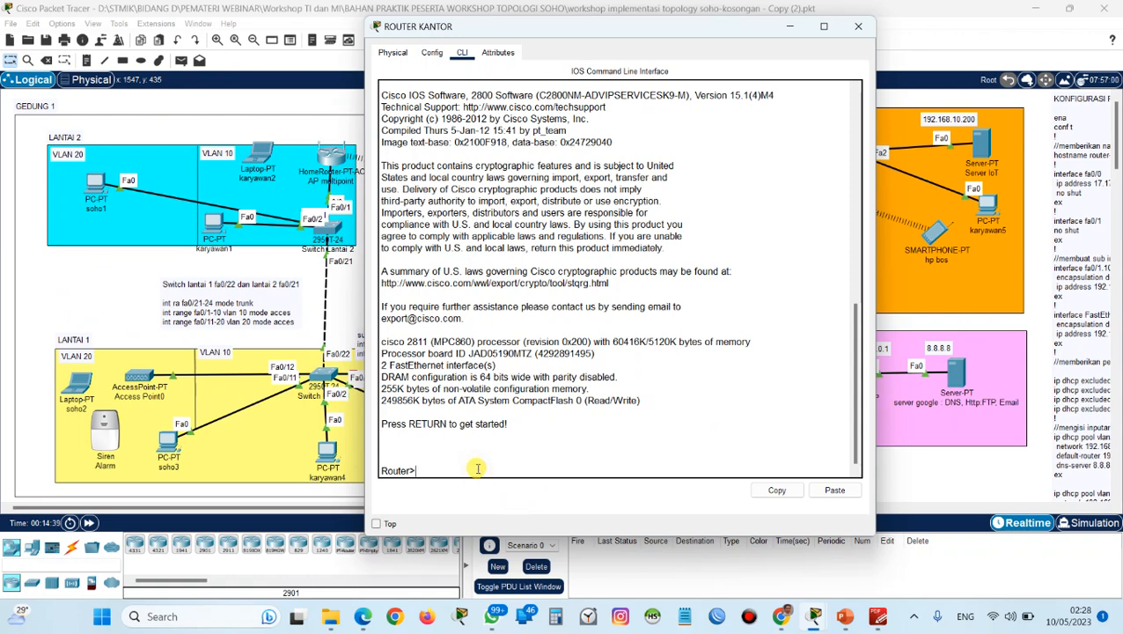
{"action": "type", "text": "enable"}
{"action": "key", "text": "Return"}
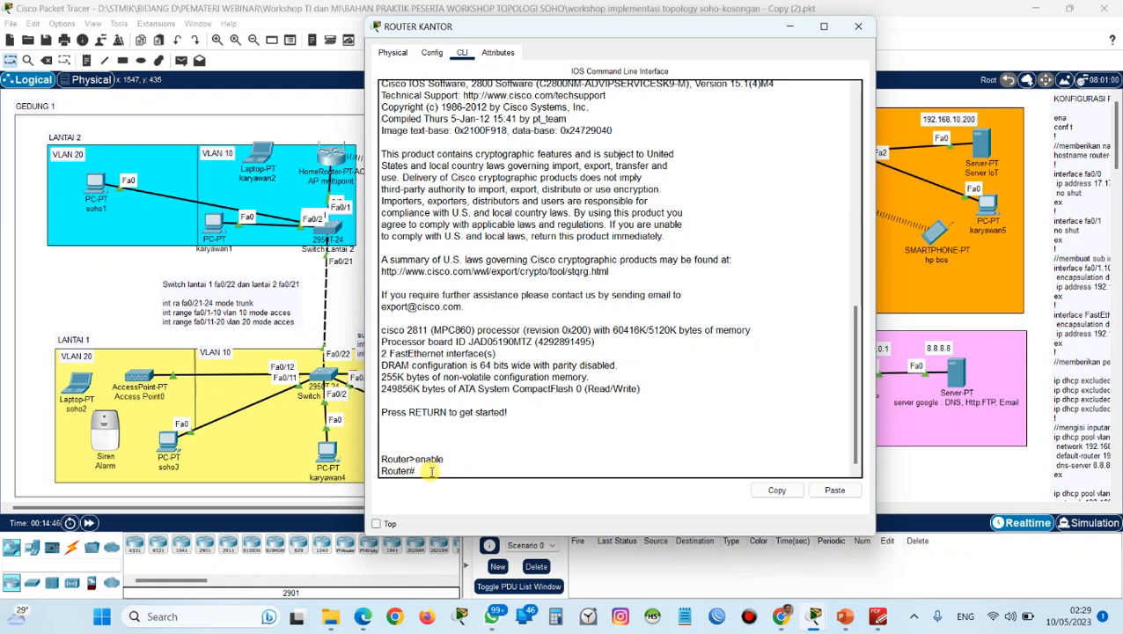
List the available exec commands with ?, examine the configure entry and return to the Router# prompt.
{"action": "left_click_drag", "start_coordinate": [417, 470], "coordinate": [409, 470]}
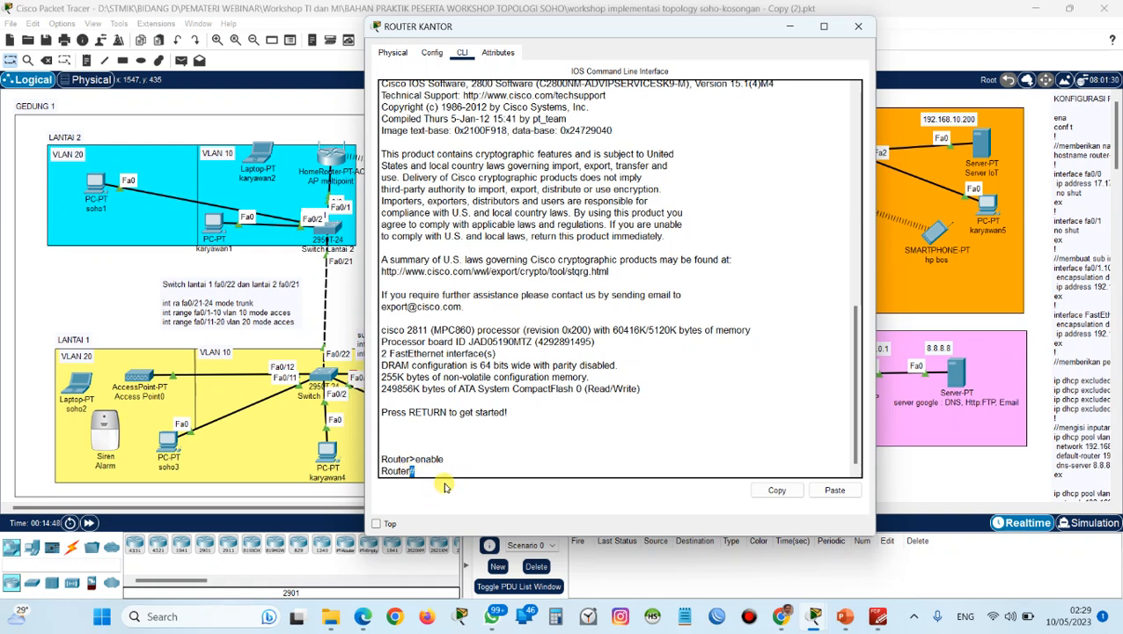
{"action": "left_click", "coordinate": [450, 469]}
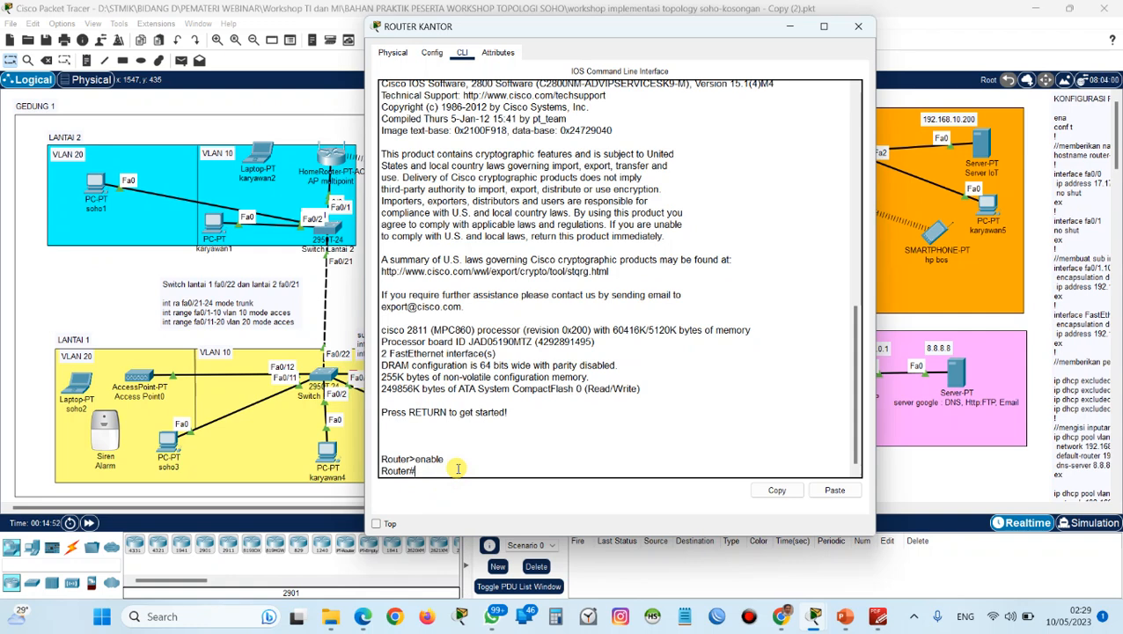
{"action": "type", "text": "?"}
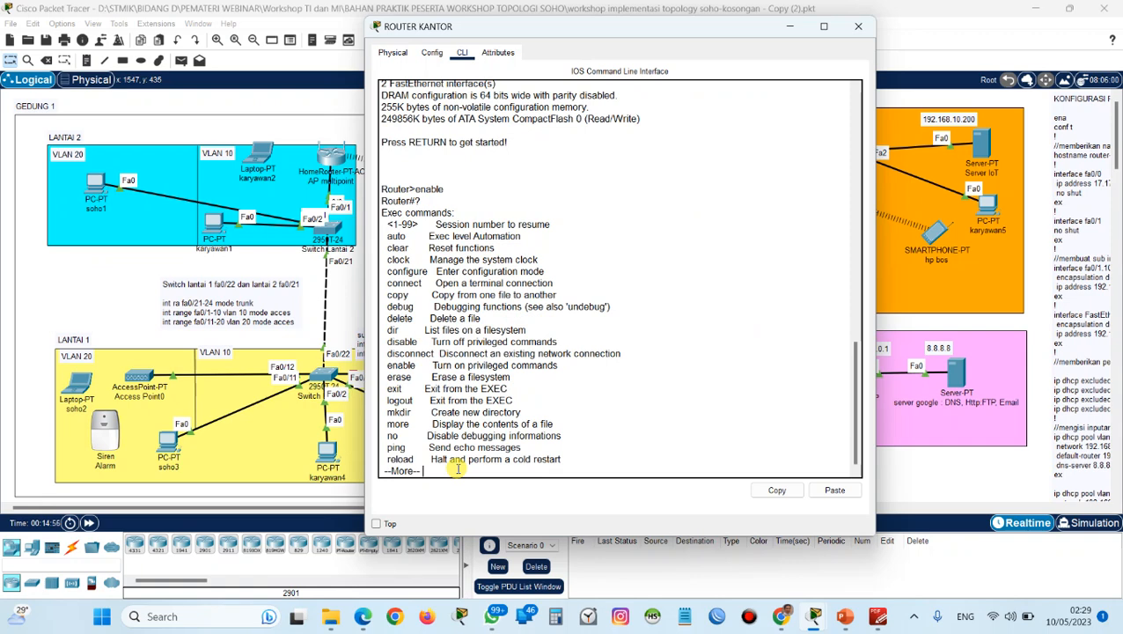
{"action": "scroll", "coordinate": [424, 399], "scroll_direction": "down", "scroll_amount": 1}
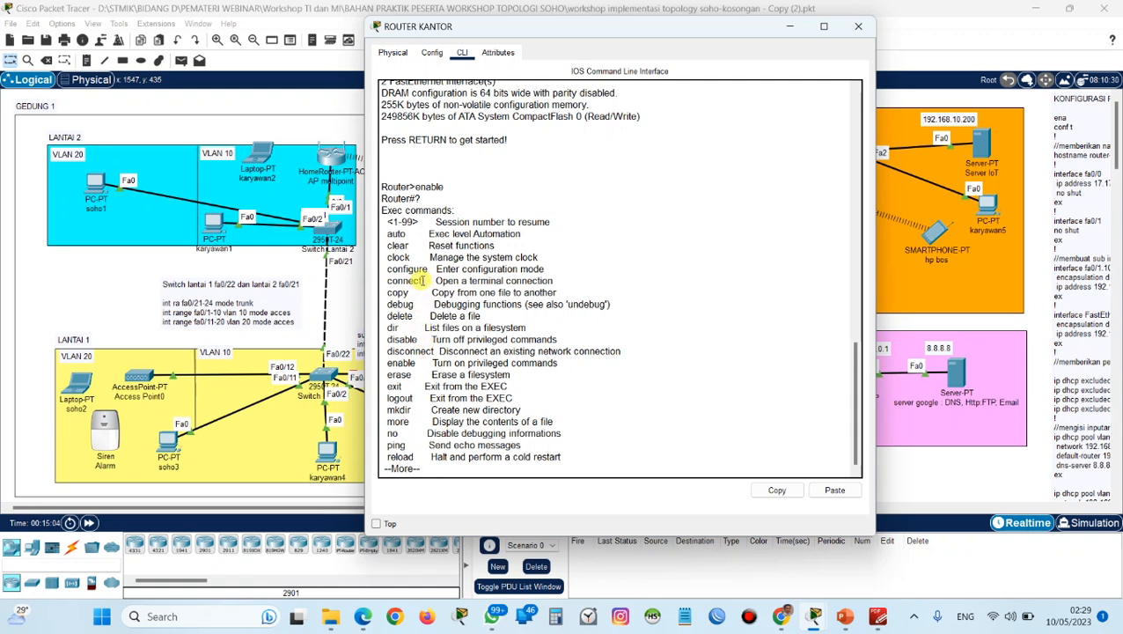
{"action": "mouse_move", "coordinate": [458, 270]}
{"action": "left_mouse_down"}
{"action": "mouse_move", "coordinate": [503, 269]}
{"action": "mouse_move", "coordinate": [465, 270]}
{"action": "left_mouse_up"}
{"action": "left_click", "coordinate": [534, 272]}
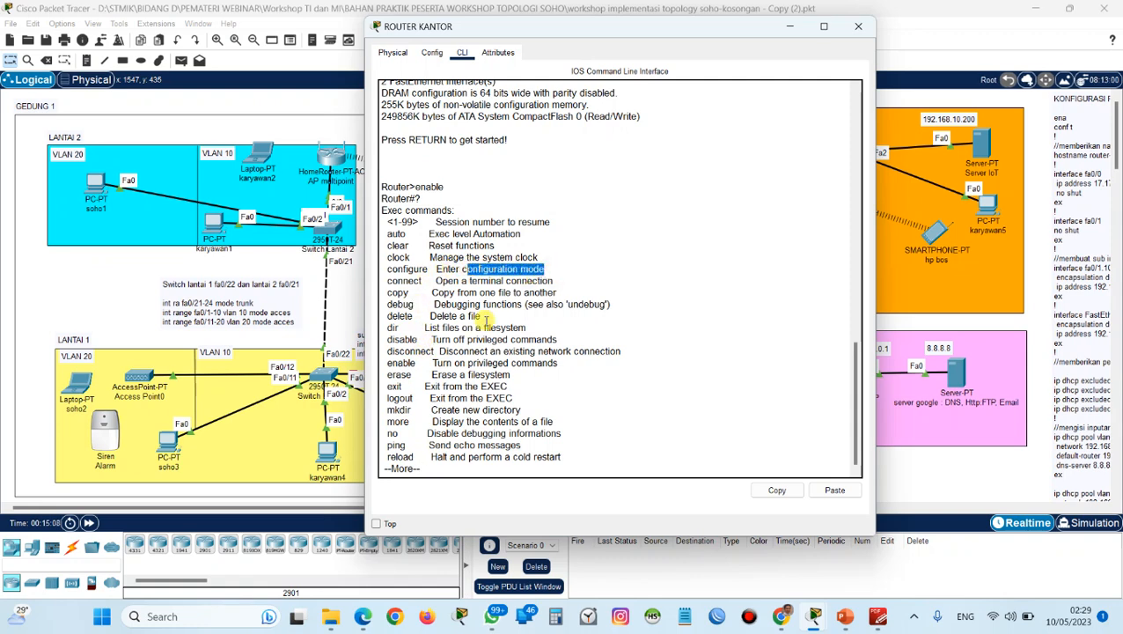
{"action": "left_click", "coordinate": [471, 467]}
{"action": "key", "text": "space"}
{"action": "key", "text": "Return"}
{"action": "key", "text": "Return"}
{"action": "key", "text": "Return"}
{"action": "key", "text": "Return"}
{"action": "key", "text": "Return"}
{"action": "key", "text": "Return"}
{"action": "key", "text": "Return"}
{"action": "key", "text": "Return"}
{"action": "key", "text": "Return"}
{"action": "key", "text": "Return"}
{"action": "key", "text": "Return"}
{"action": "key", "text": "Return"}
{"action": "key", "text": "Return"}
{"action": "key", "text": "Return"}
{"action": "key", "text": "Return"}
{"action": "key", "text": "Return"}
{"action": "key", "text": "Return"}
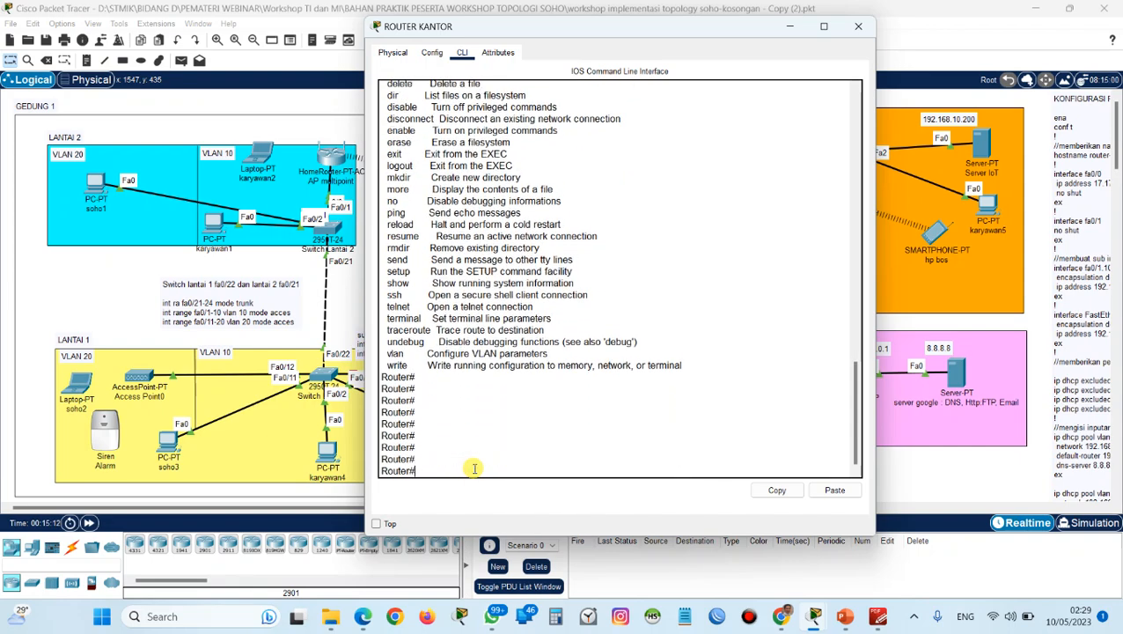
Enter global configuration mode on ROUTER KANTOR with conf t.
{"action": "type", "text": "conf"}
{"action": "type", "text": "t"}
{"action": "key", "text": "Return"}
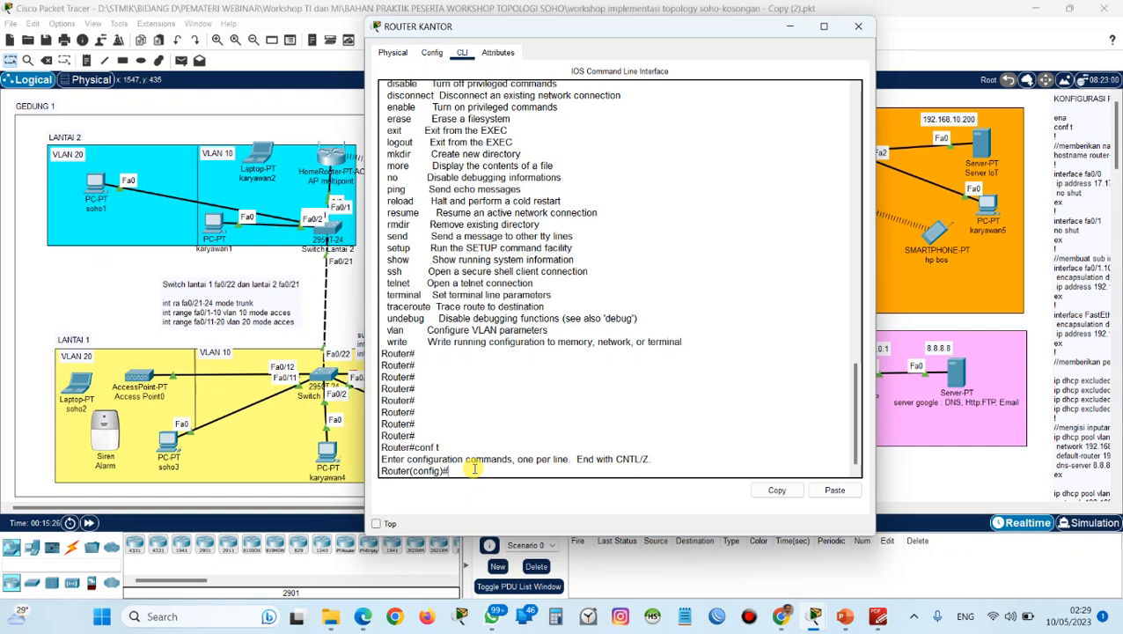
List the global configuration commands with ?, examine the hostname and interface entries, and return to the prompt.
{"action": "type", "text": "?"}
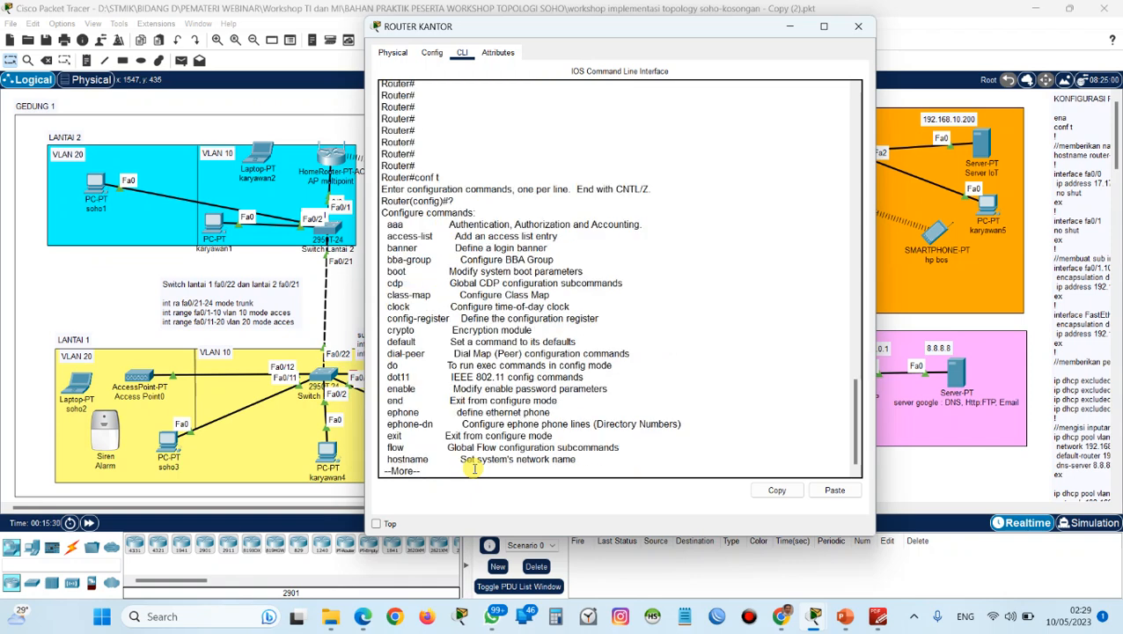
{"action": "key", "text": "Return"}
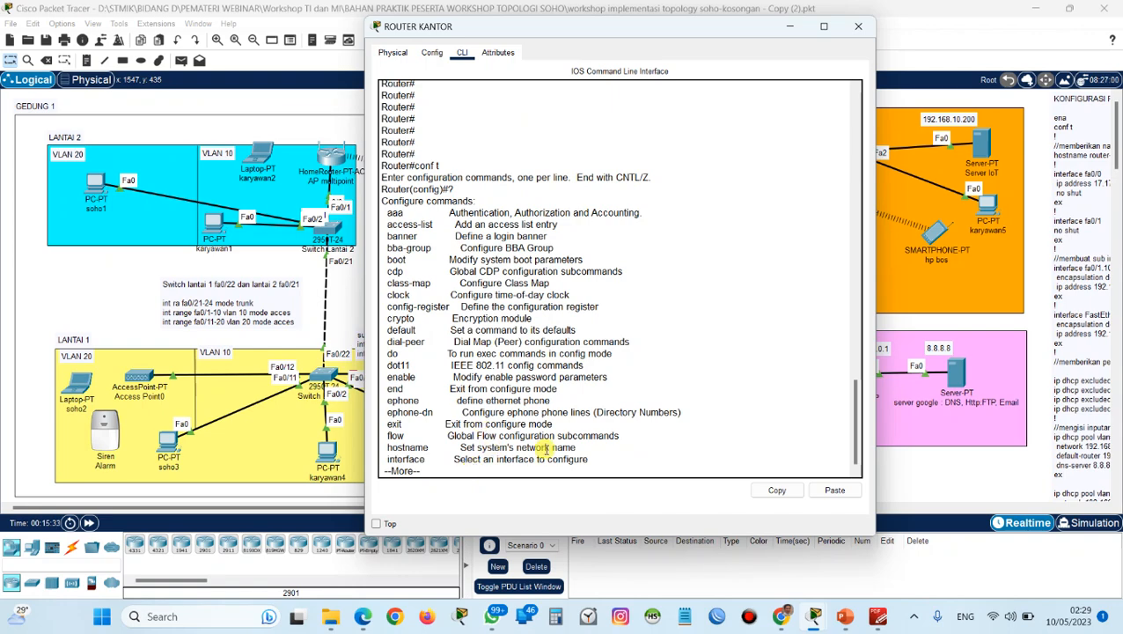
{"action": "key", "text": "Return"}
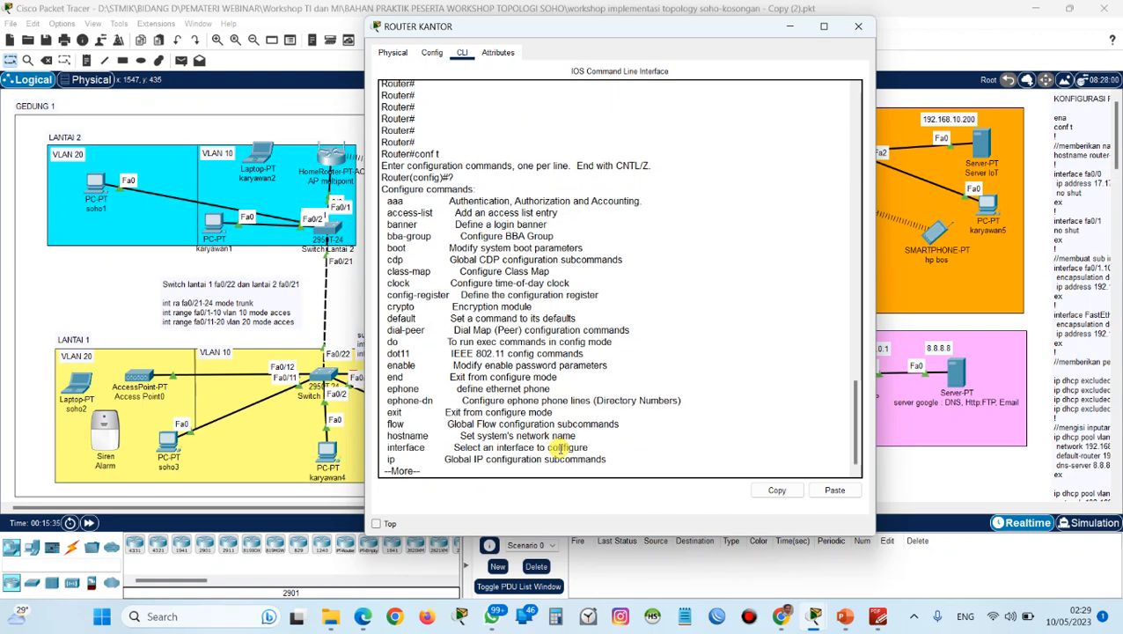
{"action": "key", "text": "Return"}
{"action": "key", "text": "Return"}
{"action": "key", "text": "Return"}
{"action": "key", "text": "Return"}
{"action": "key", "text": "Return"}
{"action": "key", "text": "Return"}
{"action": "key", "text": "Return"}
{"action": "key", "text": "Return"}
{"action": "key", "text": "Return"}
{"action": "key", "text": "Return"}
{"action": "key", "text": "Return"}
{"action": "key", "text": "Return"}
{"action": "key", "text": "Return"}
{"action": "key", "text": "Return"}
{"action": "key", "text": "Return"}
{"action": "key", "text": "Return"}
{"action": "key", "text": "Return"}
{"action": "key", "text": "Return"}
{"action": "key", "text": "Return"}
{"action": "key", "text": "Return"}
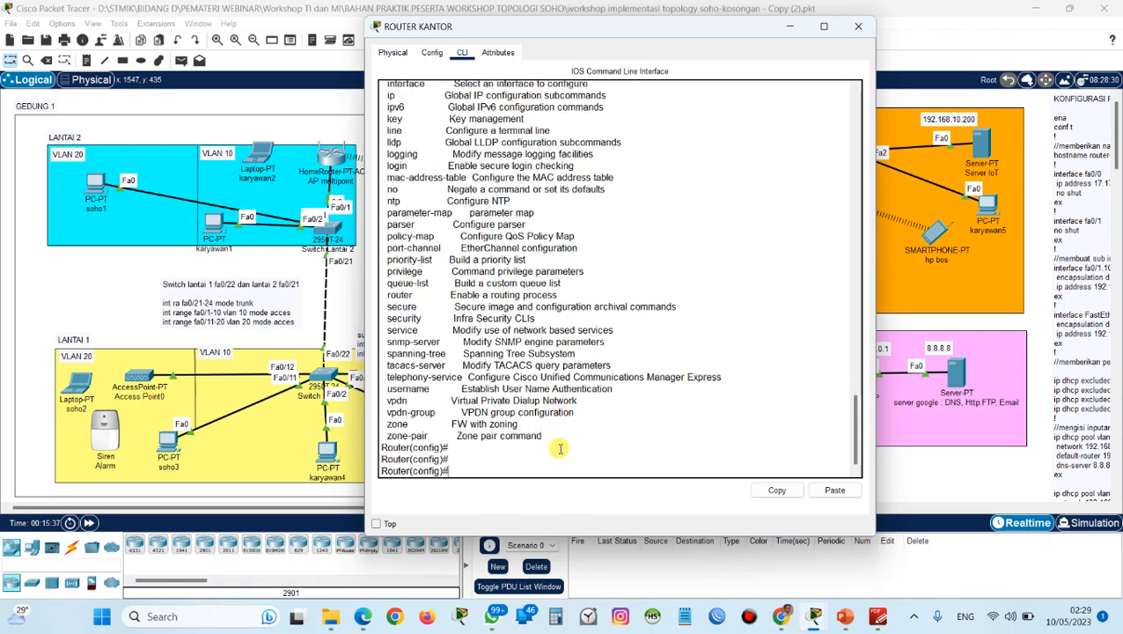
Set the router's hostname to router-kantor.
{"action": "type", "text": "hos"}
{"action": "key", "text": "Tab"}
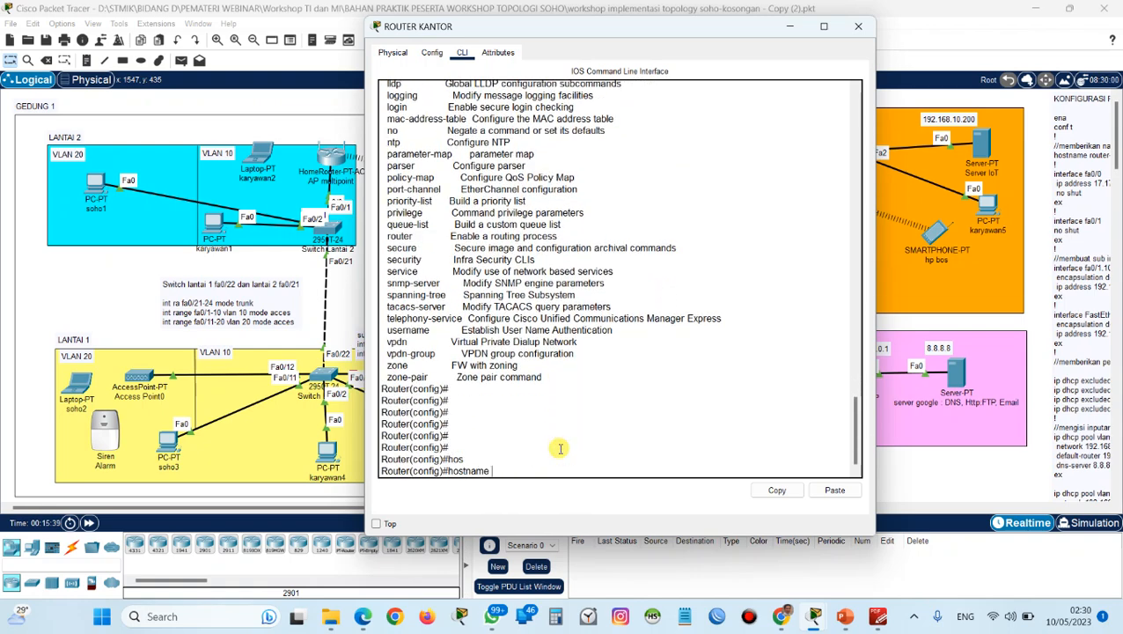
{"action": "key", "text": "BackSpace"}
{"action": "key", "text": "BackSpace"}
{"action": "key", "text": "BackSpace"}
{"action": "key", "text": "BackSpace"}
{"action": "key", "text": "BackSpace"}
{"action": "key", "text": "BackSpace"}
{"action": "key", "text": "BackSpace"}
{"action": "key", "text": "BackSpace"}
{"action": "key", "text": "BackSpace"}
{"action": "type", "text": "hos"}
{"action": "key", "text": "Tab"}
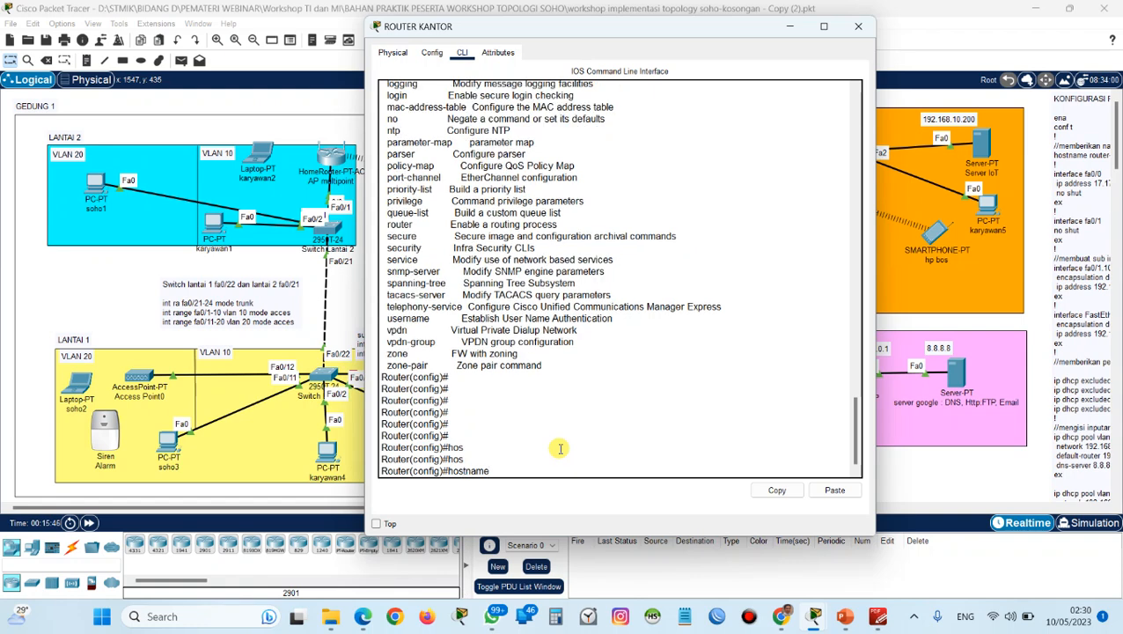
{"action": "type", "text": "router-kantor"}
{"action": "key", "text": "Return"}
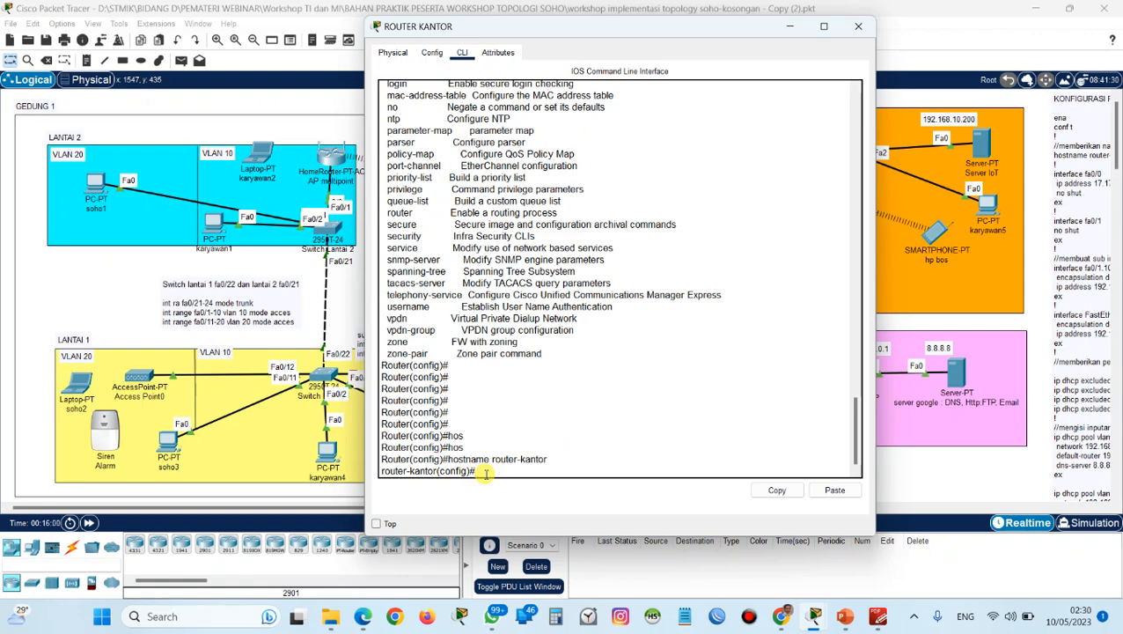
Uncover the Ruang Server area of the topology and enter configuration mode for interface fa0/0 on the router.
{"action": "left_click_drag", "start_coordinate": [630, 28], "coordinate": [822, 65]}
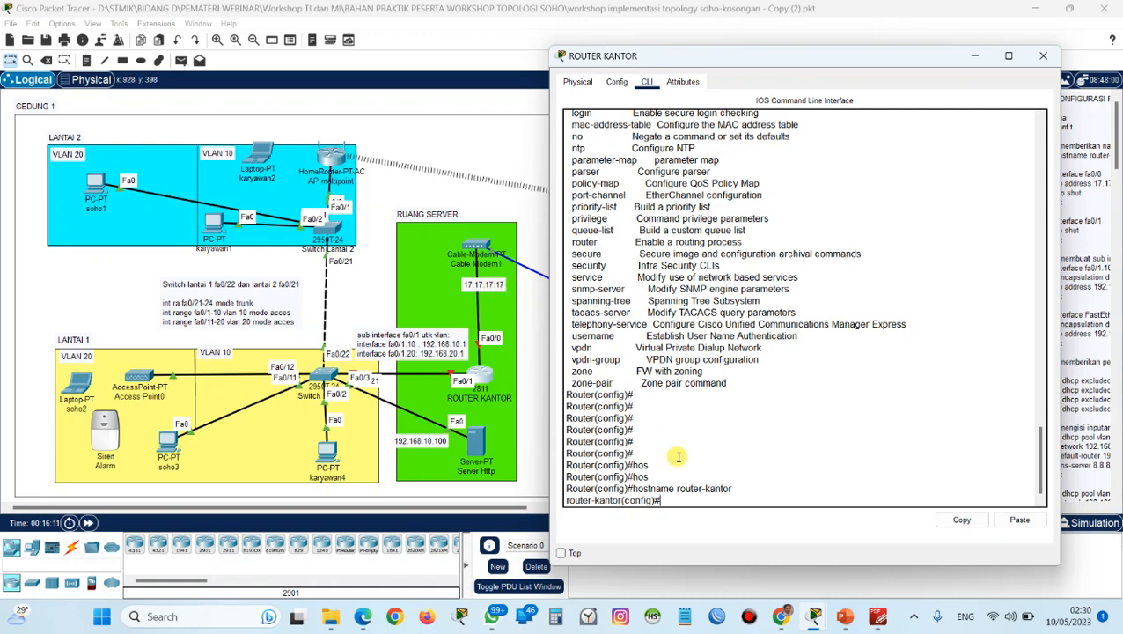
{"action": "type", "text": "int"}
{"action": "key", "text": "Tab"}
{"action": "type", "text": "fa"}
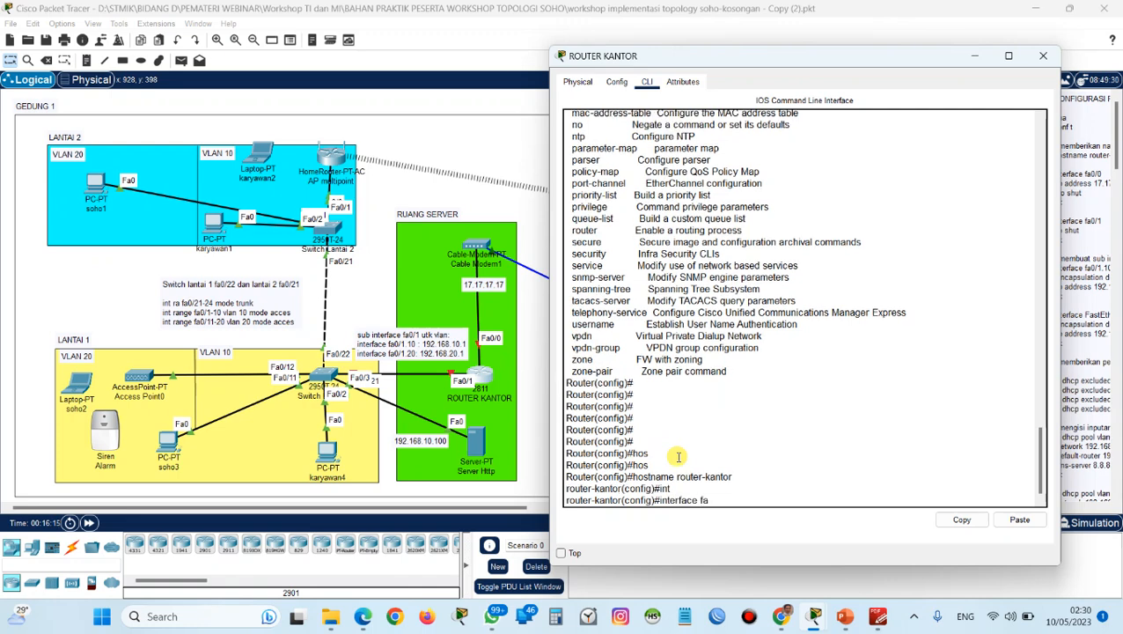
{"action": "type", "text": "0/0"}
{"action": "key", "text": "Return"}
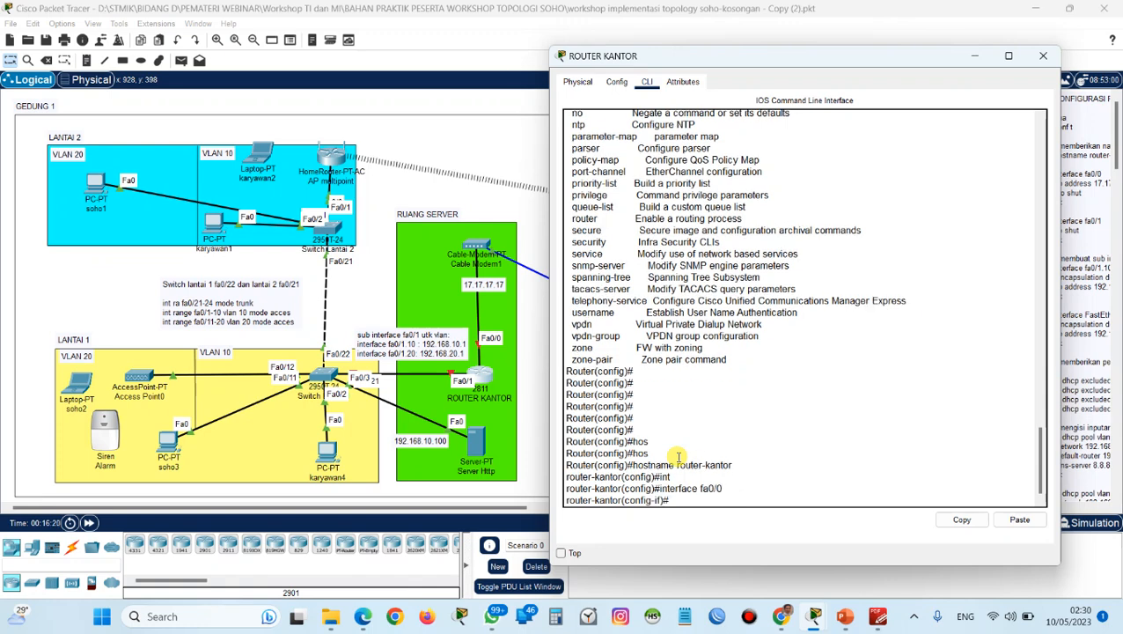
Assign IP address 17.17.17.17 with subnet mask 255.0.0.0 to interface fa0/0.
{"action": "type", "text": "ip add"}
{"action": "key", "text": "Tab"}
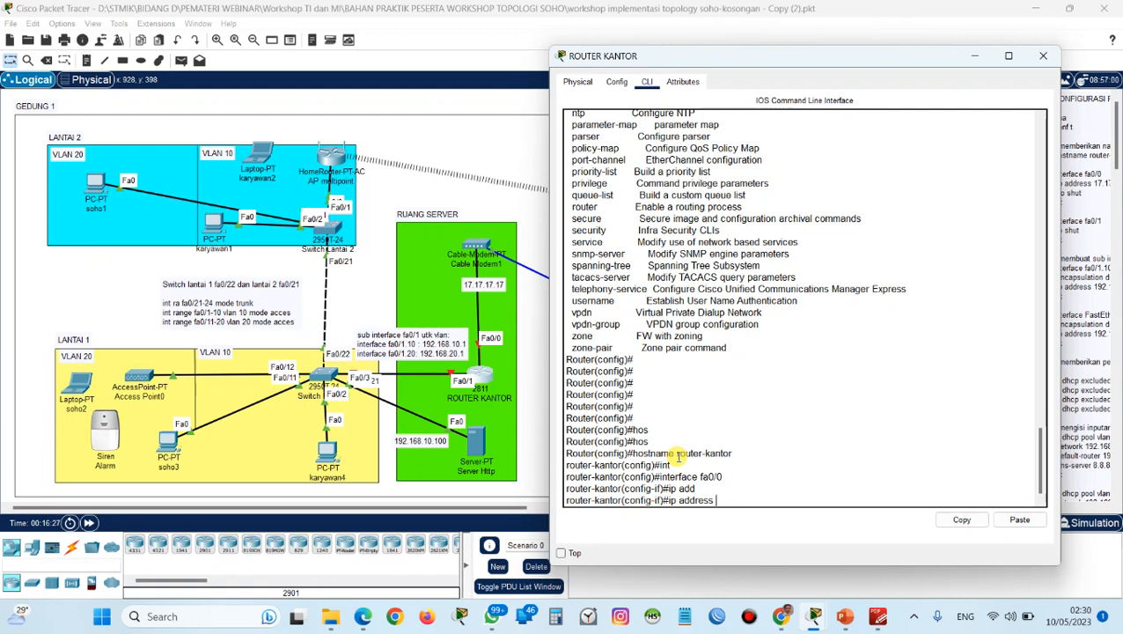
{"action": "type", "text": "17.17.17.17 255.0.0.0"}
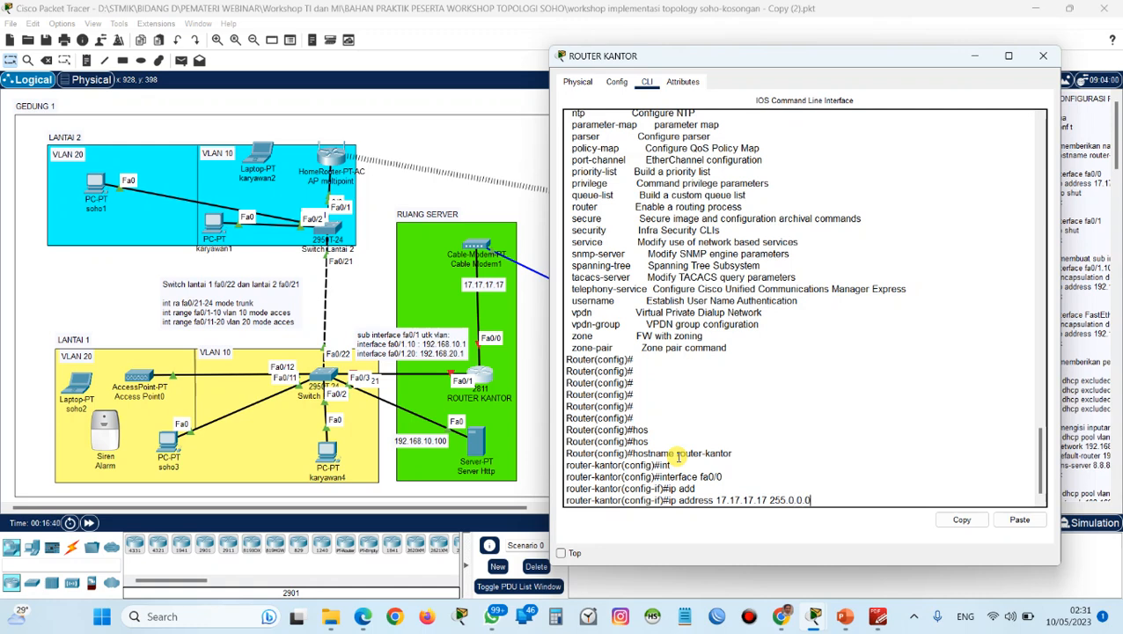
{"action": "key", "text": "Return"}
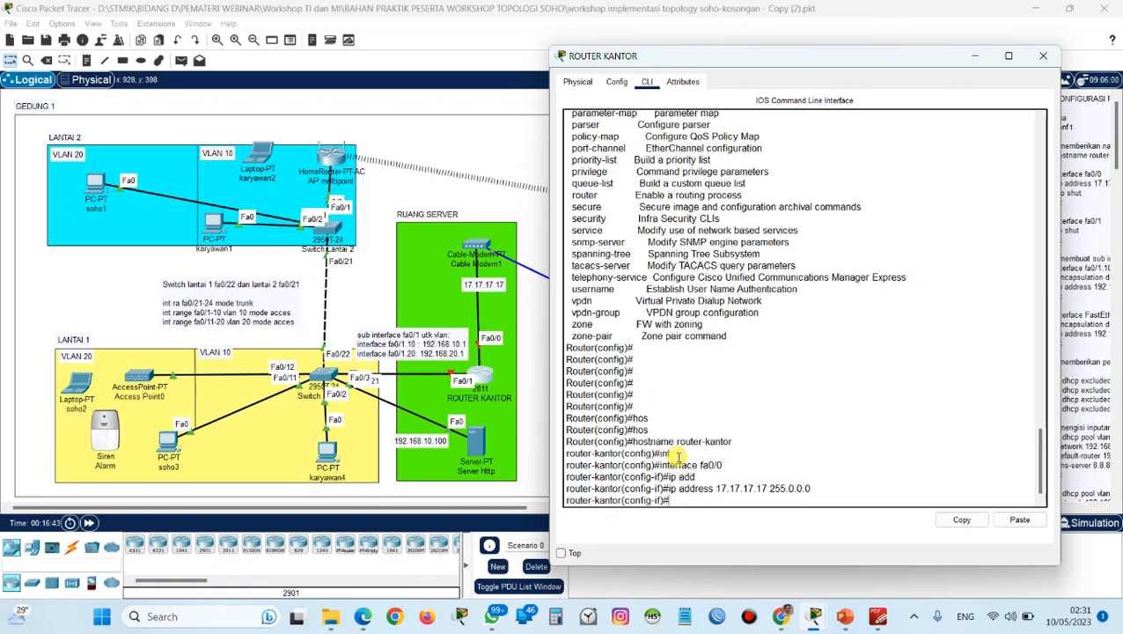
Enable interface fa0/0 with no shut and return to the interface configuration prompt.
{"action": "type", "text": "no shut"}
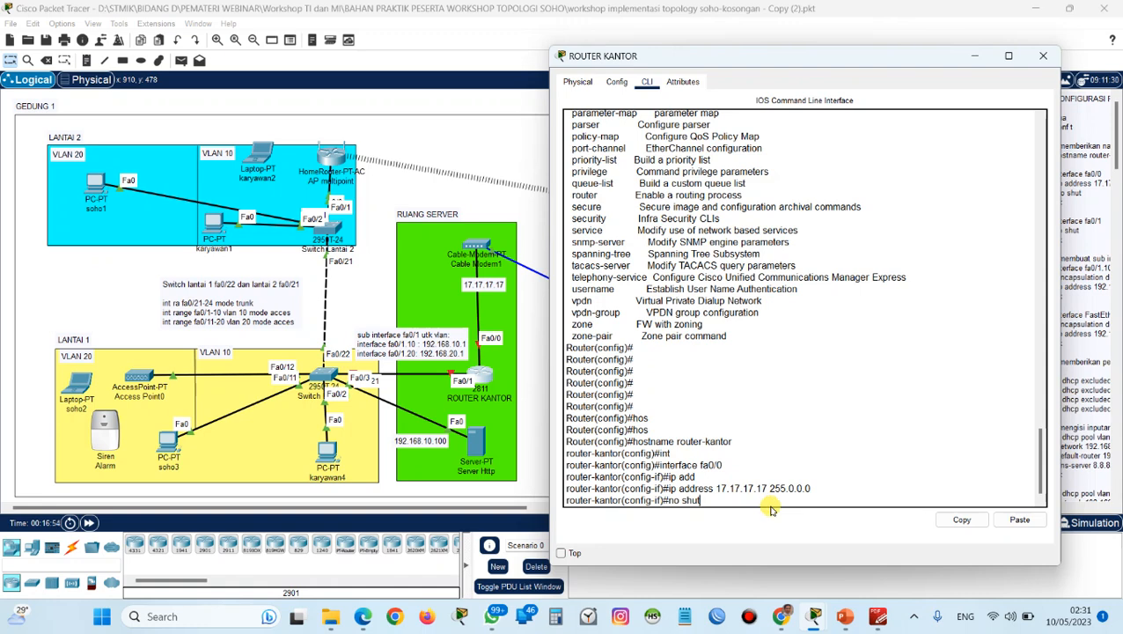
{"action": "key", "text": "Return"}
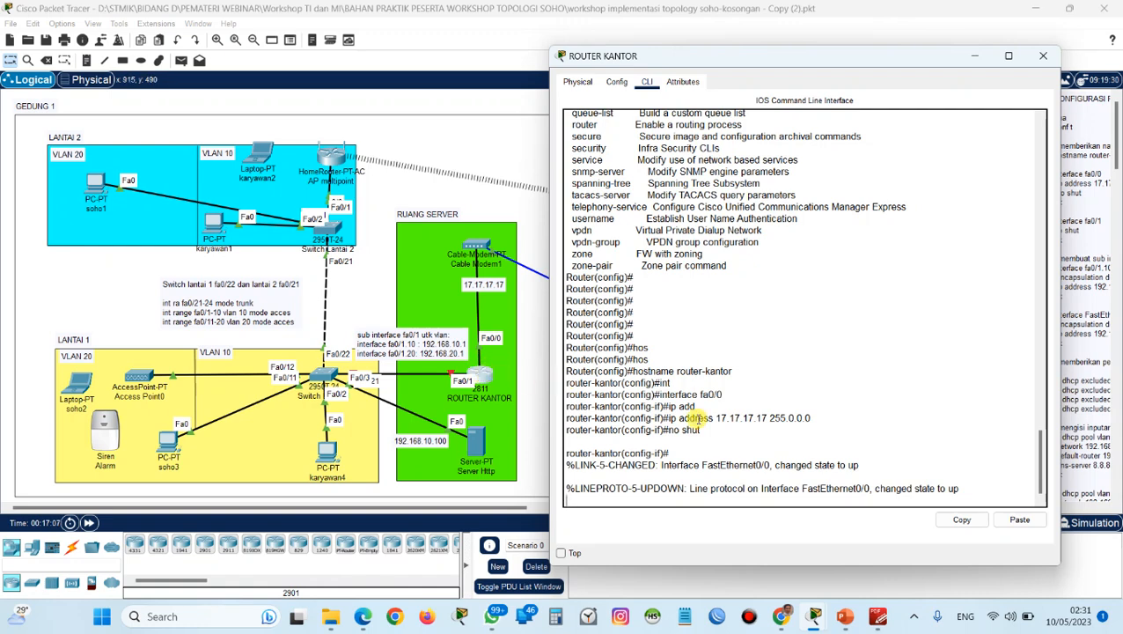
{"action": "key", "text": "Return"}
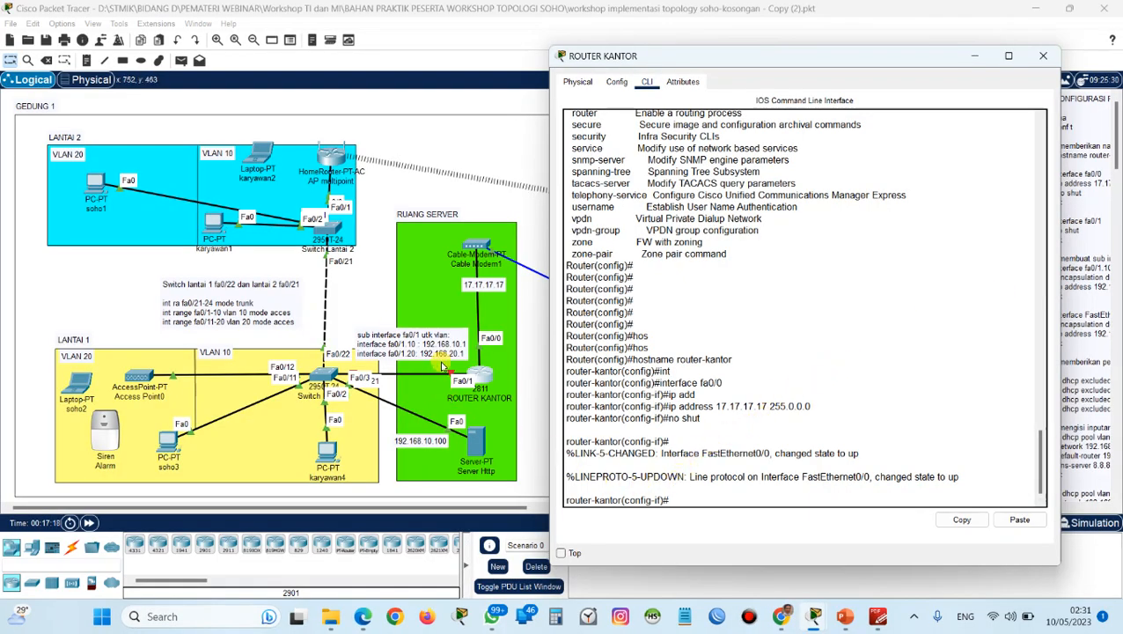
Exit fa0/0 to global configuration mode and enter configuration mode for interface fa0/1.
{"action": "left_click", "coordinate": [735, 498]}
{"action": "type", "text": "ex"}
{"action": "key", "text": "Return"}
{"action": "type", "text": "int"}
{"action": "key", "text": "Tab"}
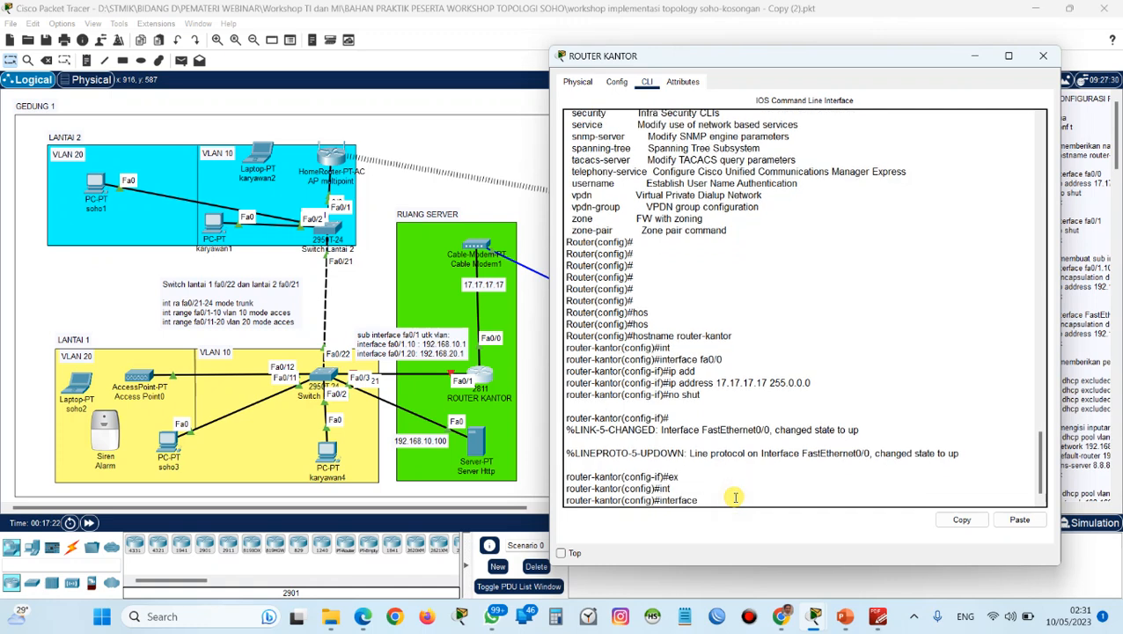
{"action": "type", "text": "fa0/1"}
{"action": "key", "text": "Return"}
Enable interface fa0/1 with no shut and return to its configuration prompt.
{"action": "type", "text": "nu sh"}
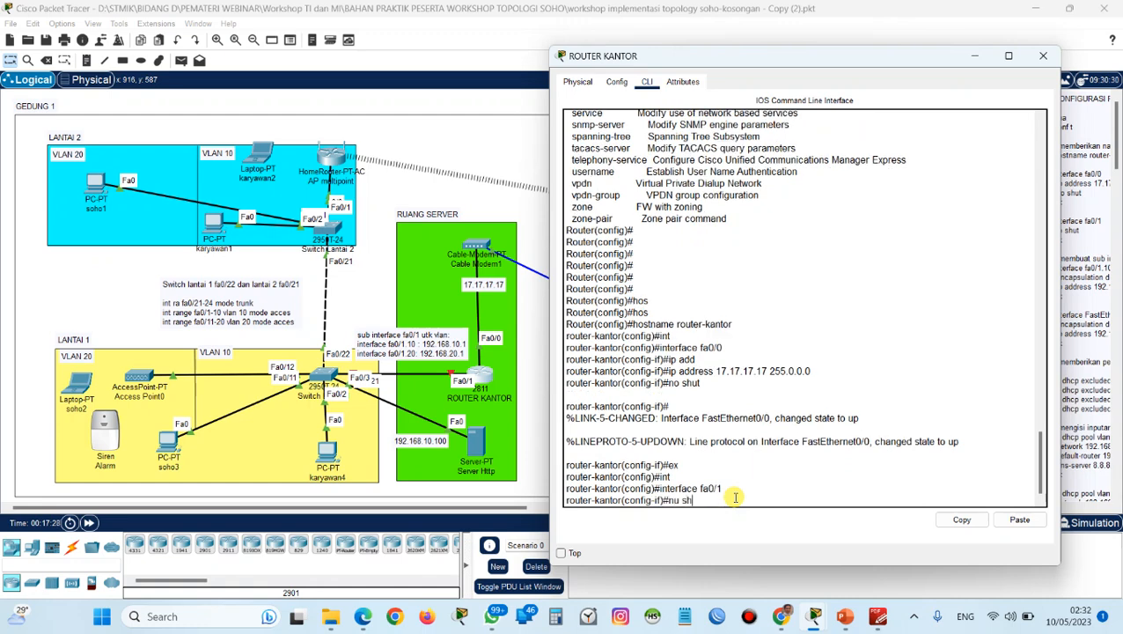
{"action": "key", "text": "BackSpace"}
{"action": "key", "text": "BackSpace"}
{"action": "key", "text": "BackSpace"}
{"action": "type", "text": "o shut"}
{"action": "key", "text": "Return"}
Exit fa0/1 and create subinterface fa0/1.10 from global configuration mode, checking the router's physical device view before completing the command.
{"action": "key", "text": "Return"}
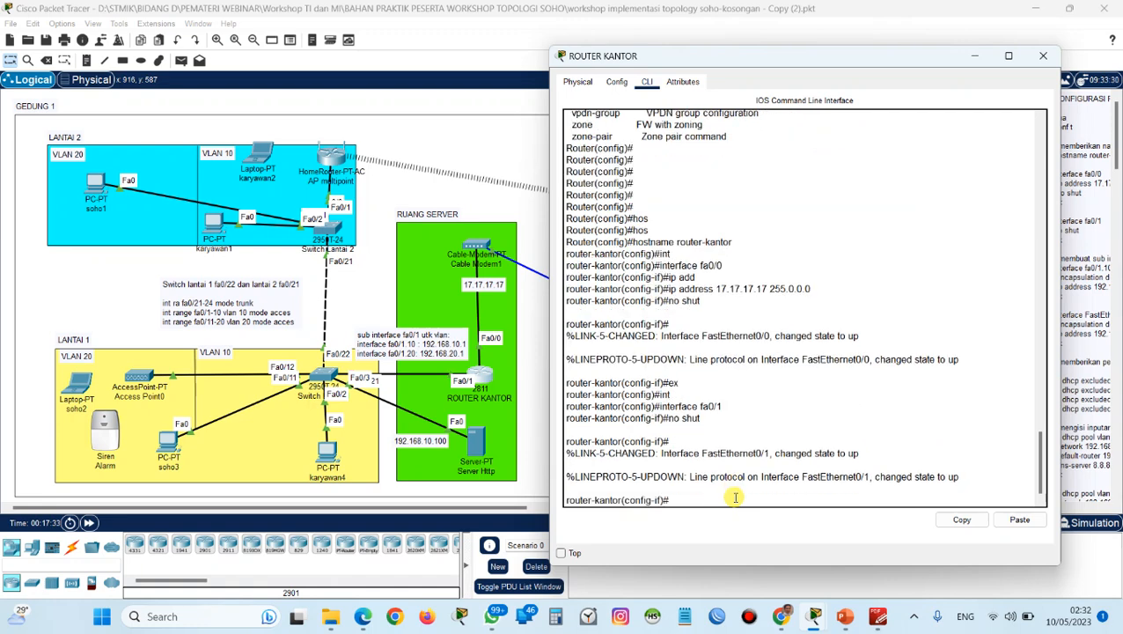
{"action": "type", "text": "ex"}
{"action": "key", "text": "Return"}
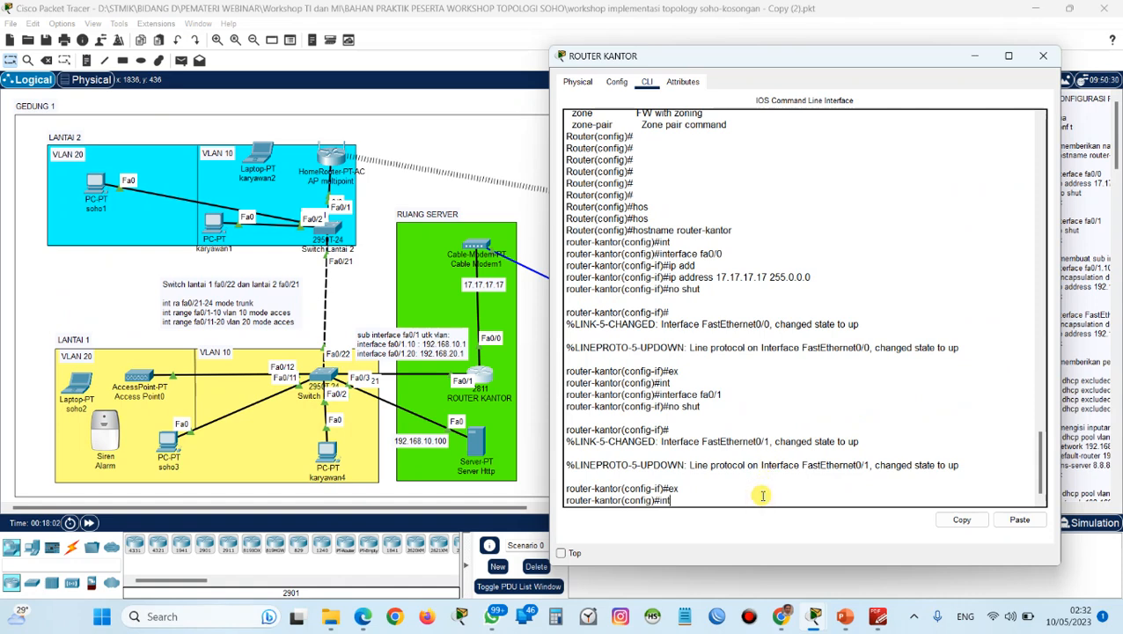
{"action": "key", "text": "Tab"}
{"action": "type", "text": "fa0/1"}
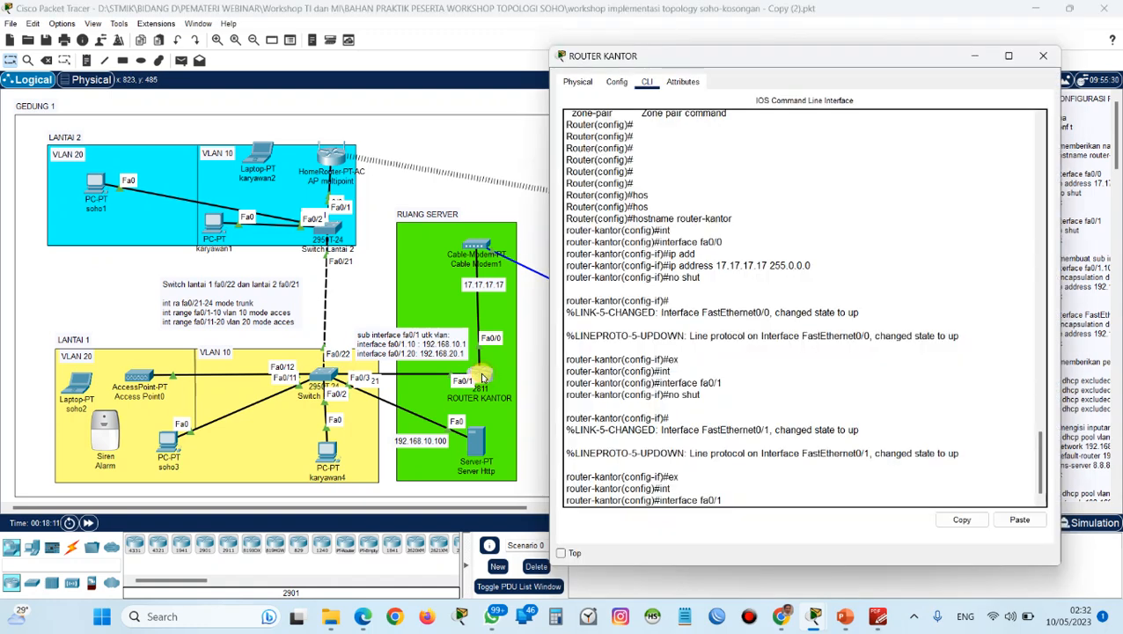
{"action": "left_click", "coordinate": [620, 84]}
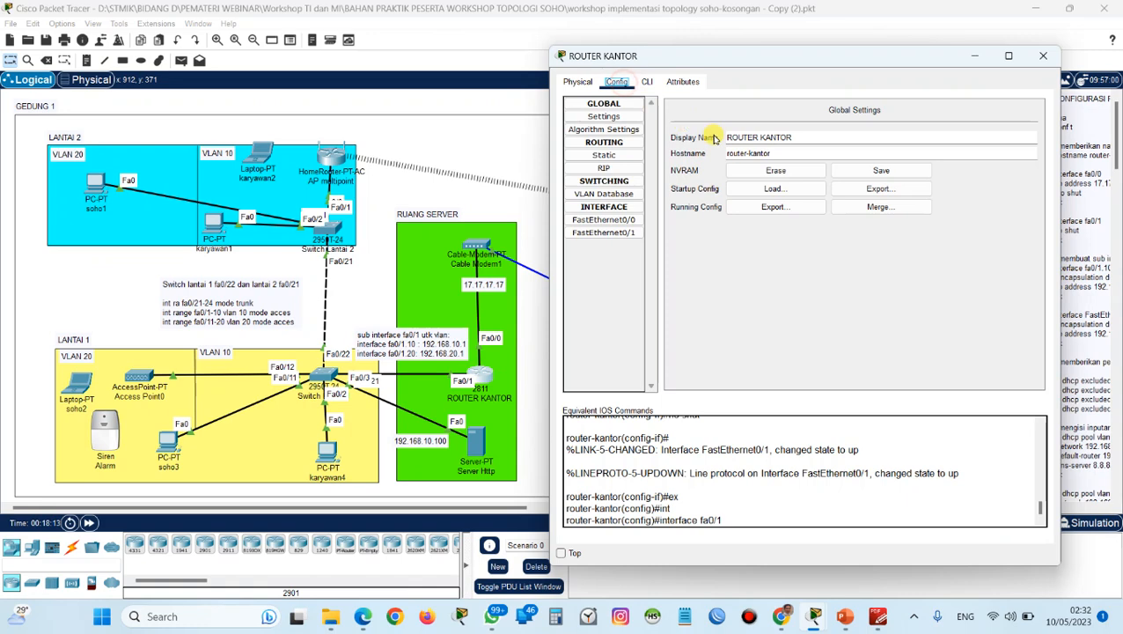
{"action": "left_click", "coordinate": [577, 82]}
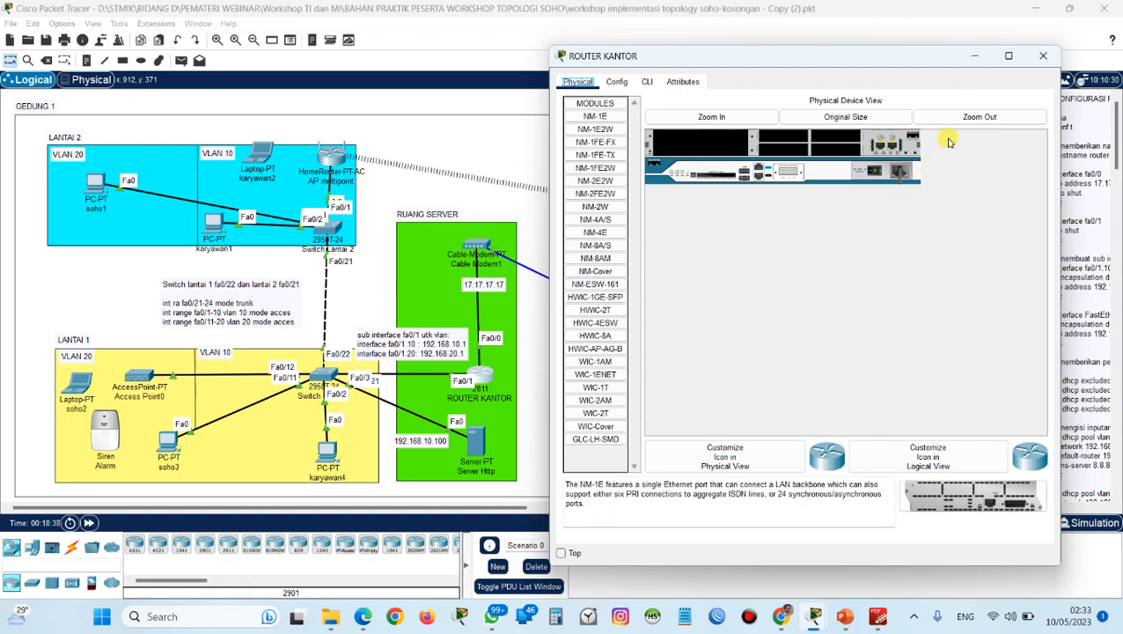
{"action": "left_click", "coordinate": [1043, 56]}
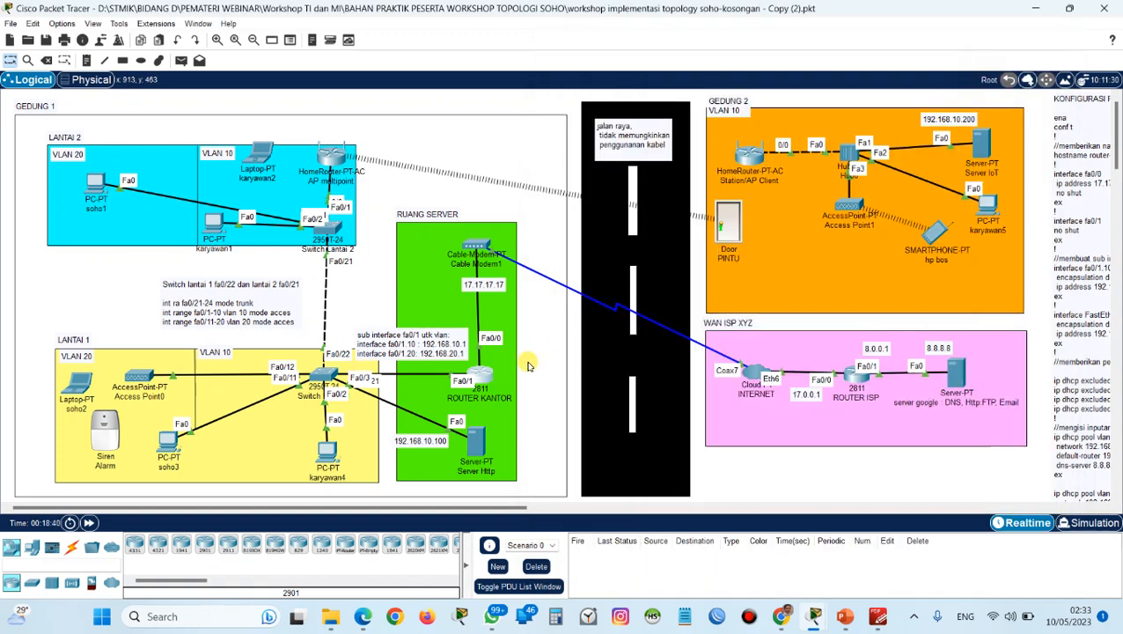
{"action": "left_click", "coordinate": [486, 370]}
{"action": "left_click", "coordinate": [647, 81]}
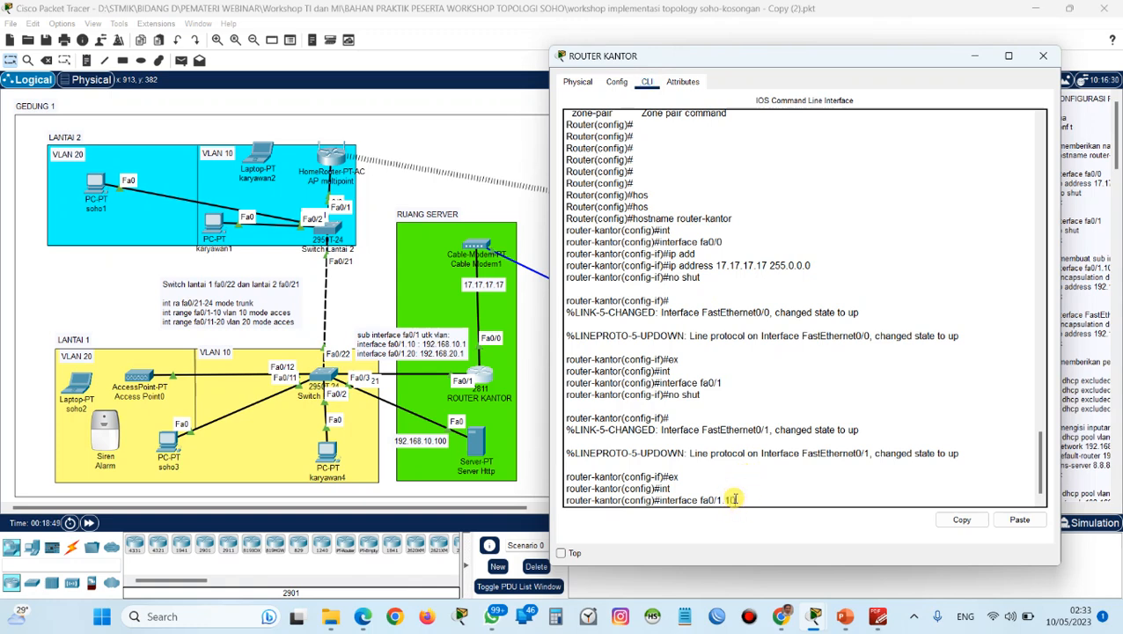
{"action": "key", "text": "Return"}
{"action": "key", "text": "Return"}
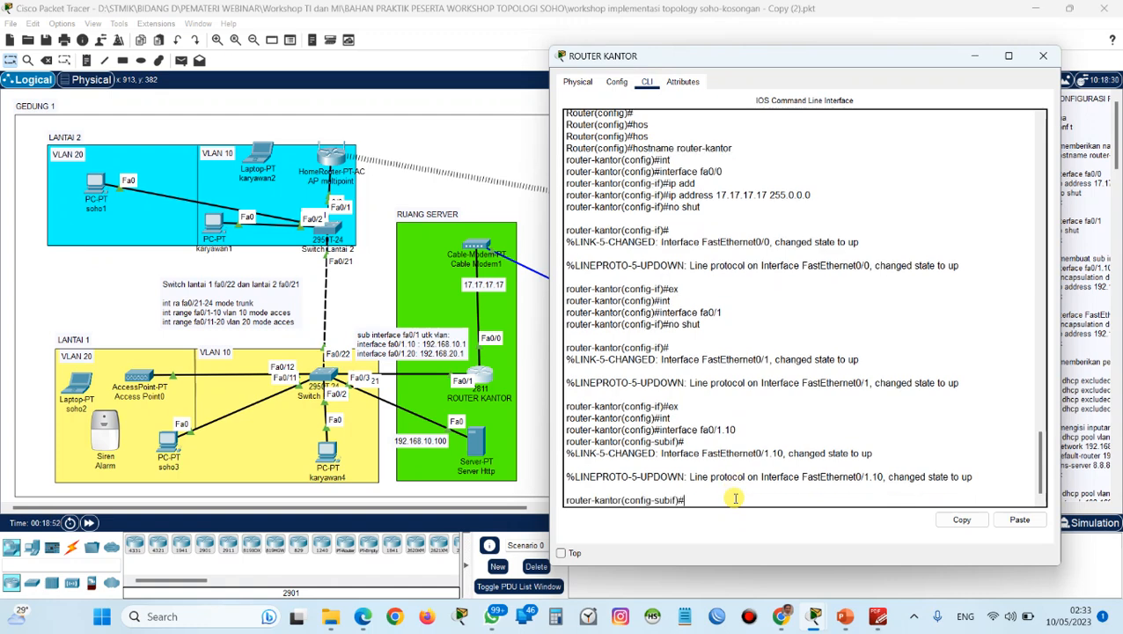
Set the encapsulation of subinterface fa0/1.10 to dot1Q with VLAN 10.
{"action": "type", "text": "en"}
{"action": "key", "text": "Tab"}
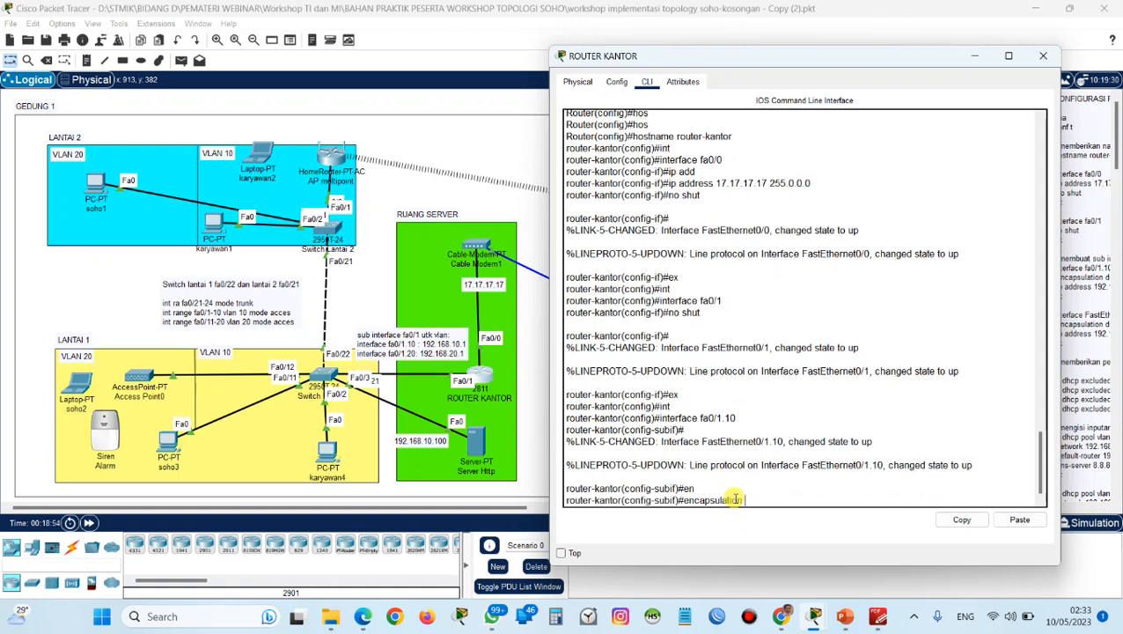
{"action": "type", "text": "do"}
{"action": "key", "text": "Tab"}
{"action": "type", "text": "10"}
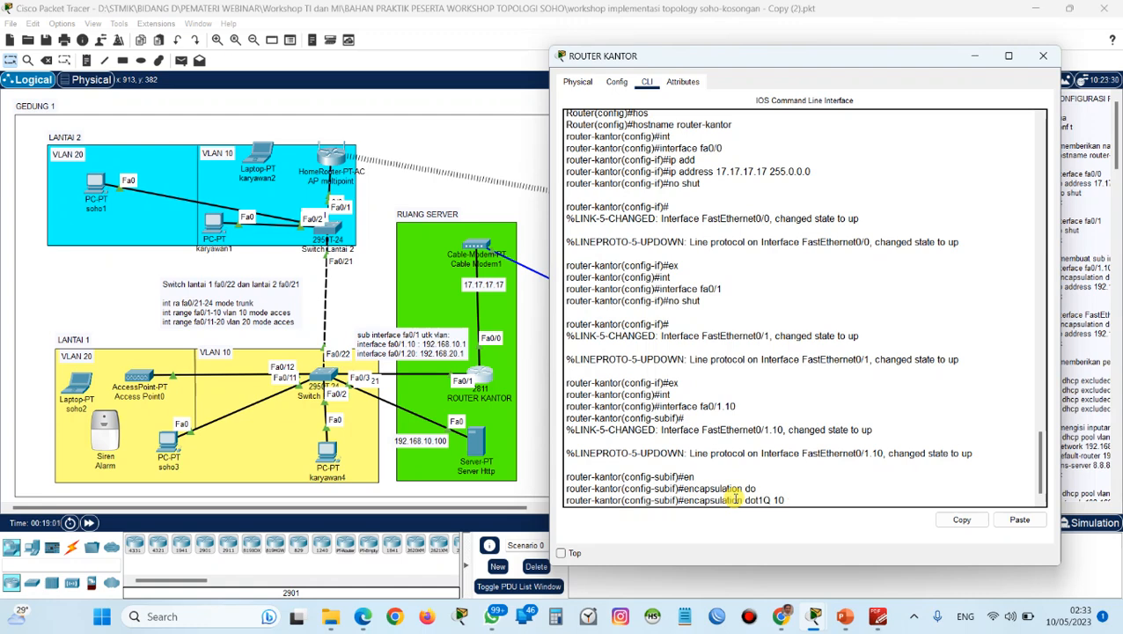
{"action": "key", "text": "Return"}
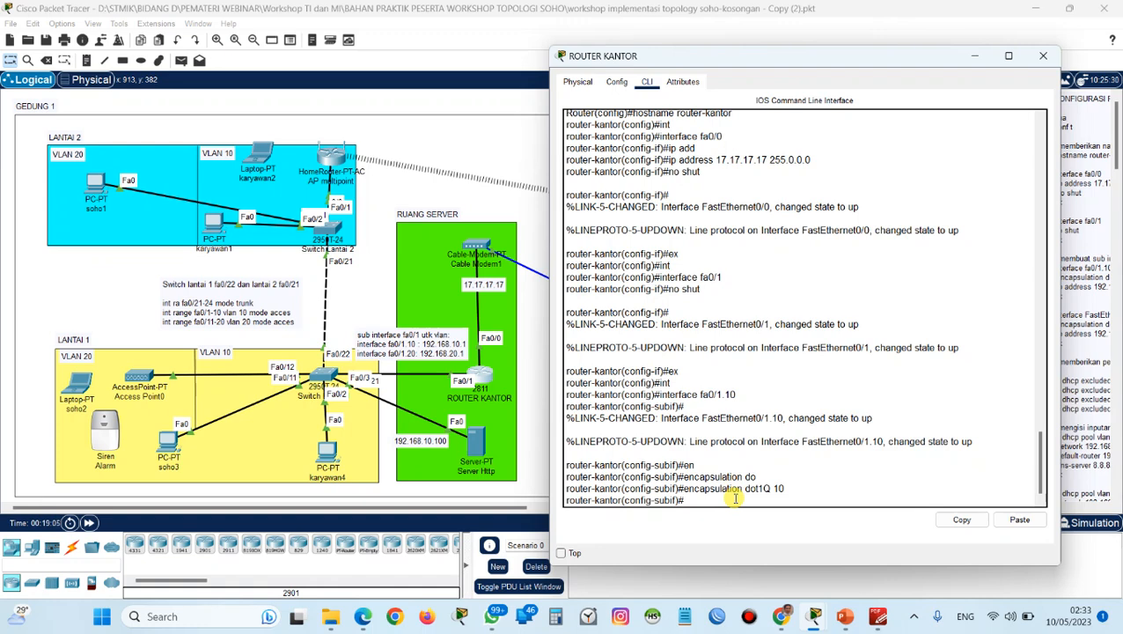
Assign IP address 192.168.10.1 with subnet mask 255.255.255.0 to subinterface fa0/1.10.
{"action": "type", "text": "ip ad"}
{"action": "key", "text": "Tab"}
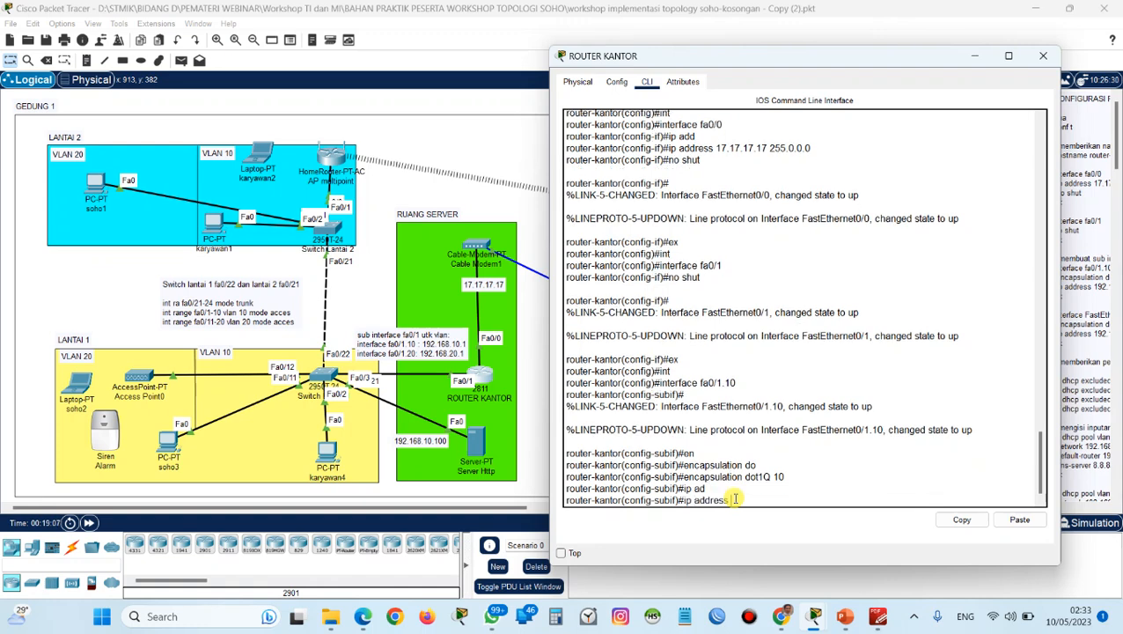
{"action": "type", "text": "192.168.10.1 255.255.255.0"}
{"action": "key", "text": "Return"}
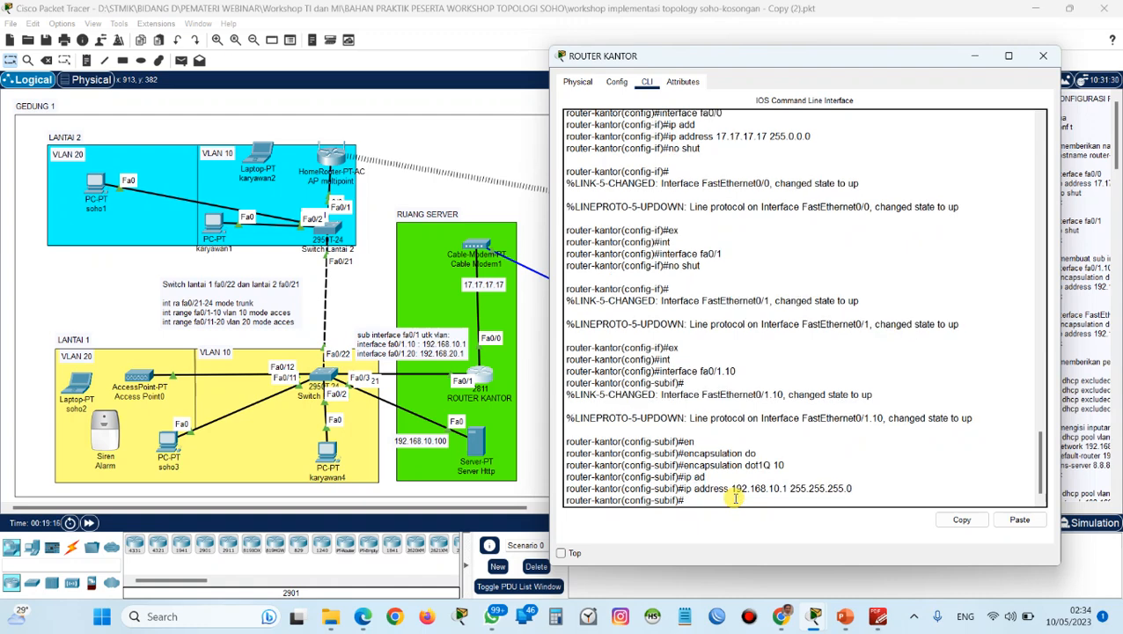
Exit subinterface fa0/1.10 and create subinterface fa0/1.20 from global configuration mode.
{"action": "type", "text": "ex"}
{"action": "key", "text": "Return"}
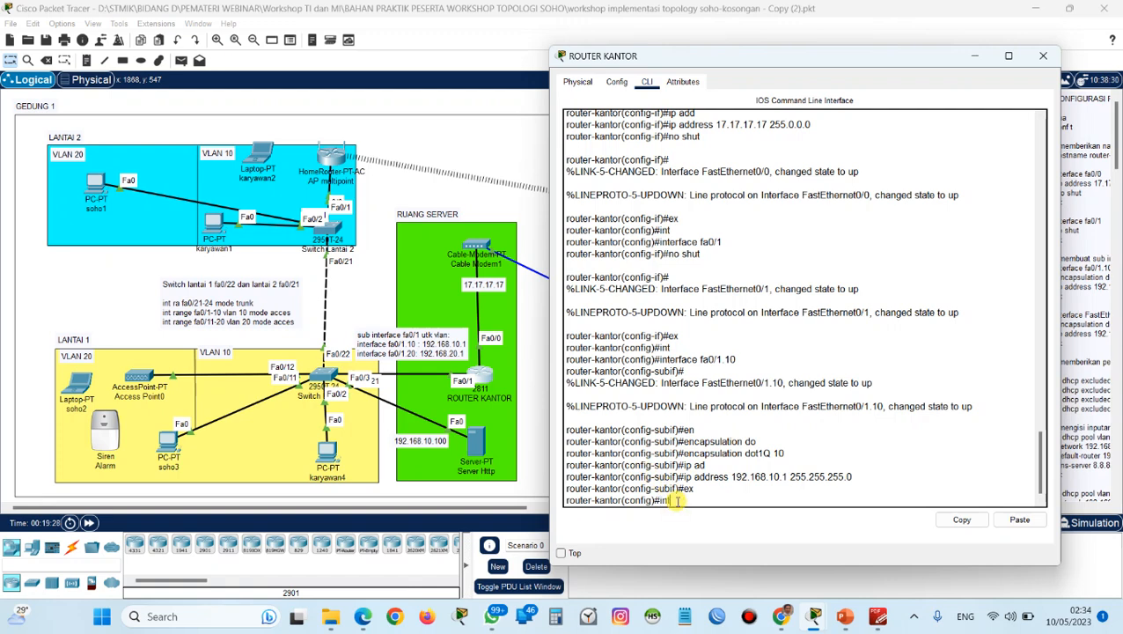
{"action": "key", "text": "Tab"}
{"action": "type", "text": "fa0"}
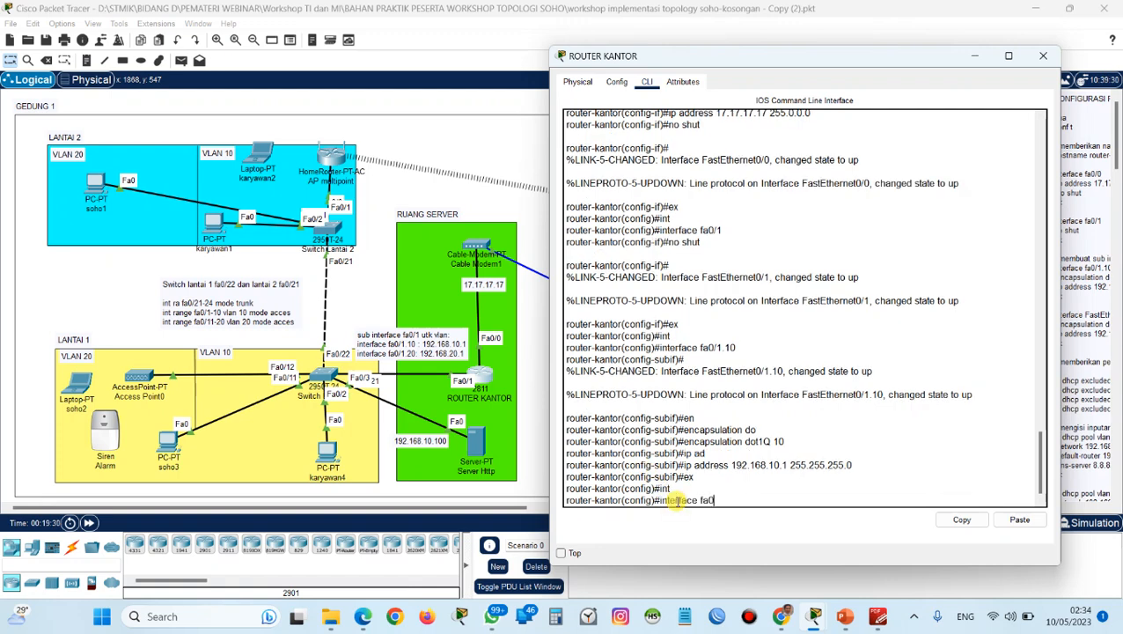
{"action": "type", "text": "/1.20"}
{"action": "key", "text": "Return"}
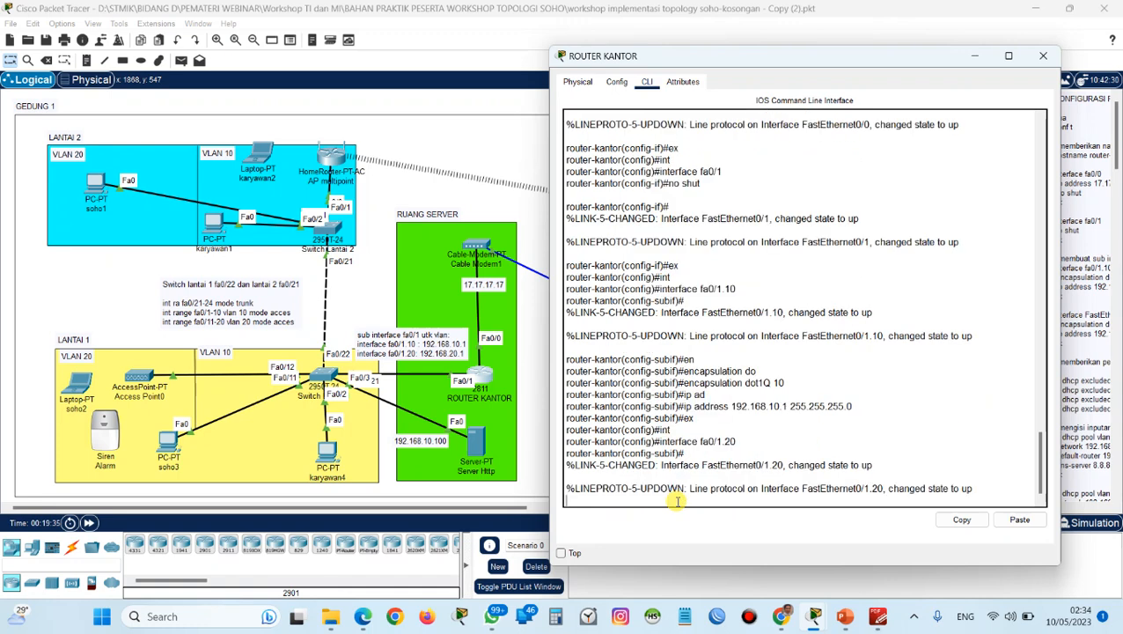
{"action": "key", "text": "Return"}
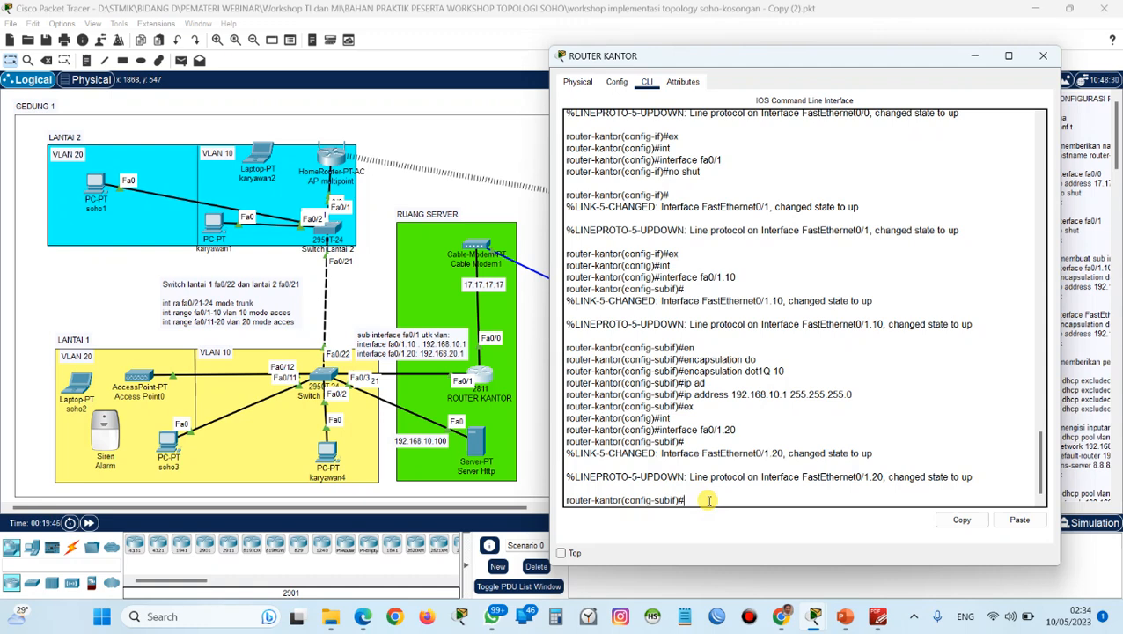
Set the encapsulation of subinterface fa0/1.20 to dot1Q with VLAN 20.
{"action": "type", "text": "n"}
{"action": "key", "text": "Tab"}
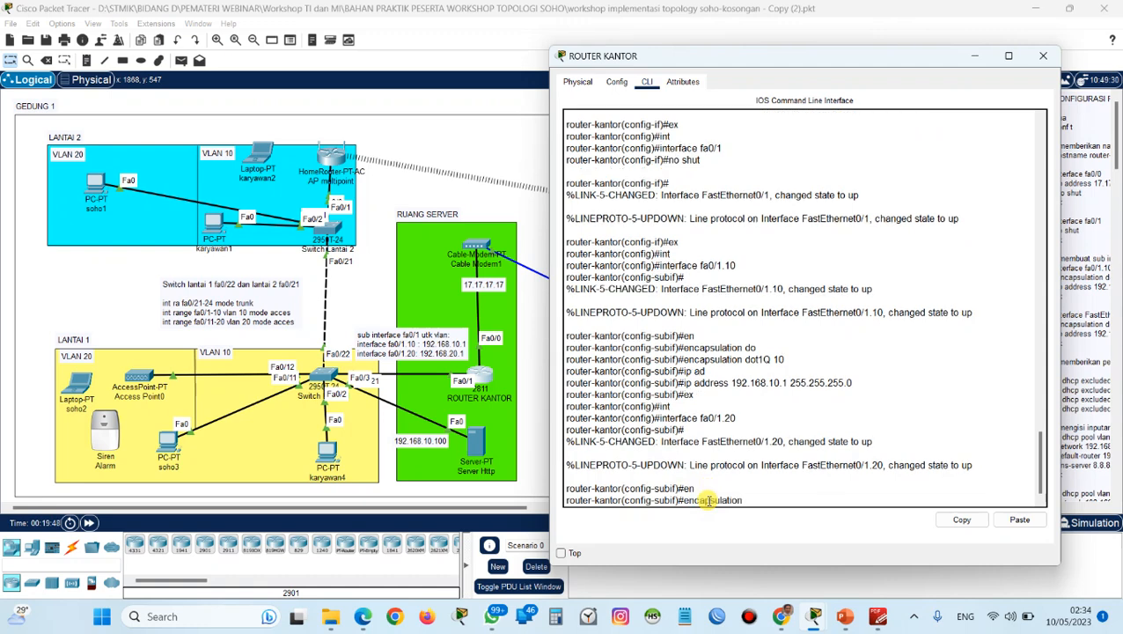
{"action": "type", "text": "2d0"}
{"action": "key", "text": "Tab"}
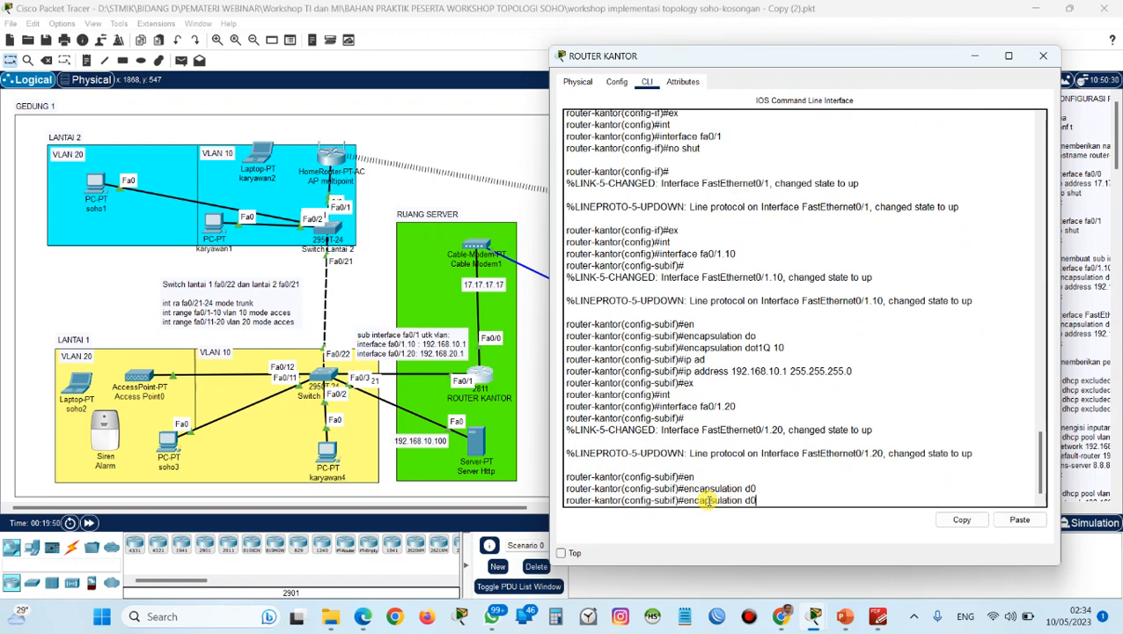
{"action": "key", "text": "BackSpace"}
{"action": "type", "text": "o"}
{"action": "key", "text": "Tab"}
{"action": "type", "text": "20"}
{"action": "key", "text": "Return"}
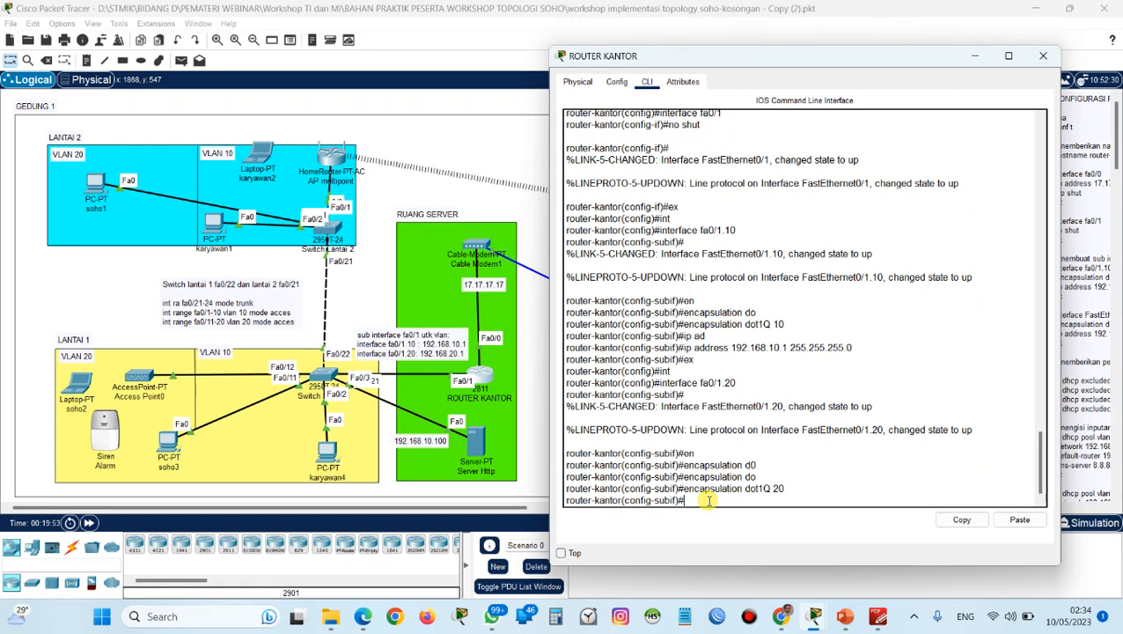
Assign IP address 192.168.20.1 with subnet mask 255.255.255.0 to subinterface fa0/1.20.
{"action": "type", "text": "ip ad"}
{"action": "key", "text": "Tab"}
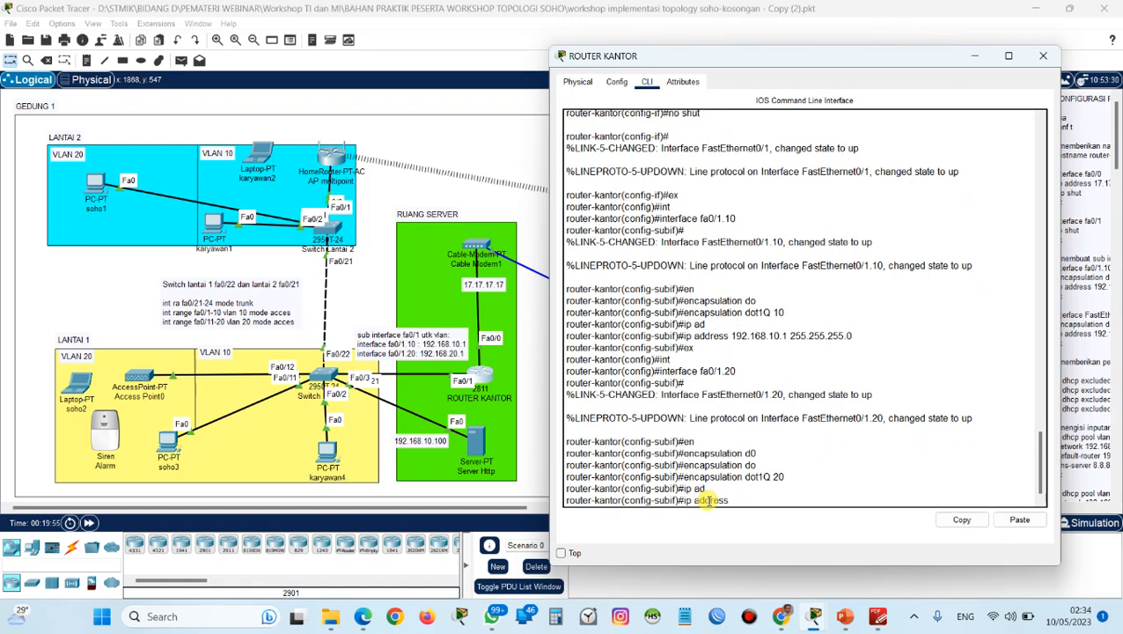
{"action": "type", "text": "192.168.20.1 25"}
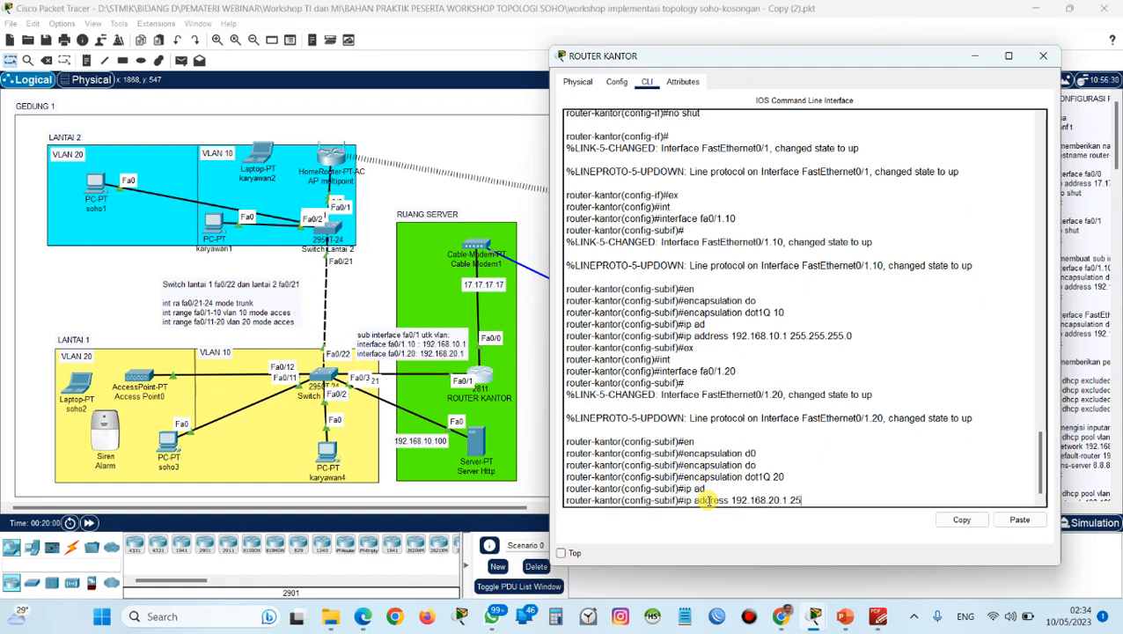
{"action": "type", "text": "5.255.255.0"}
{"action": "key", "text": "Return"}
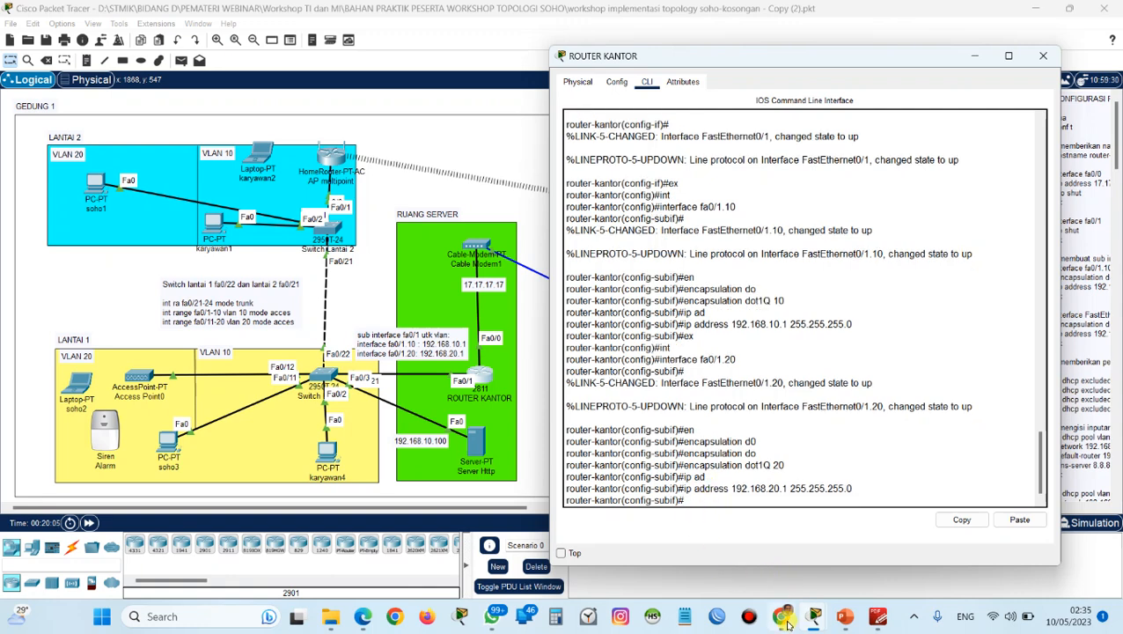
{"action": "left_click", "coordinate": [914, 616]}
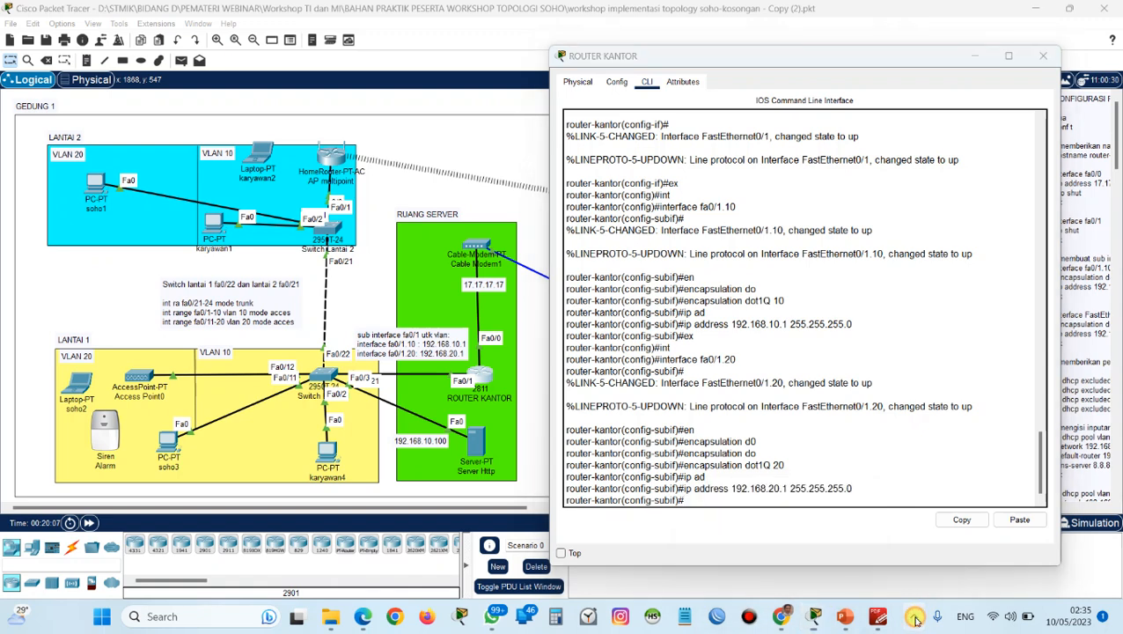
{"action": "left_click", "coordinate": [854, 542]}
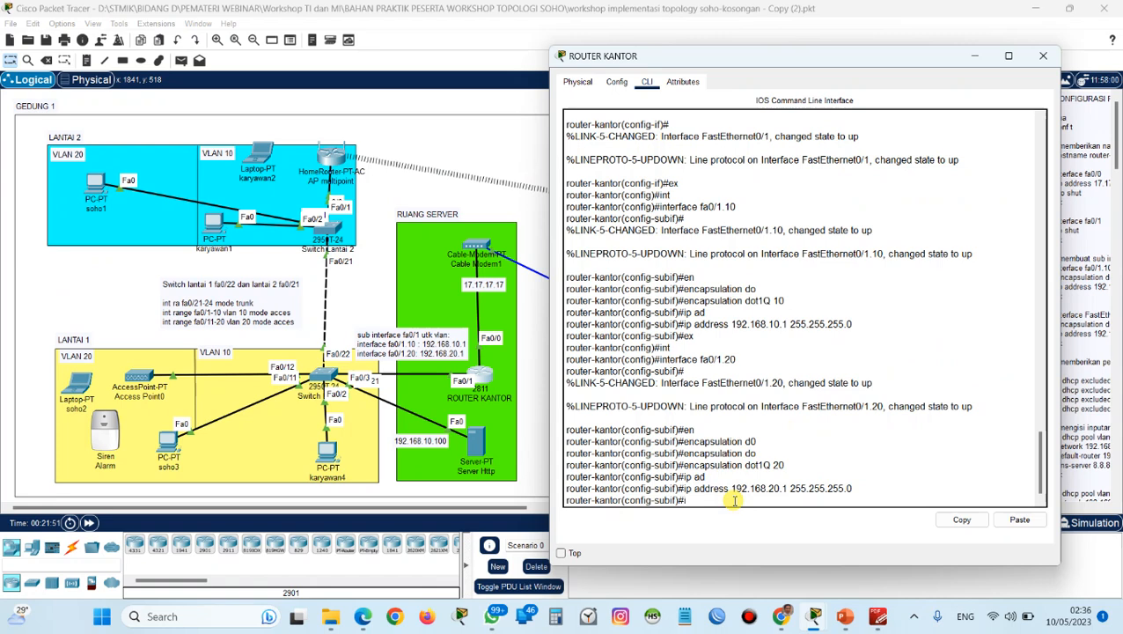
{"action": "type", "text": "hc"}
{"action": "key", "text": "Tab"}
{"action": "type", "text": "p"}
{"action": "key", "text": "Tab"}
{"action": "type", "text": "e"}
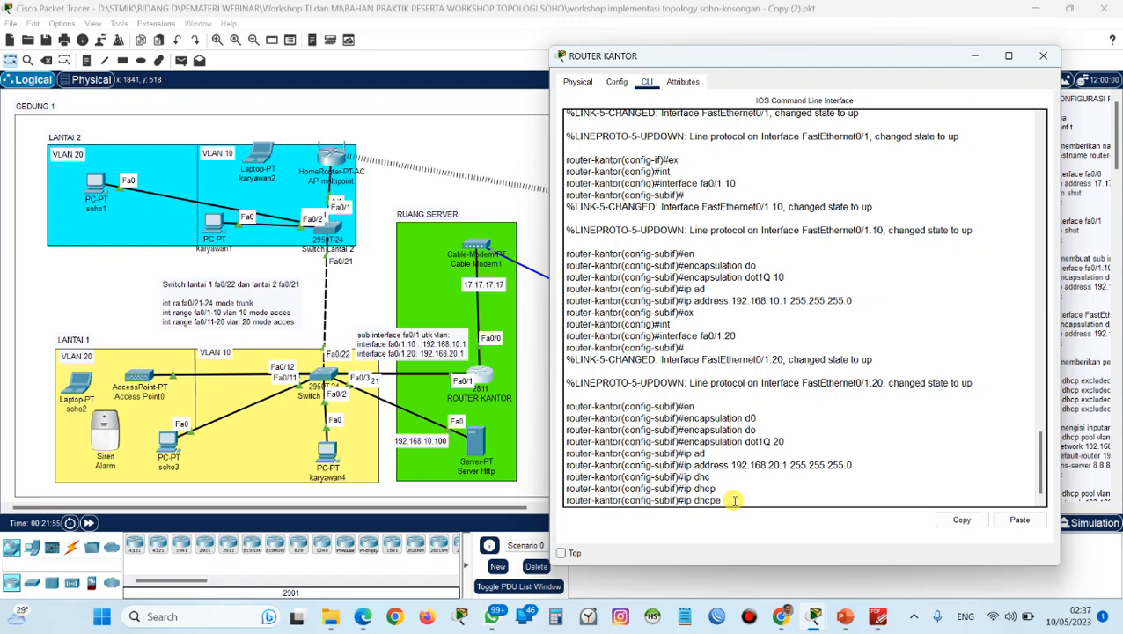
{"action": "key", "text": "BackSpace"}
{"action": "key", "text": "BackSpace"}
{"action": "key", "text": "BackSpace"}
{"action": "key", "text": "BackSpace"}
{"action": "key", "text": "BackSpace"}
{"action": "key", "text": "BackSpace"}
{"action": "key", "text": "BackSpace"}
Return to global configuration mode and exclude 192.168.10.1 from DHCP address assignment.
{"action": "type", "text": "ex"}
{"action": "key", "text": "Return"}
{"action": "type", "text": "ip d"}
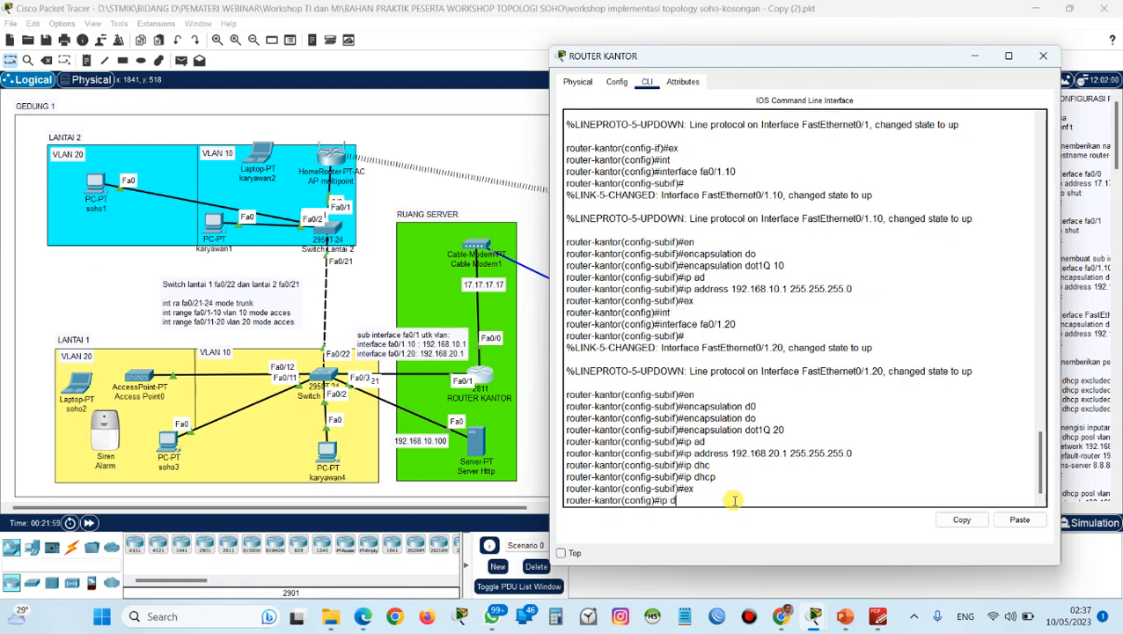
{"action": "type", "text": "h"}
{"action": "key", "text": "Tab"}
{"action": "type", "text": "ex"}
{"action": "key", "text": "Tab"}
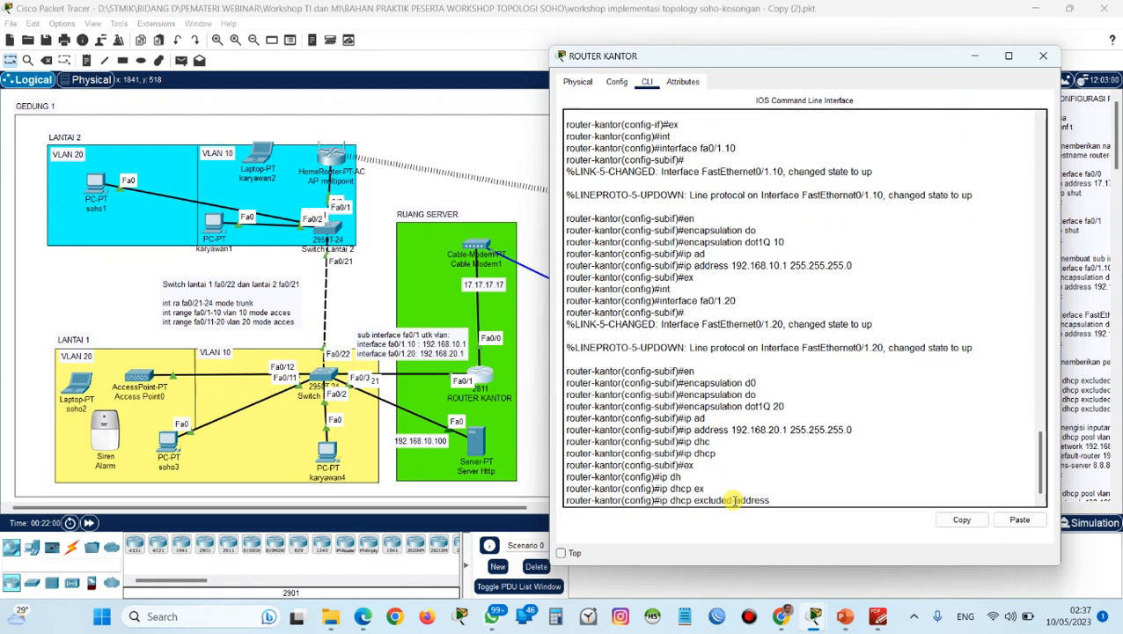
{"action": "type", "text": "192.168.10.1"}
{"action": "key", "text": "Return"}
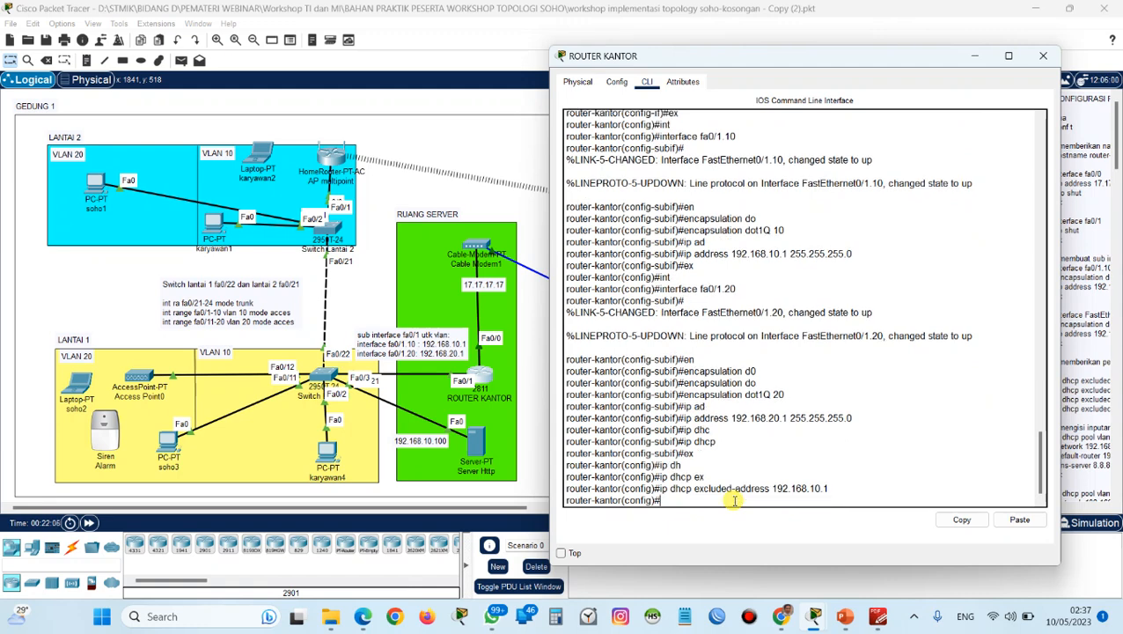
Exclude 192.168.20.1 from DHCP address assignment.
{"action": "key", "text": "Up"}
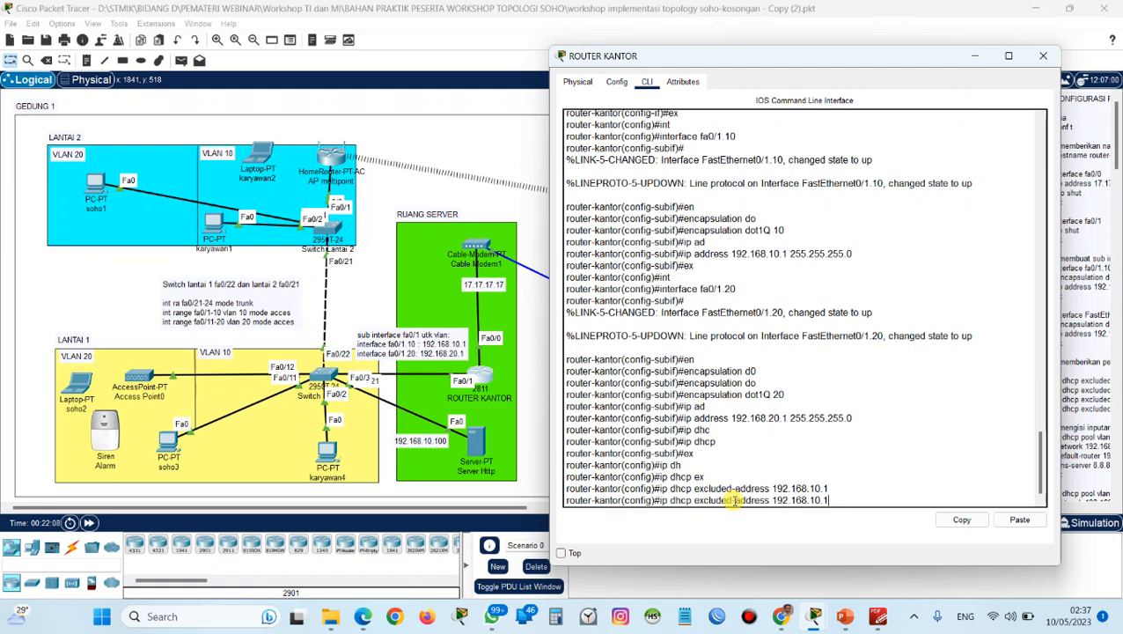
{"action": "key", "text": "BackSpace"}
{"action": "key", "text": "Return"}
Exclude the server addresses 192.168.10.100 and 192.168.10.200 from DHCP address assignment.
{"action": "key", "text": "Up"}
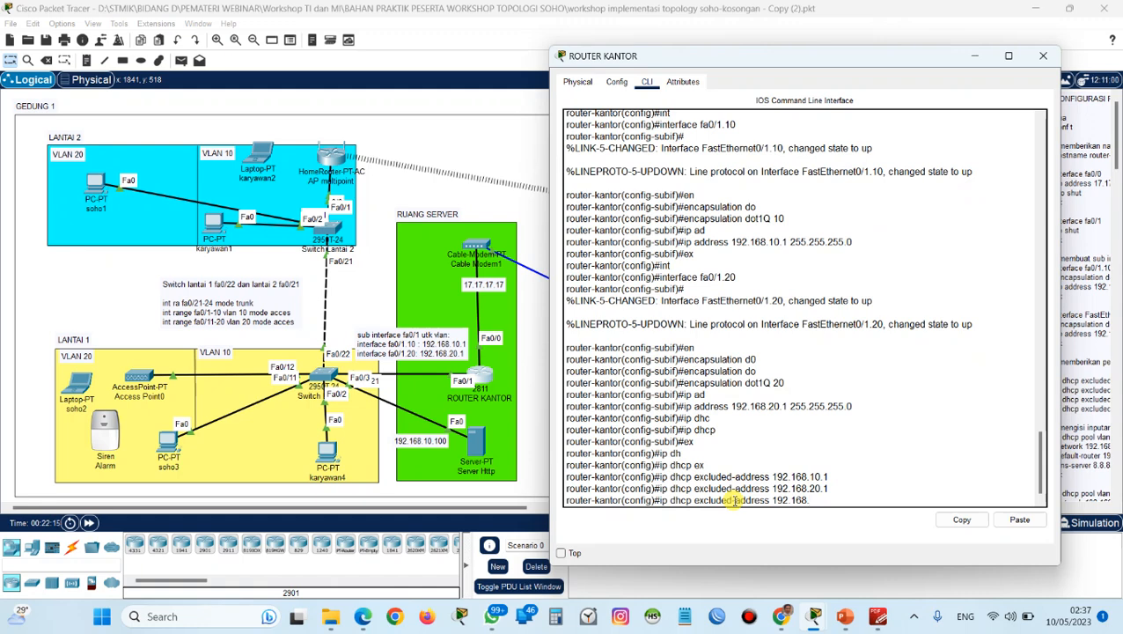
{"action": "type", "text": "10.100"}
{"action": "key", "text": "Return"}
{"action": "key", "text": "Up"}
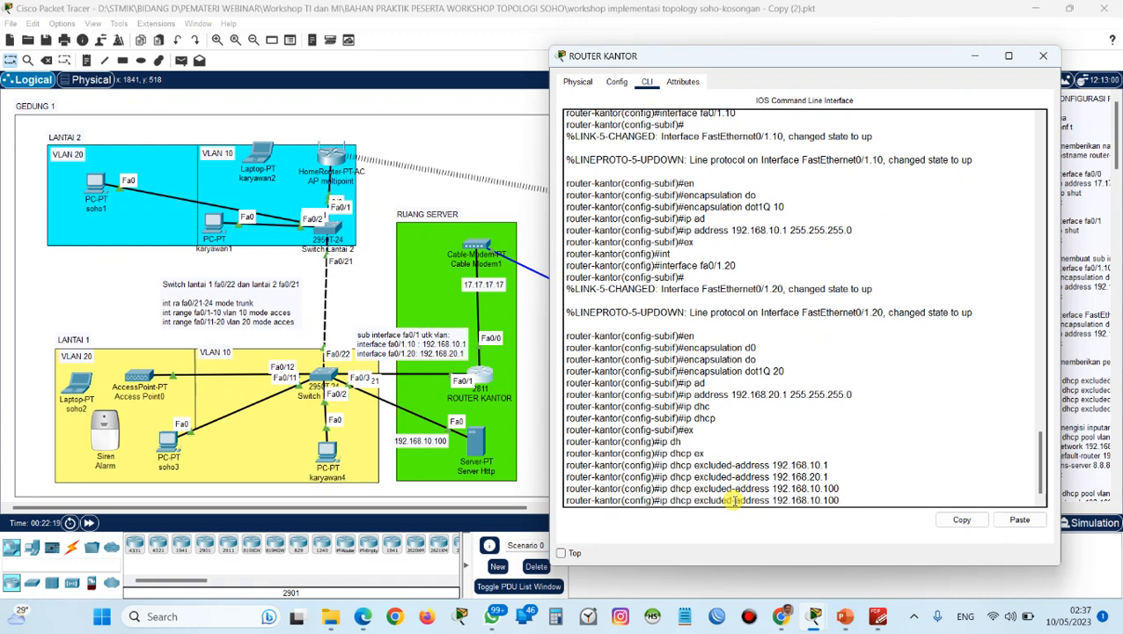
{"action": "type", "text": "10.200"}
{"action": "key", "text": "Return"}
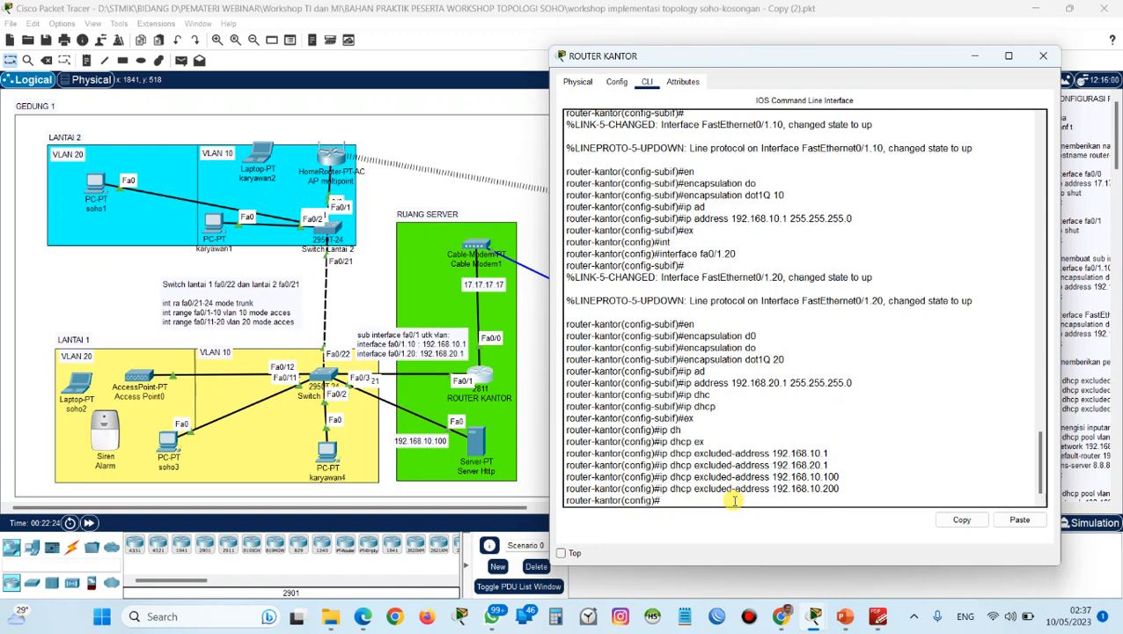
Consult the router configuration guide in PDF-XChange Editor and return to Cisco Packet Tracer.
{"action": "key", "text": "alt+Tab"}
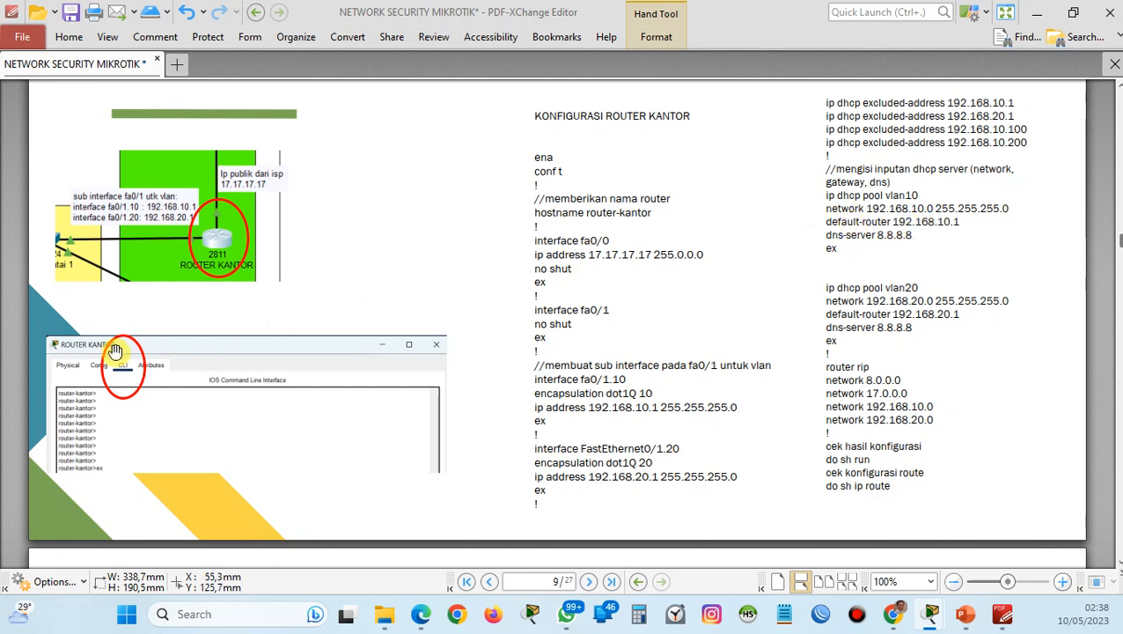
{"action": "key", "text": "alt+Tab"}
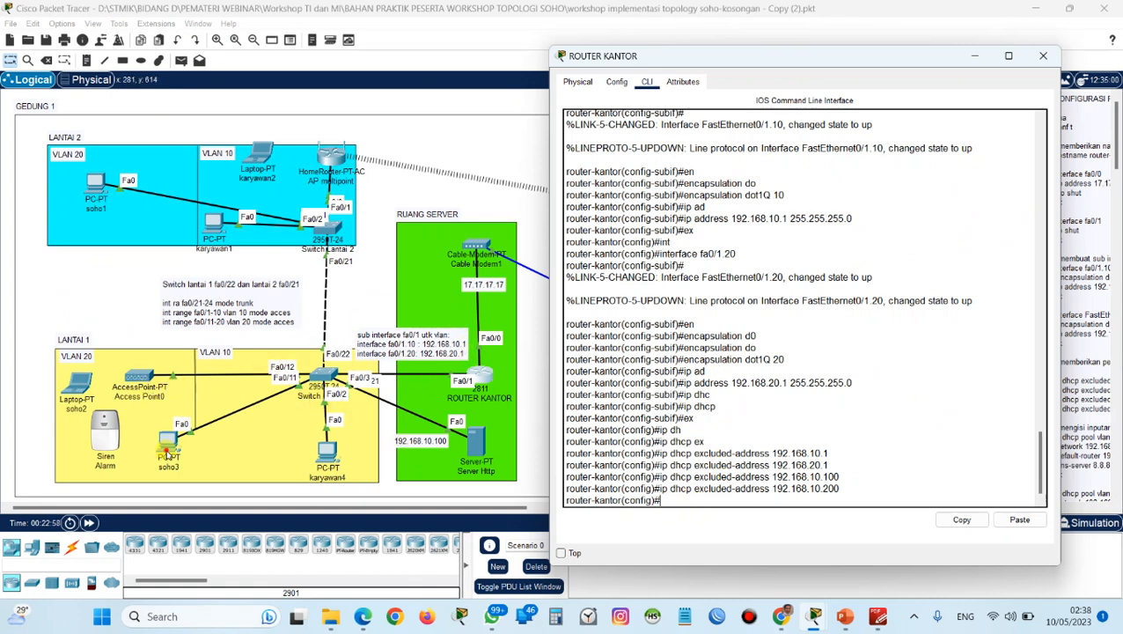
Set the IPv4 configuration of PC soho3 to DHCP and close its device window.
{"action": "left_click", "coordinate": [169, 447]}
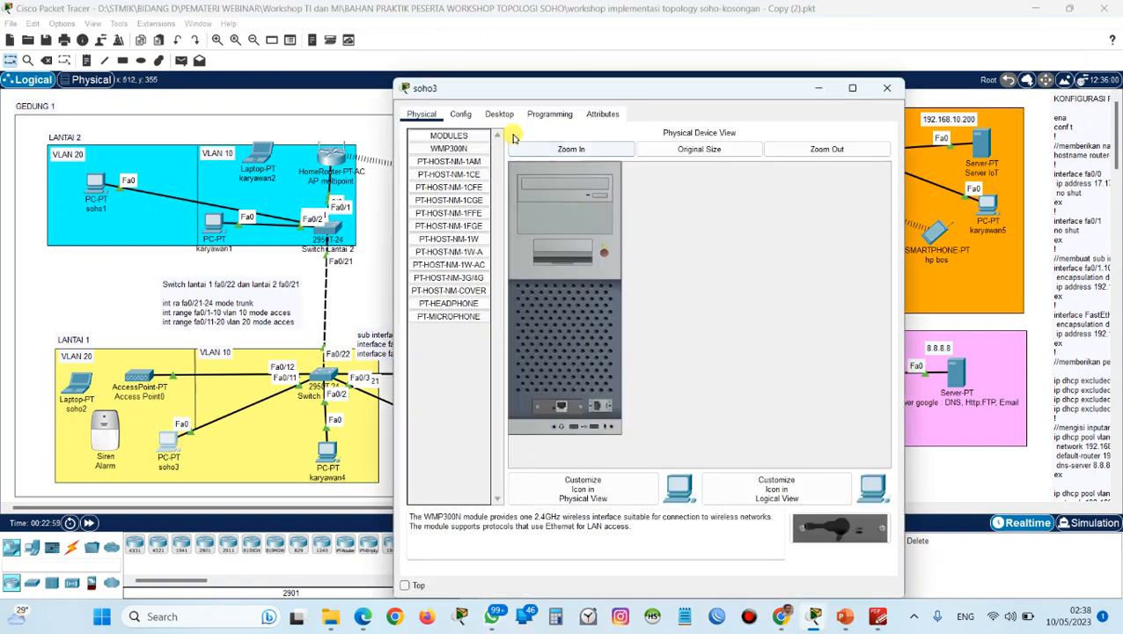
{"action": "left_click", "coordinate": [499, 114]}
{"action": "left_click", "coordinate": [469, 193]}
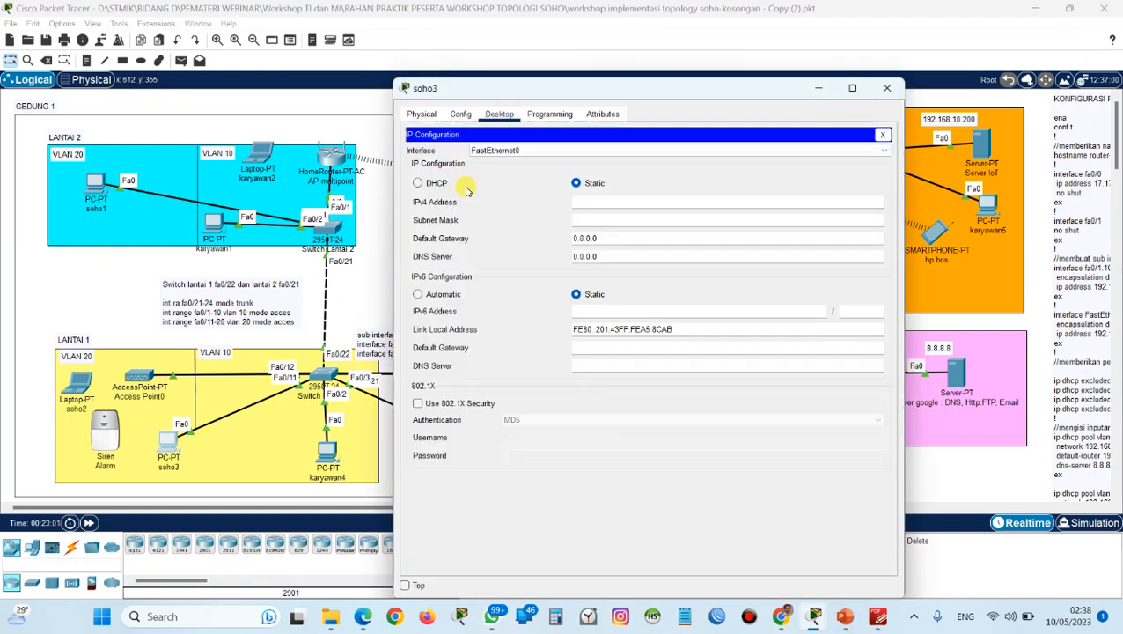
{"action": "left_click", "coordinate": [419, 183]}
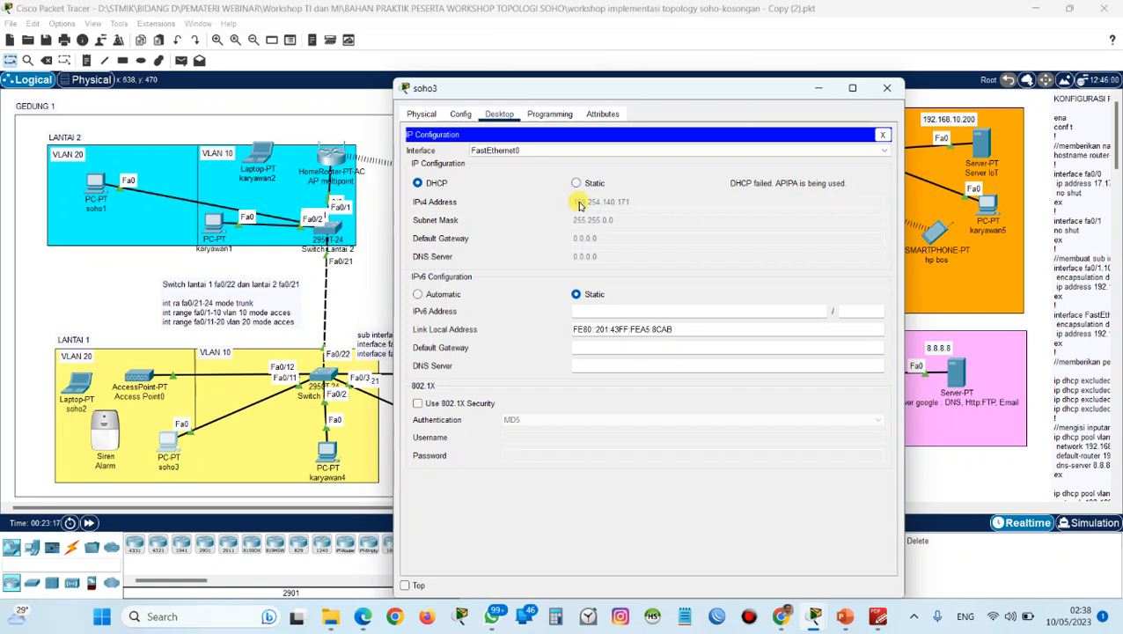
{"action": "left_click", "coordinate": [891, 94]}
Reopen the ROUTER KANTOR command line and create a DHCP pool named vlan10.
{"action": "left_click", "coordinate": [486, 371]}
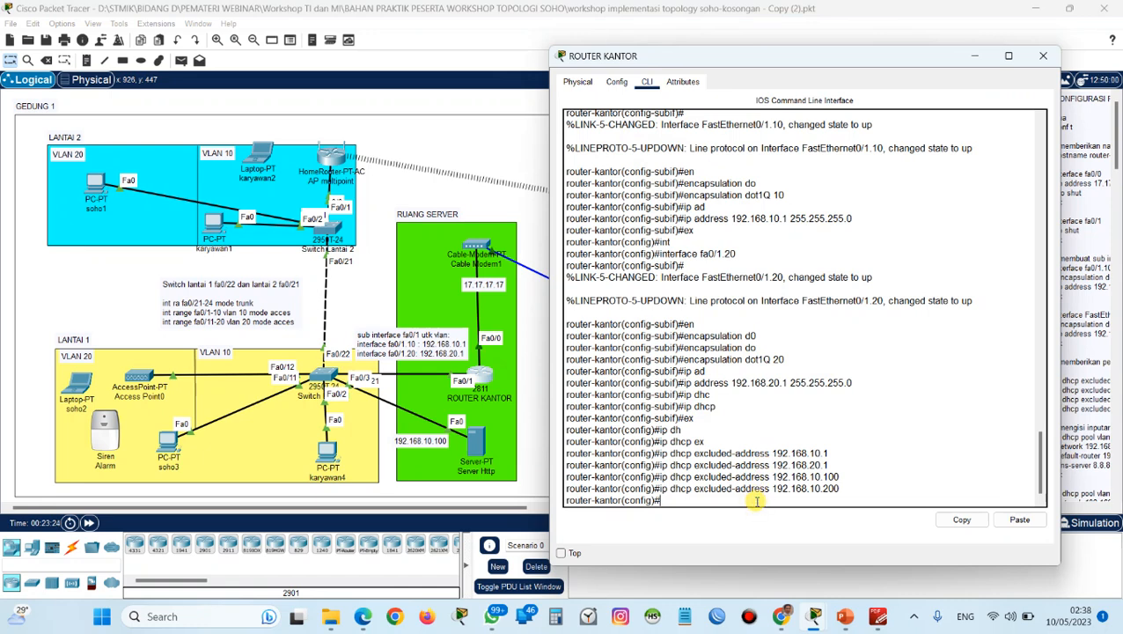
{"action": "type", "text": "ip dh"}
{"action": "key", "text": "Tab"}
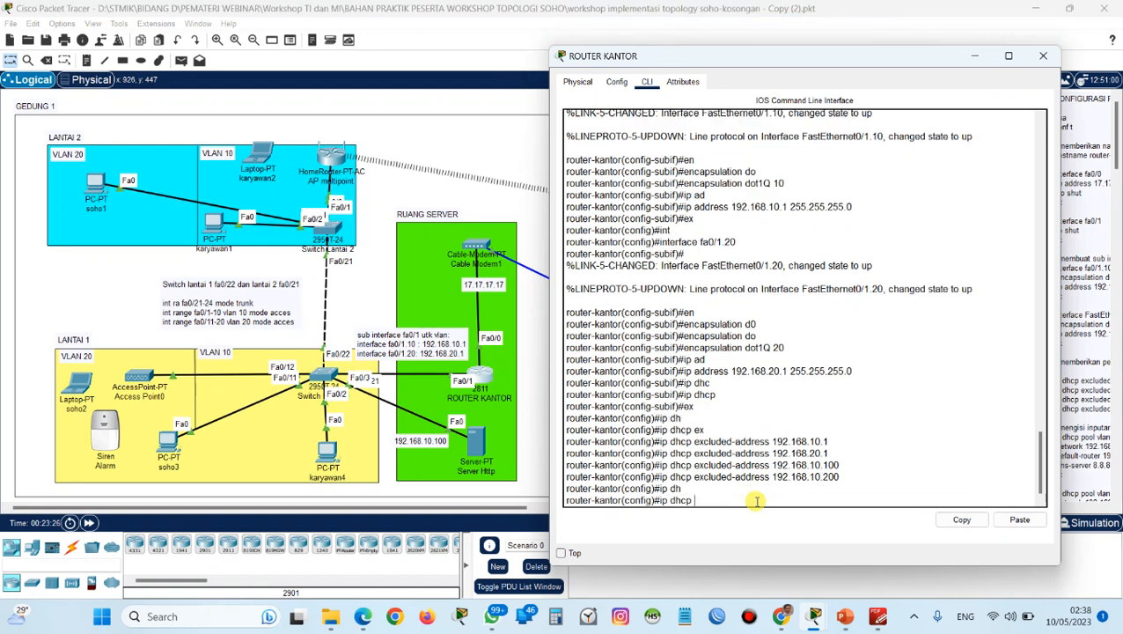
{"action": "type", "text": "poo"}
{"action": "key", "text": "Tab"}
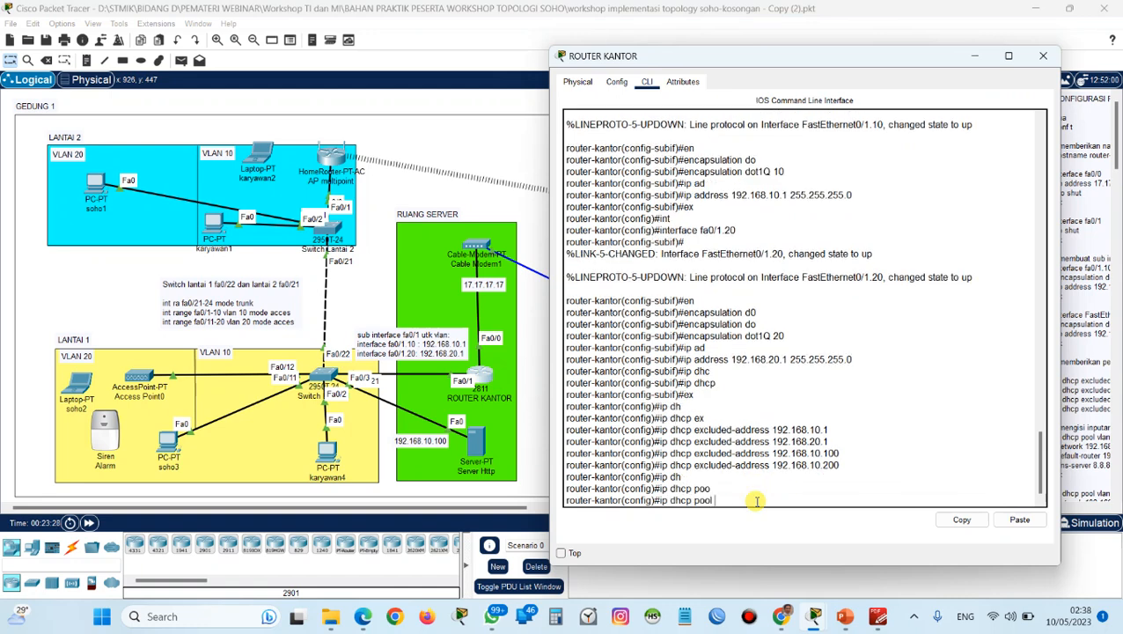
{"action": "type", "text": "vlan10"}
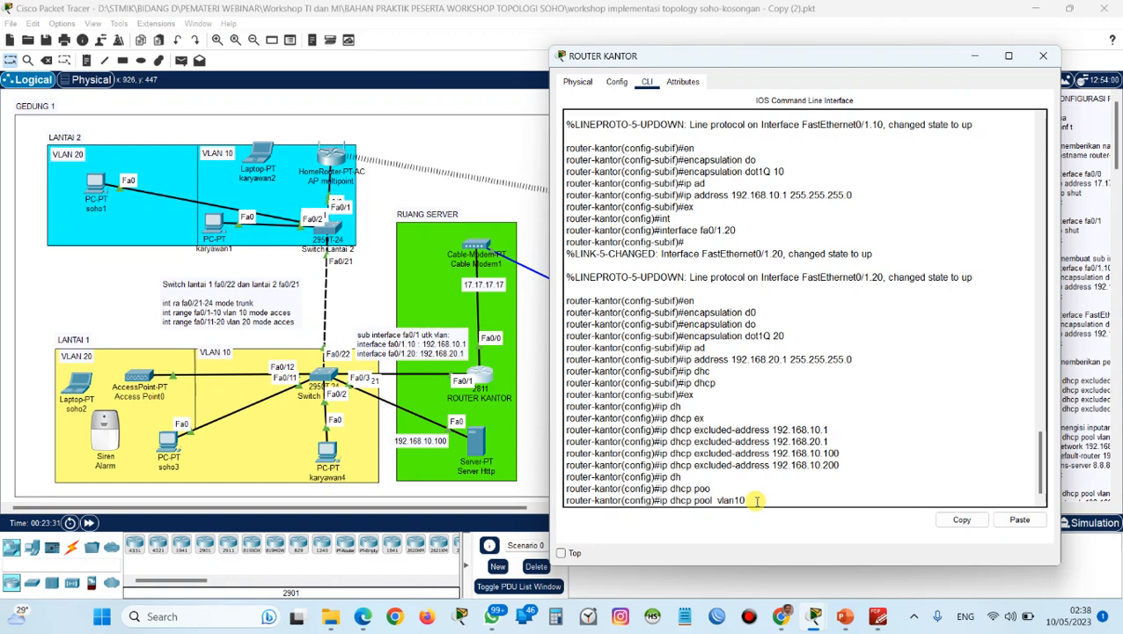
{"action": "key", "text": "Return"}
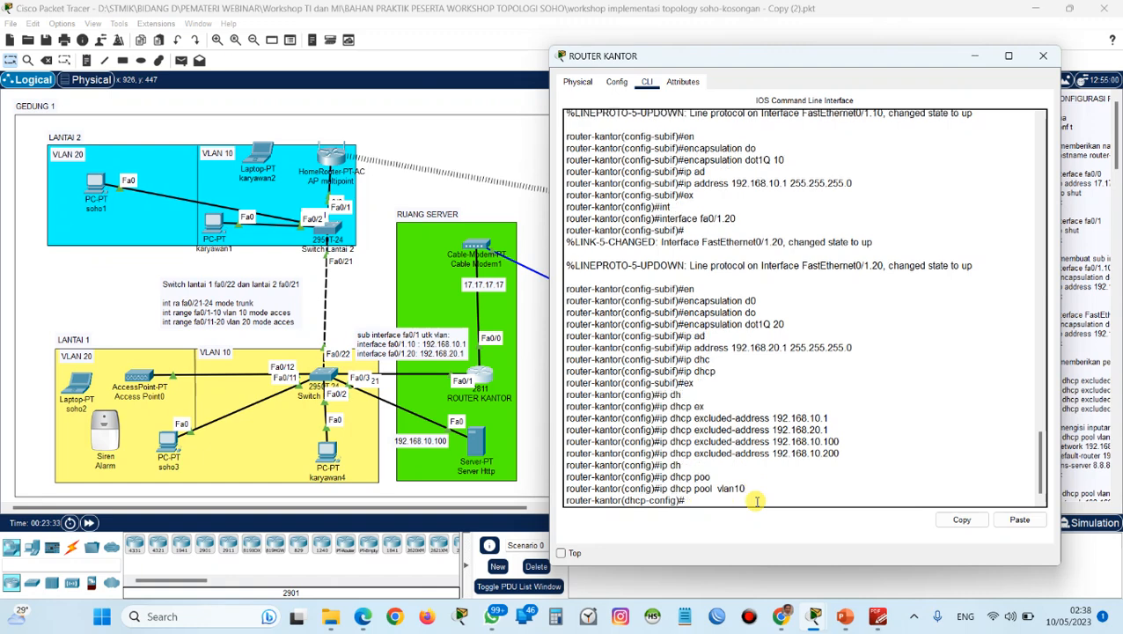
Set the network of DHCP pool vlan10 to 192.168.10.0 with subnet mask 255.255.255.0.
{"action": "type", "text": "ne"}
{"action": "key", "text": "Tab"}
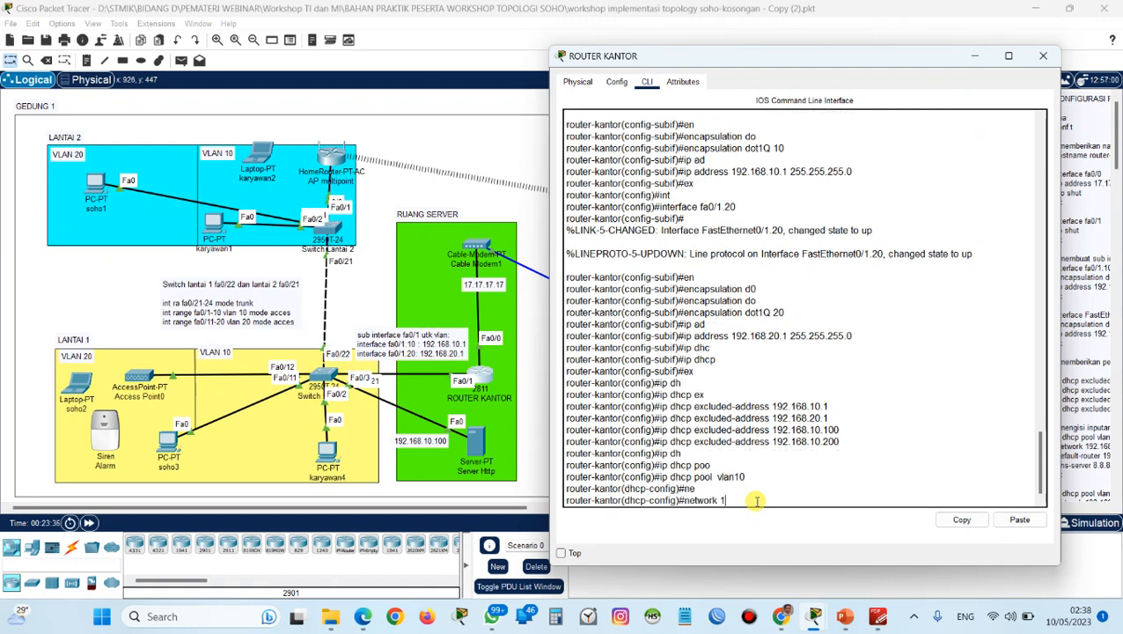
{"action": "type", "text": "192.168.10.0 255.255.255"}
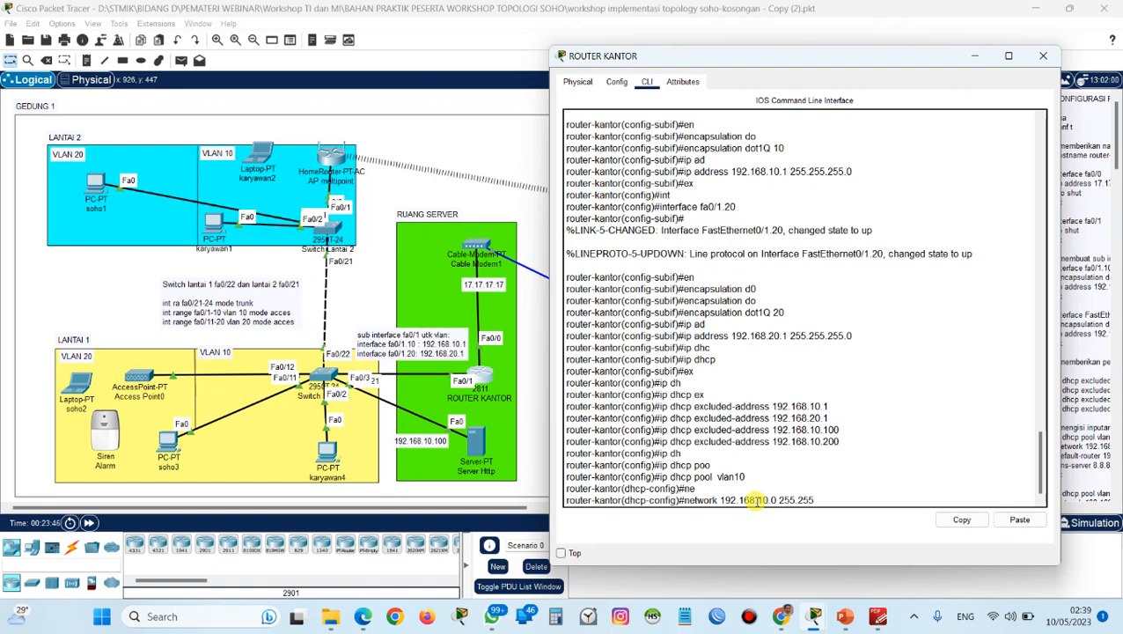
{"action": "type", "text": ".0"}
{"action": "key", "text": "Return"}
Enter 192.168.10.1 as the default router of DHCP pool vlan10.
{"action": "type", "text": "de"}
{"action": "key", "text": "Tab"}
{"action": "type", "text": "192.1"}
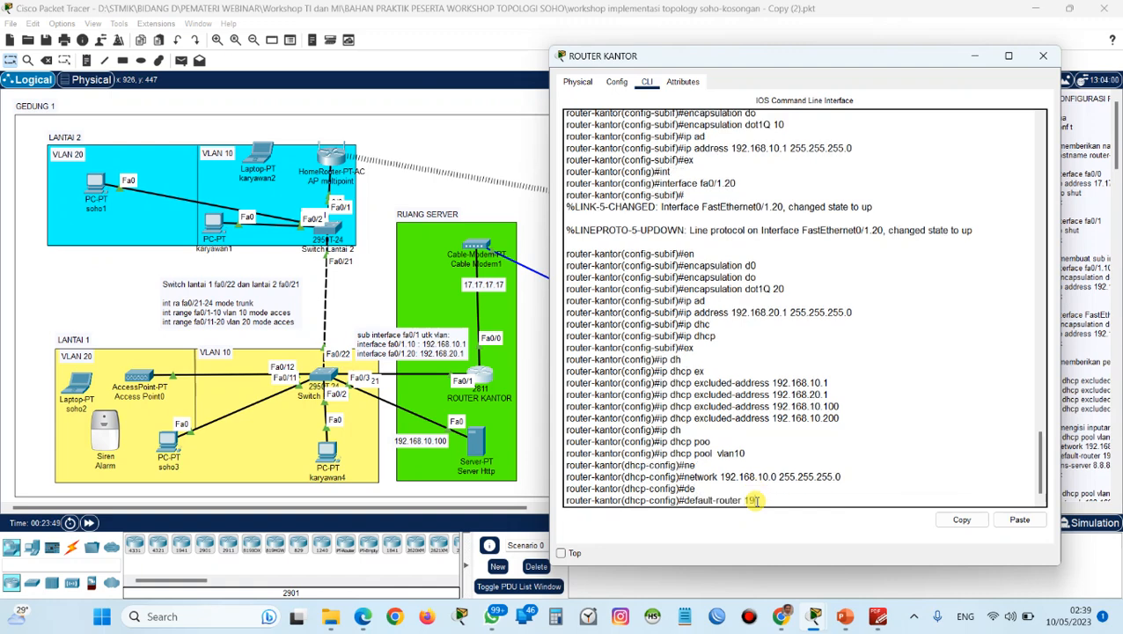
{"action": "type", "text": "68.10.1"}
Review the gateway and DNS fields in soho3's IP configuration and return to the ROUTER KANTOR command line.
{"action": "left_click", "coordinate": [171, 446]}
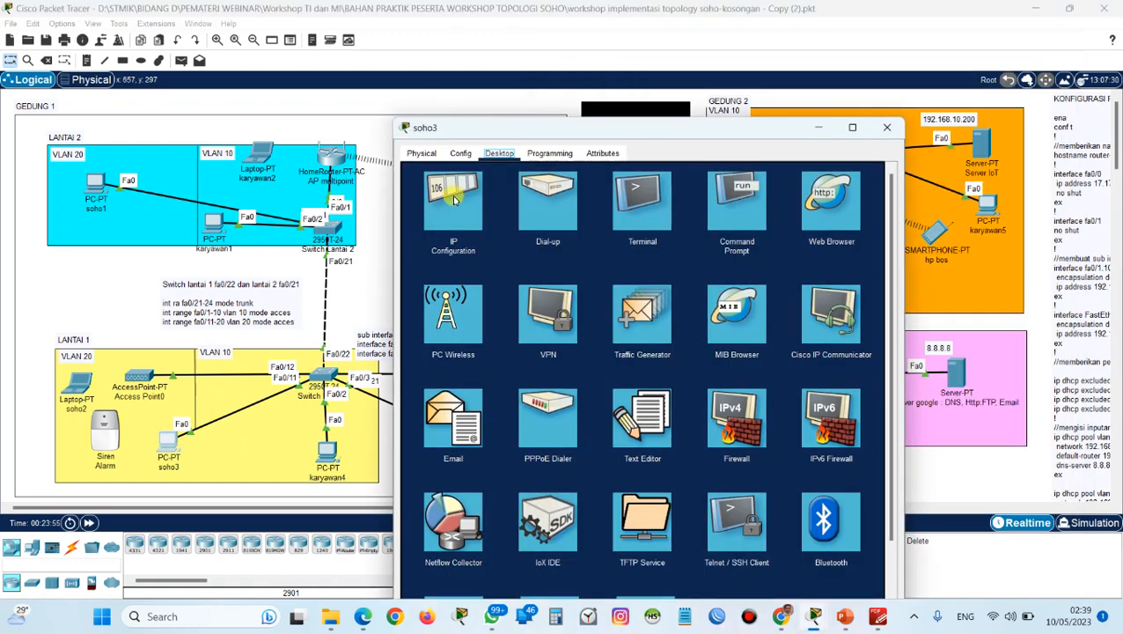
{"action": "left_click", "coordinate": [474, 199]}
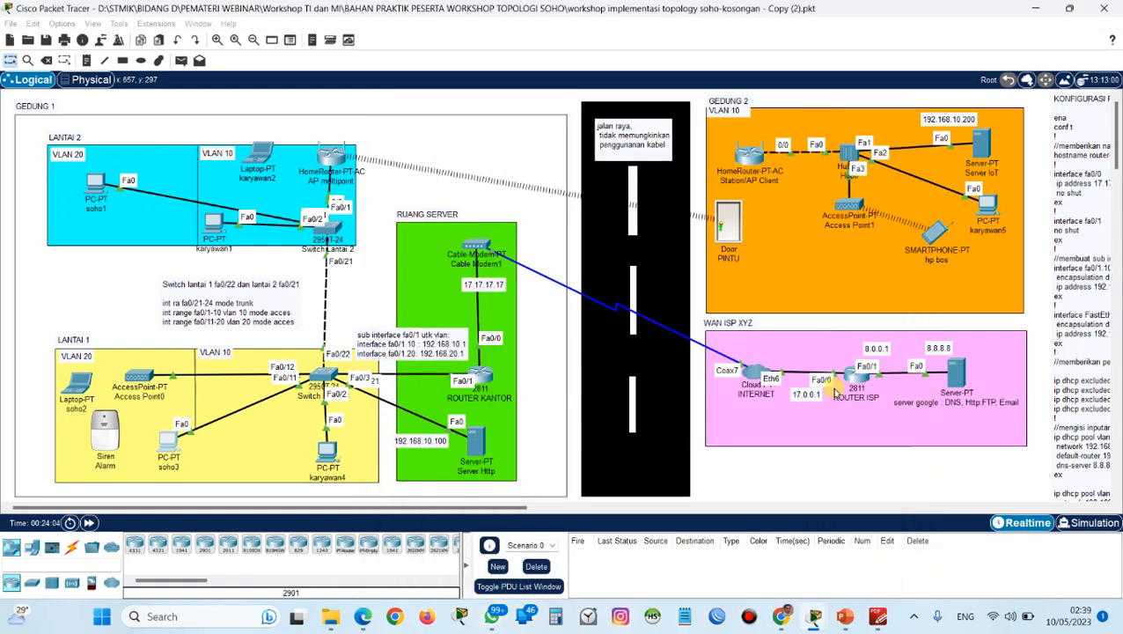
{"action": "left_click", "coordinate": [819, 129]}
{"action": "left_click", "coordinate": [496, 376]}
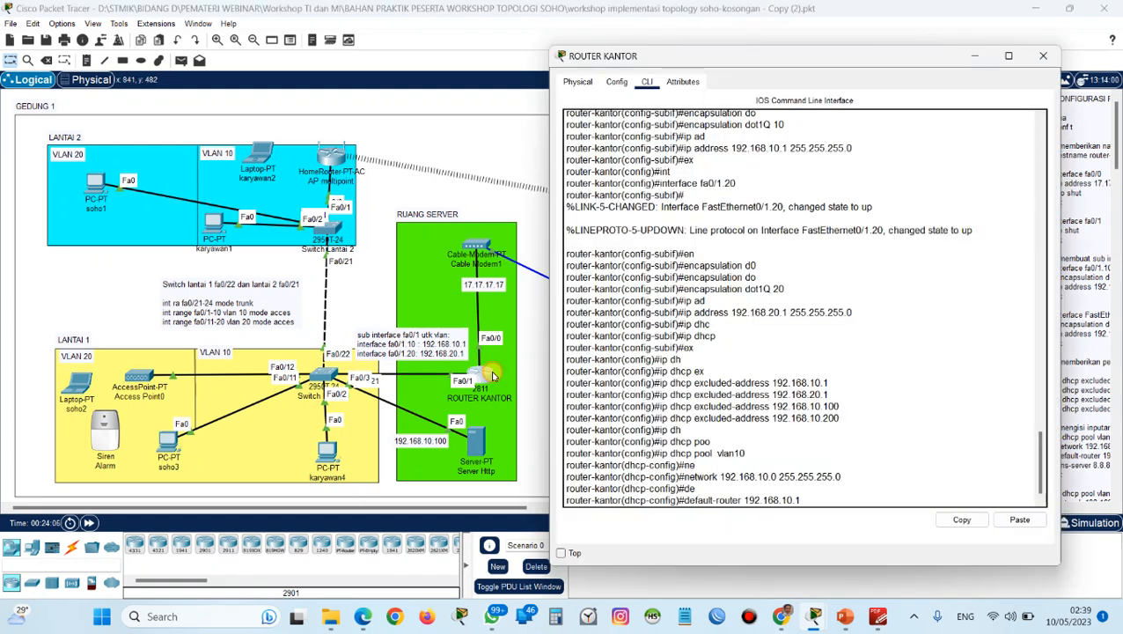
Confirm the default router command and set the DNS server of DHCP pool vlan10 to 8.8.8.8.
{"action": "key", "text": "Return"}
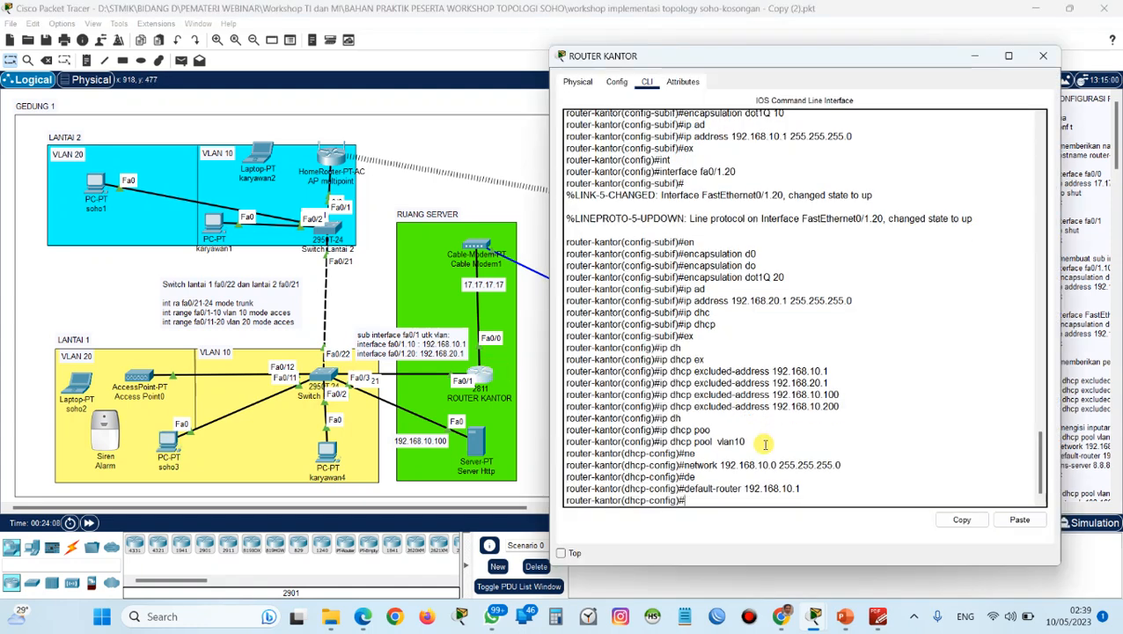
{"action": "type", "text": "dns s"}
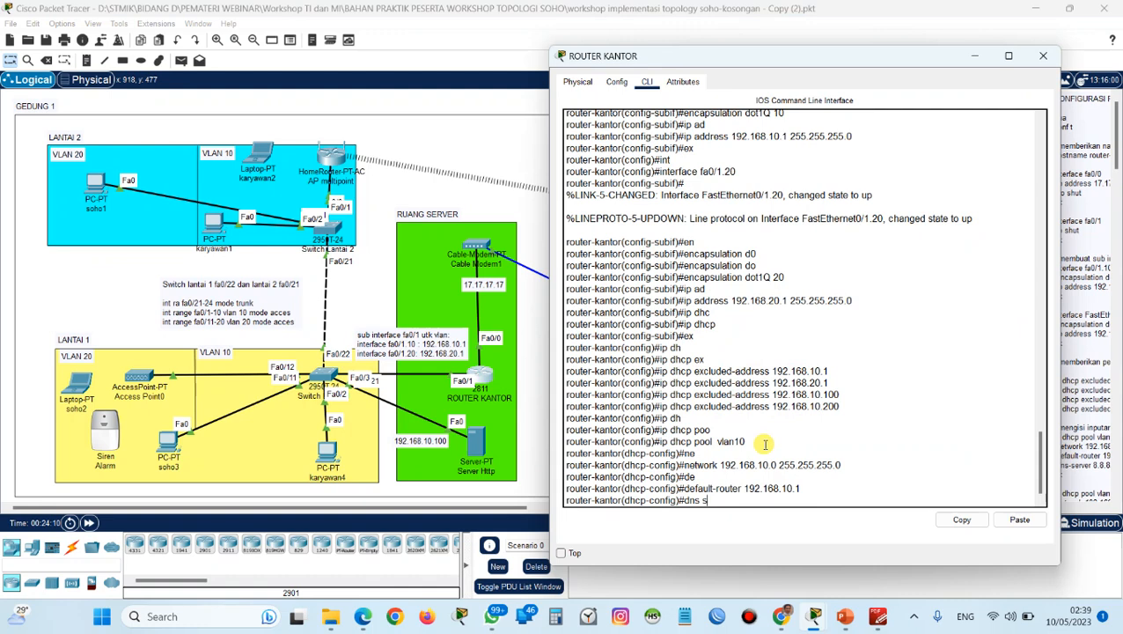
{"action": "key", "text": "Tab"}
{"action": "key", "text": "BackSpace"}
{"action": "key", "text": "BackSpace"}
{"action": "key", "text": "BackSpace"}
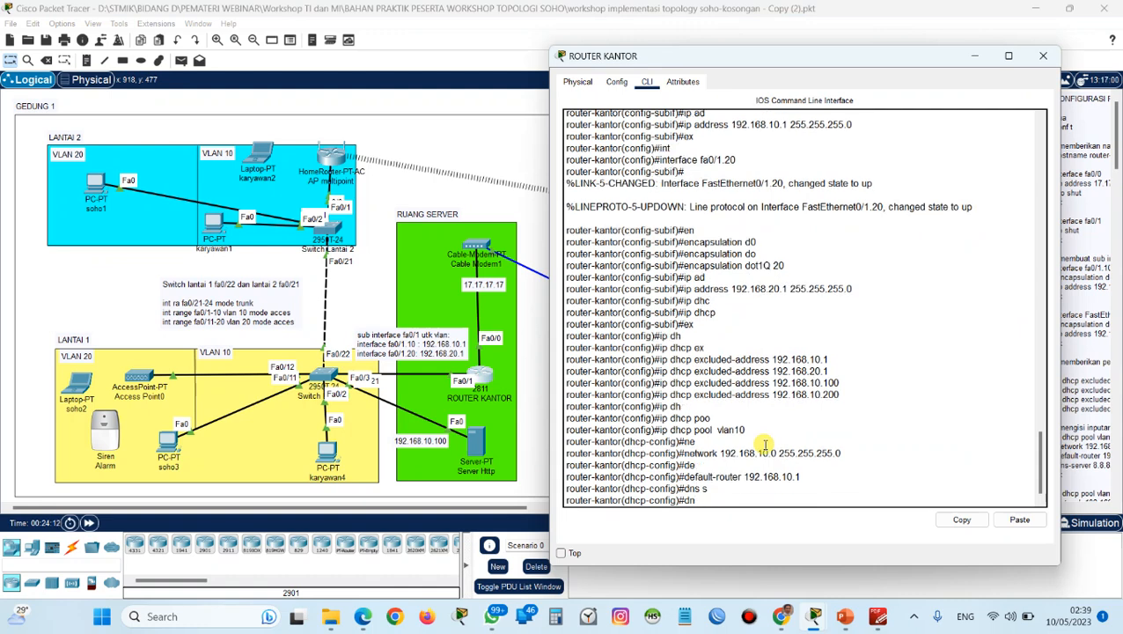
{"action": "key", "text": "Tab"}
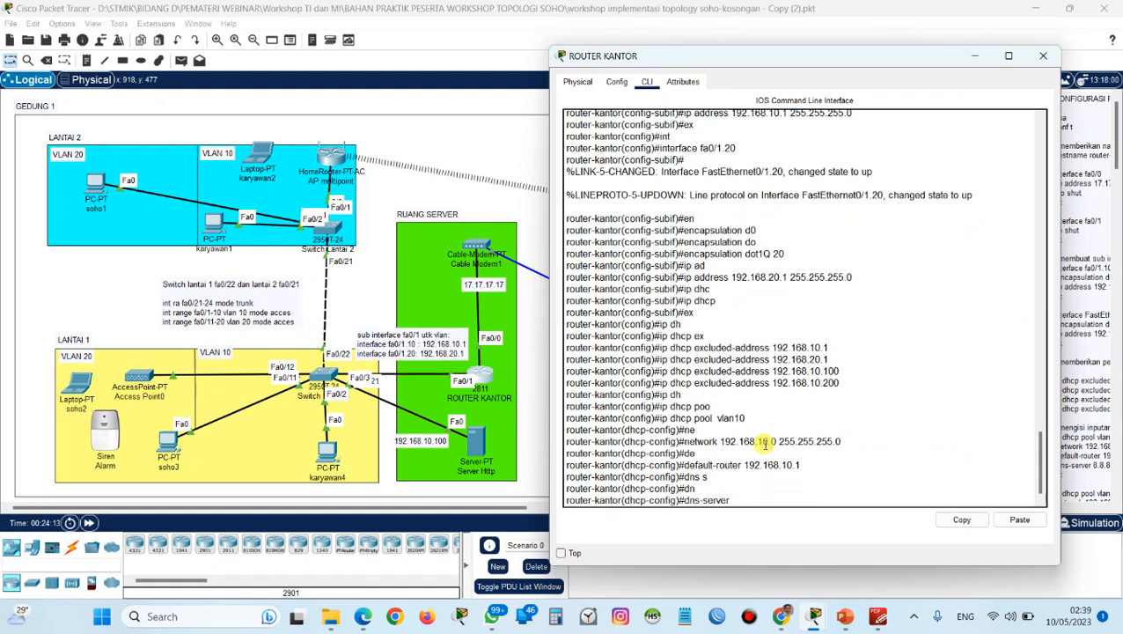
{"action": "key", "text": "BackSpace"}
{"action": "key", "text": "BackSpace"}
{"action": "key", "text": "BackSpace"}
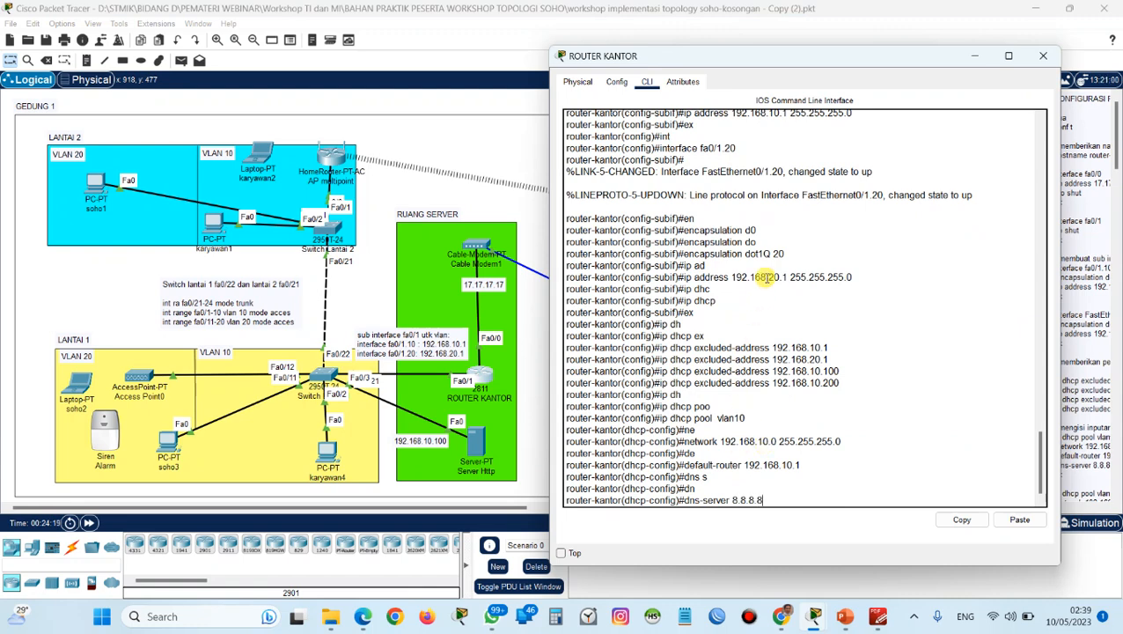
{"action": "left_click_drag", "start_coordinate": [819, 56], "coordinate": [381, 63]}
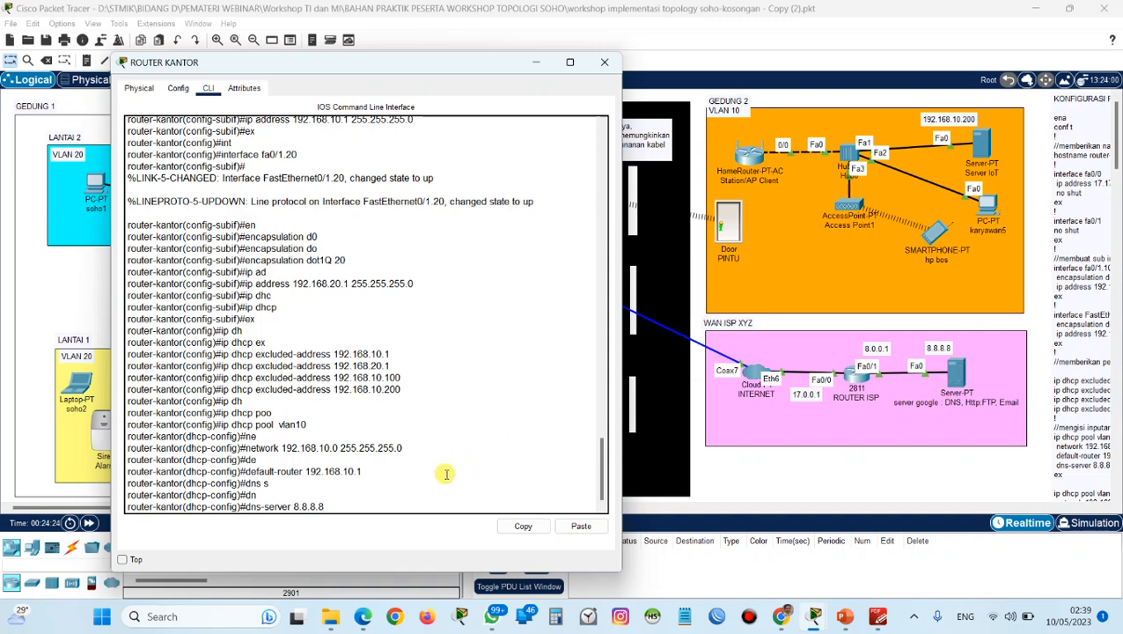
{"action": "key", "text": "Return"}
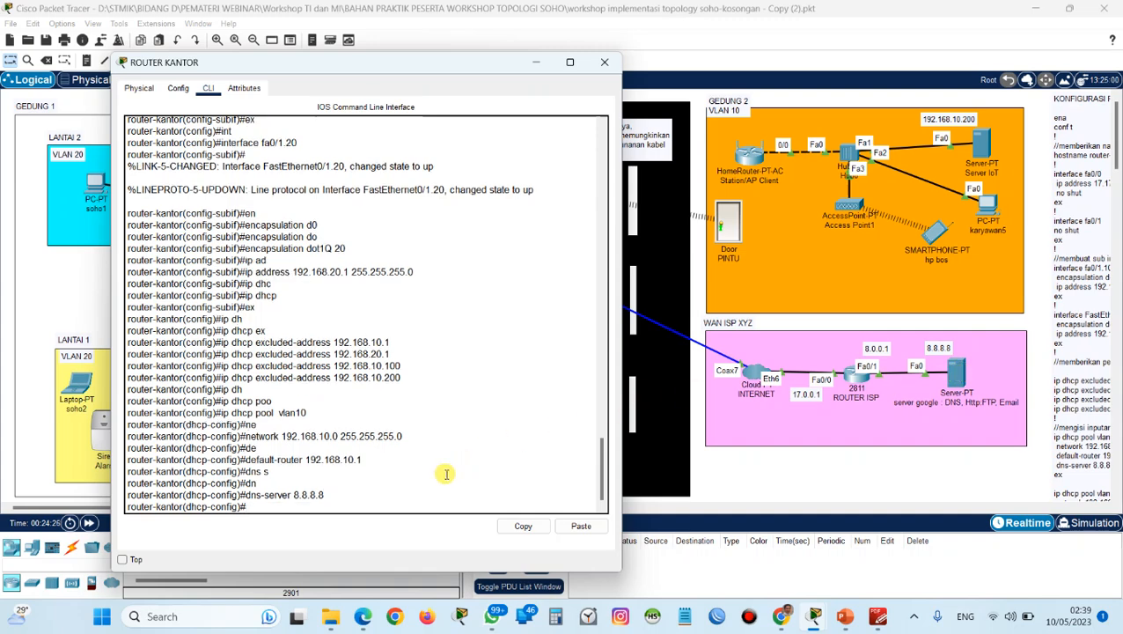
Exit the vlan10 pool configuration and create a DHCP pool named vlan20.
{"action": "left_click_drag", "start_coordinate": [392, 70], "coordinate": [518, 67]}
{"action": "key", "text": "Return"}
{"action": "key", "text": "Return"}
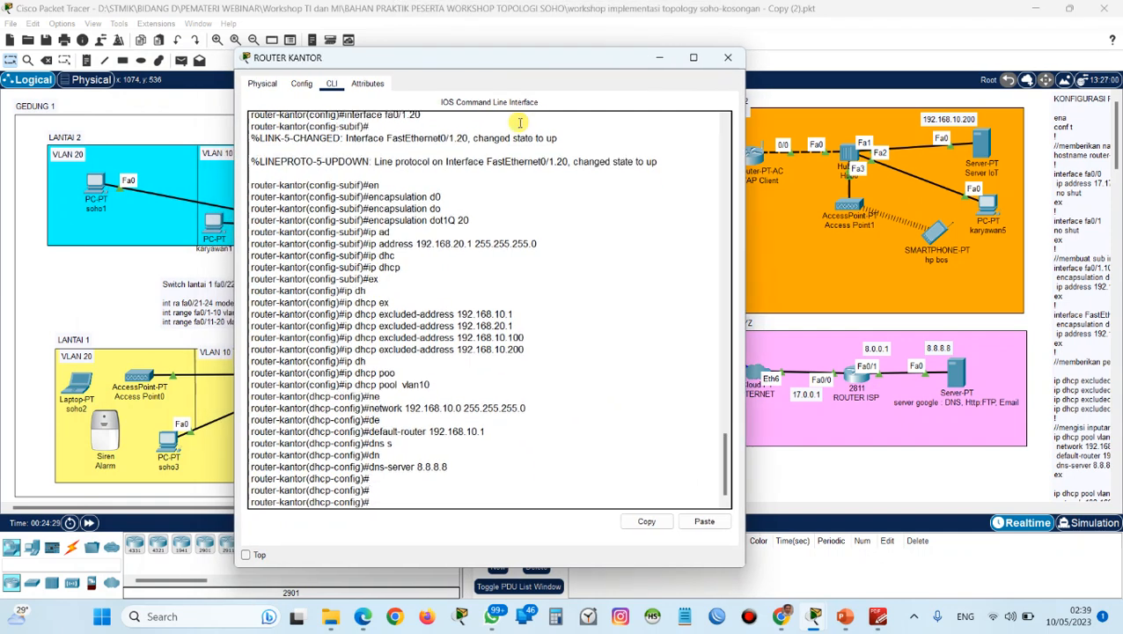
{"action": "type", "text": "ex"}
{"action": "key", "text": "Return"}
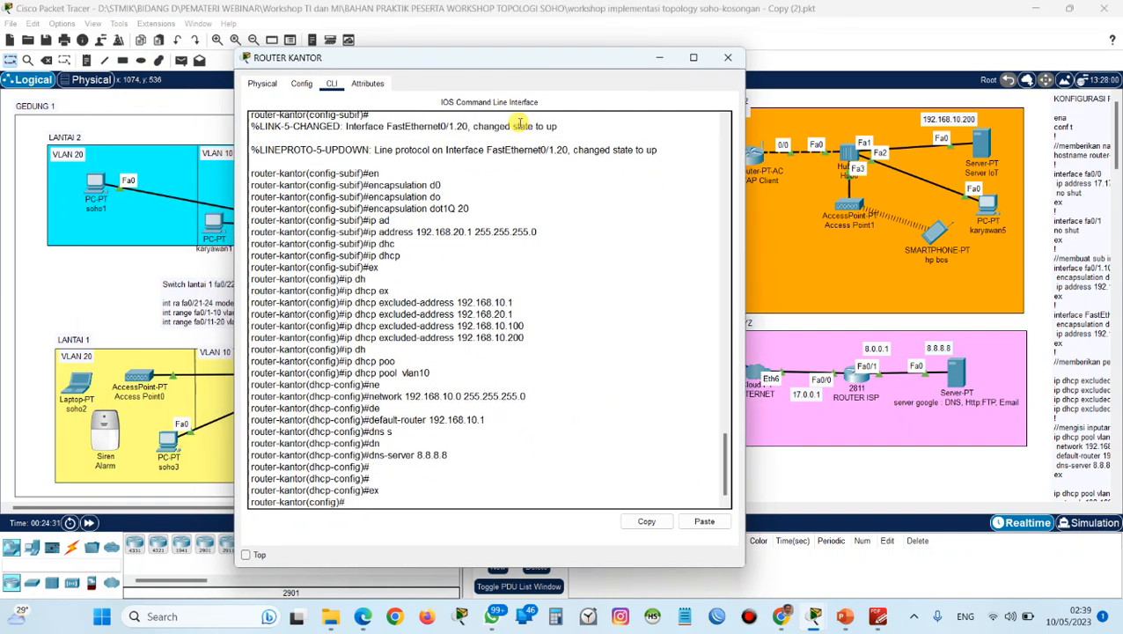
{"action": "type", "text": "ip dh"}
{"action": "key", "text": "Tab"}
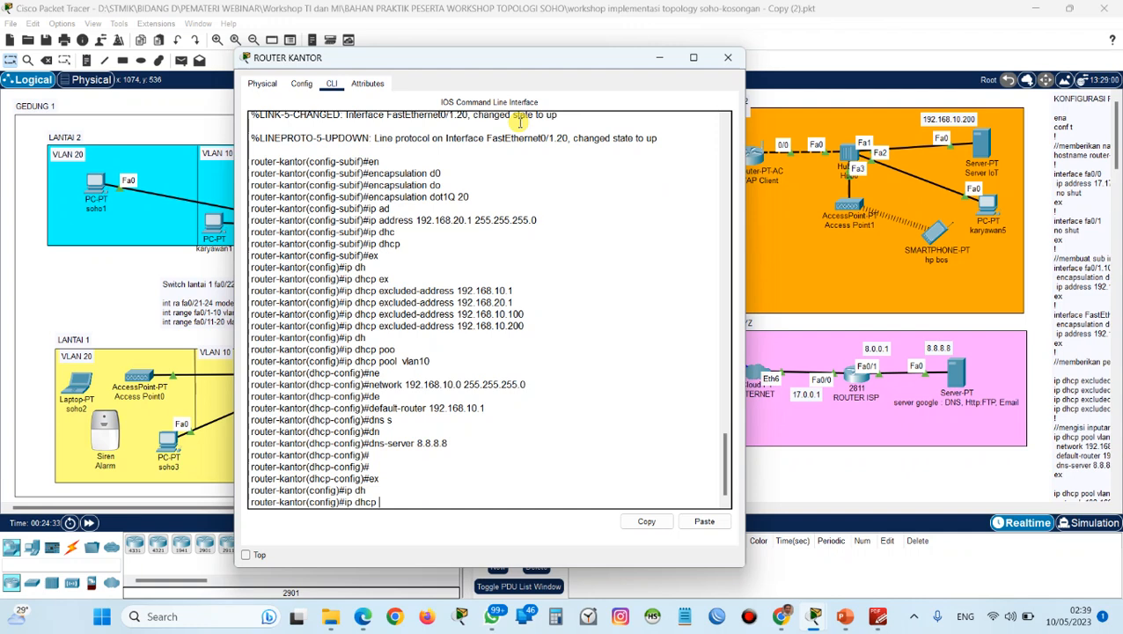
{"action": "type", "text": "po"}
{"action": "key", "text": "Tab"}
{"action": "type", "text": "vlan20"}
{"action": "key", "text": "Return"}
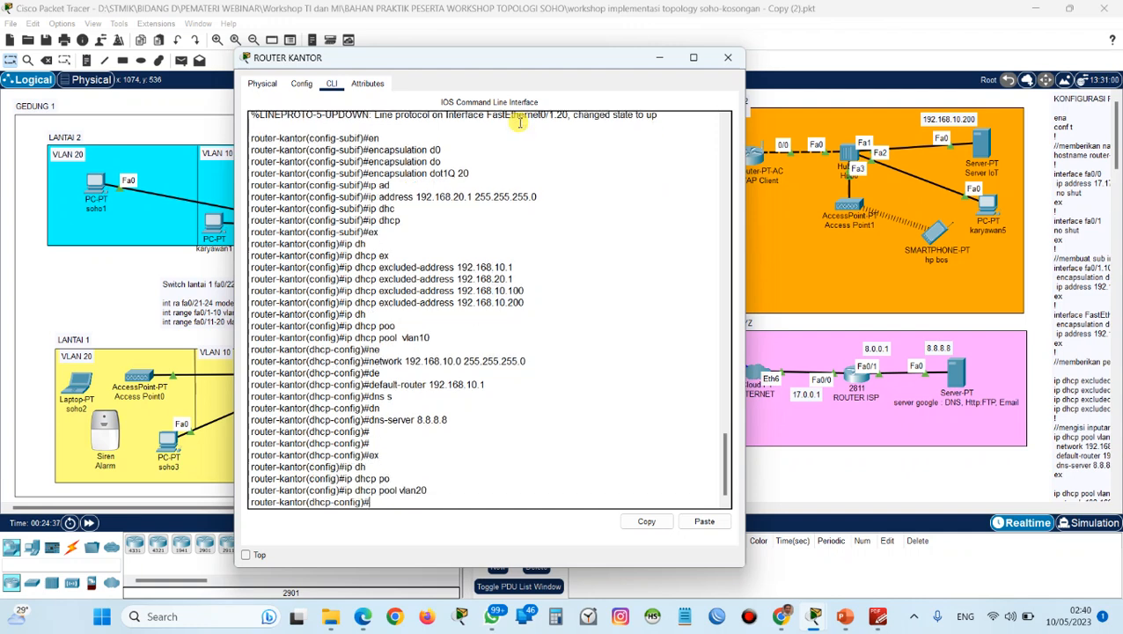
Assign network 192.168.20.0 with mask 255.255.255.0 to DHCP pool vlan20.
{"action": "type", "text": "net"}
{"action": "key", "text": "Tab"}
{"action": "type", "text": "192.168.20."}
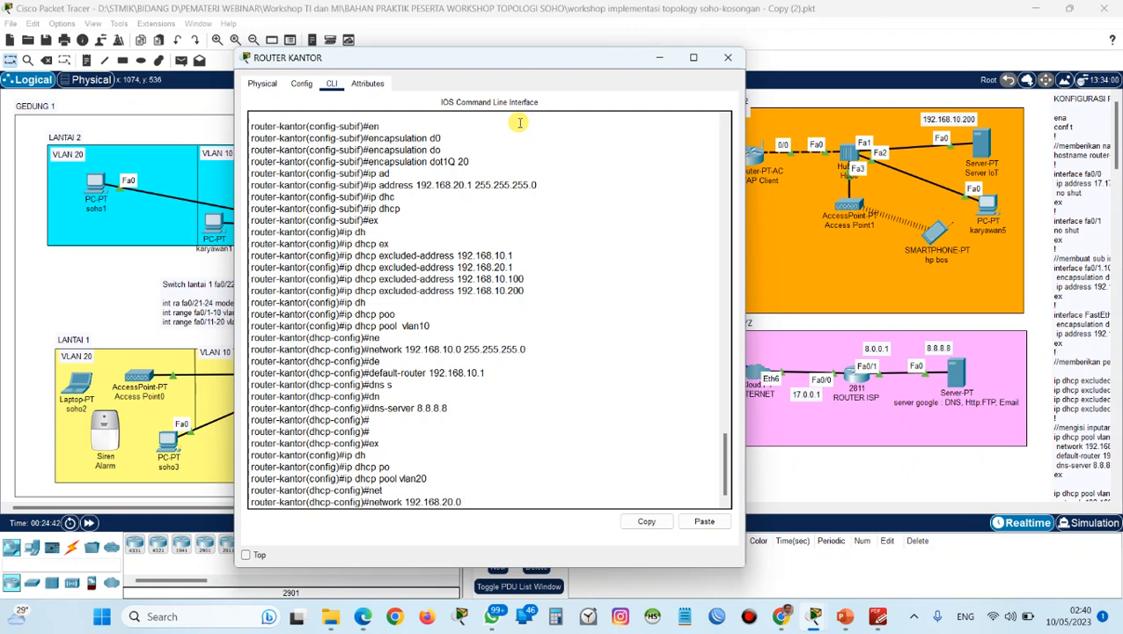
{"action": "type", "text": "0 255.255.255.0"}
{"action": "key", "text": "Return"}
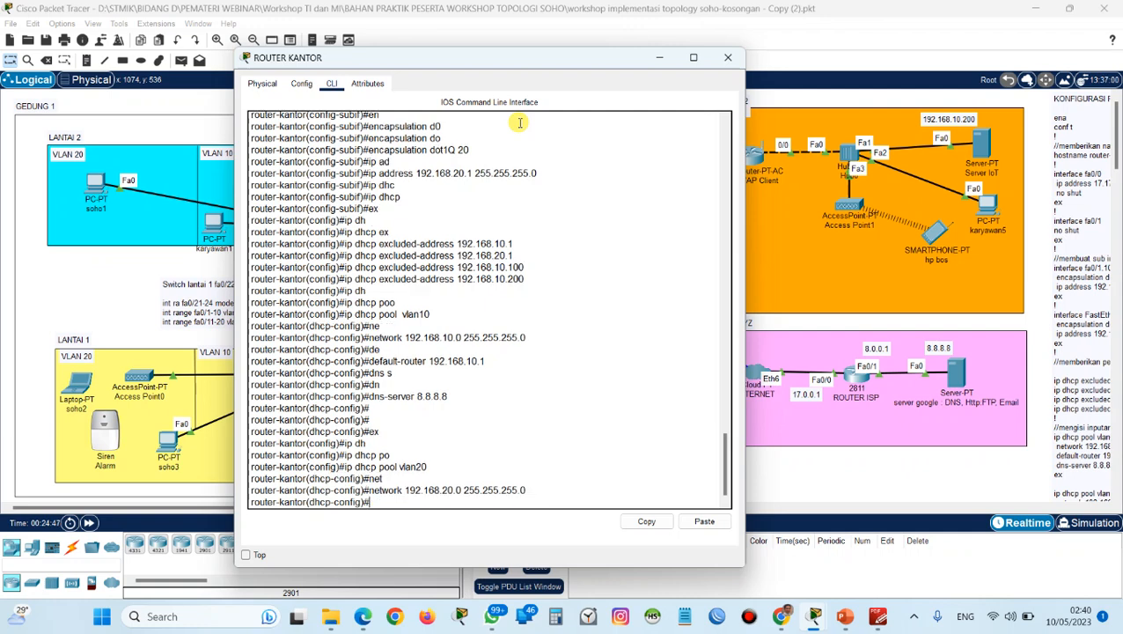
Set the default router of DHCP pool vlan20 to 192.168.20.1.
{"action": "type", "text": "de"}
{"action": "key", "text": "Tab"}
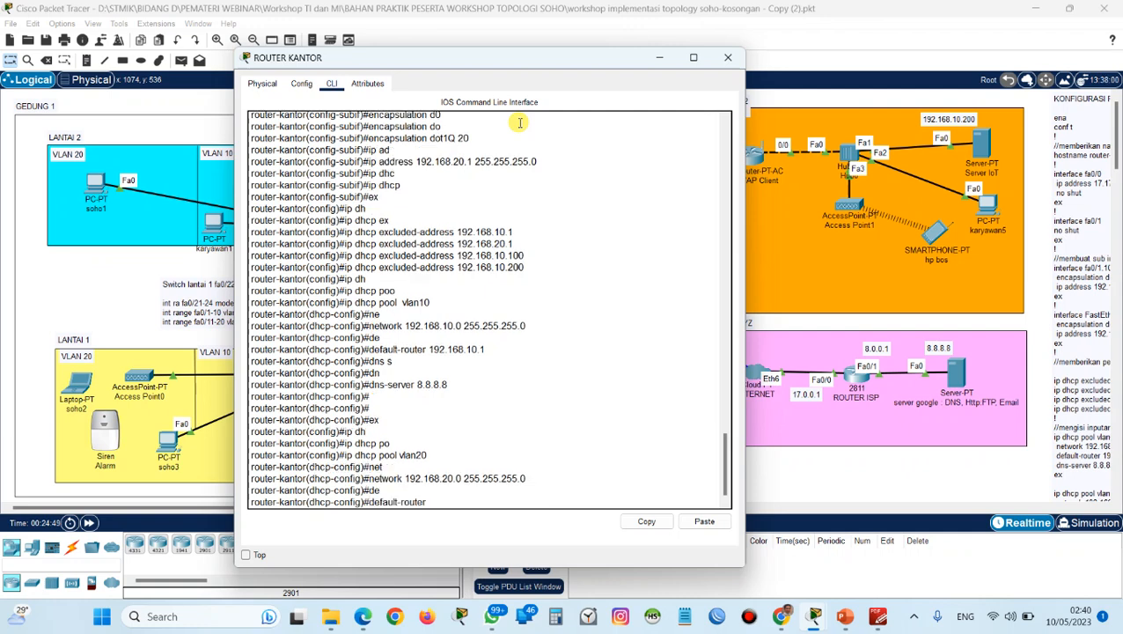
{"action": "type", "text": "192.168.20.1"}
{"action": "key", "text": "Return"}
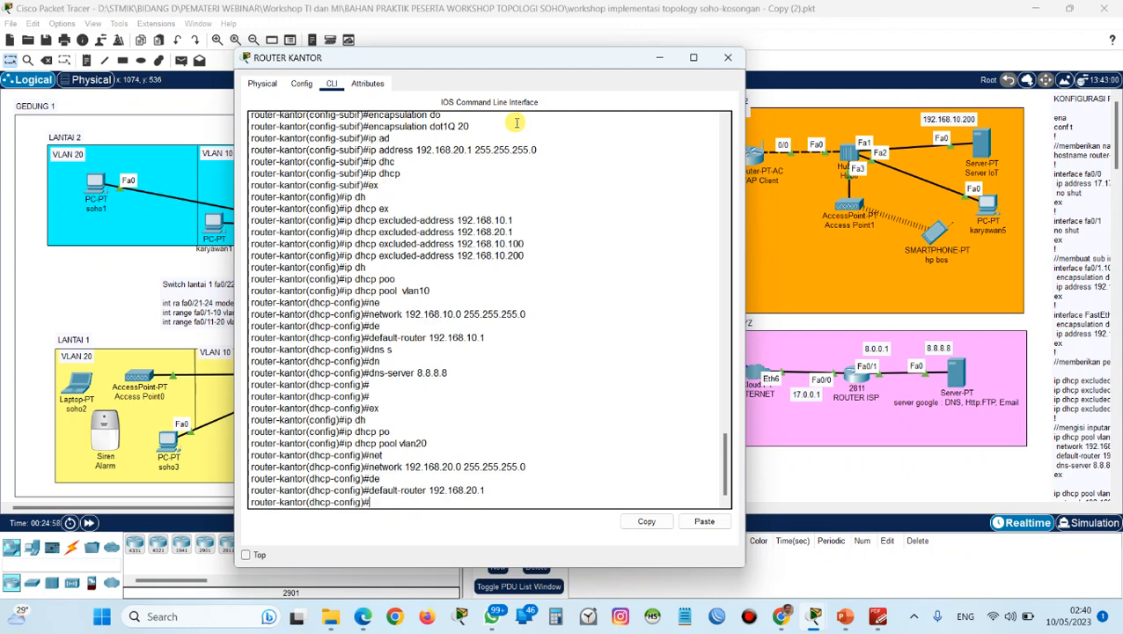
Set the DNS server of DHCP pool vlan20 to 8.8.8.8 and check it against the Google server in the topology.
{"action": "type", "text": "dns"}
{"action": "key", "text": "Tab"}
{"action": "type", "text": "8.8.8"}
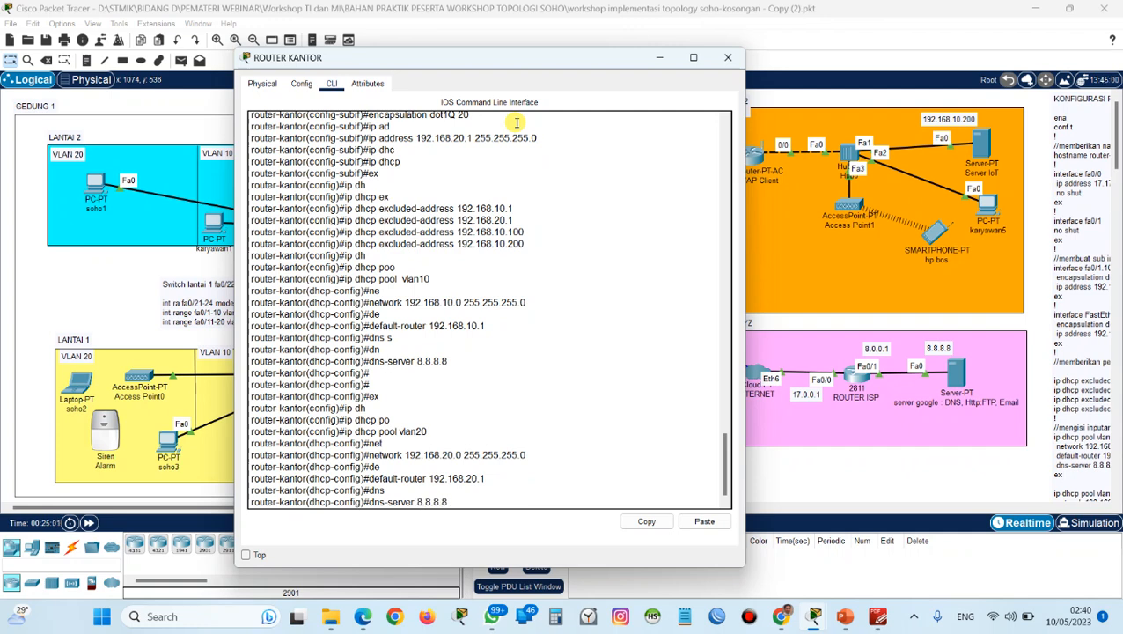
{"action": "type", "text": ".8"}
{"action": "key", "text": "Return"}
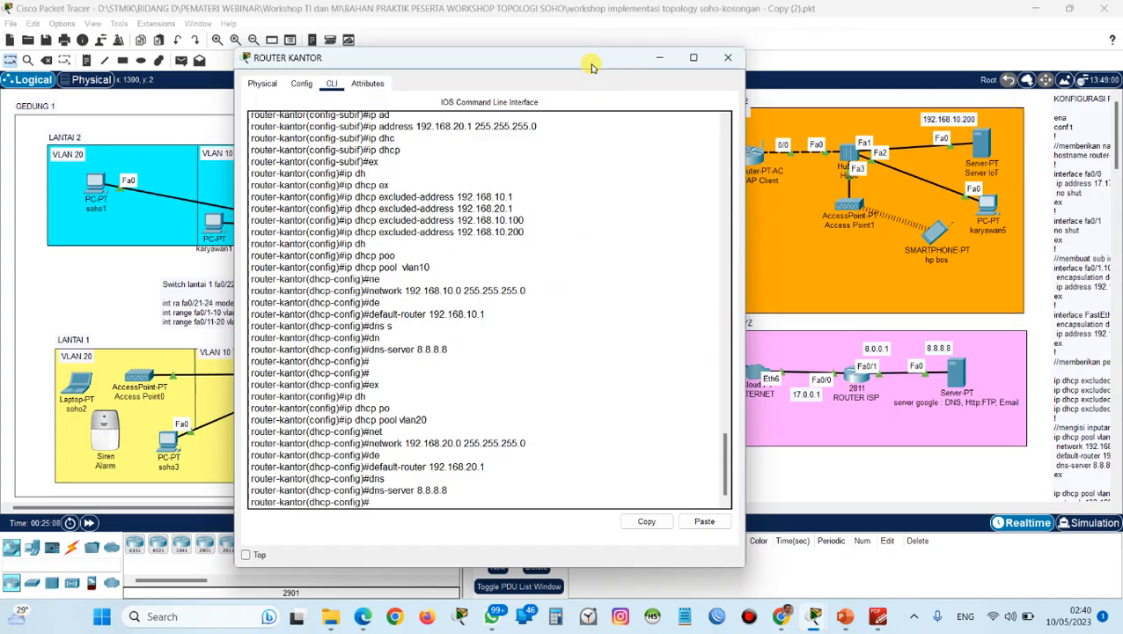
{"action": "left_click_drag", "start_coordinate": [591, 67], "coordinate": [675, 504]}
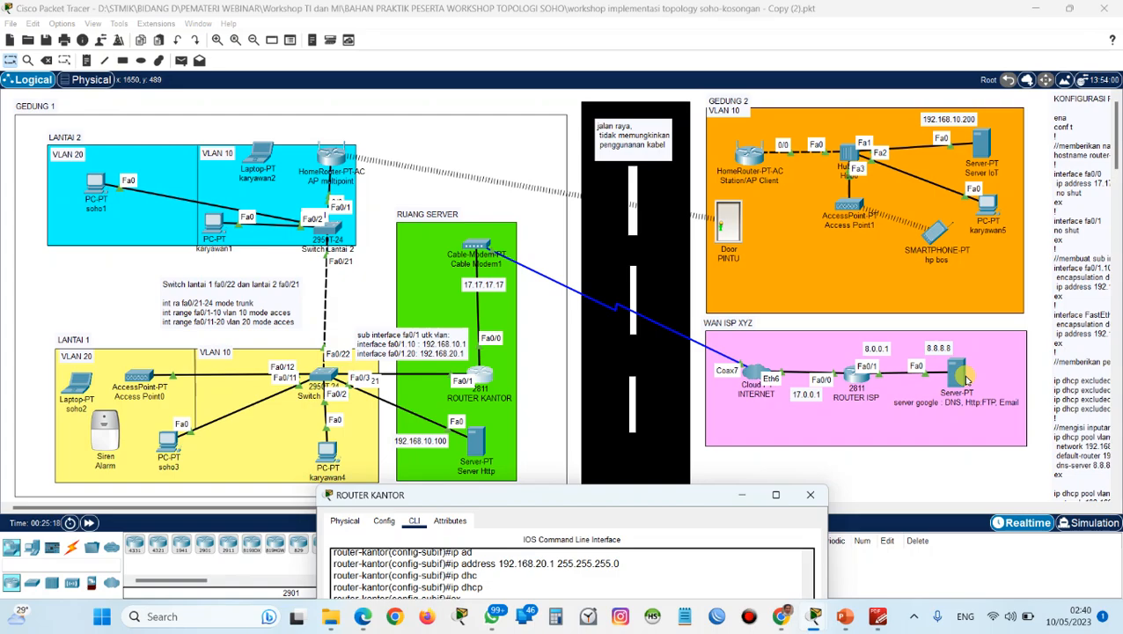
{"action": "left_click_drag", "start_coordinate": [677, 502], "coordinate": [665, 83]}
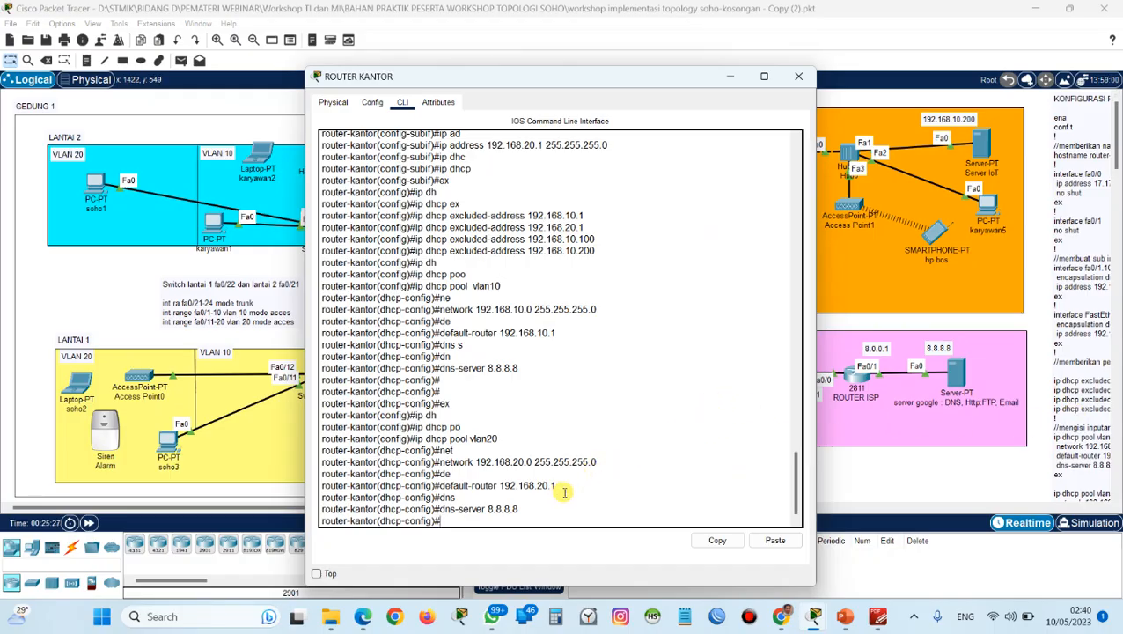
Exit the vlan20 pool configuration, list the available routing protocols and enter RIP router configuration.
{"action": "type", "text": "ex"}
{"action": "key", "text": "Return"}
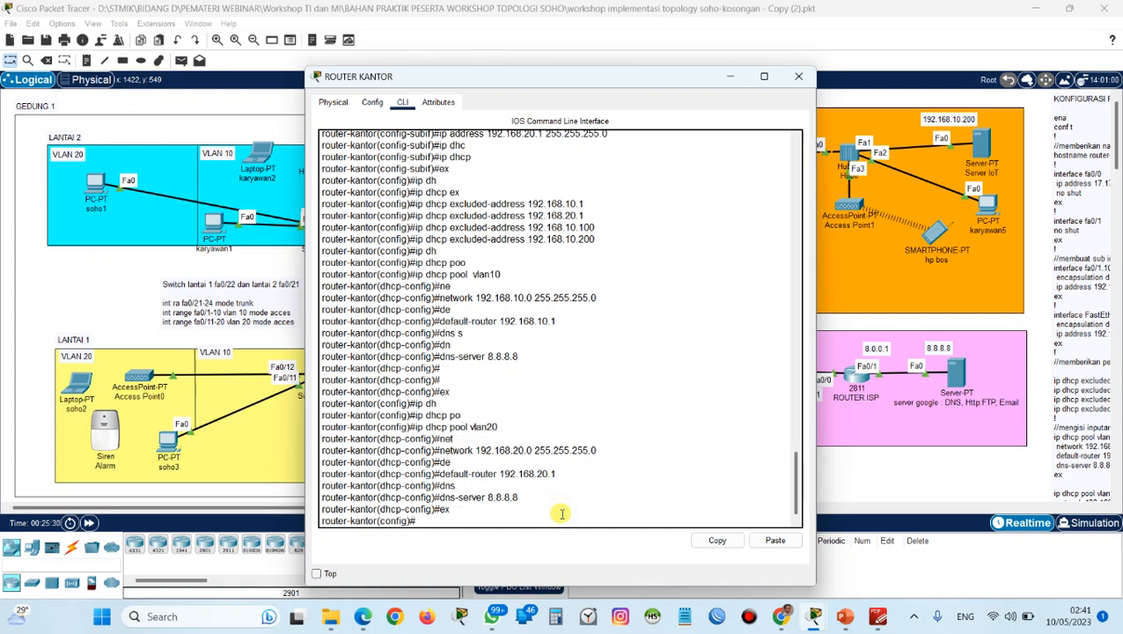
{"action": "type", "text": "rou"}
{"action": "key", "text": "Tab"}
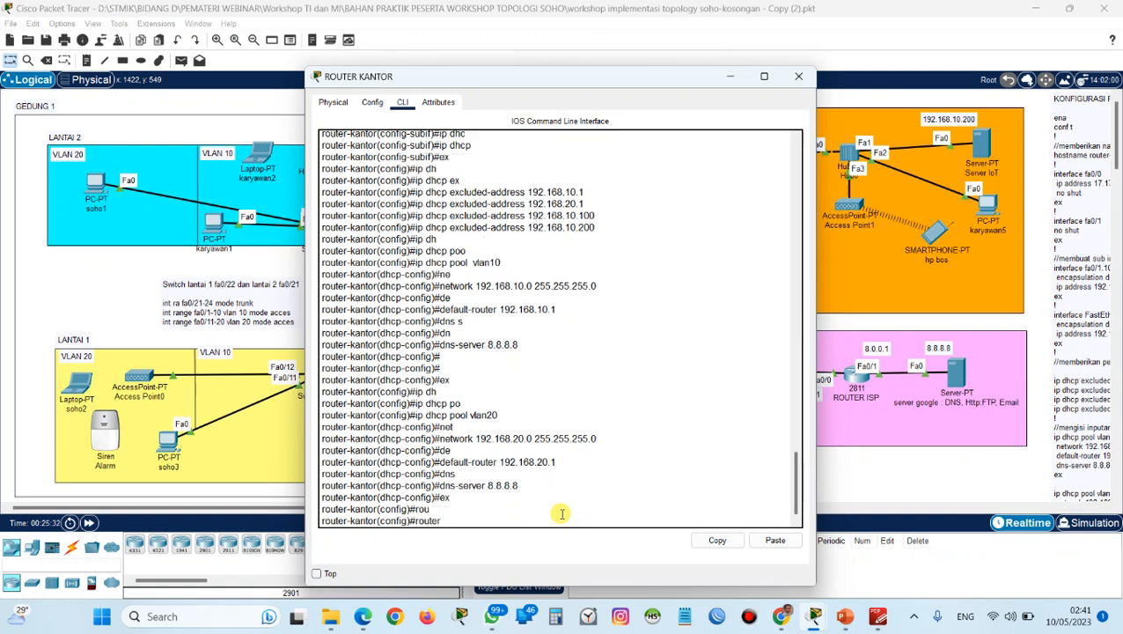
{"action": "type", "text": "?"}
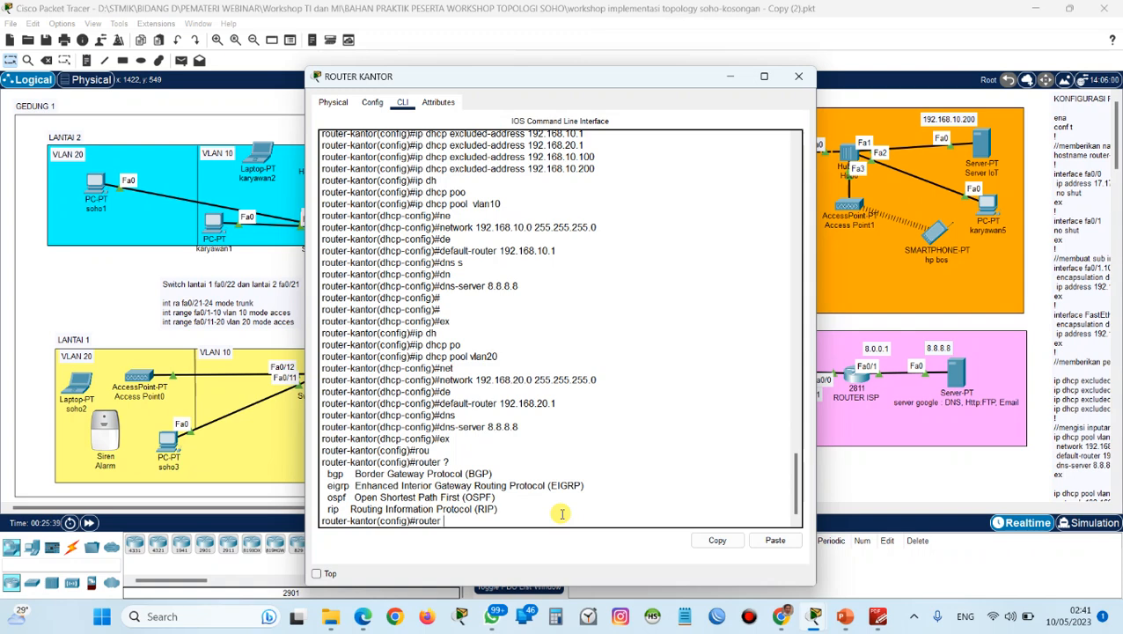
{"action": "type", "text": "rip"}
{"action": "key", "text": "Return"}
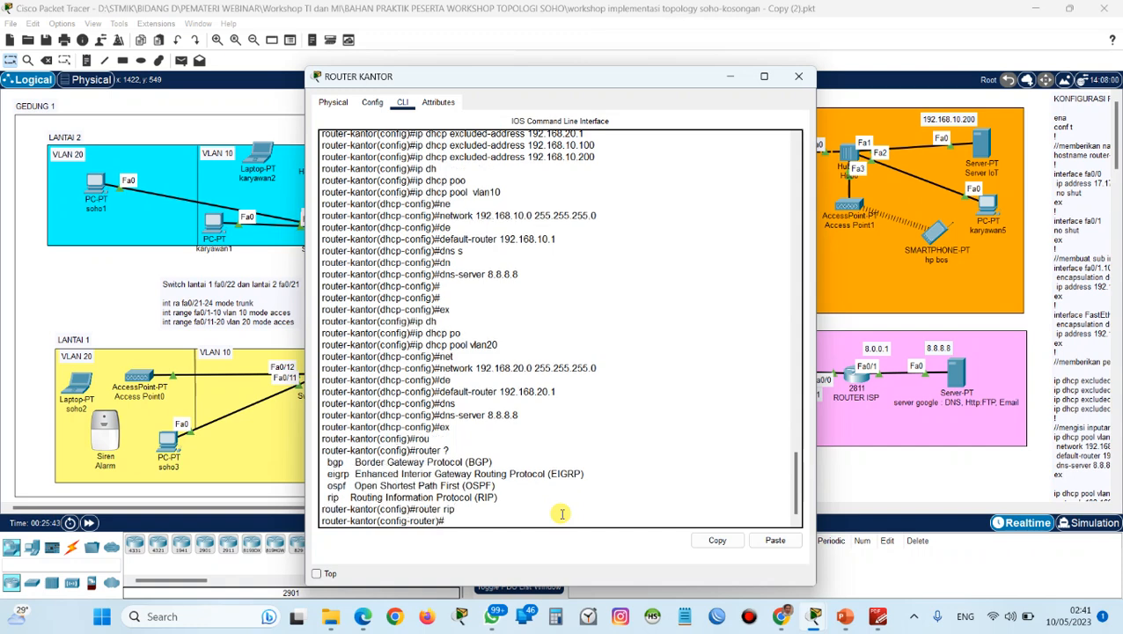
Check the ISP network addresses in the topology and add network 8.0.0.0 to RIP.
{"action": "left_click_drag", "start_coordinate": [598, 82], "coordinate": [642, 468]}
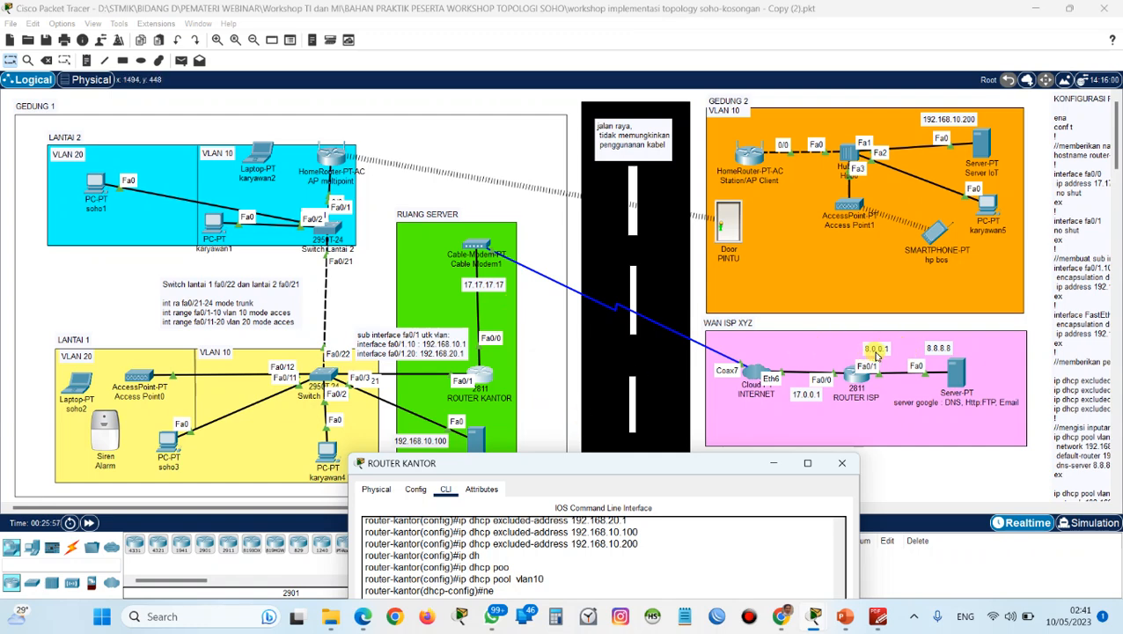
{"action": "left_click_drag", "start_coordinate": [669, 471], "coordinate": [651, 68]}
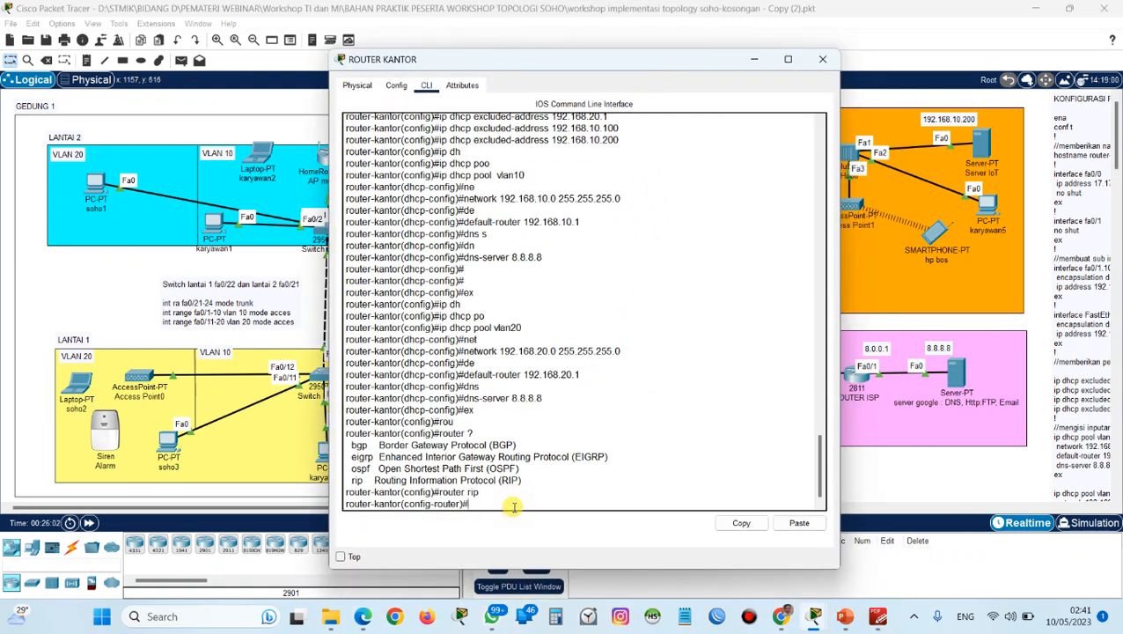
{"action": "type", "text": "netw"}
{"action": "key", "text": "Tab"}
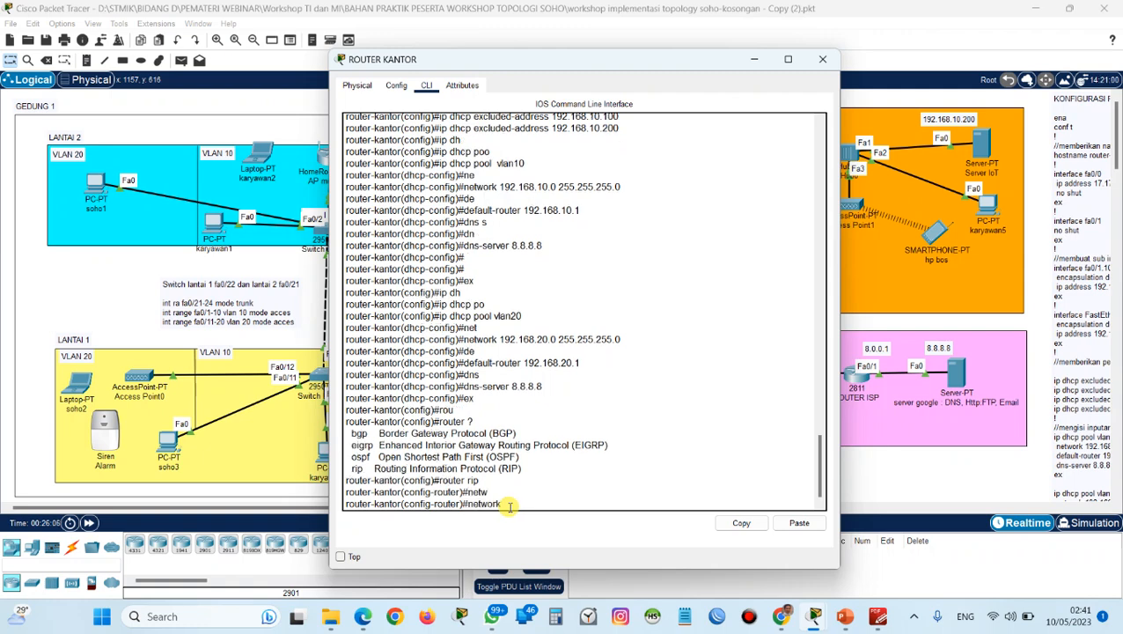
{"action": "type", "text": "8.0"}
{"action": "key", "text": "Return"}
Add network 17.0.0.0 to the RIP configuration of ROUTER KANTOR.
{"action": "type", "text": "net"}
{"action": "key", "text": "Tab"}
{"action": "type", "text": "17.0.0"}
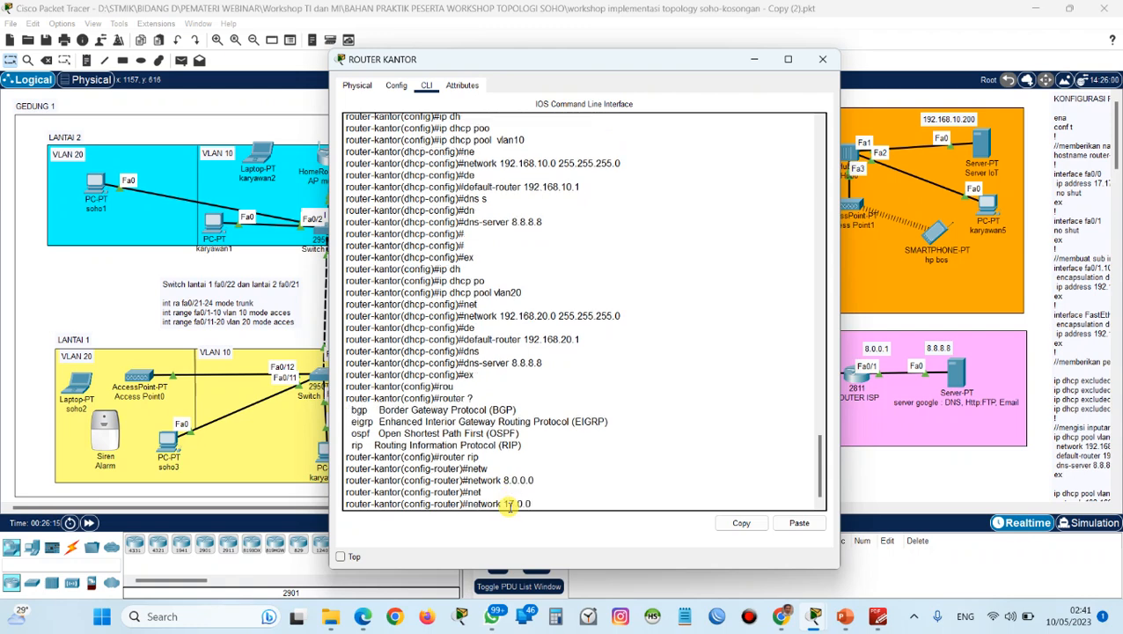
{"action": "type", "text": ".0"}
{"action": "key", "text": "Return"}
Add the VLAN 10 network 192.168.10.0 to the RIP configuration.
{"action": "type", "text": "netw"}
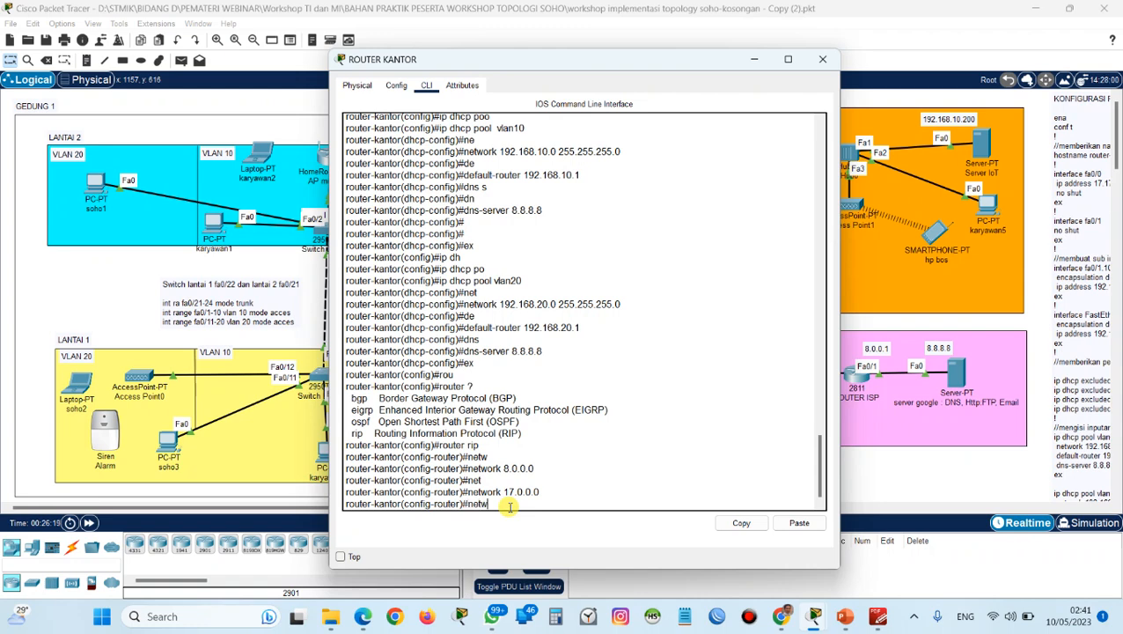
{"action": "type", "text": "ork"}
{"action": "key", "text": "Tab"}
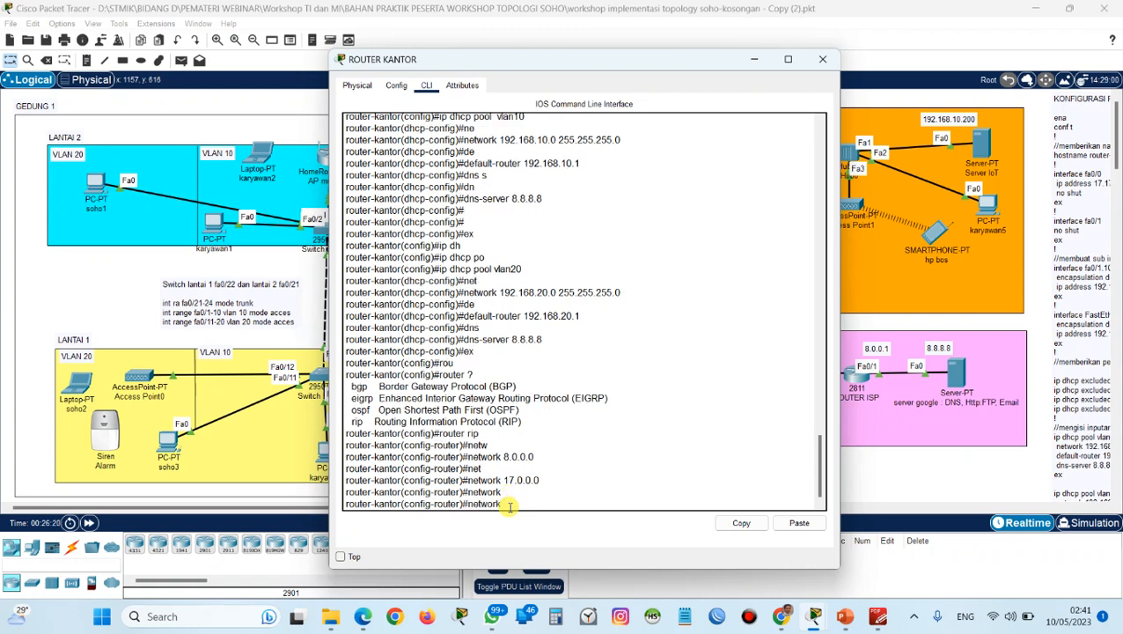
{"action": "type", "text": "192.168.10"}
{"action": "key", "text": "Return"}
Add the VLAN 20 network 192.168.20.0 to RIP by reusing the previous network command.
{"action": "key", "text": "Up"}
{"action": "key", "text": "BackSpace"}
{"action": "key", "text": "BackSpace"}
{"action": "type", "text": "20.0"}
{"action": "key", "text": "Return"}
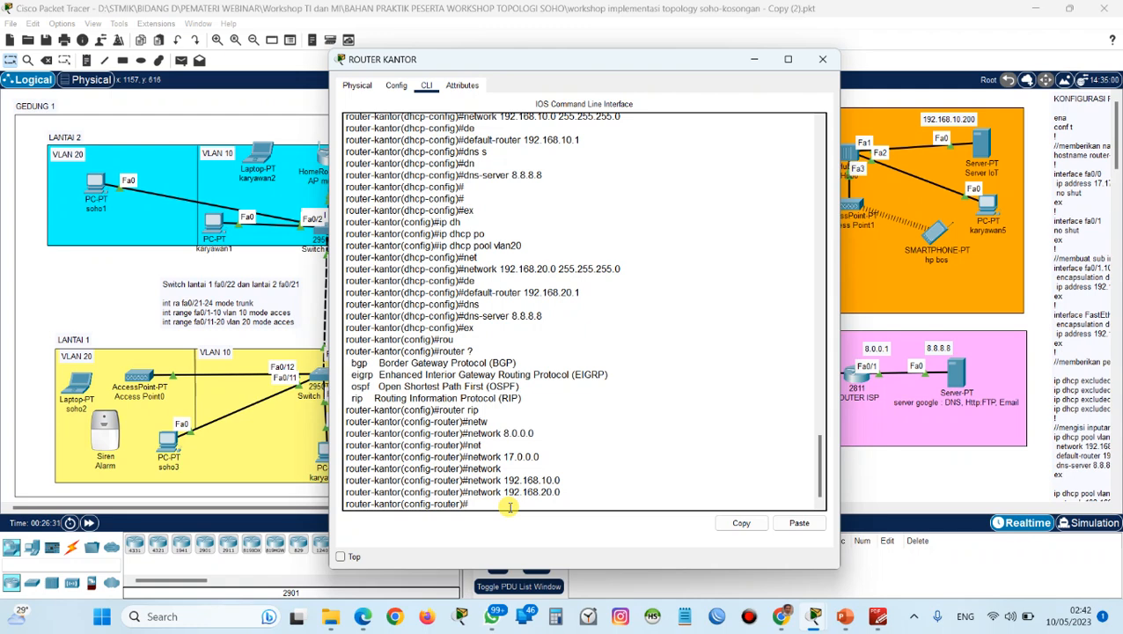
{"action": "key", "text": "Return"}
{"action": "key", "text": "Return"}
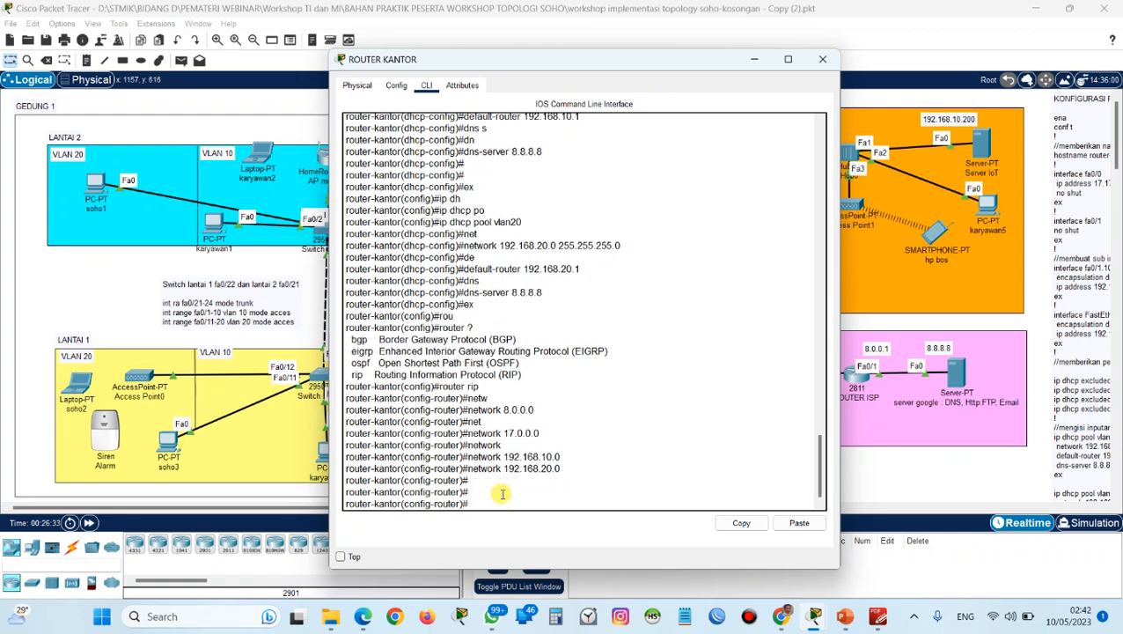
Display ROUTER KANTOR's running configuration with do sh run, review its DHCP, interface and RIP sections, and close the router window.
{"action": "type", "text": "do sh run"}
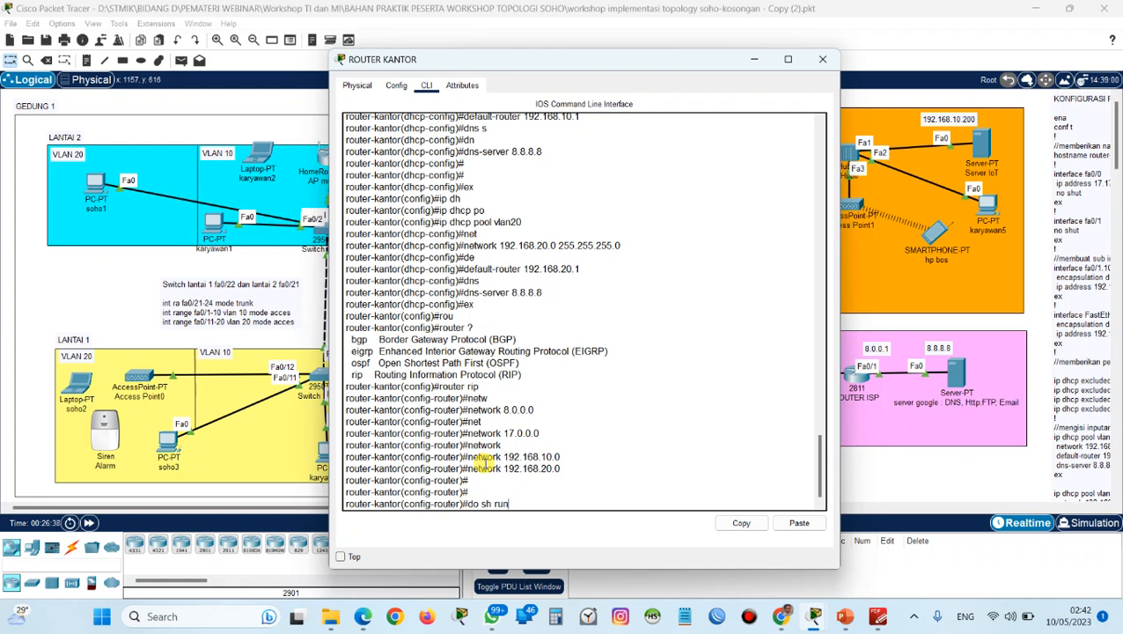
{"action": "key", "text": "Return"}
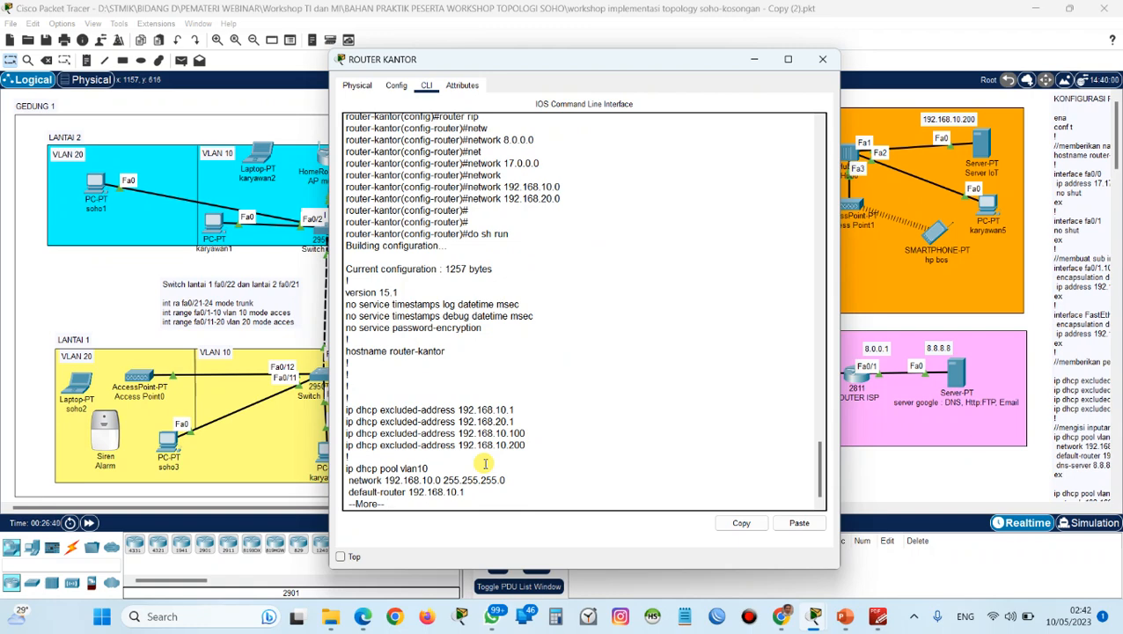
{"action": "key", "text": "Return"}
{"action": "key", "text": "Return"}
{"action": "key", "text": "Return"}
{"action": "key", "text": "Return"}
{"action": "key", "text": "Return"}
{"action": "key", "text": "Return"}
{"action": "key", "text": "Return"}
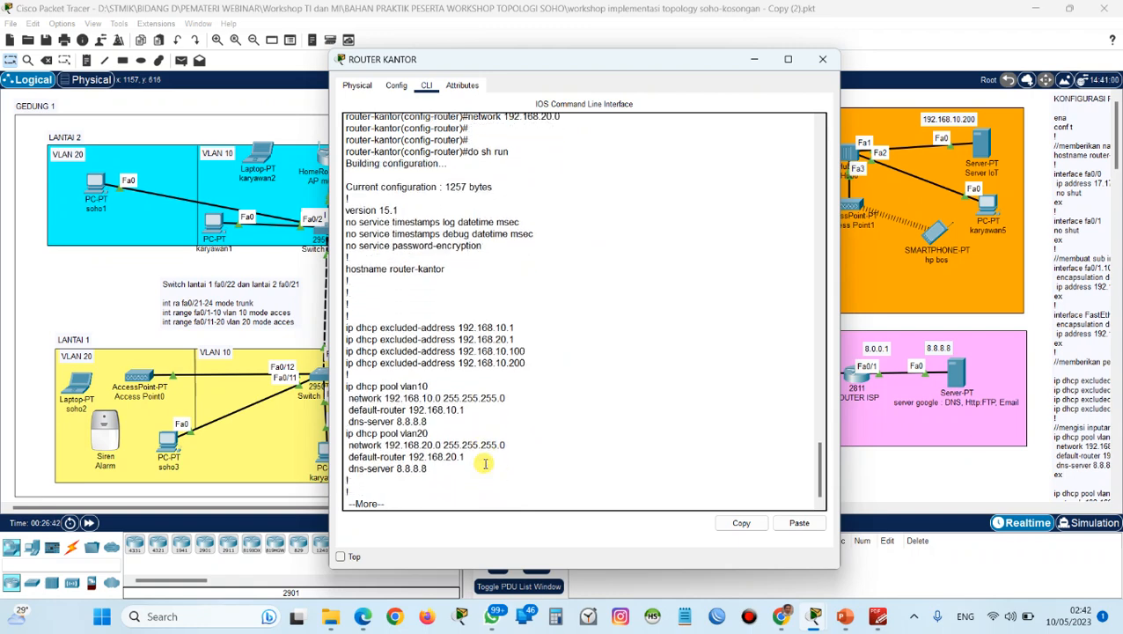
{"action": "key", "text": "Return"}
{"action": "key", "text": "Return"}
{"action": "key", "text": "Return"}
{"action": "key", "text": "Return"}
{"action": "key", "text": "Return"}
{"action": "key", "text": "Return"}
{"action": "key", "text": "Return"}
{"action": "key", "text": "Return"}
{"action": "key", "text": "Return"}
{"action": "key", "text": "Return"}
{"action": "key", "text": "Return"}
{"action": "key", "text": "Return"}
{"action": "key", "text": "Return"}
{"action": "key", "text": "Return"}
{"action": "key", "text": "Return"}
{"action": "key", "text": "Return"}
{"action": "key", "text": "Return"}
{"action": "key", "text": "Return"}
{"action": "key", "text": "Return"}
{"action": "key", "text": "Return"}
{"action": "key", "text": "Return"}
{"action": "key", "text": "Return"}
{"action": "key", "text": "Return"}
{"action": "key", "text": "Return"}
{"action": "key", "text": "Return"}
{"action": "key", "text": "Return"}
{"action": "key", "text": "Return"}
{"action": "key", "text": "Return"}
{"action": "key", "text": "Return"}
{"action": "key", "text": "Return"}
{"action": "key", "text": "Return"}
{"action": "key", "text": "Return"}
{"action": "key", "text": "Return"}
{"action": "key", "text": "Return"}
{"action": "key", "text": "Return"}
{"action": "key", "text": "Return"}
{"action": "key", "text": "Return"}
{"action": "key", "text": "Return"}
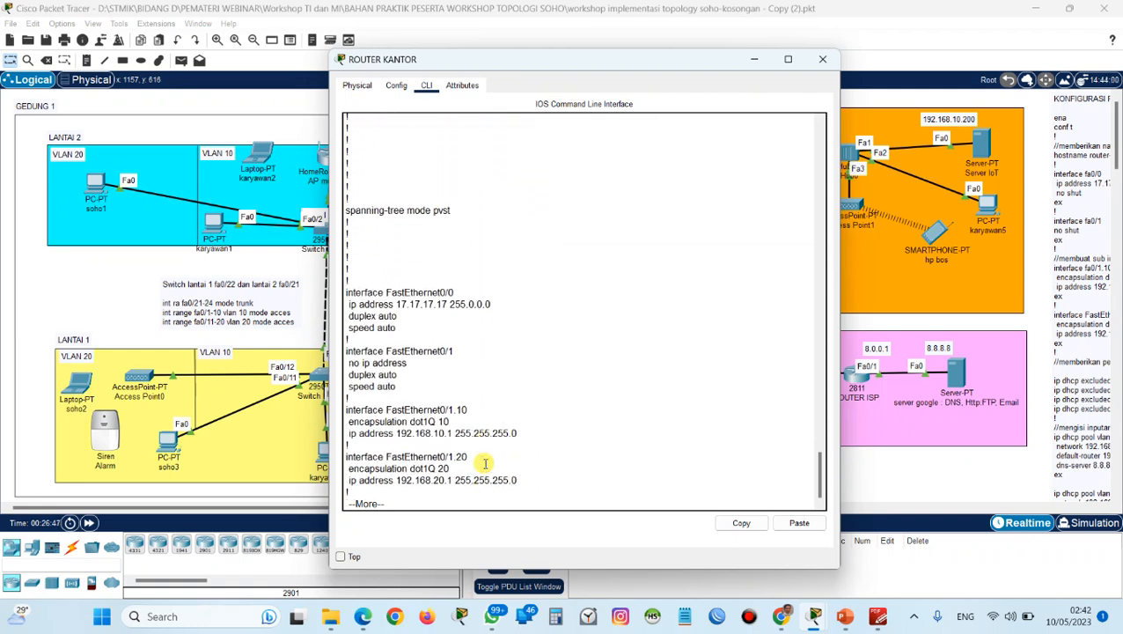
{"action": "key", "text": "Return"}
{"action": "key", "text": "Return"}
{"action": "key", "text": "Return"}
{"action": "key", "text": "Return"}
{"action": "key", "text": "Return"}
{"action": "key", "text": "Return"}
{"action": "key", "text": "Return"}
{"action": "key", "text": "Return"}
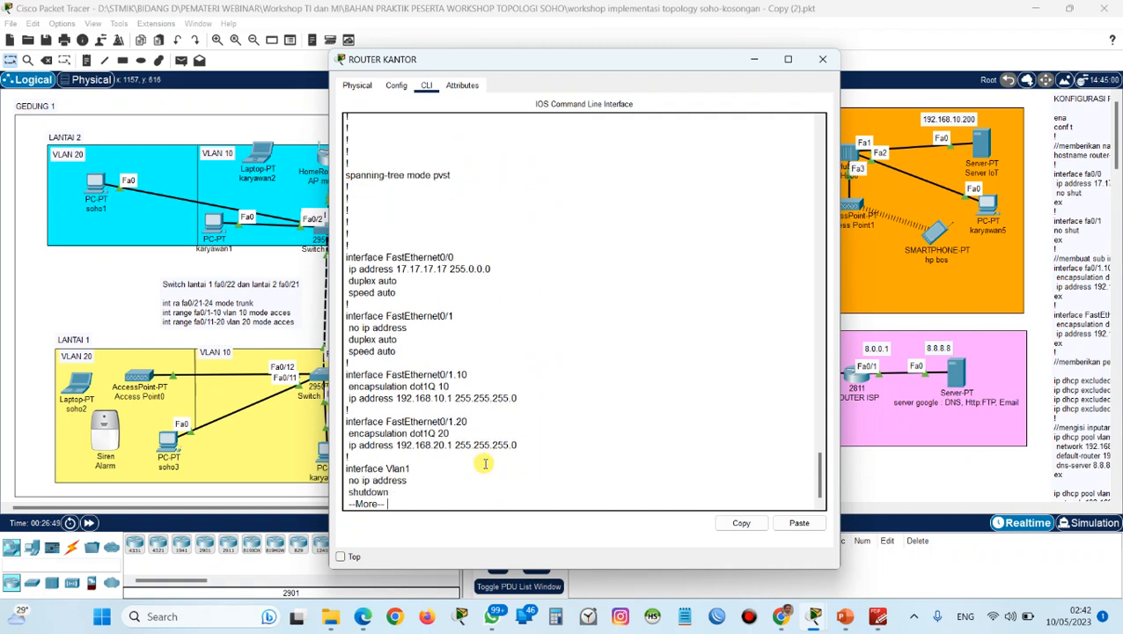
{"action": "key", "text": "Return"}
{"action": "key", "text": "Return"}
{"action": "key", "text": "Return"}
{"action": "key", "text": "Return"}
{"action": "key", "text": "Return"}
{"action": "key", "text": "Return"}
{"action": "key", "text": "Return"}
{"action": "key", "text": "Return"}
{"action": "key", "text": "Return"}
{"action": "key", "text": "Return"}
{"action": "key", "text": "Return"}
{"action": "key", "text": "Return"}
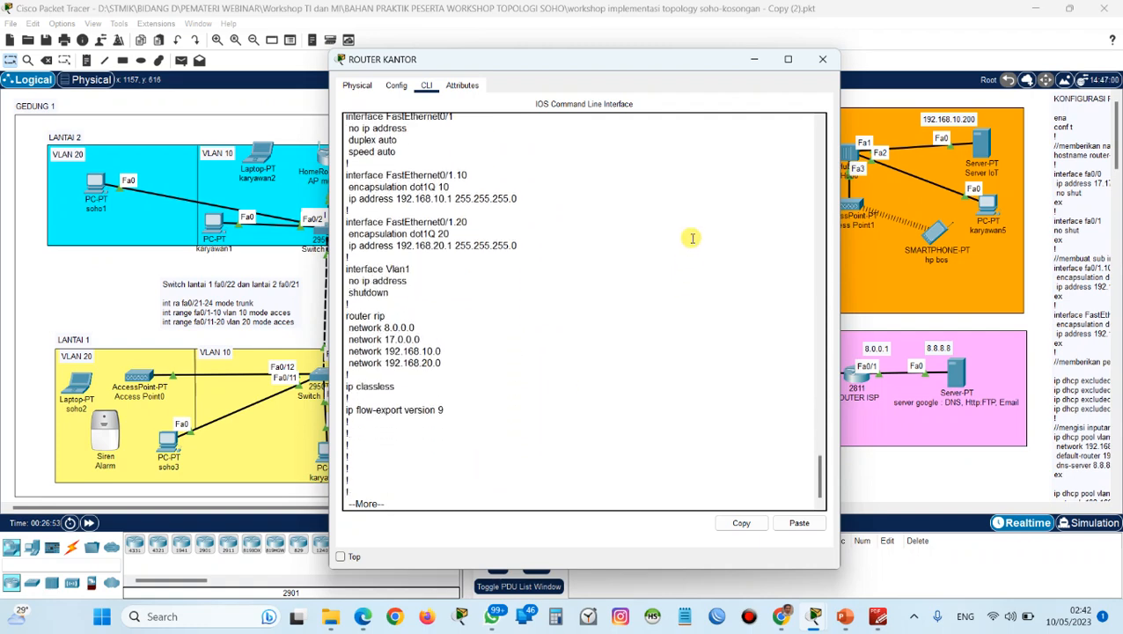
{"action": "left_click", "coordinate": [817, 61]}
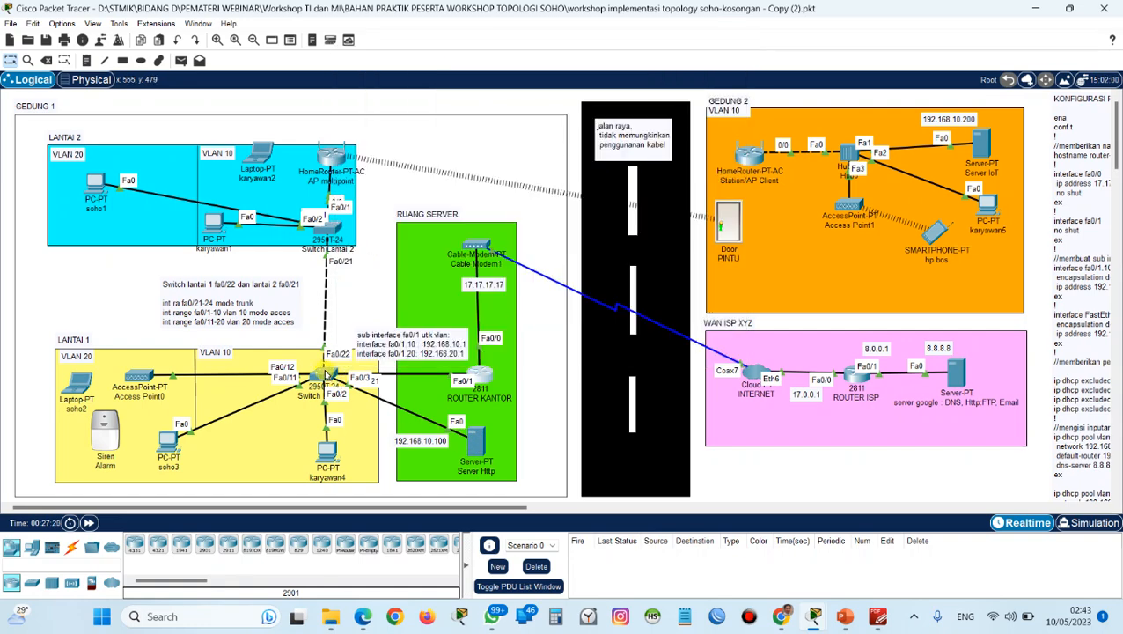
Find the switch configuration page for Gedung 1, Lantai 1 and 2 in the NETWORK SECURITY MIKROTIK guide in PDF-XChange Editor.
{"action": "mouse_move", "coordinate": [327, 380]}
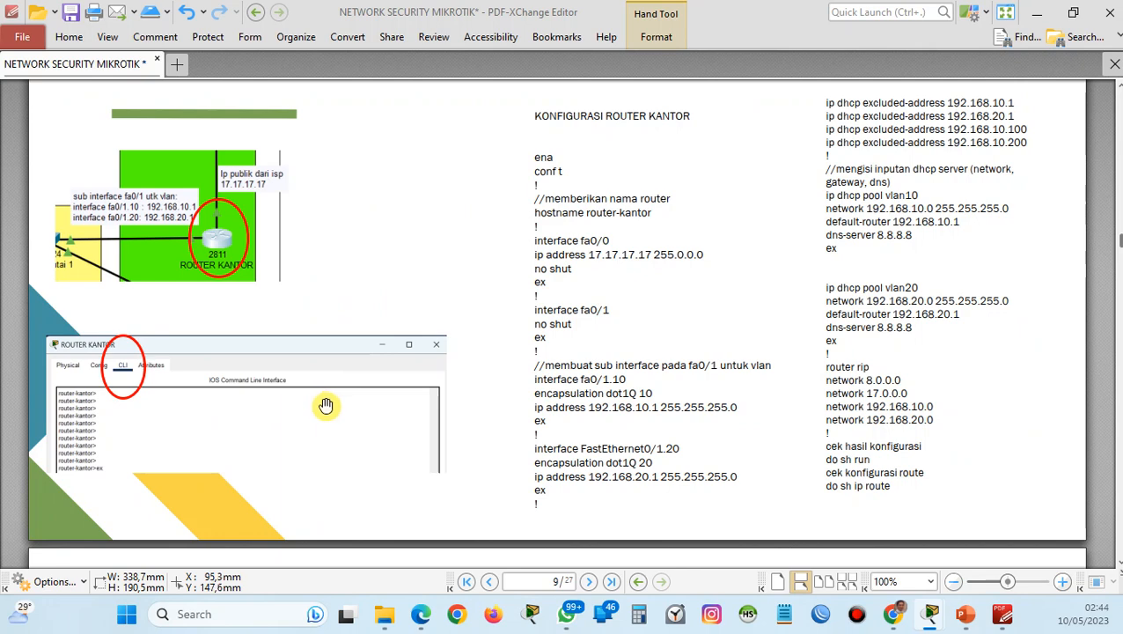
{"action": "scroll", "coordinate": [325, 405], "scroll_direction": "down", "scroll_amount": 10}
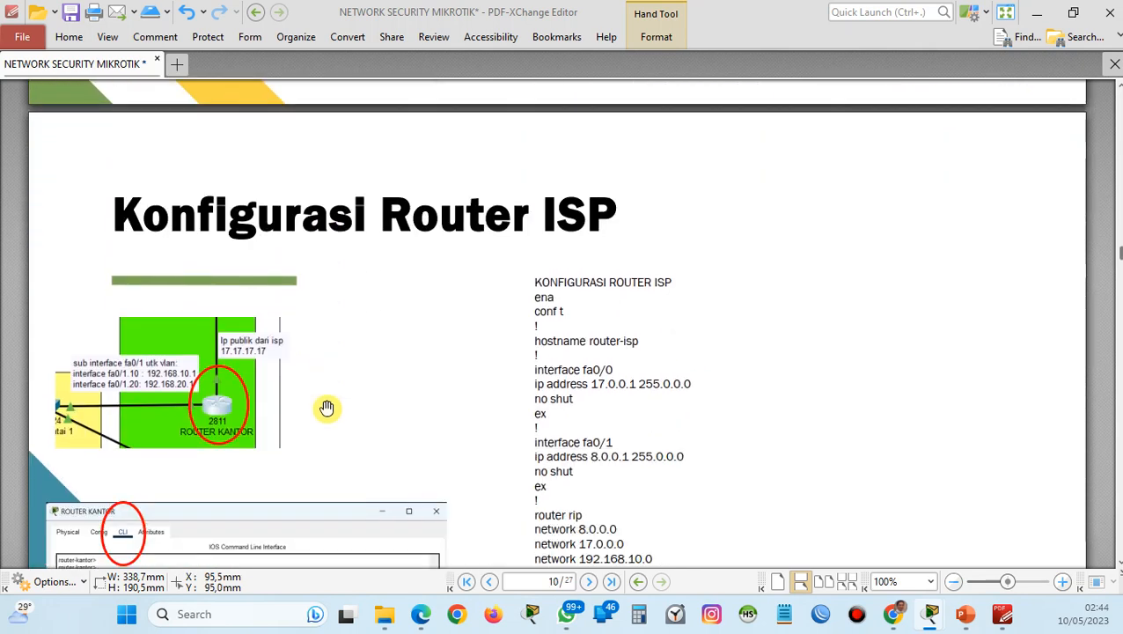
{"action": "scroll", "coordinate": [327, 407], "scroll_direction": "down", "scroll_amount": 5}
{"action": "scroll", "coordinate": [327, 407], "scroll_direction": "up", "scroll_amount": 1}
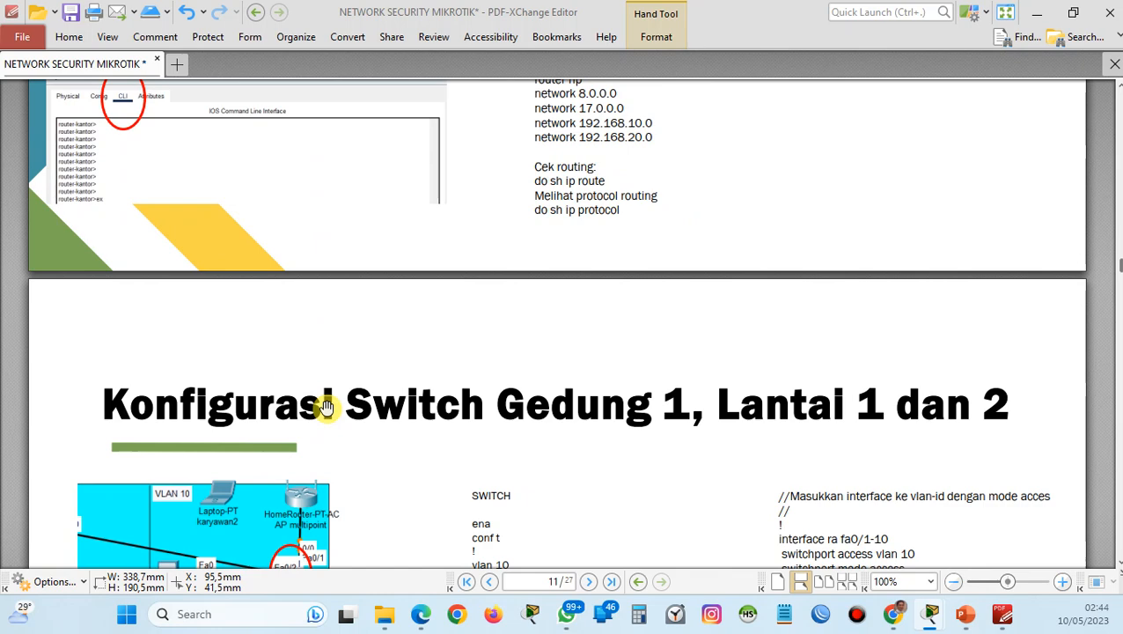
{"action": "scroll", "coordinate": [326, 408], "scroll_direction": "down", "scroll_amount": 5}
{"action": "scroll", "coordinate": [327, 407], "scroll_direction": "down", "scroll_amount": 1}
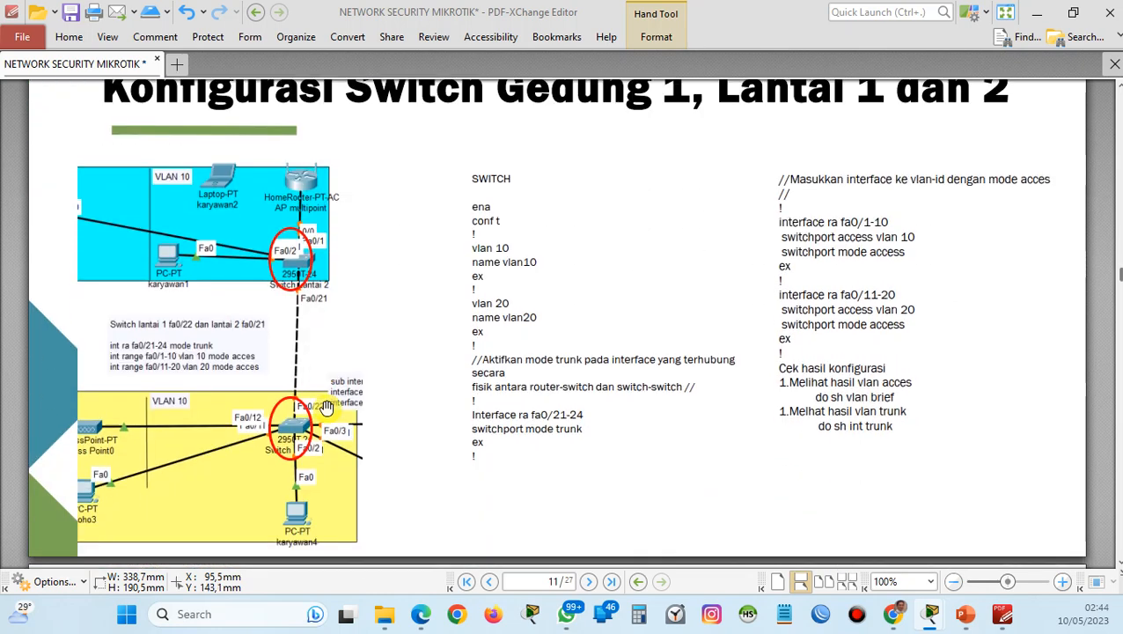
{"action": "scroll", "coordinate": [388, 344], "scroll_direction": "up", "scroll_amount": 1}
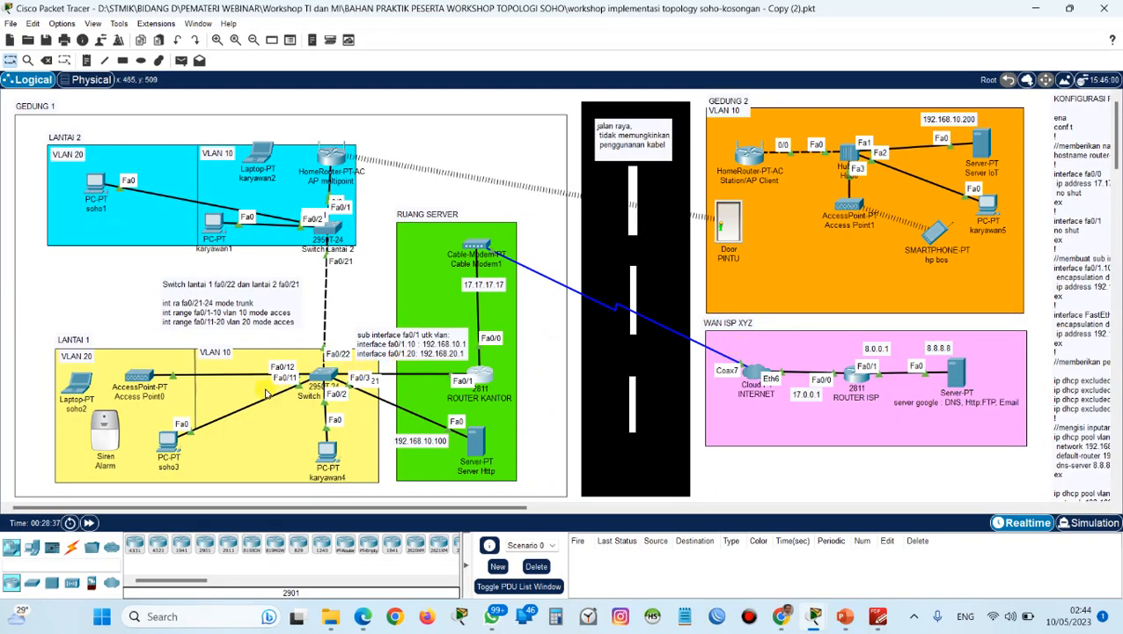
Open Switch Lantai 1 in Cisco Packet Tracer and enlarge its physical view to examine the ports.
{"action": "left_click", "coordinate": [318, 374]}
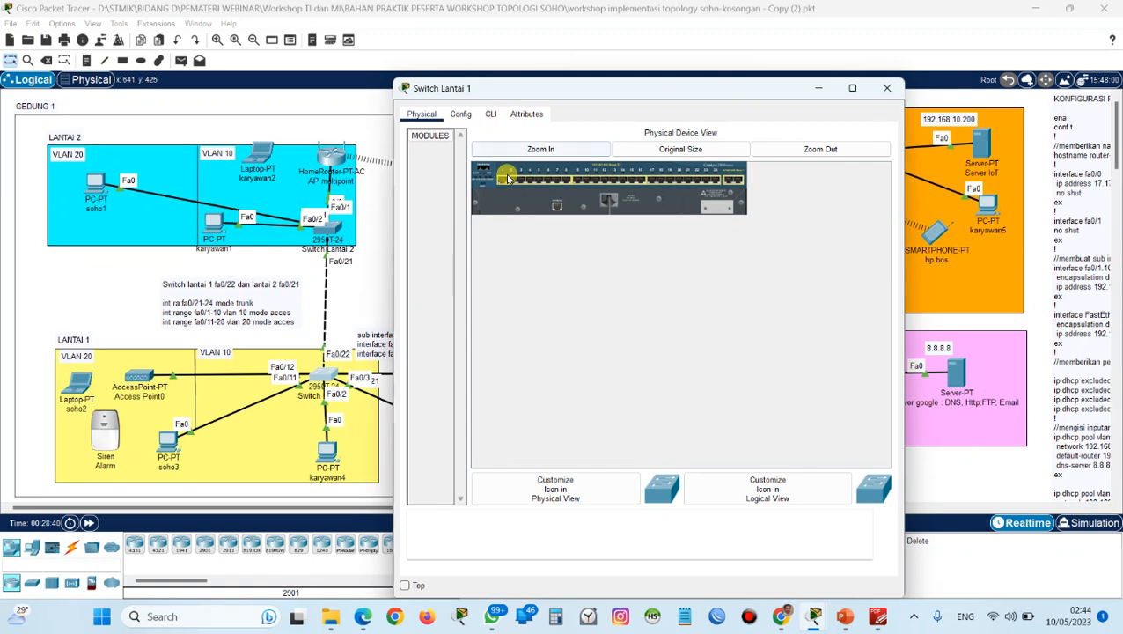
{"action": "left_click", "coordinate": [520, 147]}
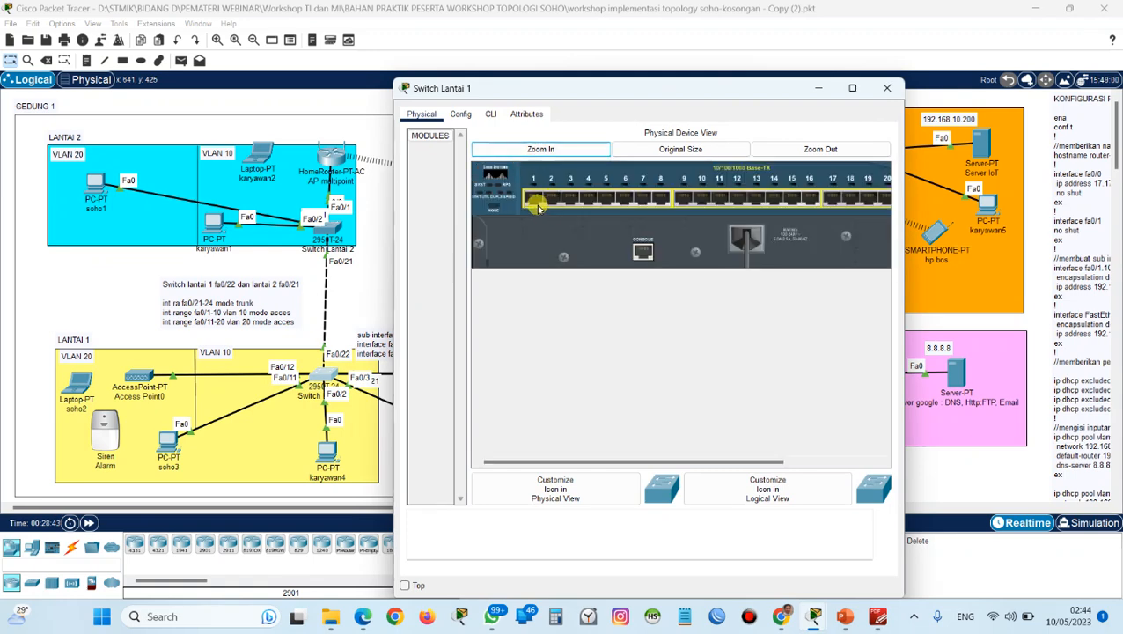
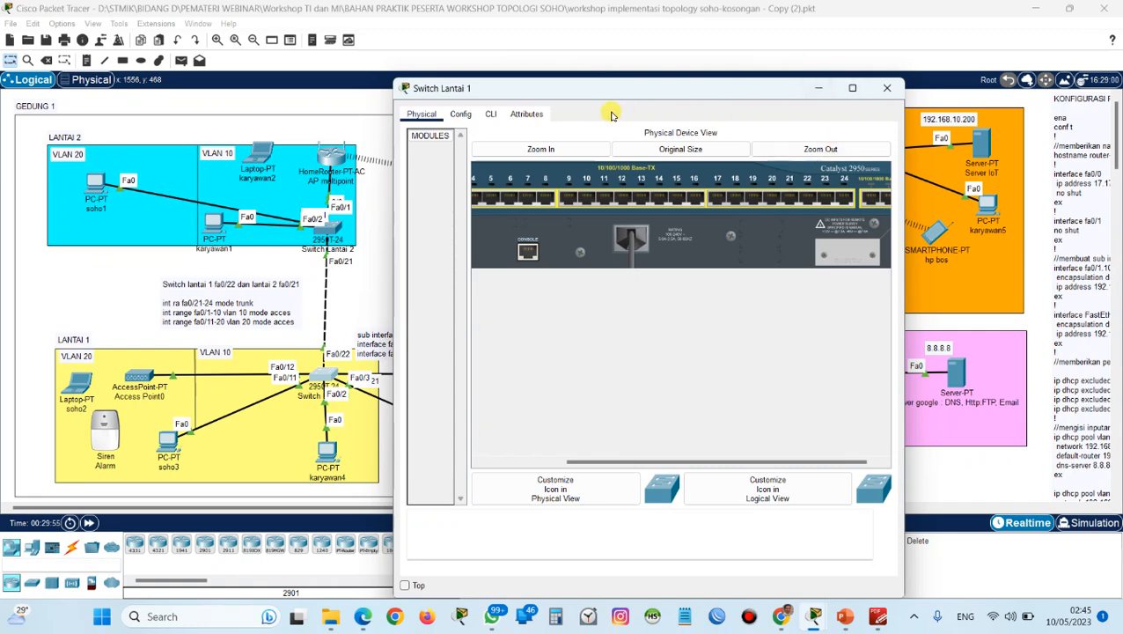
Open the command line of Switch Lantai 1 and enter global configuration mode with ena and conf t.
{"action": "left_click", "coordinate": [490, 113]}
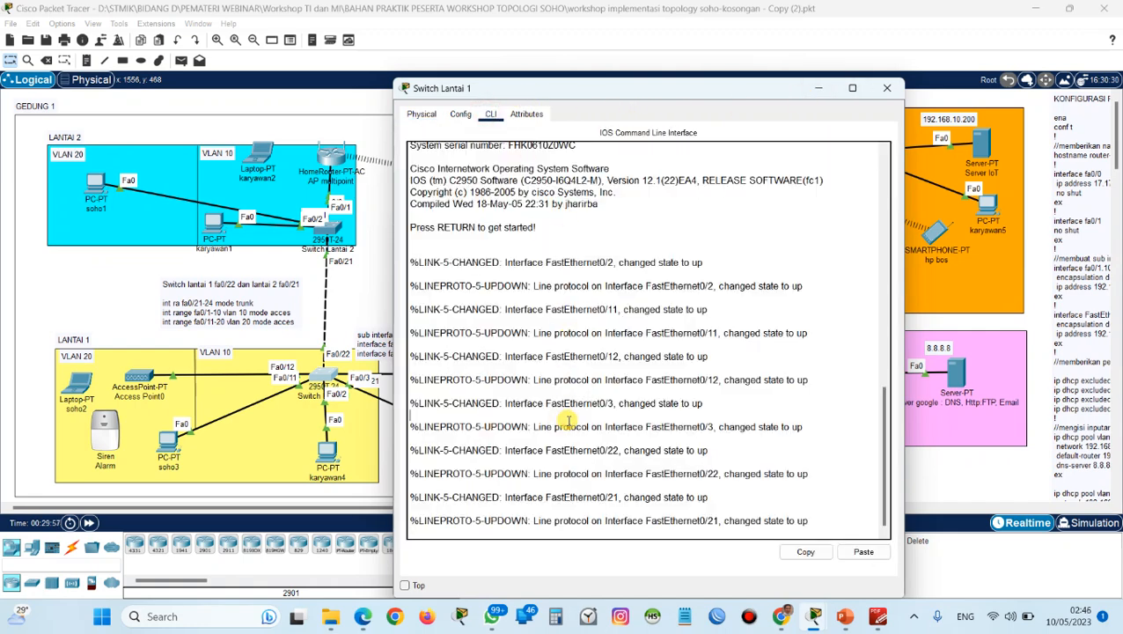
{"action": "key", "text": "Return"}
{"action": "type", "text": "ena"}
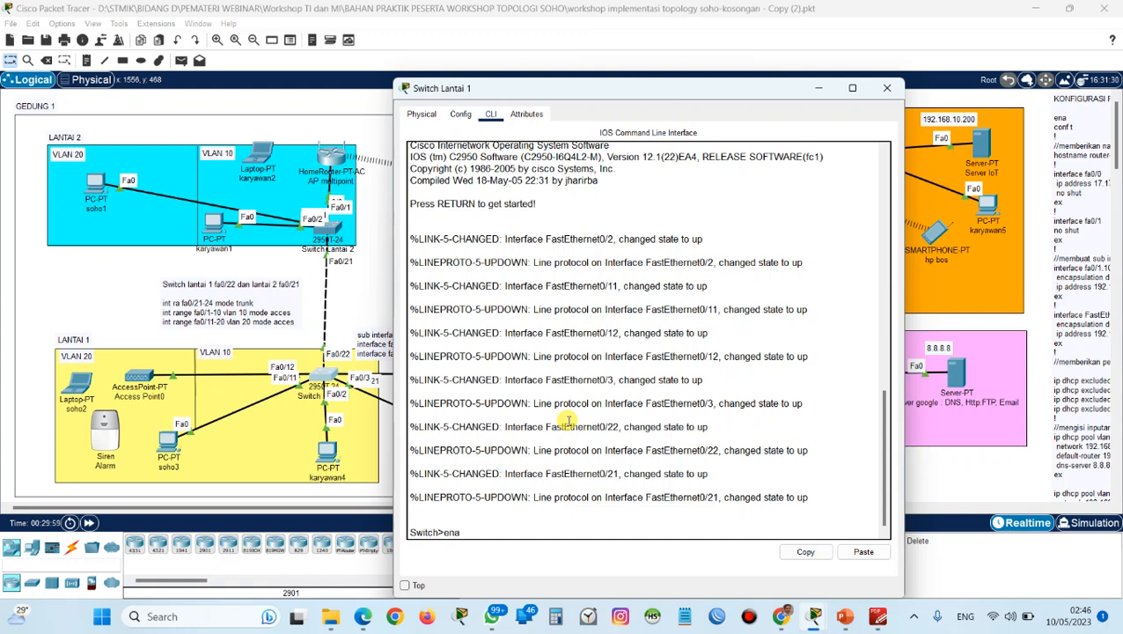
{"action": "key", "text": "Return"}
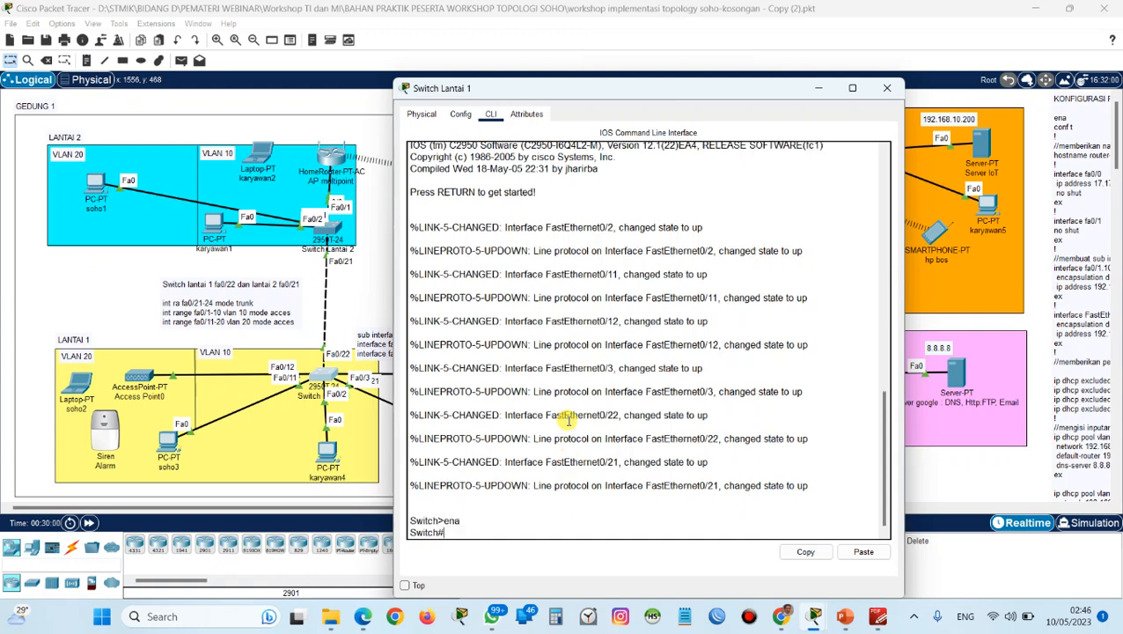
{"action": "type", "text": "conf t"}
{"action": "key", "text": "Return"}
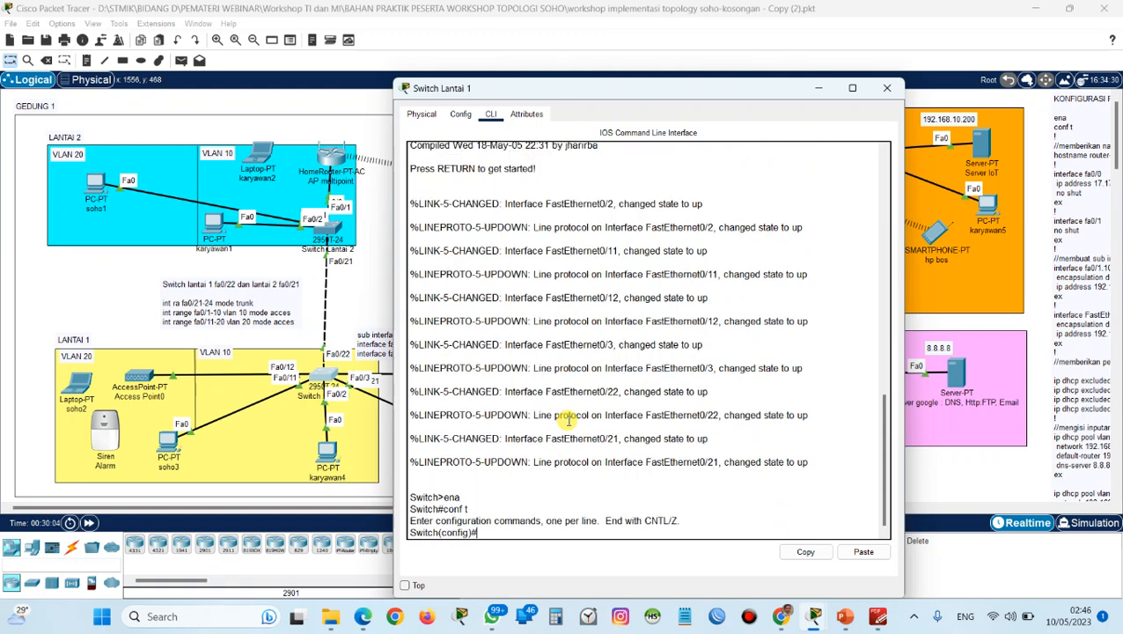
{"action": "key", "text": "Return"}
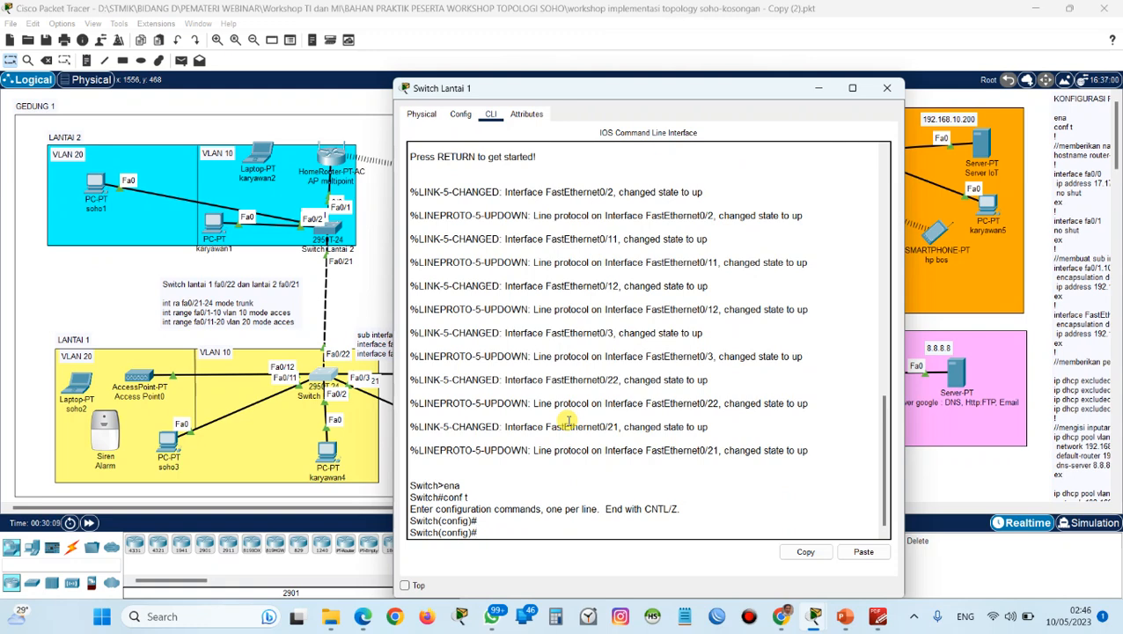
Create VLAN 10 on Switch Lantai 1, name it vlan10, and exit its VLAN configuration.
{"action": "type", "text": "vlan 10"}
{"action": "key", "text": "Return"}
{"action": "type", "text": "vlan"}
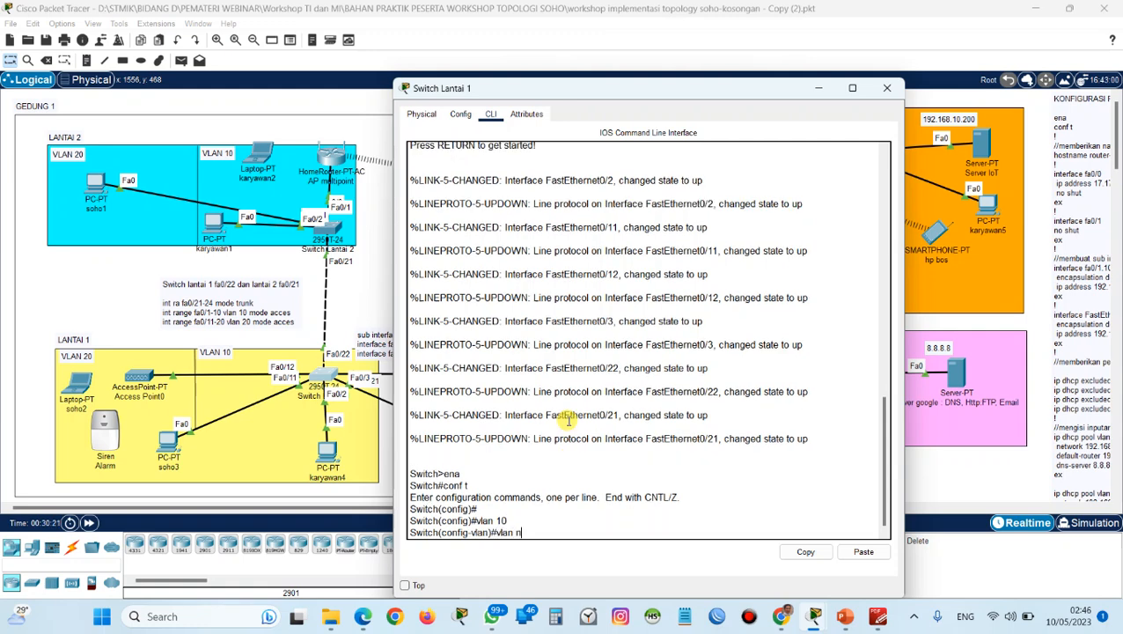
{"action": "type", "text": " n"}
{"action": "key", "text": "BackSpace"}
{"action": "key", "text": "BackSpace"}
{"action": "key", "text": "BackSpace"}
{"action": "key", "text": "BackSpace"}
{"action": "key", "text": "BackSpace"}
{"action": "type", "text": "na"}
{"action": "key", "text": "BackSpace"}
{"action": "key", "text": "BackSpace"}
{"action": "key", "text": "BackSpace"}
{"action": "type", "text": "nam"}
{"action": "key", "text": "Tab"}
{"action": "type", "text": "vlan 10"}
{"action": "key", "text": "BackSpace"}
{"action": "key", "text": "BackSpace"}
{"action": "key", "text": "BackSpace"}
{"action": "type", "text": "10"}
{"action": "key", "text": "Return"}
{"action": "type", "text": "ex"}
{"action": "key", "text": "Return"}
Create VLAN 20 on Switch Lantai 1 and name it vlan20.
{"action": "type", "text": "vlan 20"}
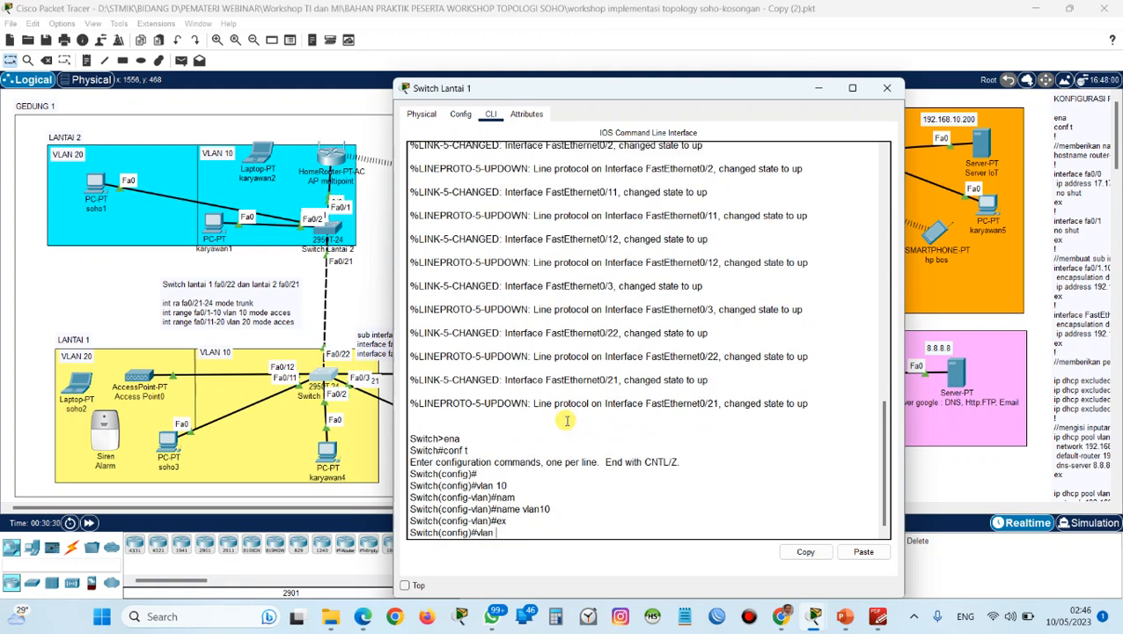
{"action": "key", "text": "Return"}
{"action": "type", "text": "name"}
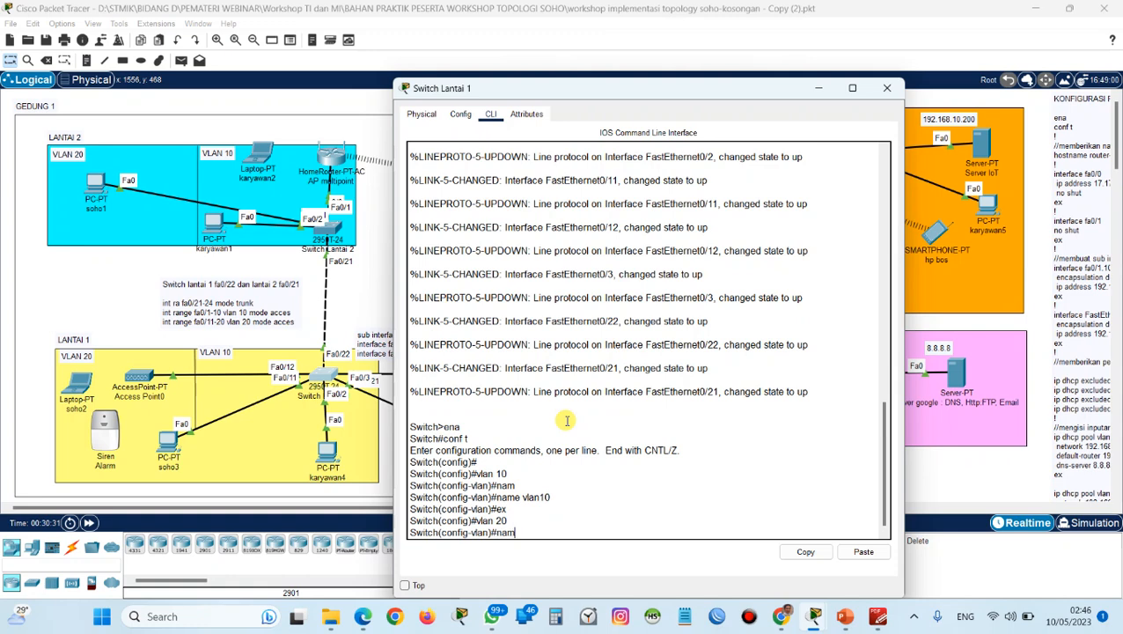
{"action": "key", "text": "Tab"}
{"action": "type", "text": "vlan20"}
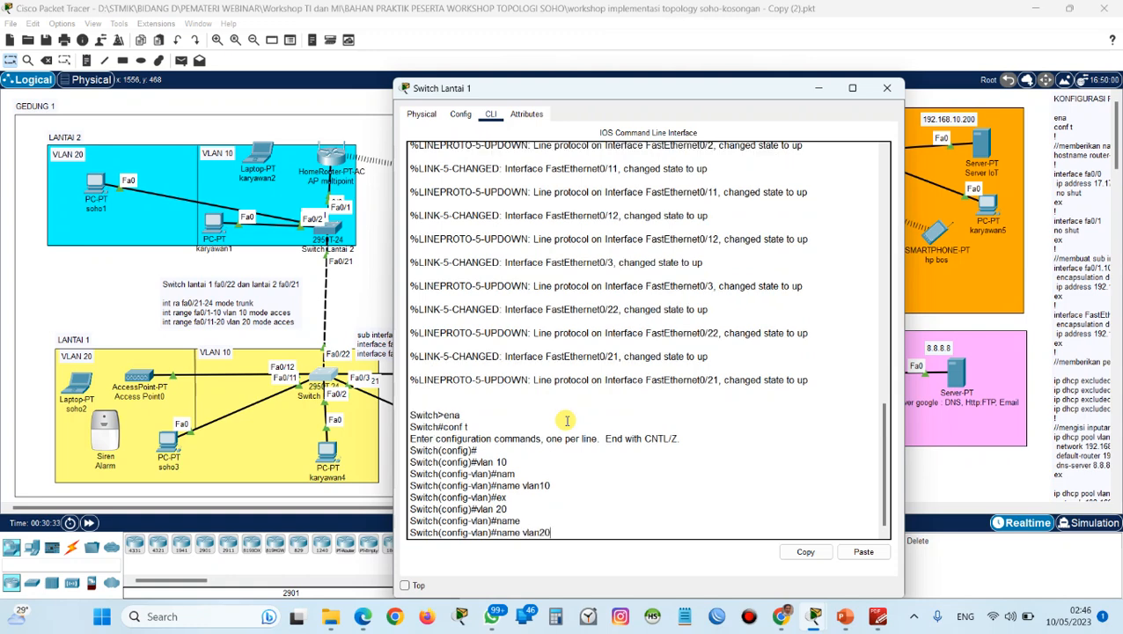
{"action": "key", "text": "Return"}
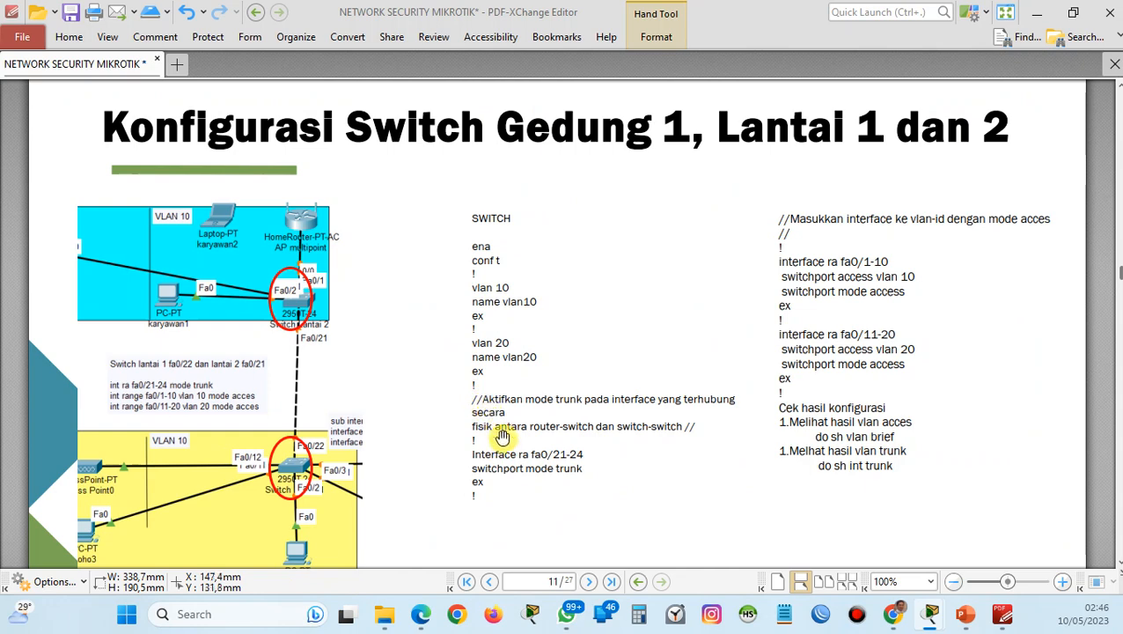
Check the trunk commands in the PDF-XChange Editor guide, and exit VLAN 20 configuration on the switch in Cisco Packet Tracer.
{"action": "left_click", "coordinate": [506, 459]}
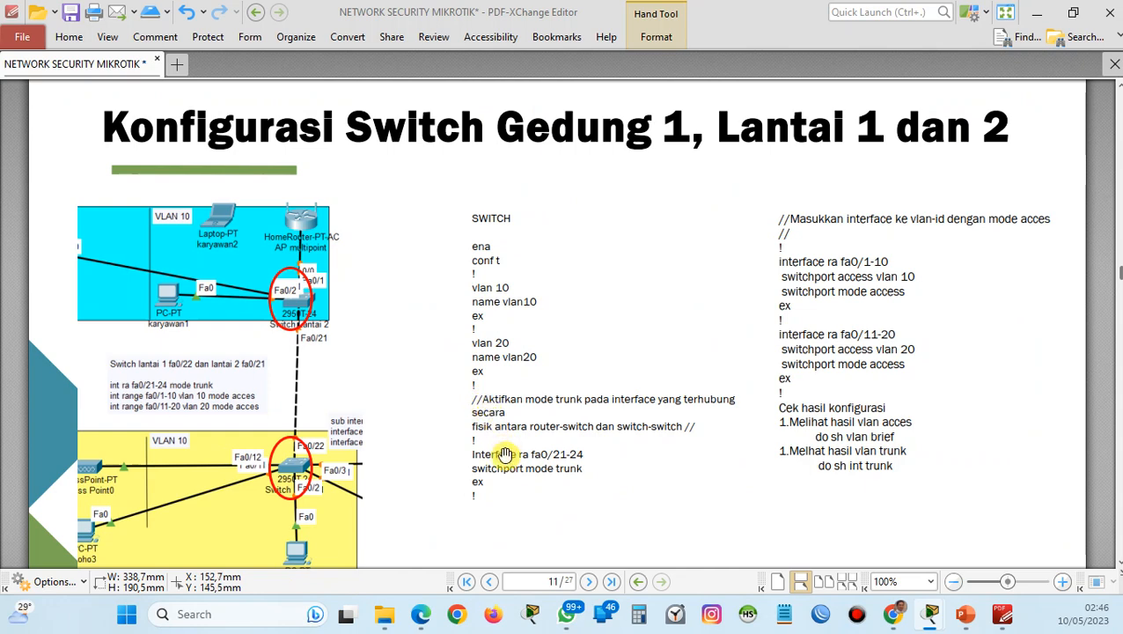
{"action": "scroll", "coordinate": [494, 411], "scroll_direction": "down", "scroll_amount": 1}
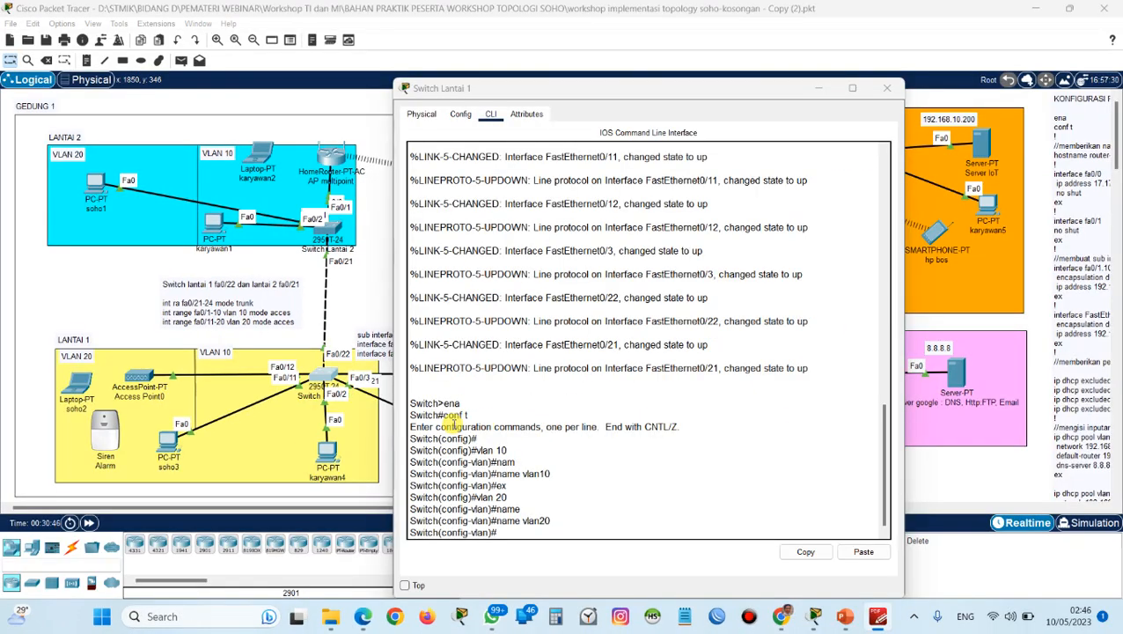
{"action": "type", "text": "ex"}
{"action": "key", "text": "Return"}
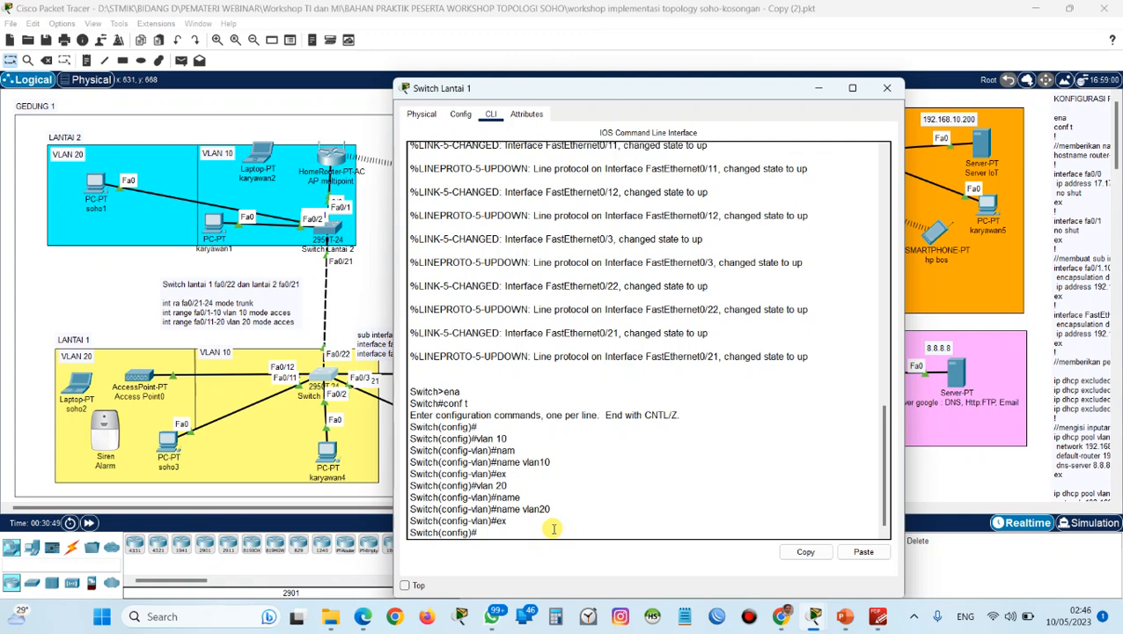
Enter configuration of the interface range fa0/21-24 on Switch Lantai 1.
{"action": "type", "text": "int"}
{"action": "key", "text": "Tab"}
{"action": "type", "text": "fa"}
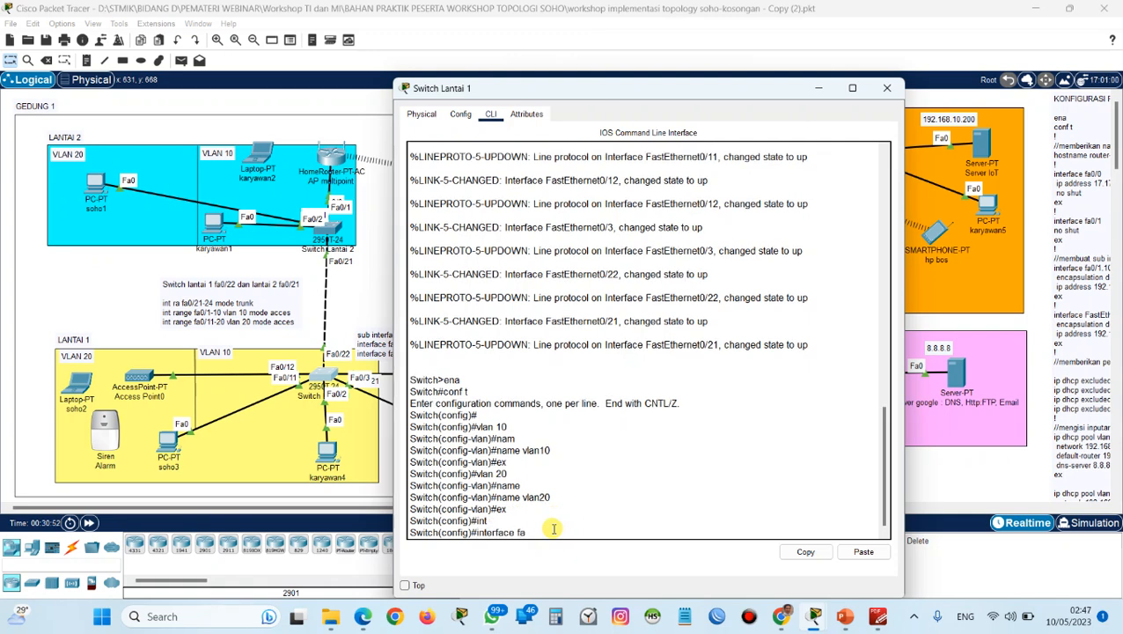
{"action": "type", "text": "0/21-2"}
{"action": "key", "text": "Left"}
{"action": "key", "text": "Left"}
{"action": "key", "text": "Left"}
{"action": "key", "text": "Left"}
{"action": "key", "text": "Left"}
{"action": "key", "text": "Left"}
{"action": "key", "text": "Left"}
{"action": "key", "text": "Left"}
{"action": "key", "text": "Left"}
{"action": "type", "text": "ra"}
{"action": "key", "text": "Return"}
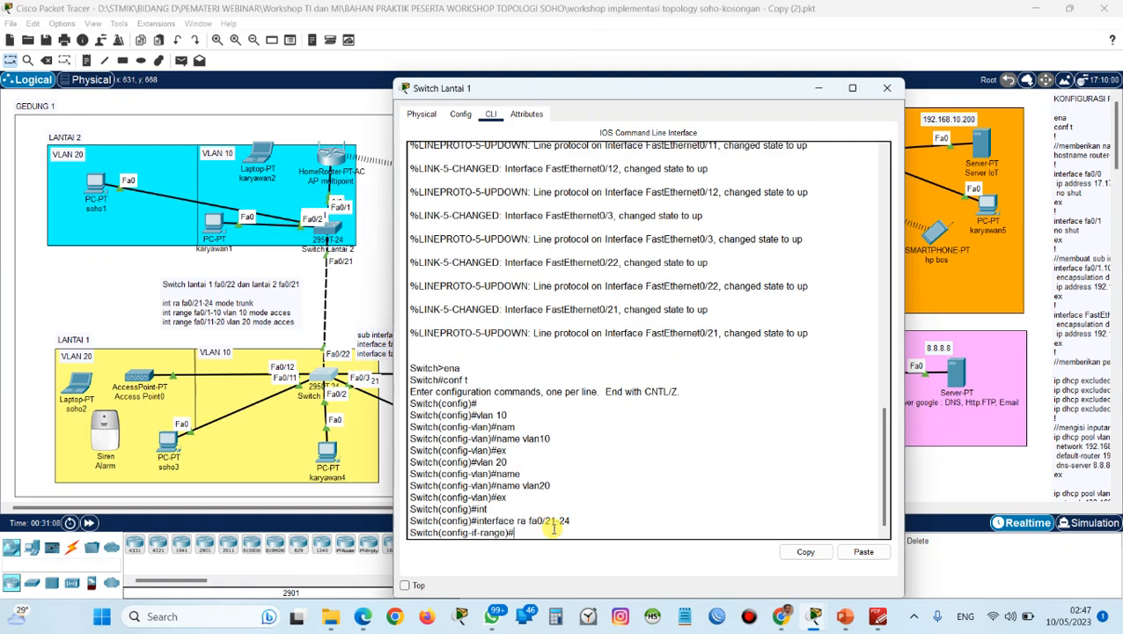
Set the interface range fa0/21-24 to trunk with switchport mode trunk, and exit the range configuration.
{"action": "type", "text": "swi"}
{"action": "key", "text": "Tab"}
{"action": "type", "text": "mod"}
{"action": "key", "text": "Tab"}
{"action": "type", "text": "trunk"}
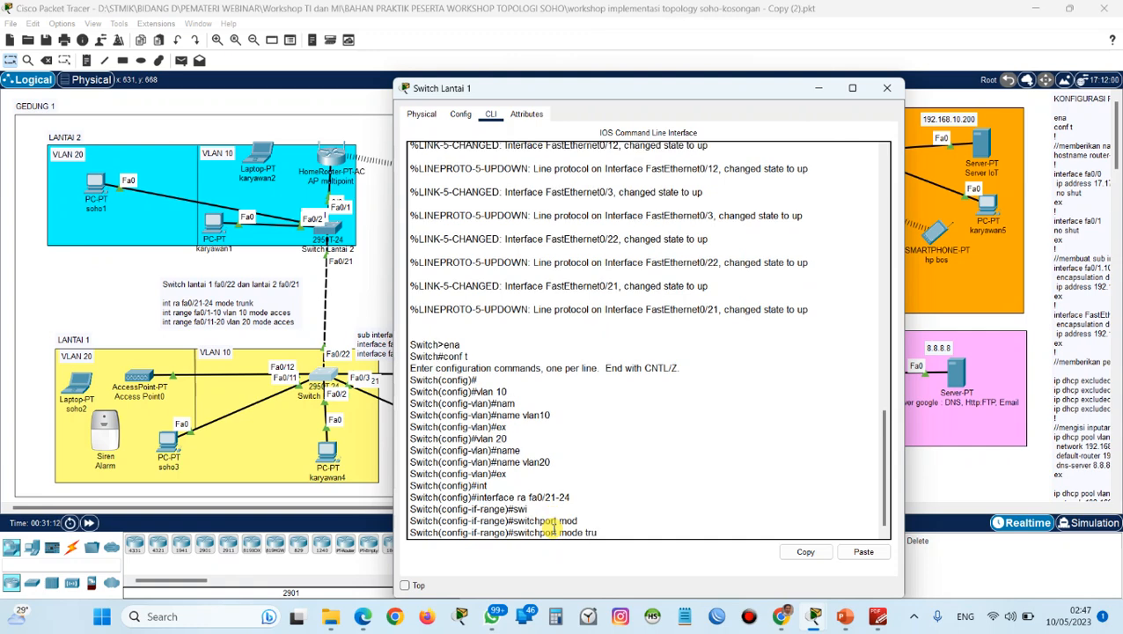
{"action": "key", "text": "Return"}
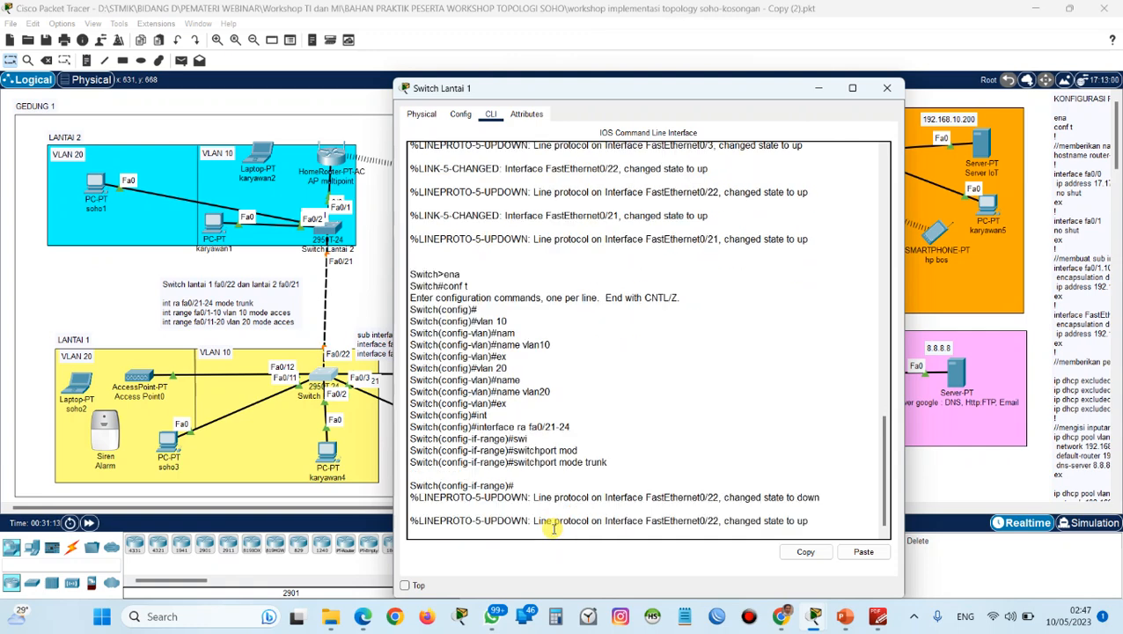
{"action": "key", "text": "Return"}
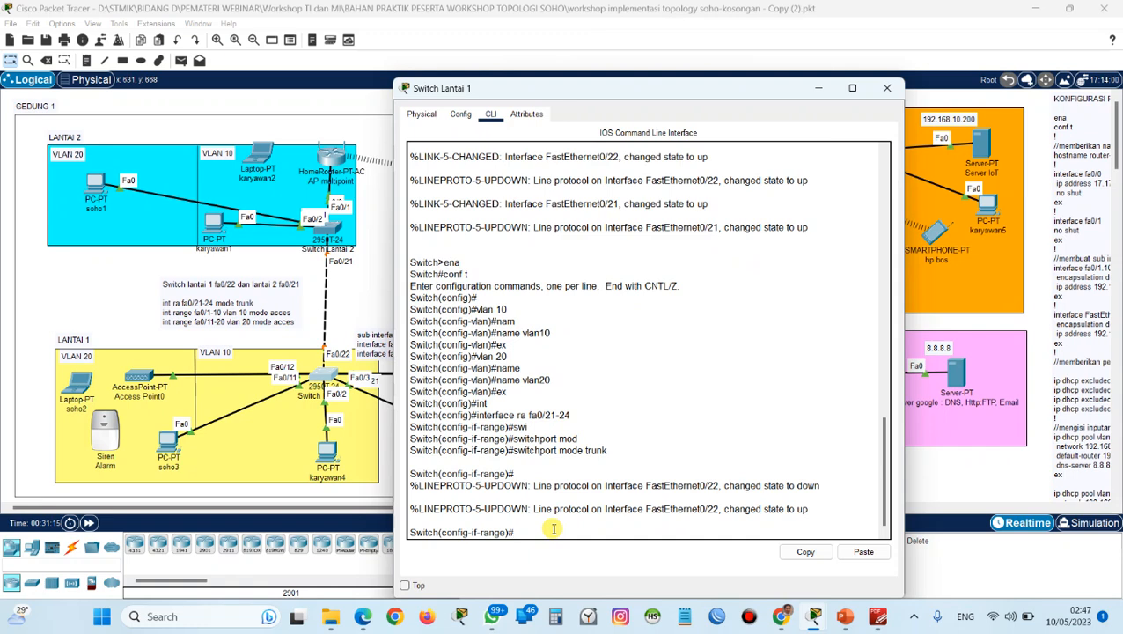
{"action": "type", "text": "ex"}
{"action": "key", "text": "Return"}
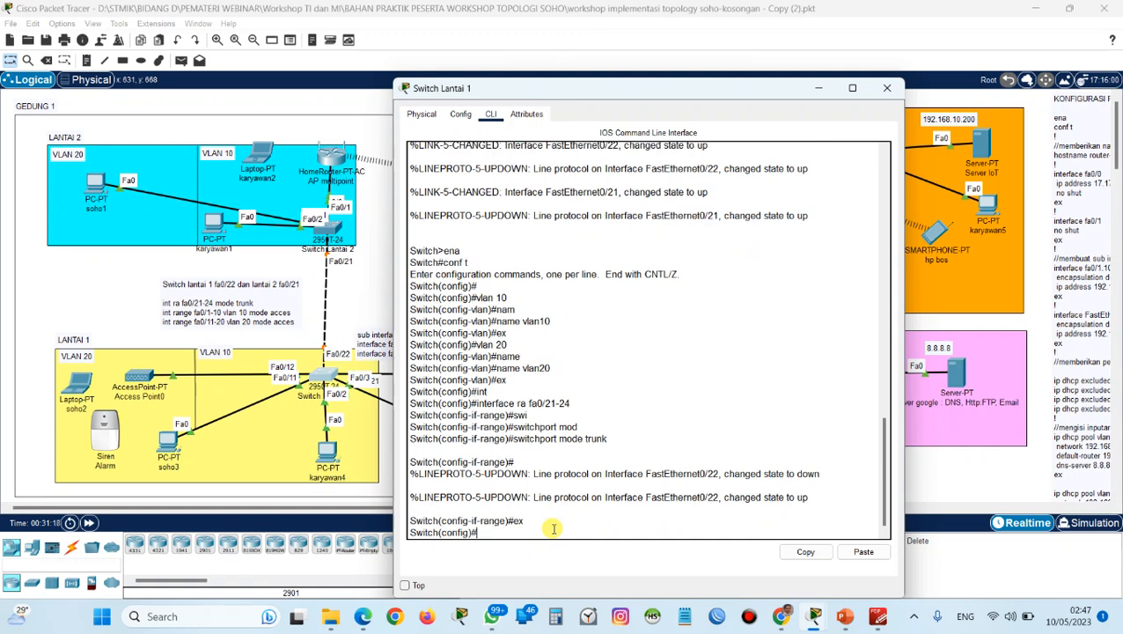
Try to enter the first access port range with the command interface ra fa0/1--10.
{"action": "type", "text": "int"}
{"action": "key", "text": "Tab"}
{"action": "type", "text": "ra fa"}
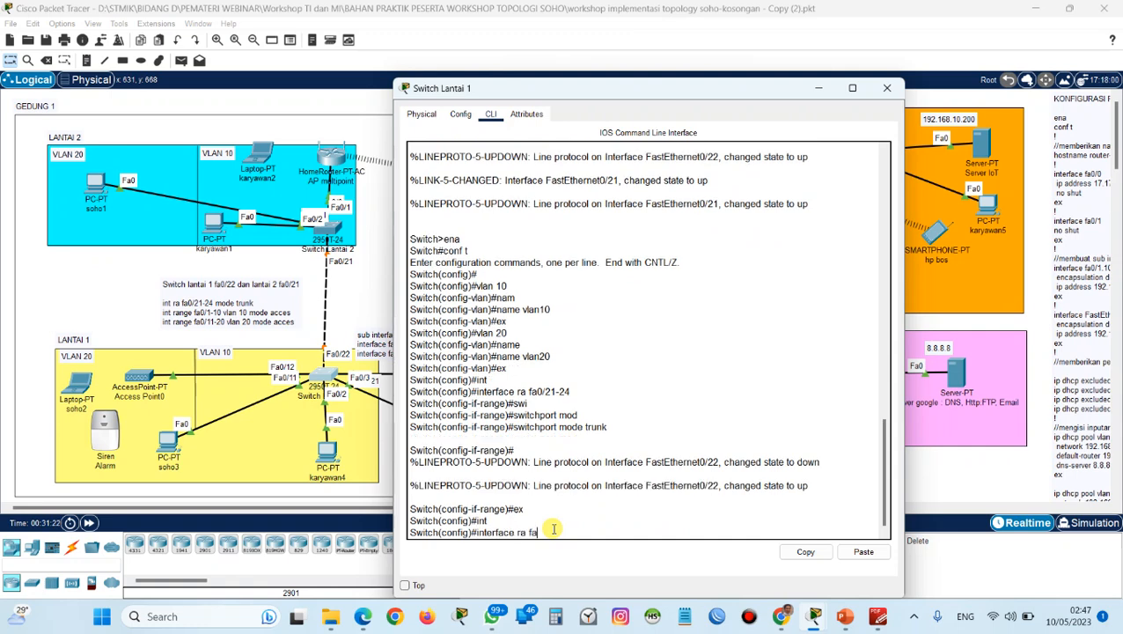
{"action": "type", "text": "0/1--10"}
{"action": "key", "text": "Return"}
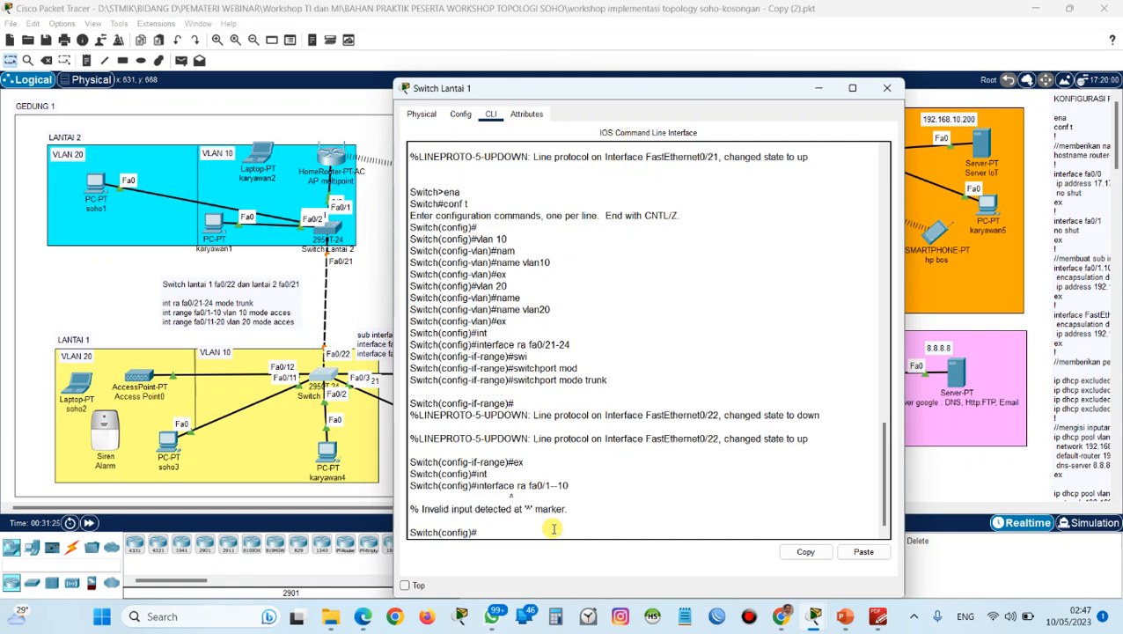
Reuse the previous range command, corrected to interface ra fa0/1-10, to enter configuration of that port range.
{"action": "key", "text": "Up"}
{"action": "key", "text": "BackSpace"}
{"action": "key", "text": "BackSpace"}
{"action": "key", "text": "BackSpace"}
{"action": "key", "text": "BackSpace"}
{"action": "key", "text": "BackSpace"}
{"action": "key", "text": "BackSpace"}
{"action": "key", "text": "BackSpace"}
{"action": "key", "text": "BackSpace"}
{"action": "key", "text": "BackSpace"}
{"action": "key", "text": "BackSpace"}
{"action": "type", "text": "fa0/1-10"}
{"action": "key", "text": "Return"}
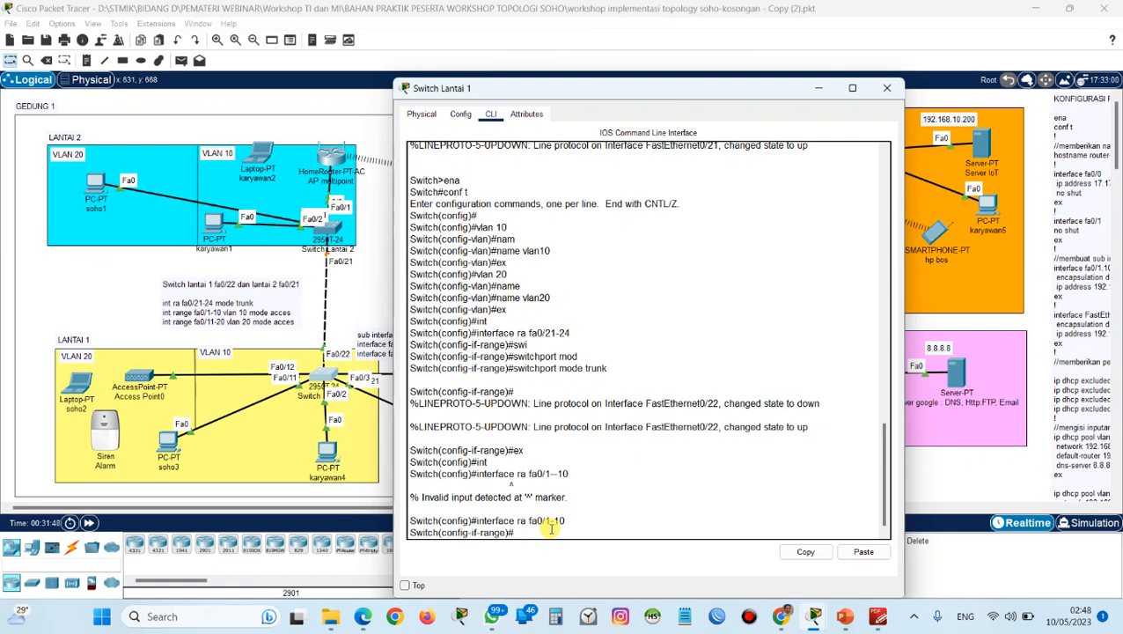
Assign ports fa0/1-10 to VLAN 10 with switchport access vlan 10.
{"action": "type", "text": "swi"}
{"action": "key", "text": "Tab"}
{"action": "type", "text": "v"}
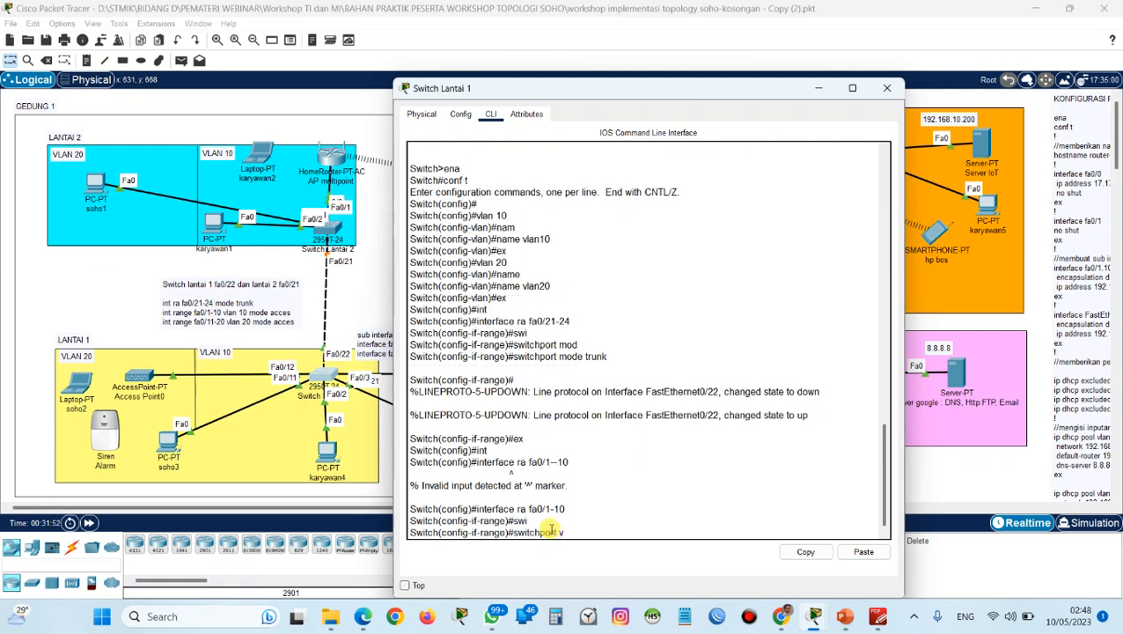
{"action": "key", "text": "BackSpace"}
{"action": "type", "text": "ac"}
{"action": "key", "text": "Tab"}
{"action": "type", "text": "vlan"}
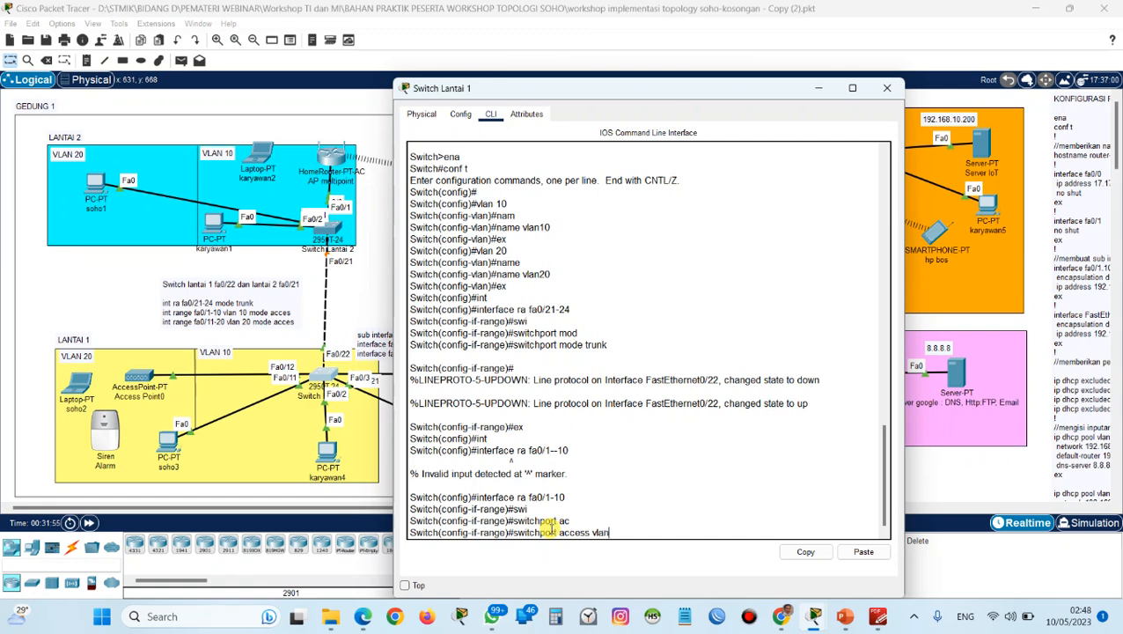
{"action": "type", "text": " 10"}
{"action": "key", "text": "Return"}
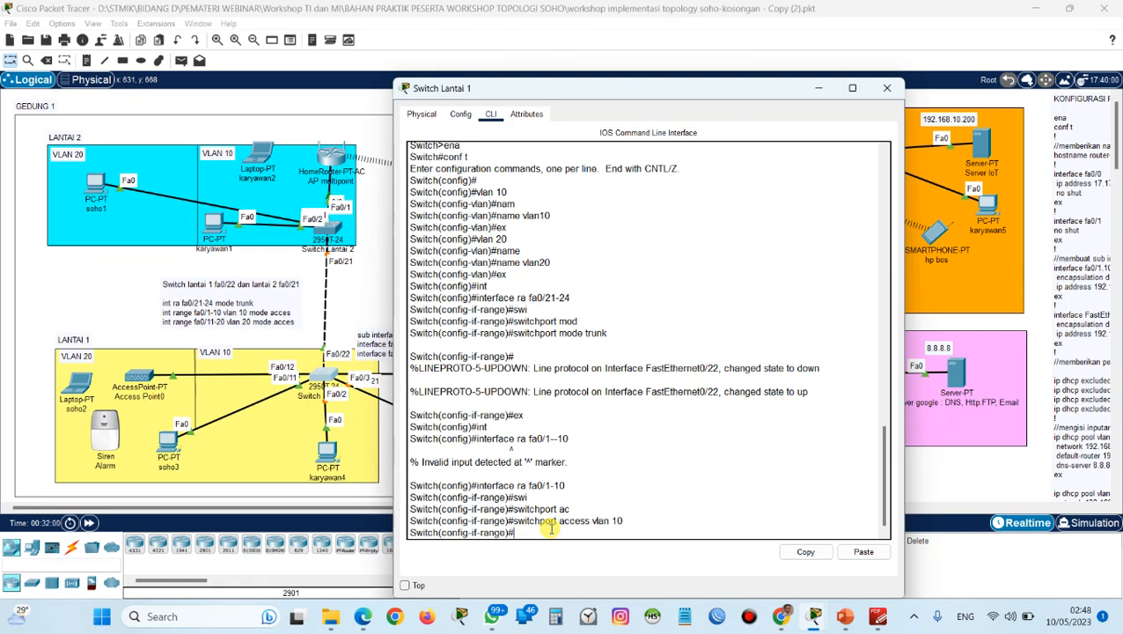
Set ports fa0/1-10 to access mode with switchport mode access, and exit the range configuration.
{"action": "type", "text": "swi"}
{"action": "key", "text": "Tab"}
{"action": "type", "text": "mod"}
{"action": "key", "text": "Tab"}
{"action": "type", "text": "acc"}
{"action": "key", "text": "Tab"}
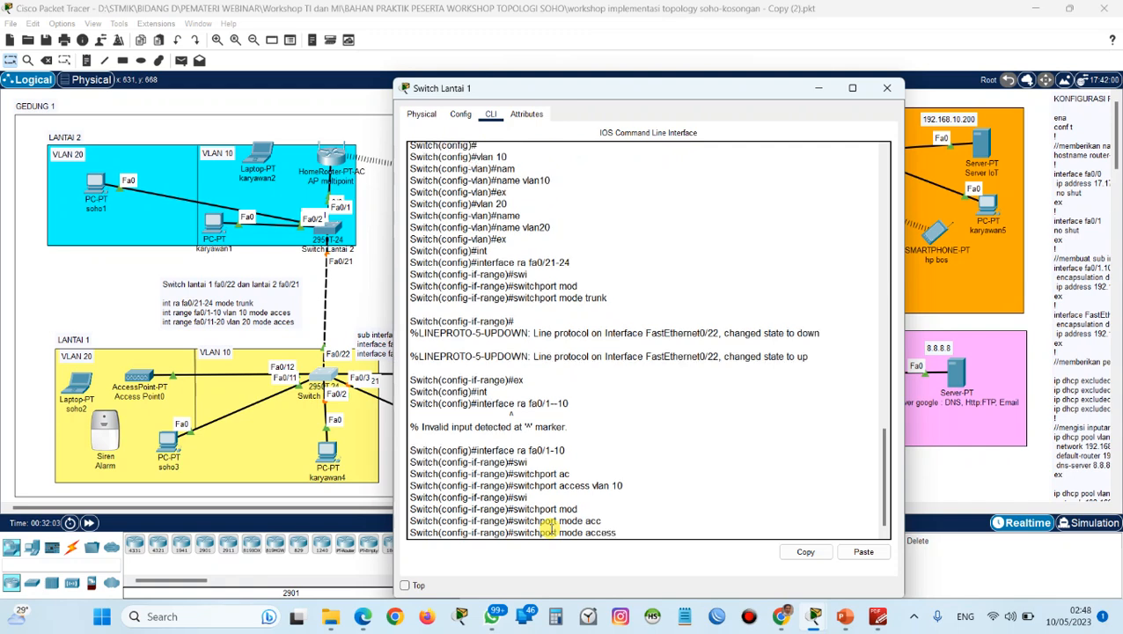
{"action": "key", "text": "Return"}
{"action": "key", "text": "Return"}
{"action": "type", "text": "ex"}
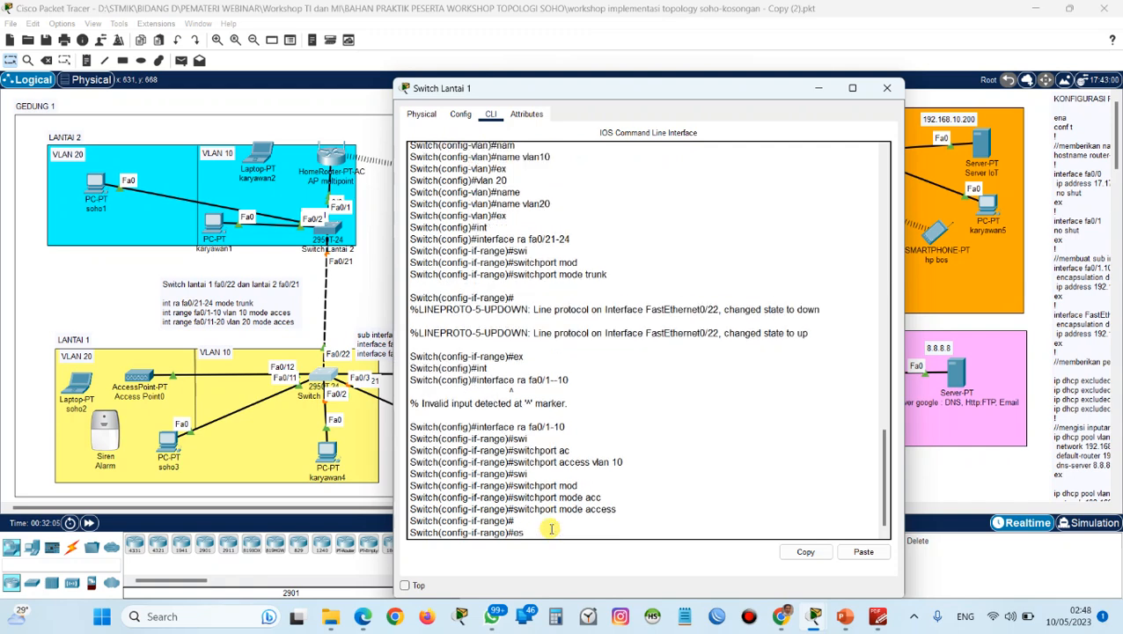
{"action": "key", "text": "Return"}
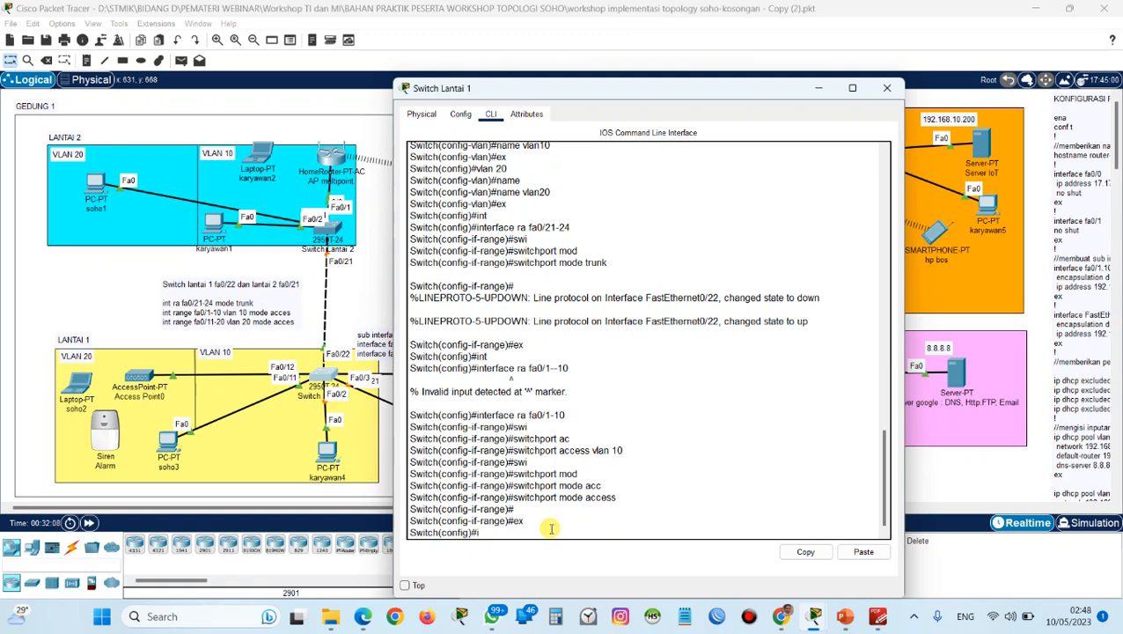
Enter configuration of the interface range fa0/11-20 on Switch Lantai 1.
{"action": "type", "text": "int"}
{"action": "key", "text": "Tab"}
{"action": "type", "text": "ra"}
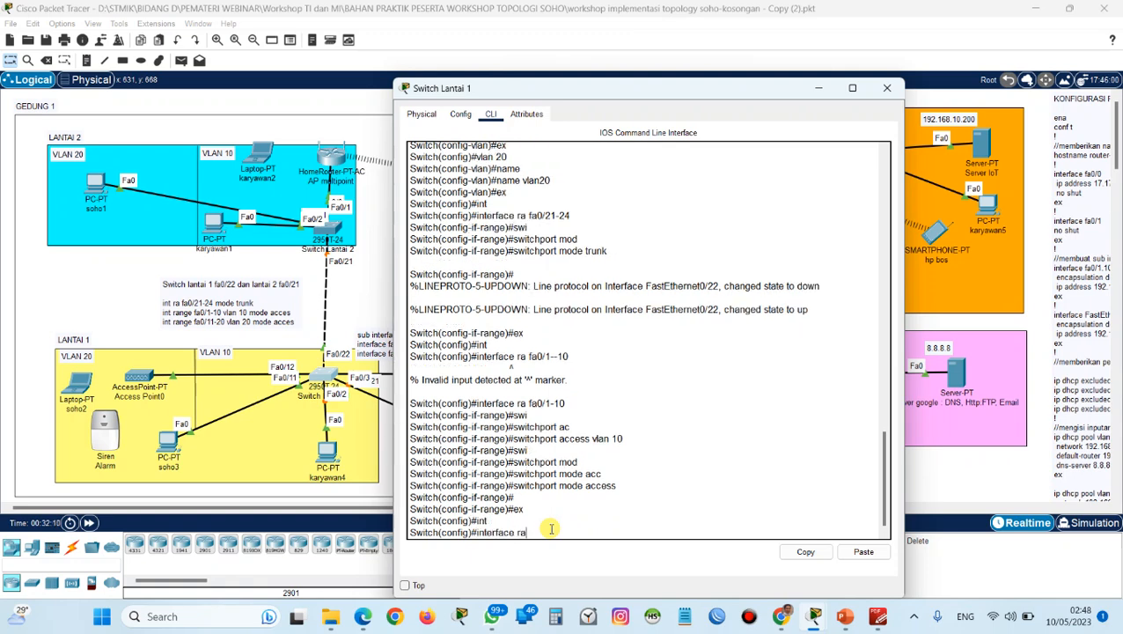
{"action": "type", "text": " fa0/11-20"}
{"action": "key", "text": "Return"}
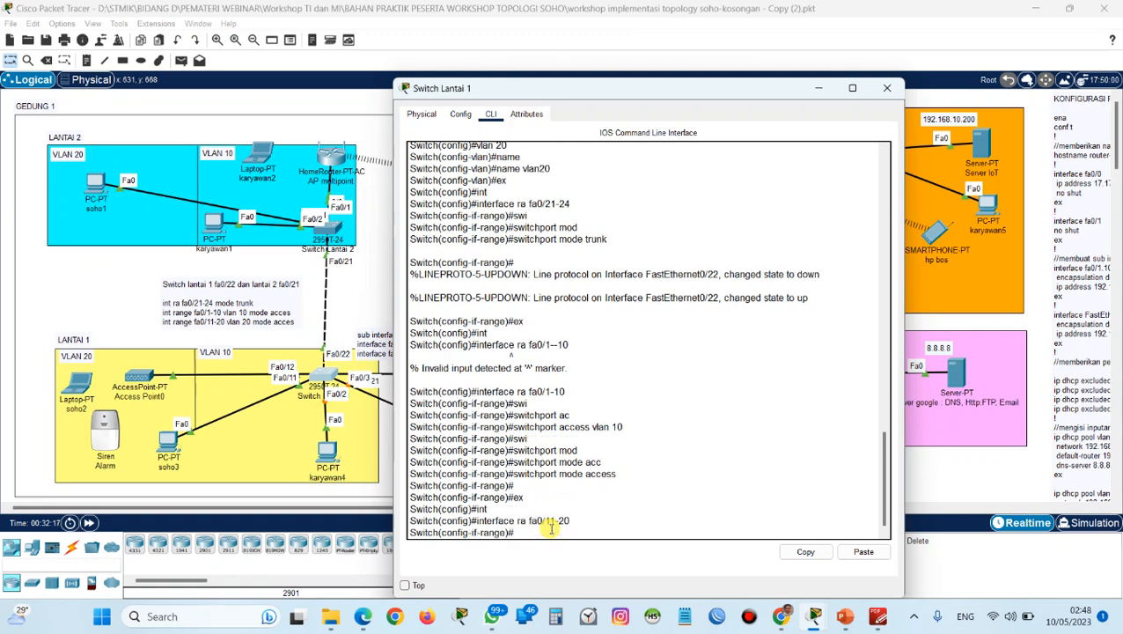
Assign ports fa0/11-20 to VLAN 20 with switchport access vlan 20.
{"action": "type", "text": "sw"}
{"action": "key", "text": "Tab"}
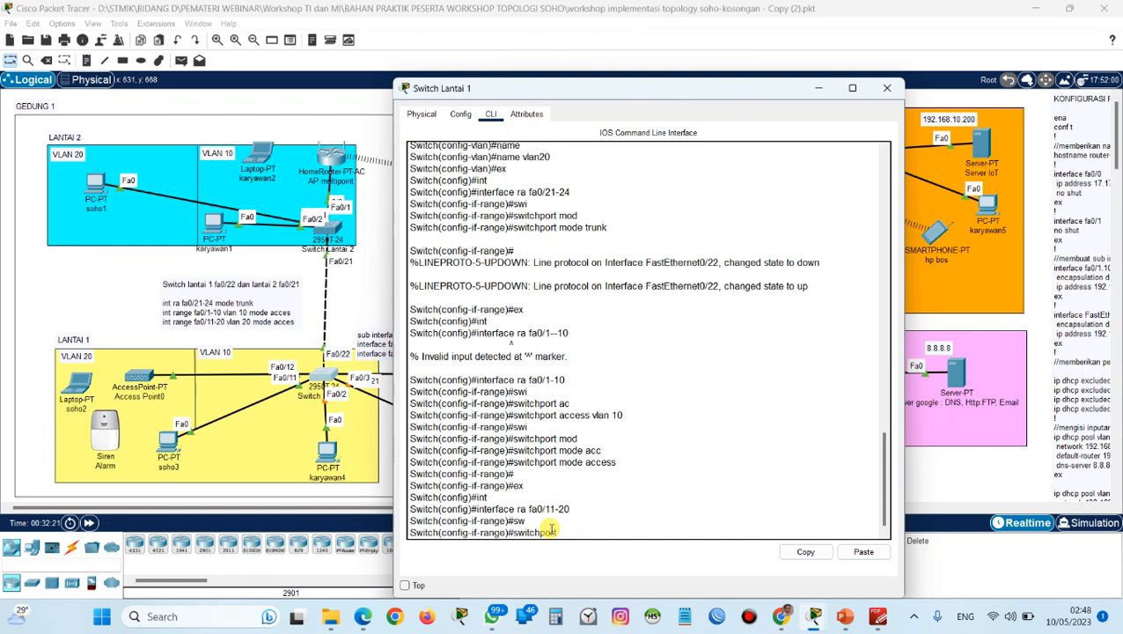
{"action": "type", "text": "ac"}
{"action": "key", "text": "Tab"}
{"action": "type", "text": "vlan"}
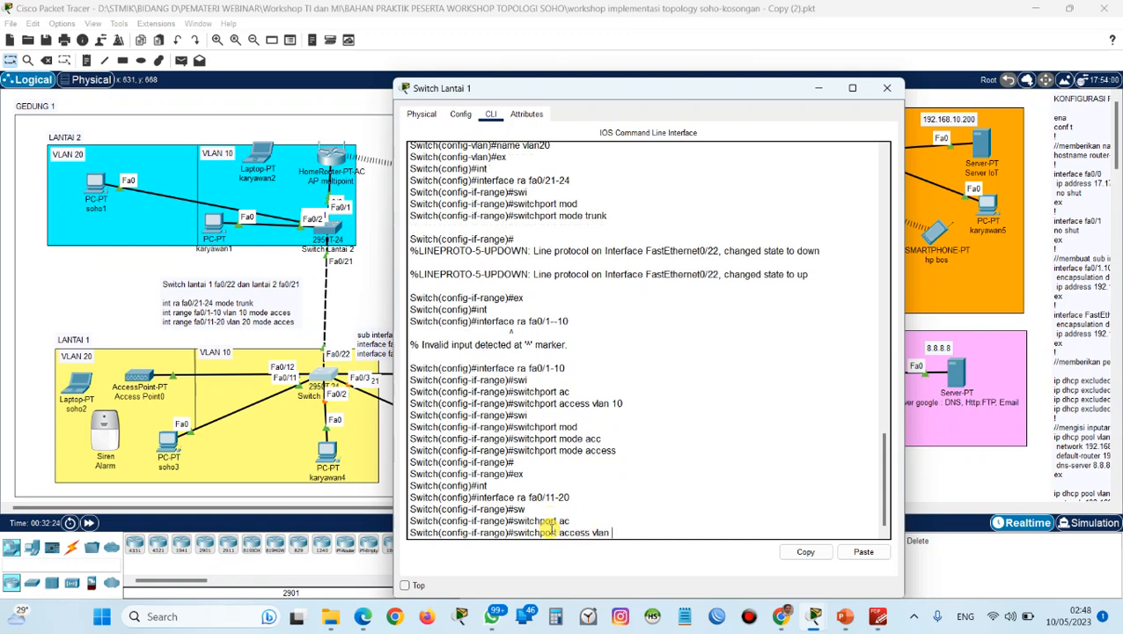
{"action": "type", "text": " 20"}
{"action": "key", "text": "Return"}
Set ports fa0/11-20 to access mode with switchport mode access.
{"action": "type", "text": "sw"}
{"action": "key", "text": "Tab"}
{"action": "type", "text": "mode"}
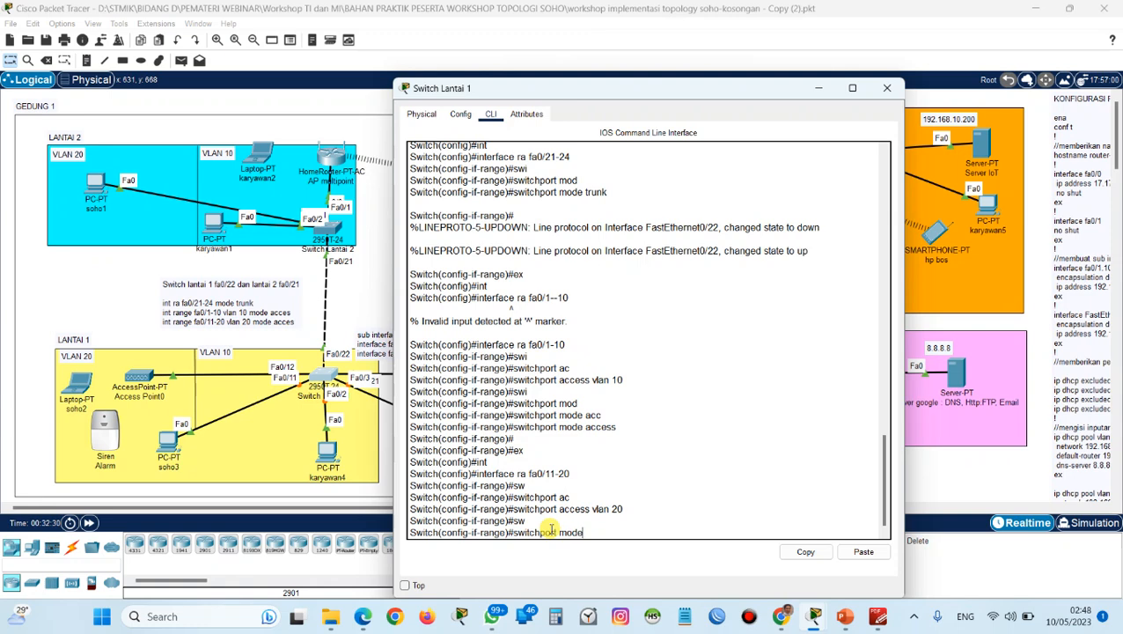
{"action": "key", "text": "Tab"}
{"action": "type", "text": "ac"}
{"action": "key", "text": "Tab"}
{"action": "key", "text": "Return"}
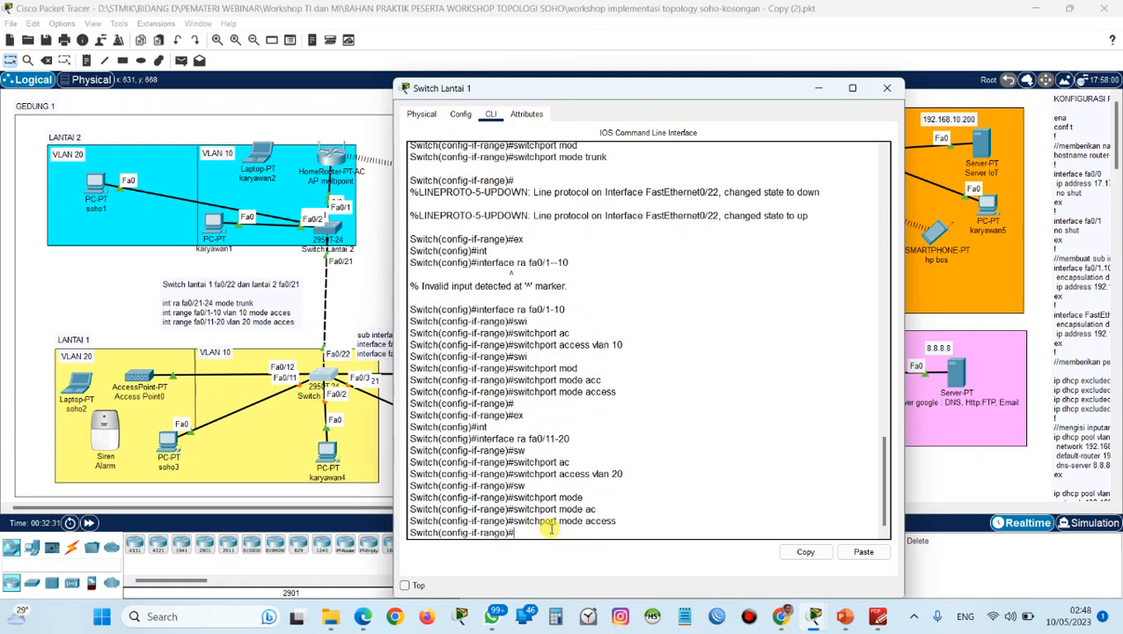
{"action": "key", "text": "Return"}
{"action": "key", "text": "Return"}
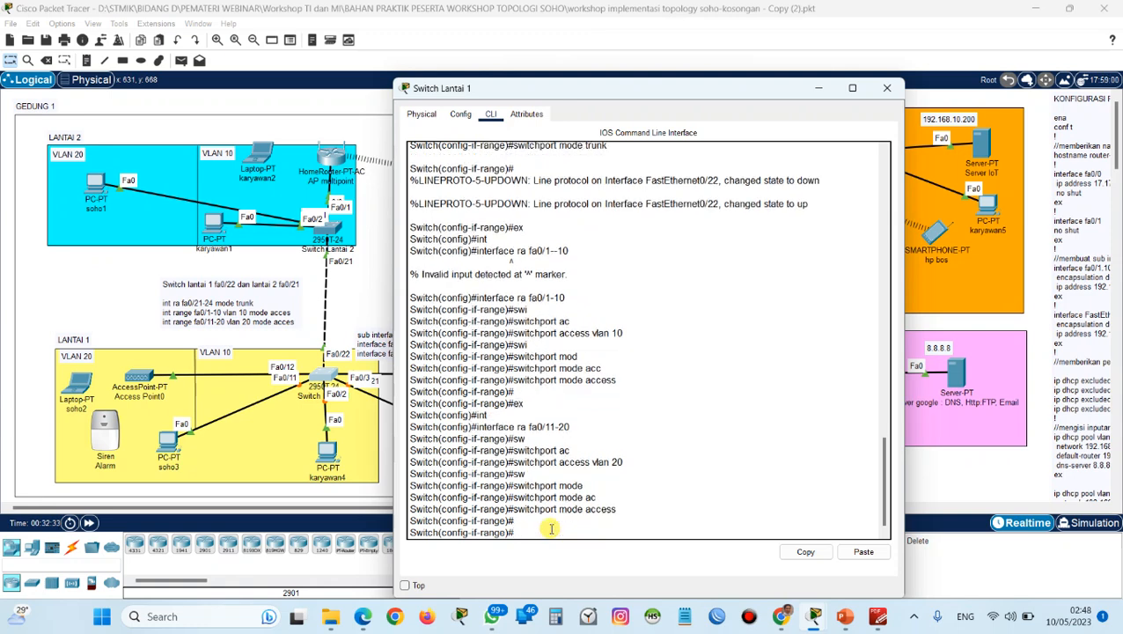
Display the brief VLAN listing on Switch Lantai 1 with do sh vlan br to check the port assignments.
{"action": "type", "text": "do sh v"}
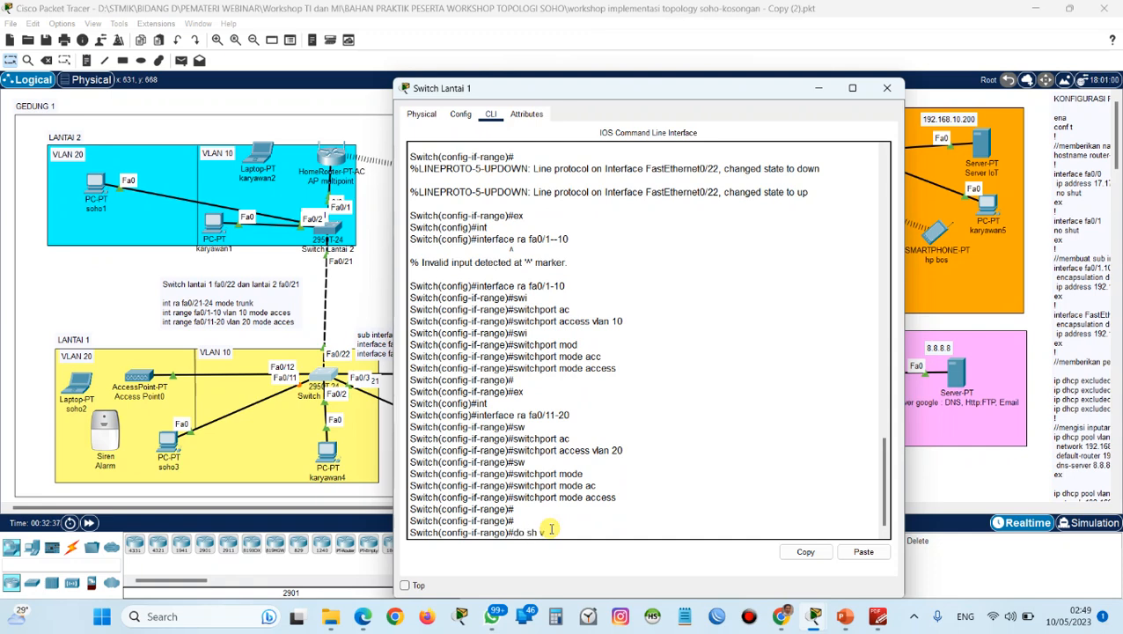
{"action": "type", "text": "lan br"}
{"action": "key", "text": "Return"}
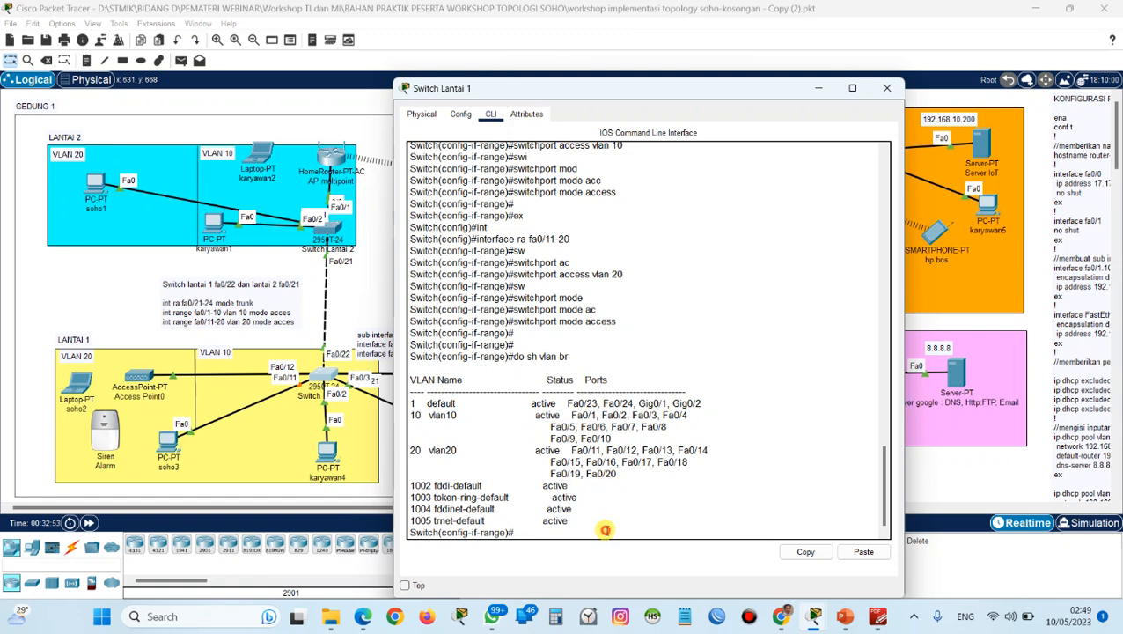
Display Switch Lantai 1's trunk interfaces with do sh int trunk, and close the switch's window.
{"action": "key", "text": "Return"}
{"action": "key", "text": "Return"}
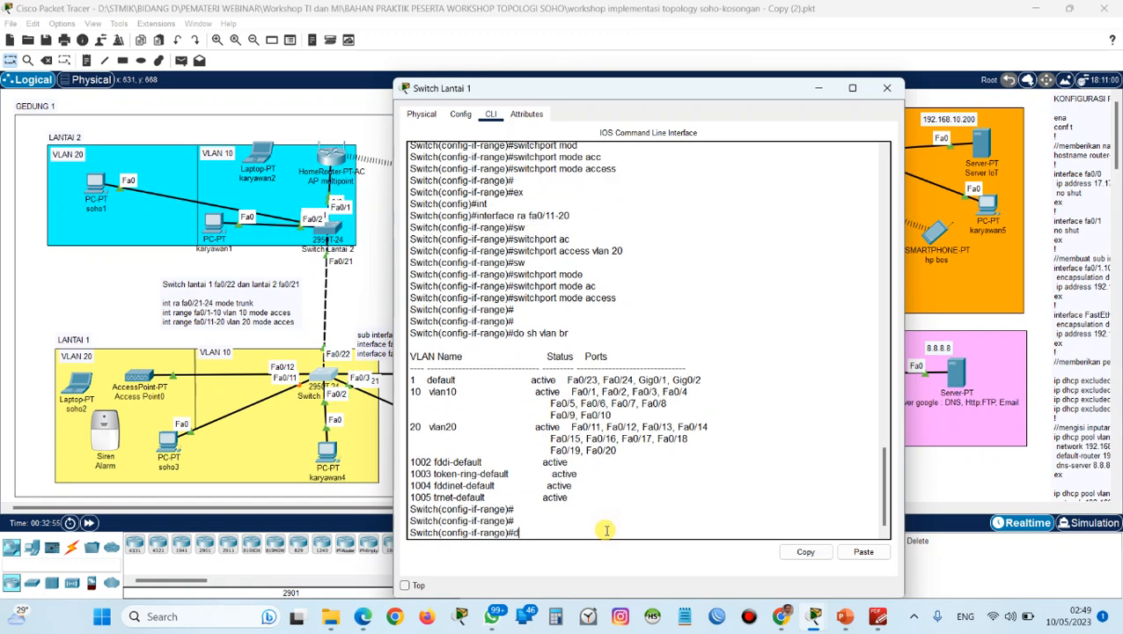
{"action": "type", "text": "do sh int trunk"}
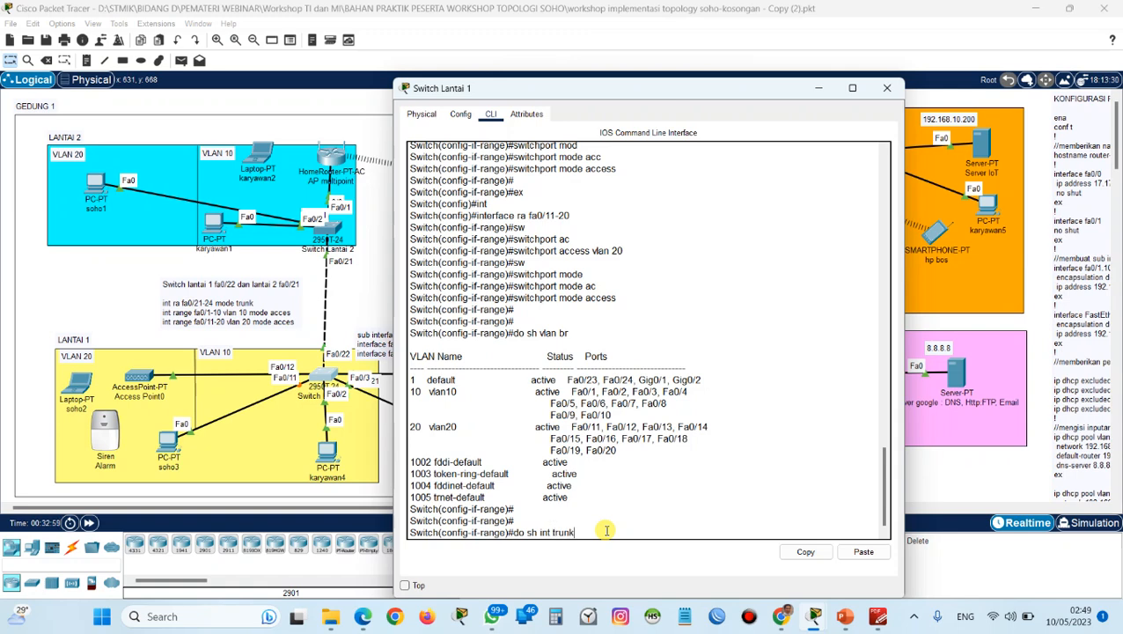
{"action": "key", "text": "Return"}
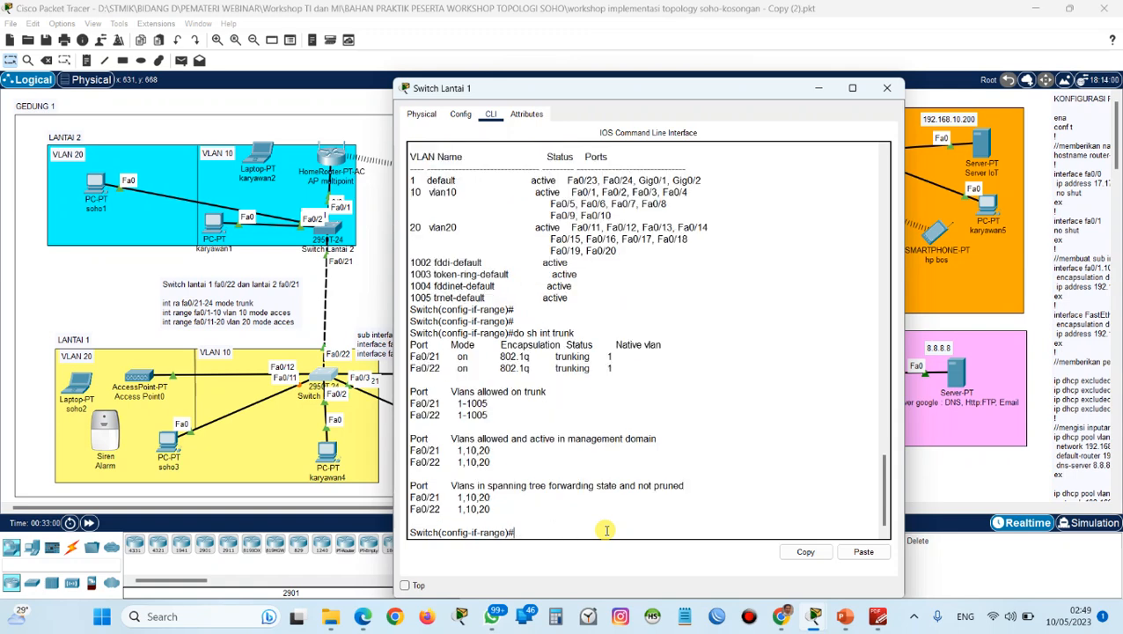
{"action": "type", "text": "s"}
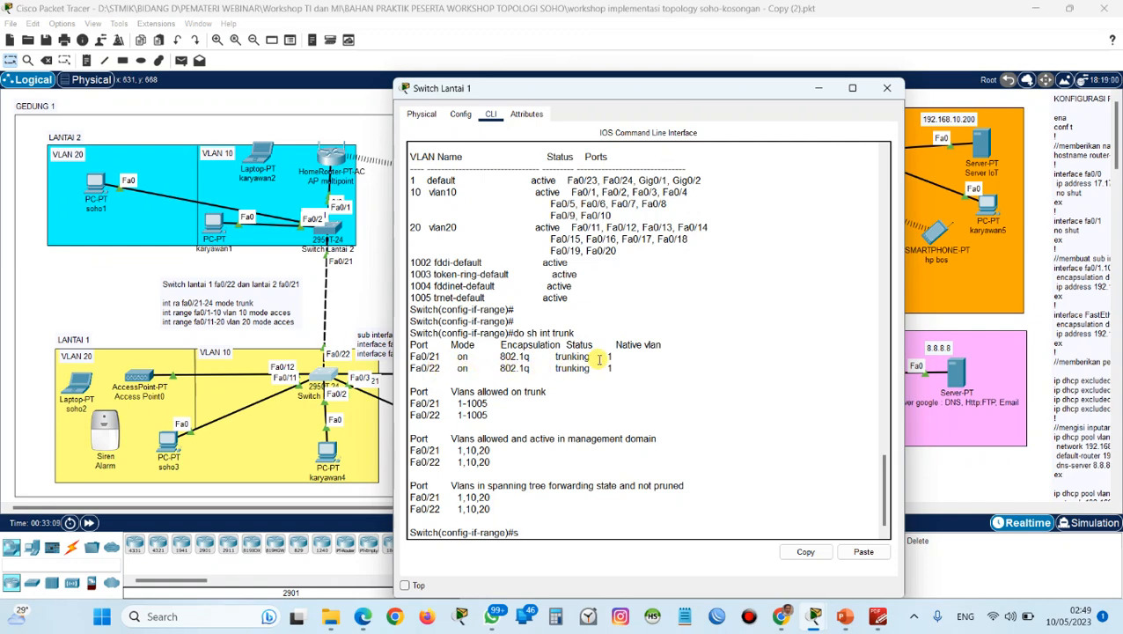
{"action": "left_click", "coordinate": [892, 88]}
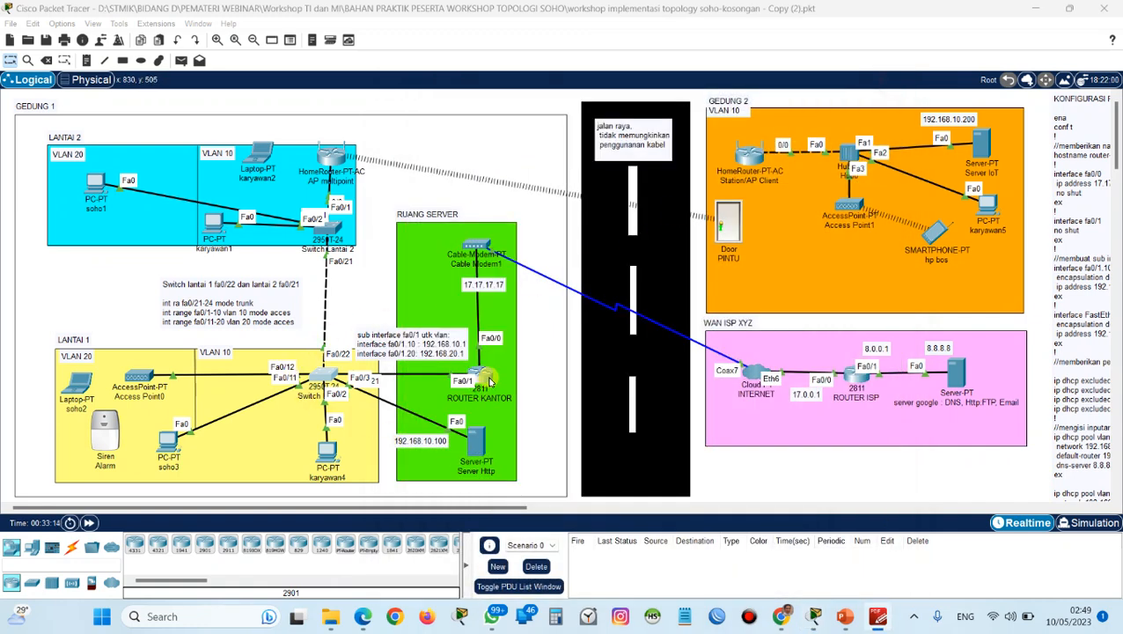
Nudge ROUTER KANTOR slightly in Ruang Server, and check soho3's DHCP address settings.
{"action": "left_click_drag", "start_coordinate": [486, 379], "coordinate": [484, 374]}
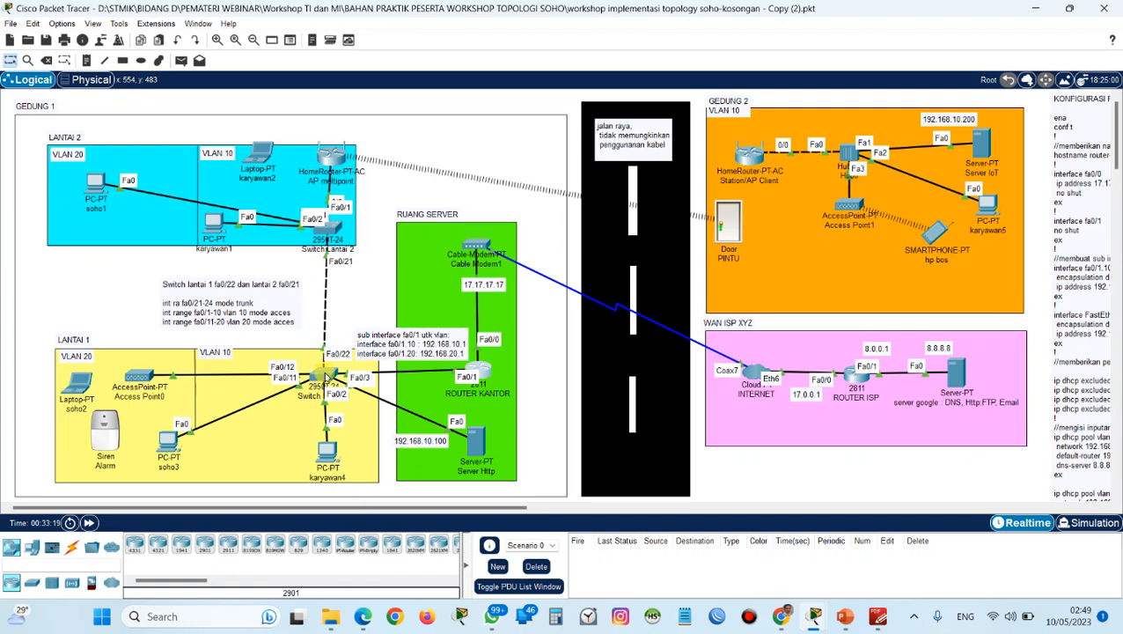
{"action": "left_click", "coordinate": [173, 438]}
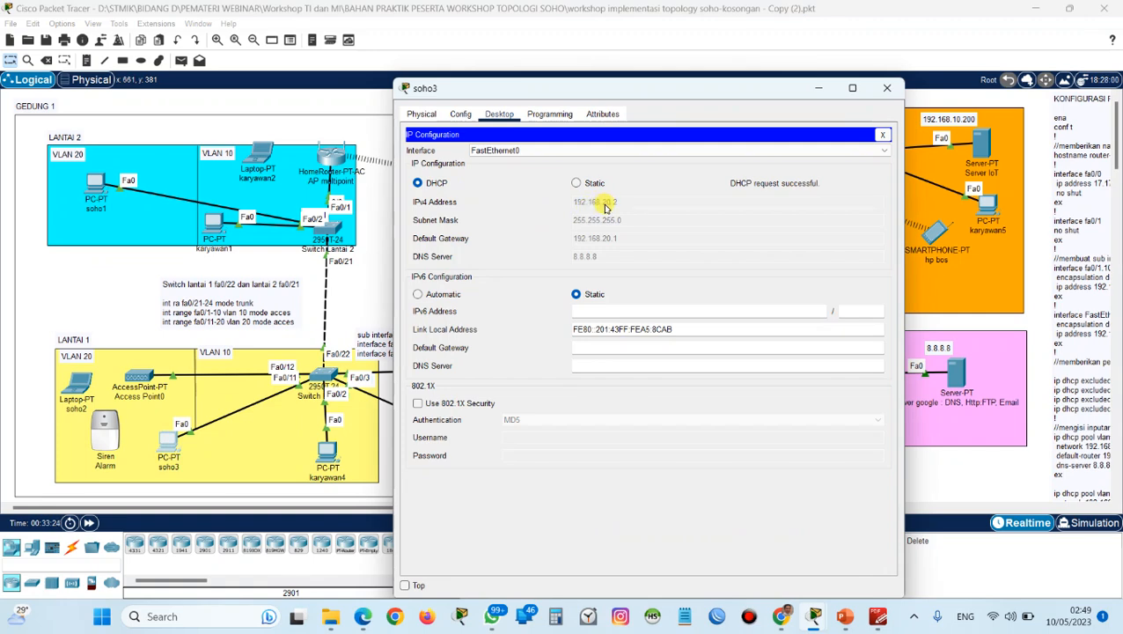
{"action": "left_click", "coordinate": [887, 88]}
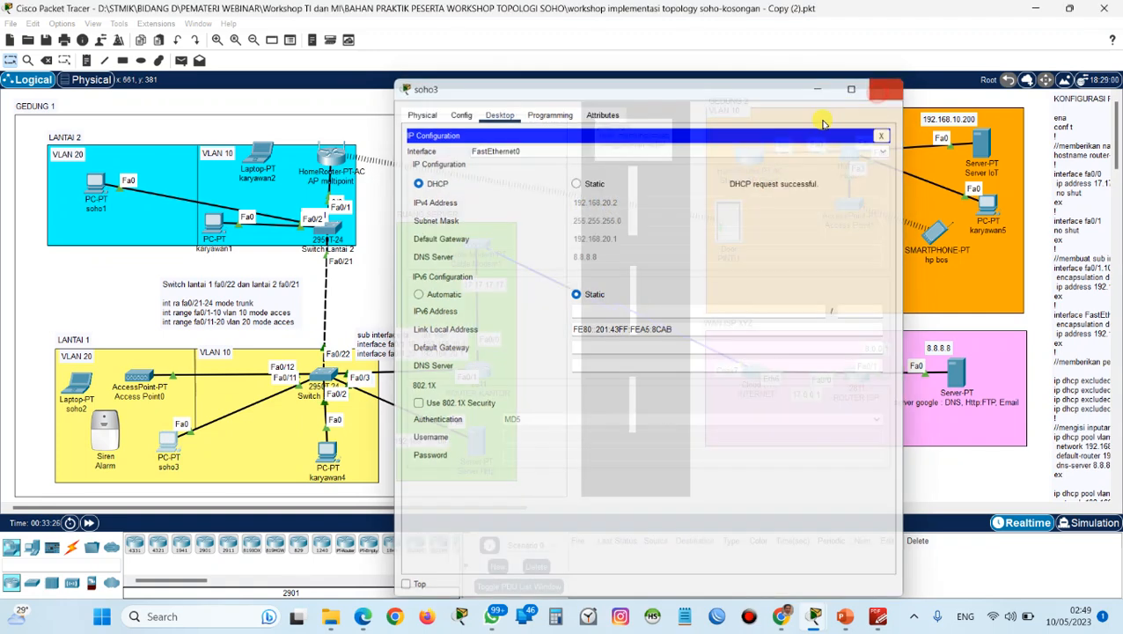
Set karyawan4's IPv4 configuration to DHCP so it requests an address, and close its window.
{"action": "left_click", "coordinate": [317, 454]}
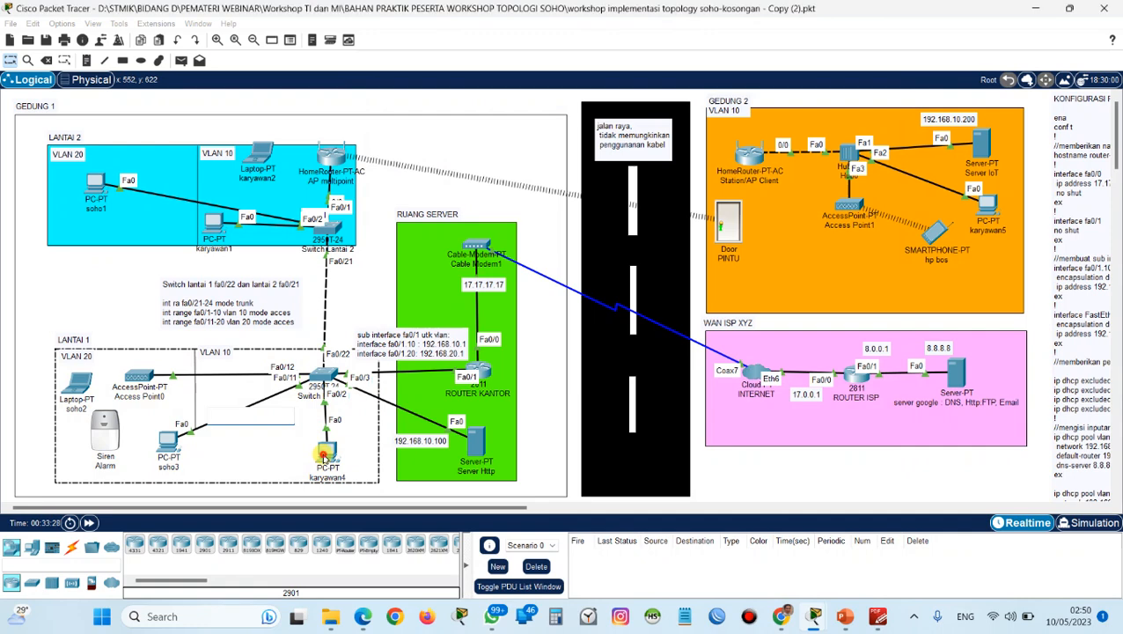
{"action": "left_click", "coordinate": [325, 452]}
{"action": "left_click", "coordinate": [460, 114]}
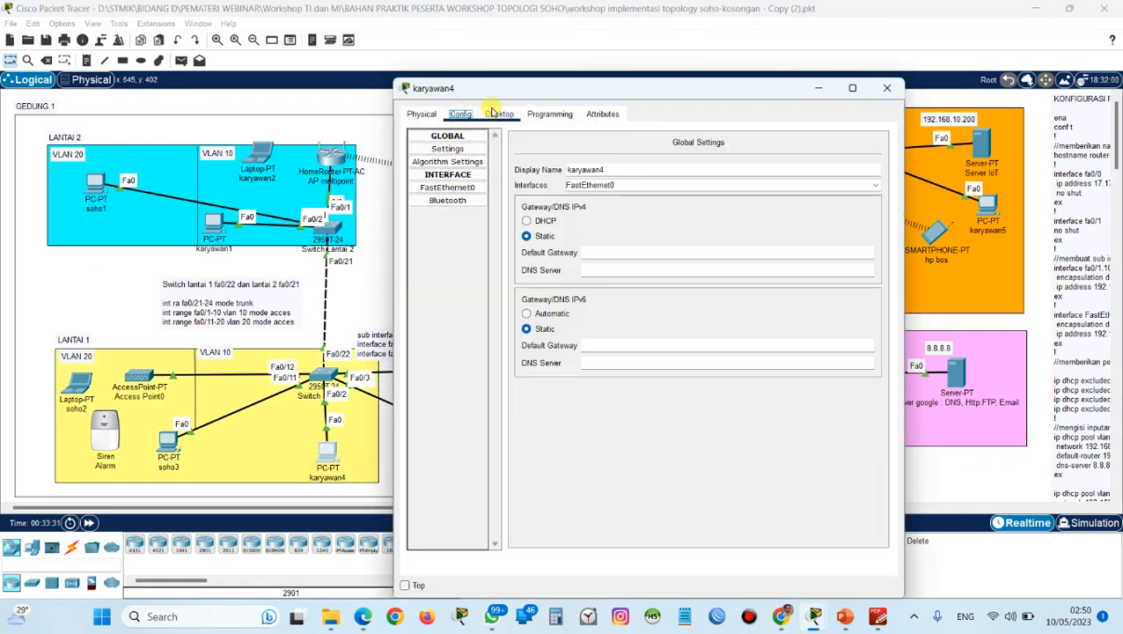
{"action": "left_click", "coordinate": [497, 113]}
{"action": "left_click", "coordinate": [476, 145]}
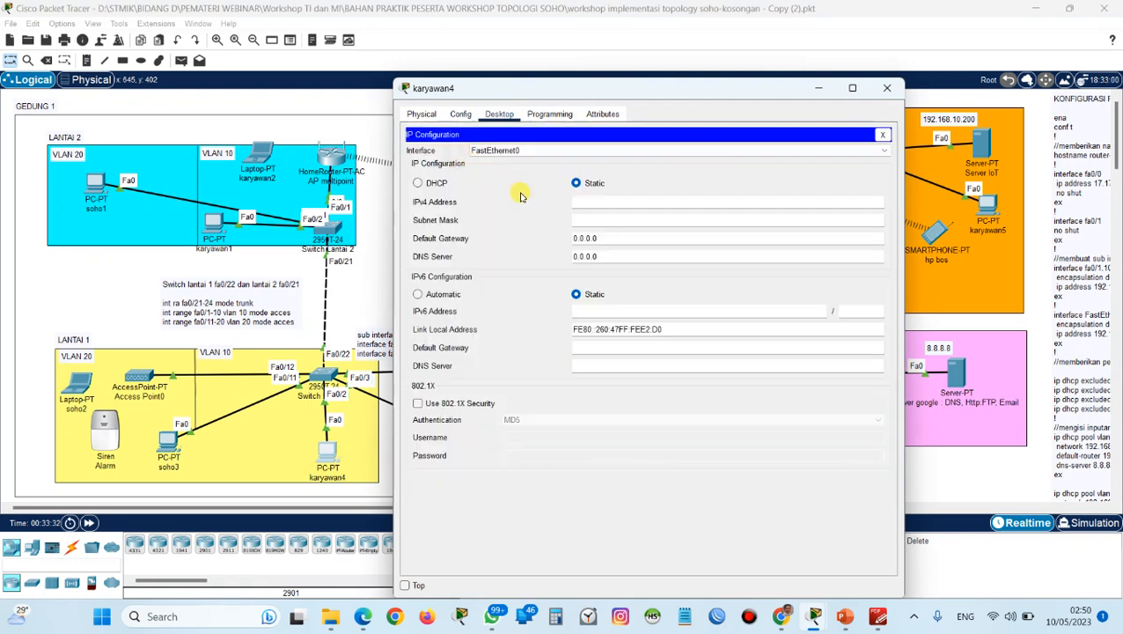
{"action": "left_click", "coordinate": [418, 182]}
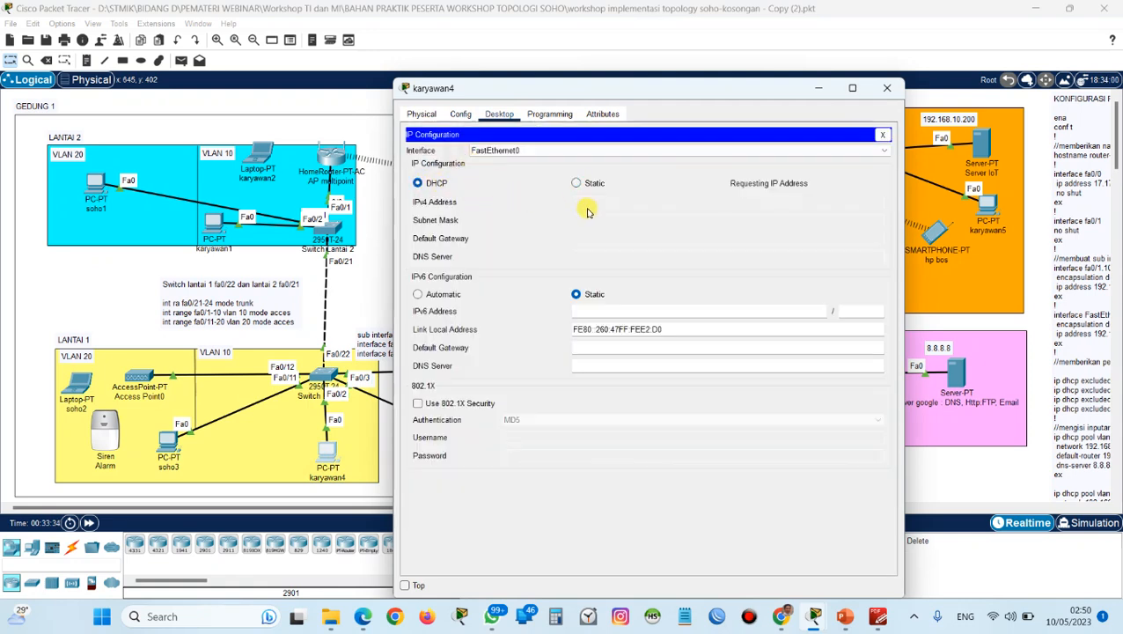
{"action": "left_click", "coordinate": [886, 89]}
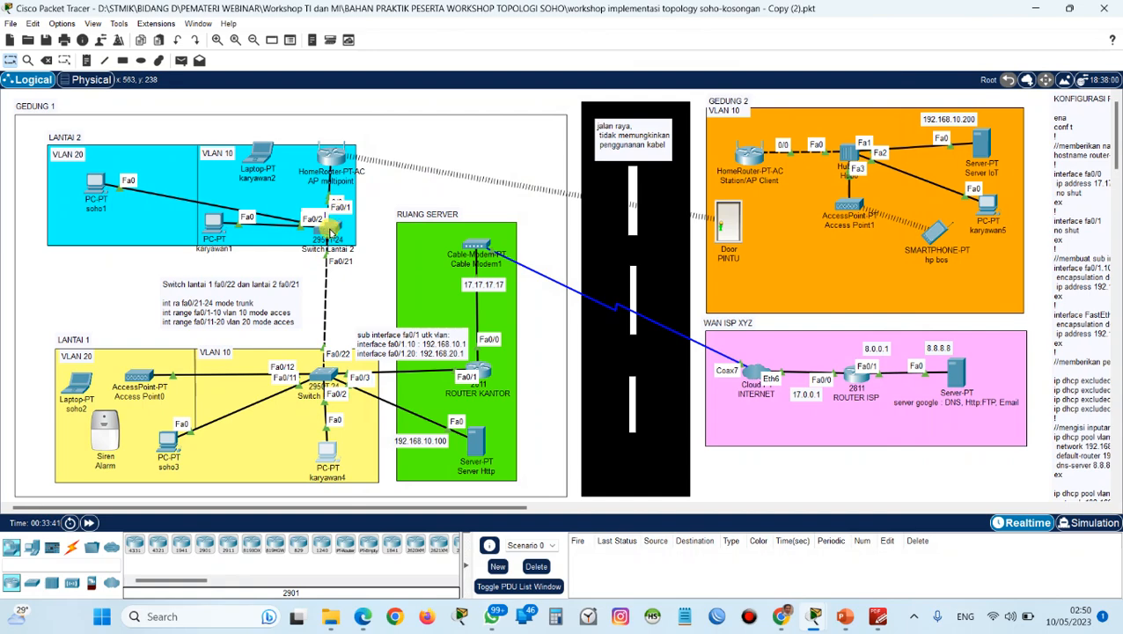
Open Switch Lantai 2's command line and enter global configuration mode with ena and conf t.
{"action": "left_click", "coordinate": [330, 230]}
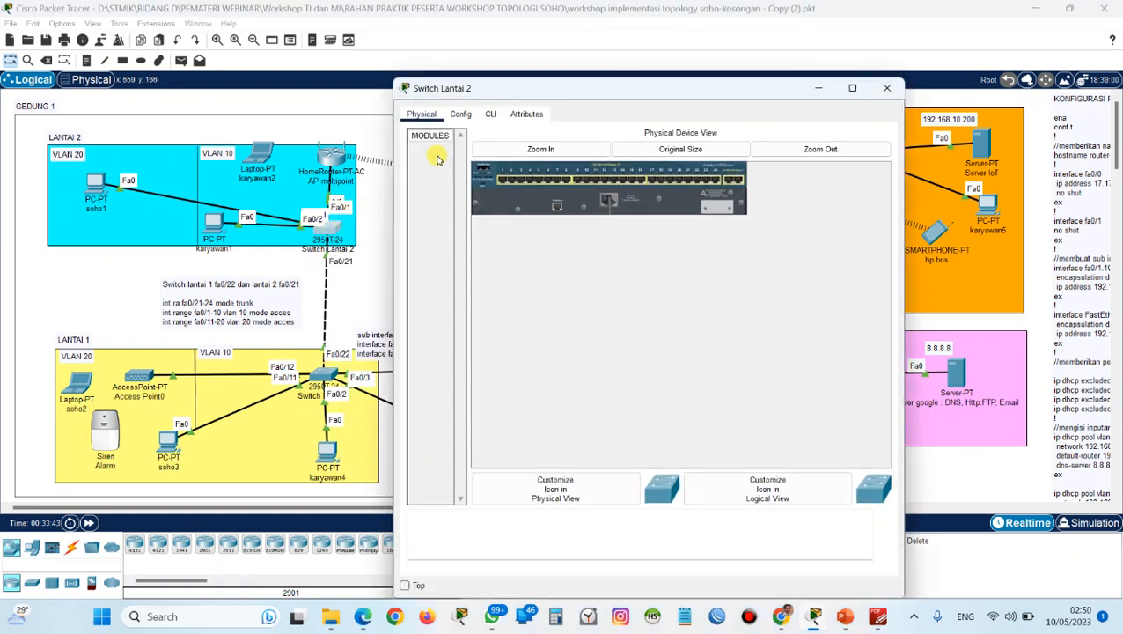
{"action": "left_click", "coordinate": [490, 113]}
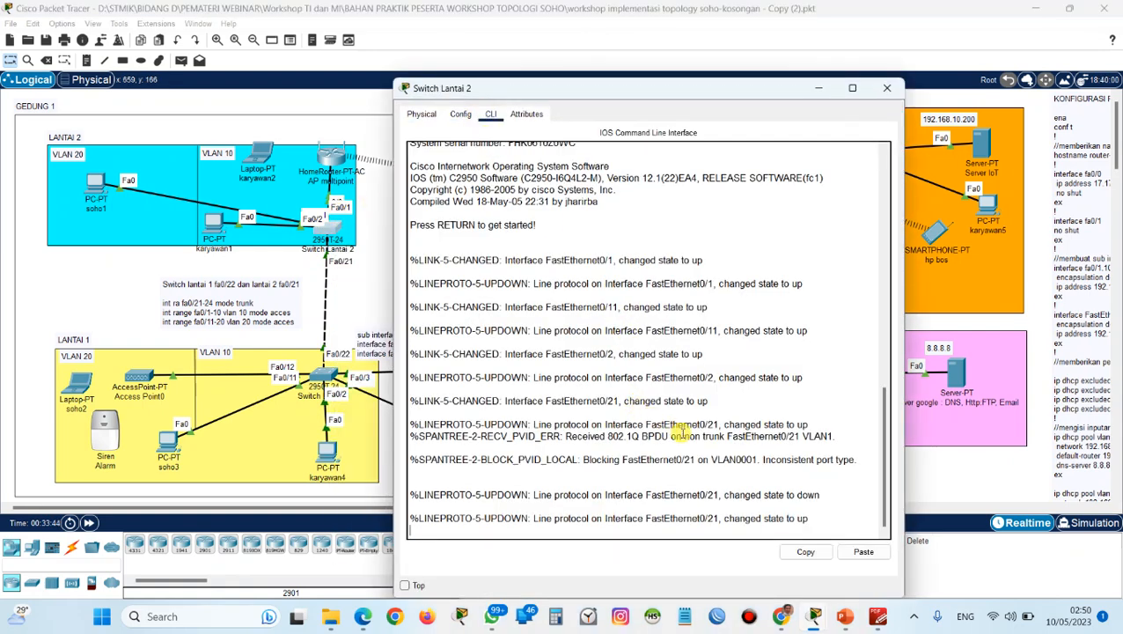
{"action": "key", "text": "Return"}
{"action": "key", "text": "Return"}
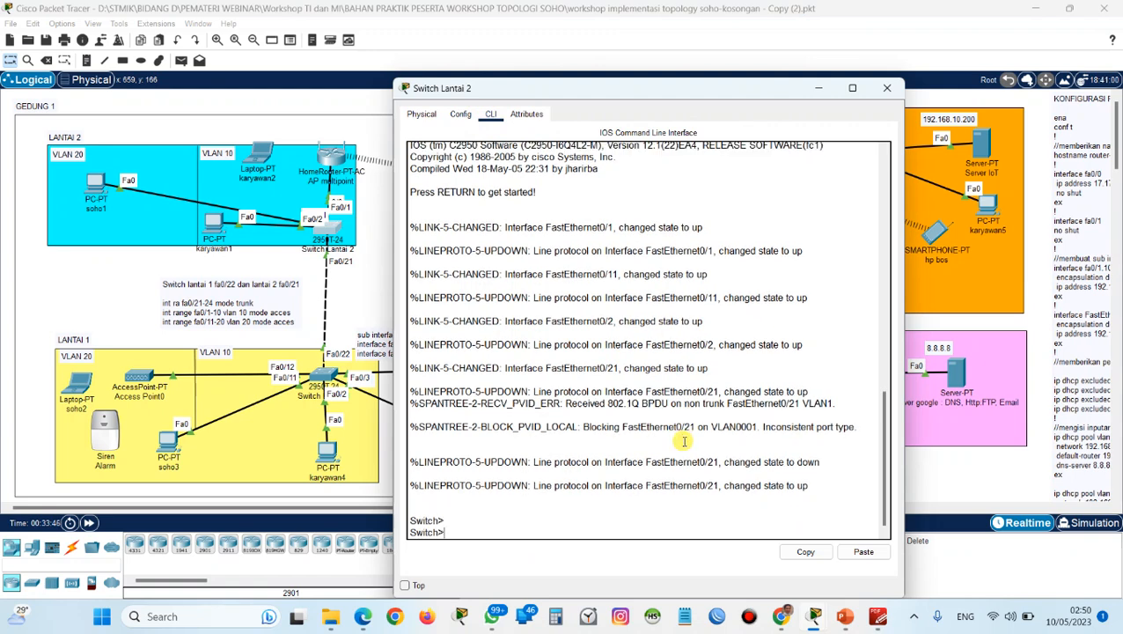
{"action": "type", "text": "ena"}
{"action": "key", "text": "Return"}
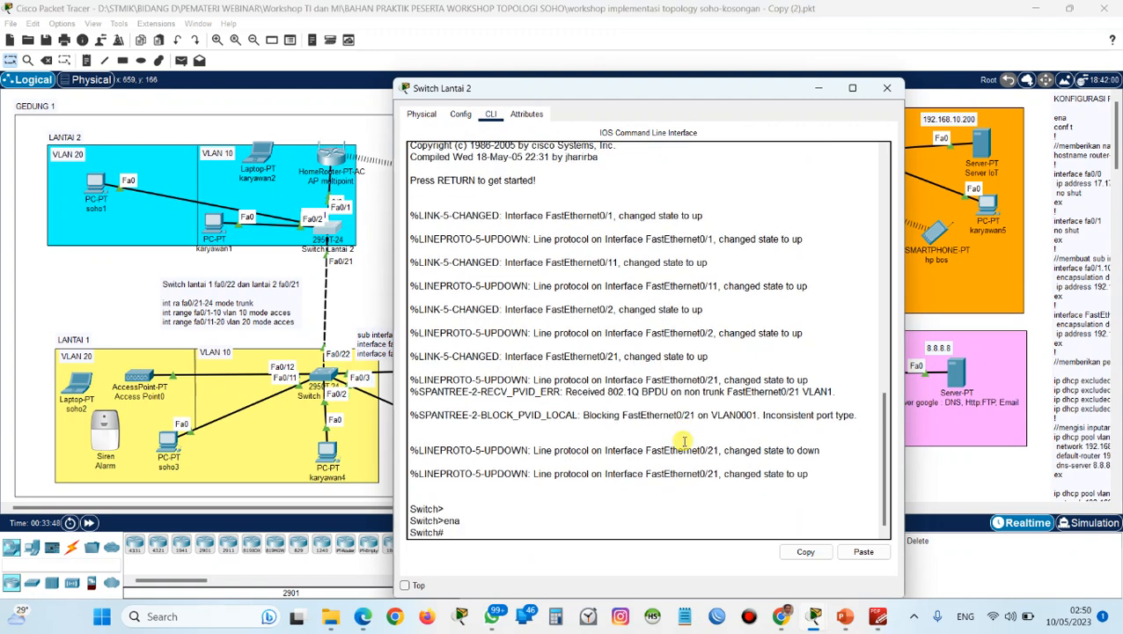
{"action": "type", "text": "conf t"}
{"action": "key", "text": "Return"}
{"action": "key", "text": "Return"}
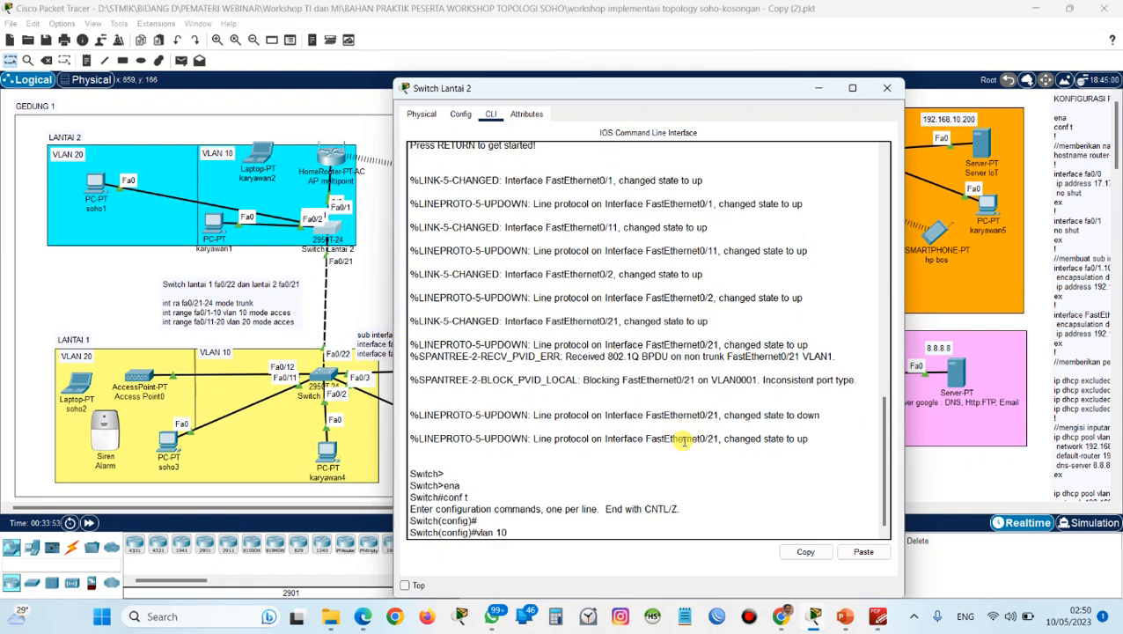
Create VLAN 10 on Switch Lantai 2 with the name vlan10, and exit the VLAN configuration.
{"action": "type", "text": "vlan 10"}
{"action": "key", "text": "Return"}
{"action": "type", "text": "nam"}
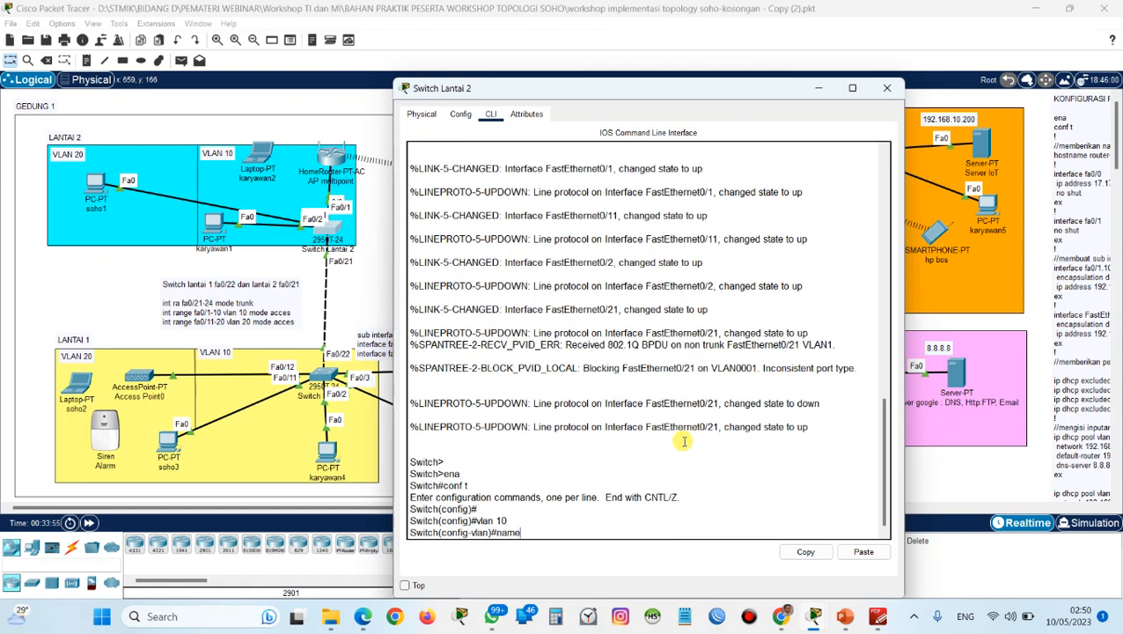
{"action": "type", "text": "e"}
{"action": "key", "text": "Return"}
{"action": "type", "text": "name vlan10"}
{"action": "key", "text": "Return"}
{"action": "type", "text": "ex"}
{"action": "key", "text": "Return"}
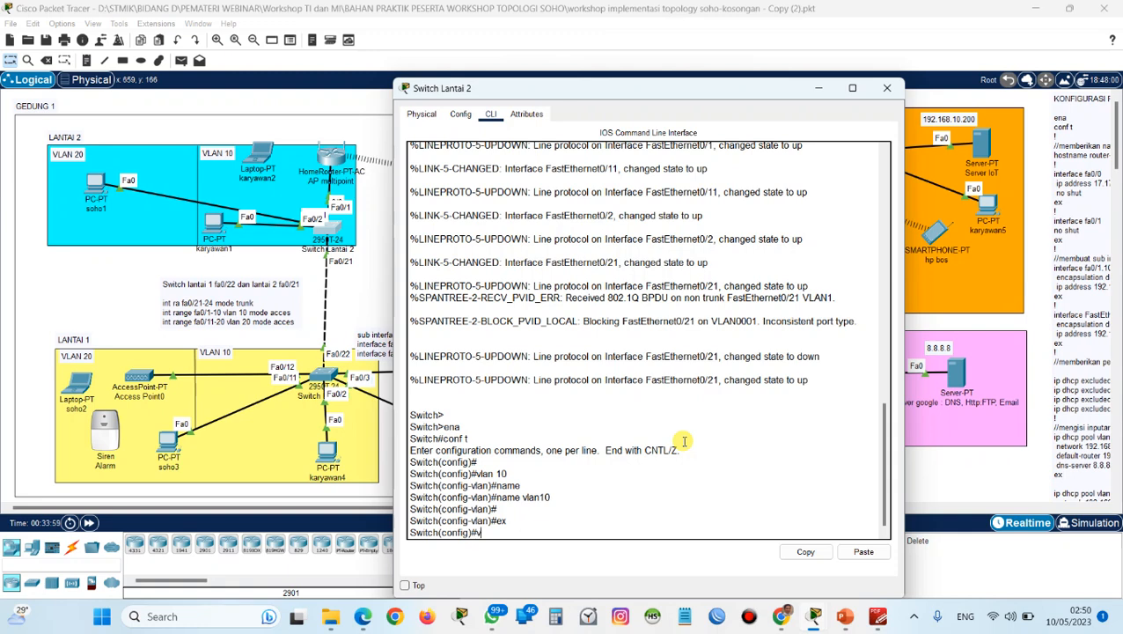
Create VLAN 20 on Switch Lantai 2 with the name vlan20, and exit the VLAN configuration.
{"action": "type", "text": "vlan 20"}
{"action": "key", "text": "Return"}
{"action": "type", "text": "name"}
{"action": "key", "text": "Return"}
{"action": "type", "text": "name vlan"}
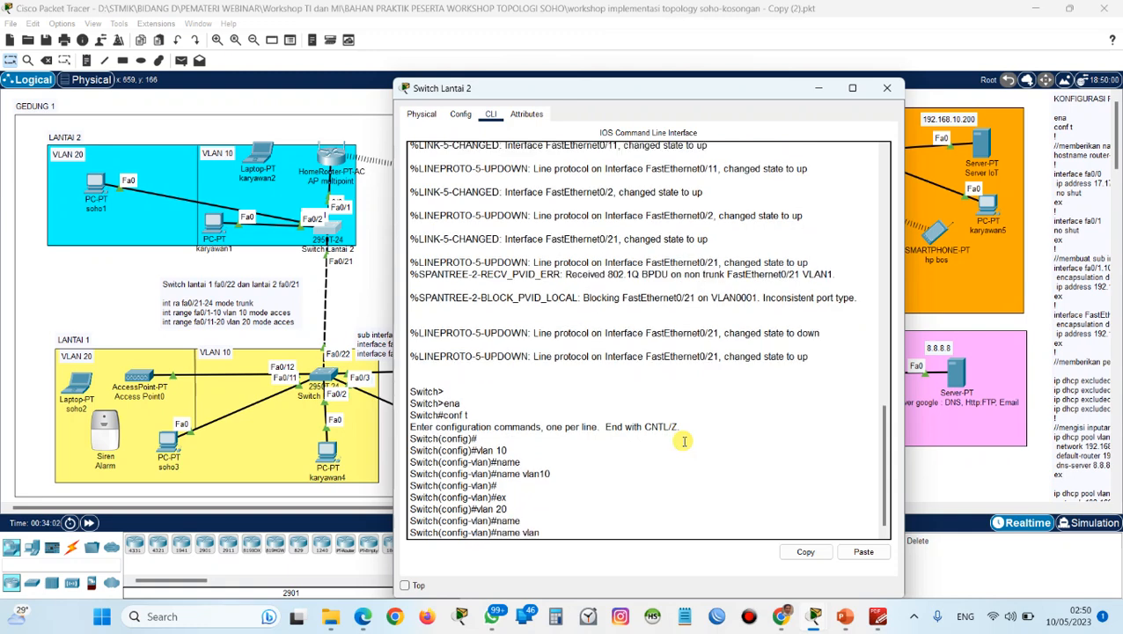
{"action": "type", "text": "20"}
{"action": "key", "text": "Return"}
{"action": "key", "text": "Return"}
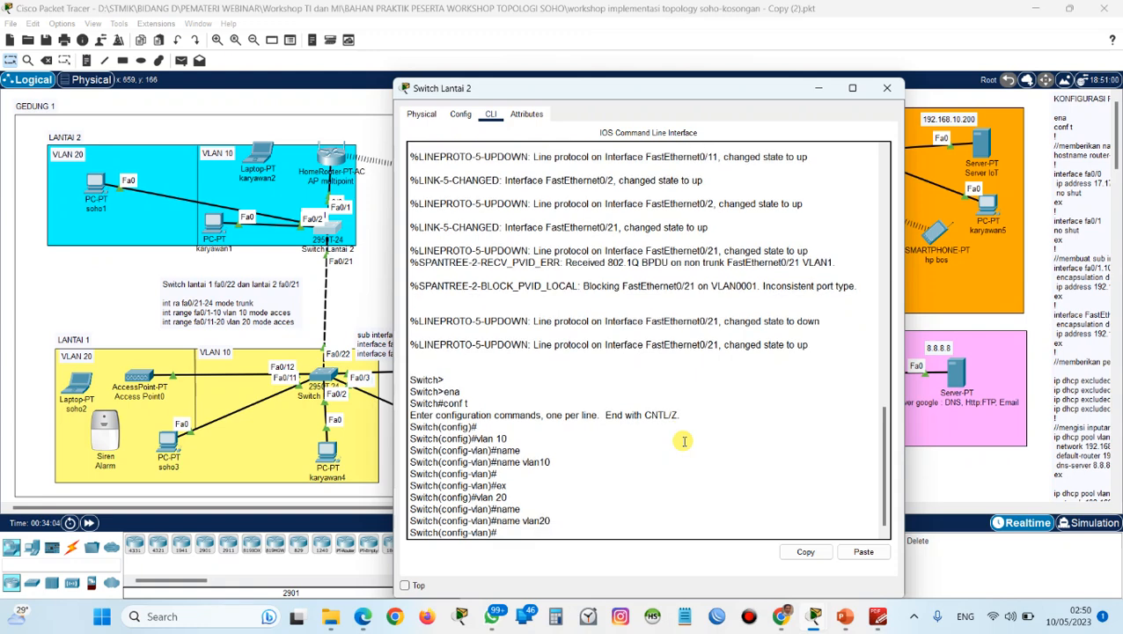
{"action": "type", "text": "ex"}
{"action": "key", "text": "Return"}
Set interface range fa0/21-24 on Switch Lantai 2 to trunk mode with switchport mode trunk, and exit the range.
{"action": "type", "text": "int"}
{"action": "key", "text": "Tab"}
{"action": "type", "text": "ra fa0/21-24"}
{"action": "key", "text": "Return"}
{"action": "type", "text": "sw"}
{"action": "key", "text": "Tab"}
{"action": "type", "text": "mode"}
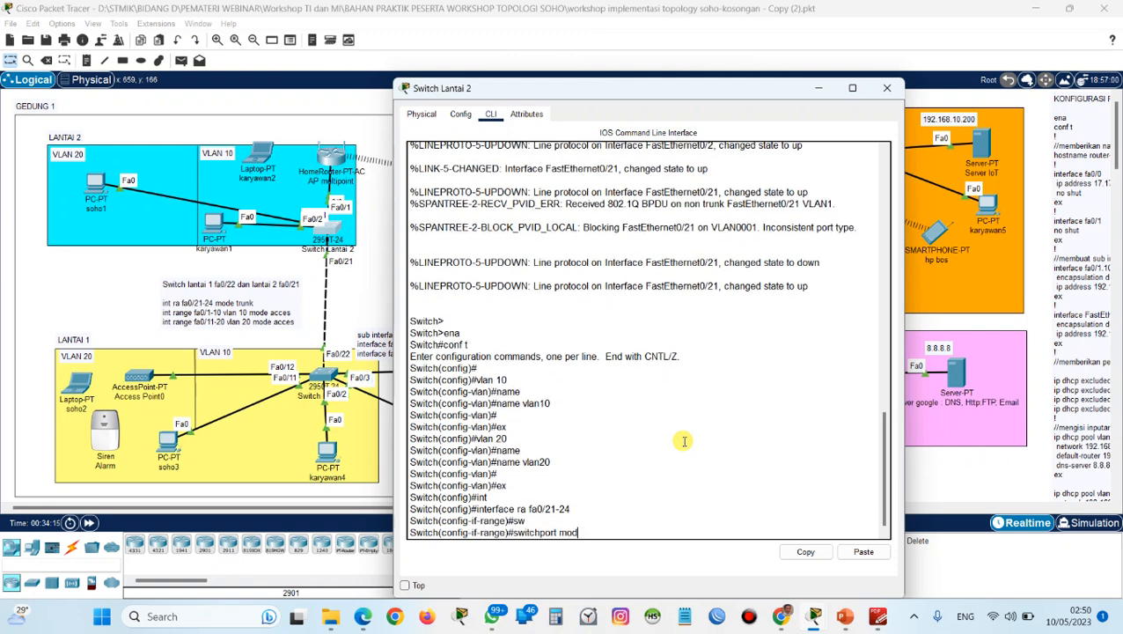
{"action": "key", "text": "Tab"}
{"action": "key", "text": "Return"}
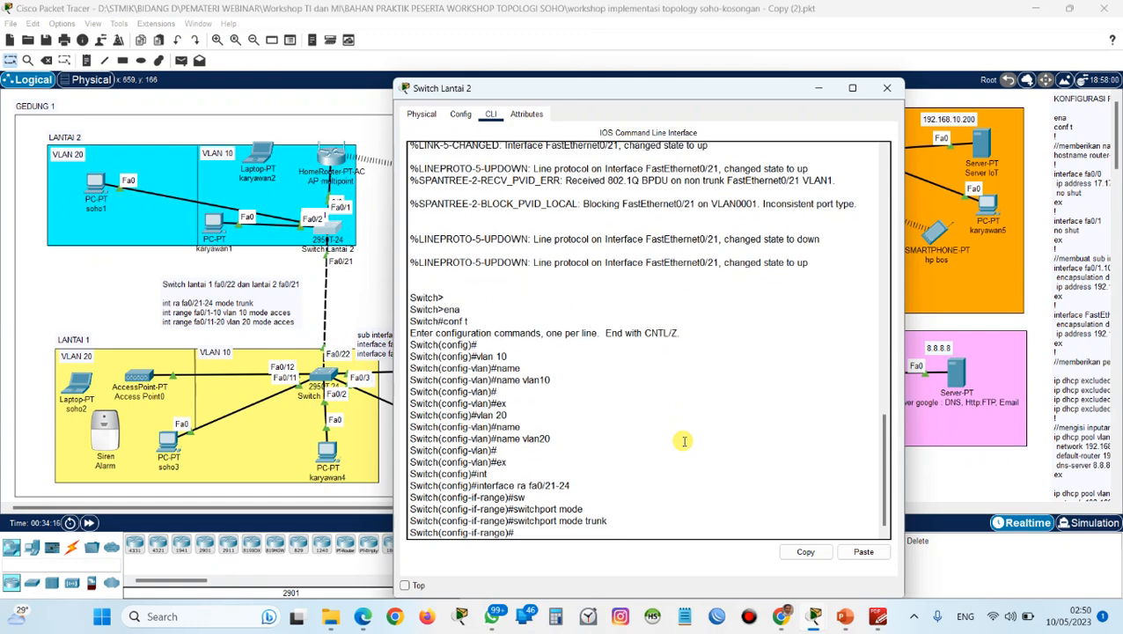
{"action": "type", "text": "ex"}
{"action": "key", "text": "Return"}
Assign interface range fa0/1-10 on Switch Lantai 2 to VLAN 10 with switchport access vlan 10.
{"action": "type", "text": "int"}
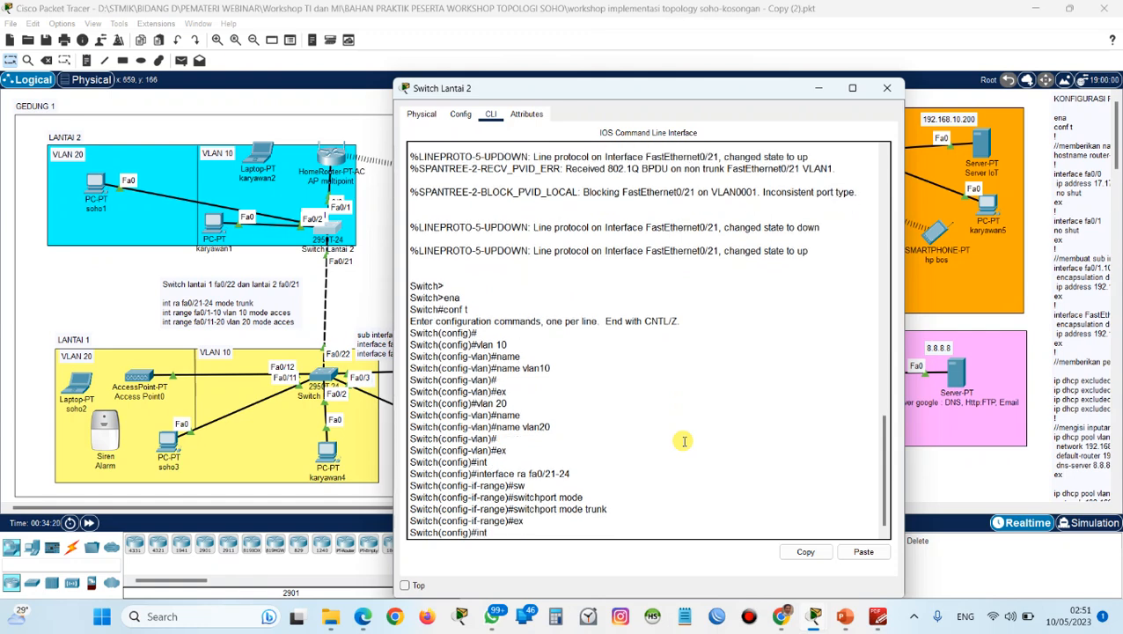
{"action": "key", "text": "Tab"}
{"action": "type", "text": "r"}
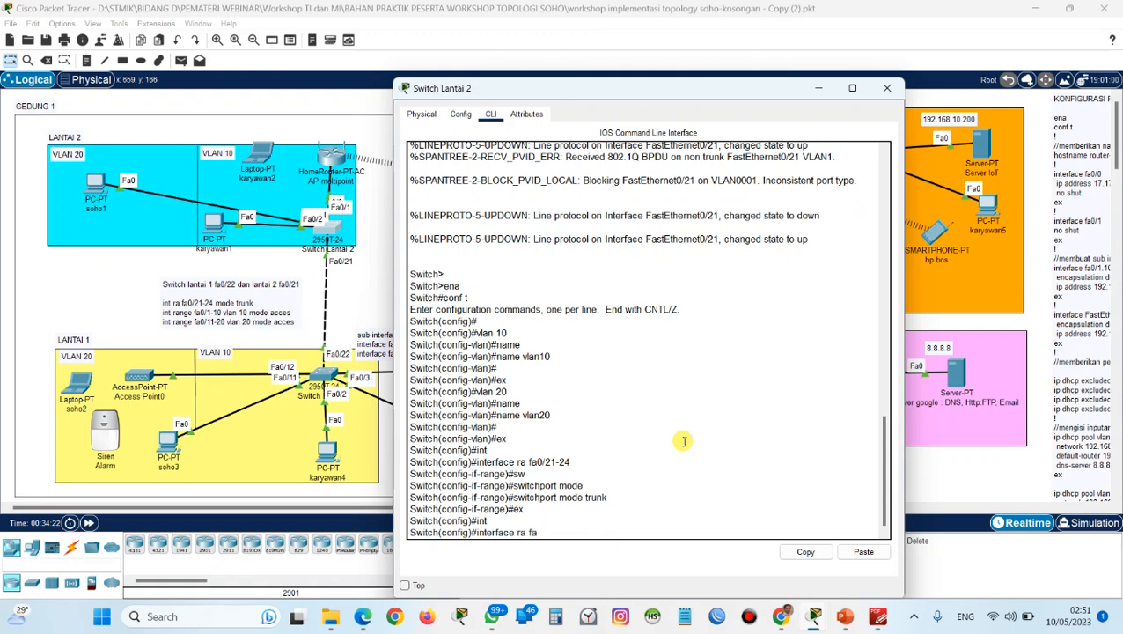
{"action": "type", "text": "a fa0/1-10"}
{"action": "key", "text": "Return"}
{"action": "type", "text": "sw"}
{"action": "key", "text": "Tab"}
{"action": "type", "text": "ac"}
{"action": "key", "text": "Tab"}
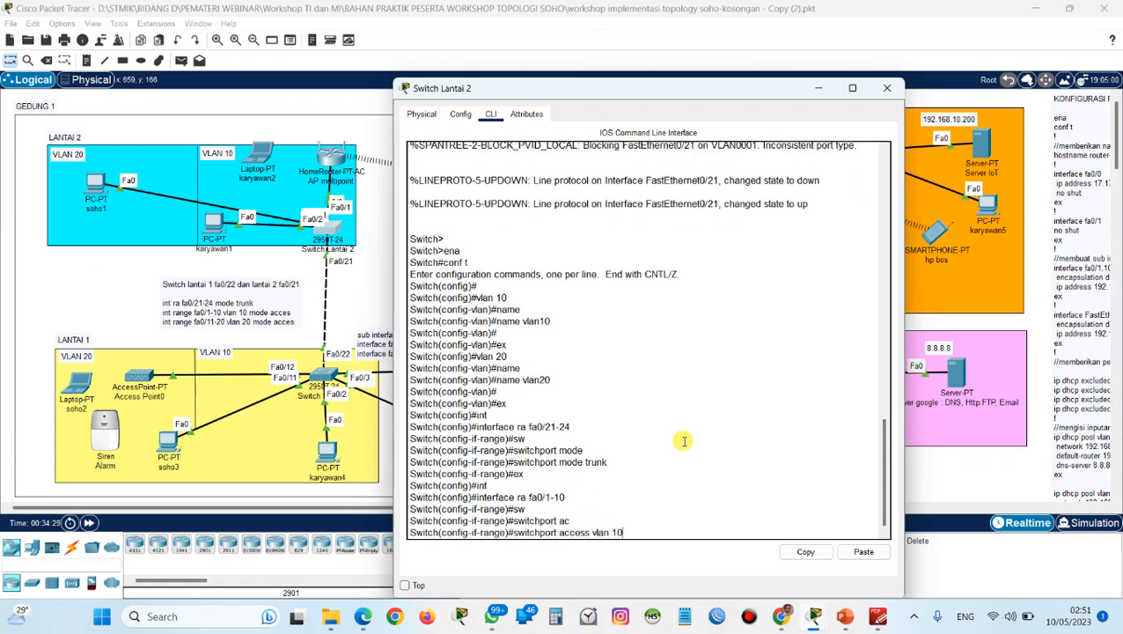
{"action": "type", "text": "vlan 10"}
{"action": "key", "text": "Return"}
Set Switch Lantai 2's ports fa0/1-10 to access mode with switchport mode access, and exit the range configuration.
{"action": "type", "text": "sw"}
{"action": "key", "text": "Tab"}
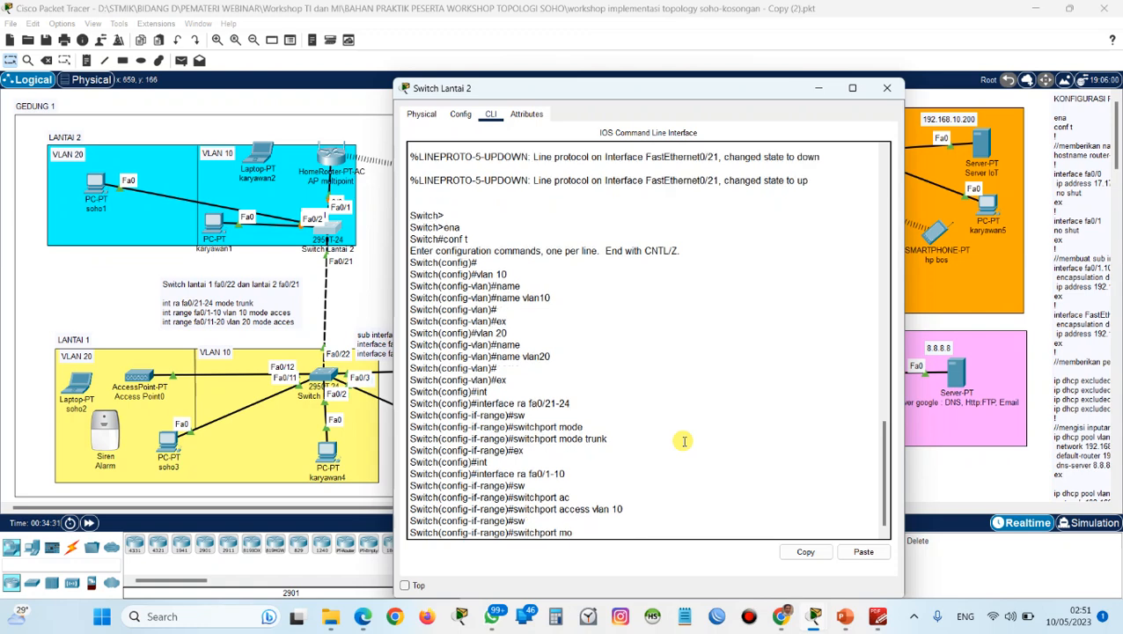
{"action": "type", "text": "mode"}
{"action": "key", "text": "Tab"}
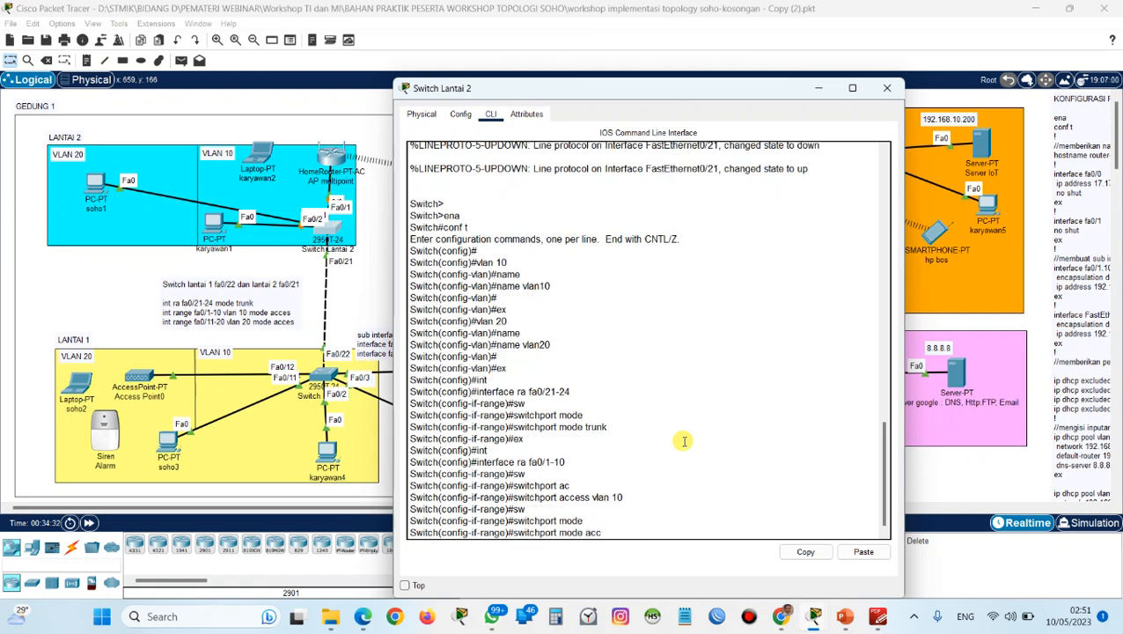
{"action": "type", "text": "access"}
{"action": "key", "text": "Tab"}
{"action": "key", "text": "Return"}
{"action": "type", "text": "ex"}
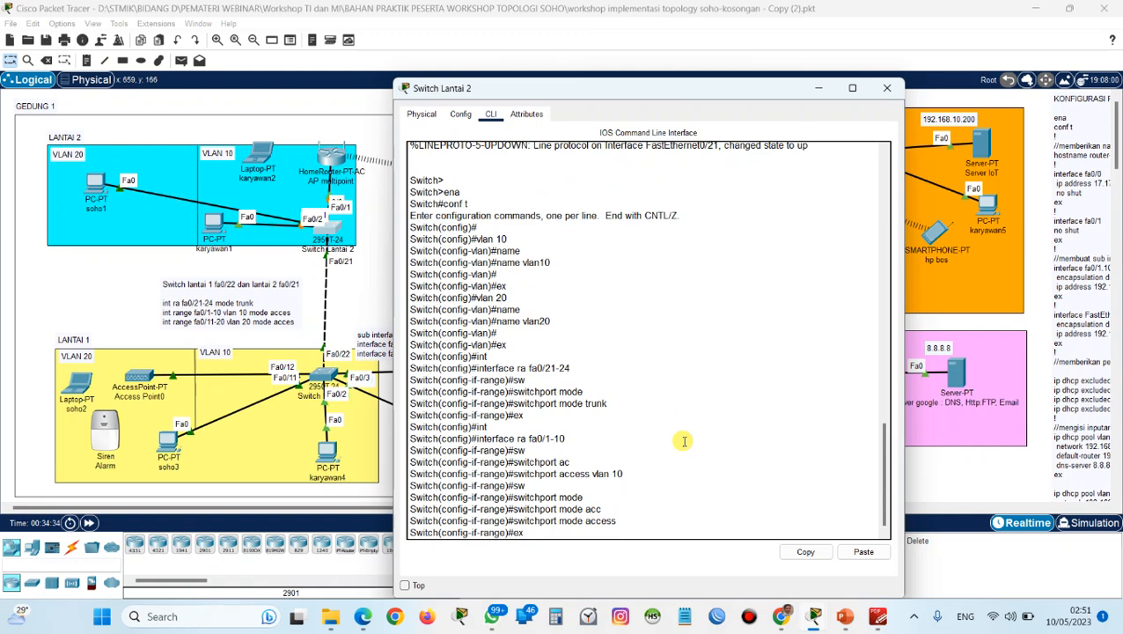
{"action": "key", "text": "Return"}
Assign interface range fa0/11-20 on Switch Lantai 2 to VLAN 10 with switchport access vlan 10.
{"action": "type", "text": "int"}
{"action": "key", "text": "Tab"}
{"action": "type", "text": "ra fa0/"}
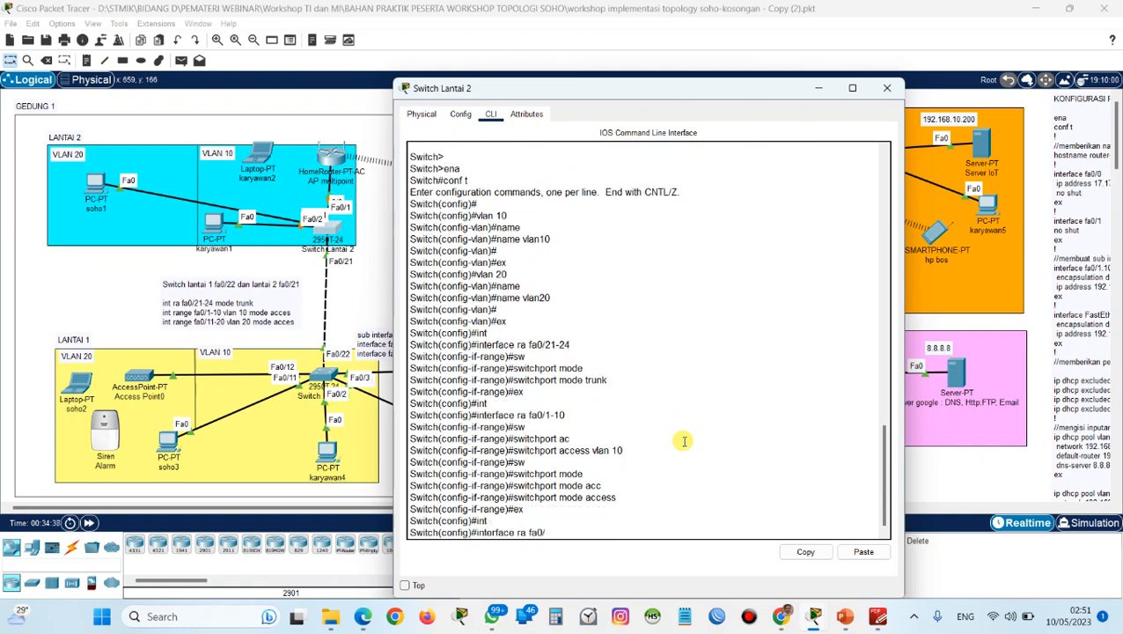
{"action": "type", "text": "2"}
{"action": "key", "text": "BackSpace"}
{"action": "type", "text": "11-20"}
{"action": "key", "text": "Return"}
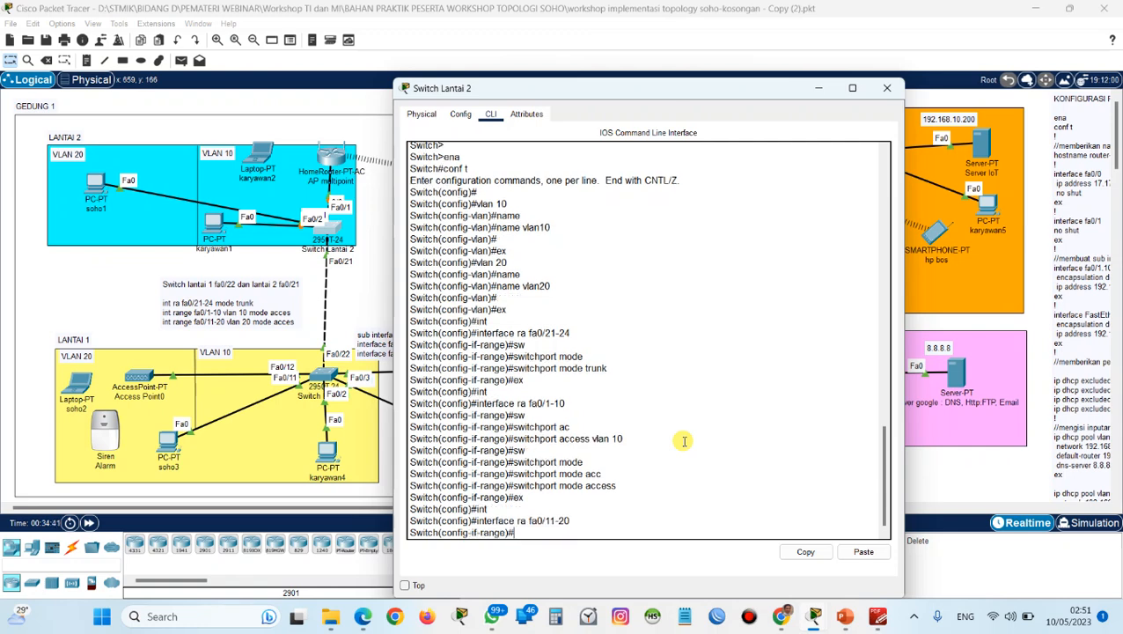
{"action": "type", "text": "sw"}
{"action": "key", "text": "Tab"}
{"action": "type", "text": "acc"}
{"action": "key", "text": "Tab"}
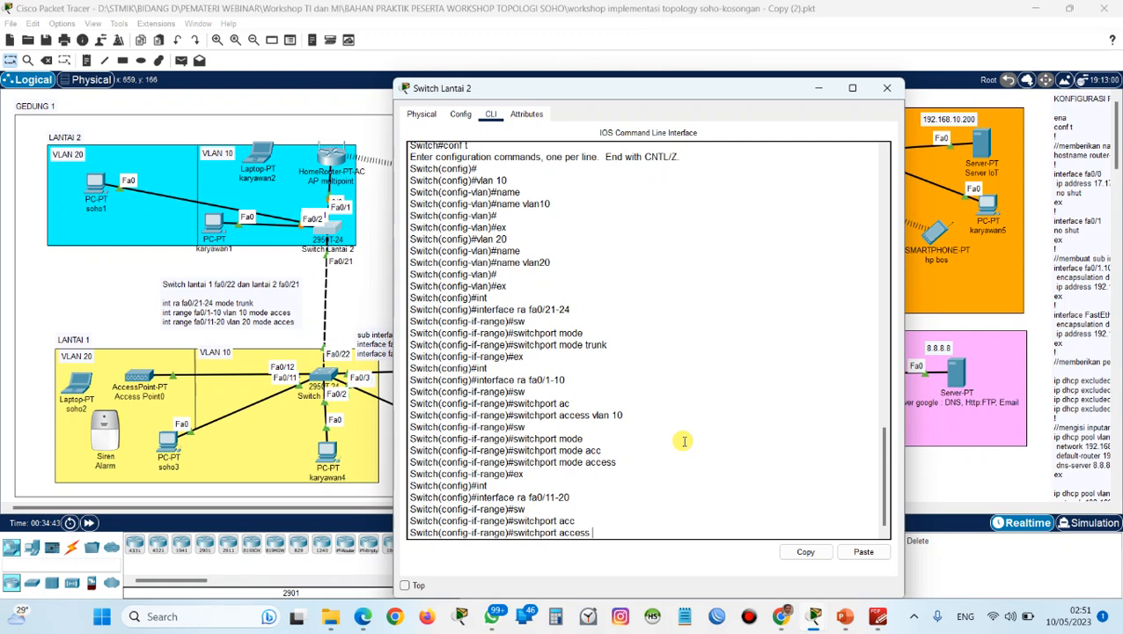
{"action": "type", "text": "vlan 10"}
{"action": "key", "text": "Return"}
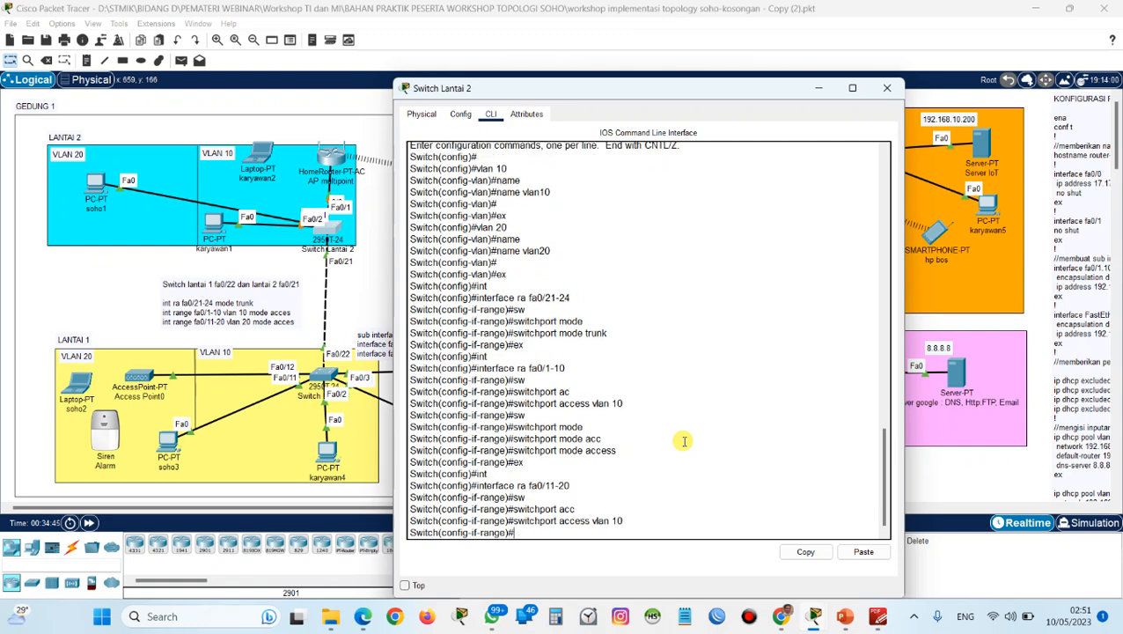
Set Switch Lantai 2's ports fa0/11-20 to trunk mode with switchport mode trunk, and exit the range configuration.
{"action": "type", "text": "sw"}
{"action": "key", "text": "Tab"}
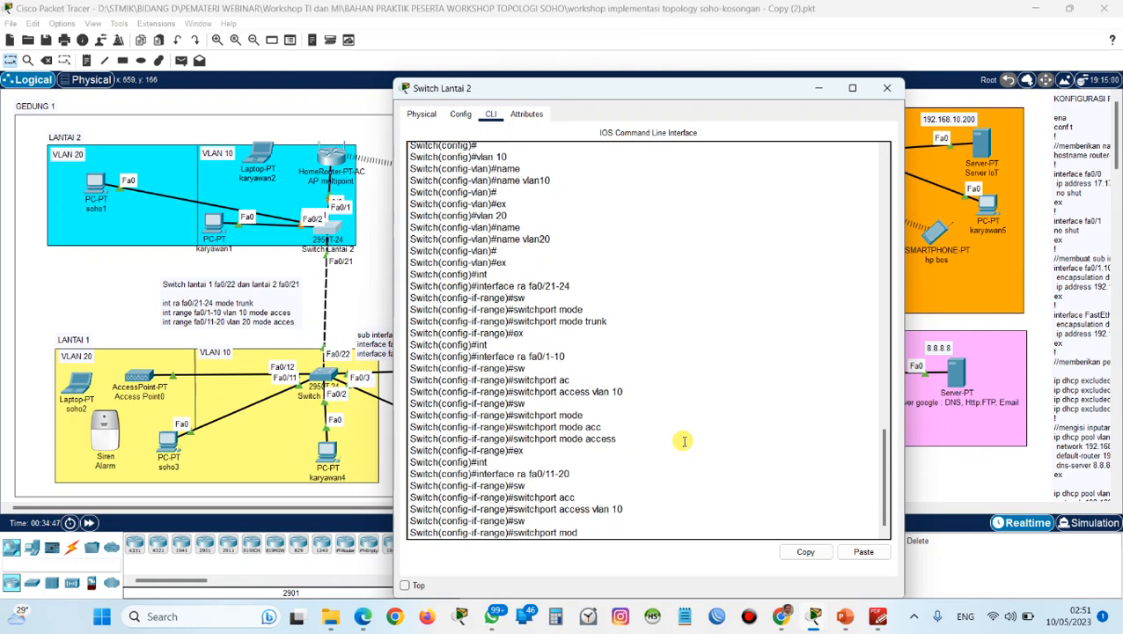
{"action": "type", "text": "mode trunk"}
{"action": "key", "text": "Return"}
{"action": "key", "text": "Return"}
{"action": "type", "text": "ex"}
{"action": "key", "text": "Return"}
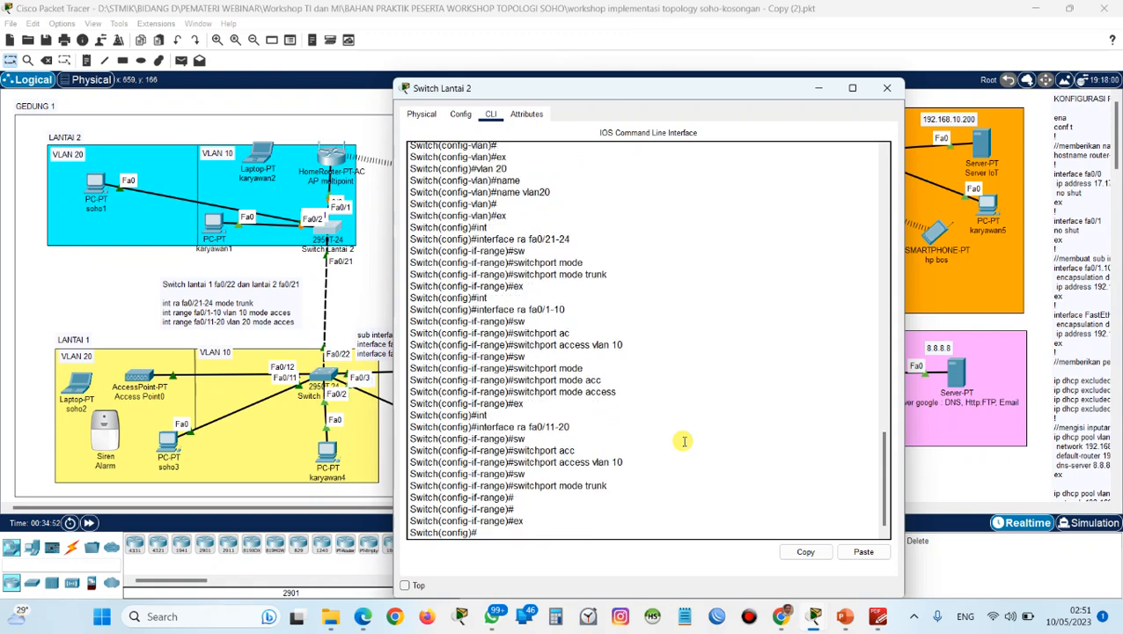
Check the next section of the workshop guide in PDF-XChange Editor, return to Cisco Packet Tracer and close the Switch Lantai 2 window.
{"action": "key", "text": "alt+Tab"}
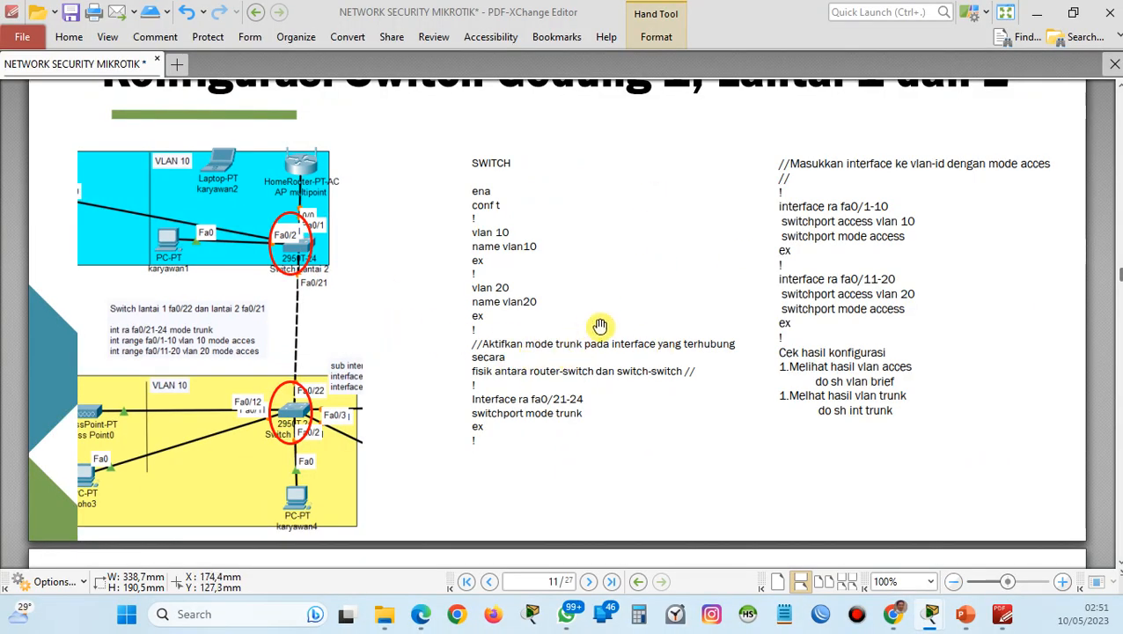
{"action": "scroll", "coordinate": [387, 356], "scroll_direction": "down", "scroll_amount": 3}
{"action": "scroll", "coordinate": [387, 356], "scroll_direction": "down", "scroll_amount": 8}
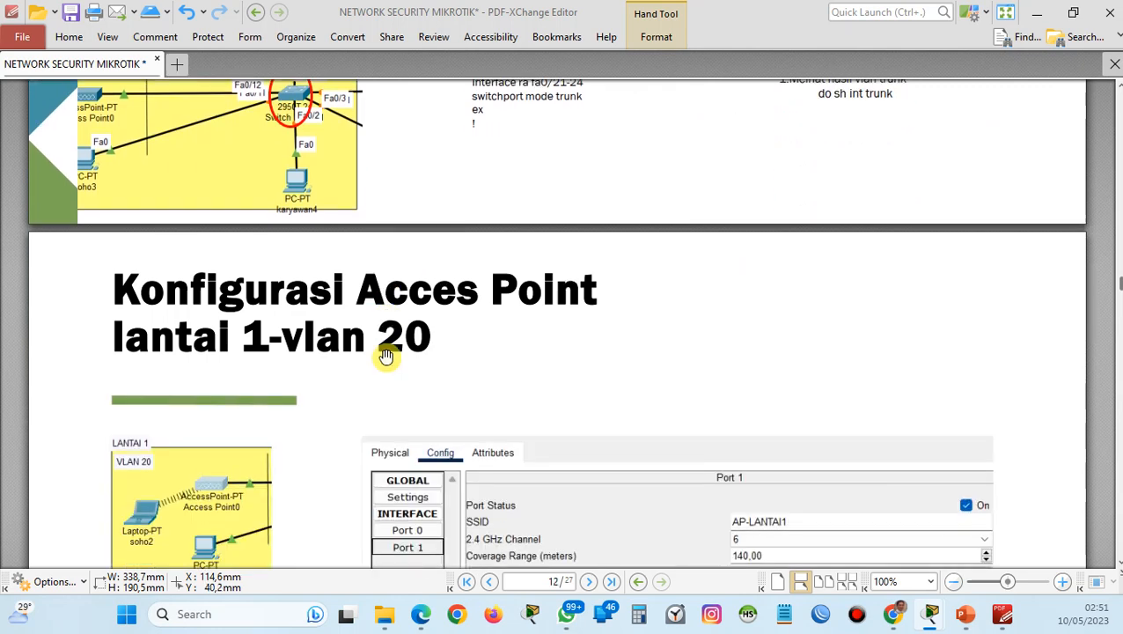
{"action": "scroll", "coordinate": [386, 356], "scroll_direction": "down", "scroll_amount": 2}
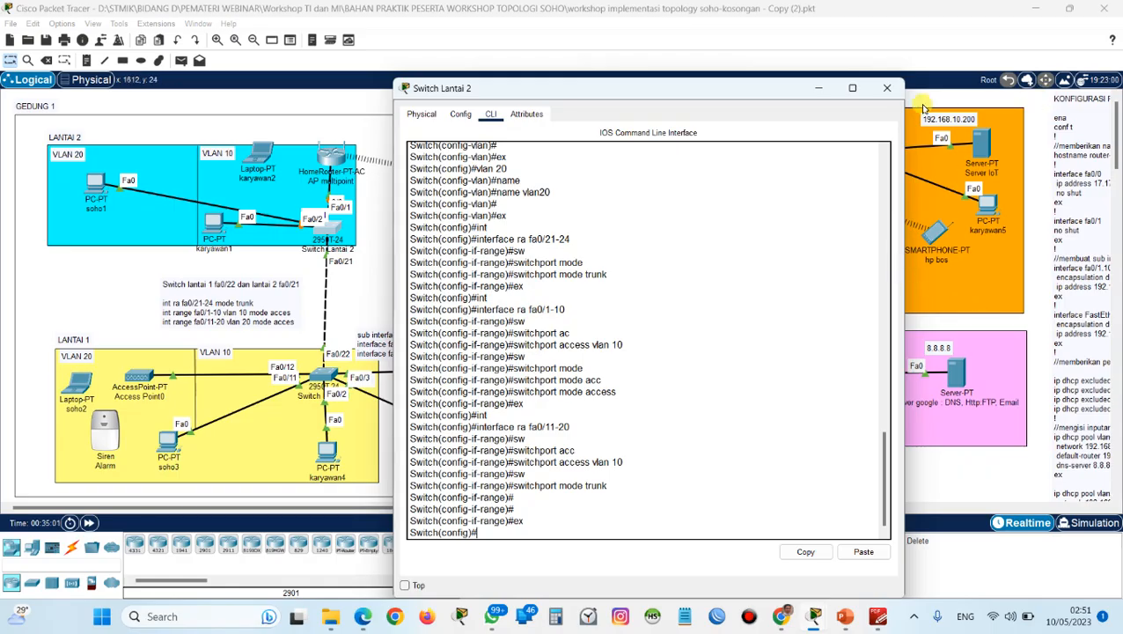
{"action": "left_click", "coordinate": [891, 90]}
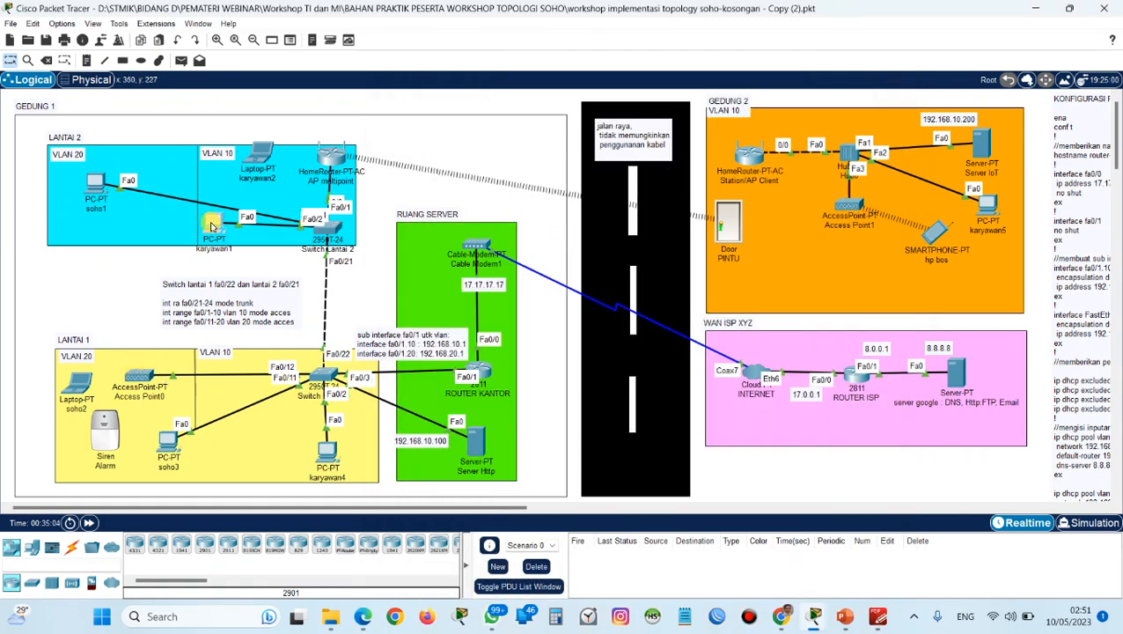
Set PC karyawan1's IP configuration to DHCP and close its window.
{"action": "left_click", "coordinate": [211, 226]}
{"action": "left_click", "coordinate": [497, 114]}
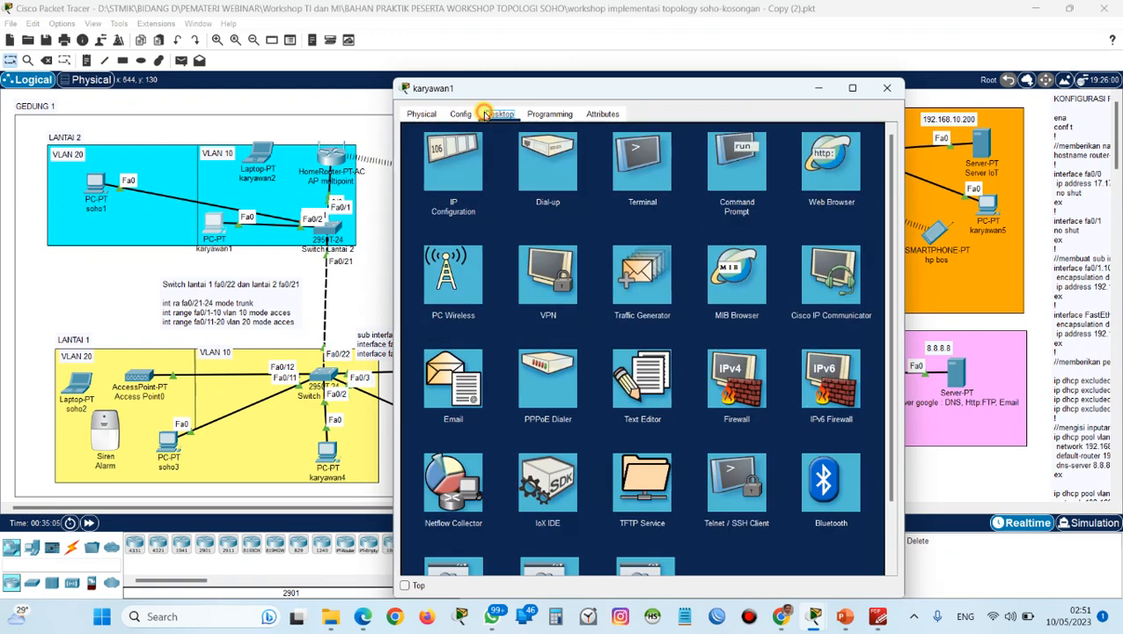
{"action": "left_click", "coordinate": [455, 159]}
{"action": "left_click", "coordinate": [435, 182]}
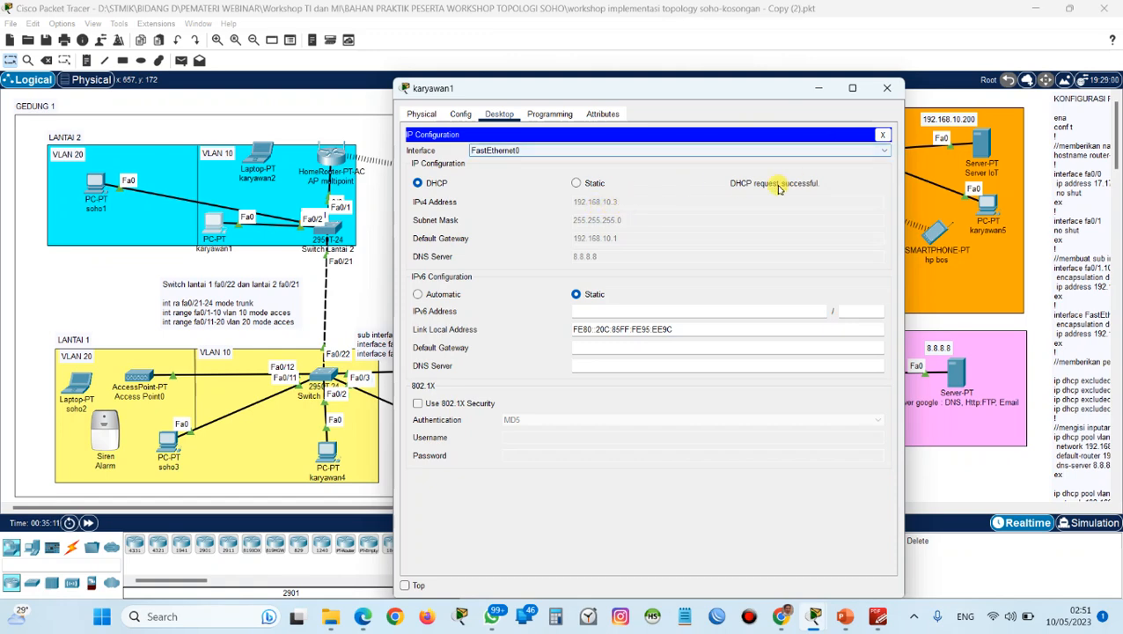
{"action": "left_click", "coordinate": [887, 88]}
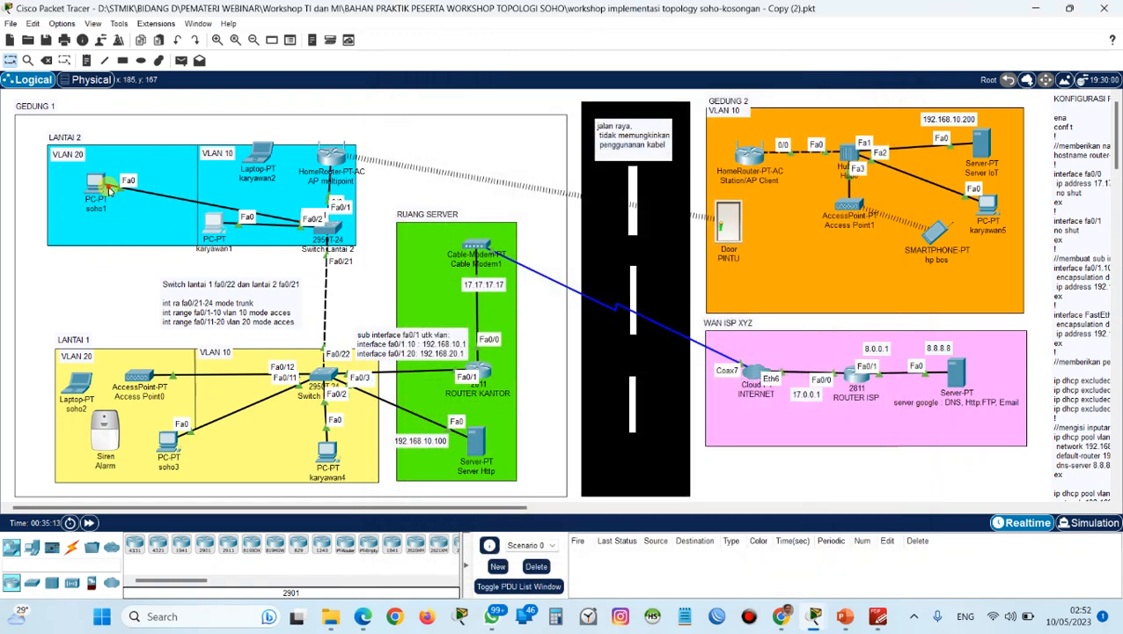
Set PC soho1's IP configuration to DHCP, switching to static and back to DHCP to repeat the address request.
{"action": "left_click", "coordinate": [100, 187]}
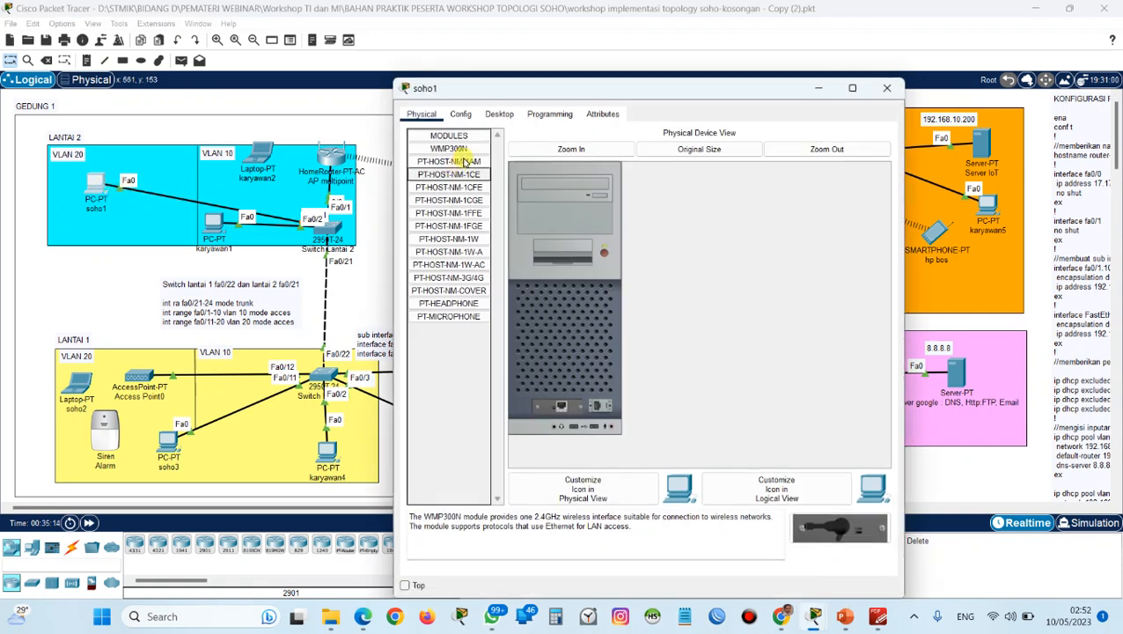
{"action": "left_click", "coordinate": [500, 119]}
{"action": "left_click", "coordinate": [444, 160]}
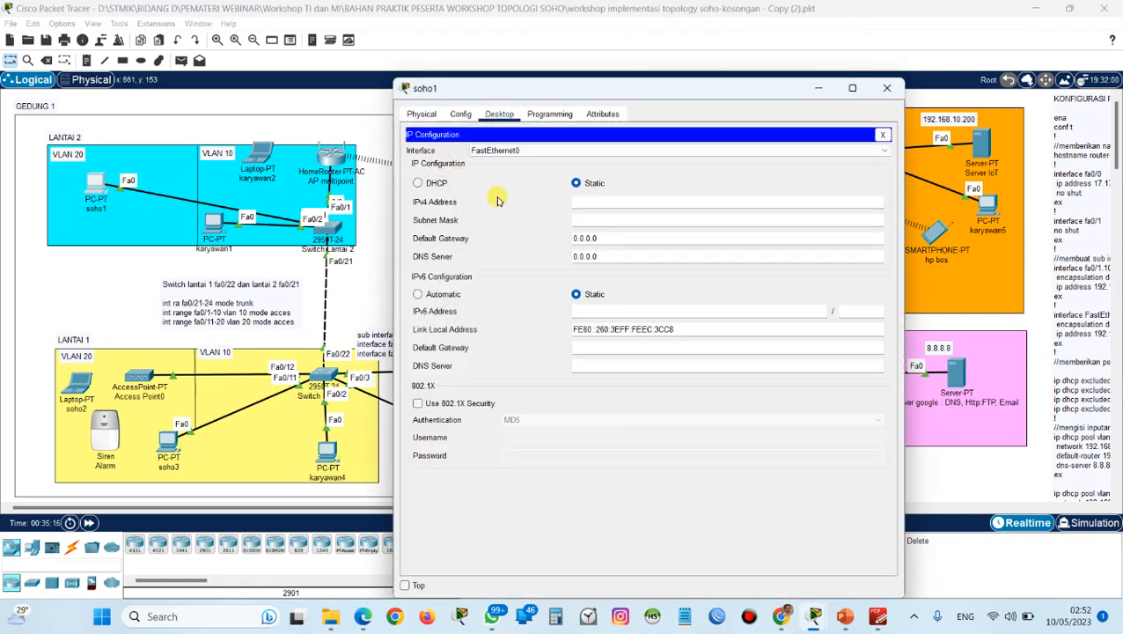
{"action": "left_click", "coordinate": [433, 182]}
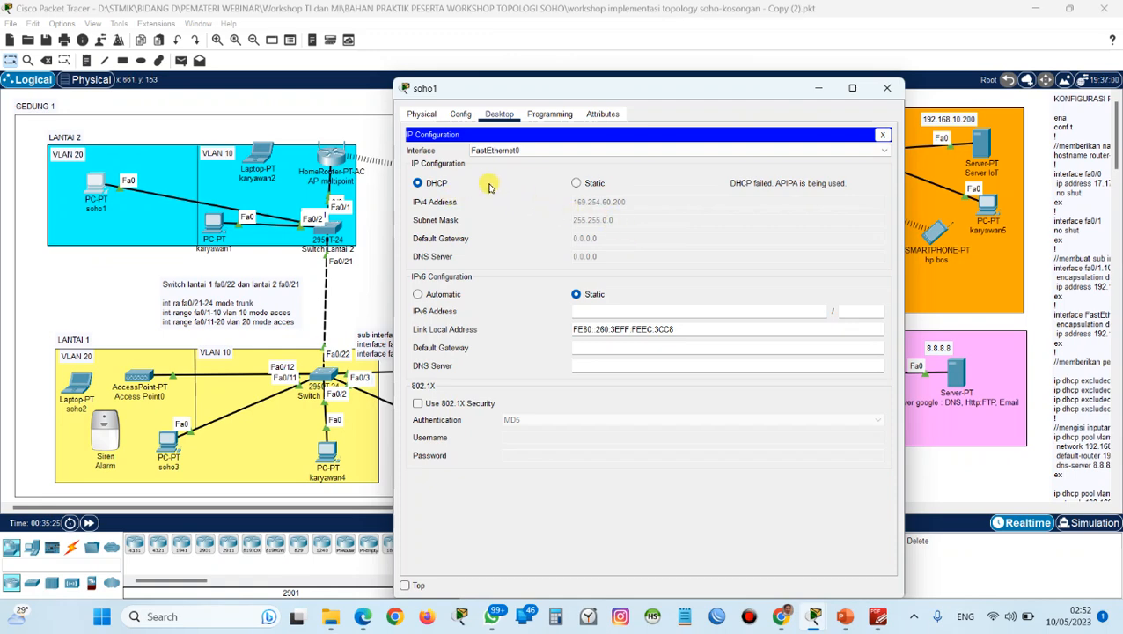
{"action": "left_click", "coordinate": [575, 184]}
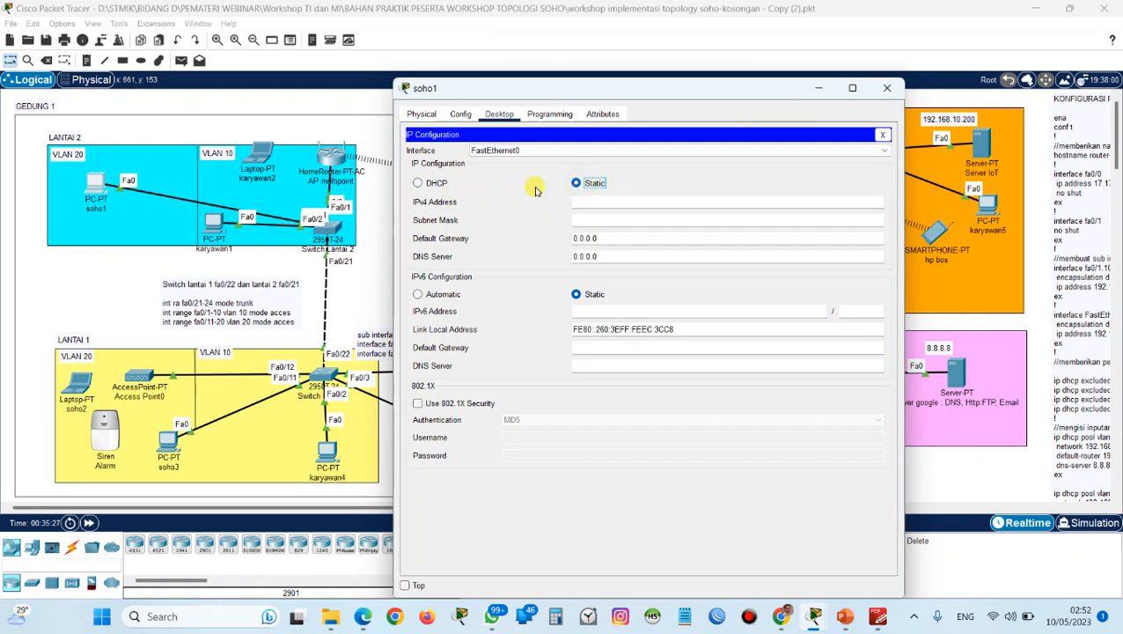
{"action": "left_click", "coordinate": [437, 183]}
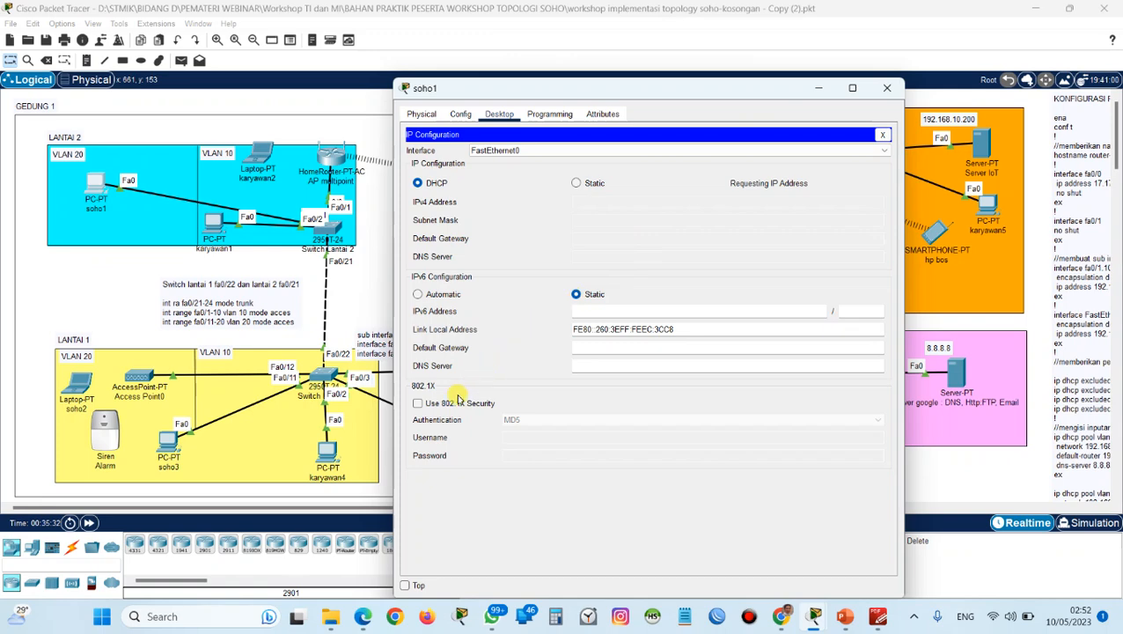
Fast-forward the simulation time, request a DHCP address on PC soho1 once more, and close its window.
{"action": "left_click", "coordinate": [90, 523]}
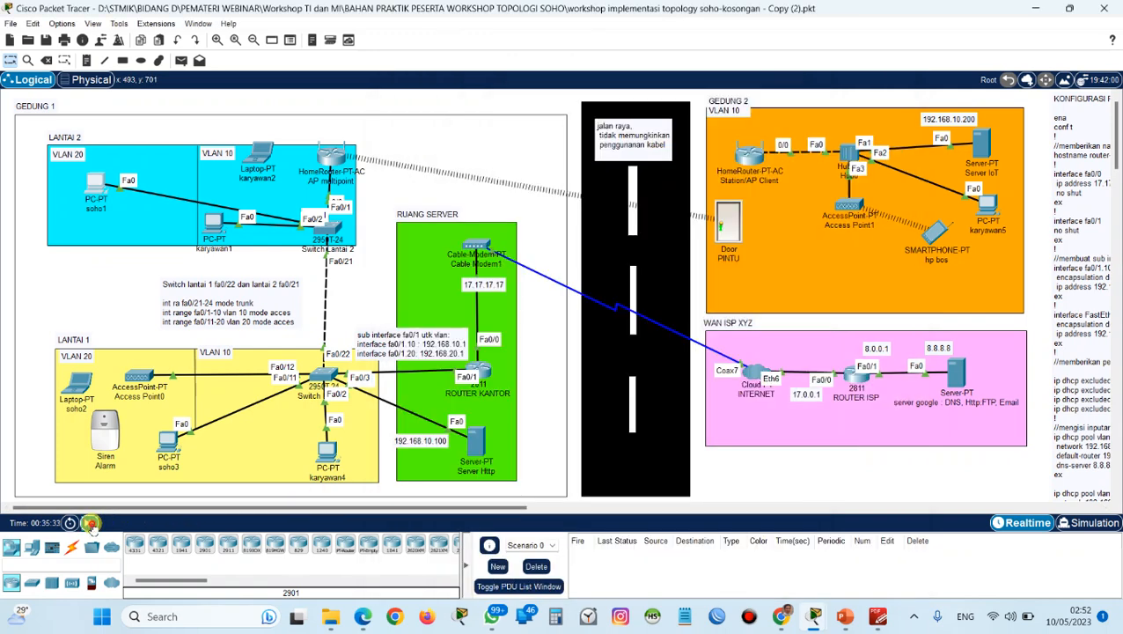
{"action": "left_click", "coordinate": [90, 523]}
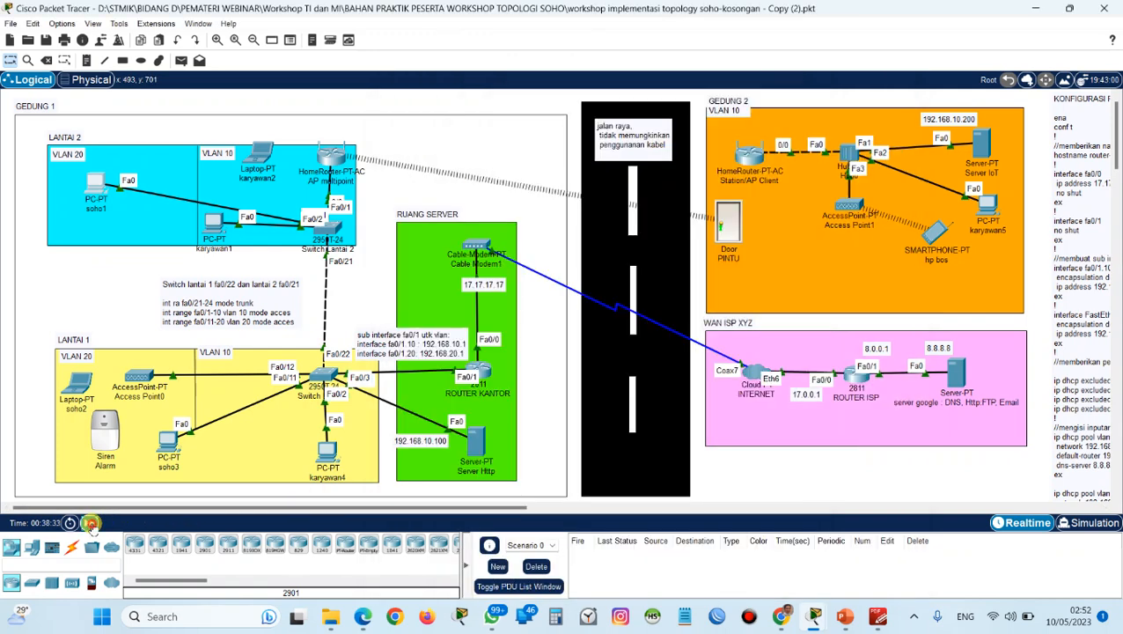
{"action": "left_click", "coordinate": [90, 523]}
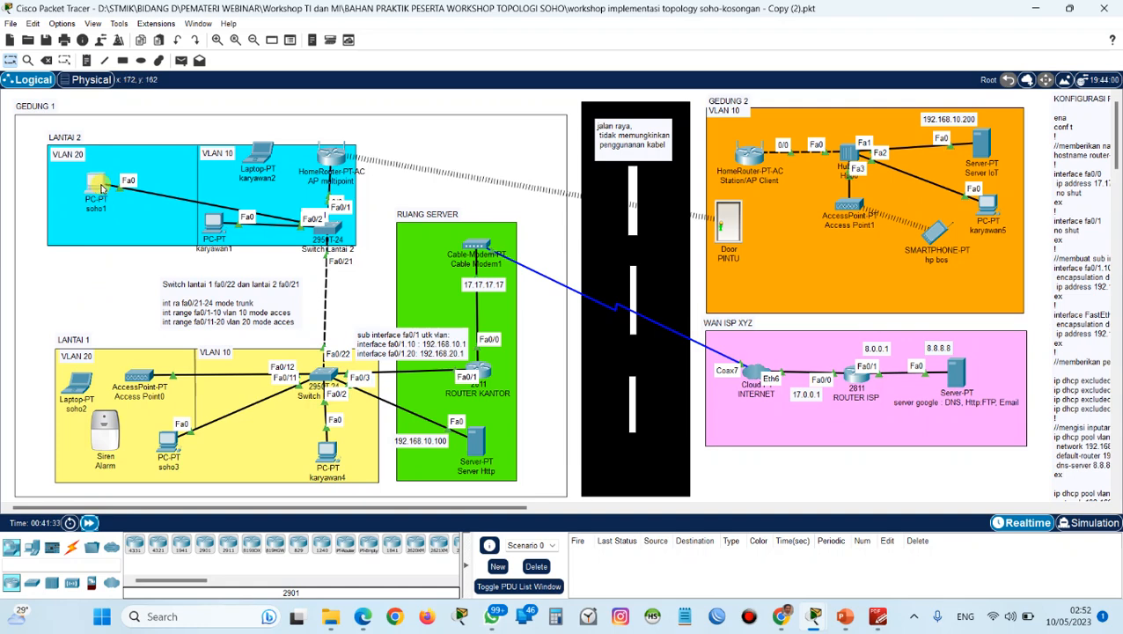
{"action": "left_click", "coordinate": [100, 188]}
{"action": "left_click", "coordinate": [100, 196]}
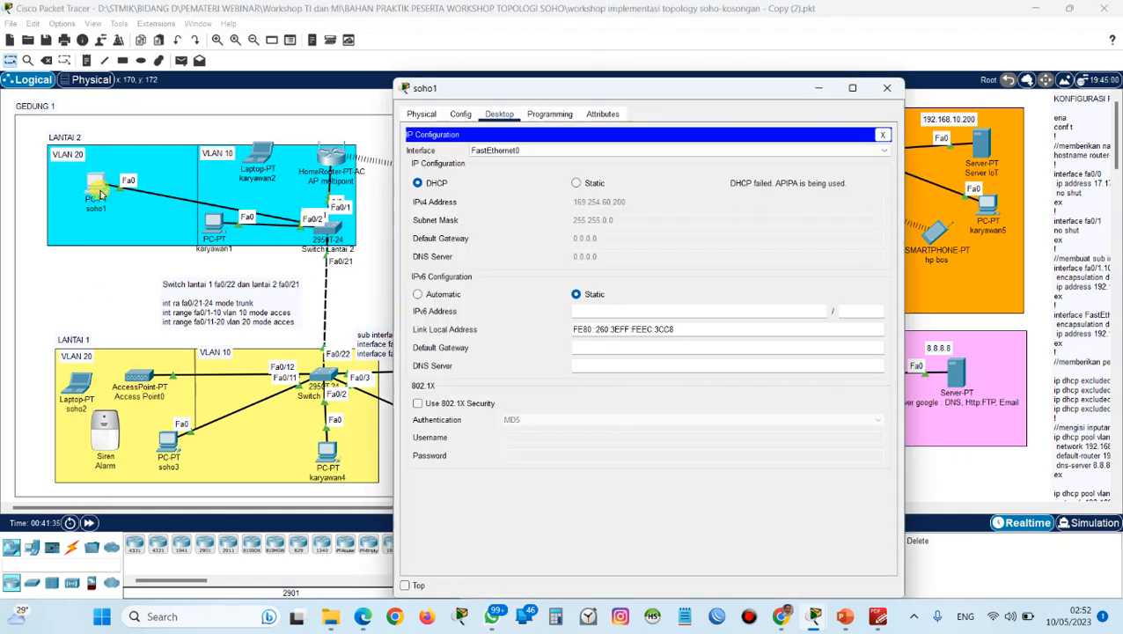
{"action": "left_click", "coordinate": [417, 182]}
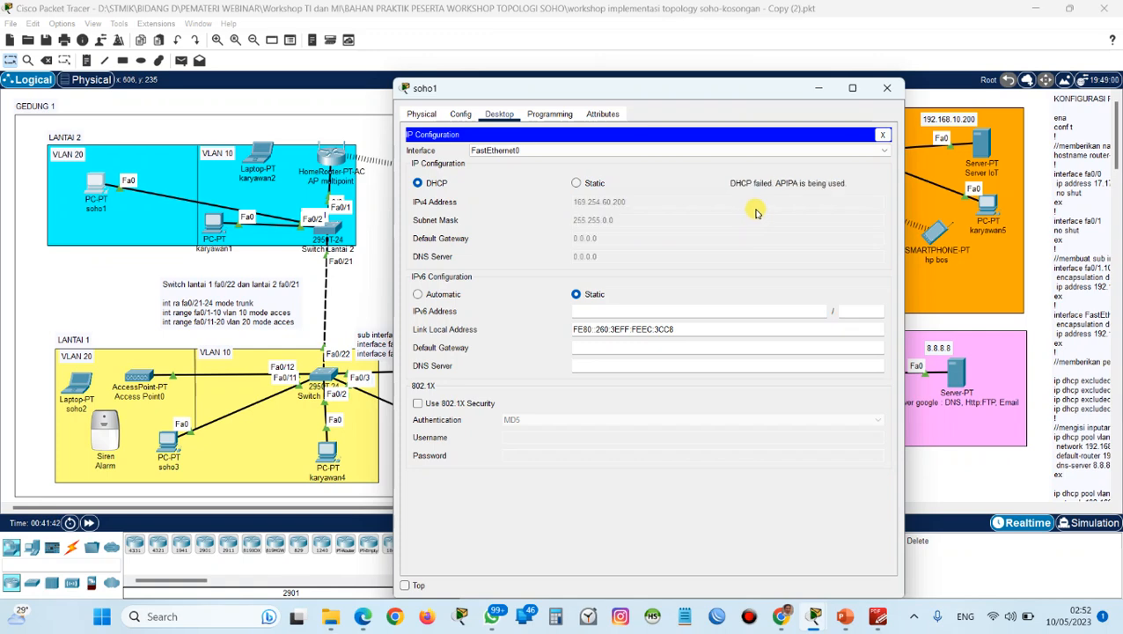
{"action": "left_click", "coordinate": [884, 88]}
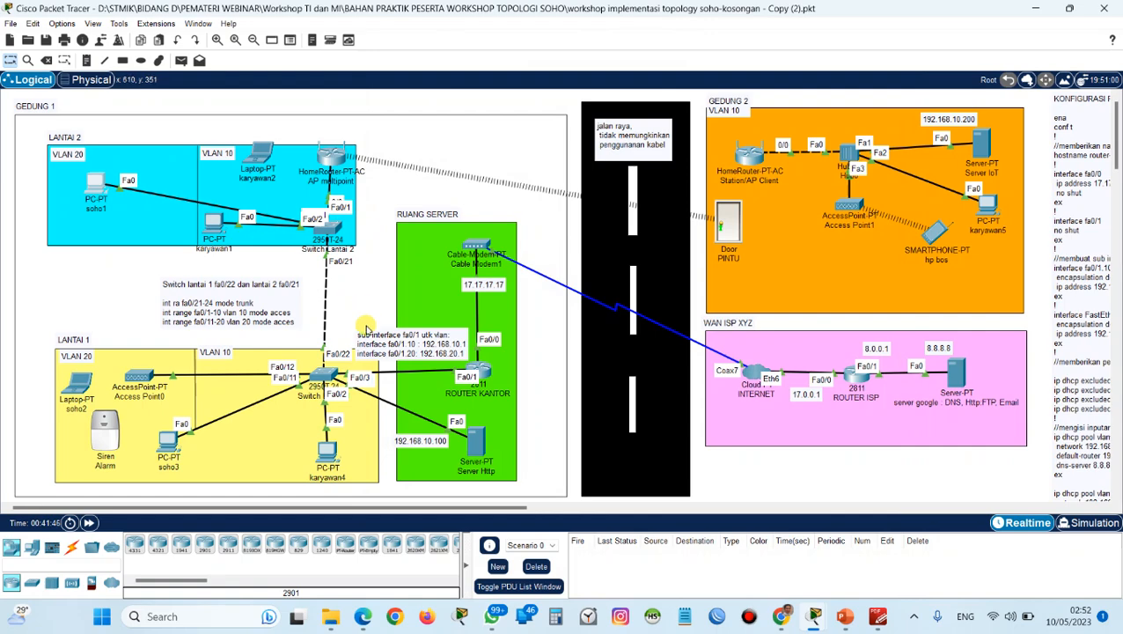
Examine the VLAN database and interface list in Switch Lantai 2's configuration.
{"action": "left_click", "coordinate": [335, 230]}
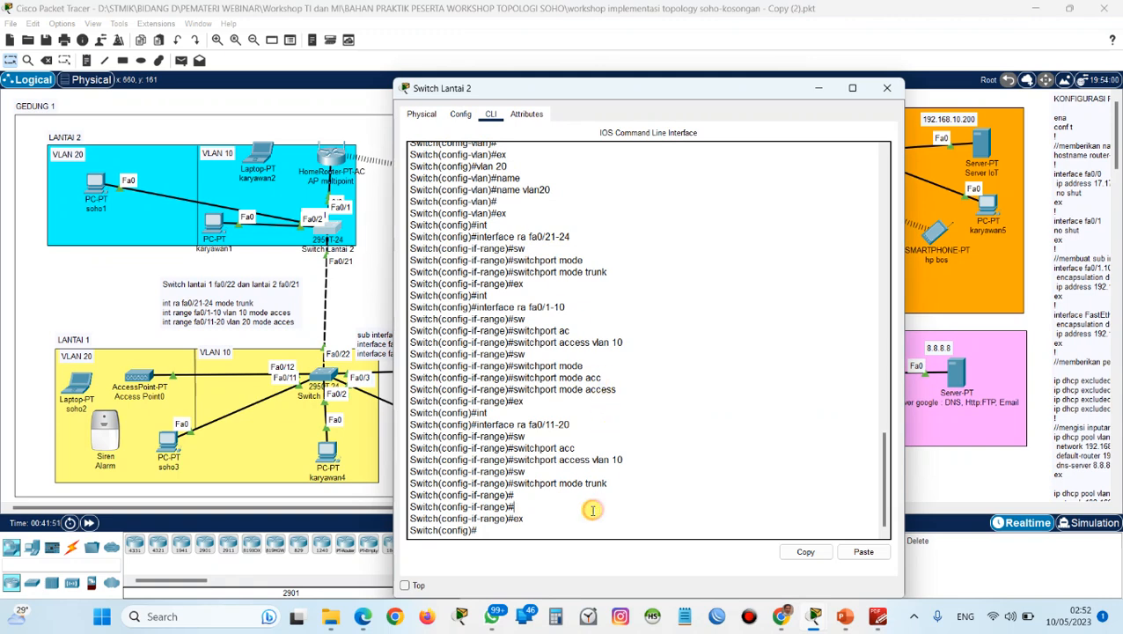
{"action": "left_click", "coordinate": [460, 114]}
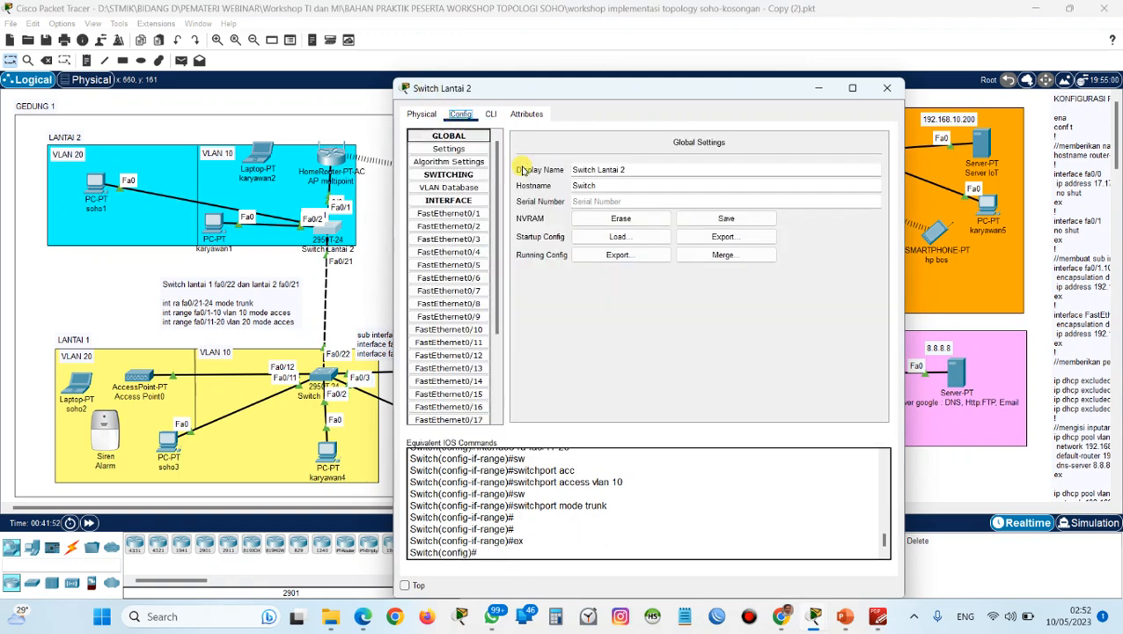
{"action": "left_click", "coordinate": [464, 189]}
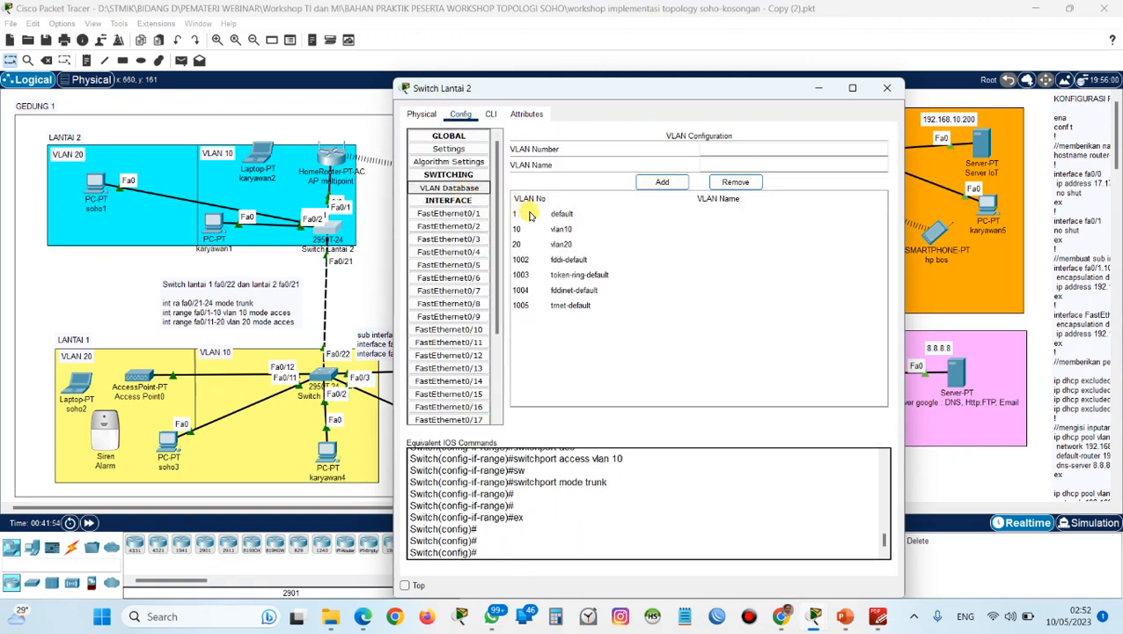
{"action": "left_click", "coordinate": [469, 202]}
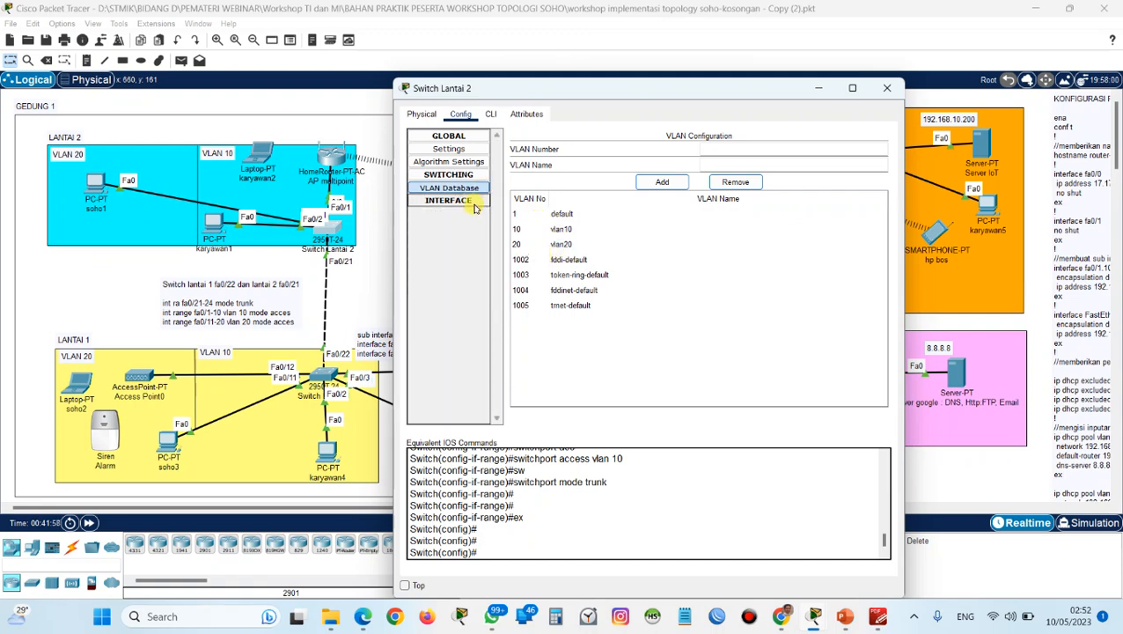
{"action": "left_click", "coordinate": [472, 203]}
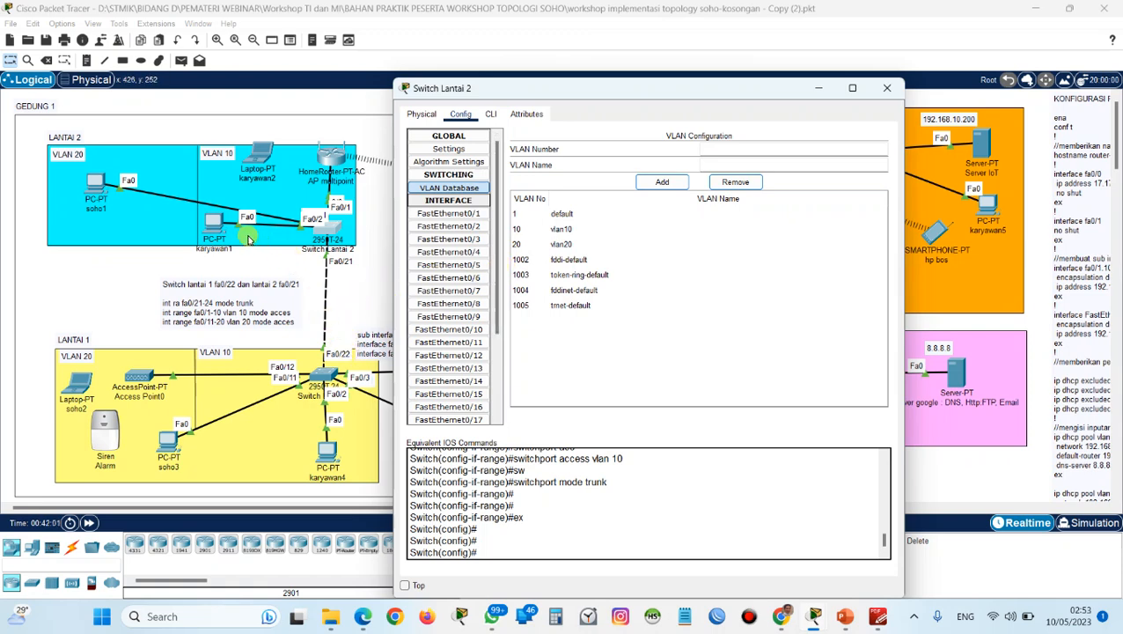
{"action": "left_click", "coordinate": [290, 220]}
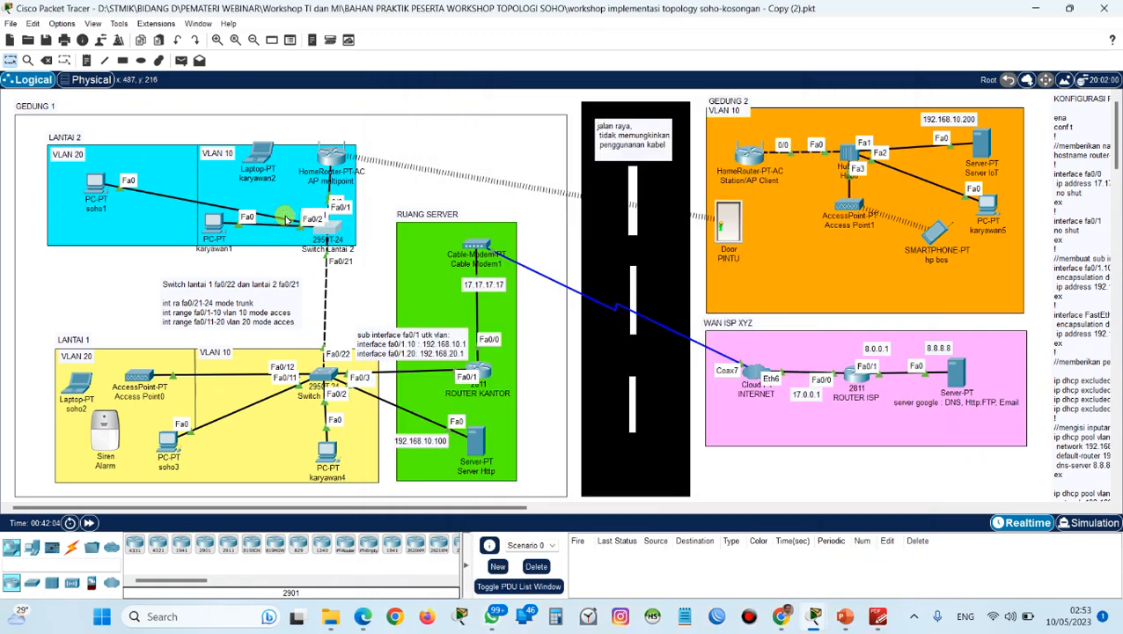
Move Switch Lantai 2 slightly upward in the topology and disable the Always Show Port Labels in Logical Workspace preference.
{"action": "left_click", "coordinate": [333, 232]}
{"action": "left_click_drag", "start_coordinate": [334, 238], "coordinate": [327, 215]}
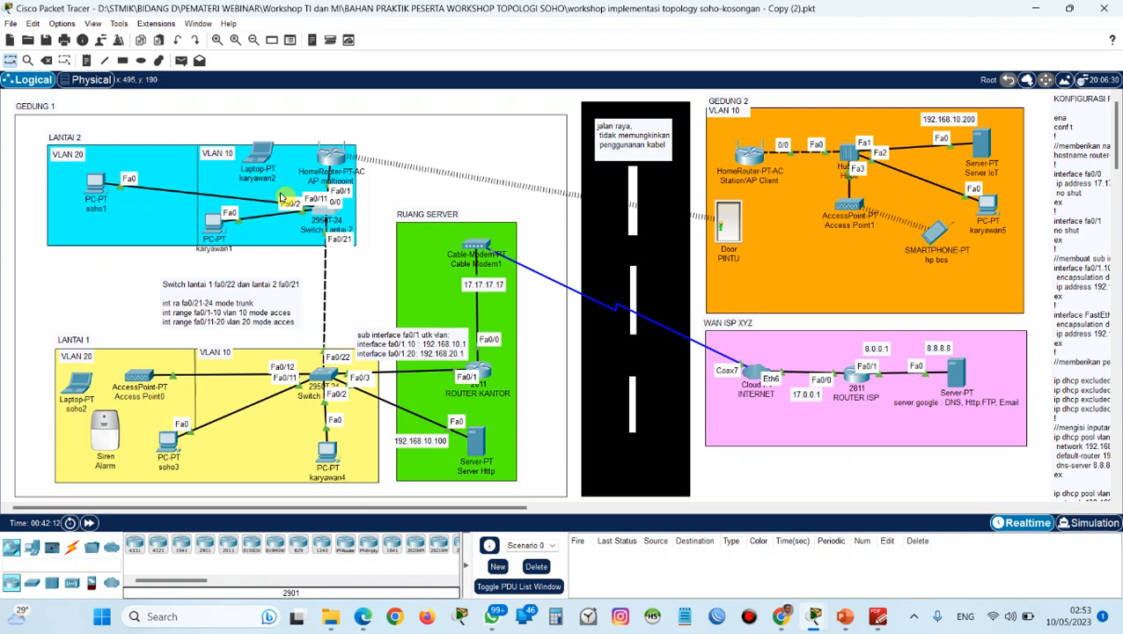
{"action": "left_click", "coordinate": [62, 24]}
{"action": "left_click", "coordinate": [72, 39]}
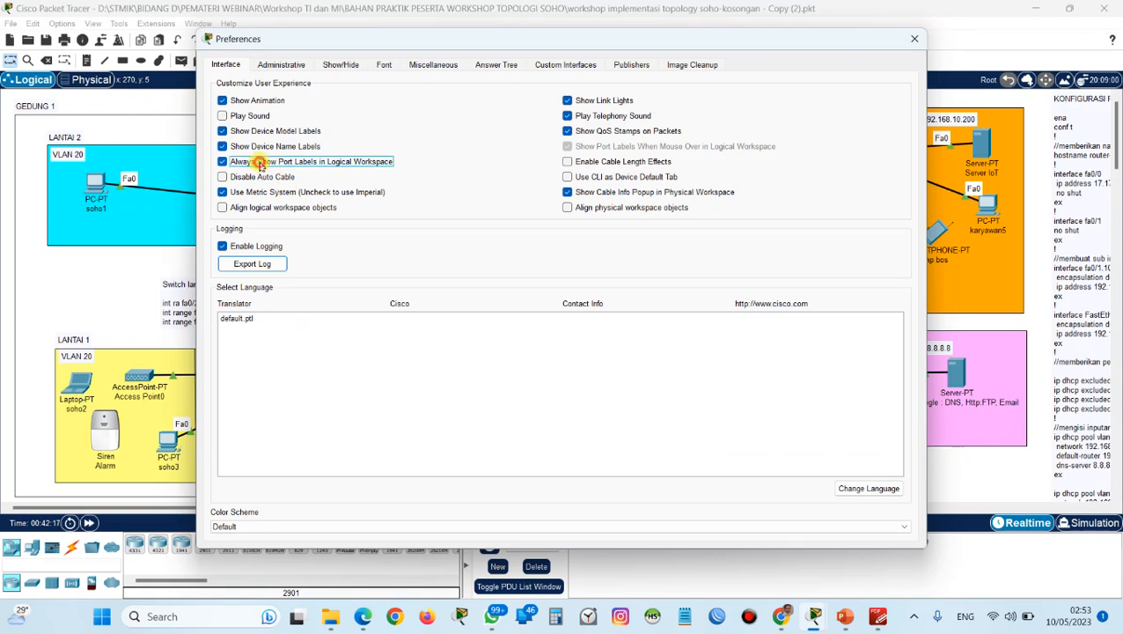
{"action": "left_click", "coordinate": [265, 161]}
{"action": "left_click", "coordinate": [915, 39]}
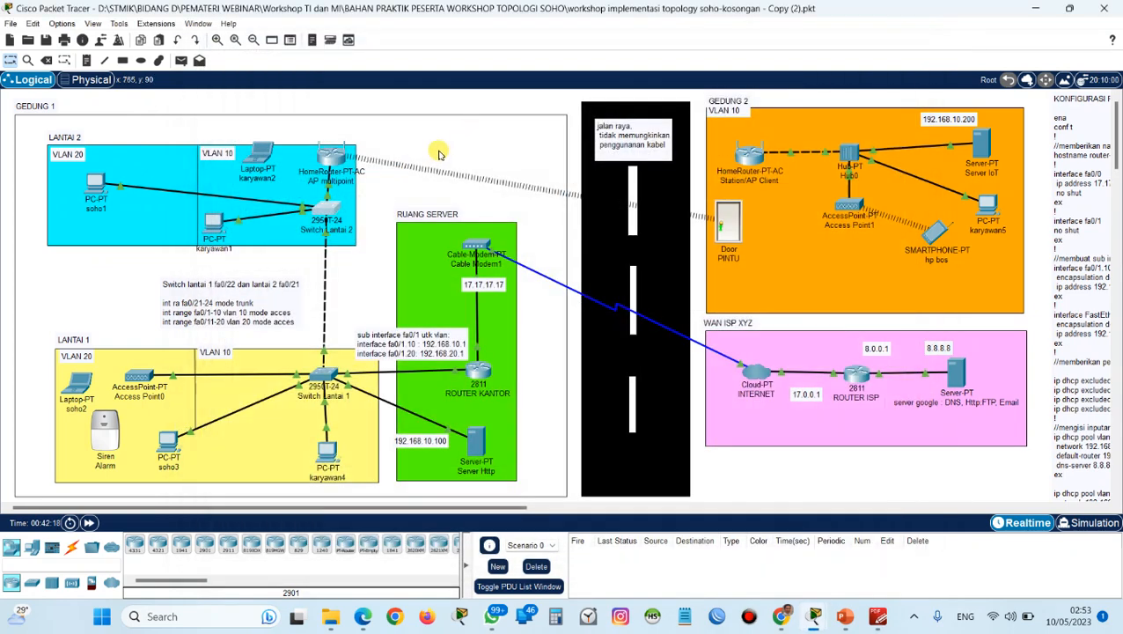
Reconnect PC soho1's cable to FastEthernet0/11 on Switch Lantai 2, and fast-forward the simulation time.
{"action": "left_click", "coordinate": [327, 212]}
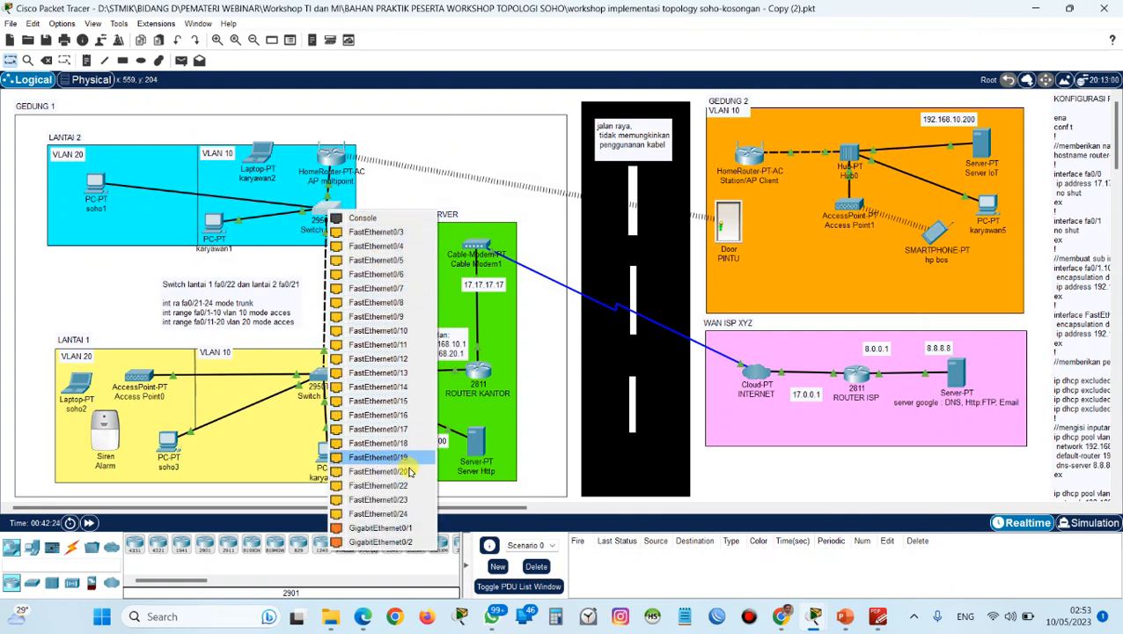
{"action": "left_click", "coordinate": [422, 347]}
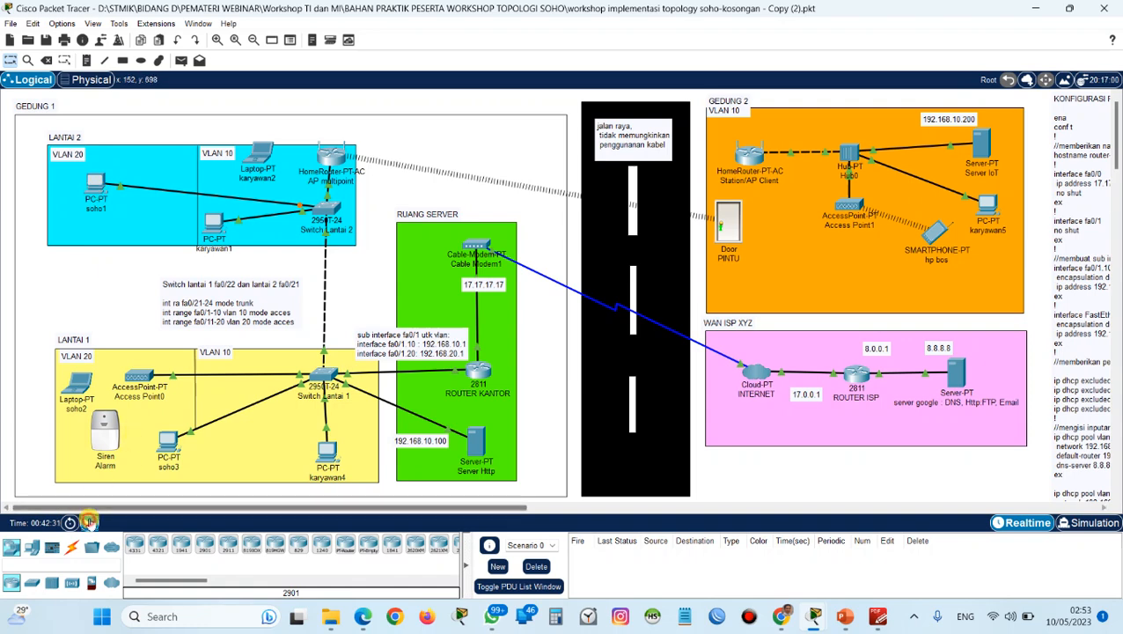
{"action": "left_click", "coordinate": [89, 522]}
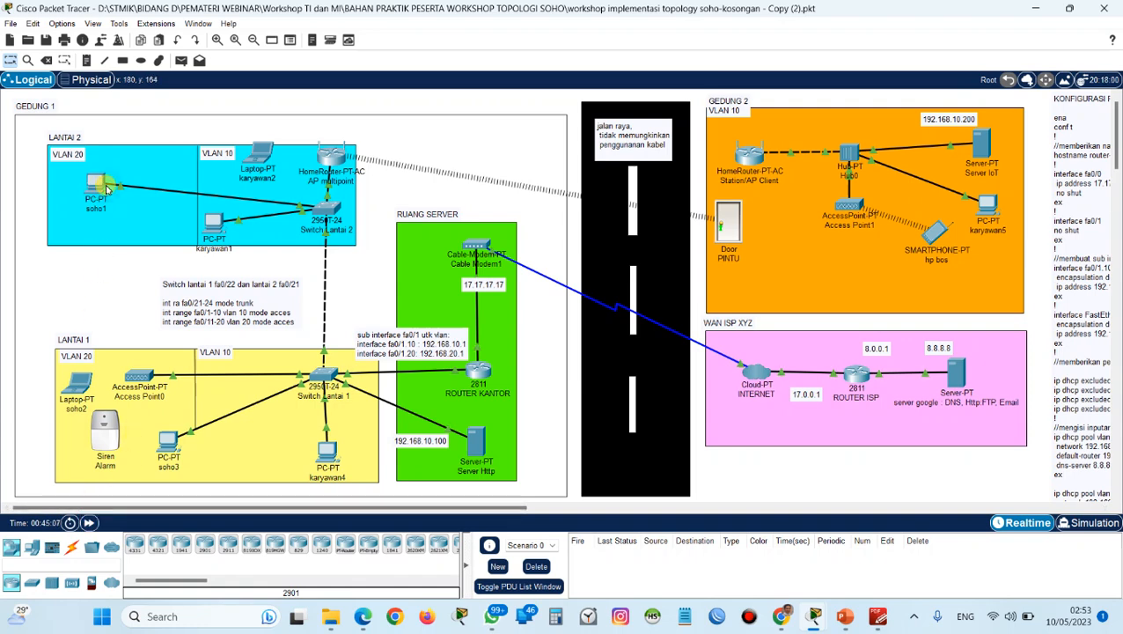
Request a DHCP address again on PC soho1 by switching to static and back, and close its window.
{"action": "left_click", "coordinate": [100, 188]}
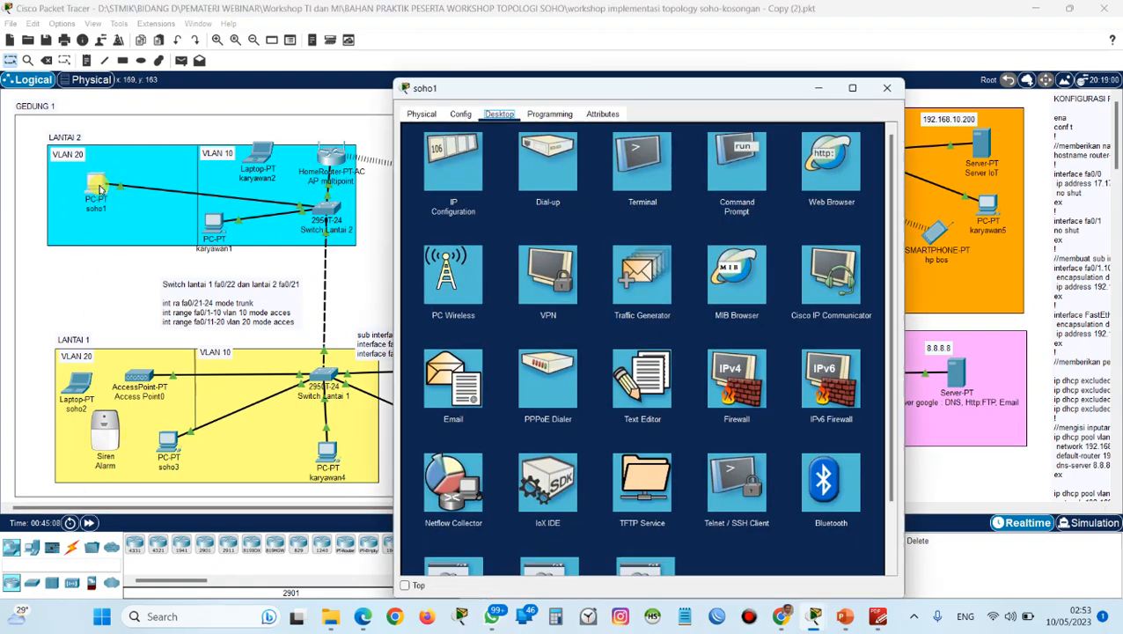
{"action": "left_click", "coordinate": [457, 182]}
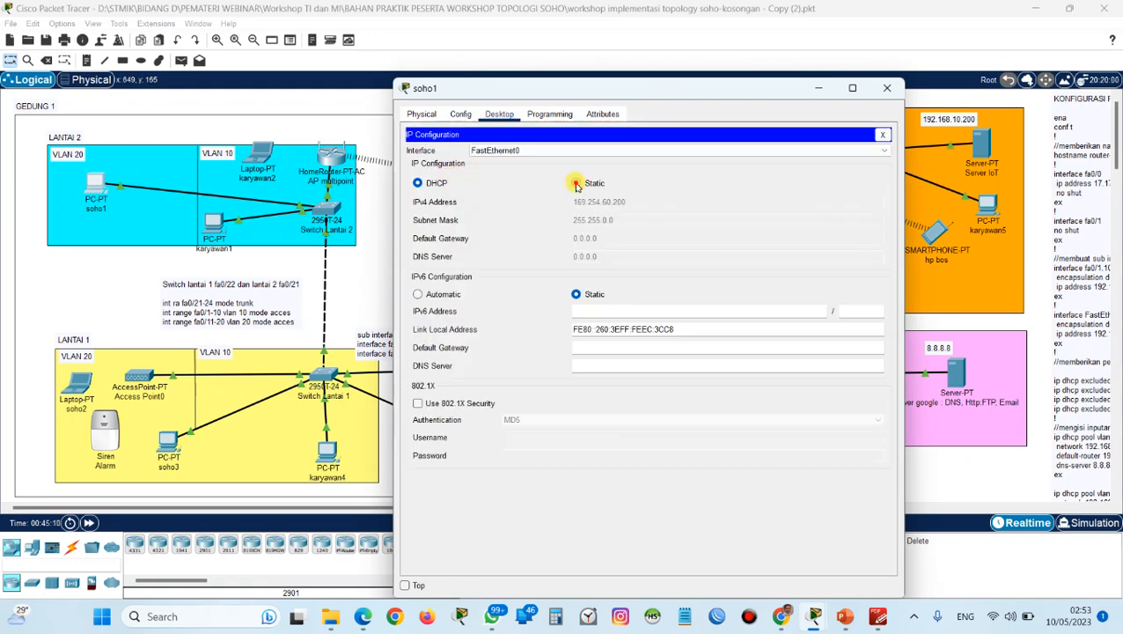
{"action": "left_click", "coordinate": [576, 182]}
{"action": "left_click", "coordinate": [418, 183]}
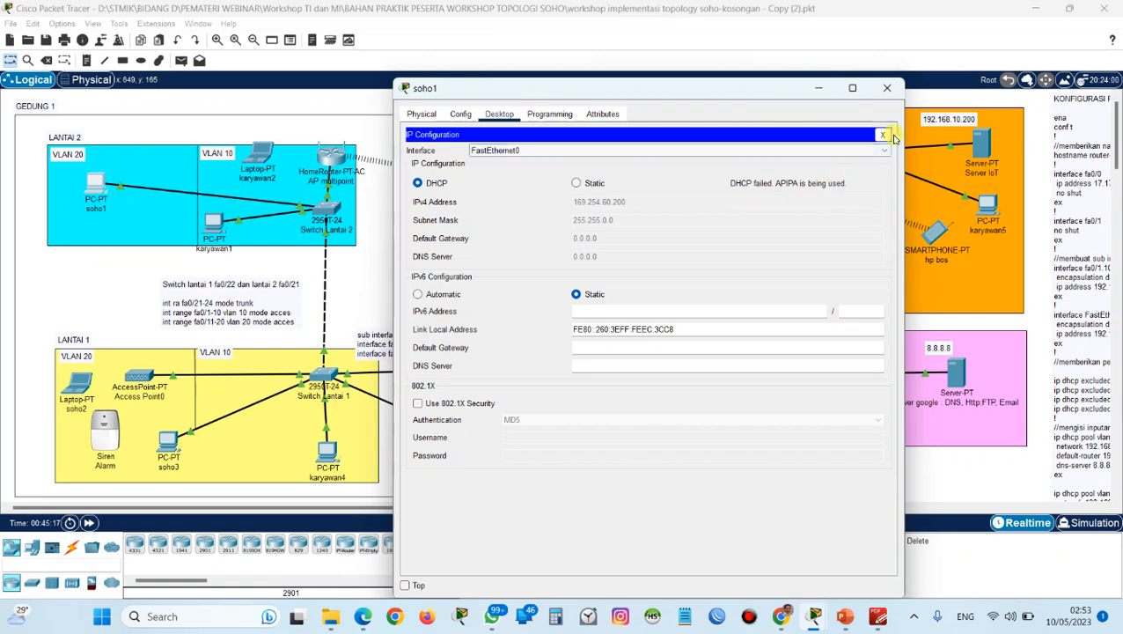
{"action": "left_click", "coordinate": [892, 91]}
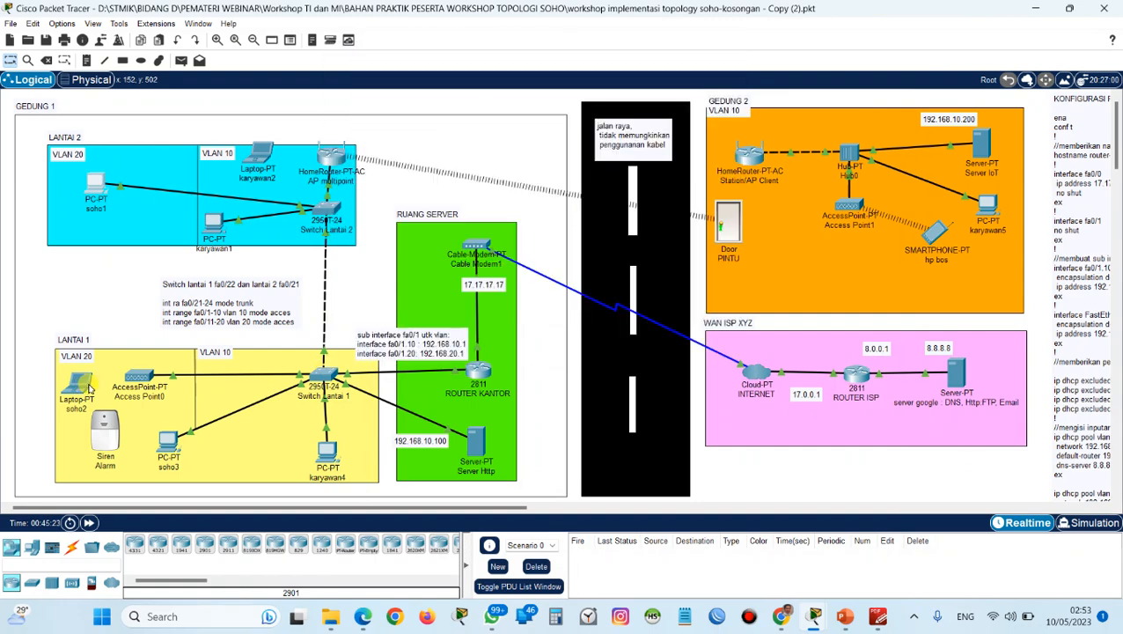
Check the IP configuration of PC soho3 on Lantai 1 for comparison, and close its window.
{"action": "left_click", "coordinate": [165, 443]}
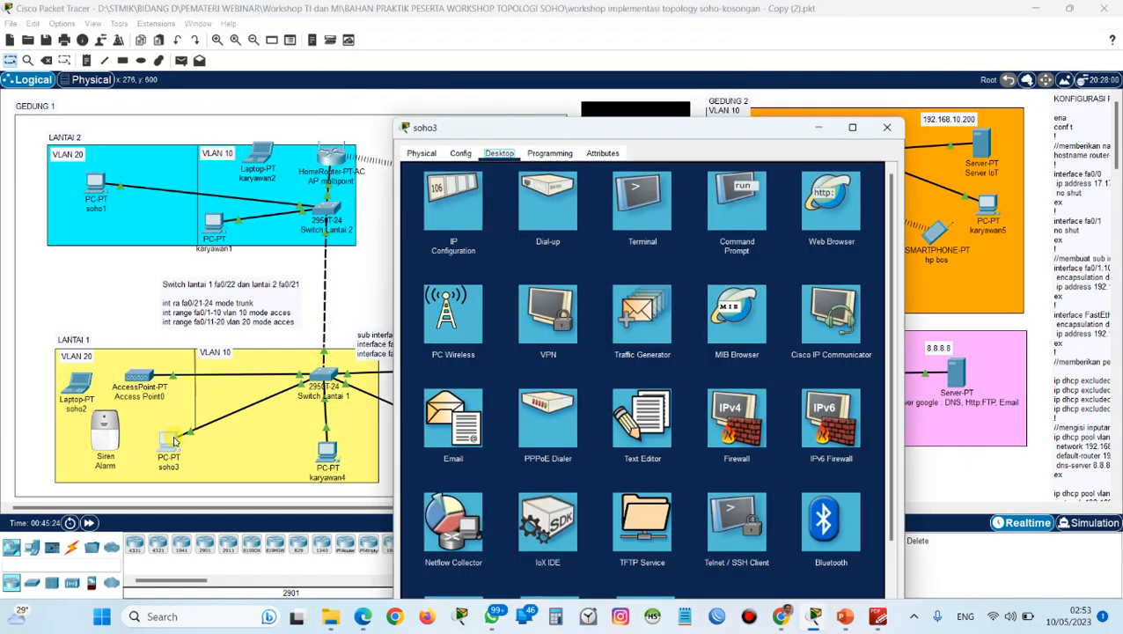
{"action": "left_click", "coordinate": [440, 194]}
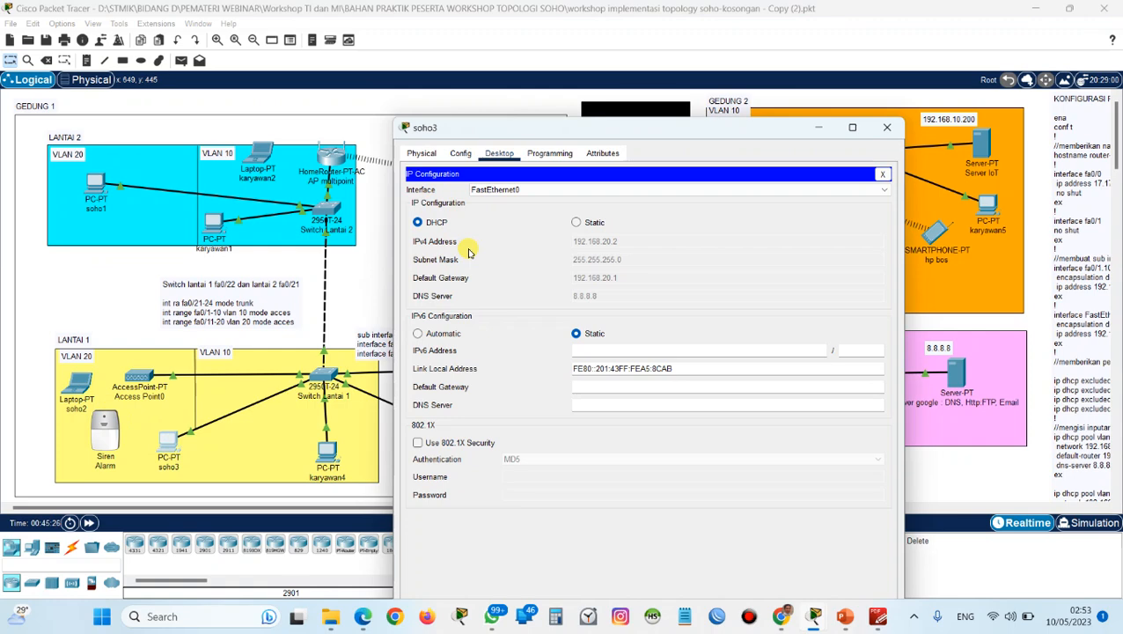
{"action": "left_click", "coordinate": [887, 127]}
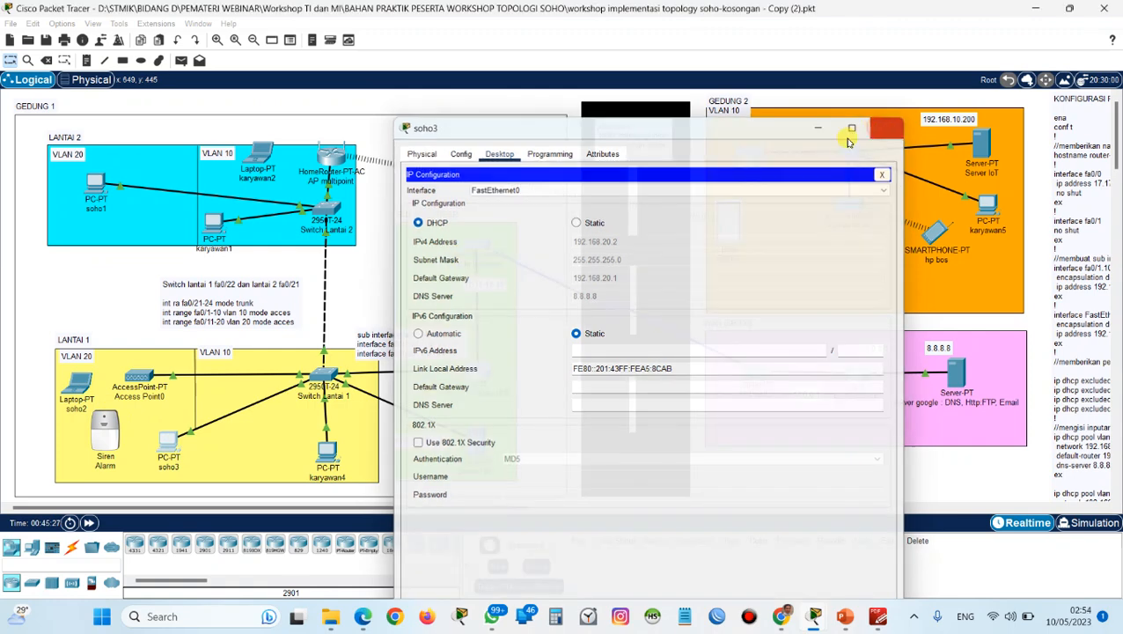
In Switch Lantai 2's command line, assign interface range fa0/11-20 to access VLAN 20.
{"action": "left_click", "coordinate": [327, 211]}
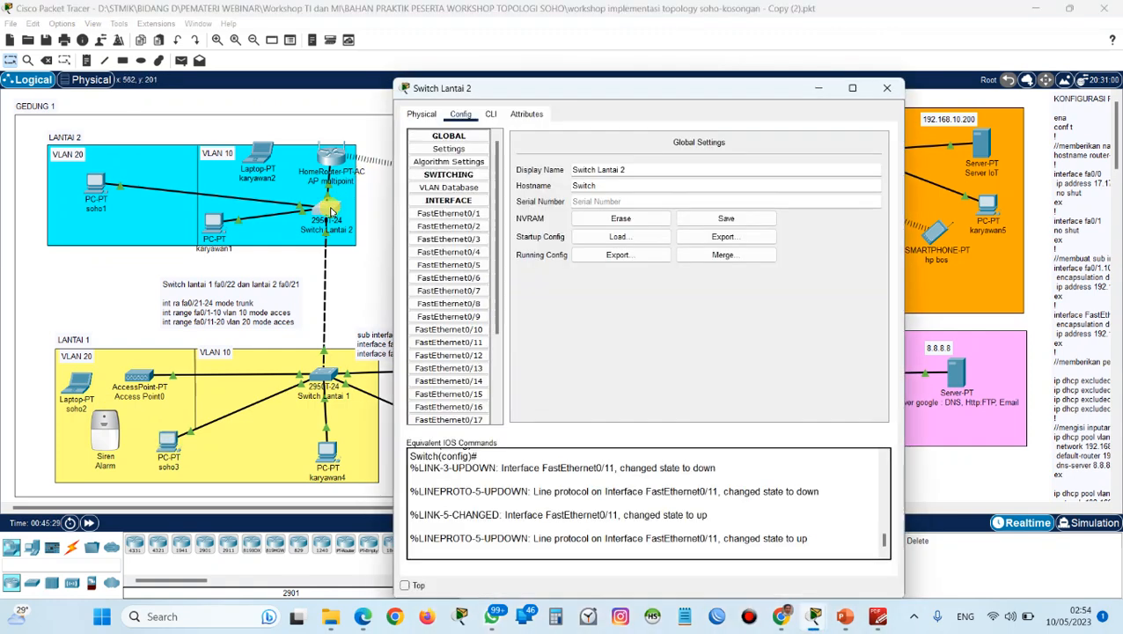
{"action": "left_click", "coordinate": [496, 114]}
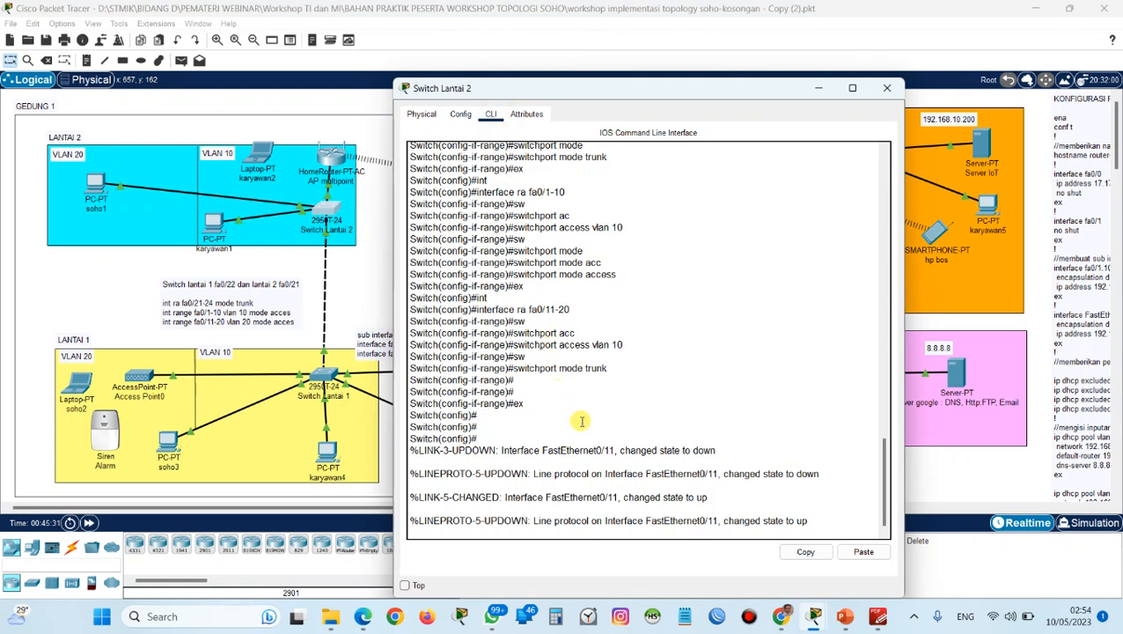
{"action": "key", "text": "Return"}
{"action": "key", "text": "Return"}
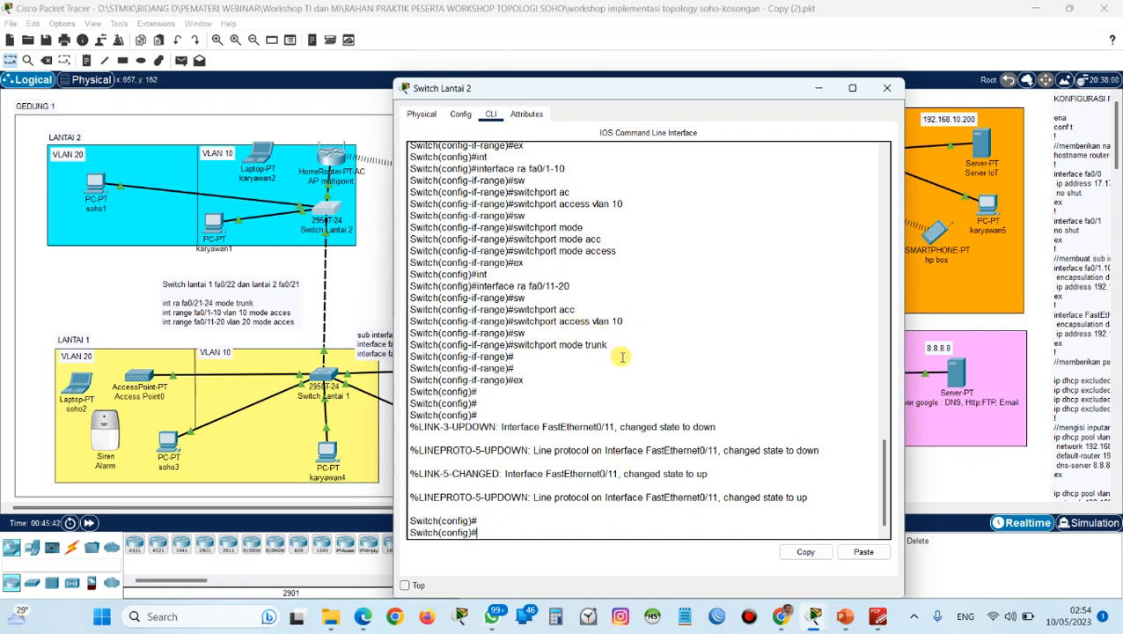
{"action": "type", "text": "int"}
{"action": "key", "text": "Tab"}
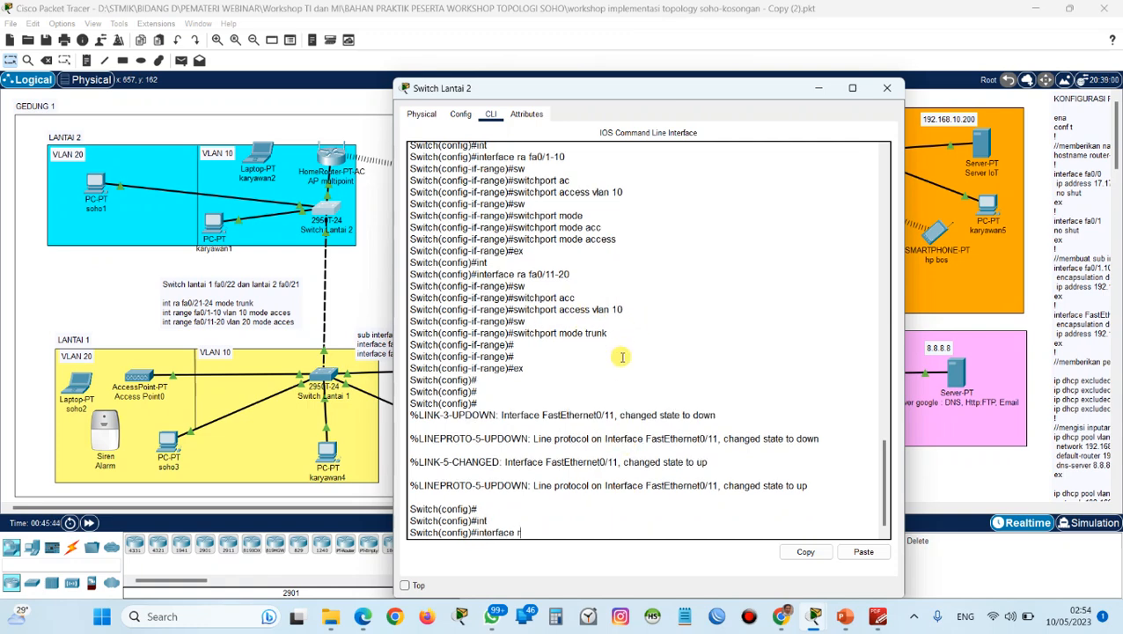
{"action": "type", "text": "ra fa0/11"}
{"action": "type", "text": "-1"}
{"action": "key", "text": "Return"}
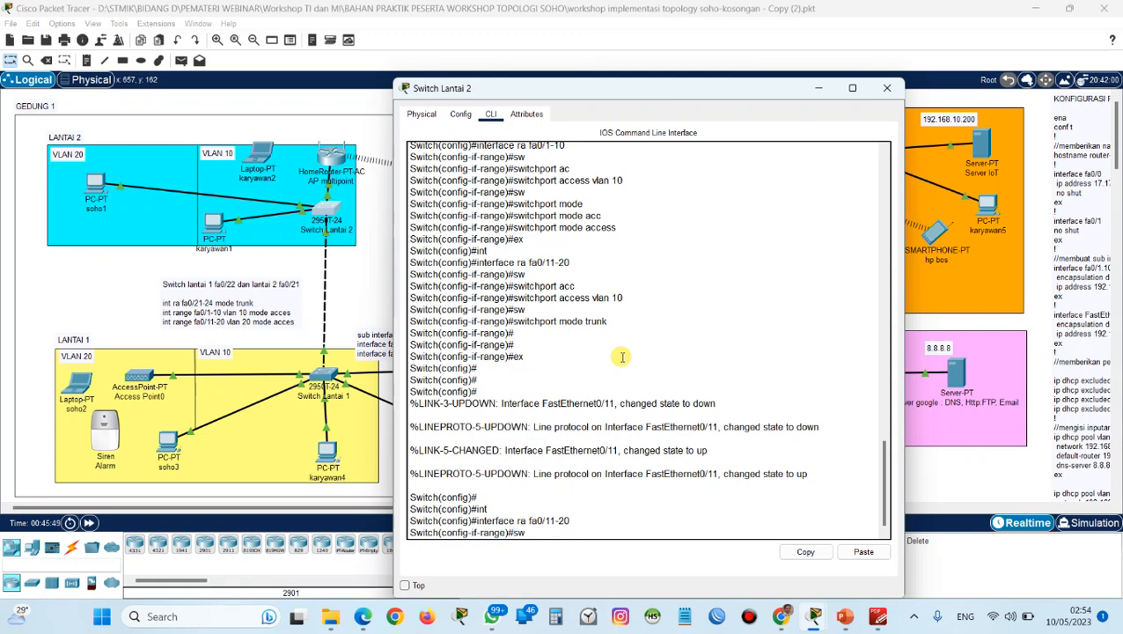
{"action": "type", "text": "sw"}
{"action": "key", "text": "Tab"}
{"action": "type", "text": "ac"}
{"action": "key", "text": "Tab"}
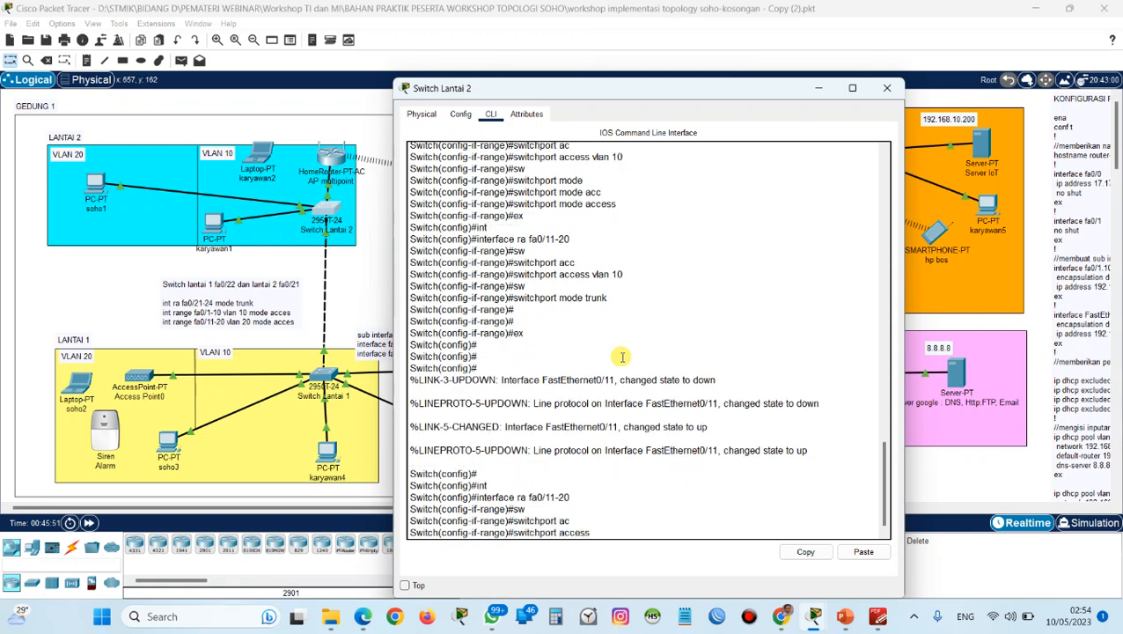
{"action": "type", "text": "vlan 20"}
{"action": "key", "text": "Return"}
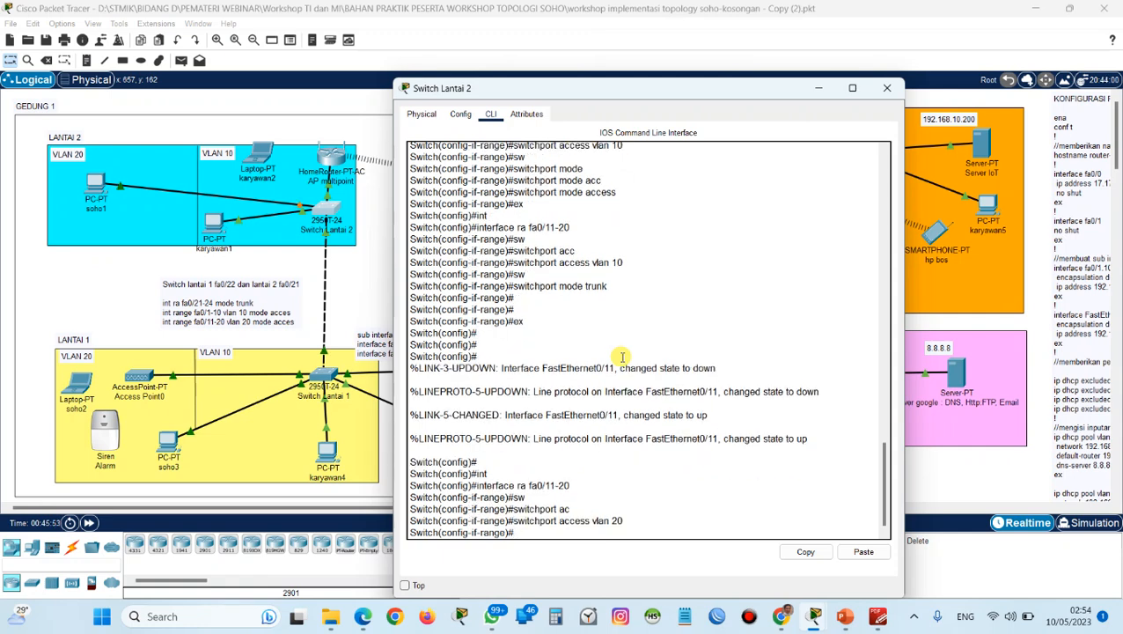
Set the switchport mode of Switch Lantai 2's range fa0/11-20 to access.
{"action": "type", "text": "sw"}
{"action": "key", "text": "Tab"}
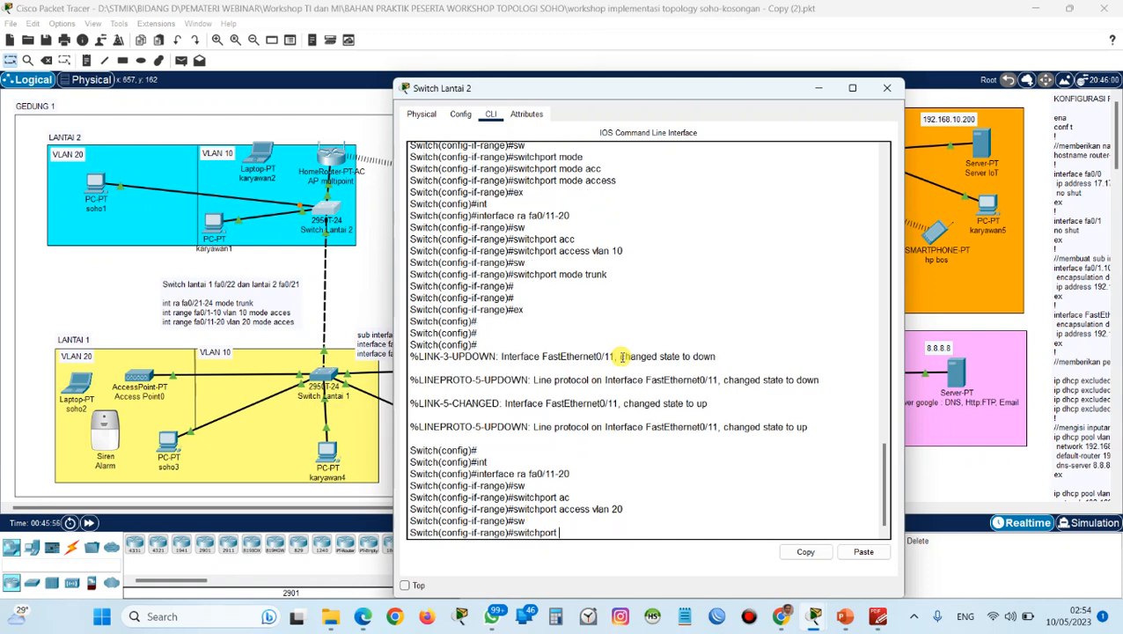
{"action": "type", "text": "mode"}
{"action": "key", "text": "Tab"}
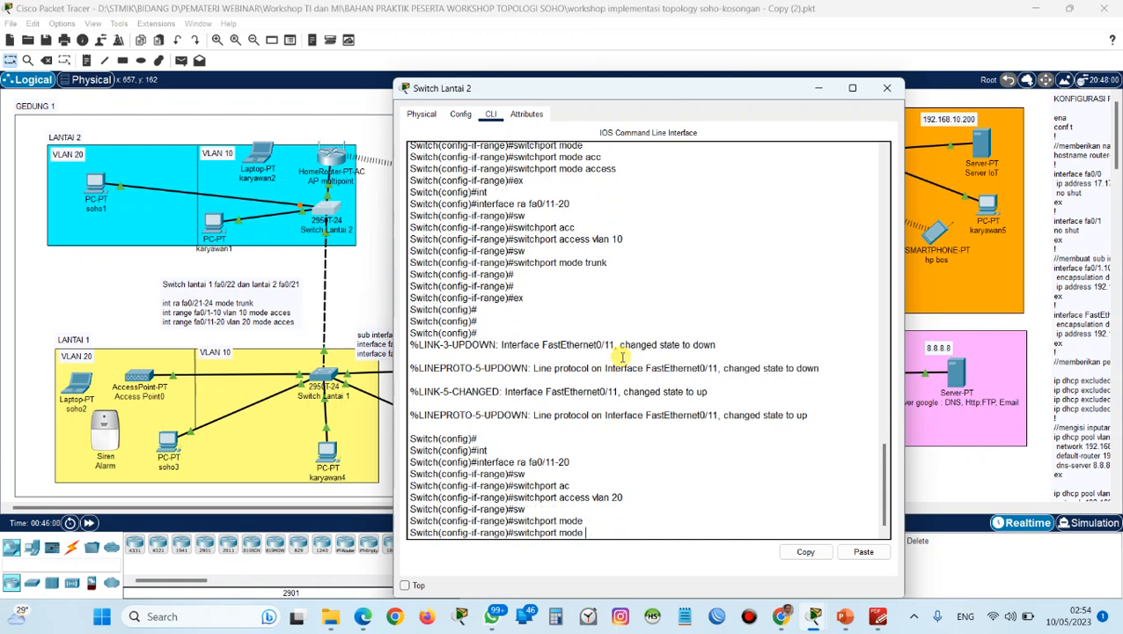
{"action": "type", "text": "acc"}
{"action": "key", "text": "Tab"}
{"action": "key", "text": "Return"}
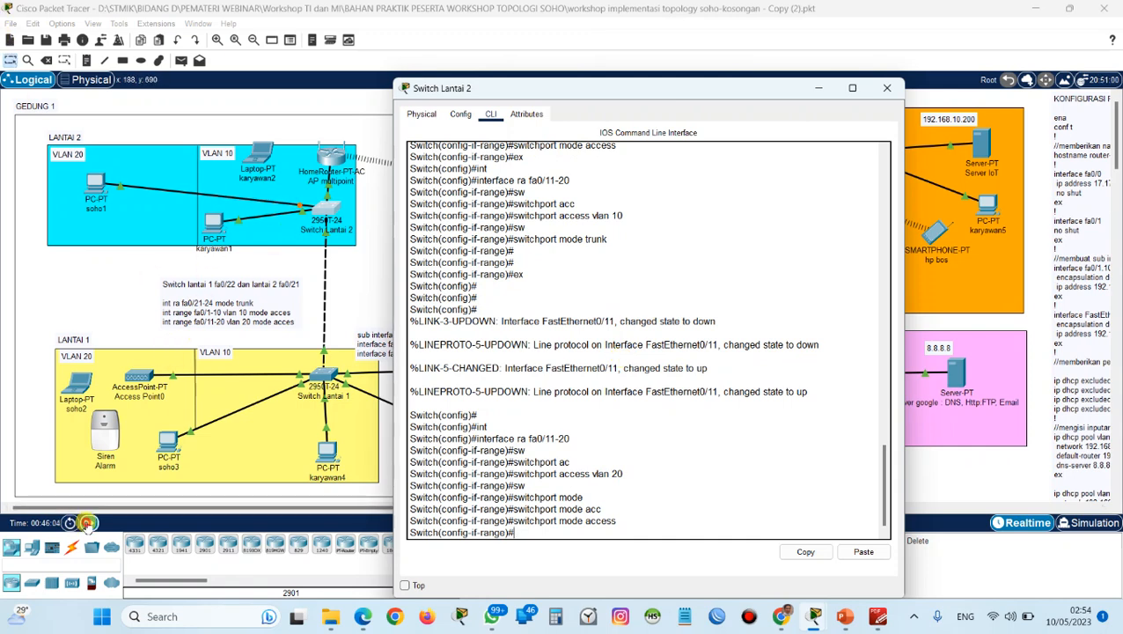
Fast-forward the simulation time, check PC soho1's DHCP address configuration, and close its window.
{"action": "left_click", "coordinate": [89, 522]}
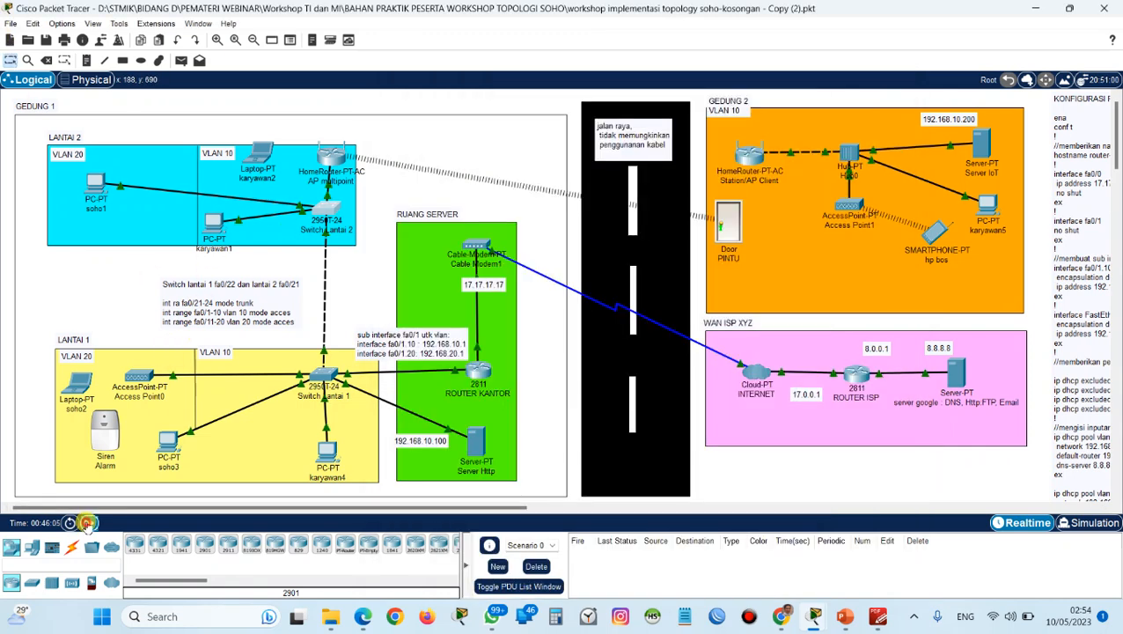
{"action": "left_click", "coordinate": [95, 183]}
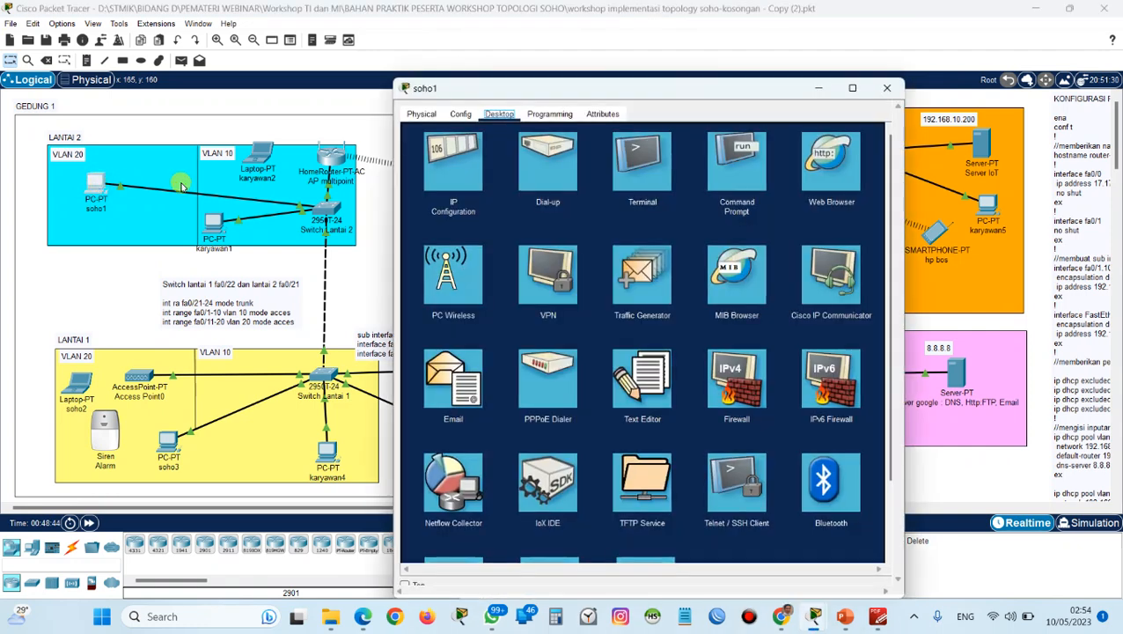
{"action": "left_click", "coordinate": [449, 159]}
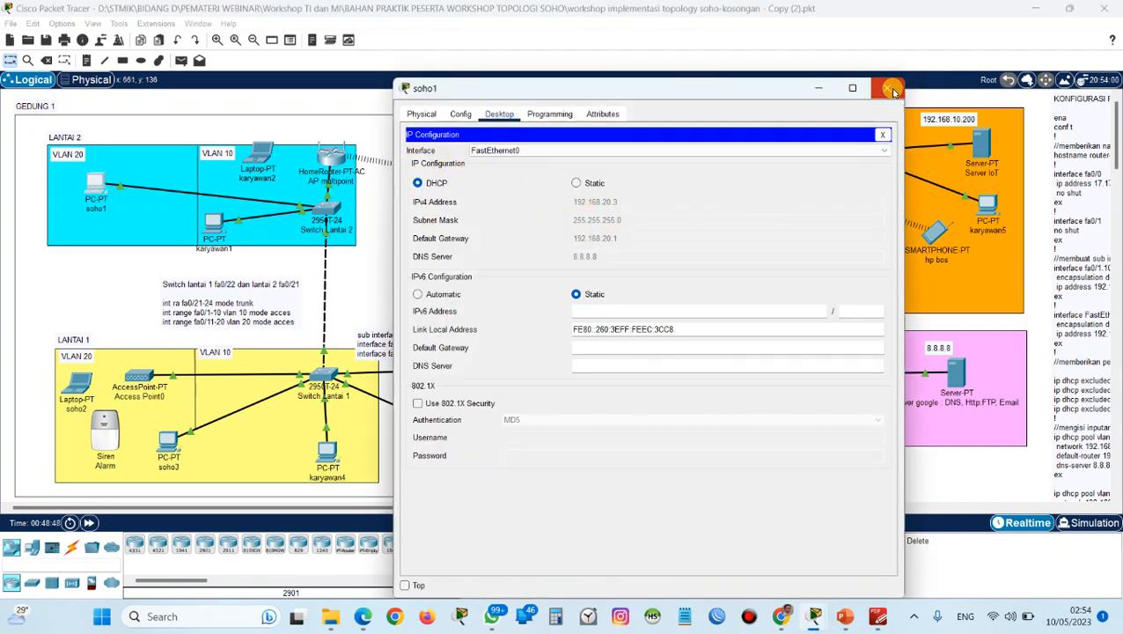
{"action": "left_click", "coordinate": [893, 91]}
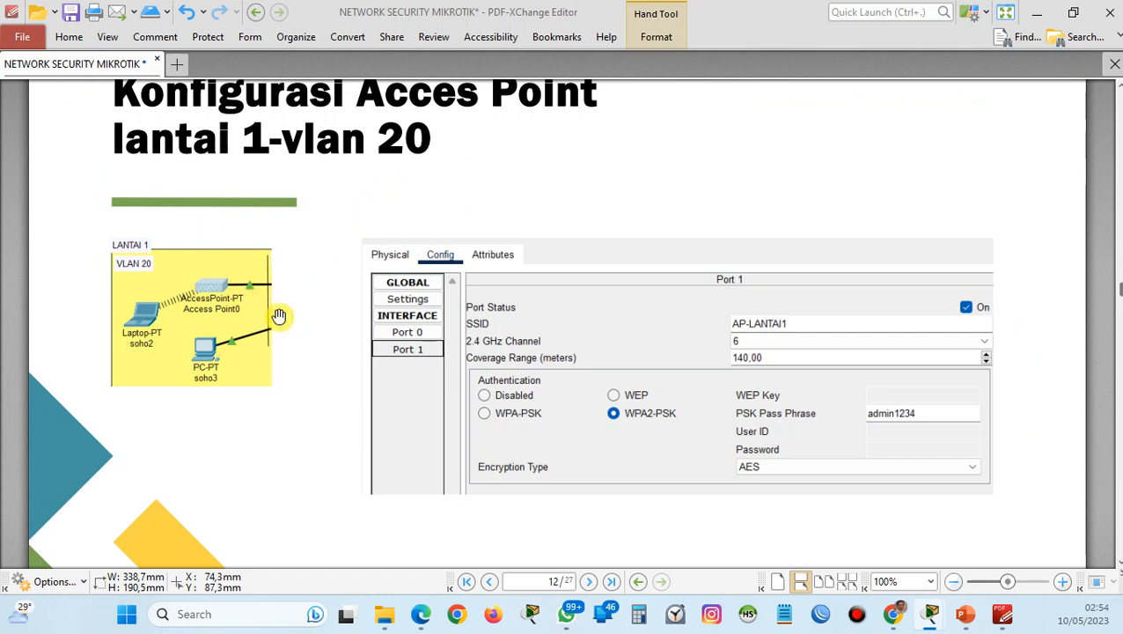
Consult the Lantai 1 access point slide and set the SSID of Access Point0's Port 1 to AP-LANTAI1.
{"action": "scroll", "coordinate": [296, 332], "scroll_direction": "up", "scroll_amount": 1}
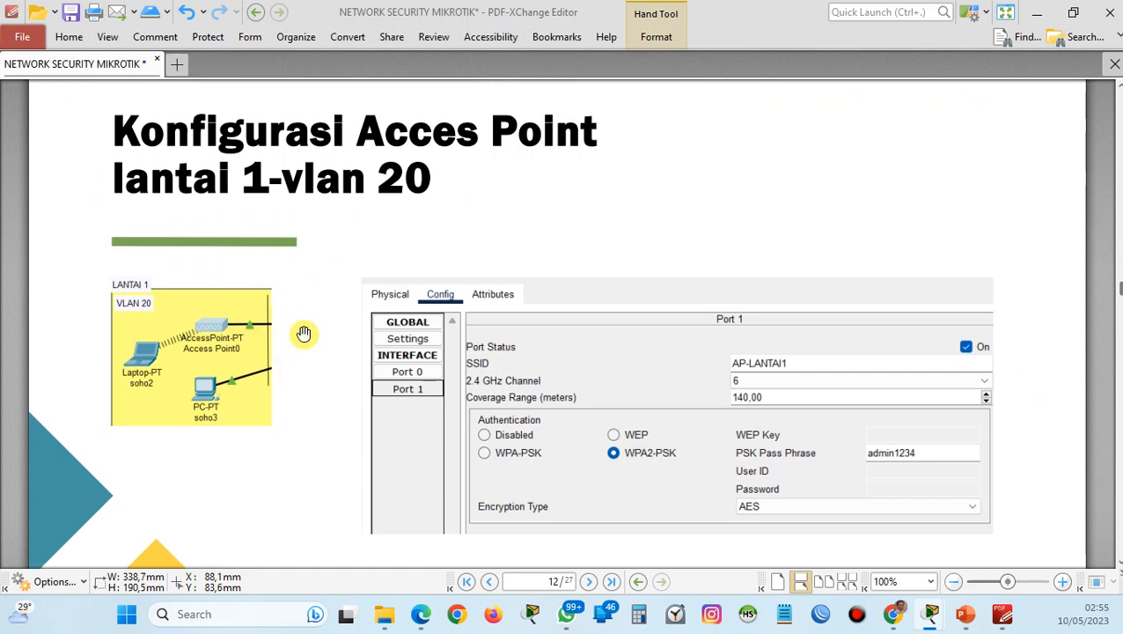
{"action": "scroll", "coordinate": [303, 335], "scroll_direction": "down", "scroll_amount": 1}
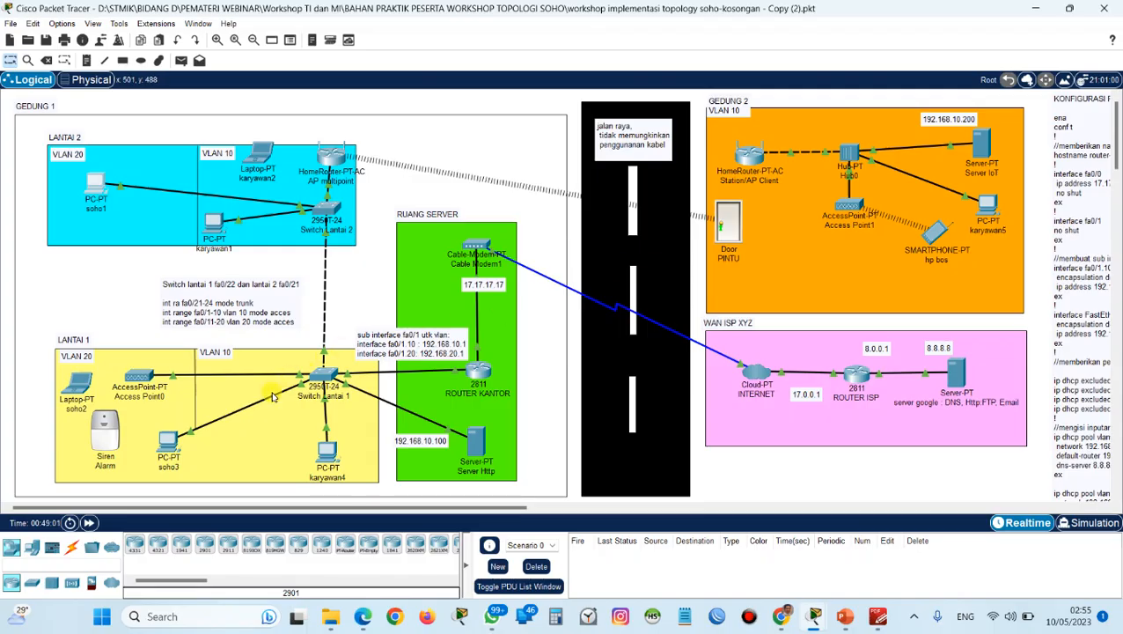
{"action": "left_click", "coordinate": [136, 384]}
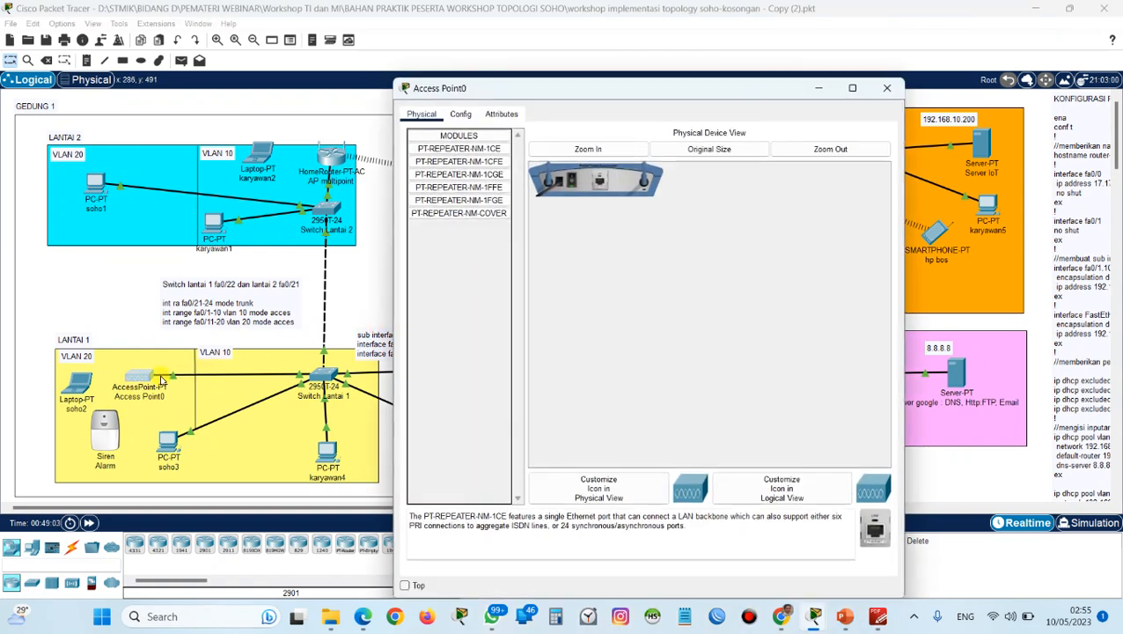
{"action": "left_click", "coordinate": [461, 113]}
{"action": "left_click", "coordinate": [435, 188]}
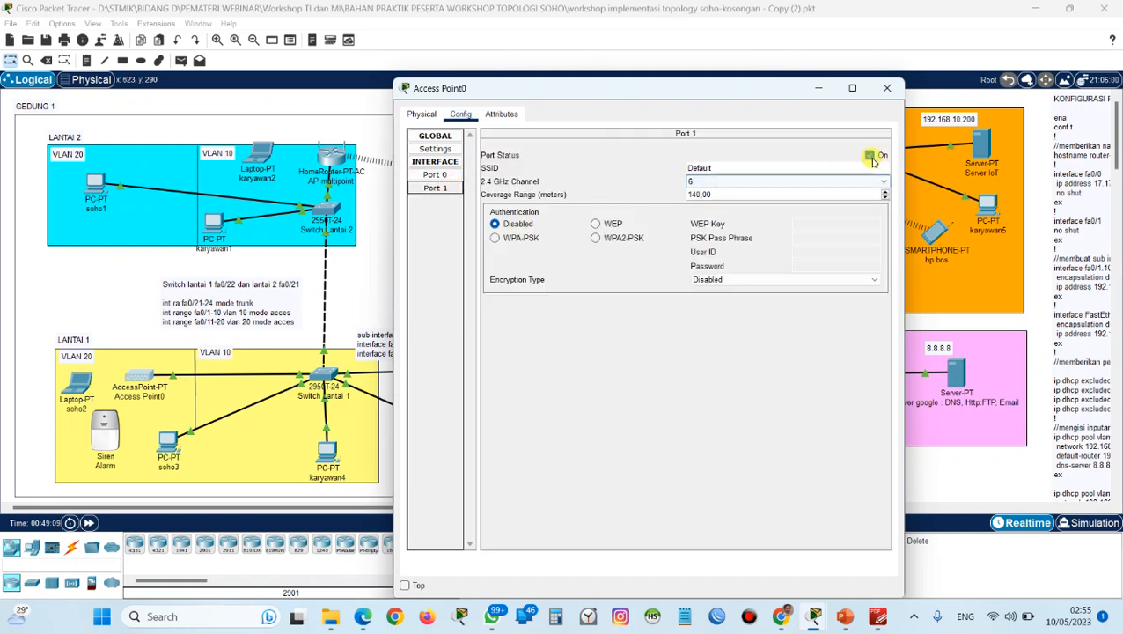
{"action": "double_click", "coordinate": [762, 167]}
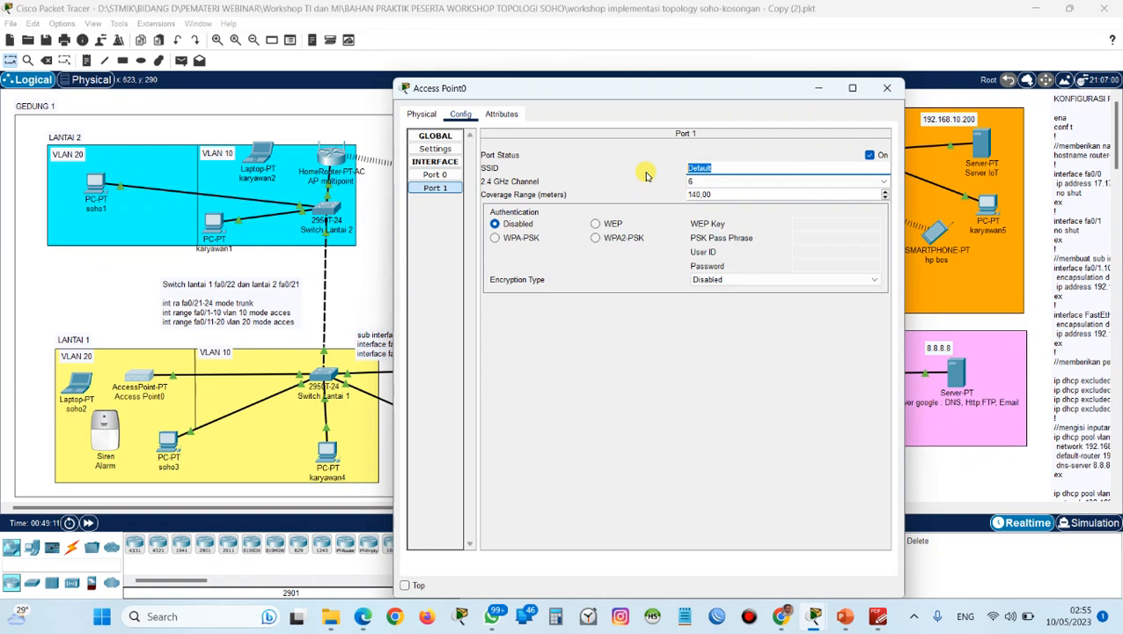
{"action": "key", "text": "Caps_Lock"}
{"action": "type", "text": "AP-LANTAI1"}
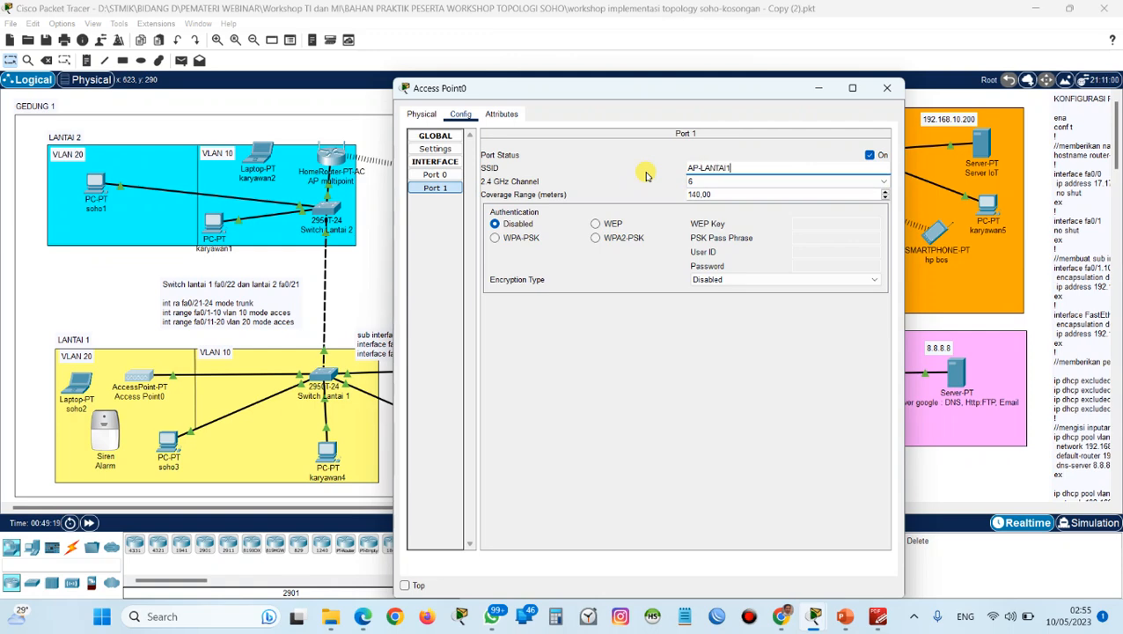
Set Access Point0's Port 1 authentication to WPA2-PSK, enter the PSK pass phrase, and close the device window.
{"action": "left_click", "coordinate": [596, 223]}
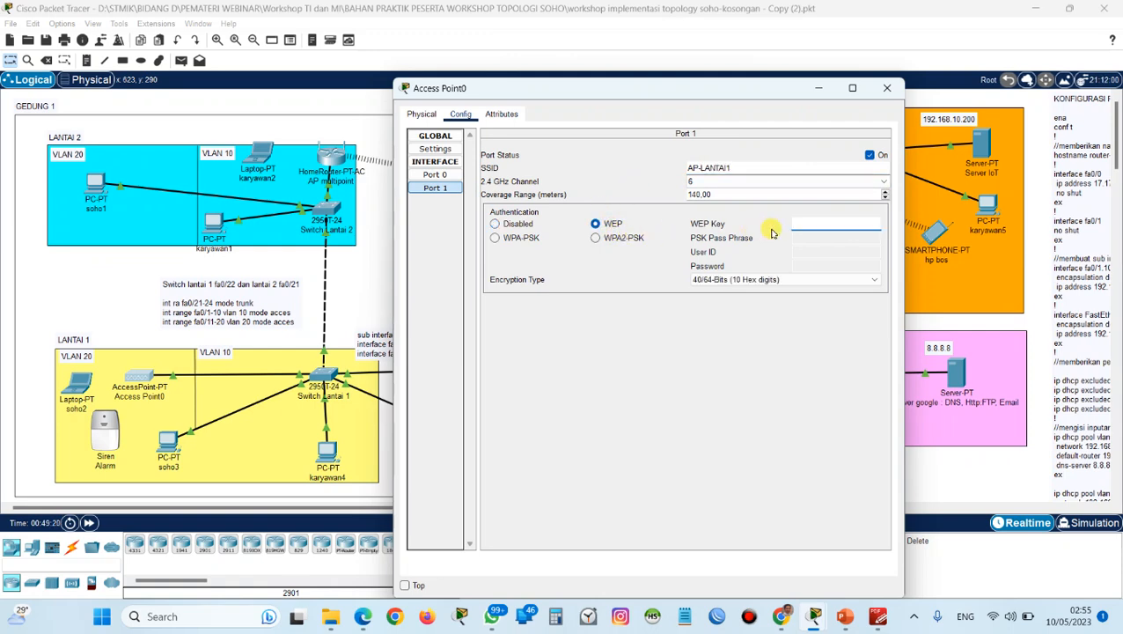
{"action": "left_click", "coordinate": [625, 239]}
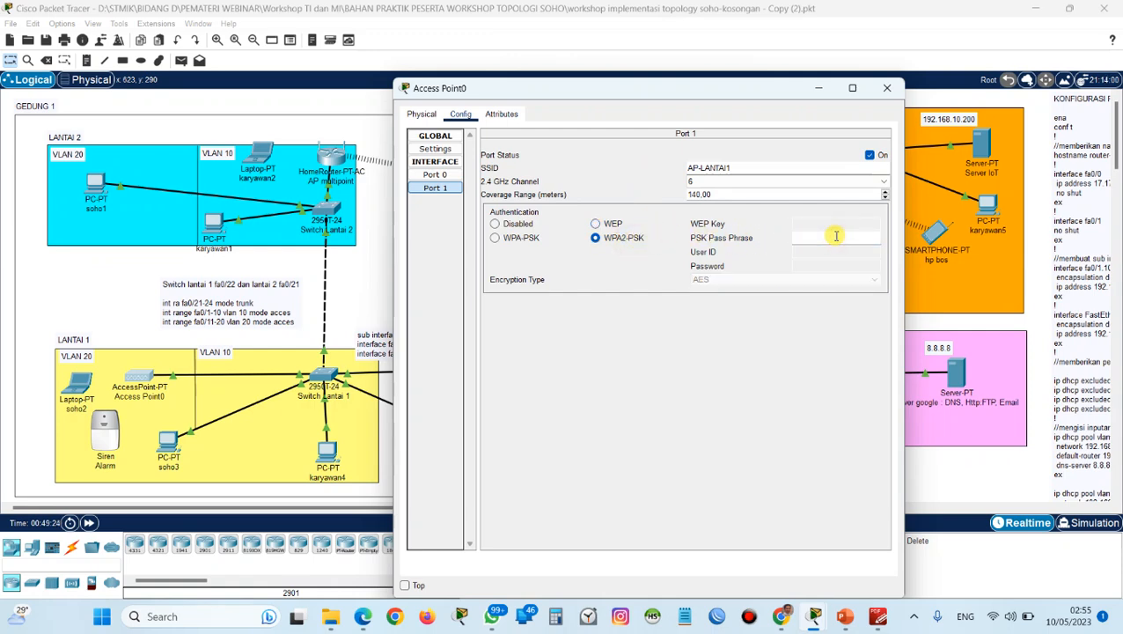
{"action": "key", "text": "Caps_Lock"}
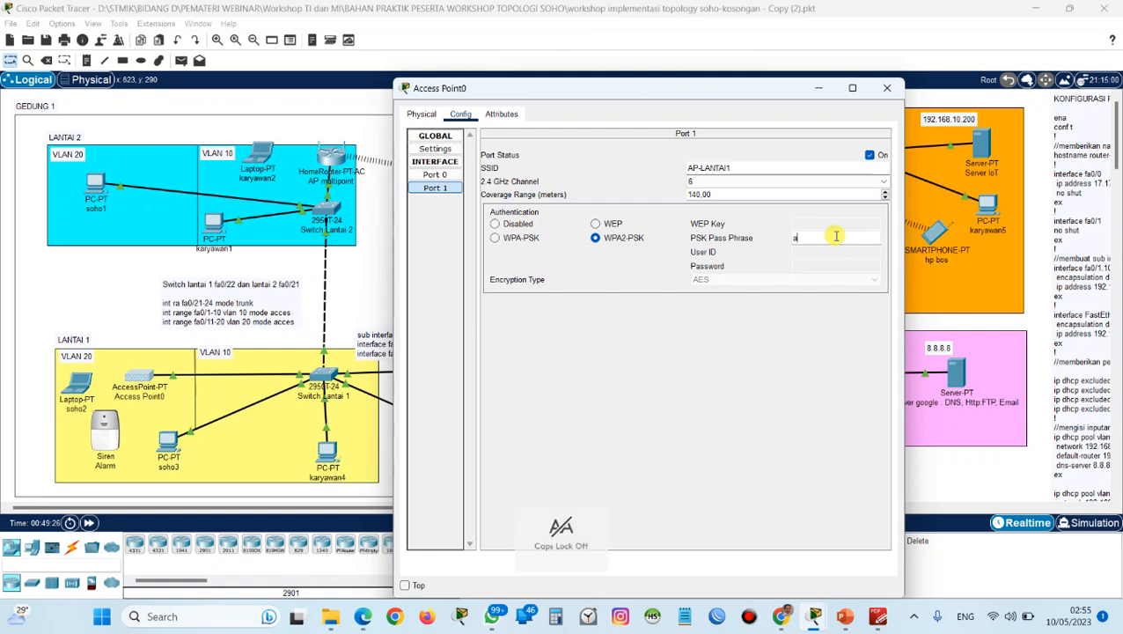
{"action": "type", "text": "admin"}
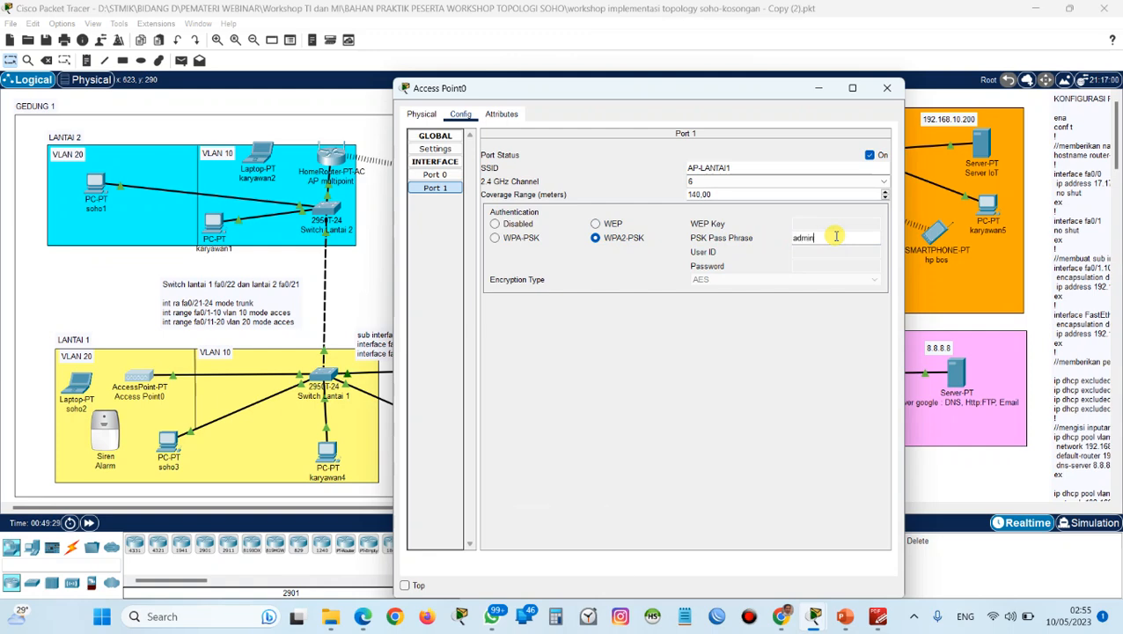
{"action": "type", "text": "1234"}
{"action": "left_click", "coordinate": [886, 88]}
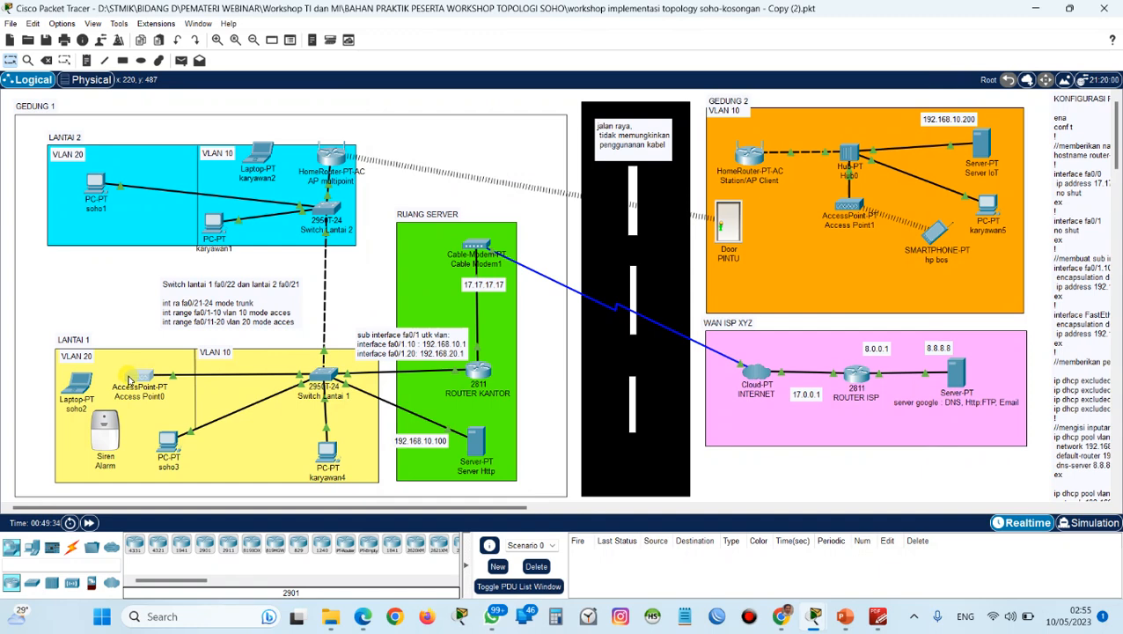
Switch laptop soho2's wireless interface from a static address to DHCP and close its window.
{"action": "left_click", "coordinate": [75, 387]}
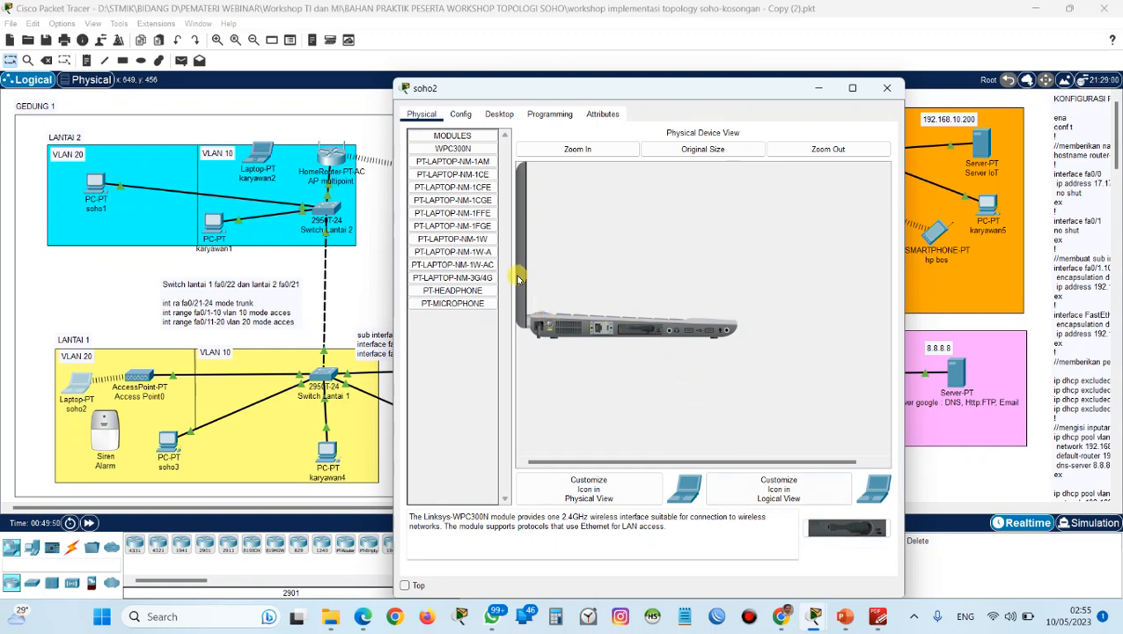
{"action": "left_click", "coordinate": [500, 120]}
{"action": "left_click", "coordinate": [454, 160]}
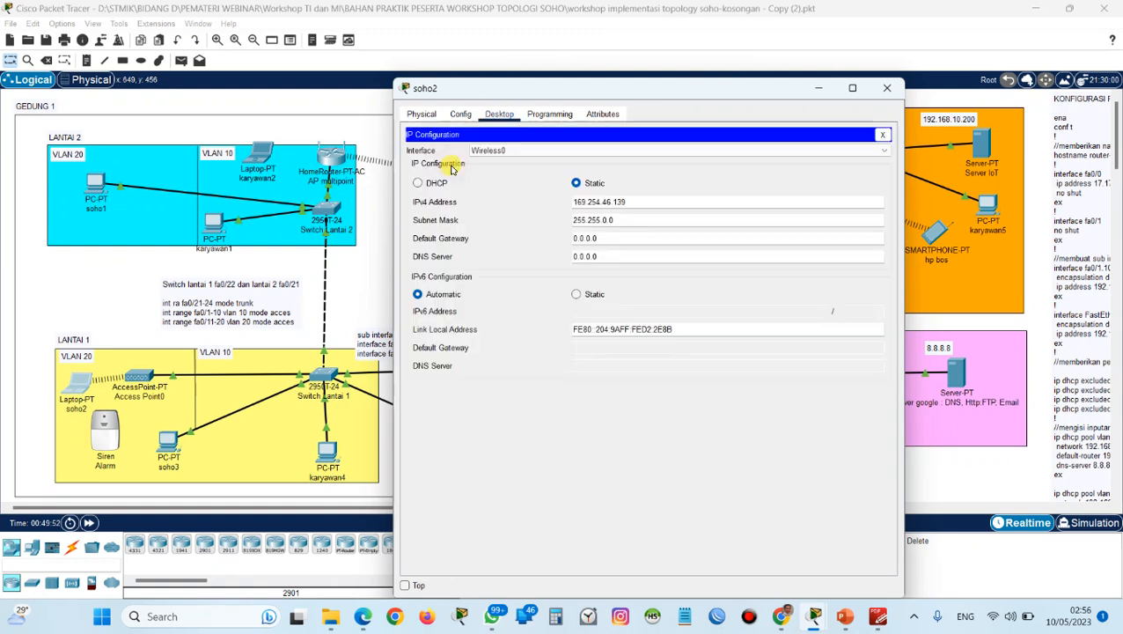
{"action": "left_click", "coordinate": [433, 185]}
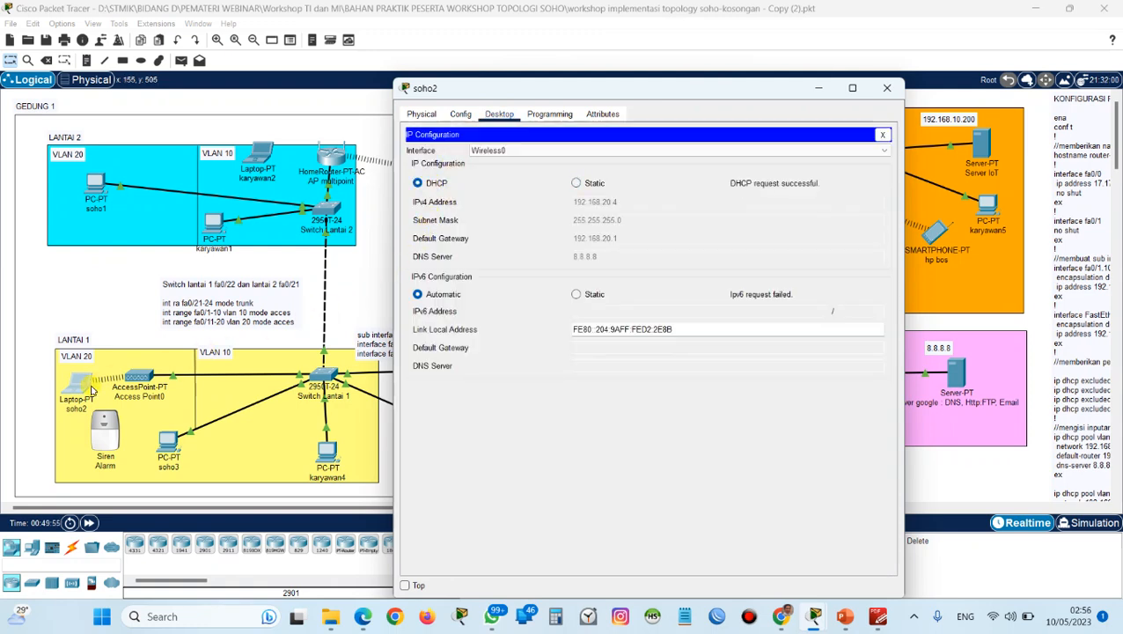
{"action": "left_click", "coordinate": [886, 88]}
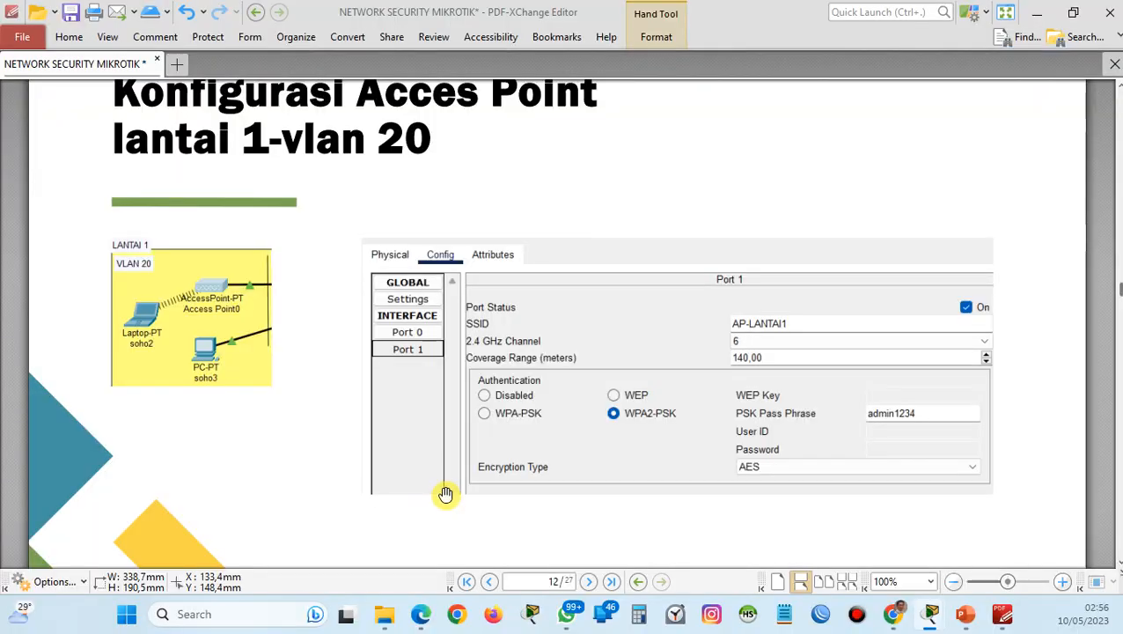
Consult the Lantai 2 VLAN 10 access point slide and open the GUI configuration of AP multipoint.
{"action": "scroll", "coordinate": [484, 440], "scroll_direction": "down", "scroll_amount": 10}
{"action": "scroll", "coordinate": [483, 436], "scroll_direction": "down", "scroll_amount": 2}
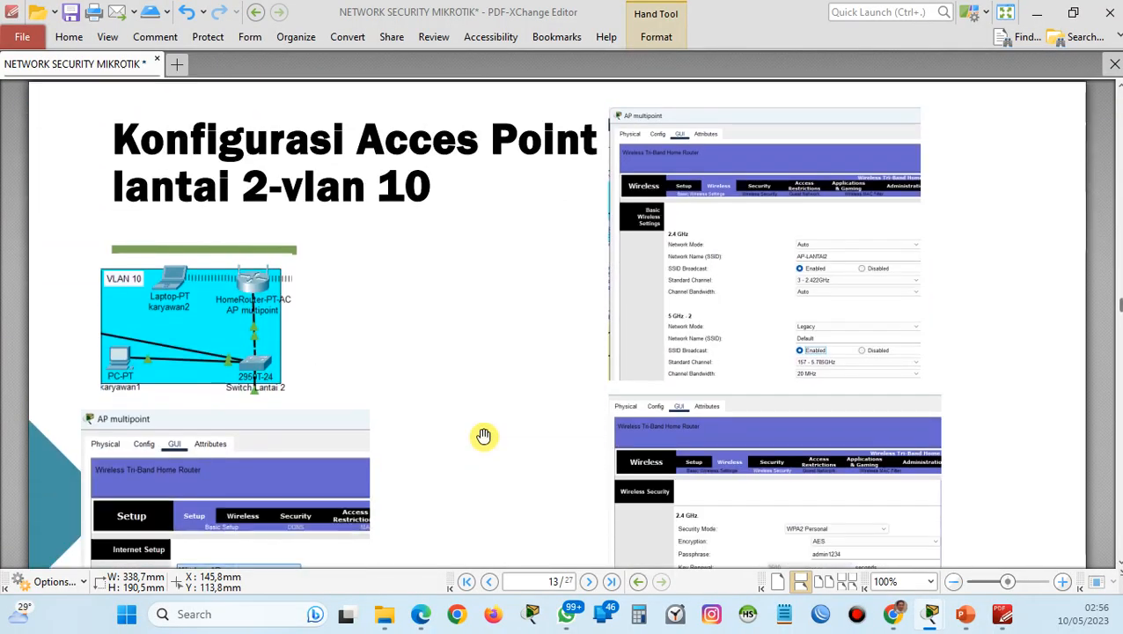
{"action": "scroll", "coordinate": [484, 436], "scroll_direction": "down", "scroll_amount": 1}
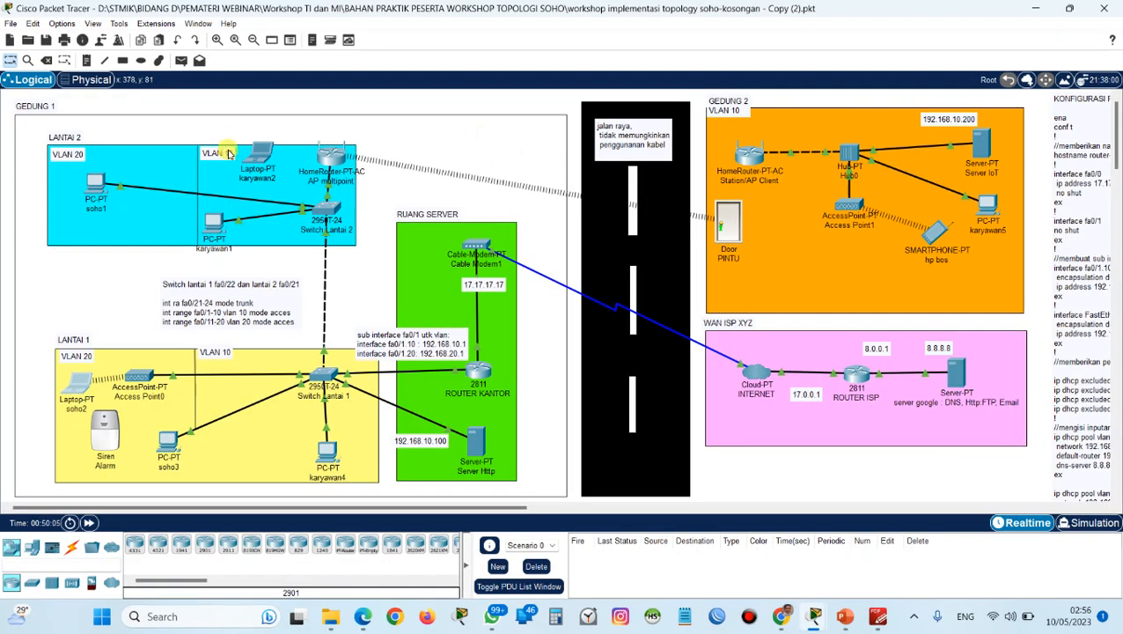
{"action": "left_click", "coordinate": [336, 157]}
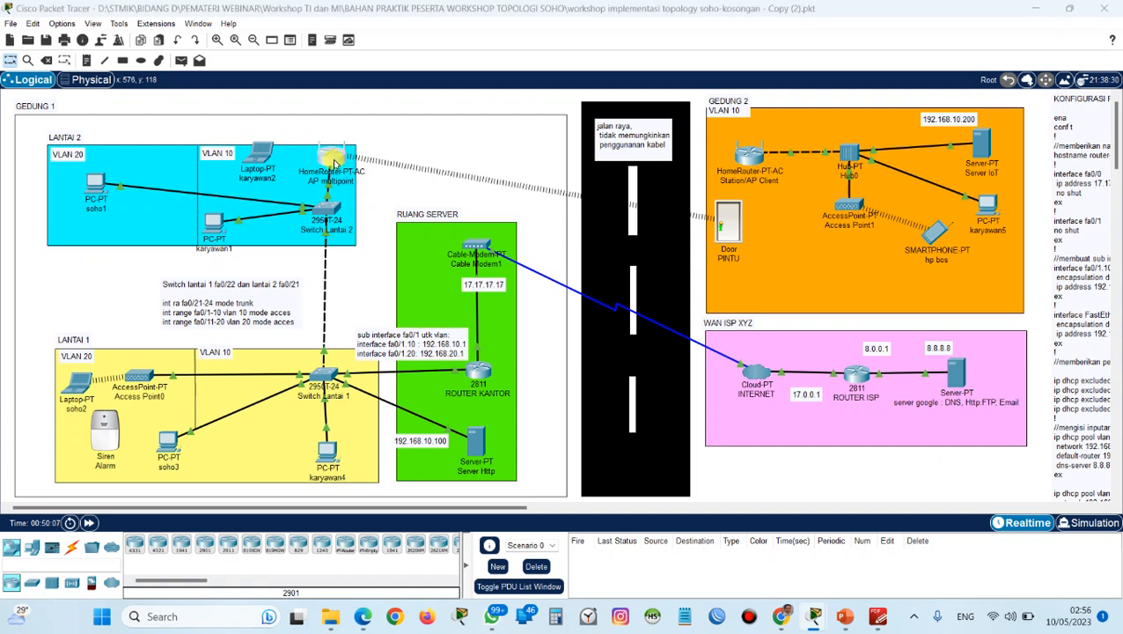
{"action": "left_click", "coordinate": [353, 114]}
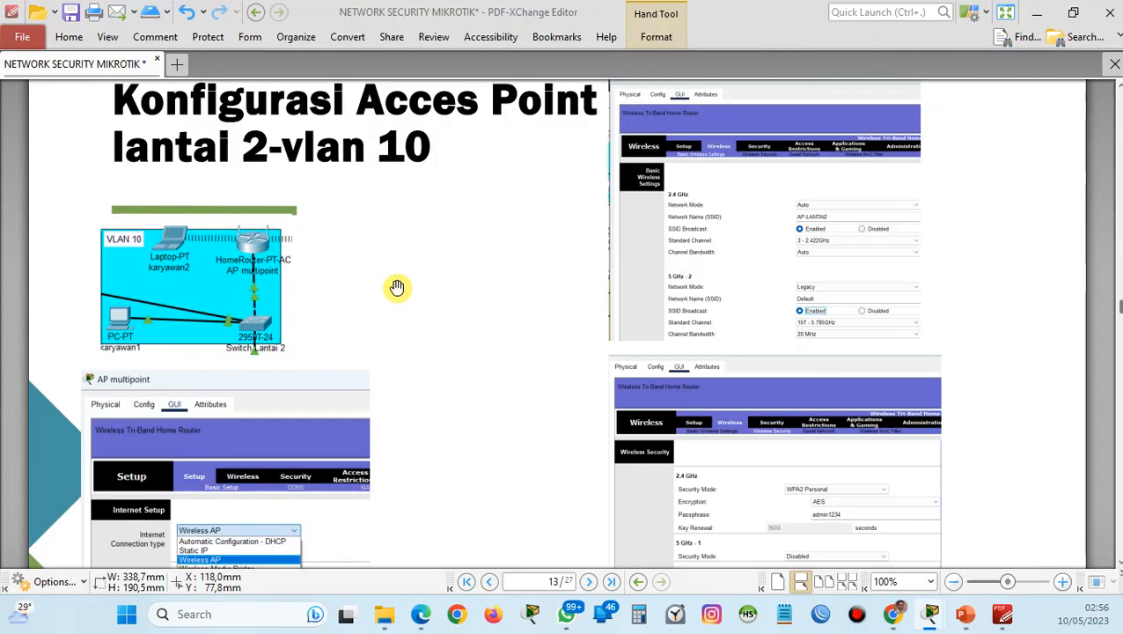
{"action": "scroll", "coordinate": [396, 291], "scroll_direction": "down", "scroll_amount": 2}
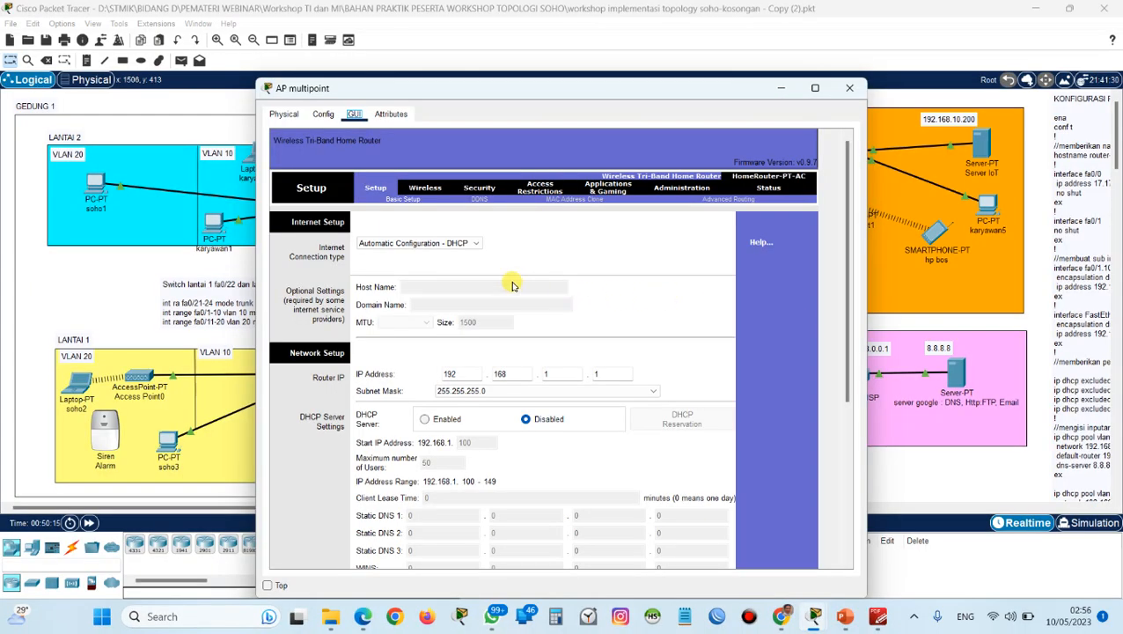
Try setting AP multipoint's Internet connection type to Wireless AP, and consult the slide's basic wireless settings.
{"action": "left_click", "coordinate": [436, 243]}
{"action": "left_click", "coordinate": [429, 274]}
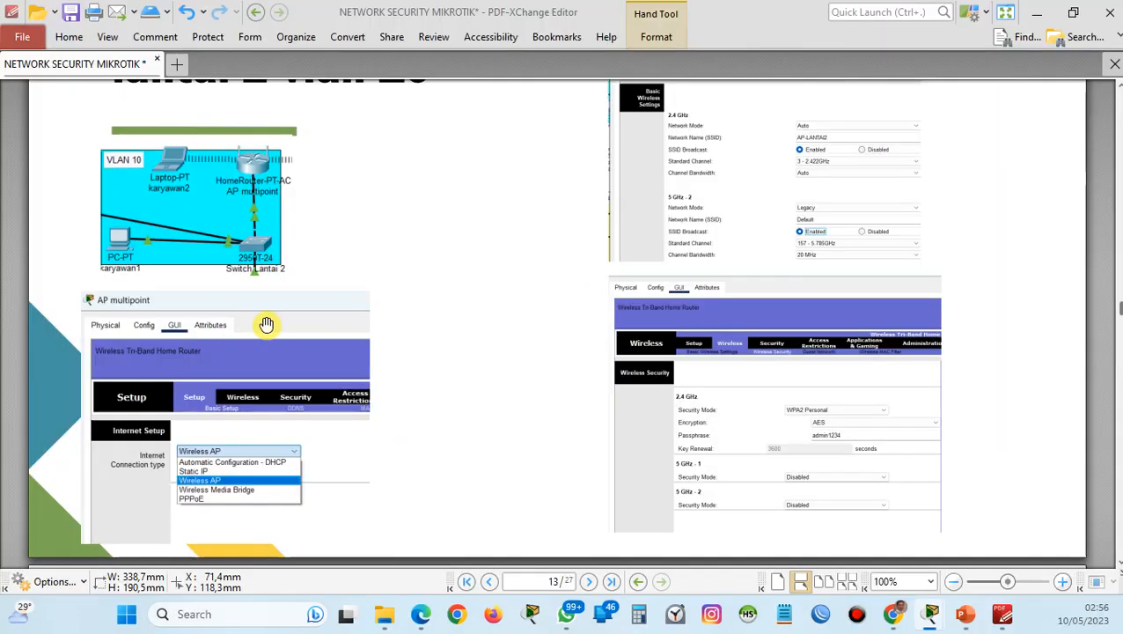
{"action": "scroll", "coordinate": [283, 321], "scroll_direction": "up", "scroll_amount": 2}
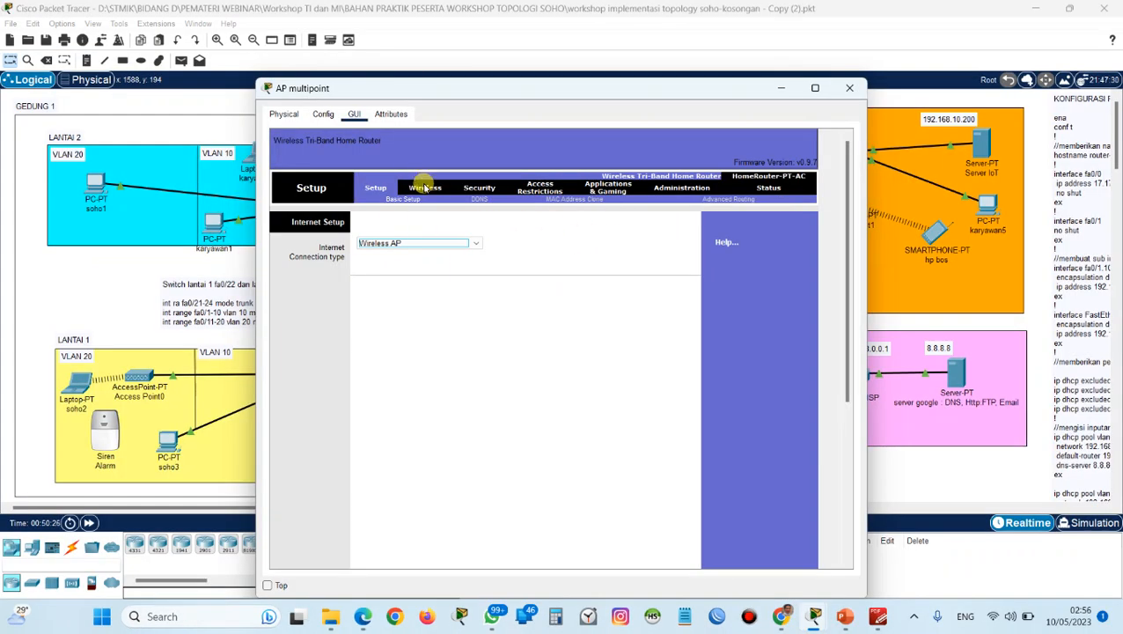
Try enabling AP multipoint's 2.4 GHz and 5 GHz - 2 SSID broadcast with AP-LANTAI2 as the 2.4 GHz network name.
{"action": "left_click", "coordinate": [421, 190]}
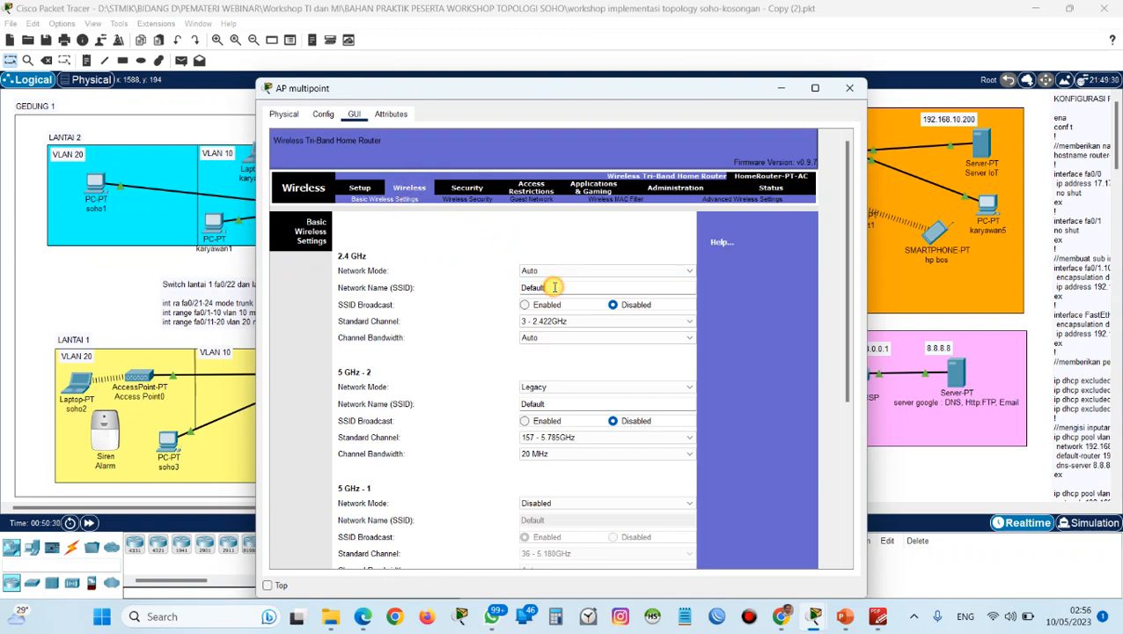
{"action": "left_click", "coordinate": [524, 304]}
{"action": "left_click", "coordinate": [526, 422]}
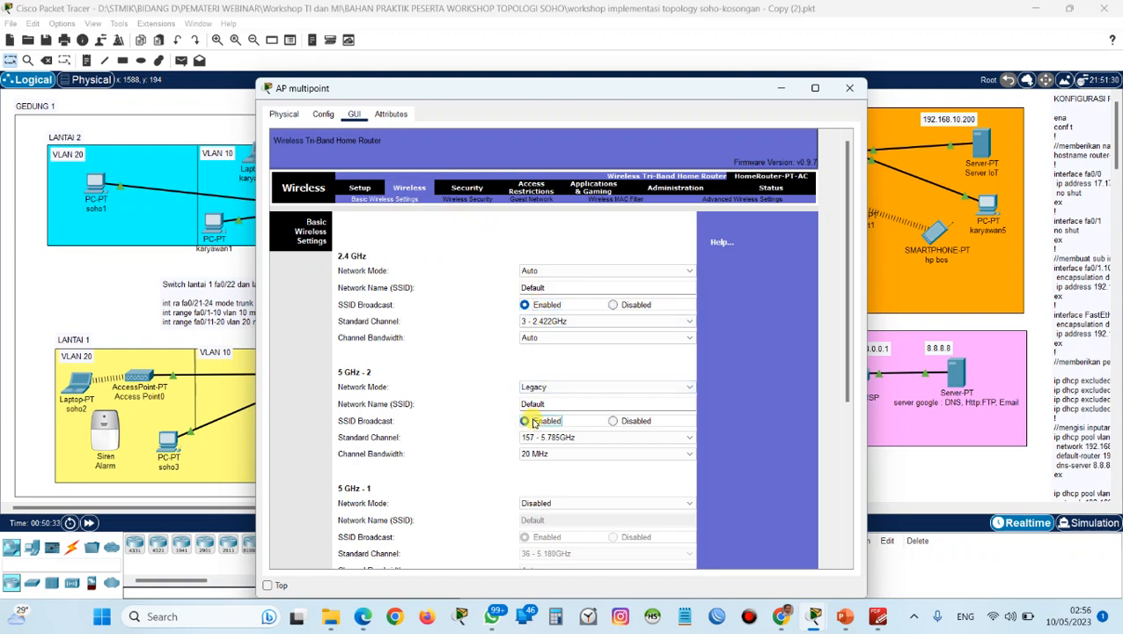
{"action": "left_click", "coordinate": [547, 284]}
{"action": "left_click_drag", "start_coordinate": [547, 284], "coordinate": [489, 286]}
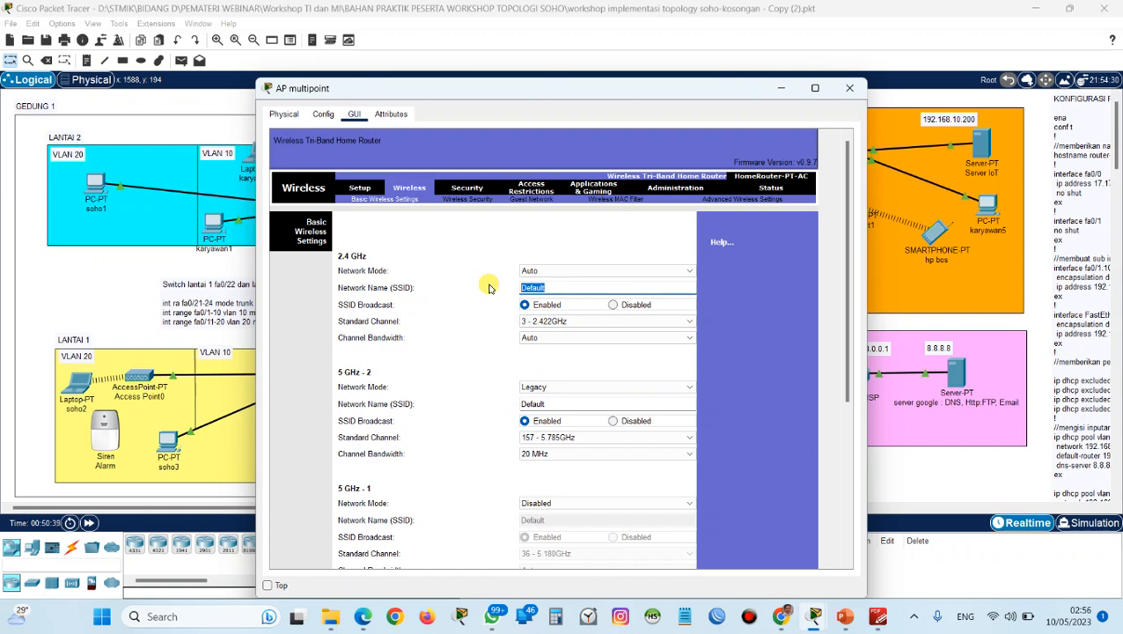
{"action": "type", "text": "A"}
{"action": "key", "text": "Caps_Lock"}
{"action": "type", "text": "P-LANTAI2"}
Try setting AP multipoint's 2.4 GHz security mode to WPA2 Personal with AES encryption and enter the passphrase.
{"action": "left_click", "coordinate": [467, 200]}
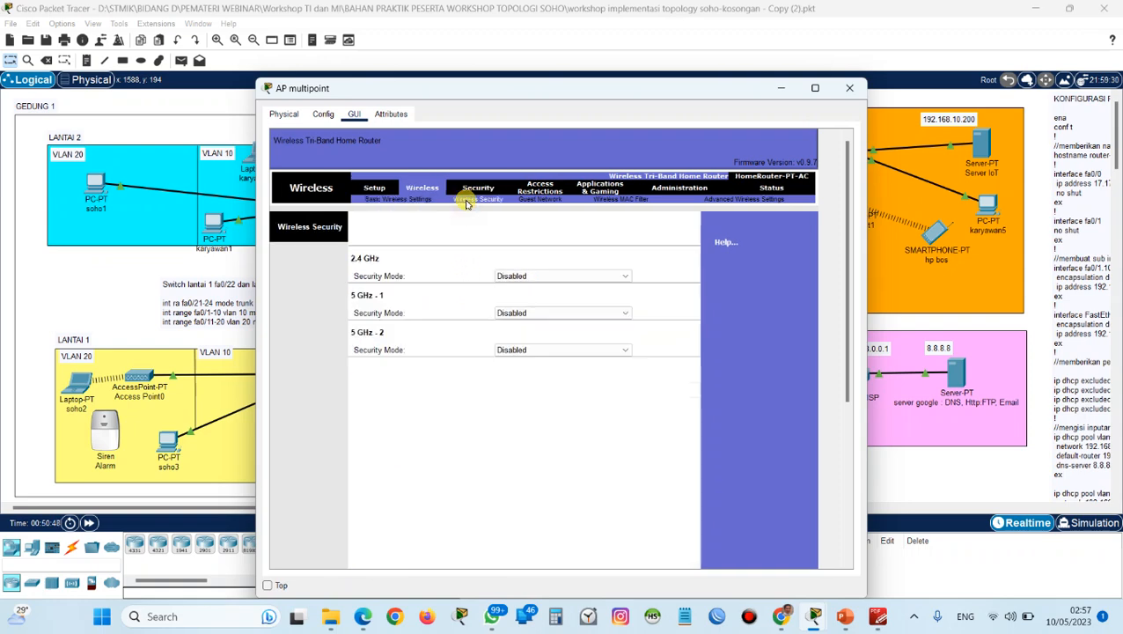
{"action": "left_click", "coordinate": [502, 276]}
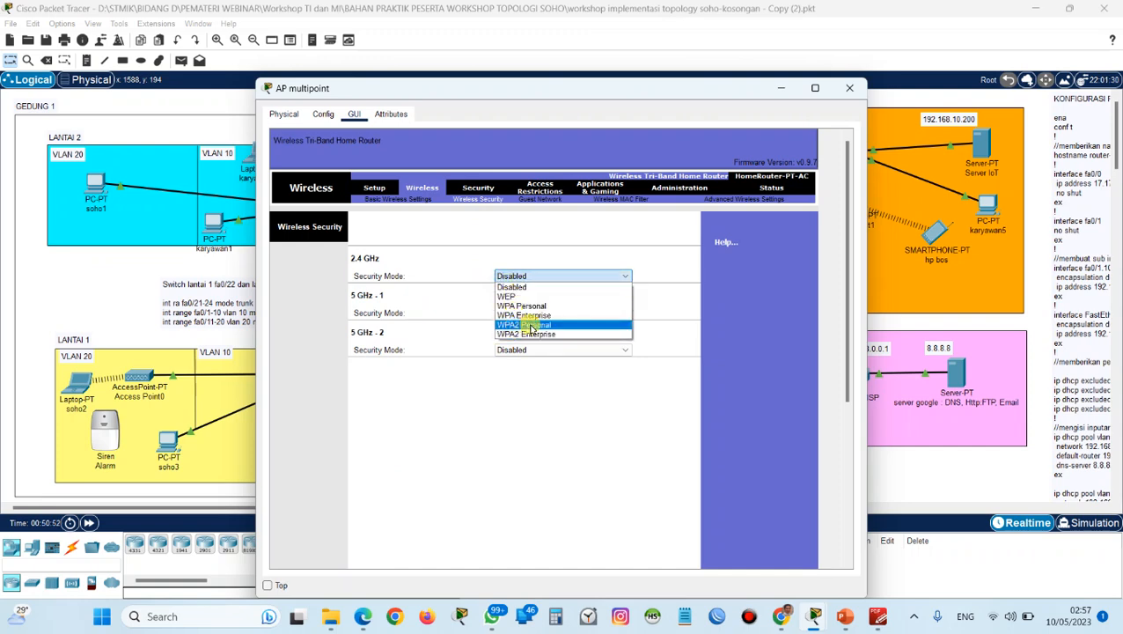
{"action": "left_click", "coordinate": [531, 326]}
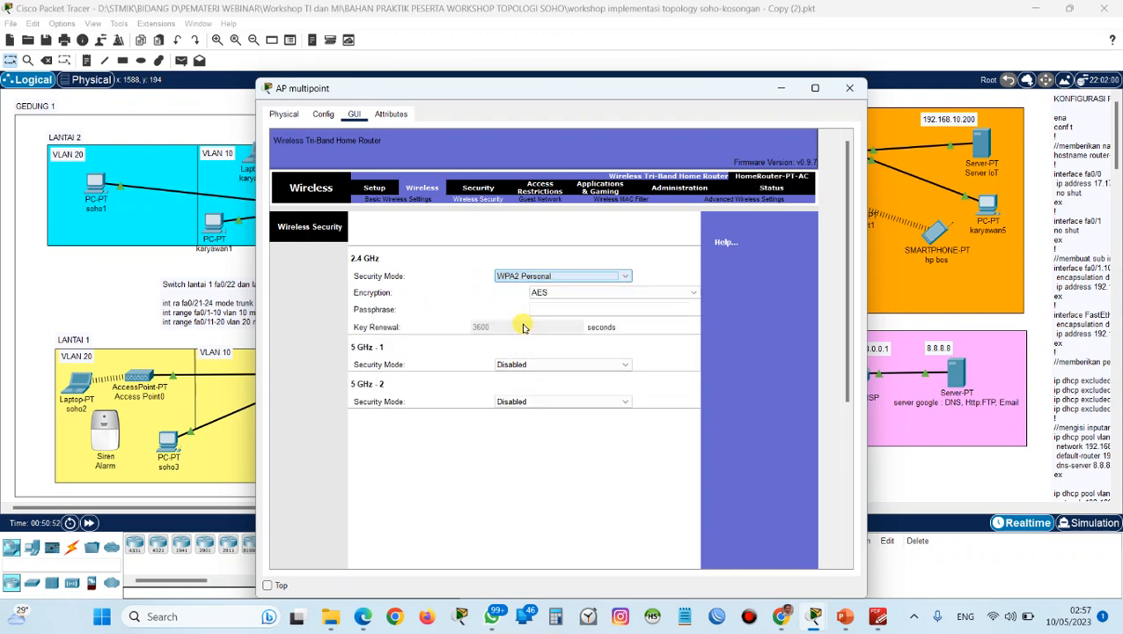
{"action": "left_click", "coordinate": [609, 315]}
{"action": "key", "text": "Caps_Lock"}
{"action": "type", "text": "ad"}
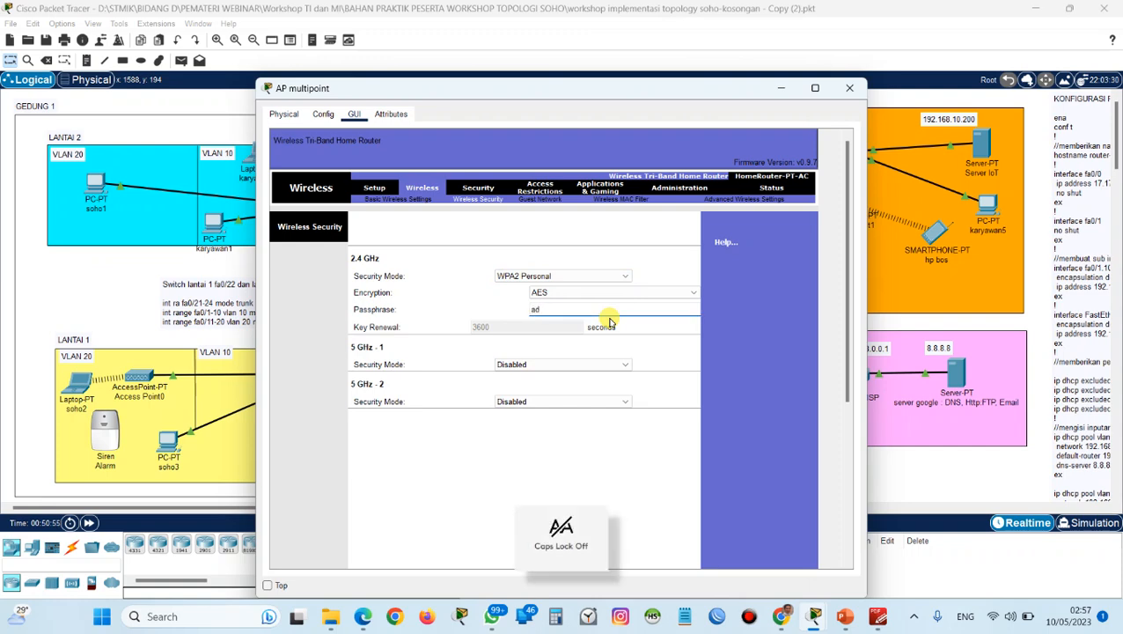
{"action": "type", "text": "min1234"}
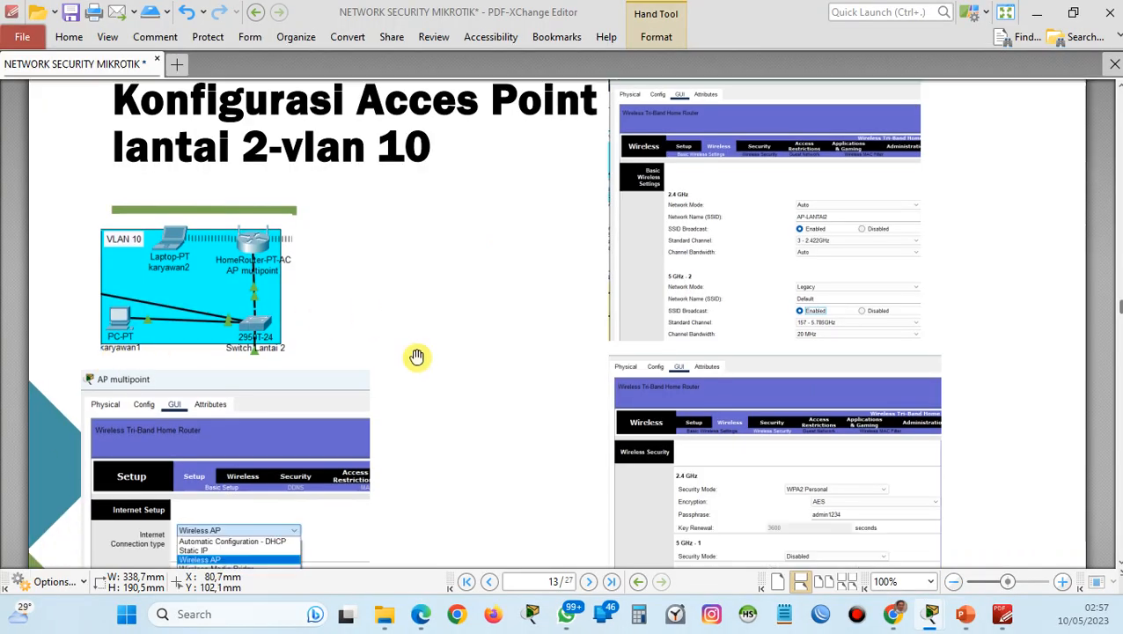
{"action": "scroll", "coordinate": [466, 370], "scroll_direction": "down", "scroll_amount": 5}
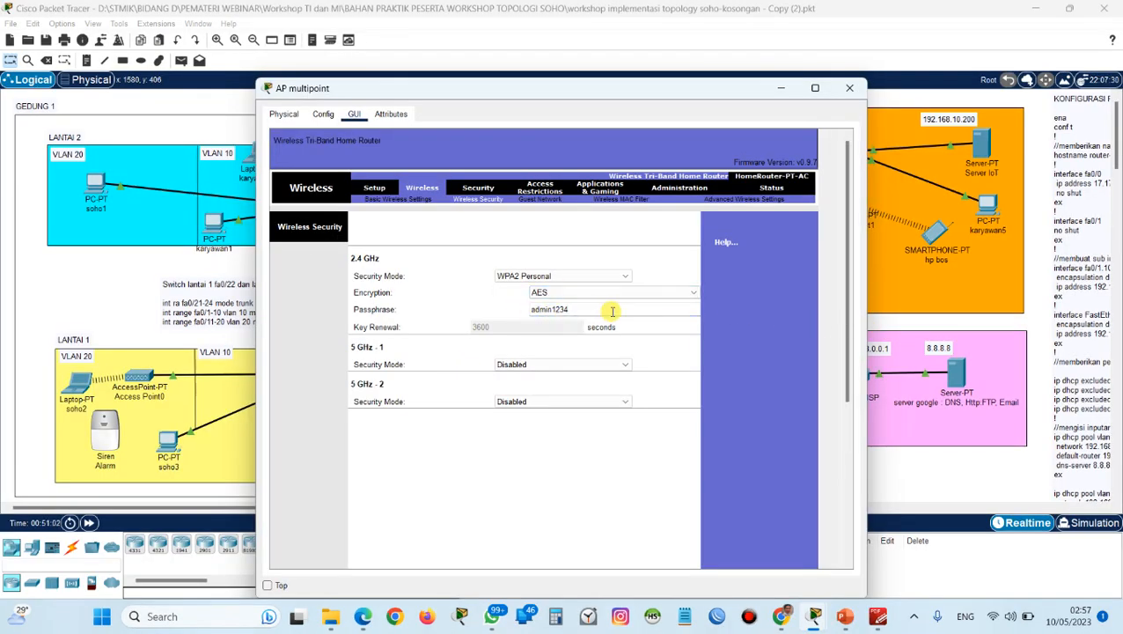
Set AP multipoint's Internet connection type to Wireless AP and save the settings.
{"action": "left_click", "coordinate": [375, 192]}
{"action": "scroll", "coordinate": [445, 321], "scroll_direction": "down", "scroll_amount": 1}
{"action": "left_click", "coordinate": [440, 208]}
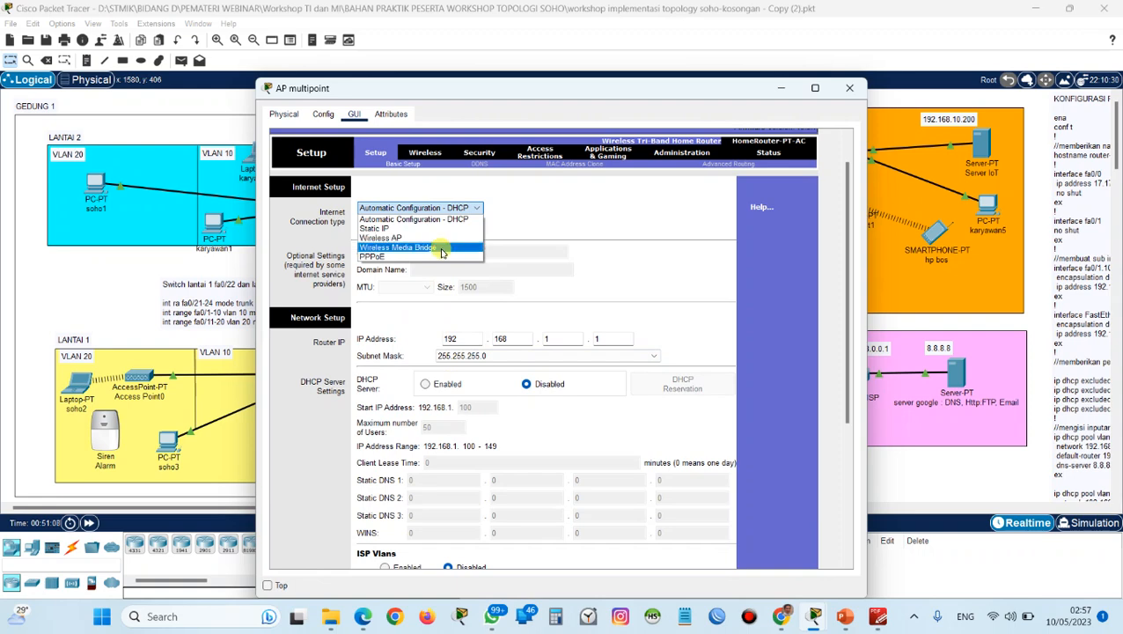
{"action": "left_click", "coordinate": [441, 237]}
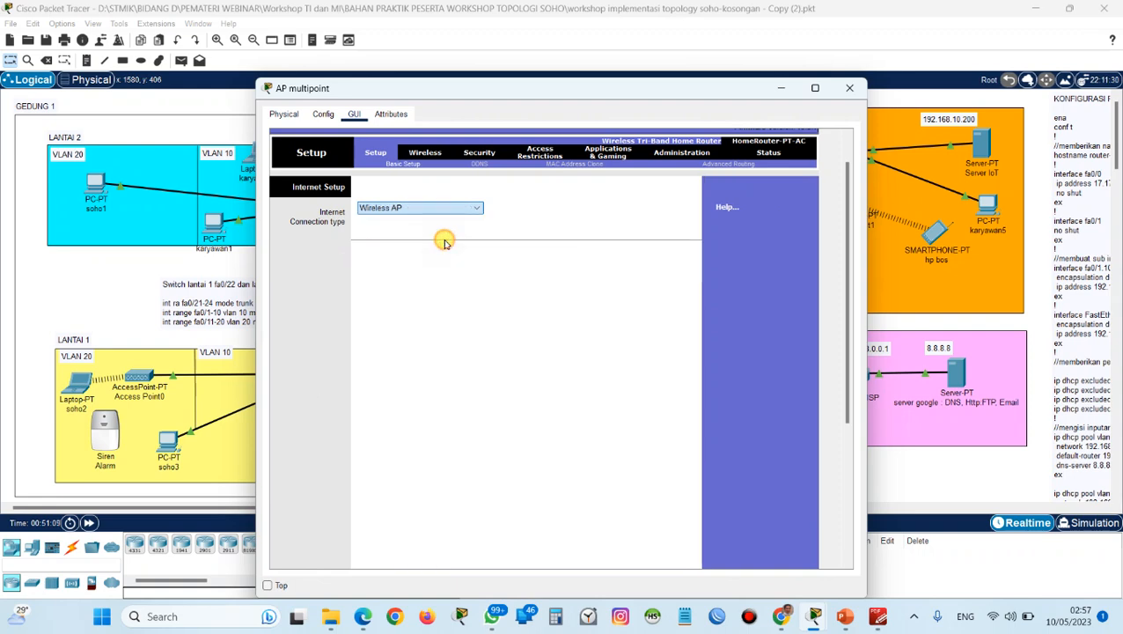
{"action": "scroll", "coordinate": [476, 388], "scroll_direction": "down", "scroll_amount": 5}
{"action": "left_click", "coordinate": [551, 549]}
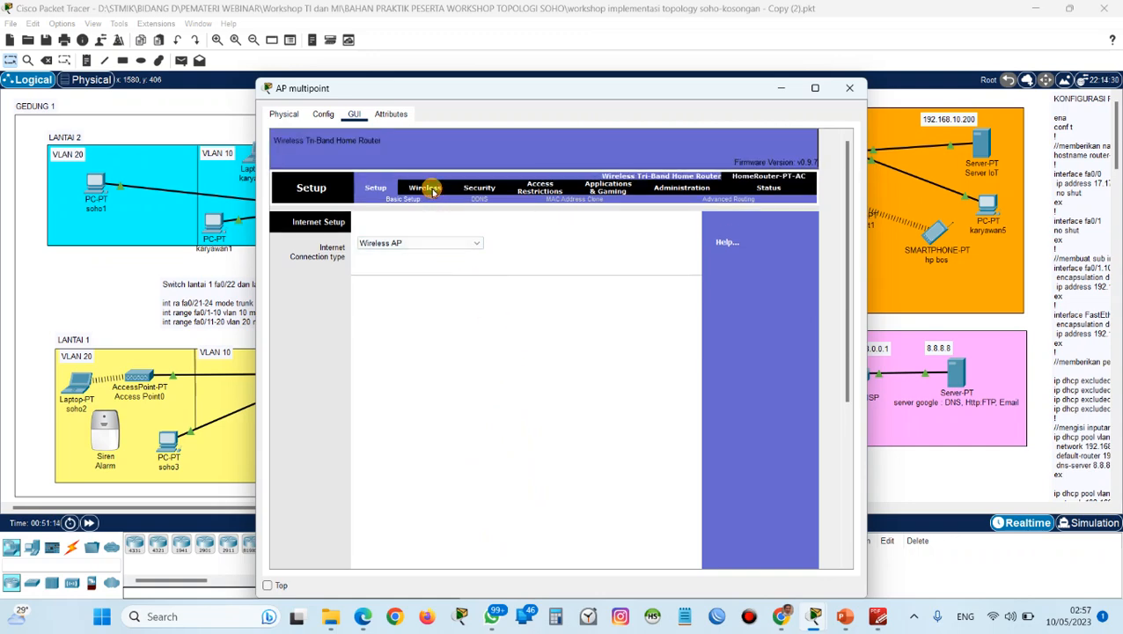
Set AP multipoint's 2.4 GHz SSID to AP-LANTAI2, enable SSID broadcast on 2.4 GHz and 5 GHz - 2, and save.
{"action": "left_click", "coordinate": [427, 189]}
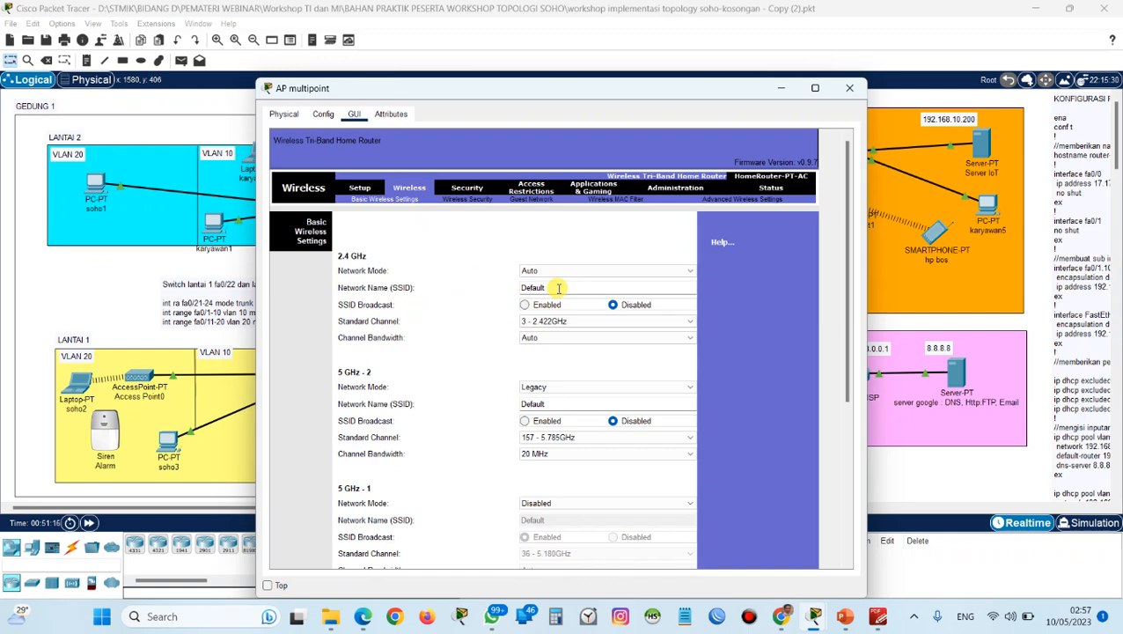
{"action": "left_click_drag", "start_coordinate": [558, 287], "coordinate": [495, 290]}
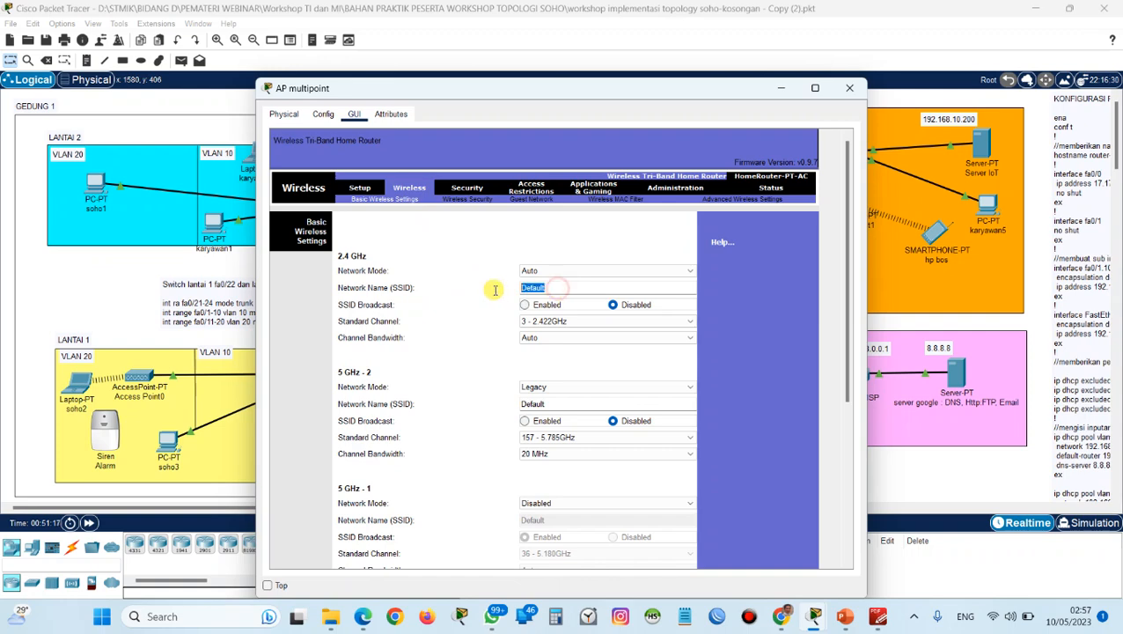
{"action": "key", "text": "Caps_Lock"}
{"action": "type", "text": "AP-LANTAI2"}
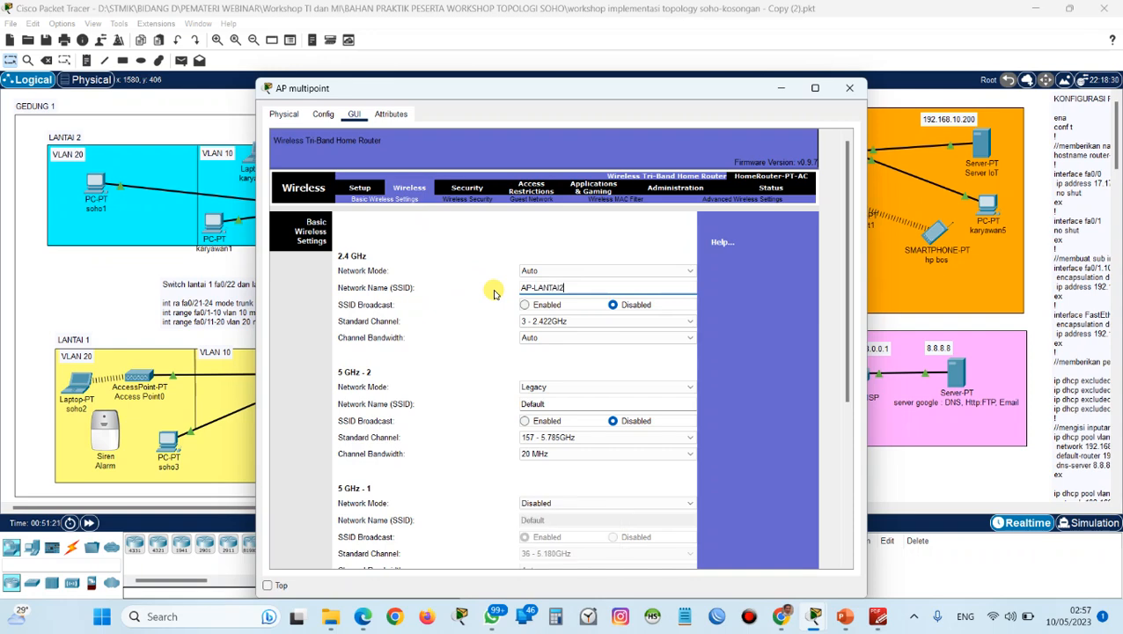
{"action": "left_click", "coordinate": [524, 304]}
{"action": "left_click", "coordinate": [523, 421]}
{"action": "scroll", "coordinate": [523, 494], "scroll_direction": "down", "scroll_amount": 5}
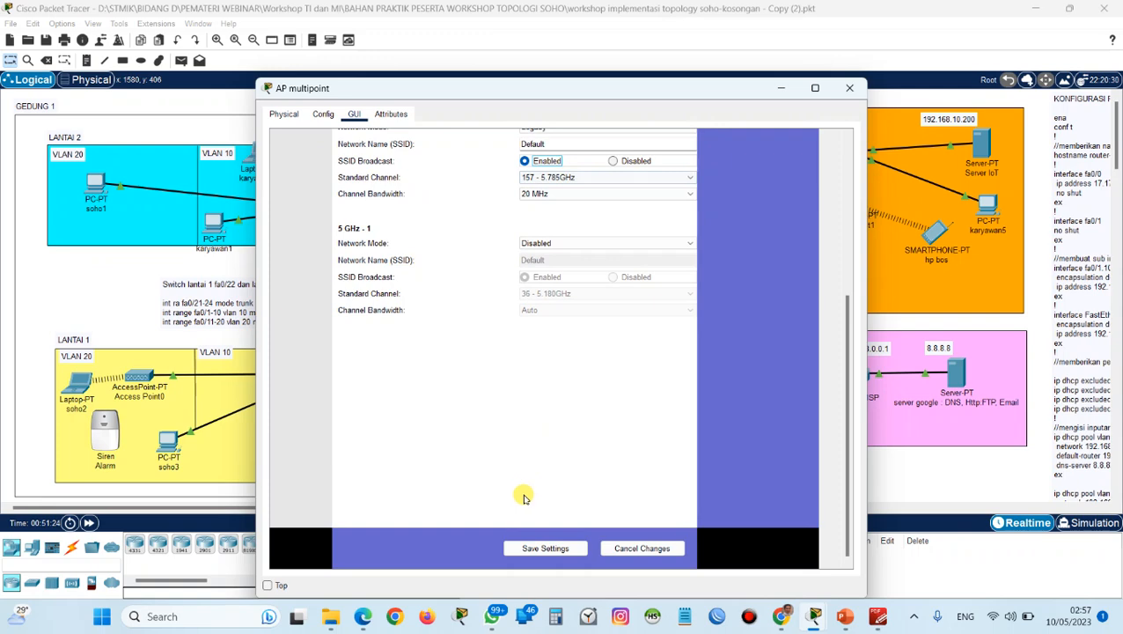
{"action": "left_click", "coordinate": [520, 547]}
{"action": "scroll", "coordinate": [466, 348], "scroll_direction": "up", "scroll_amount": 5}
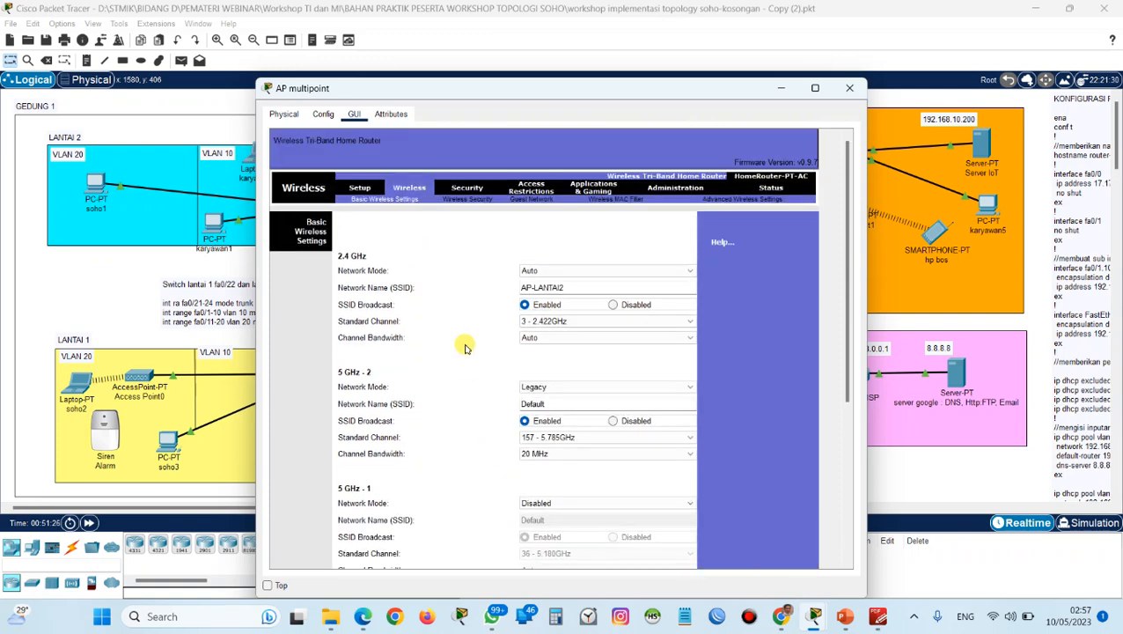
Secure AP multipoint's 2.4 GHz network with WPA2 Personal and AES, enter the passphrase, and save the settings.
{"action": "left_click", "coordinate": [468, 202]}
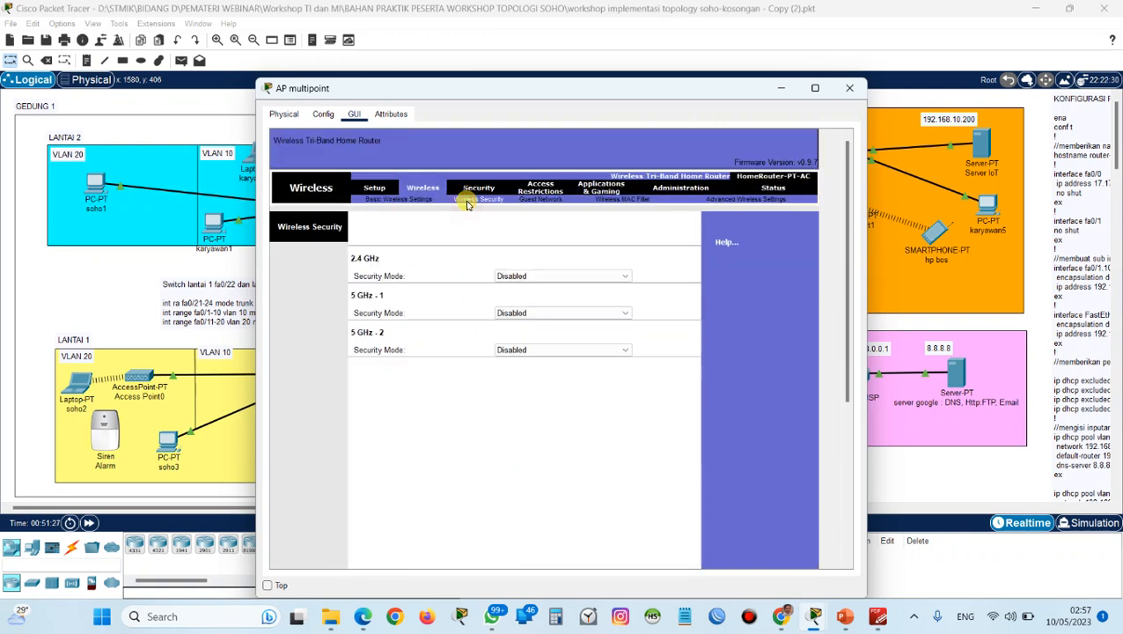
{"action": "left_click", "coordinate": [511, 277]}
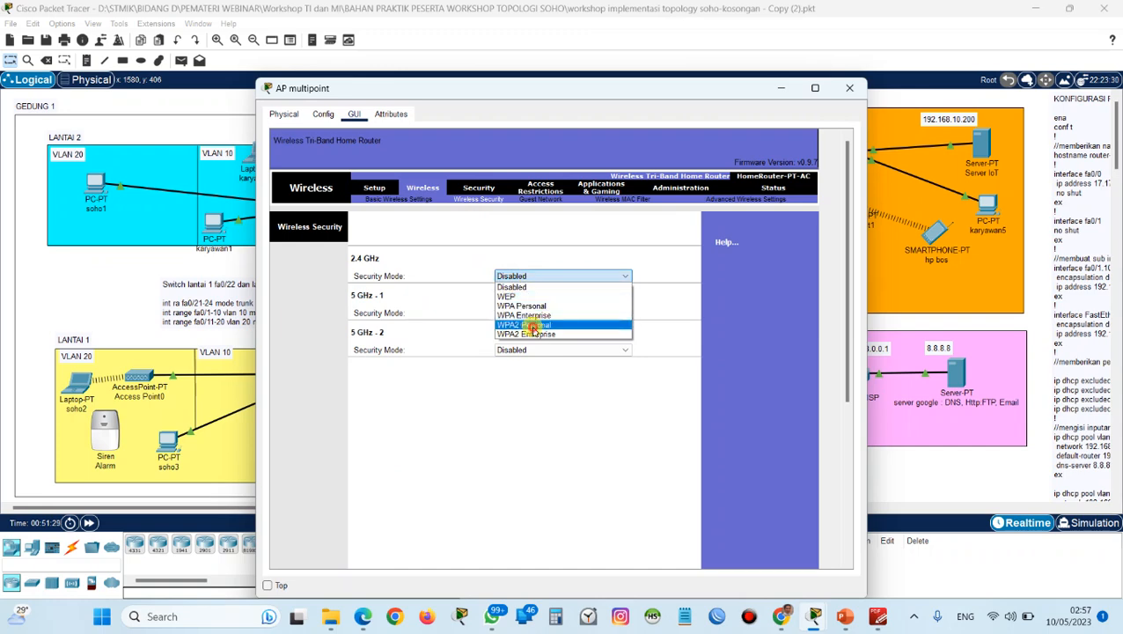
{"action": "left_click", "coordinate": [534, 326]}
{"action": "left_click", "coordinate": [537, 309]}
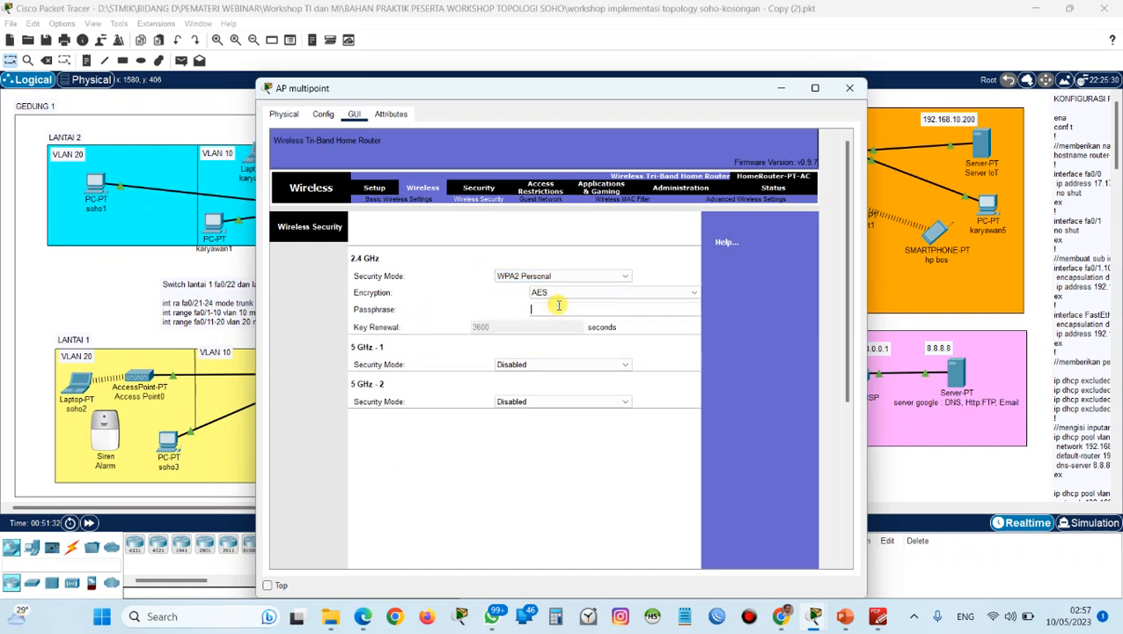
{"action": "type", "text": "admin123"}
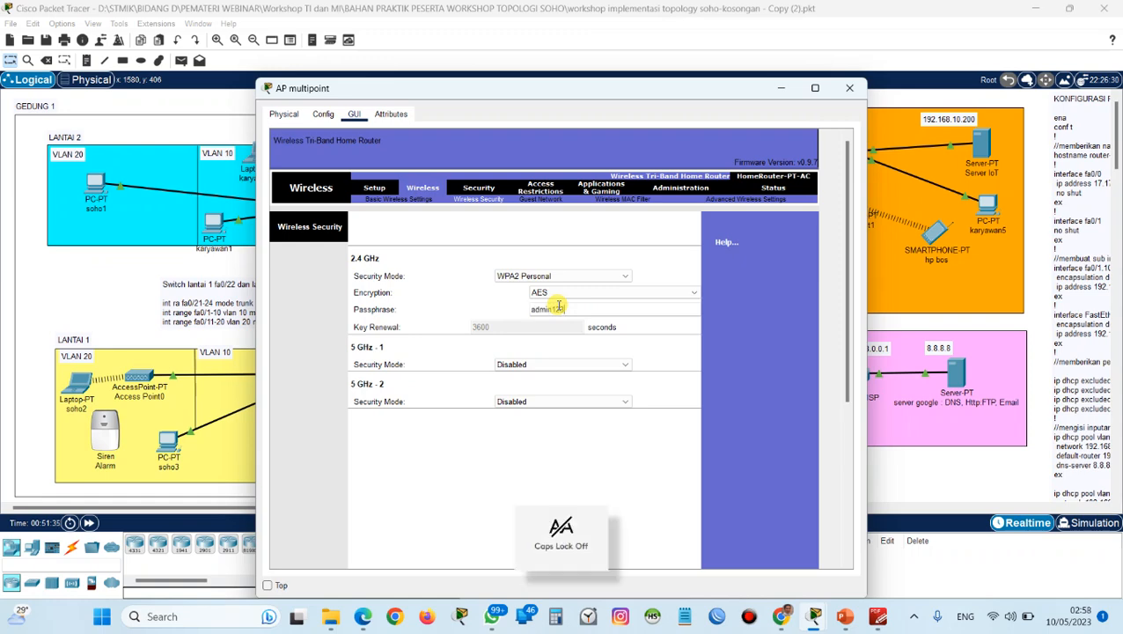
{"action": "type", "text": "4"}
{"action": "scroll", "coordinate": [567, 469], "scroll_direction": "down", "scroll_amount": 10}
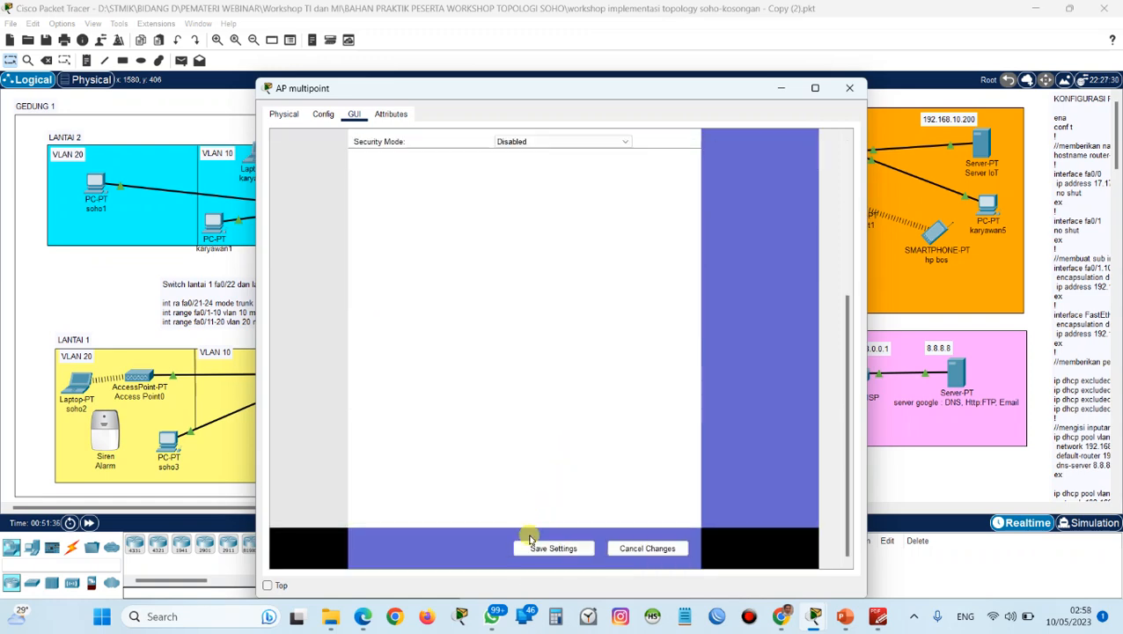
{"action": "left_click", "coordinate": [536, 547]}
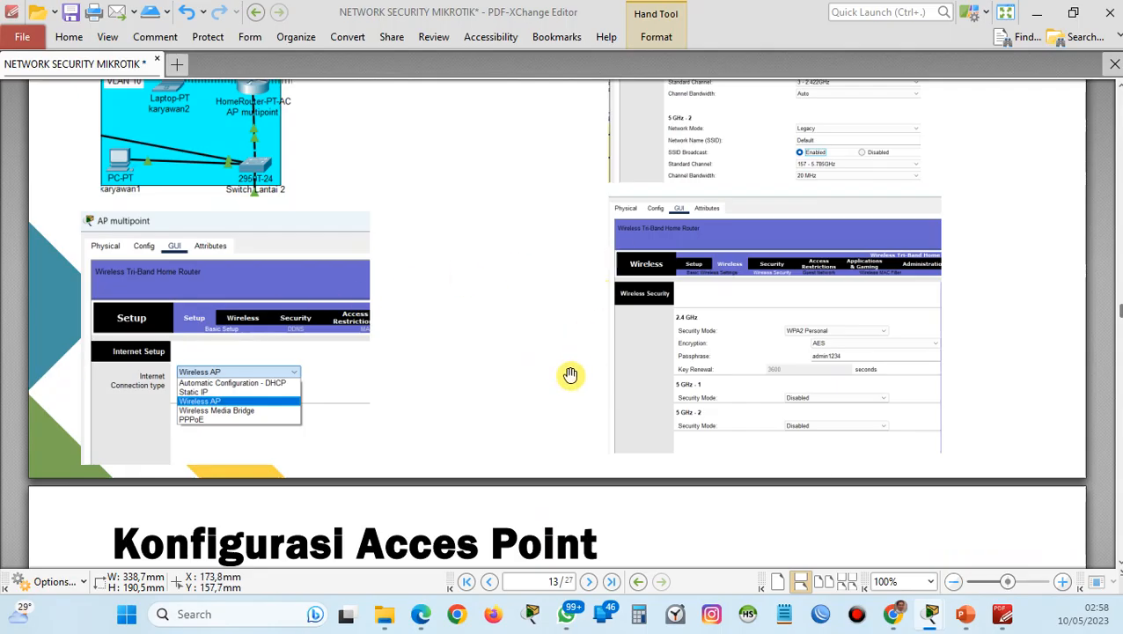
Check the access point pages in the configuration guide and close AP multipoint's configuration window.
{"action": "scroll", "coordinate": [572, 376], "scroll_direction": "down", "scroll_amount": 4}
{"action": "scroll", "coordinate": [570, 379], "scroll_direction": "down", "scroll_amount": 3}
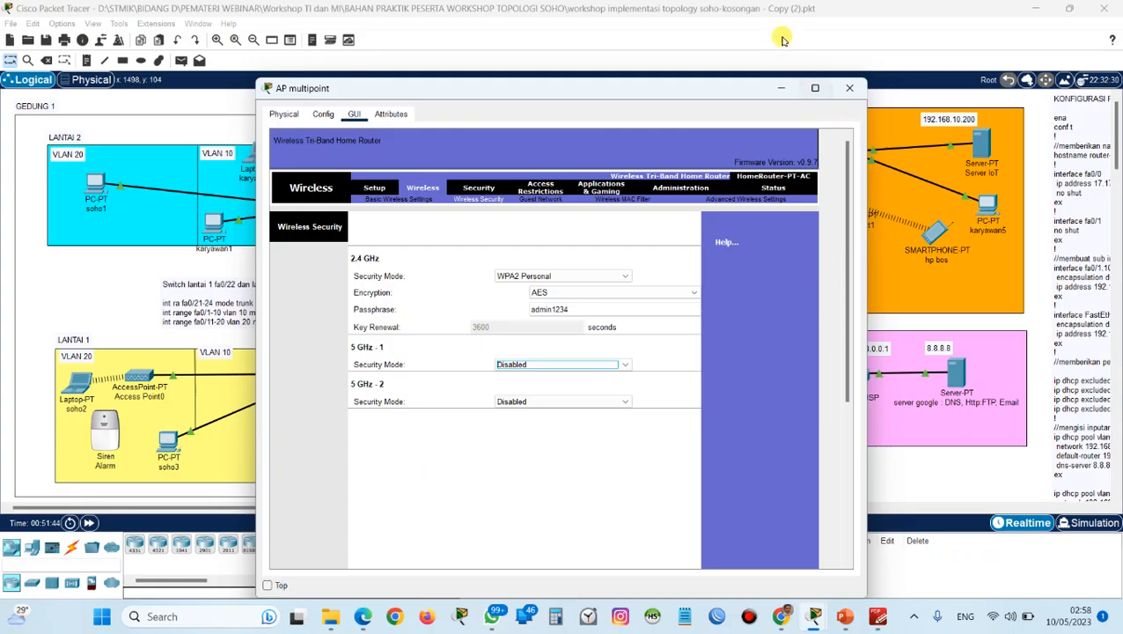
{"action": "left_click", "coordinate": [845, 89]}
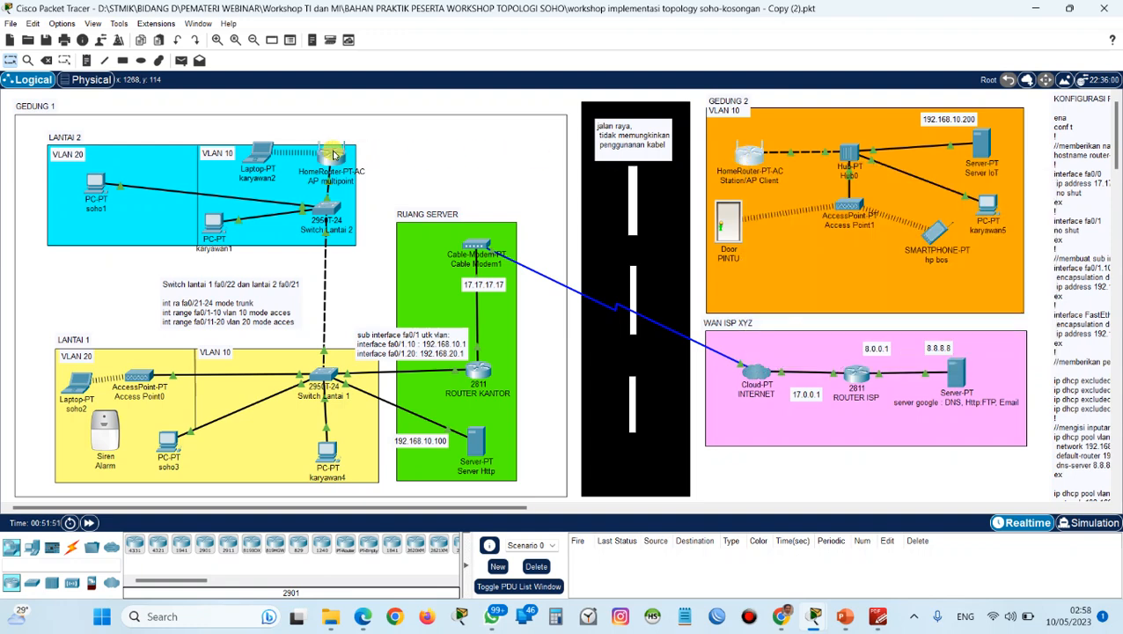
{"action": "left_click", "coordinate": [749, 160]}
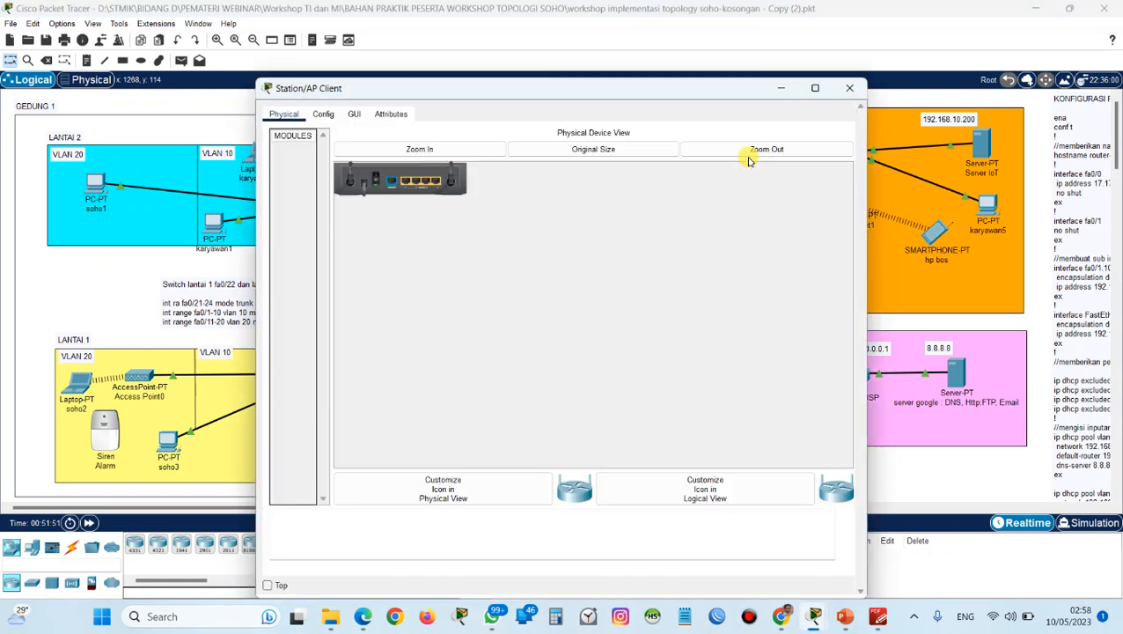
{"action": "left_click", "coordinate": [850, 88]}
Set the SSID of Access Point1's Port 1 to AP-LANTAI2.
{"action": "left_click", "coordinate": [848, 199]}
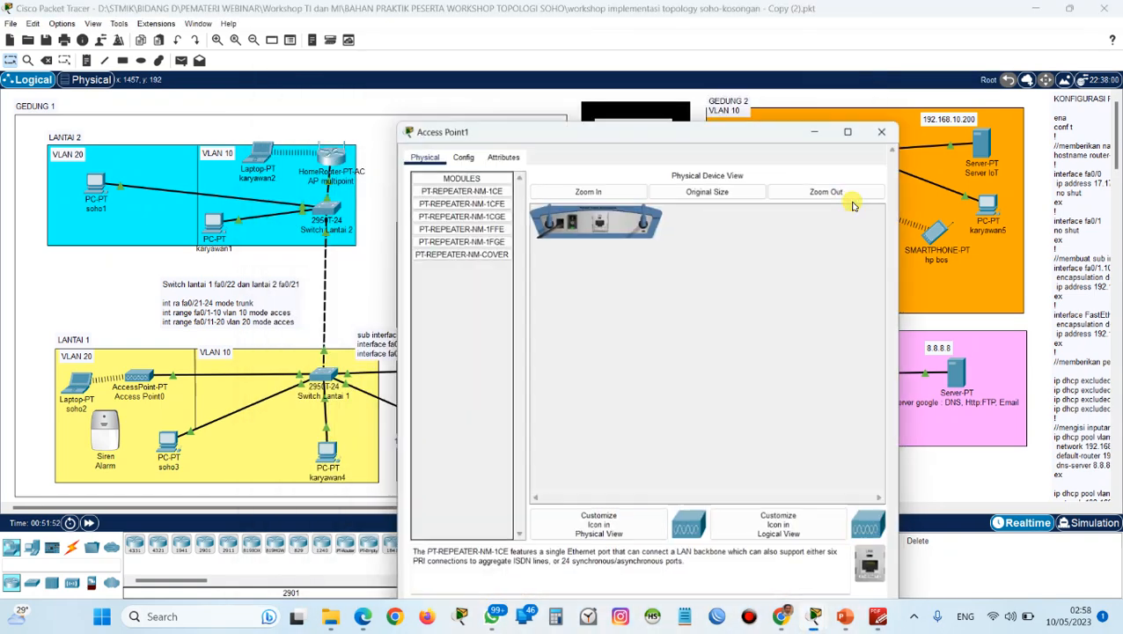
{"action": "left_click", "coordinate": [460, 114]}
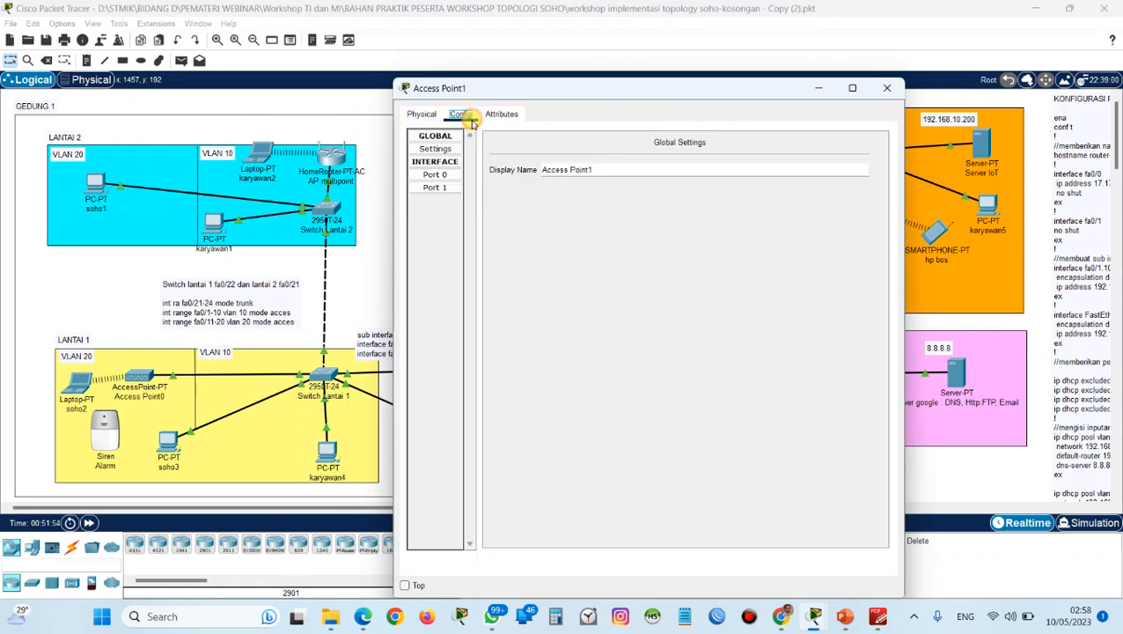
{"action": "left_click", "coordinate": [464, 187]}
{"action": "double_click", "coordinate": [748, 169]}
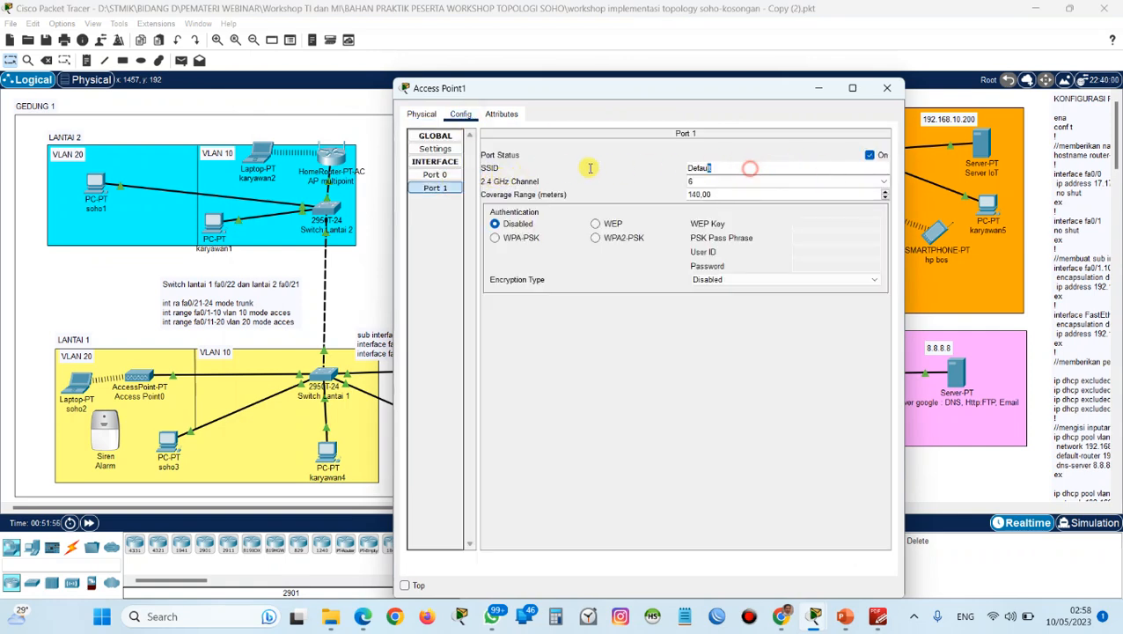
{"action": "key", "text": "Caps_Lock"}
{"action": "type", "text": "AP-LAN"}
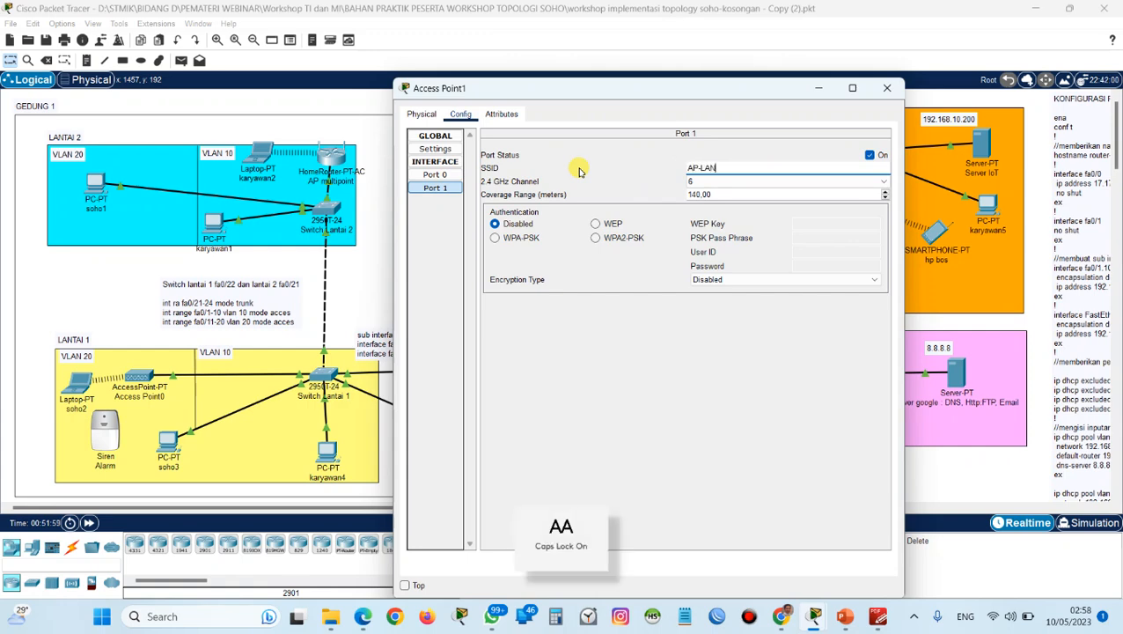
{"action": "type", "text": "TAI2"}
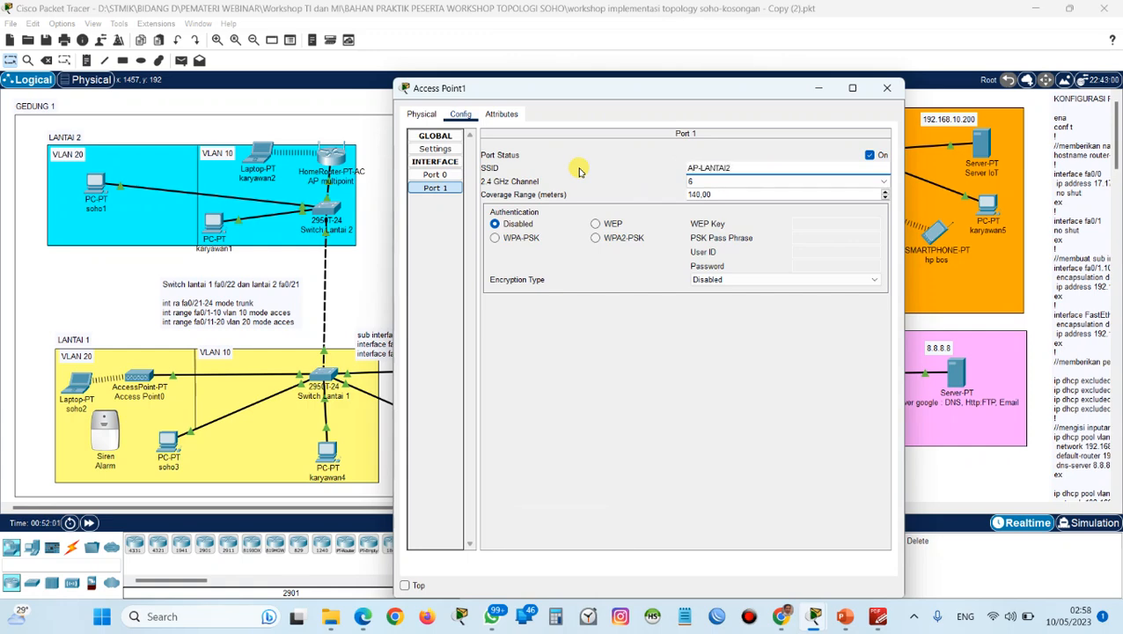
Secure Access Point1's Port 1 with WPA2-PSK authentication, enter the PSK pass phrase, and close the device window.
{"action": "left_click", "coordinate": [596, 238]}
{"action": "left_click", "coordinate": [810, 242]}
{"action": "type", "text": "A"}
{"action": "key", "text": "BackSpace"}
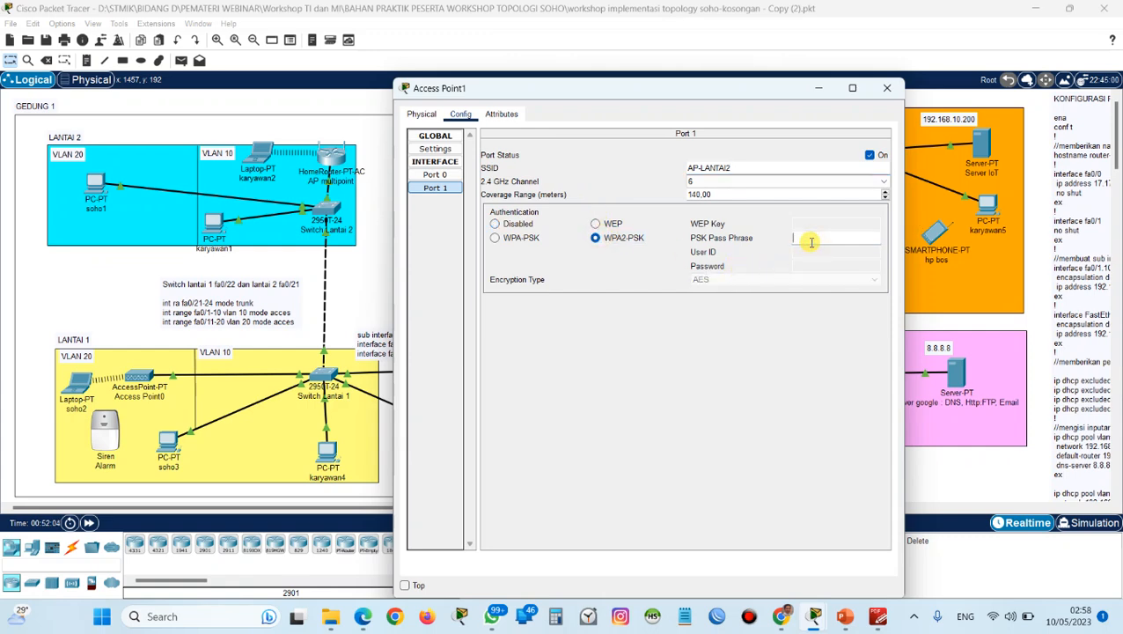
{"action": "key", "text": "Caps_Lock"}
{"action": "type", "text": "admin123"}
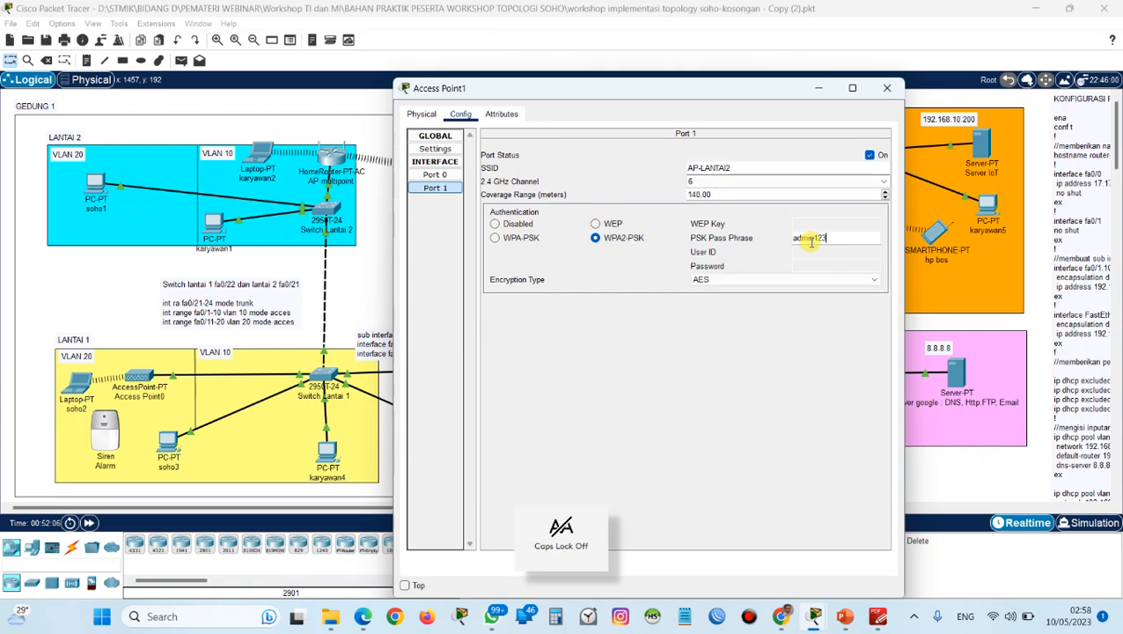
{"action": "type", "text": "4"}
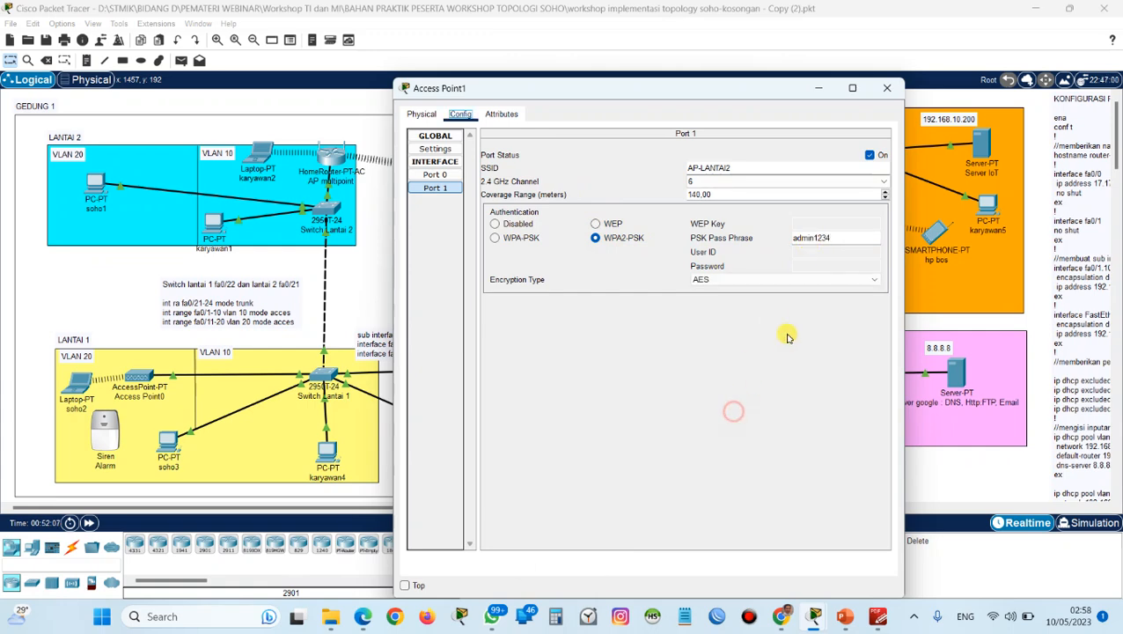
{"action": "left_click", "coordinate": [885, 88]}
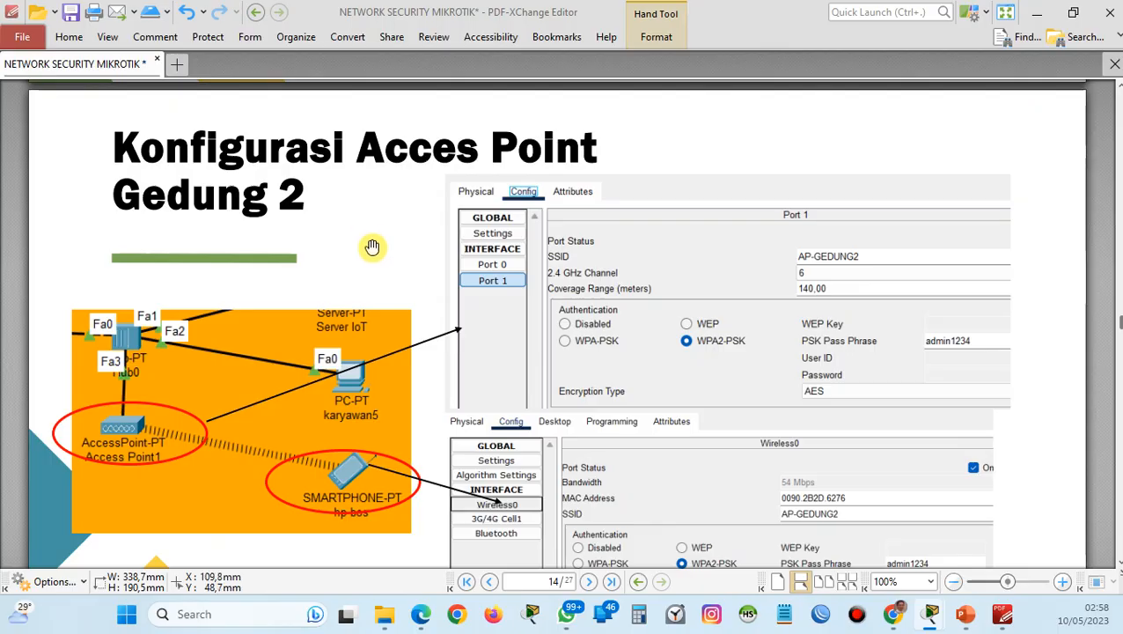
Consult the guide's Gedung 2 access point page and change Access Point1's Port 1 SSID to AP-GEDUNG2.
{"action": "scroll", "coordinate": [370, 248], "scroll_direction": "down", "scroll_amount": 4}
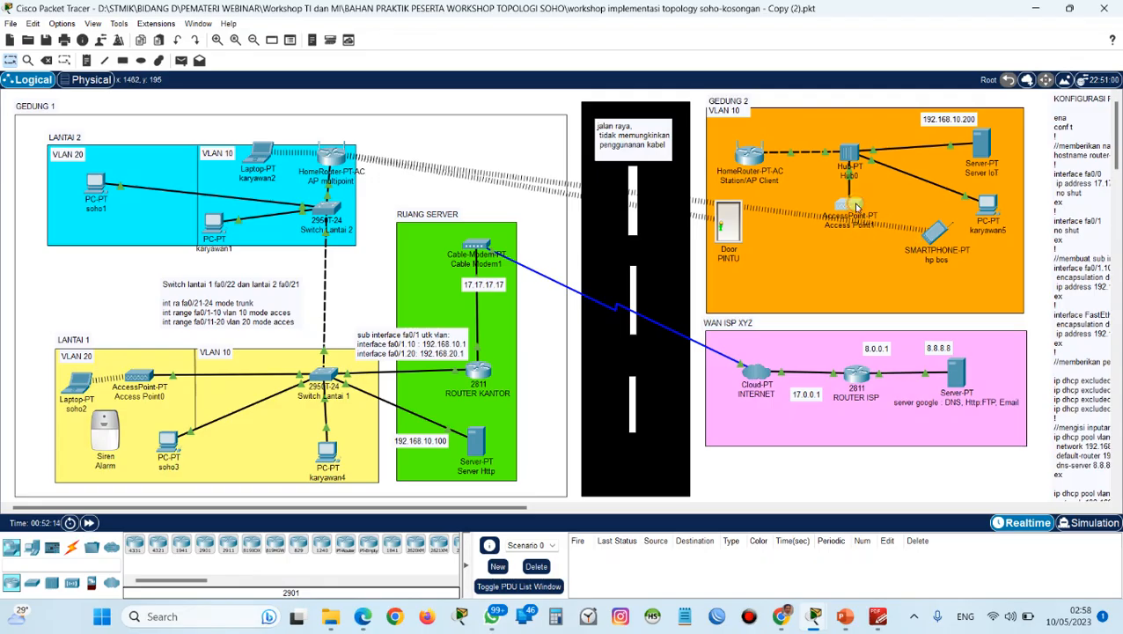
{"action": "left_click", "coordinate": [855, 207]}
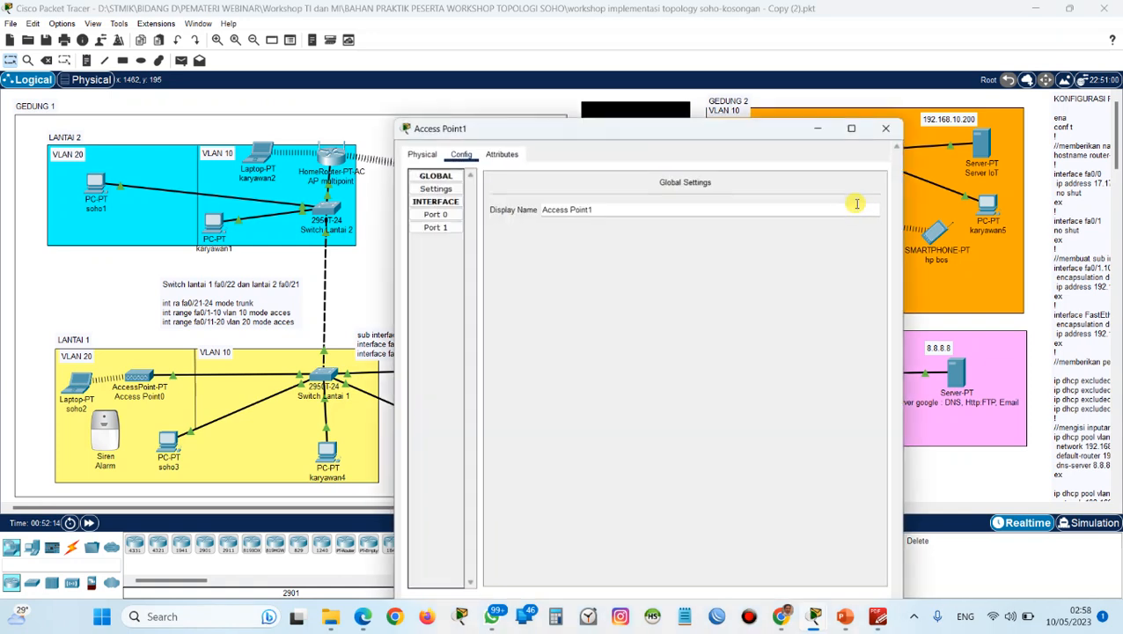
{"action": "left_click", "coordinate": [435, 187]}
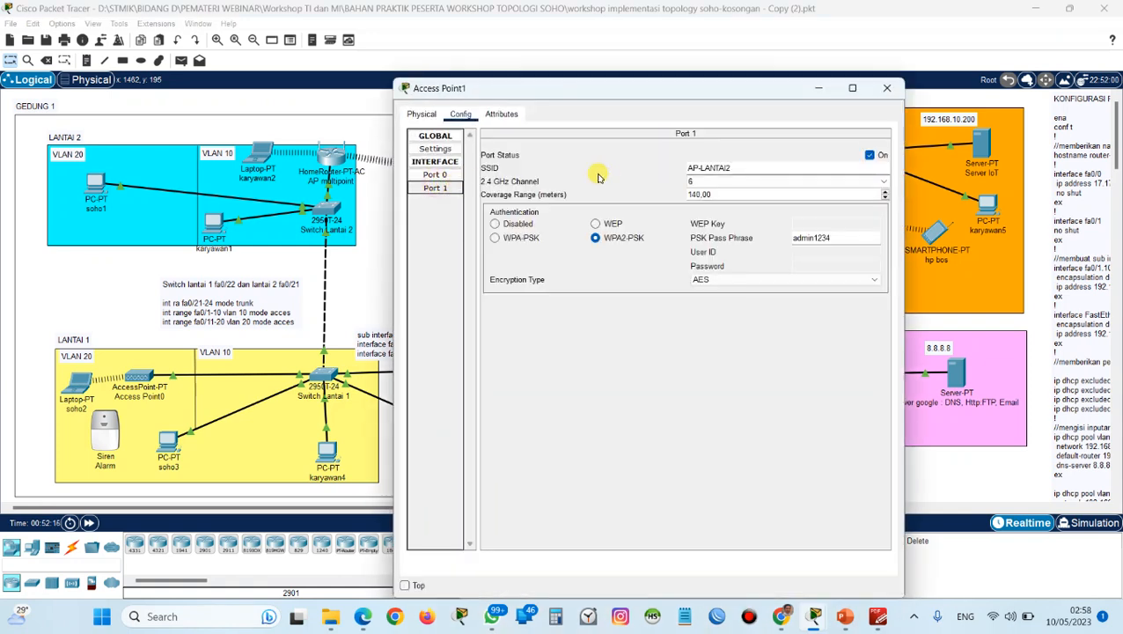
{"action": "double_click", "coordinate": [718, 168]}
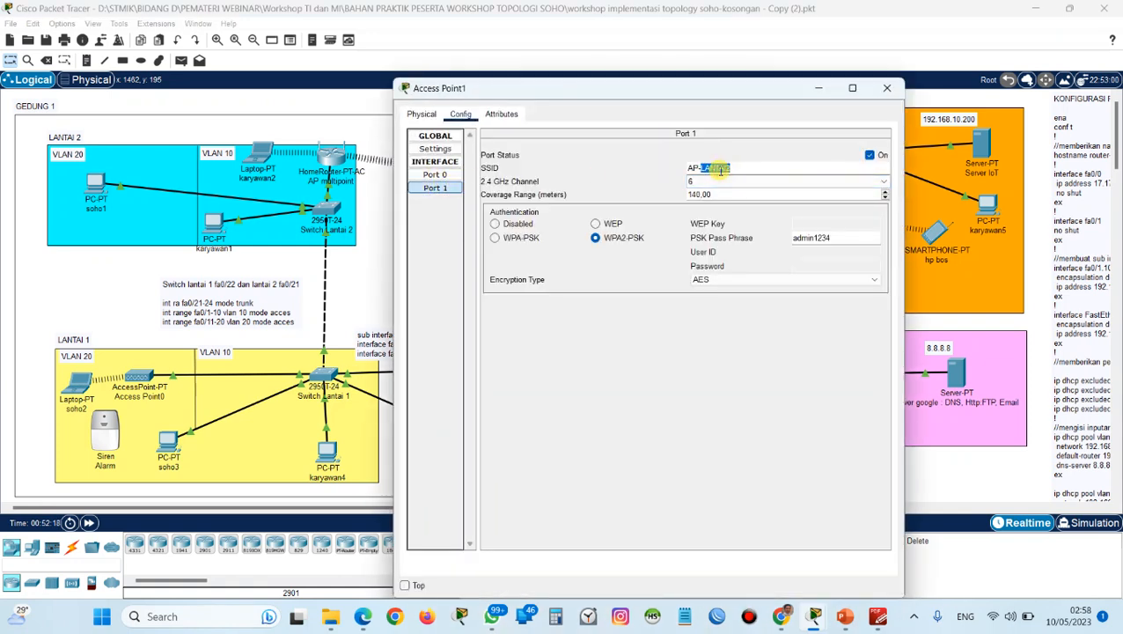
{"action": "key", "text": "Caps_Lock"}
{"action": "type", "text": "GEDUNG"}
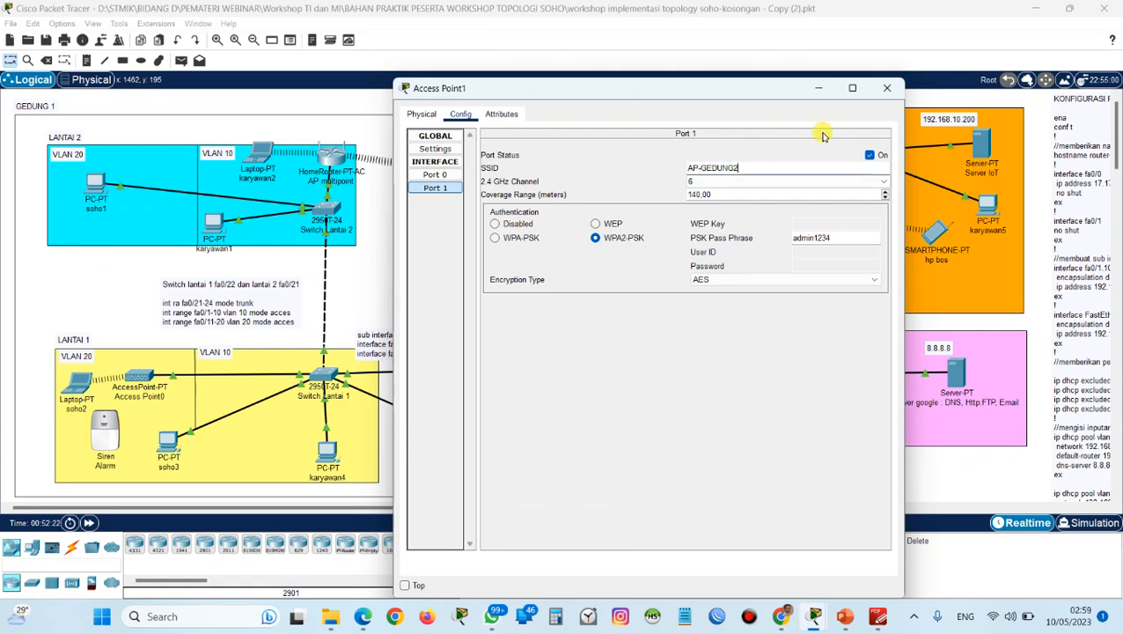
{"action": "left_click", "coordinate": [890, 92]}
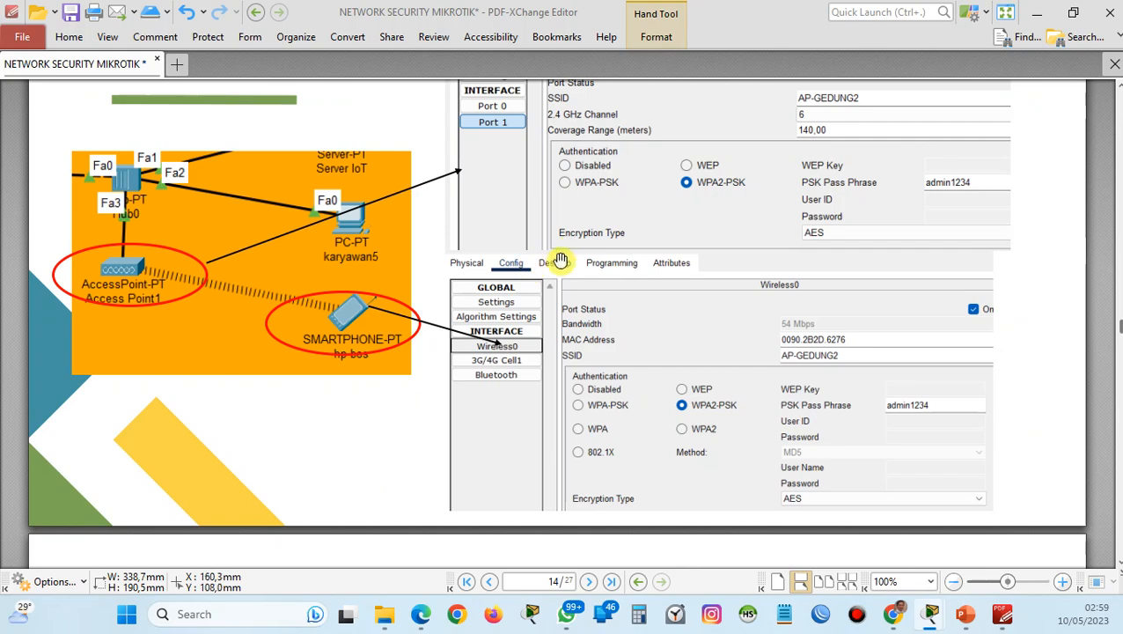
{"action": "scroll", "coordinate": [596, 273], "scroll_direction": "down", "scroll_amount": 5}
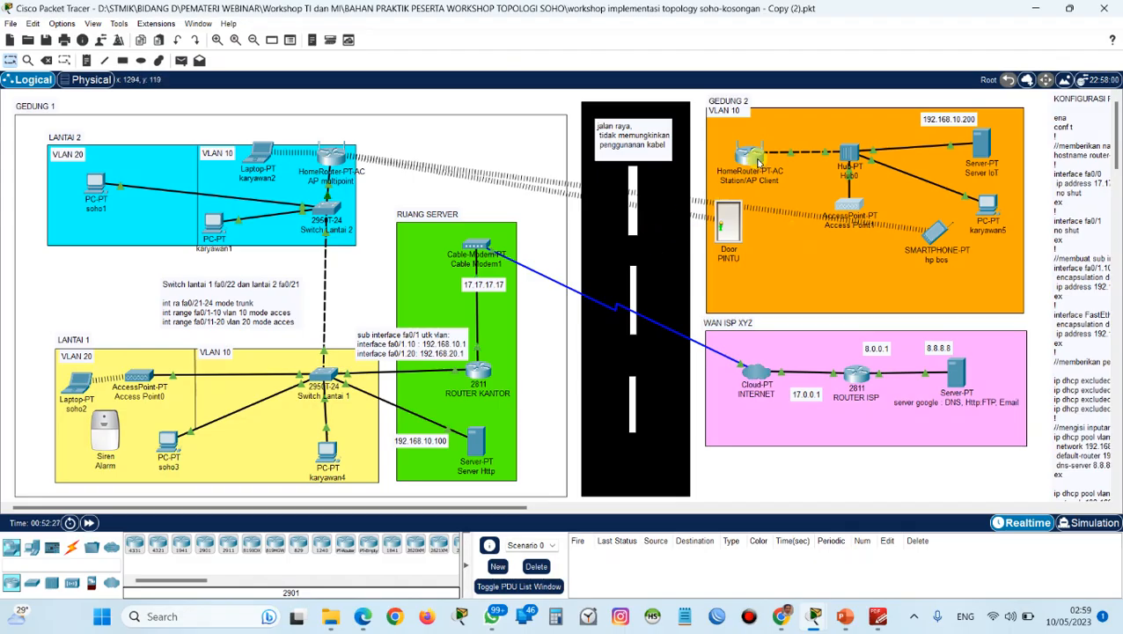
Set Station/AP Client's Internet connection type to Wireless Media Bridge and save the settings.
{"action": "left_click", "coordinate": [759, 163]}
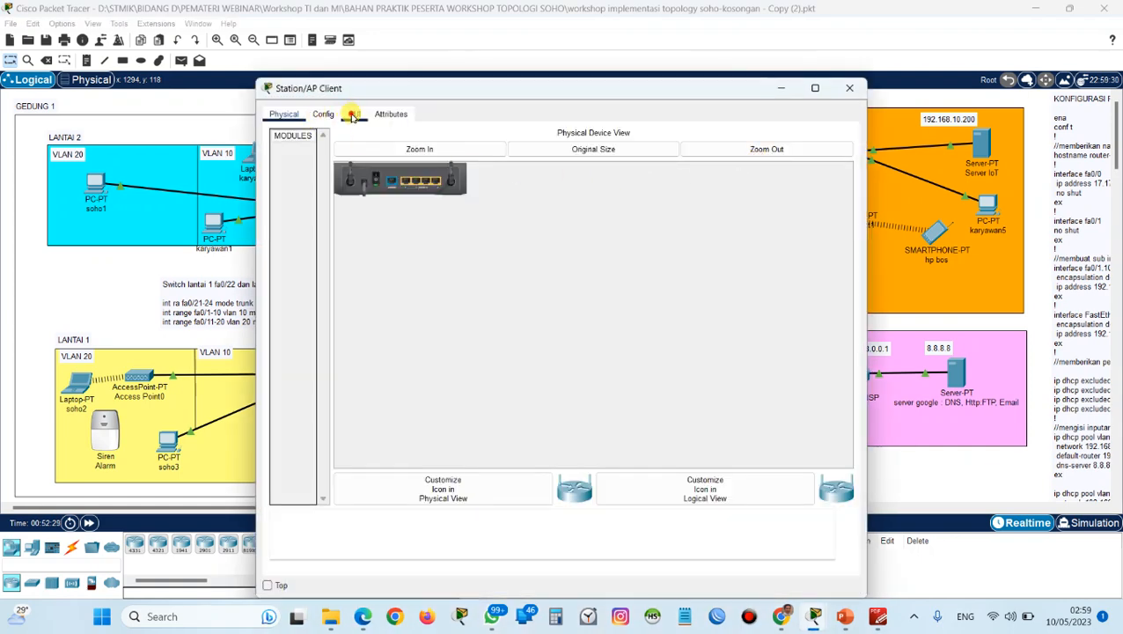
{"action": "left_click", "coordinate": [353, 114]}
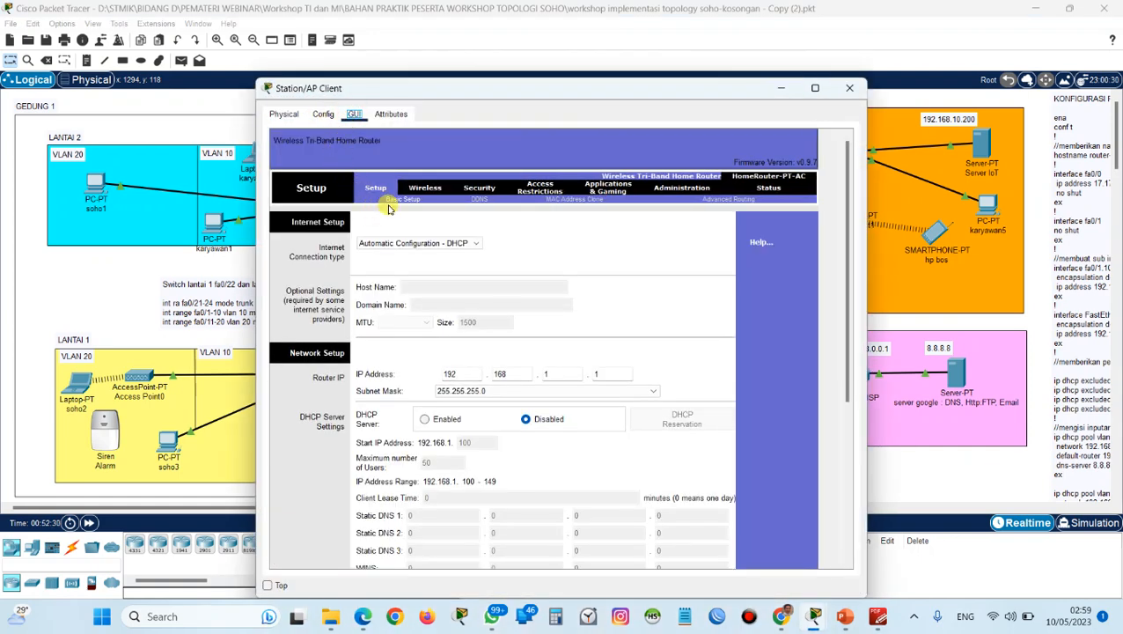
{"action": "left_click", "coordinate": [392, 244]}
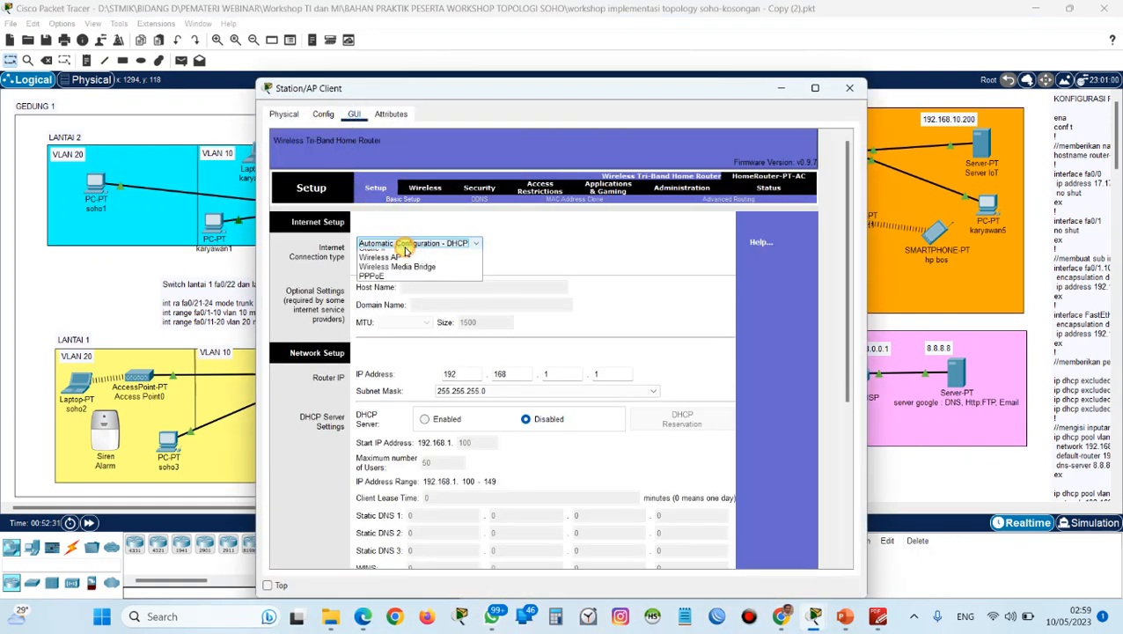
{"action": "left_click", "coordinate": [404, 283]}
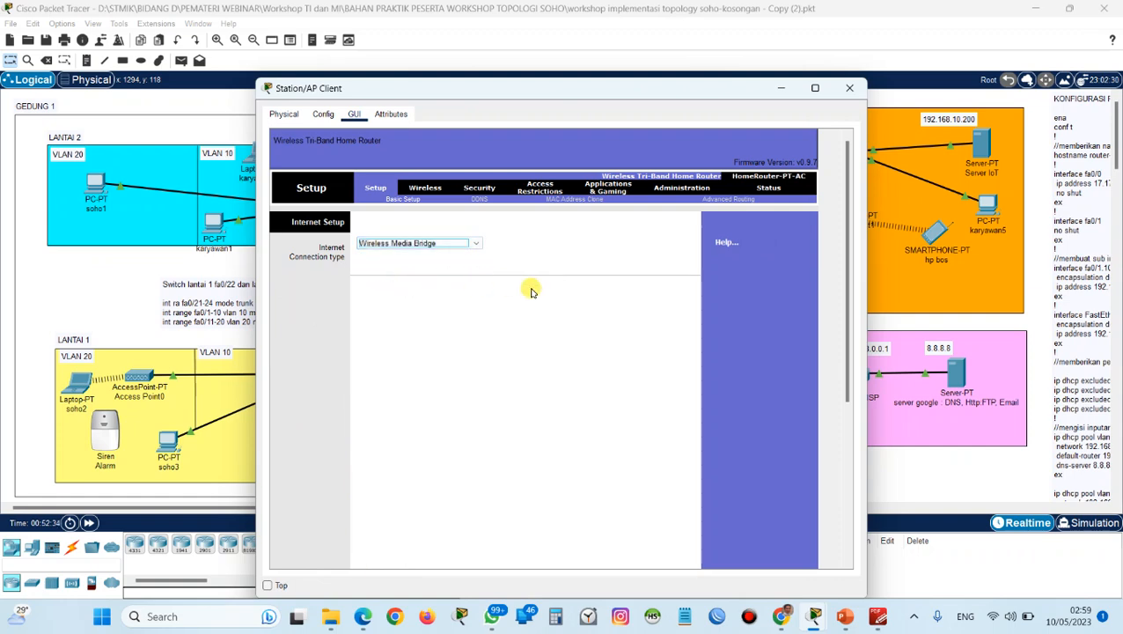
{"action": "scroll", "coordinate": [601, 371], "scroll_direction": "down", "scroll_amount": 5}
{"action": "left_click", "coordinate": [555, 548]}
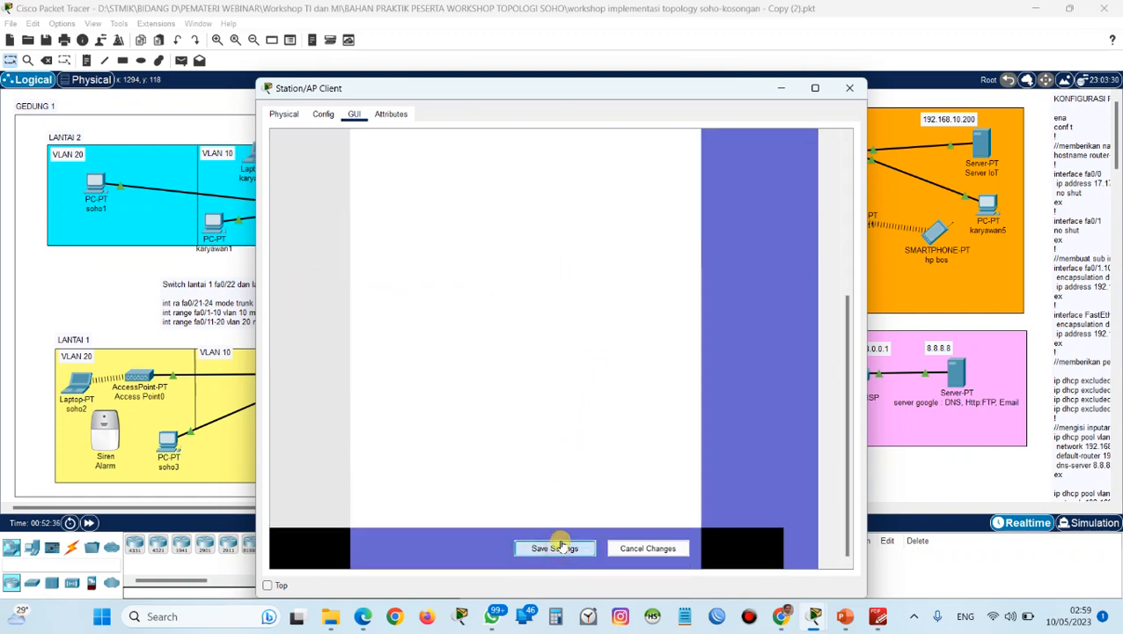
{"action": "scroll", "coordinate": [557, 313], "scroll_direction": "up", "scroll_amount": 1}
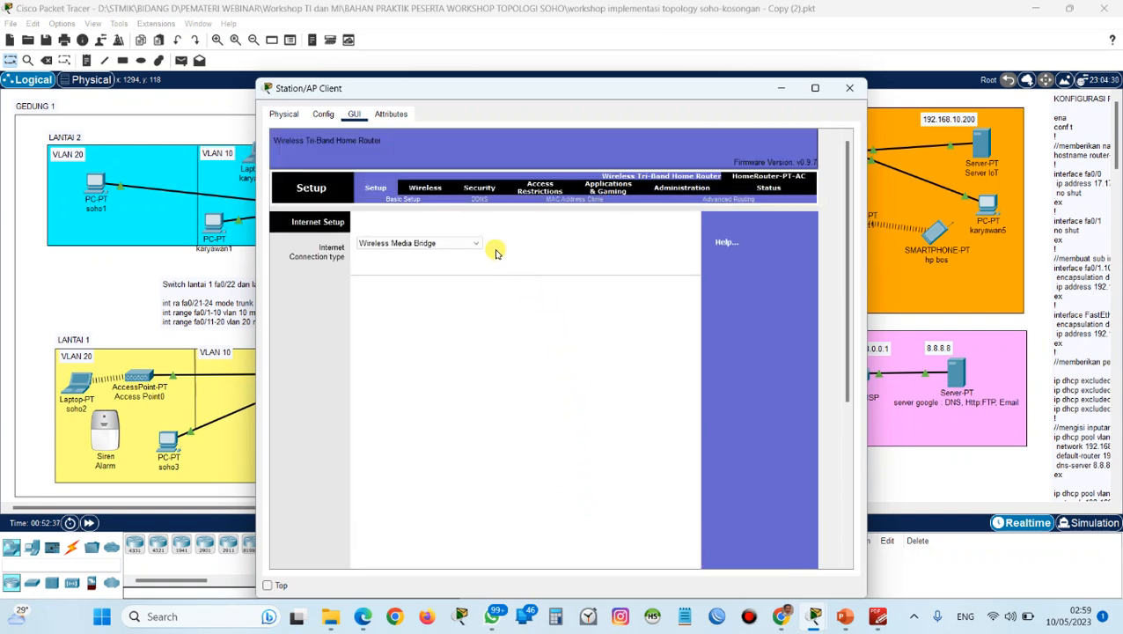
Examine Station/AP Client's basic wireless and wireless security settings, including its network name and security mode.
{"action": "left_click", "coordinate": [427, 191]}
{"action": "left_click", "coordinate": [454, 201]}
{"action": "left_click", "coordinate": [401, 201]}
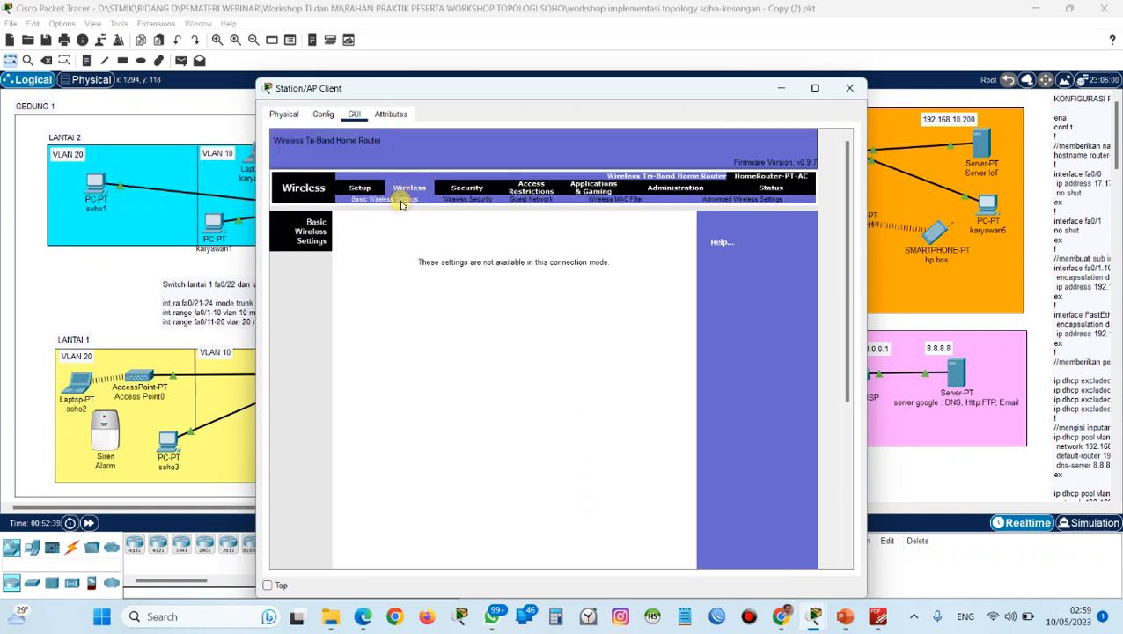
{"action": "left_click", "coordinate": [451, 203]}
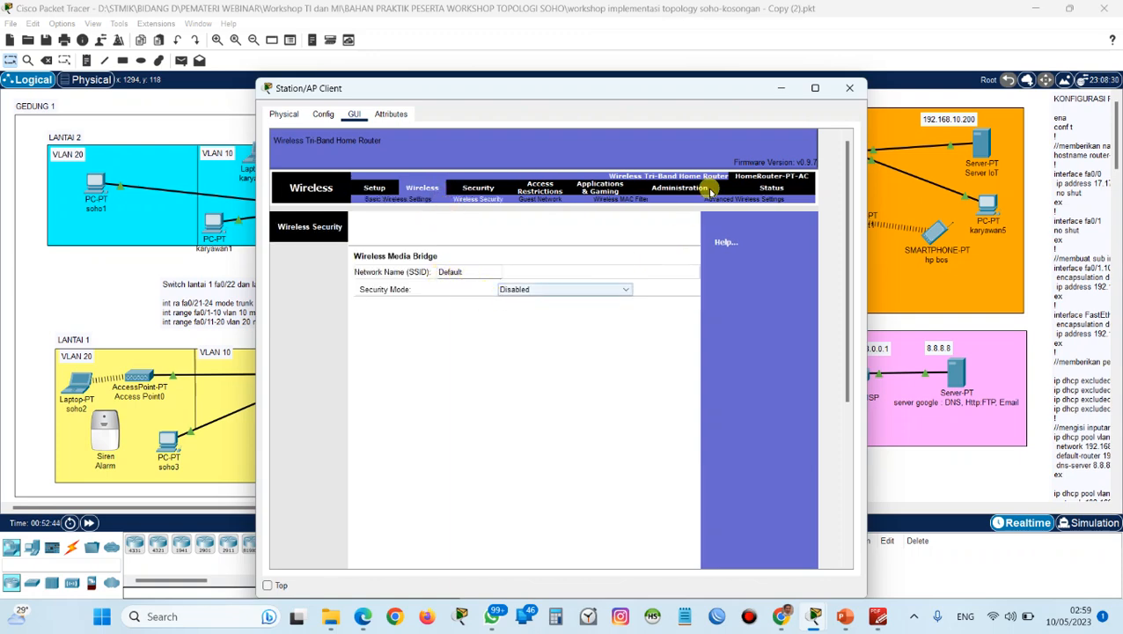
{"action": "left_click", "coordinate": [850, 88]}
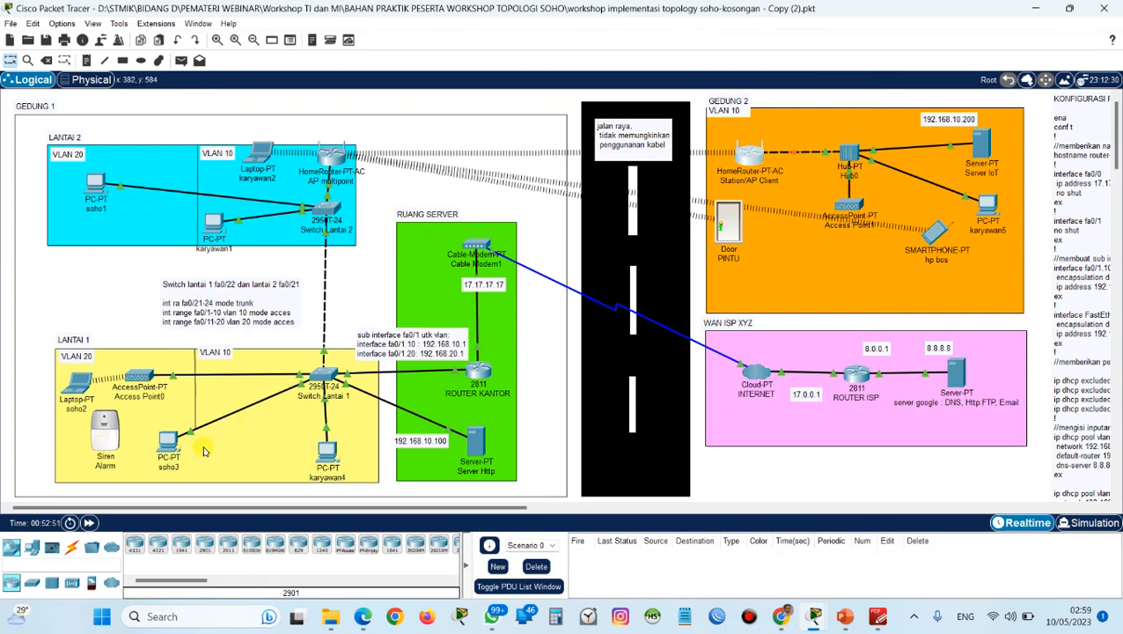
Fast-forward the simulation time several times so the Gedung 2 links can come up.
{"action": "left_click", "coordinate": [89, 522]}
{"action": "left_click", "coordinate": [91, 522]}
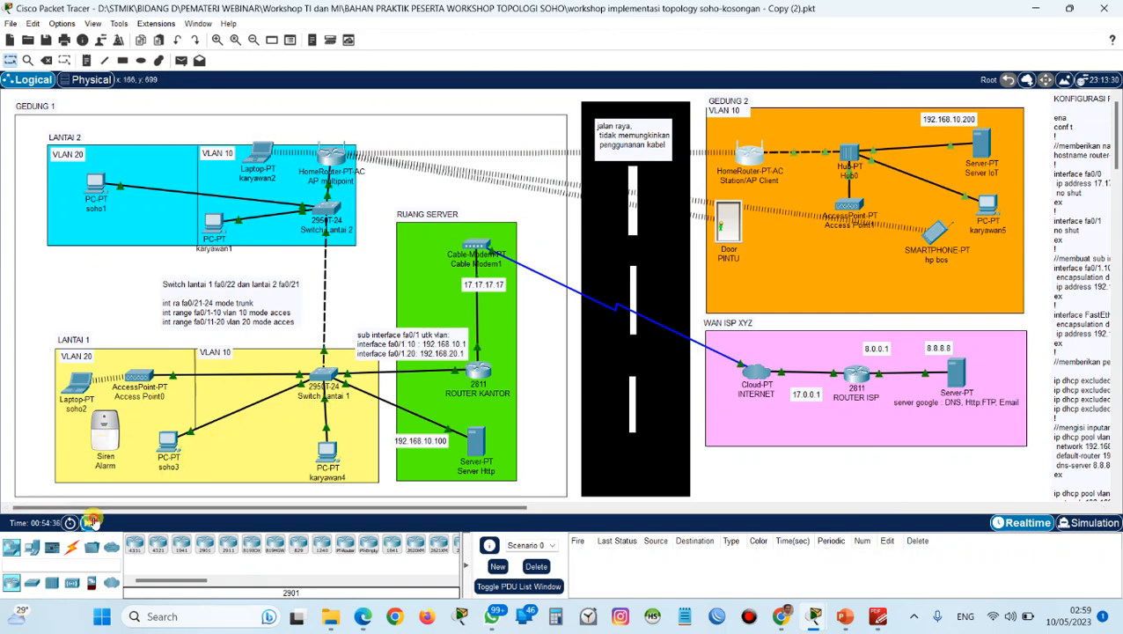
{"action": "left_click", "coordinate": [95, 521]}
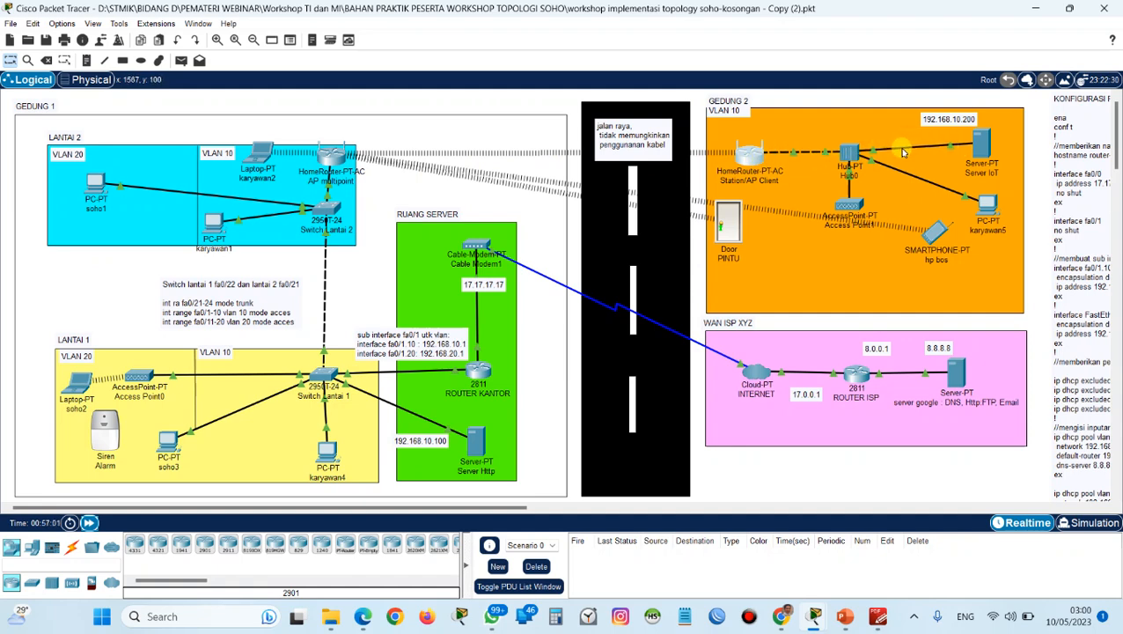
Switch karyawan5's FastEthernet0 IP configuration to DHCP and close its window.
{"action": "left_click_drag", "start_coordinate": [981, 150], "coordinate": [988, 143]}
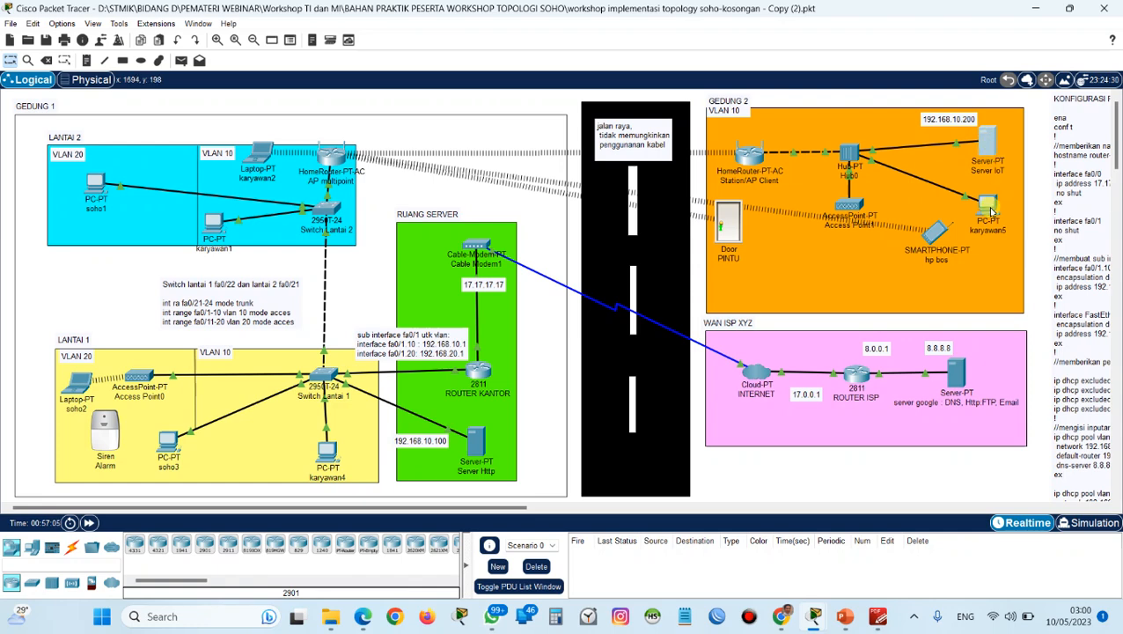
{"action": "left_click", "coordinate": [987, 204]}
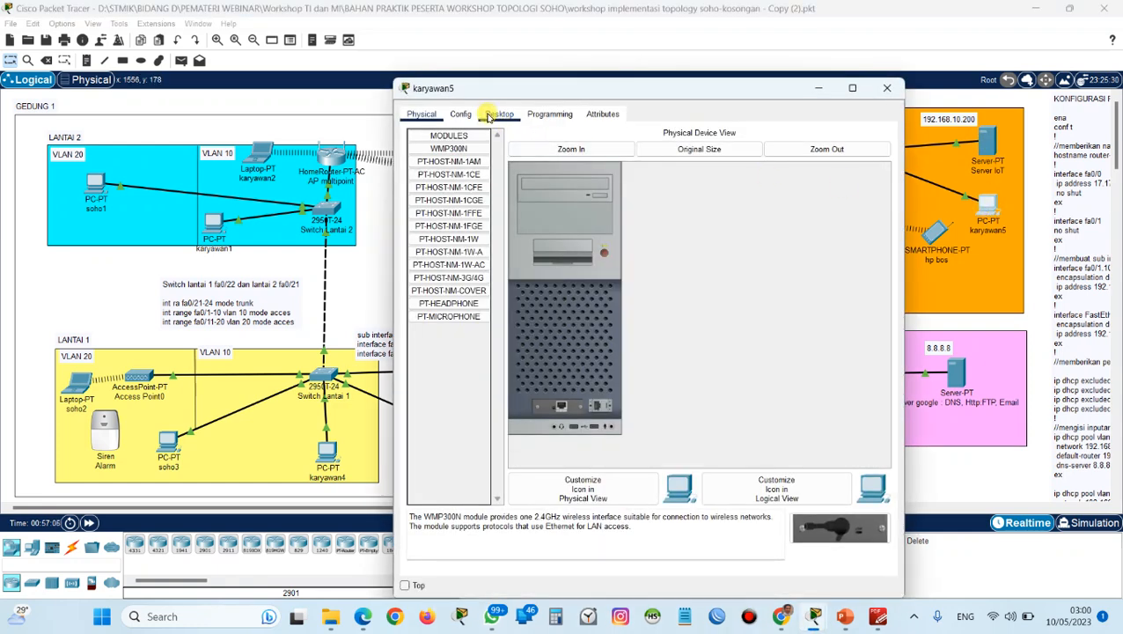
{"action": "left_click", "coordinate": [497, 114]}
{"action": "left_click", "coordinate": [460, 154]}
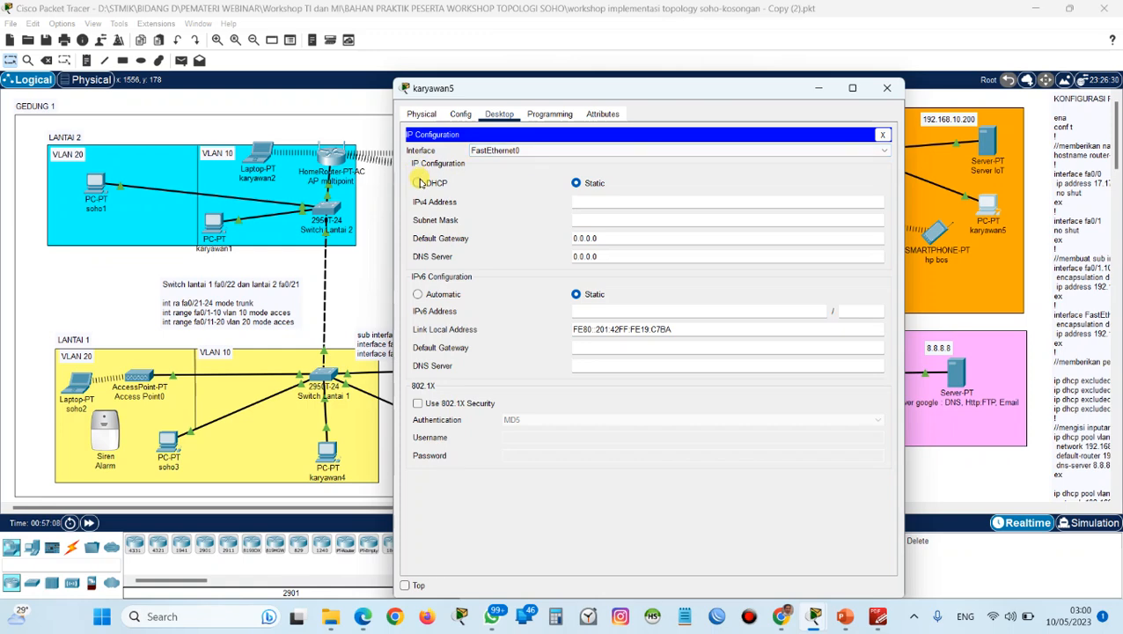
{"action": "left_click", "coordinate": [418, 183]}
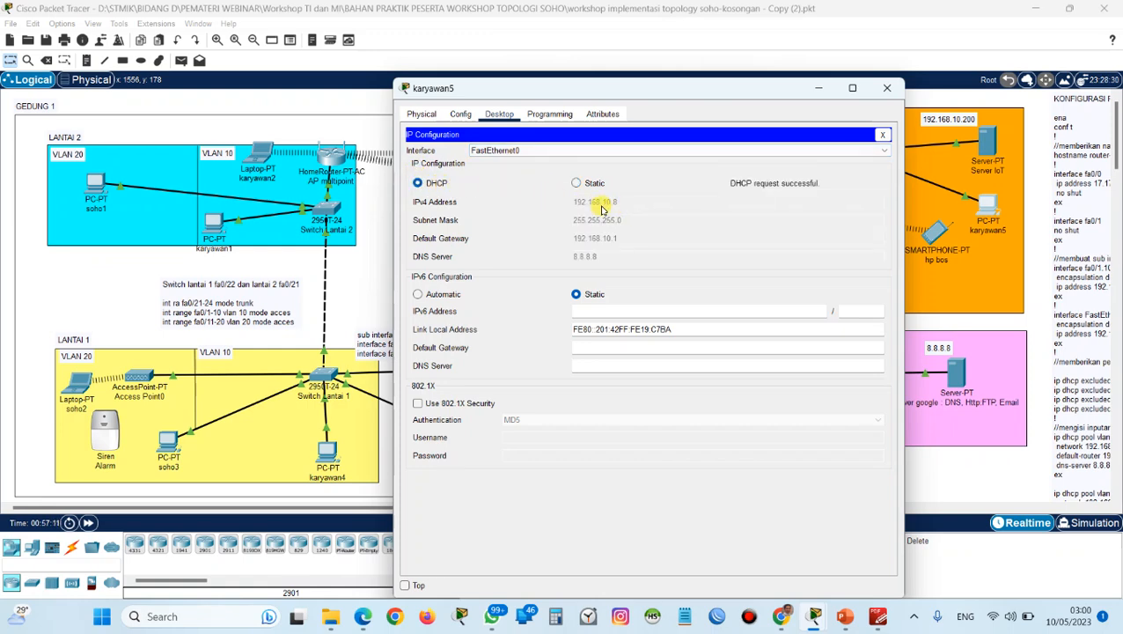
{"action": "left_click", "coordinate": [887, 88]}
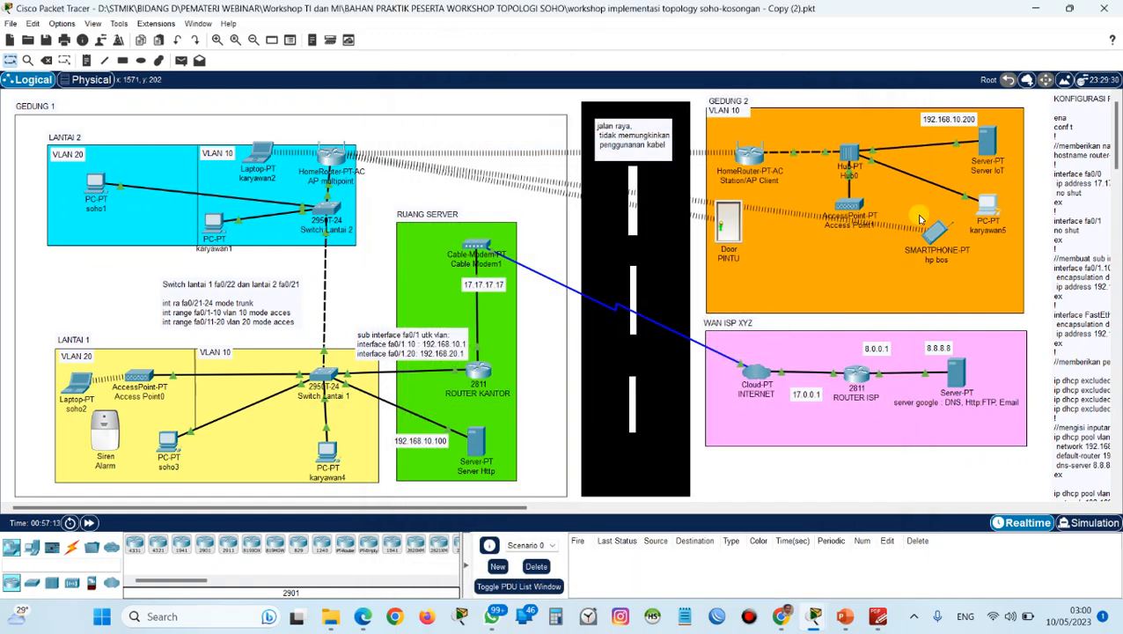
Check hp bos's Wireless0 IP configuration, close its window and move the smartphone below karyawan5 in Gedung 2.
{"action": "left_click", "coordinate": [931, 242]}
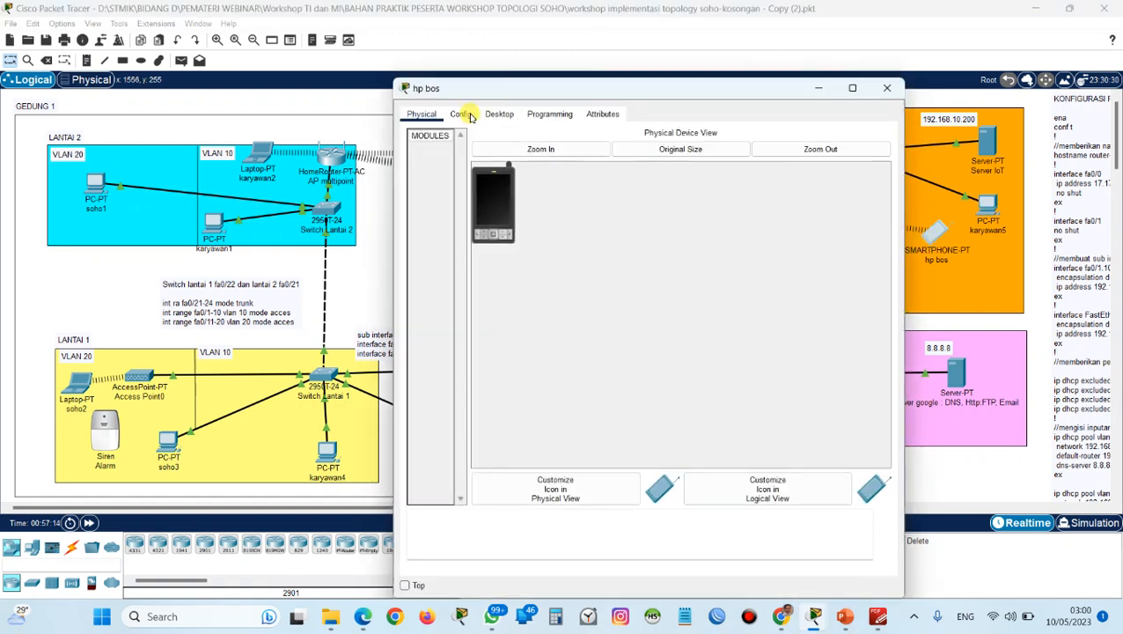
{"action": "left_click", "coordinate": [495, 116]}
{"action": "left_click", "coordinate": [460, 167]}
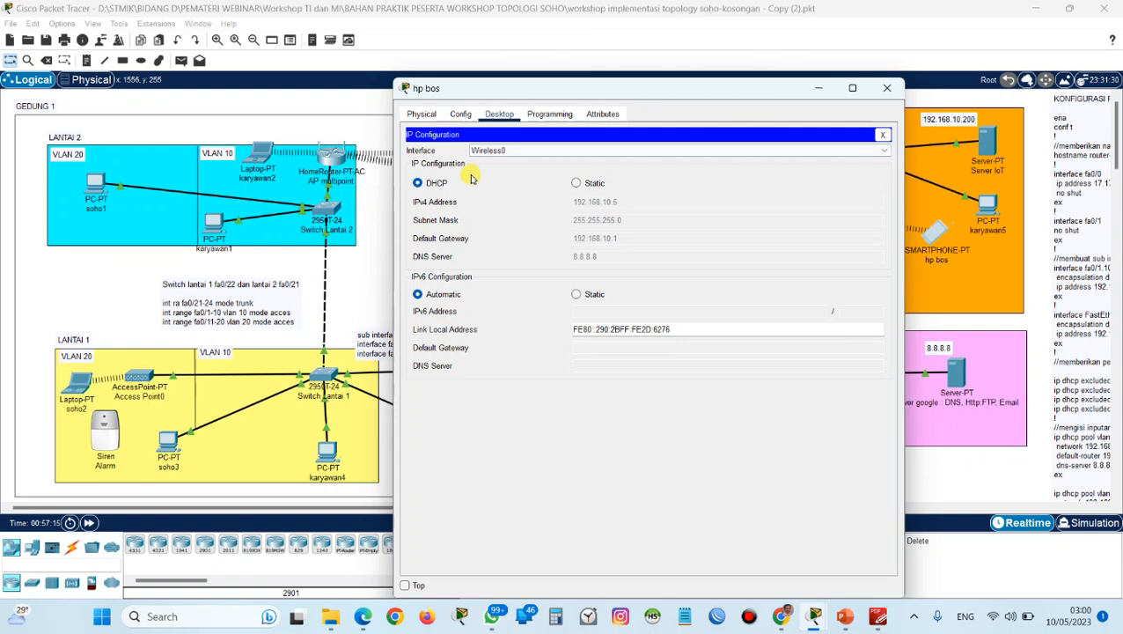
{"action": "left_click", "coordinate": [886, 88]}
{"action": "left_click_drag", "start_coordinate": [933, 230], "coordinate": [959, 264]}
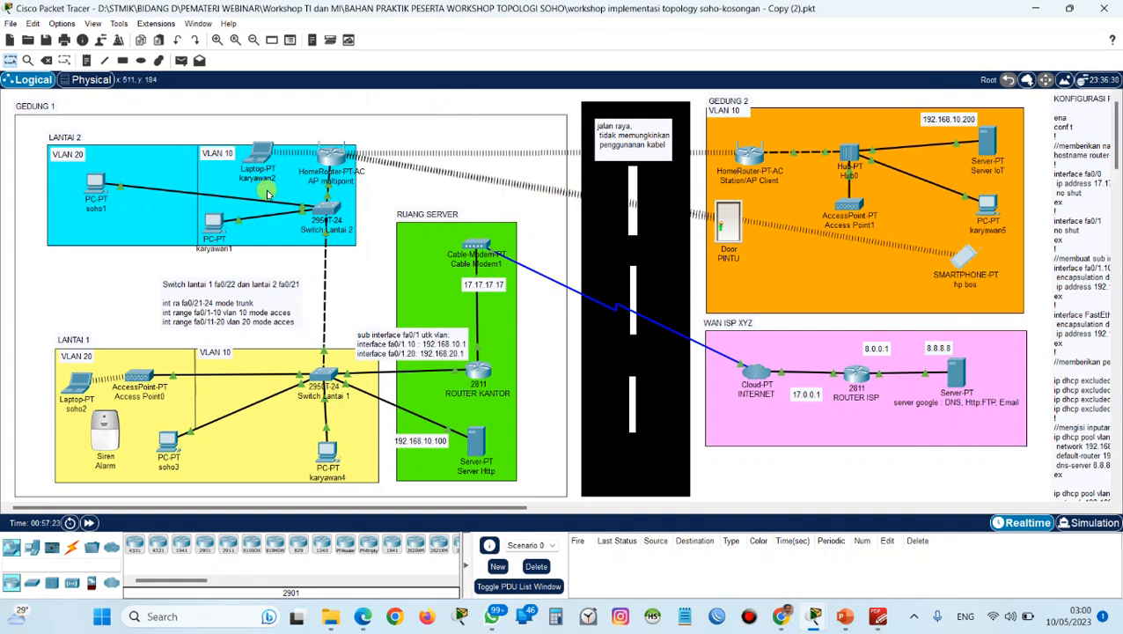
Test connectivity with a simple PDU from soho1 to karyawan5 and delete the scenario's PDU entry.
{"action": "left_click", "coordinate": [181, 60]}
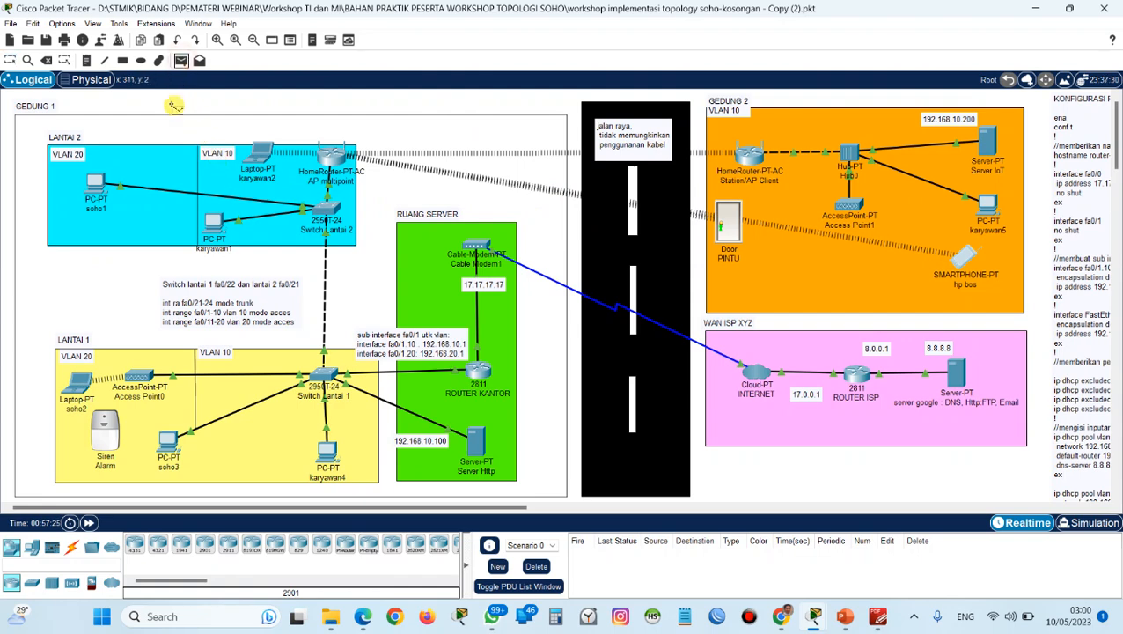
{"action": "left_click", "coordinate": [104, 182]}
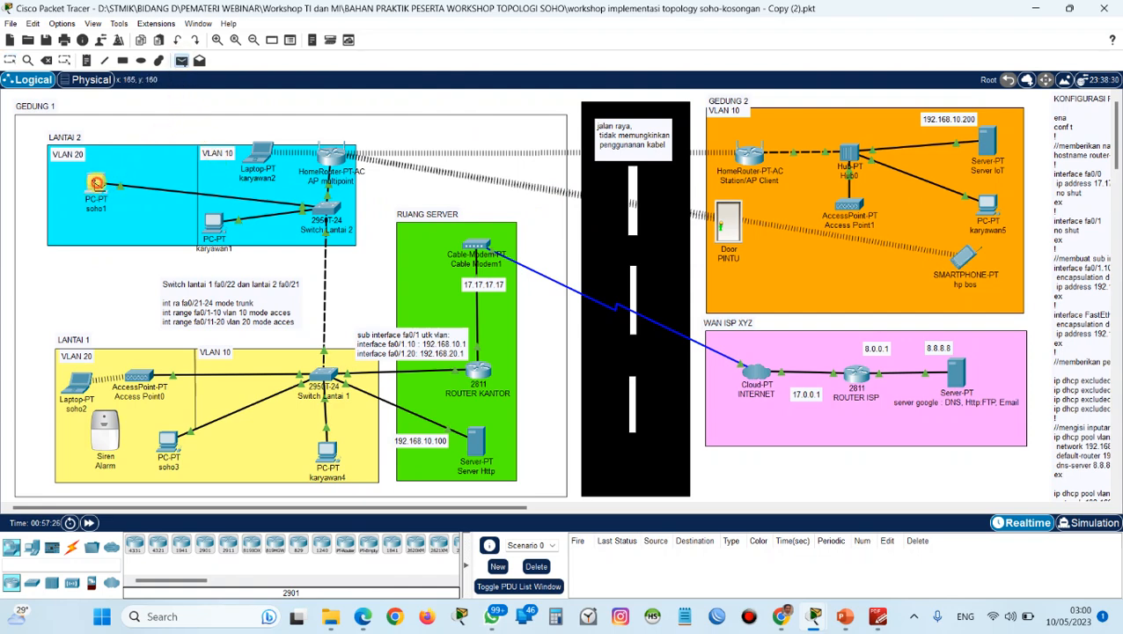
{"action": "left_click", "coordinate": [957, 220]}
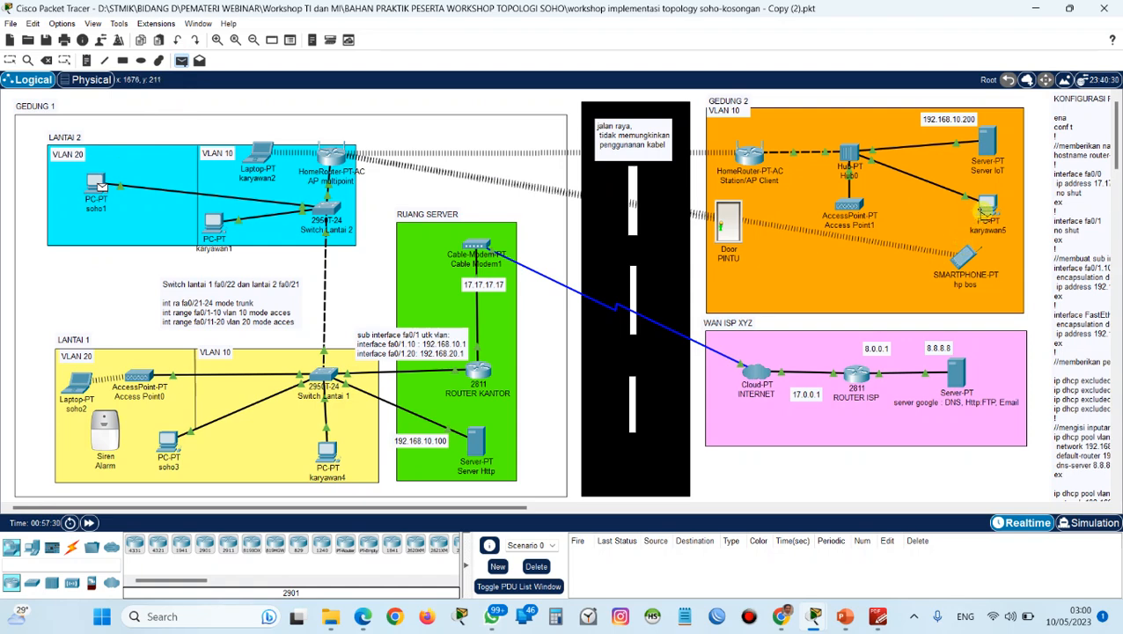
{"action": "left_click", "coordinate": [984, 207]}
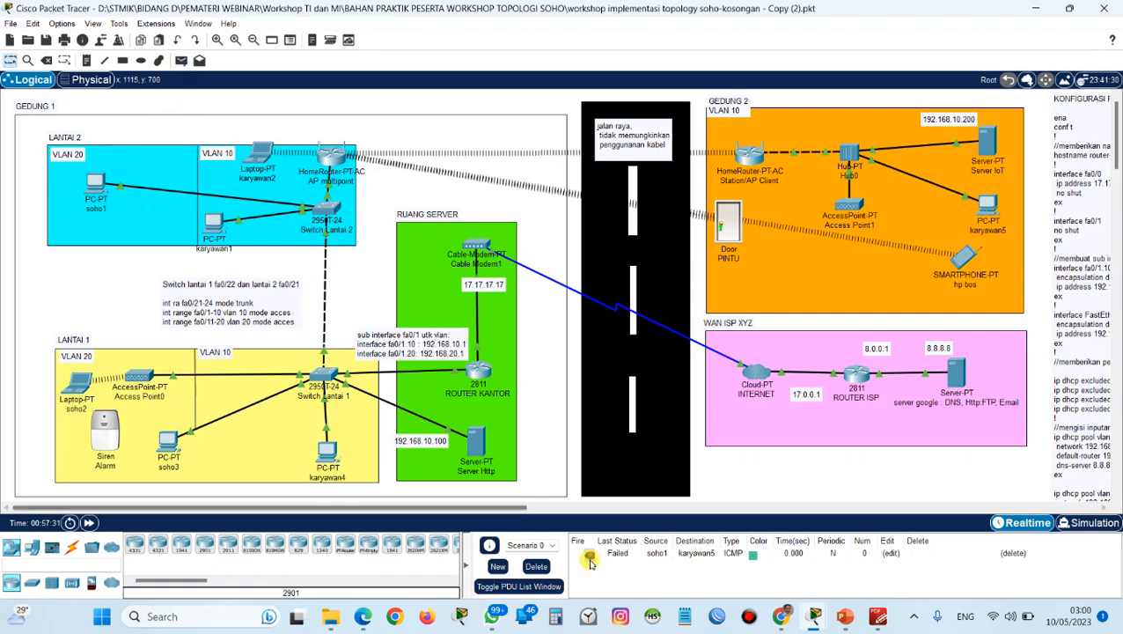
{"action": "left_click", "coordinate": [535, 565]}
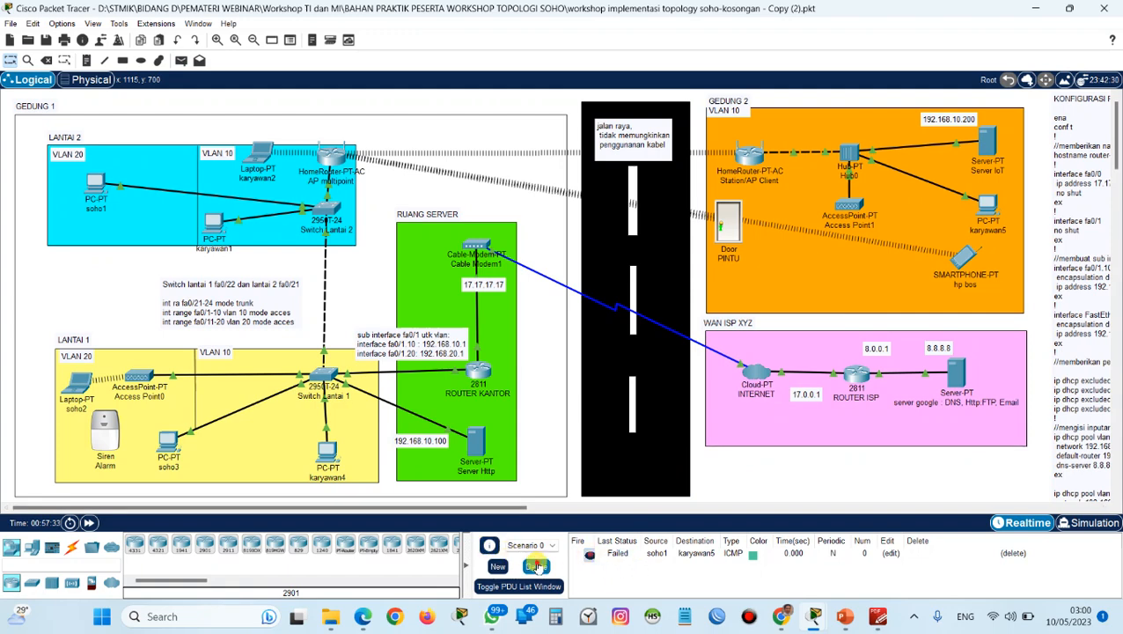
Resend a simple PDU from soho1 in Lantai 2 to karyawan5 in Gedung 2.
{"action": "left_click", "coordinate": [181, 62]}
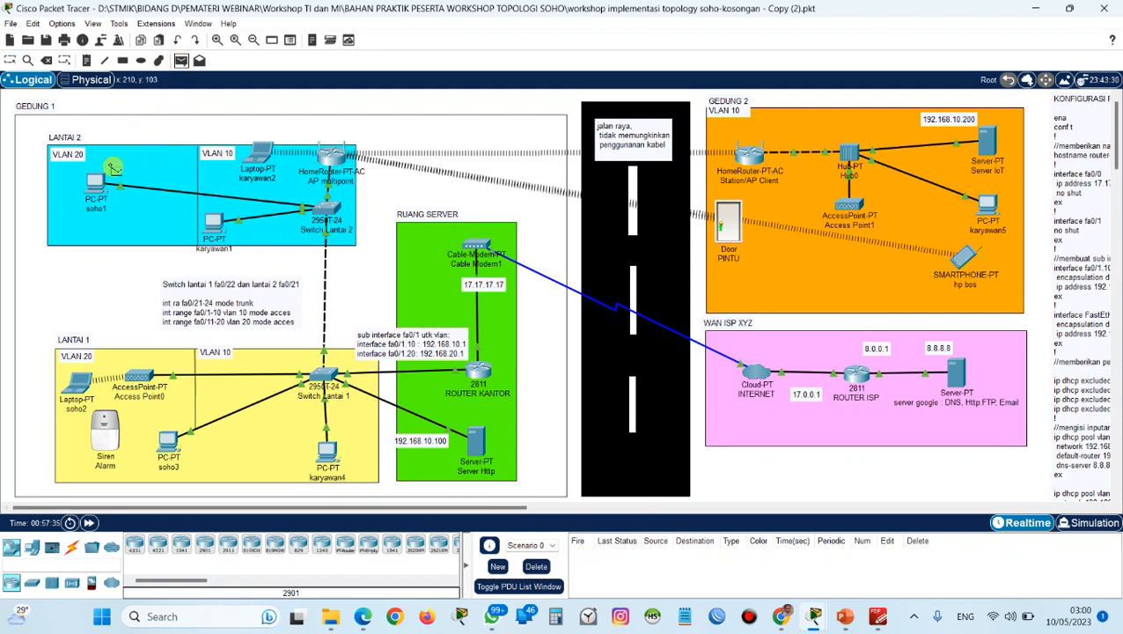
{"action": "left_click", "coordinate": [97, 181]}
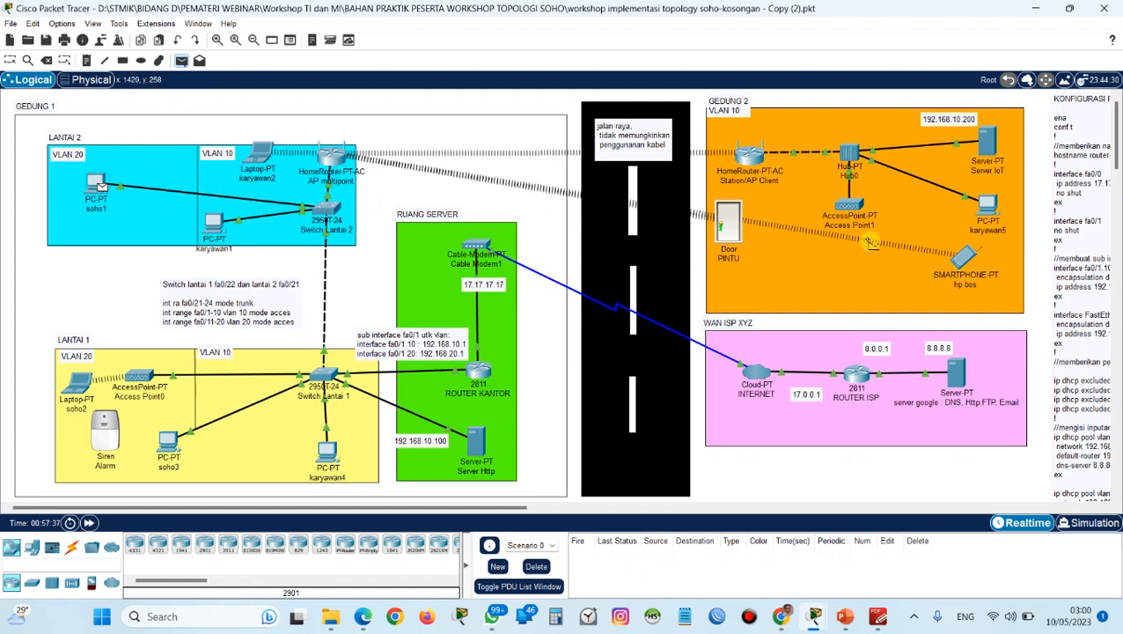
{"action": "left_click", "coordinate": [988, 209]}
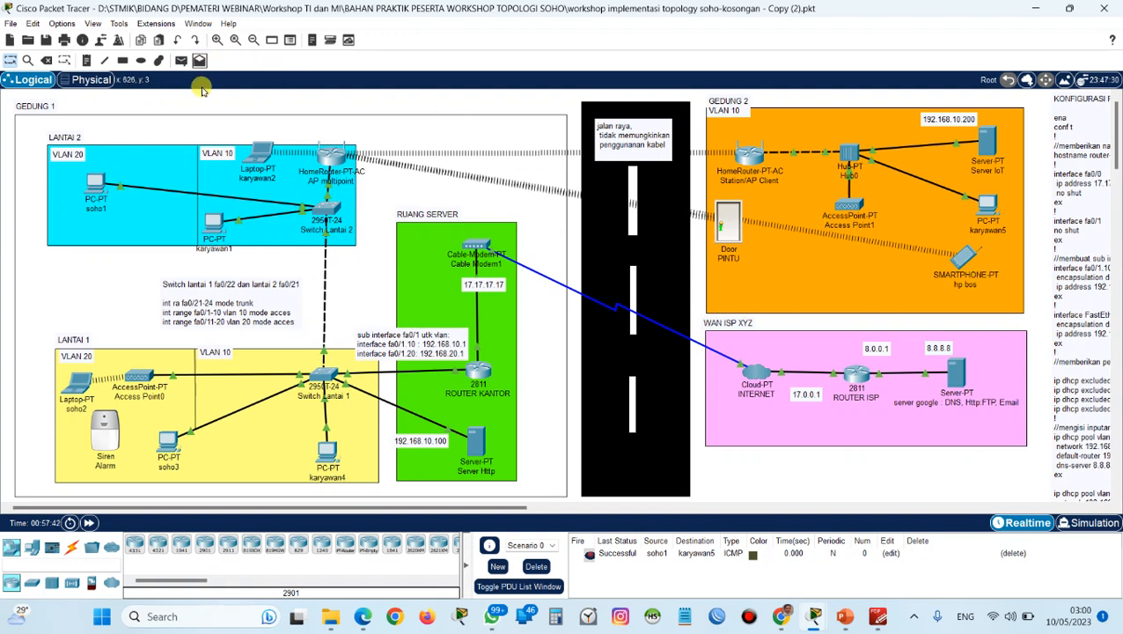
Send two successive simple PDUs from soho1 to the server google in WAN ISP XYZ.
{"action": "left_click", "coordinate": [94, 178]}
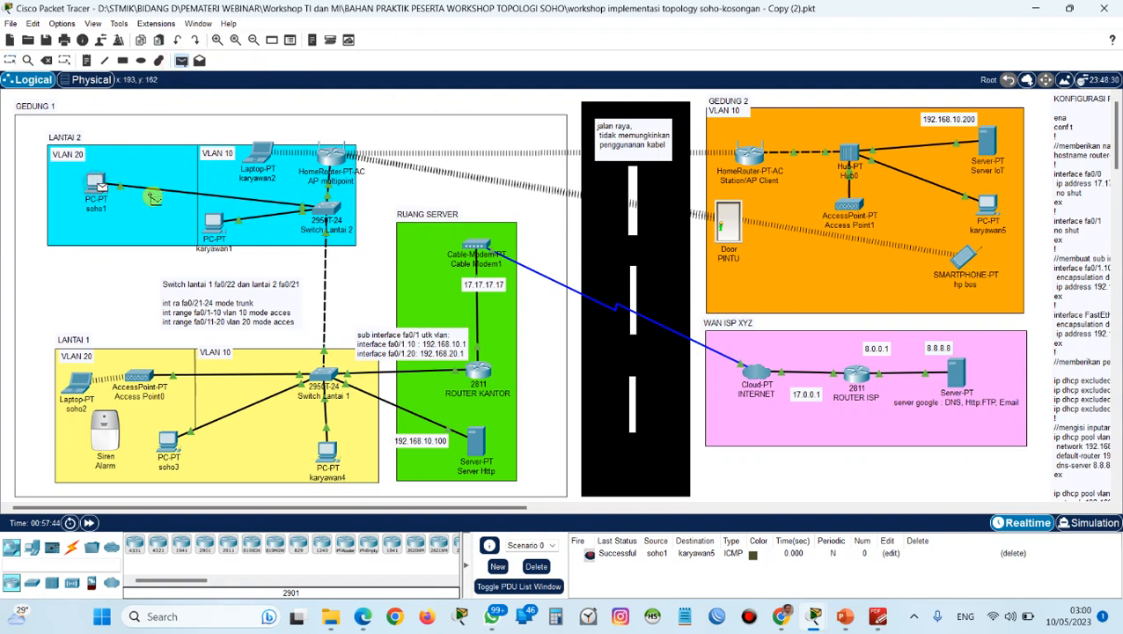
{"action": "left_click", "coordinate": [955, 373]}
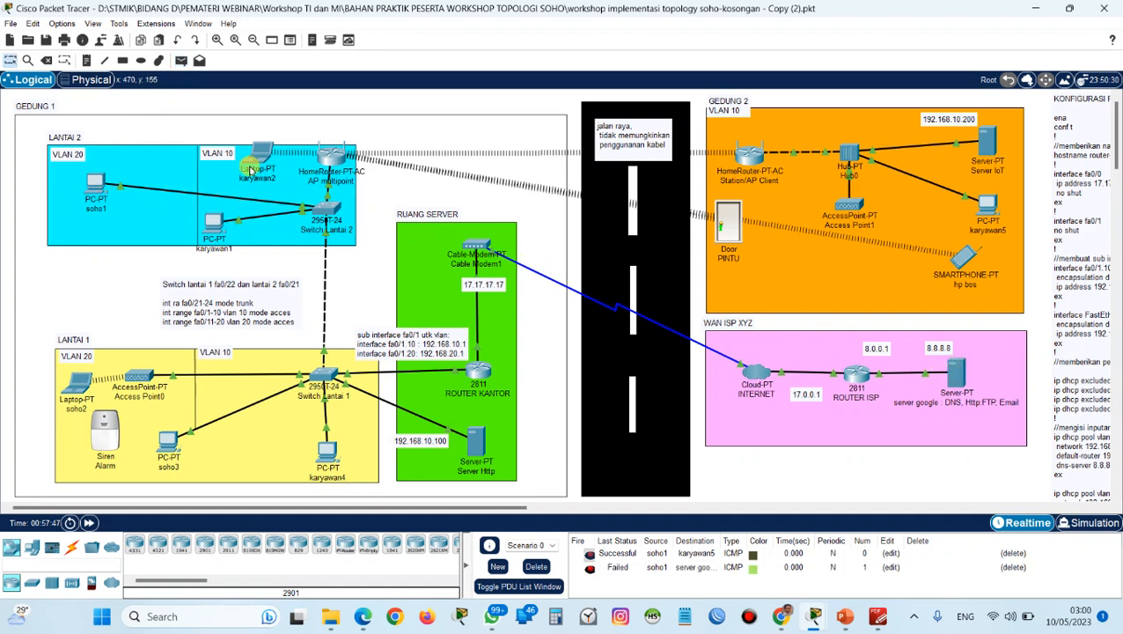
{"action": "left_click", "coordinate": [180, 60]}
{"action": "left_click", "coordinate": [103, 178]}
{"action": "left_click", "coordinate": [952, 370]}
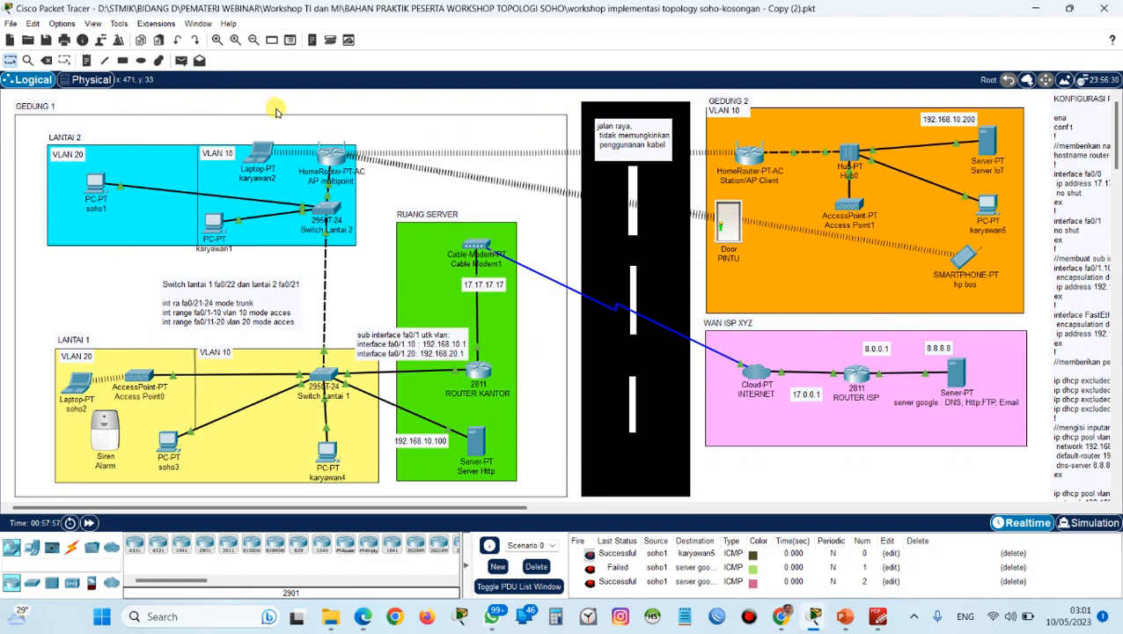
Switch to the PDF guide, review the end device DHCP and IoT account creation pages, and return to Packet Tracer.
{"action": "key", "text": "alt+Tab"}
{"action": "scroll", "coordinate": [499, 230], "scroll_direction": "down", "scroll_amount": 10}
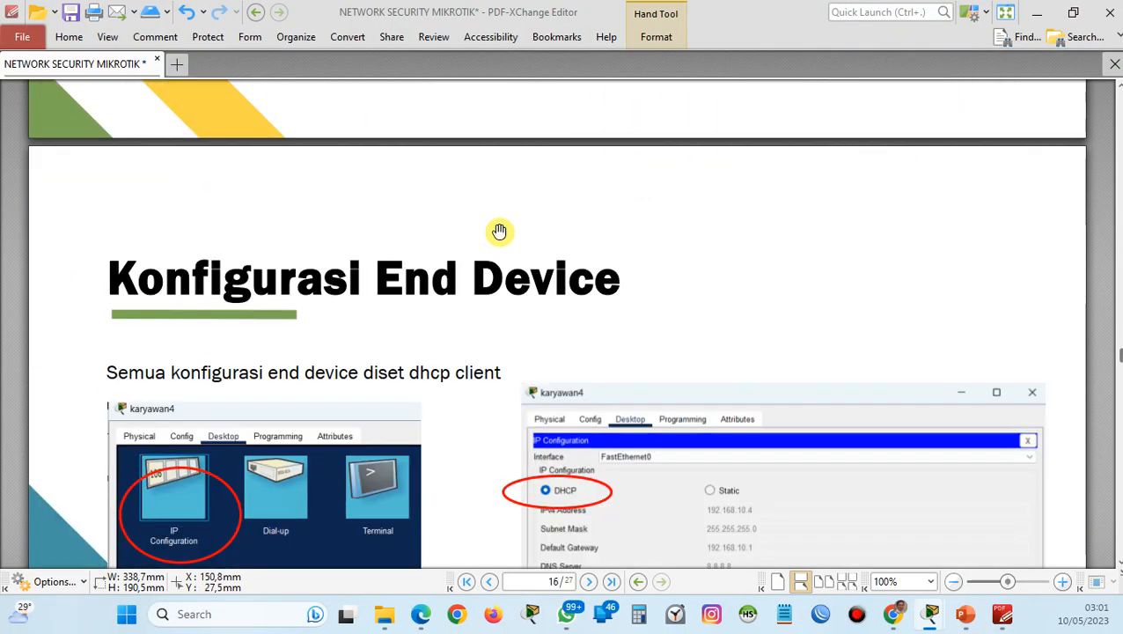
{"action": "scroll", "coordinate": [499, 230], "scroll_direction": "down", "scroll_amount": 7}
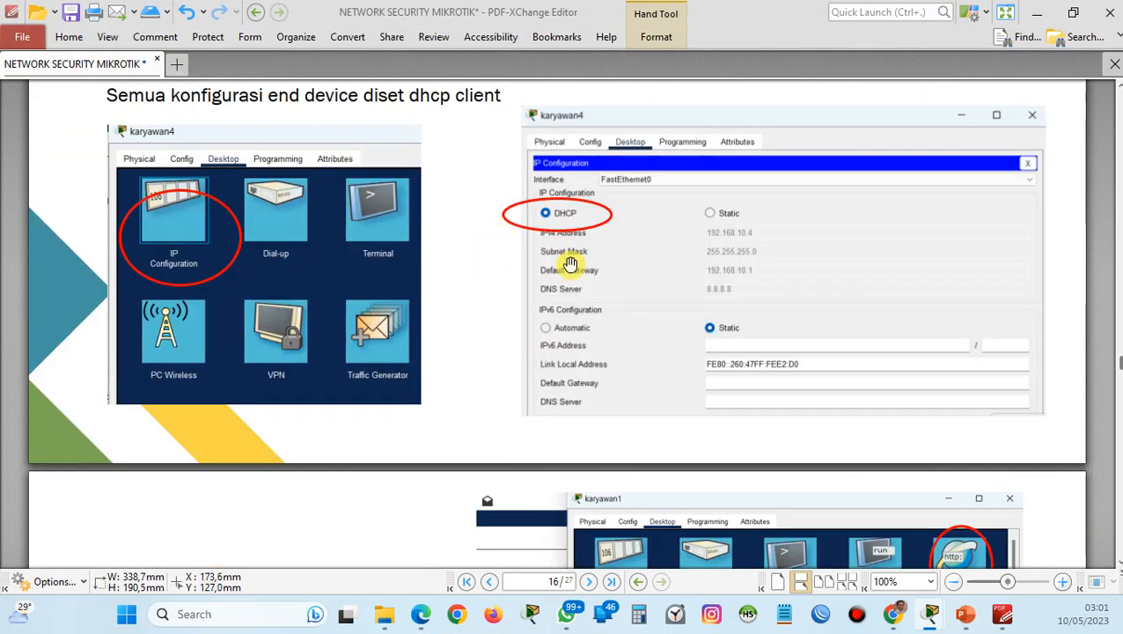
{"action": "scroll", "coordinate": [568, 203], "scroll_direction": "down", "scroll_amount": 1}
{"action": "scroll", "coordinate": [559, 251], "scroll_direction": "down", "scroll_amount": 11}
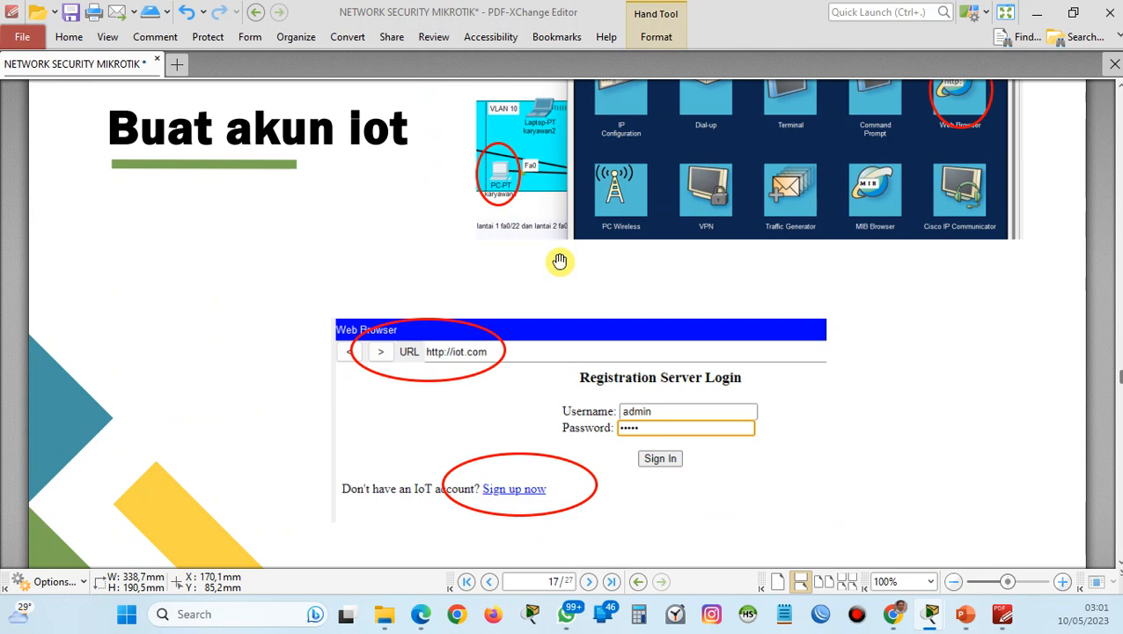
{"action": "key", "text": "alt+Tab"}
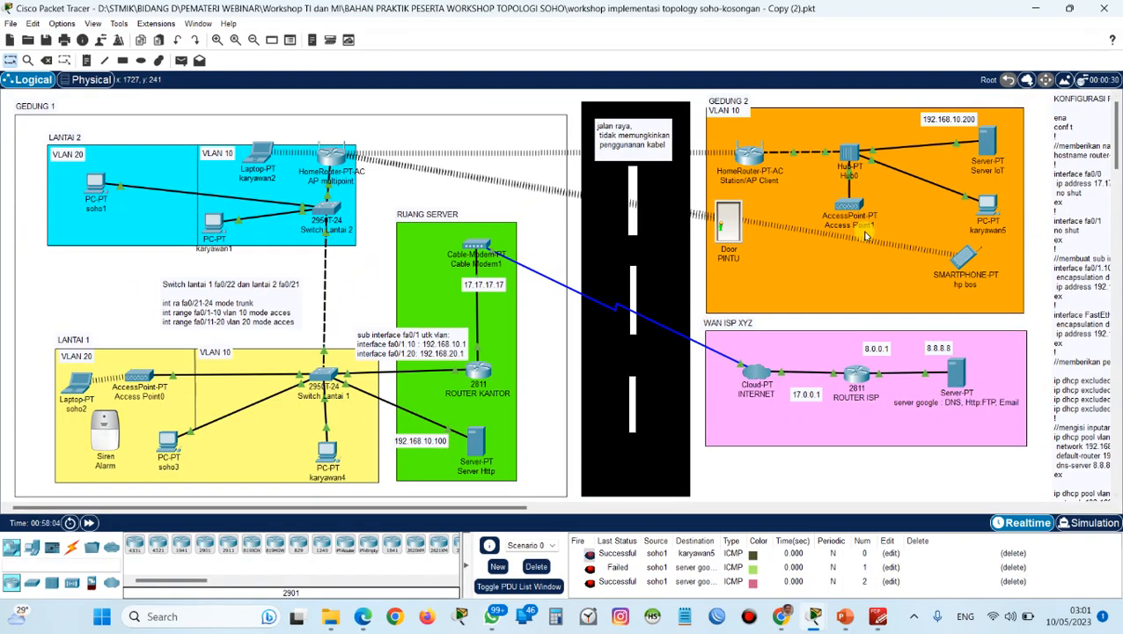
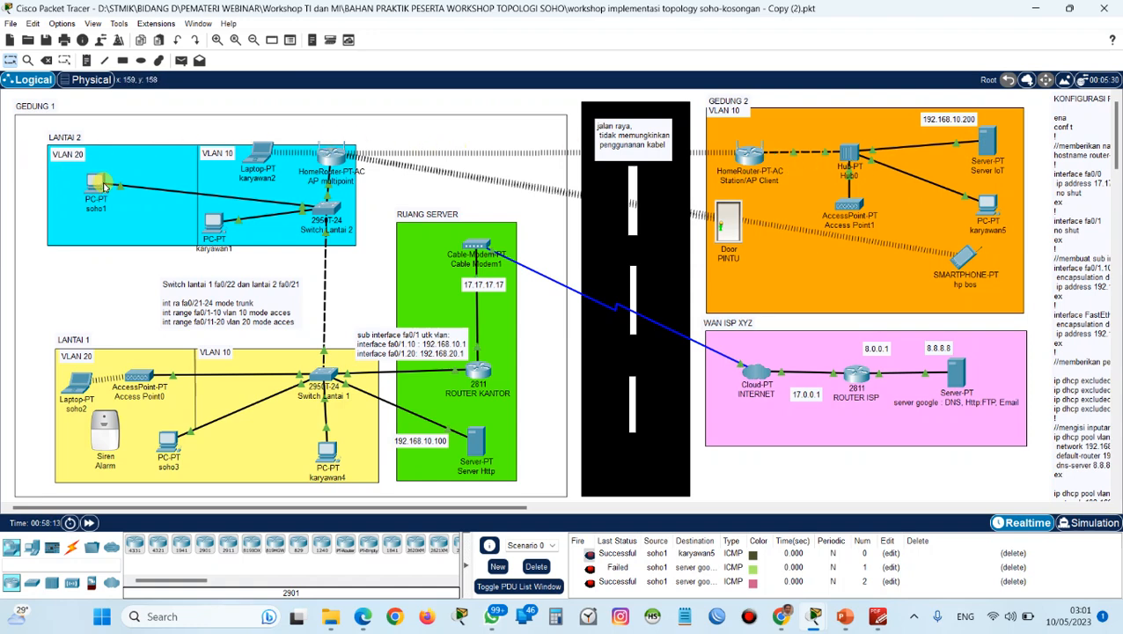
Open iot.com in the web browser of soho1 in Lantai 2.
{"action": "left_click", "coordinate": [100, 187]}
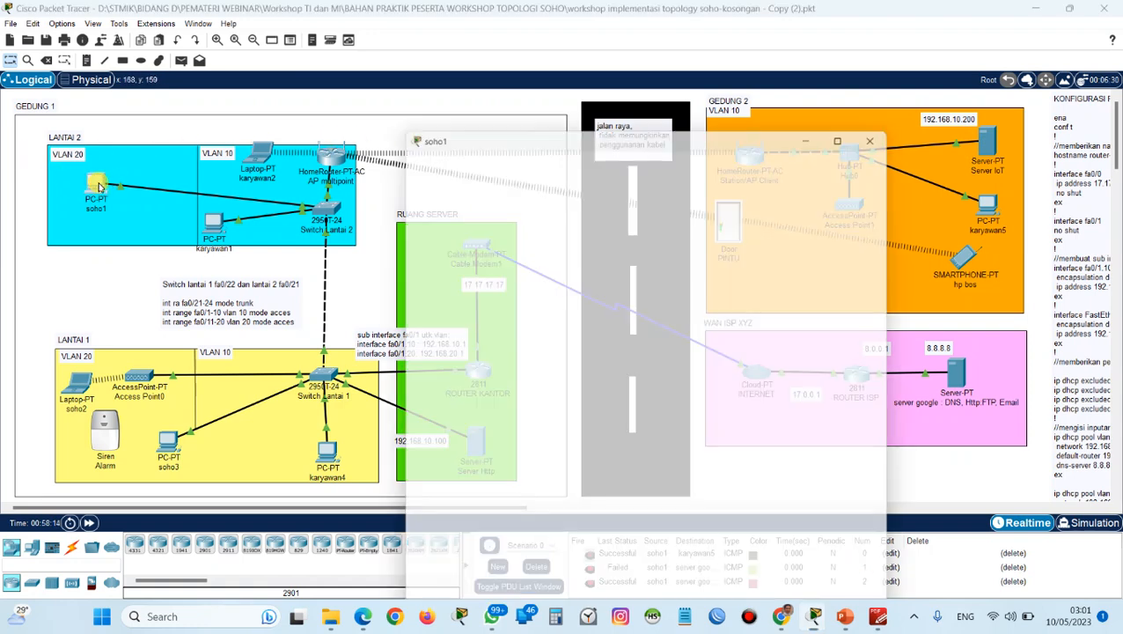
{"action": "left_click", "coordinate": [823, 180]}
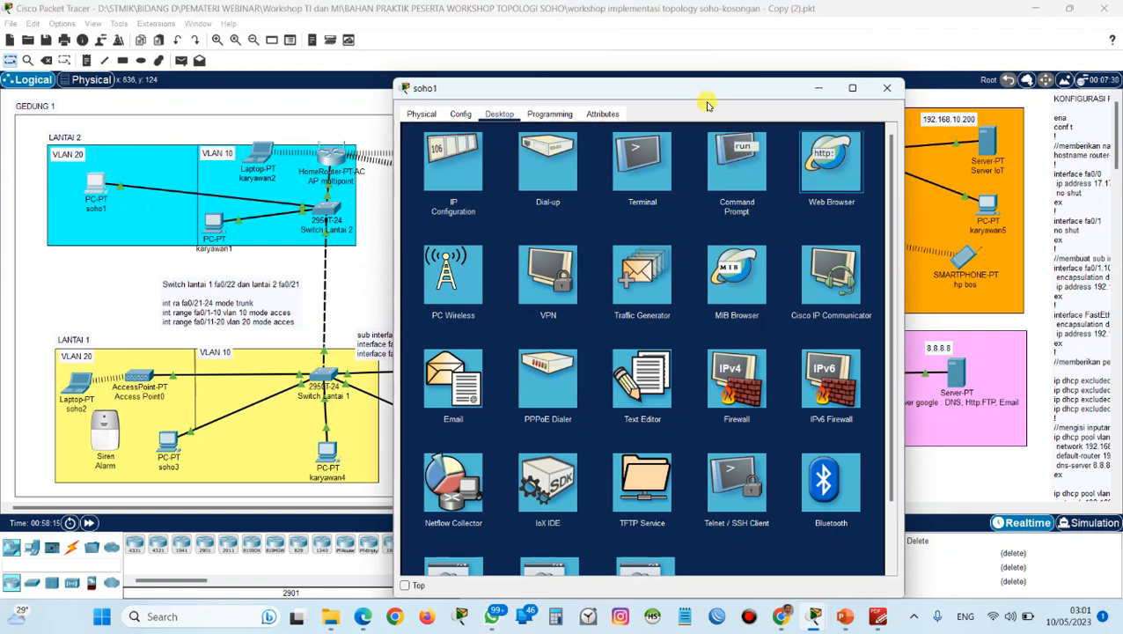
{"action": "left_click", "coordinate": [795, 167]}
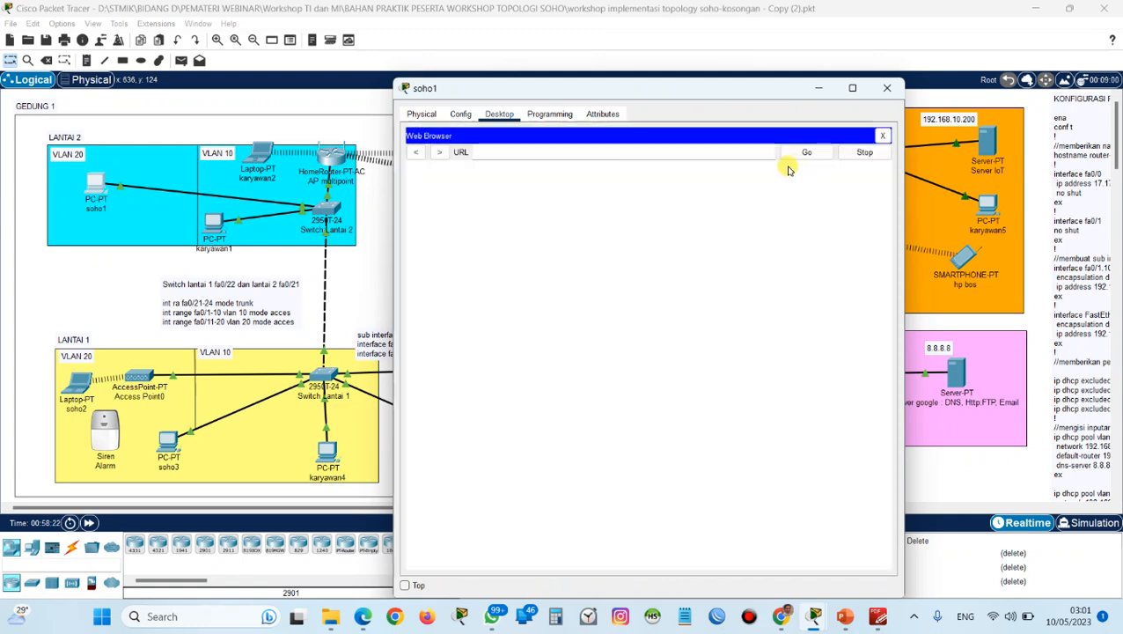
{"action": "left_click", "coordinate": [700, 154]}
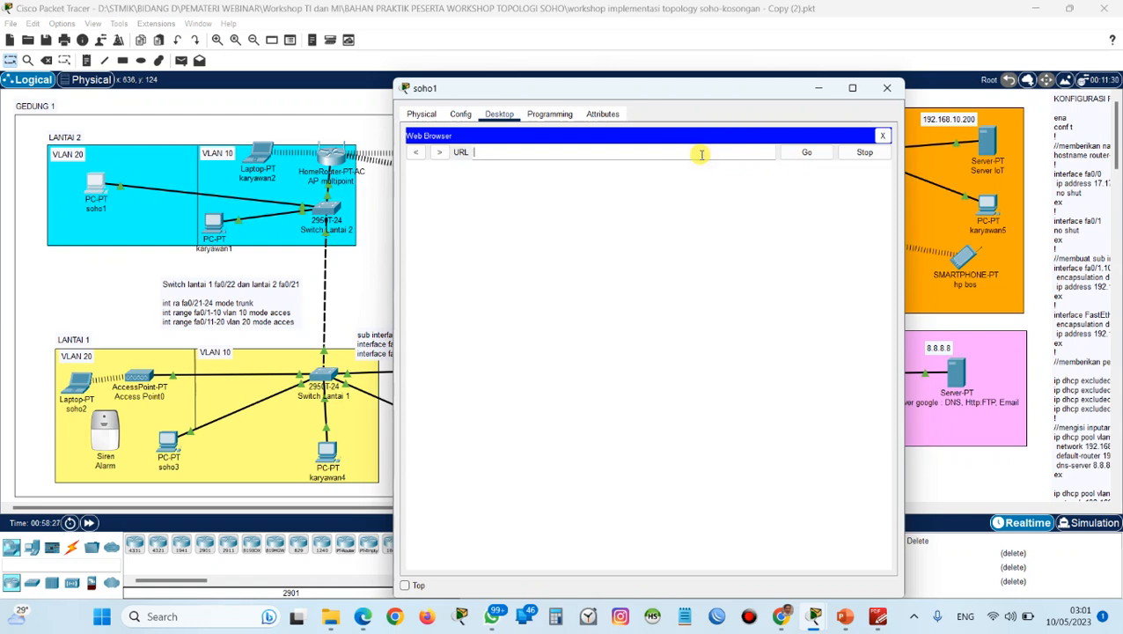
{"action": "key", "text": "Caps_Lock"}
{"action": "type", "text": "iot.com"}
{"action": "key", "text": "Return"}
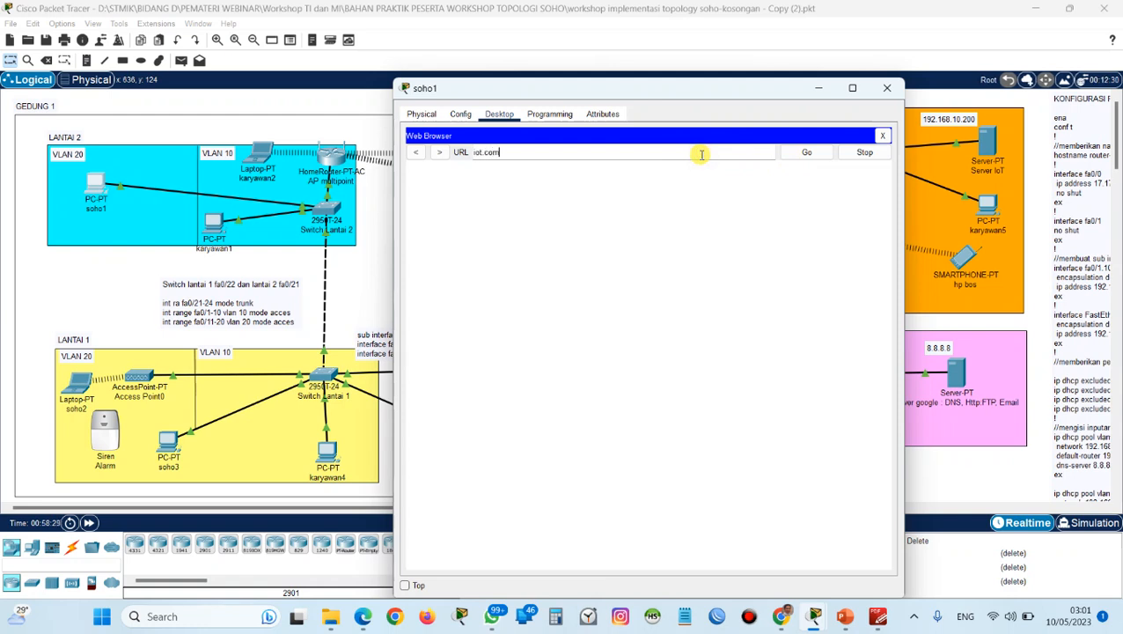
{"action": "left_click_drag", "start_coordinate": [686, 88], "coordinate": [563, 61]}
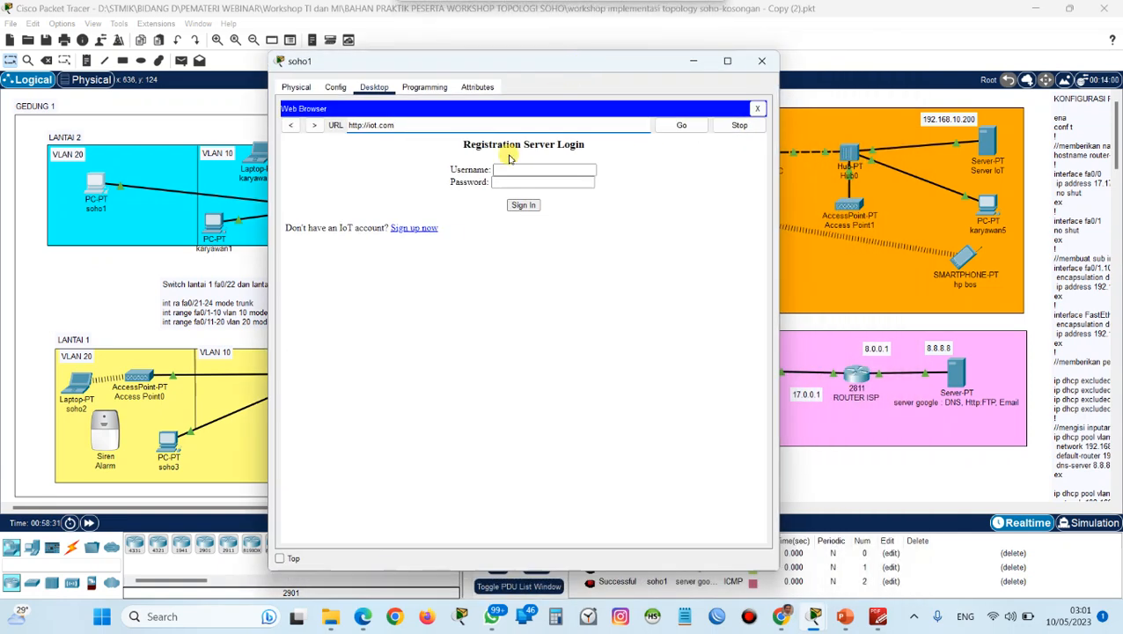
Sign up for a new IoT account with username admin and the account password, and create it.
{"action": "left_click", "coordinate": [425, 228]}
{"action": "left_click", "coordinate": [539, 171]}
{"action": "type", "text": "admin"}
{"action": "key", "text": "Tab"}
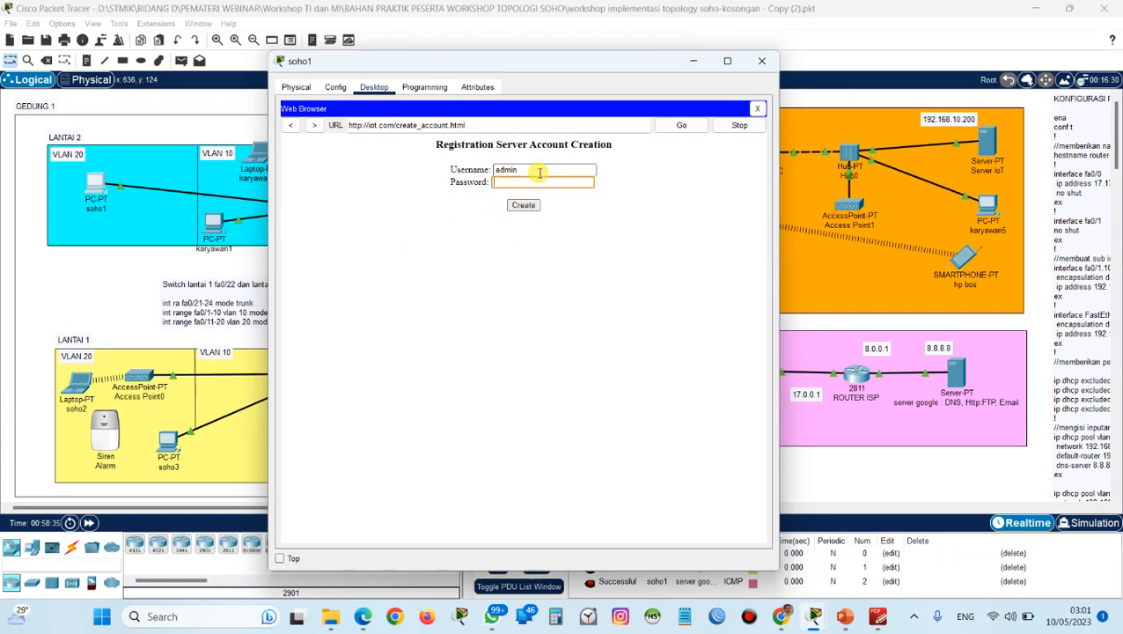
{"action": "type", "text": "admin"}
{"action": "left_click", "coordinate": [524, 204]}
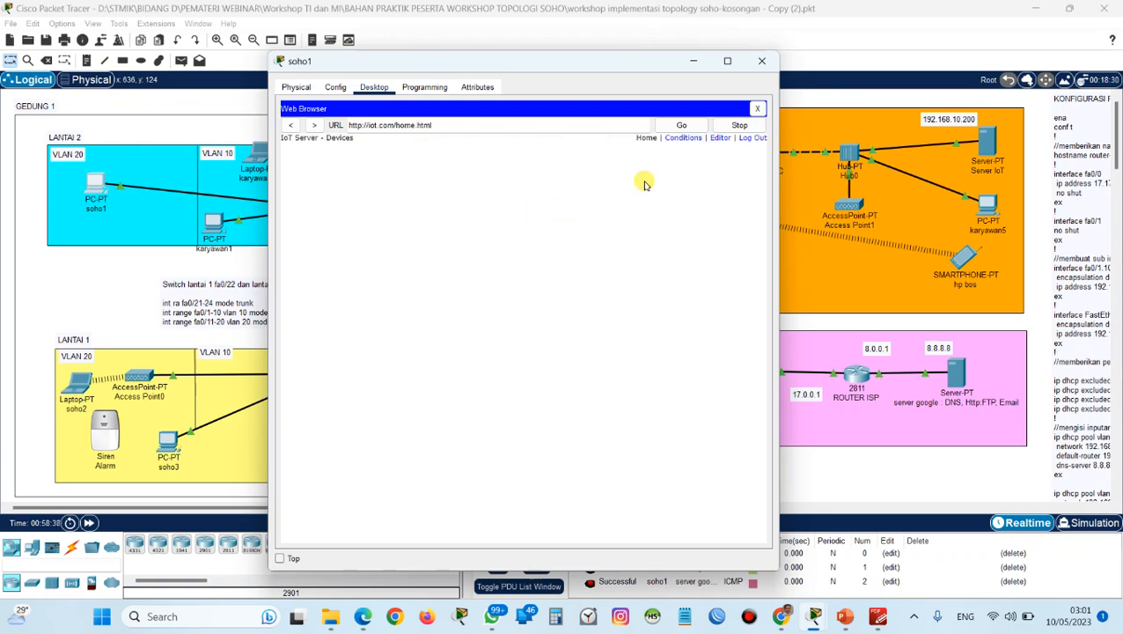
Check the registered accounts in the IoT service of Server IoT in Gedung 2.
{"action": "left_click", "coordinate": [694, 62]}
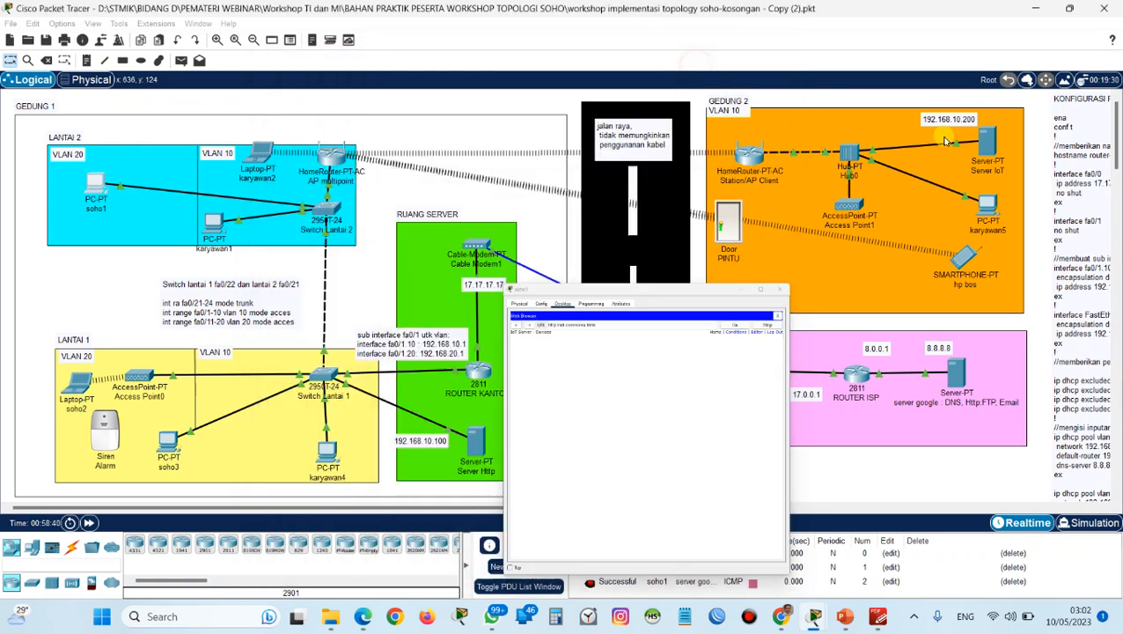
{"action": "left_click", "coordinate": [981, 145]}
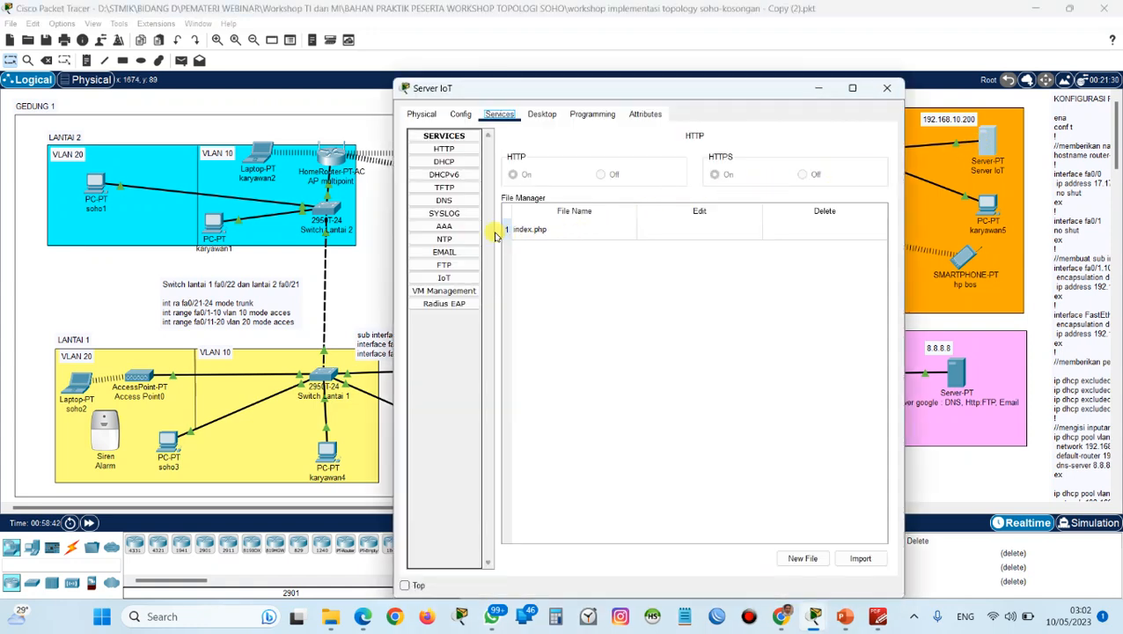
{"action": "left_click", "coordinate": [445, 277]}
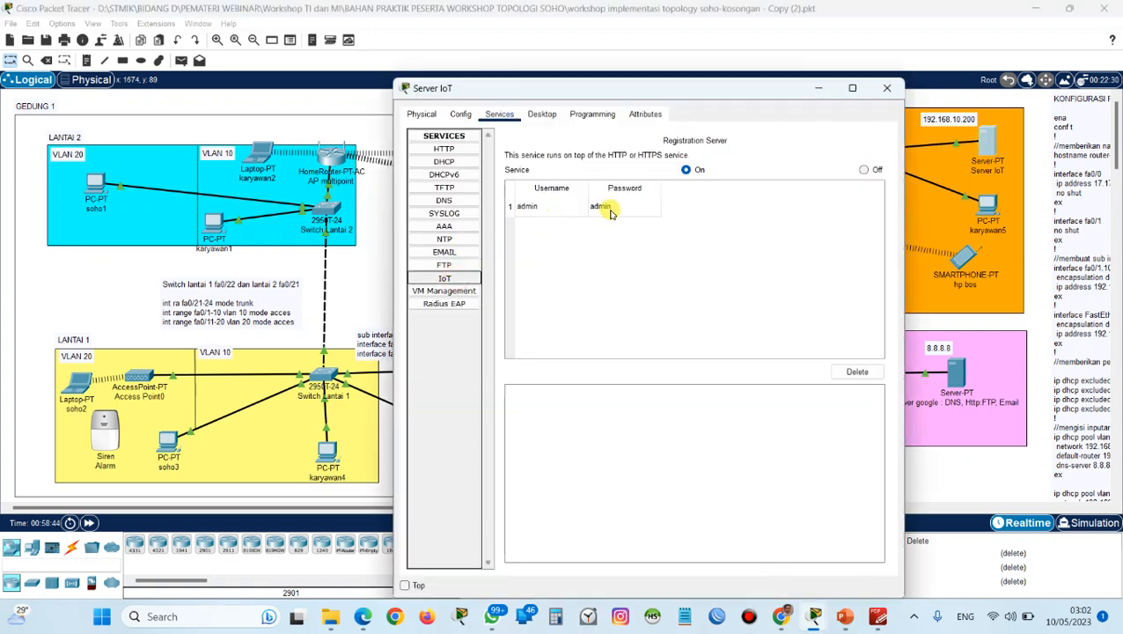
{"action": "left_click", "coordinate": [888, 88]}
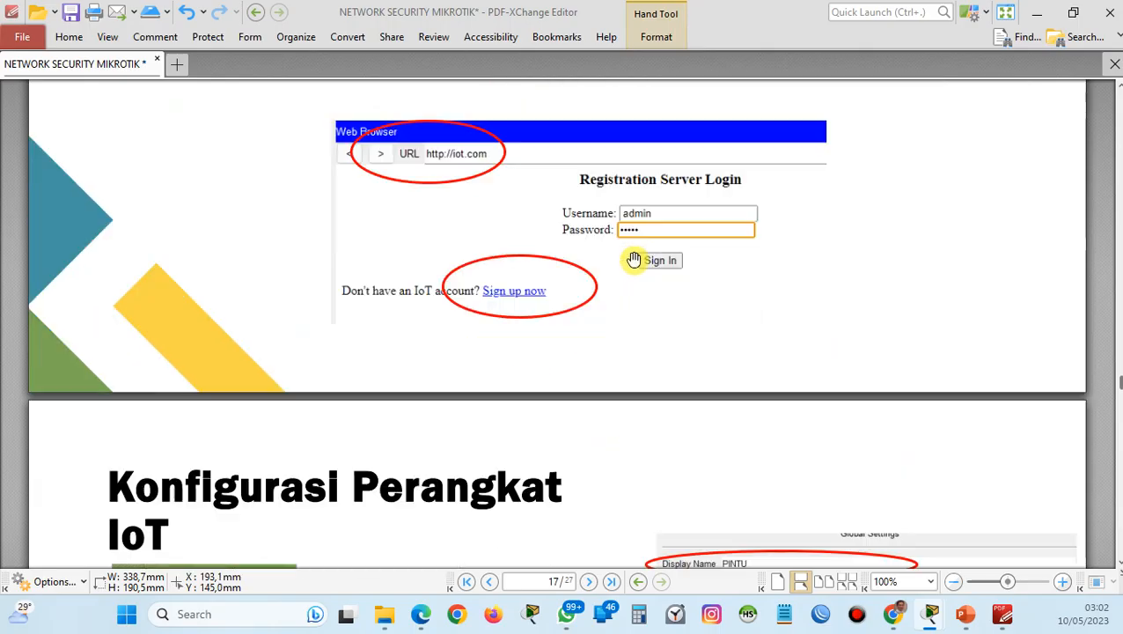
{"action": "scroll", "coordinate": [634, 260], "scroll_direction": "down", "scroll_amount": 5}
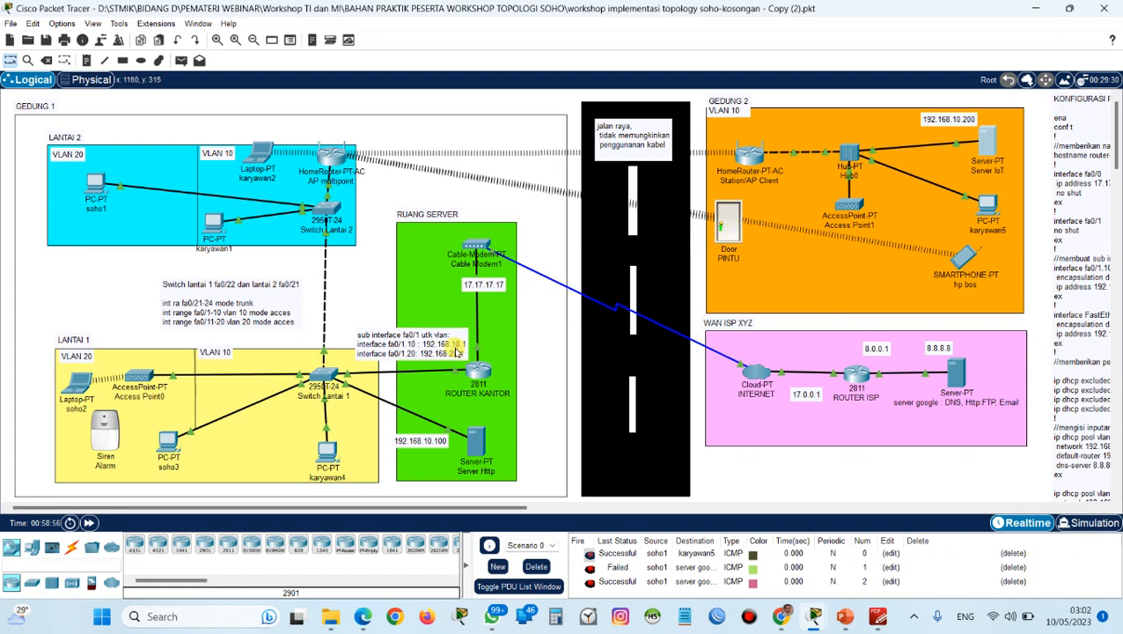
{"action": "mouse_move", "coordinate": [112, 441]}
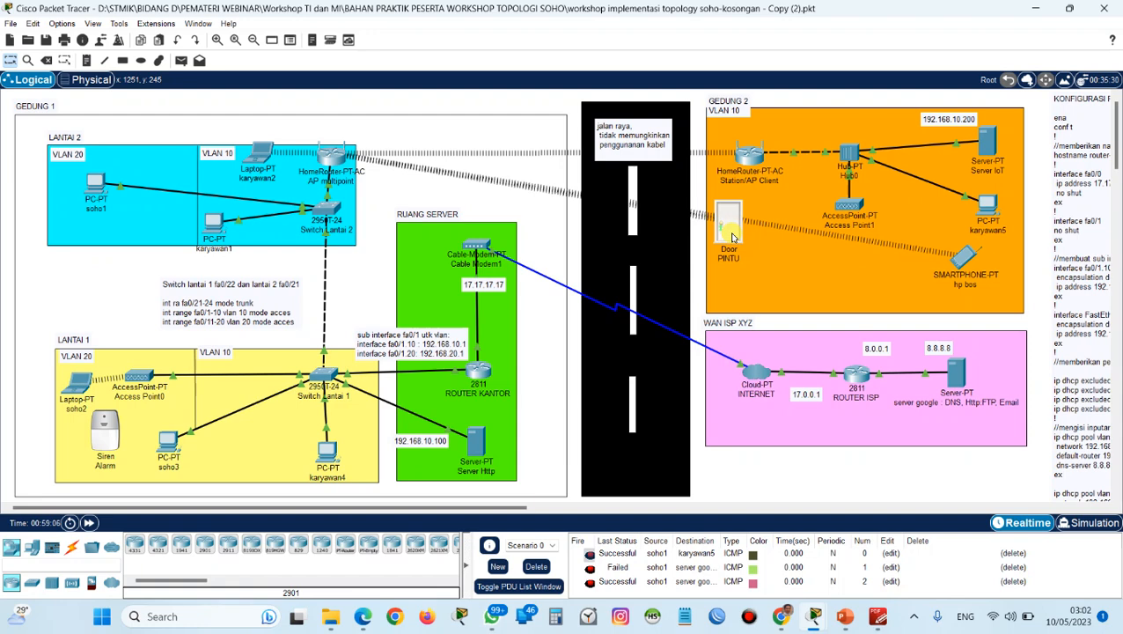
Set the SSID of the PINTU door's Wireless0 interface to AP-GEDUNG2.
{"action": "left_click", "coordinate": [730, 236]}
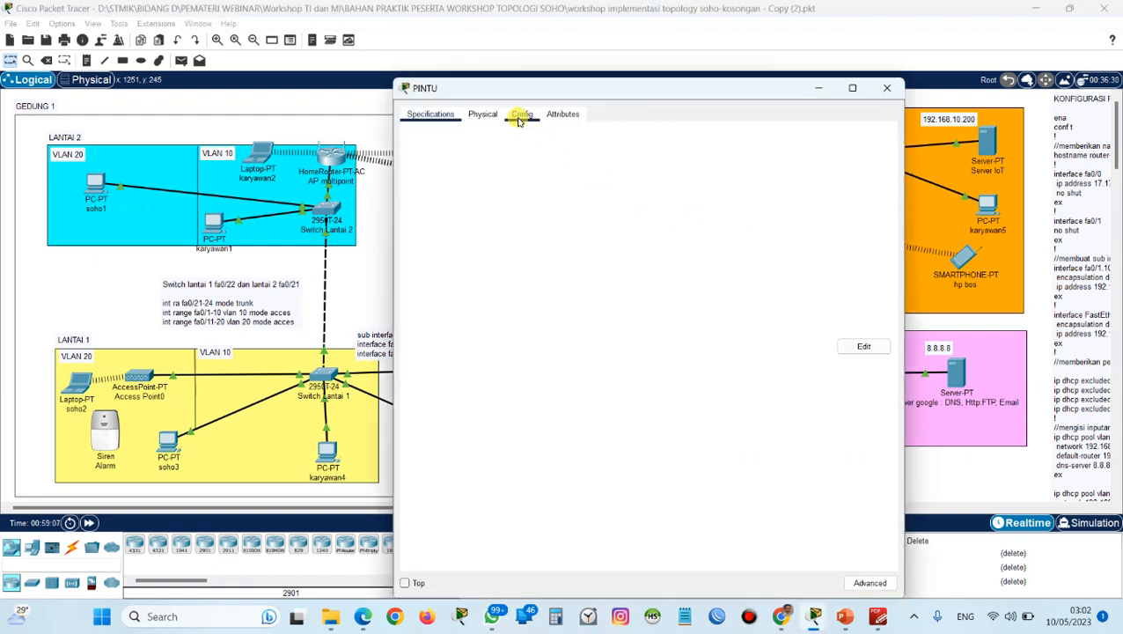
{"action": "left_click", "coordinate": [520, 115]}
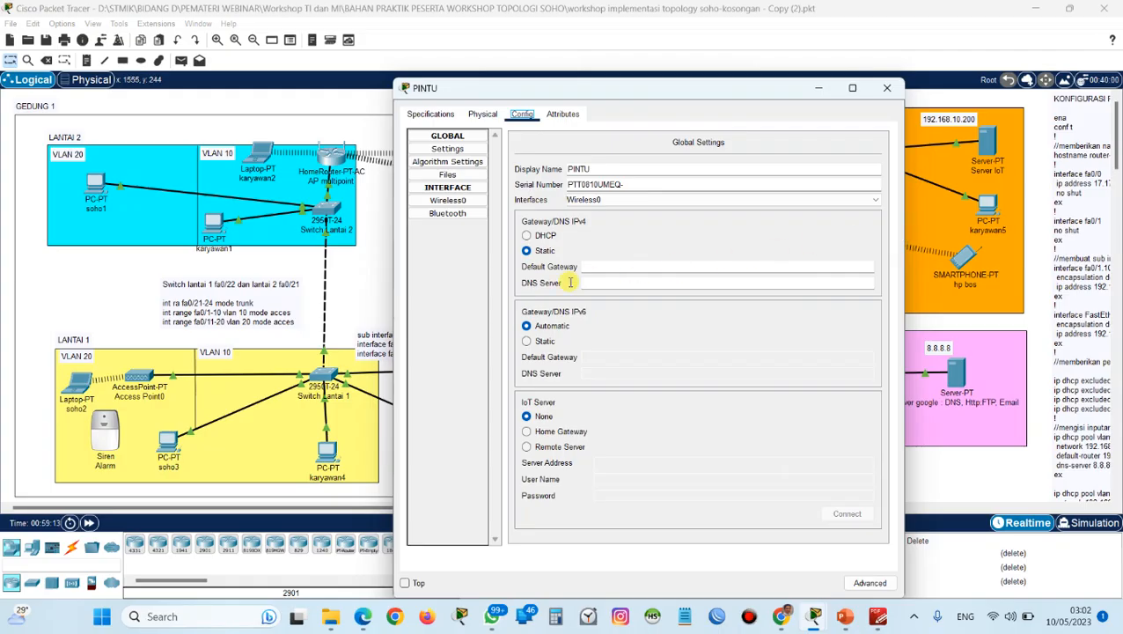
{"action": "left_click", "coordinate": [464, 201]}
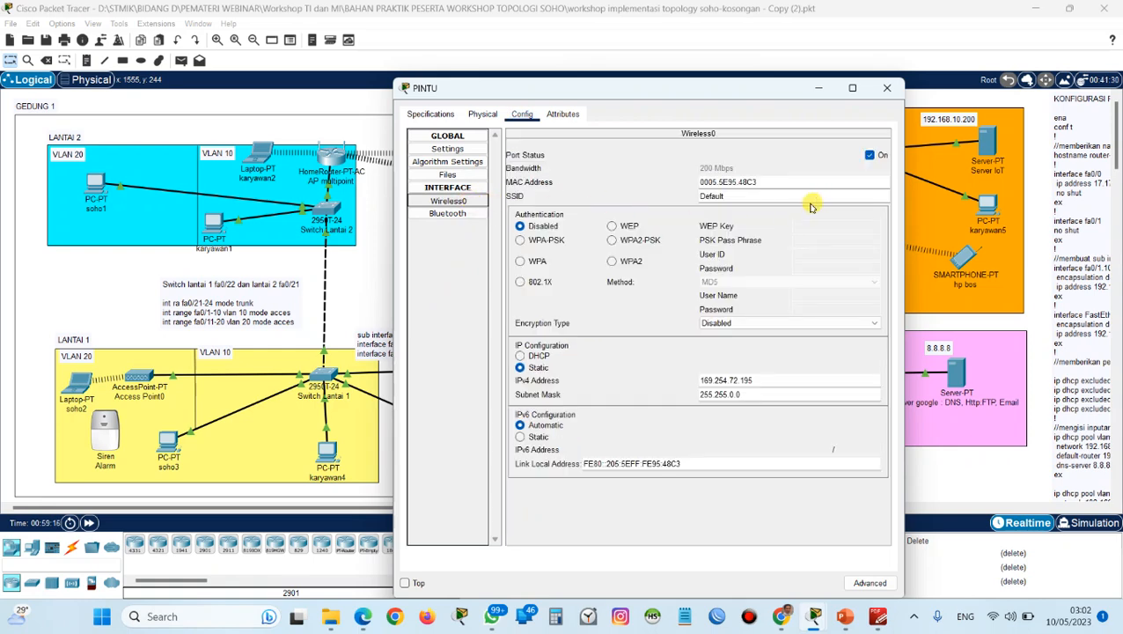
{"action": "double_click", "coordinate": [710, 195]}
{"action": "left_click_drag", "start_coordinate": [704, 94], "coordinate": [431, 88]}
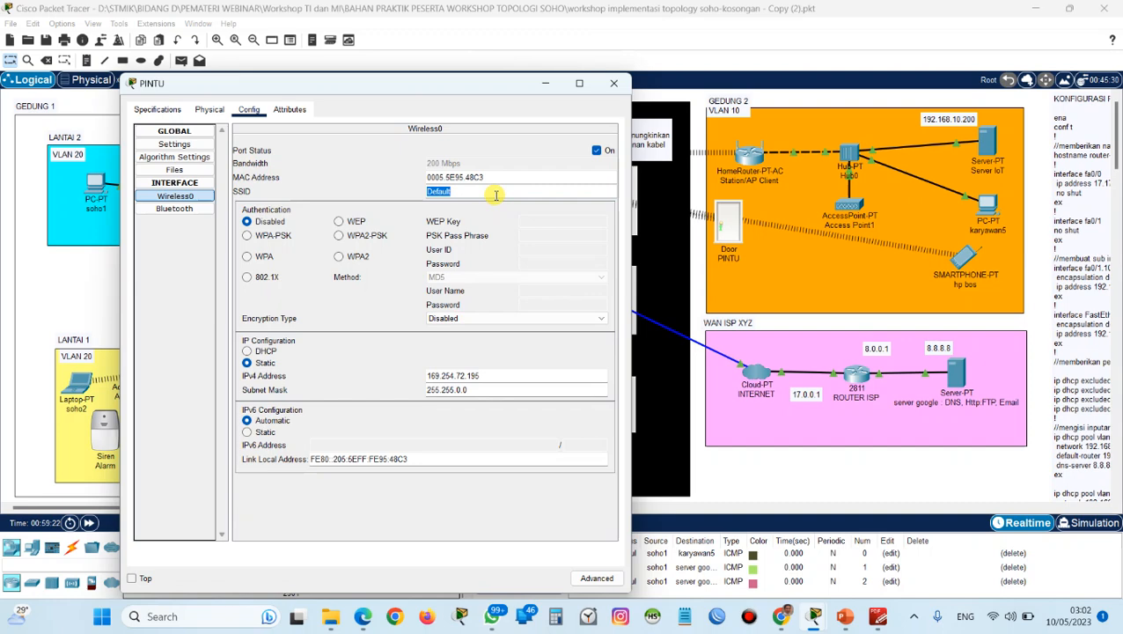
{"action": "key", "text": "BackSpace"}
{"action": "key", "text": "Caps_Lock"}
{"action": "type", "text": "AP-"}
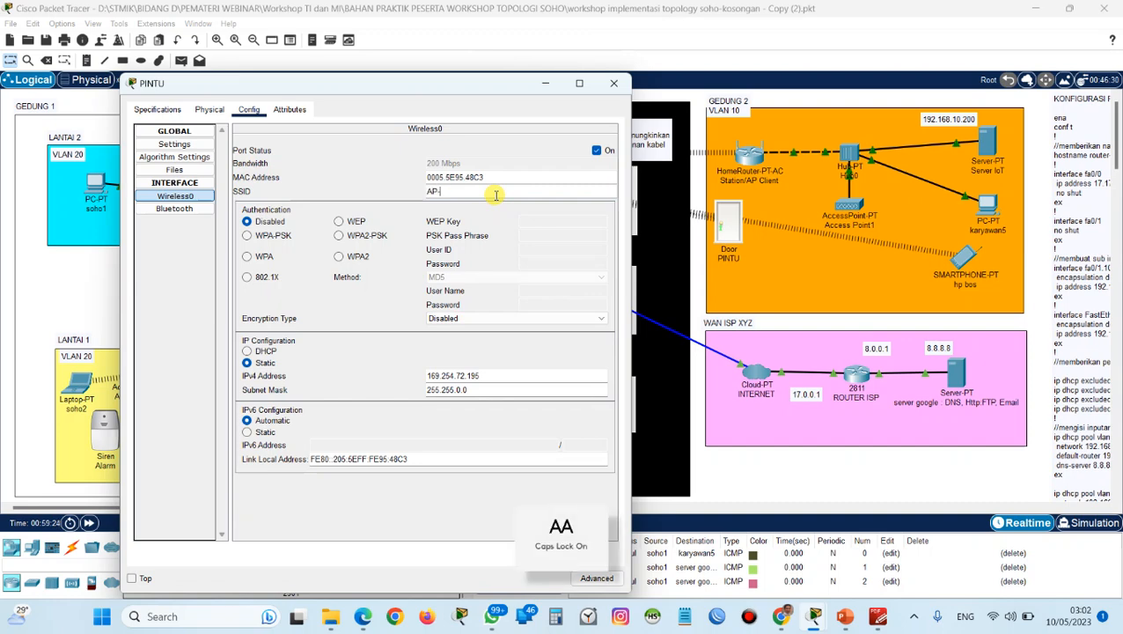
{"action": "type", "text": "GEDUNG2"}
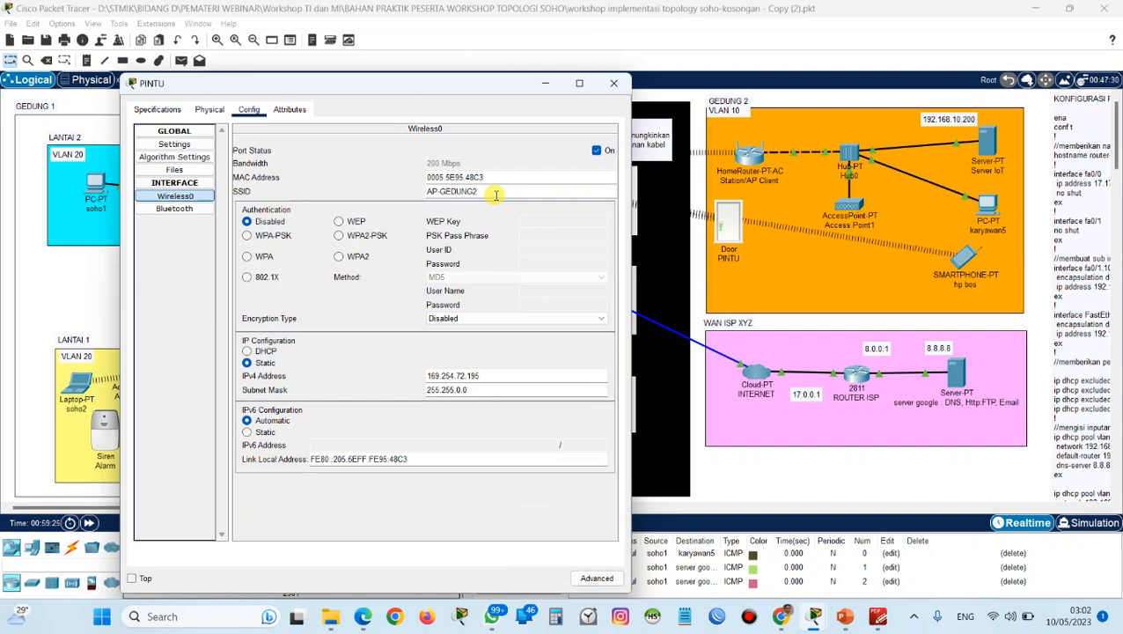
Secure the door's wireless connection with WPA2-PSK and the PSK pass phrase, and set its IP configuration to DHCP.
{"action": "left_click", "coordinate": [338, 235]}
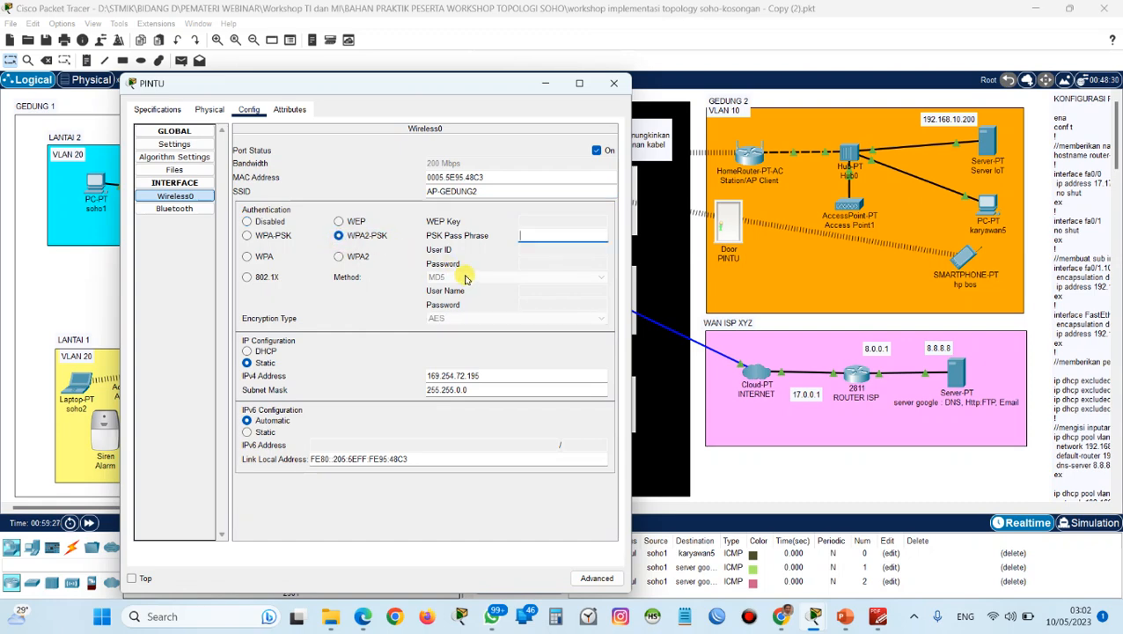
{"action": "key", "text": "Caps_Lock"}
{"action": "type", "text": "a"}
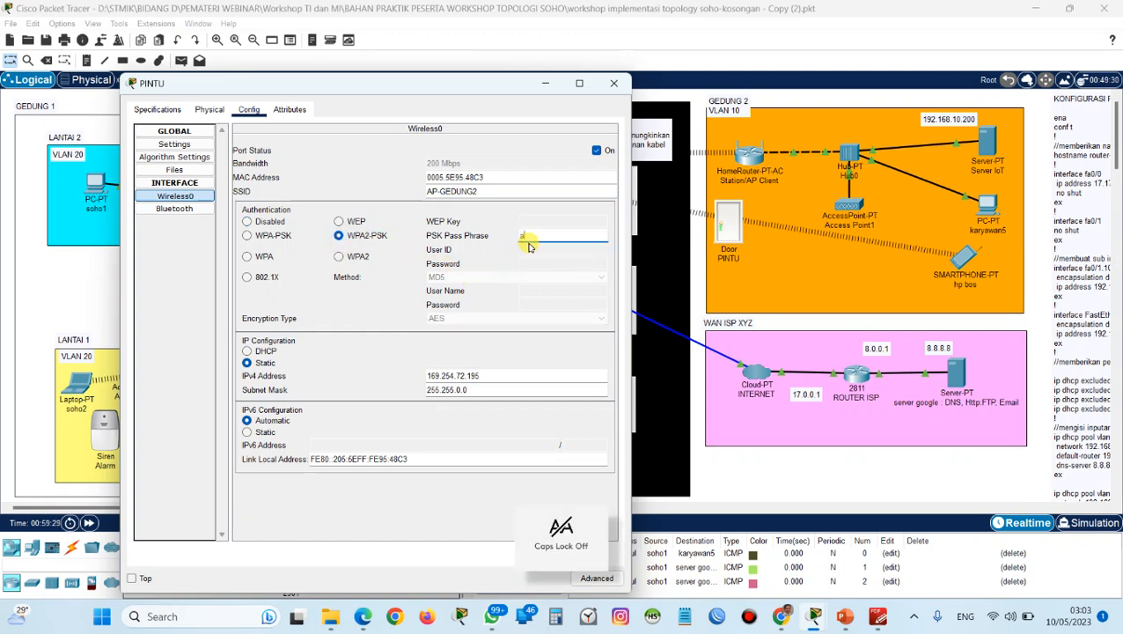
{"action": "type", "text": "dmin1234"}
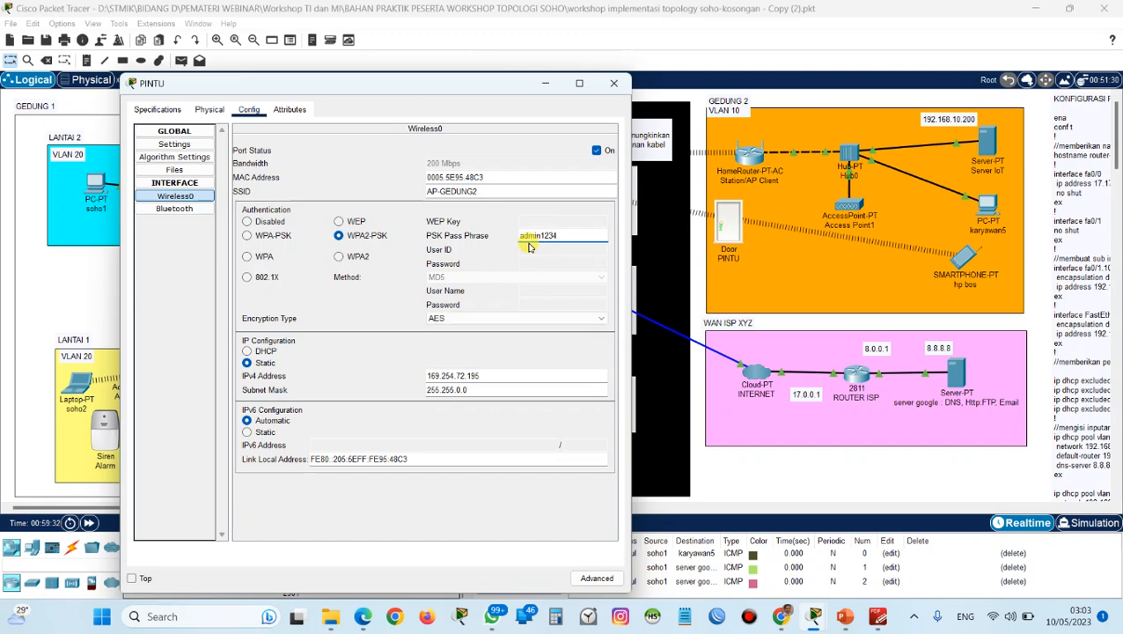
{"action": "left_click", "coordinate": [268, 352]}
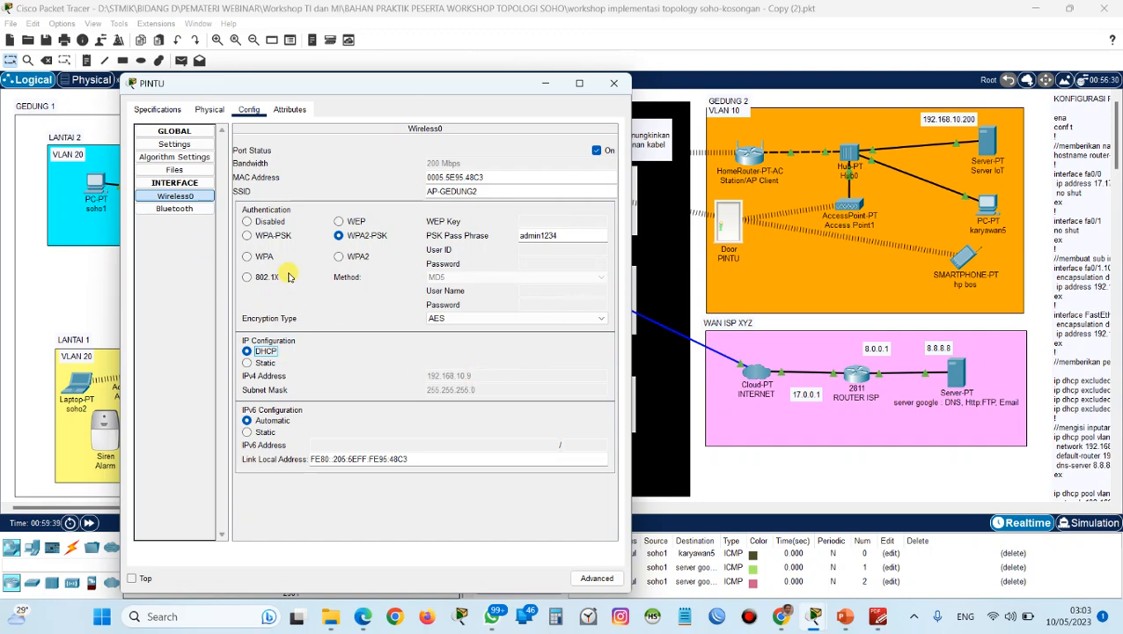
Connect PINTU to remote IoT server 192.168.10.200 with username admin and the account password, and check the IoT device list on soho1.
{"action": "left_click", "coordinate": [194, 144]}
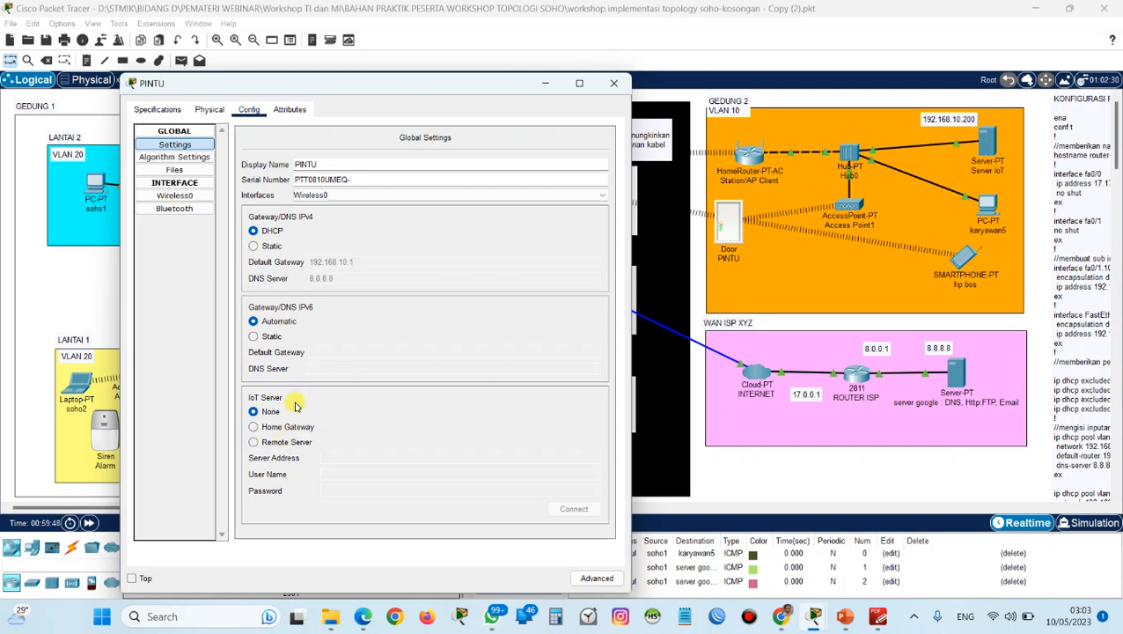
{"action": "left_click", "coordinate": [298, 442]}
{"action": "left_click", "coordinate": [338, 457]}
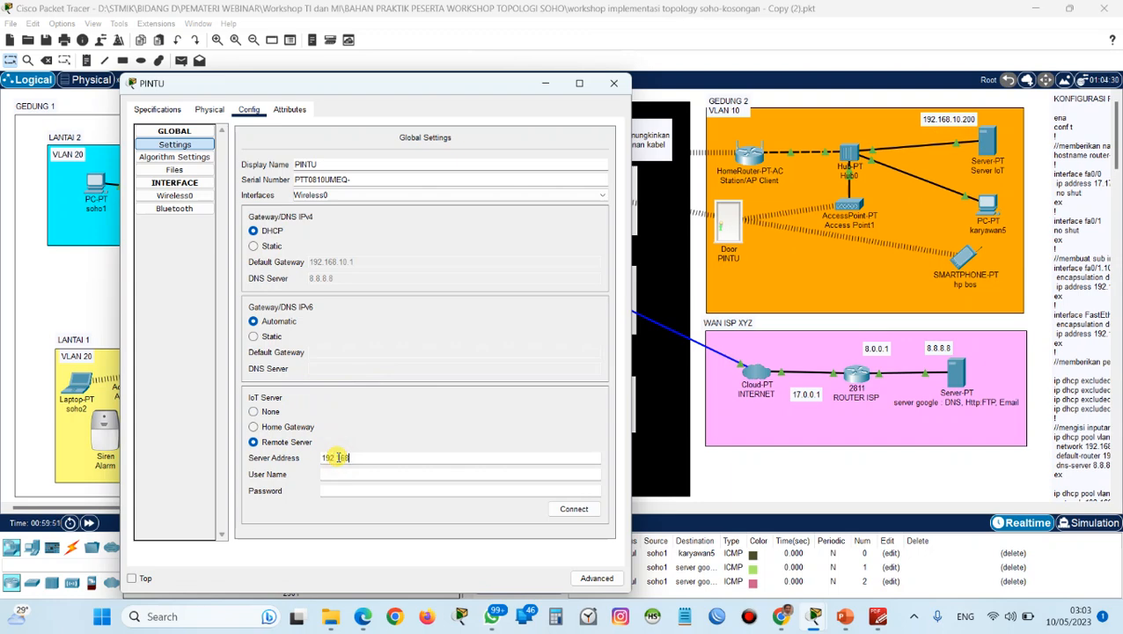
{"action": "type", "text": "192.168.10.200"}
{"action": "key", "text": "Tab"}
{"action": "type", "text": "admin"}
{"action": "key", "text": "Tab"}
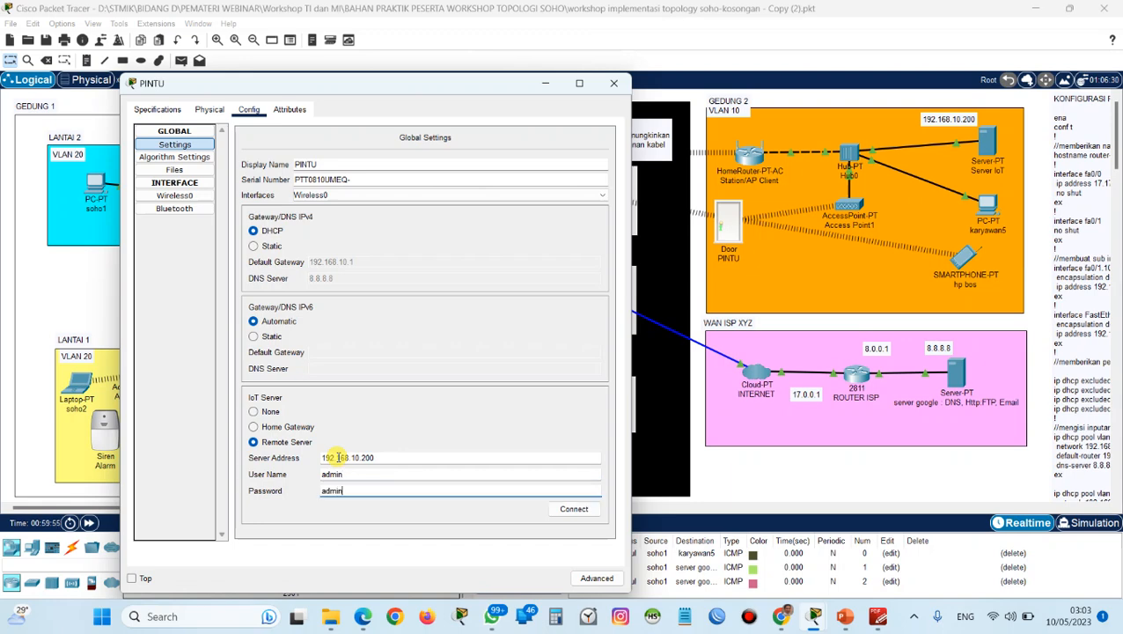
{"action": "type", "text": "admin"}
{"action": "left_click", "coordinate": [573, 508]}
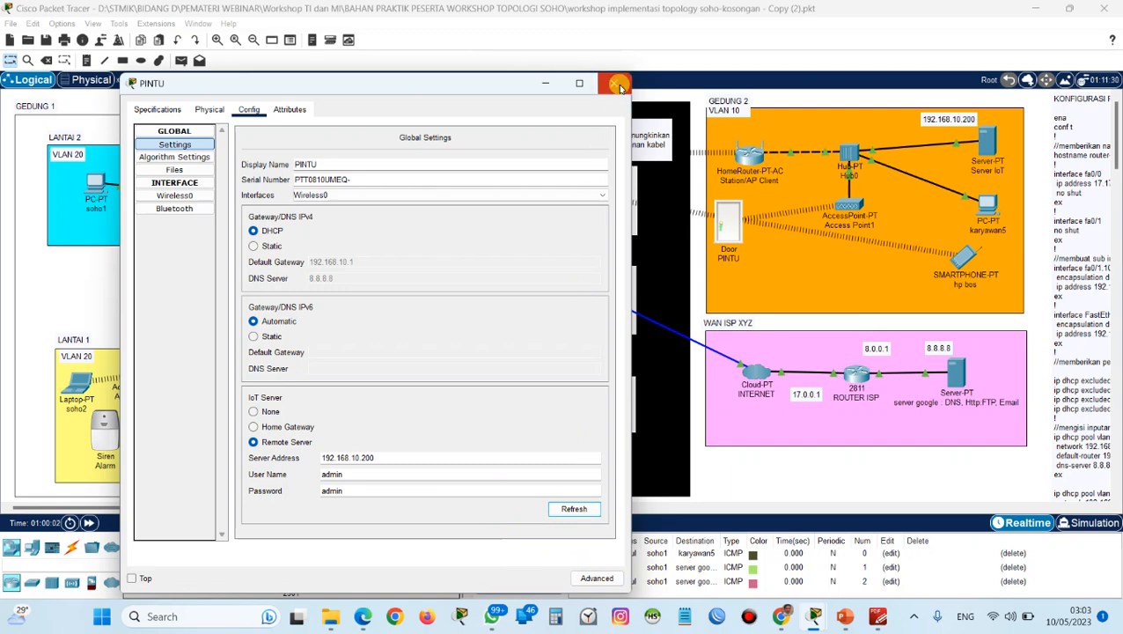
{"action": "left_click", "coordinate": [620, 84]}
{"action": "left_click", "coordinate": [97, 187]}
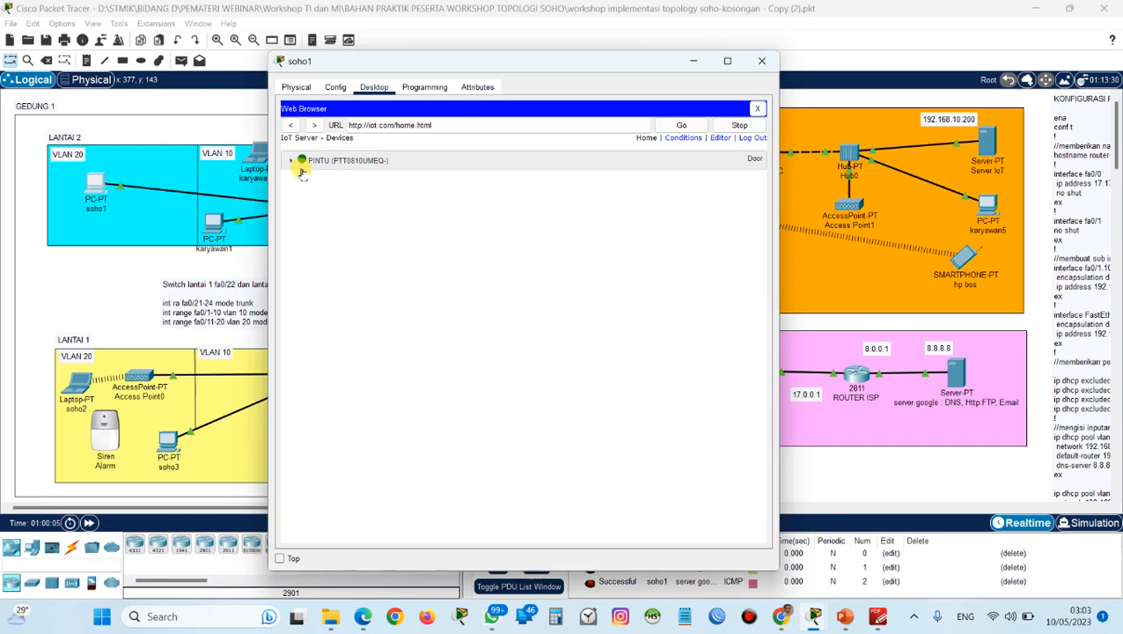
Set the SSID of the Alarm siren's Wireless0 interface in Lantai 1 to AP-LANTAI1.
{"action": "left_click", "coordinate": [112, 421]}
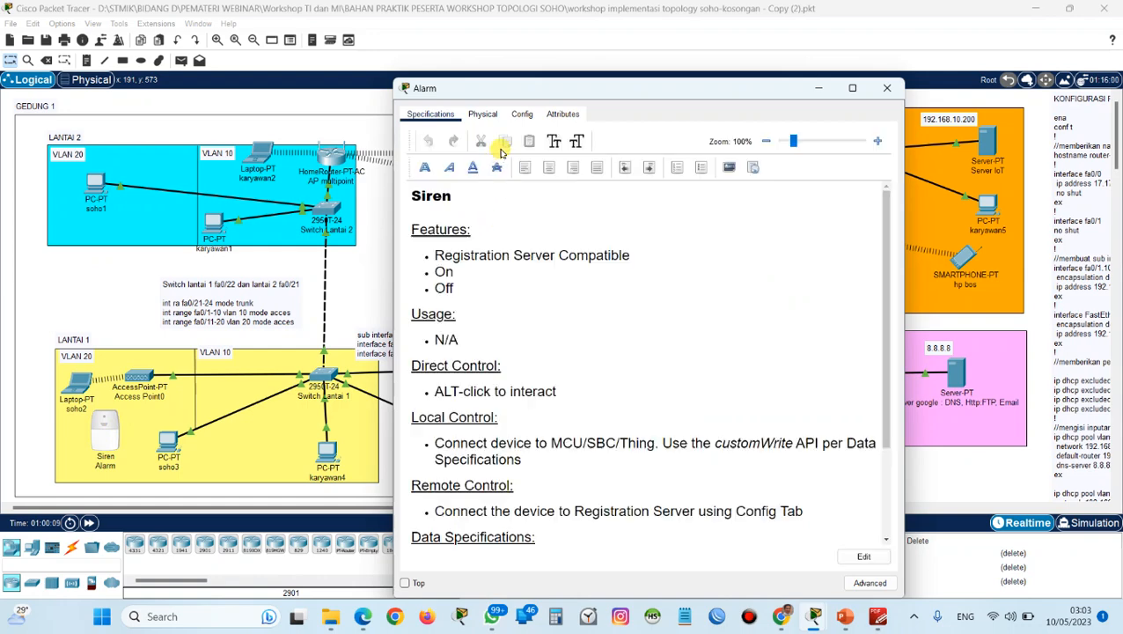
{"action": "left_click", "coordinate": [522, 113]}
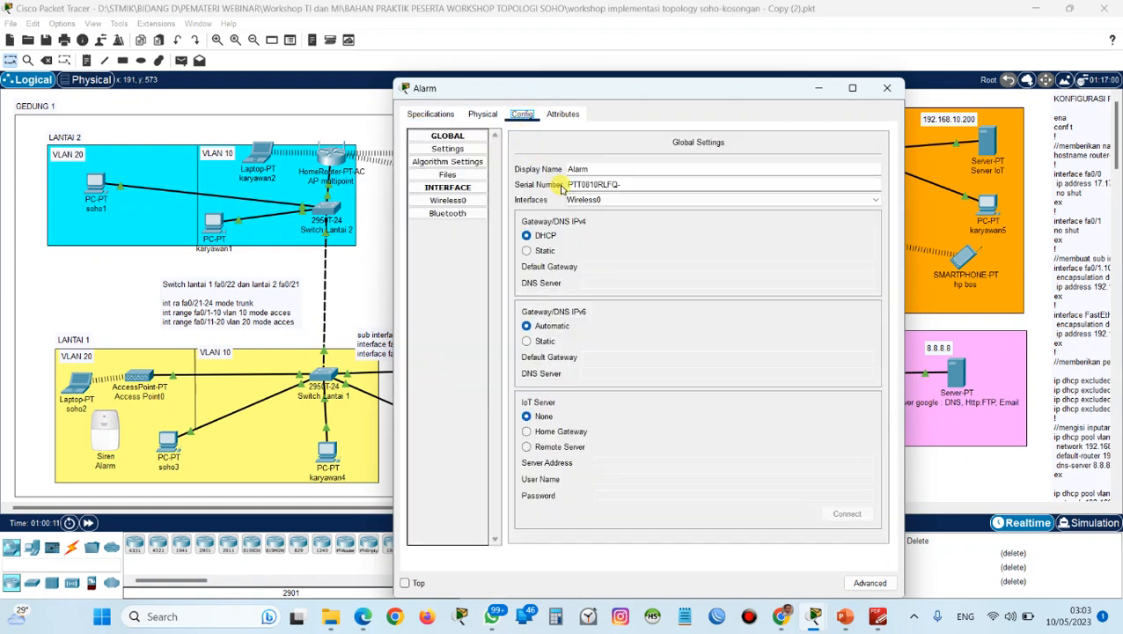
{"action": "left_click", "coordinate": [464, 204]}
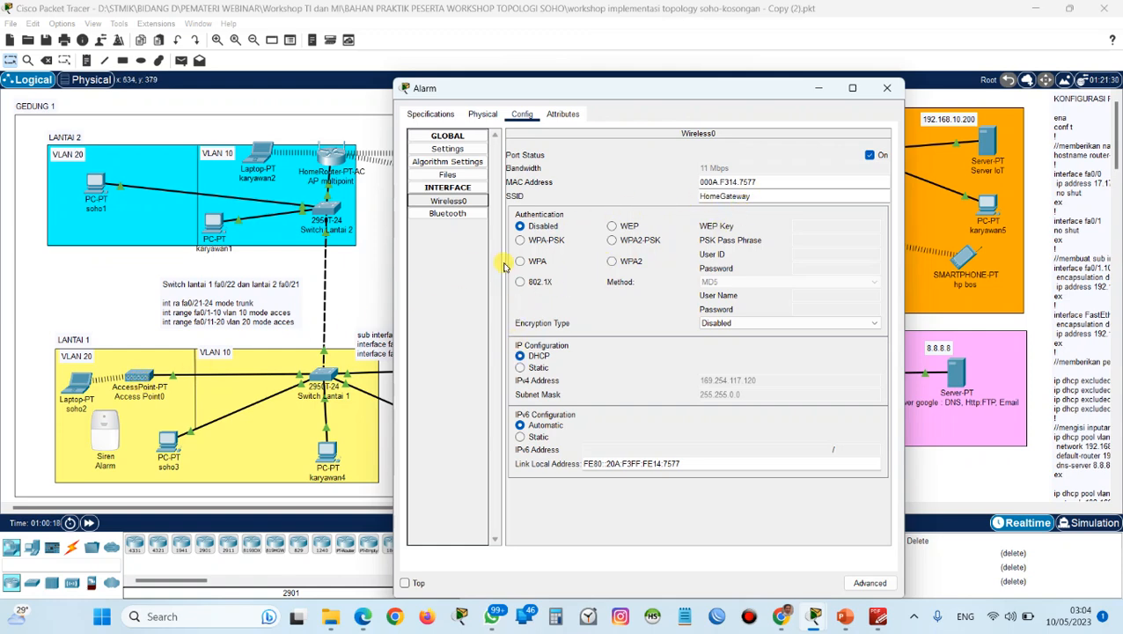
{"action": "left_click", "coordinate": [757, 195]}
{"action": "key", "text": "ctrl+a"}
{"action": "type", "text": "a"}
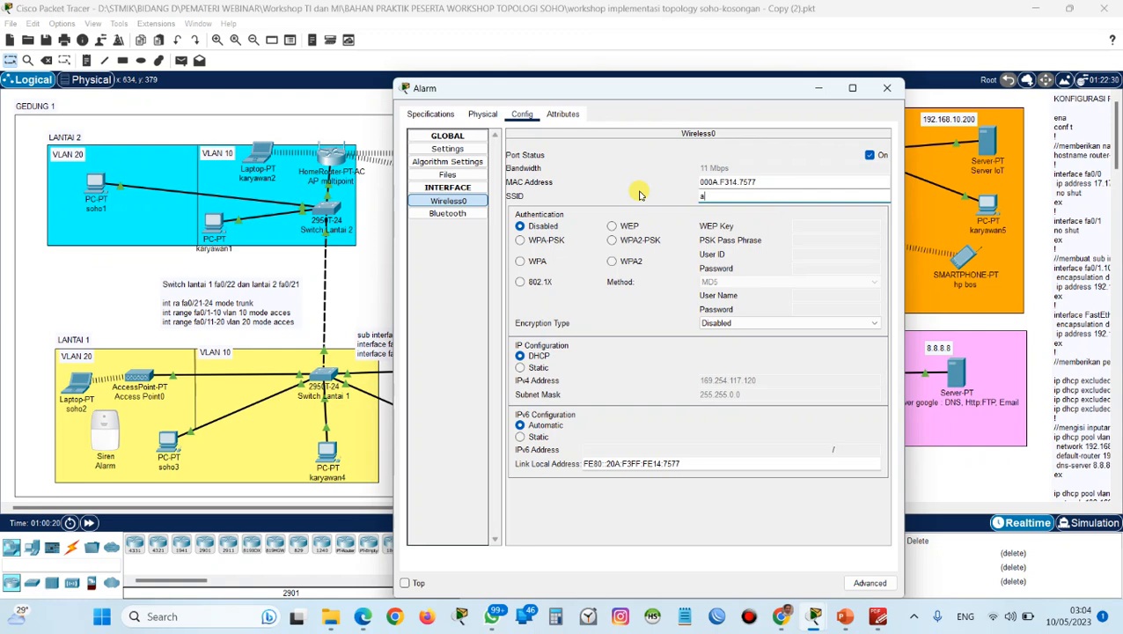
{"action": "key", "text": "BackSpace"}
{"action": "key", "text": "Caps_Lock"}
{"action": "type", "text": "AP-LANTAI1"}
Set the siren's wireless authentication to WPA2-PSK, enter the PSK pass phrase, and request its IP address through DHCP.
{"action": "left_click", "coordinate": [612, 239]}
{"action": "key", "text": "Caps_Lock"}
{"action": "type", "text": "ad"}
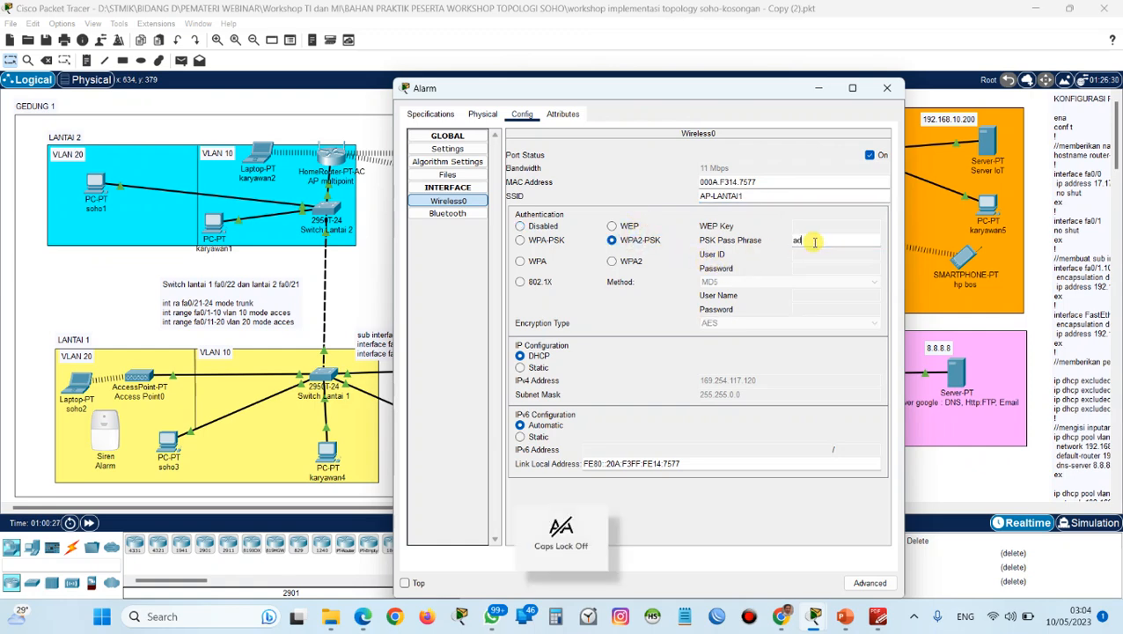
{"action": "type", "text": "min1234"}
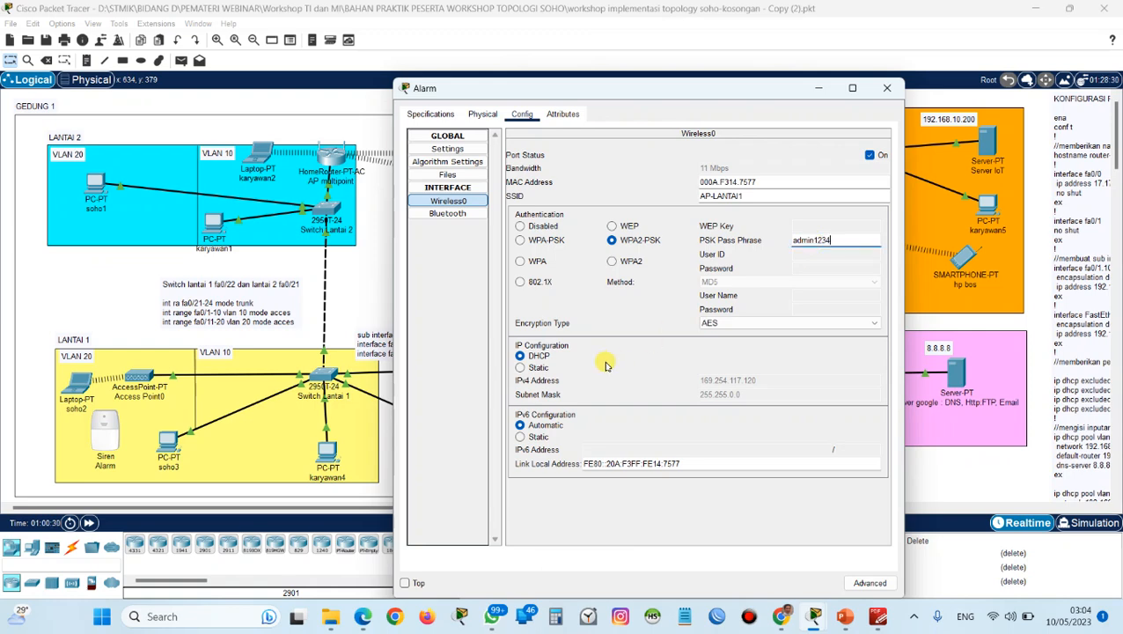
{"action": "left_click", "coordinate": [637, 363]}
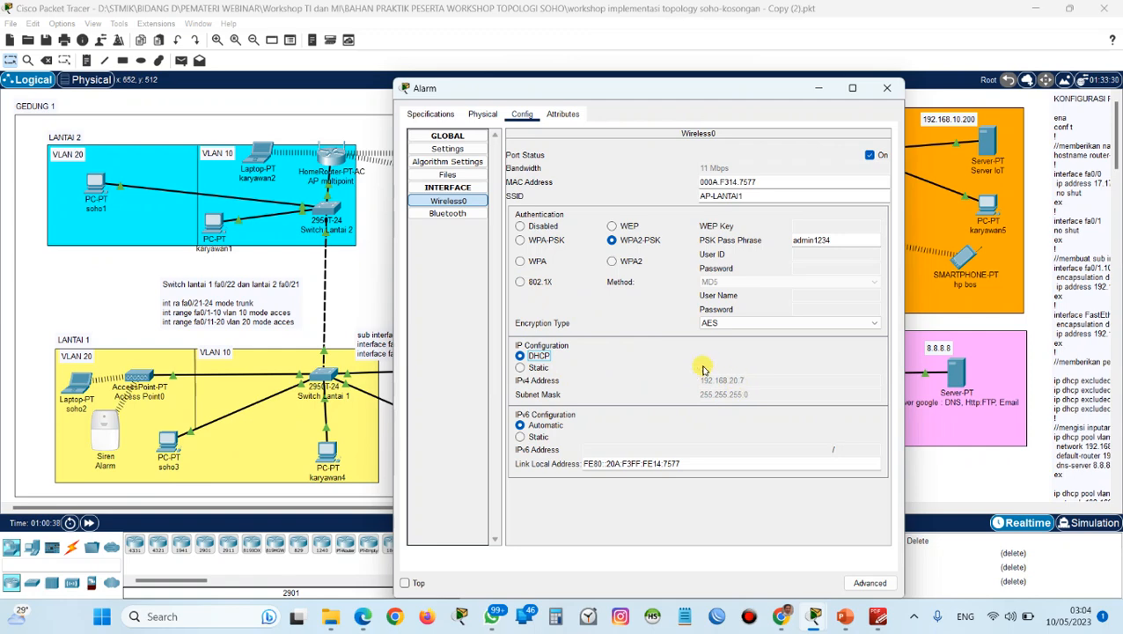
Connect the Alarm siren to remote IoT server 192.168.10.200 with username admin and the account password.
{"action": "left_click", "coordinate": [469, 152]}
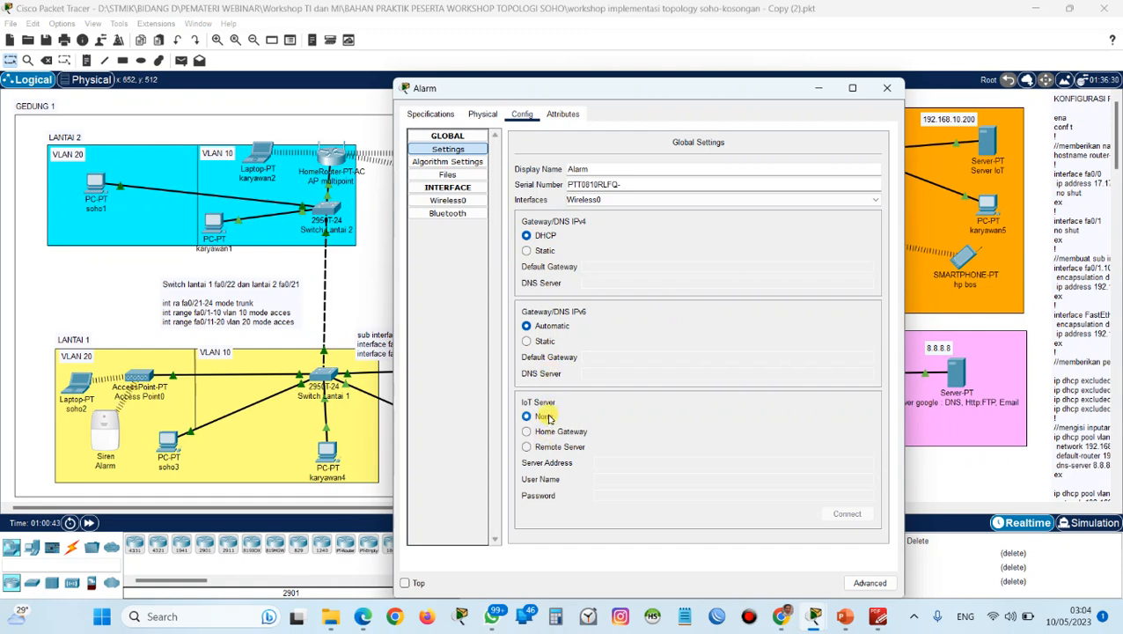
{"action": "left_click", "coordinate": [548, 447]}
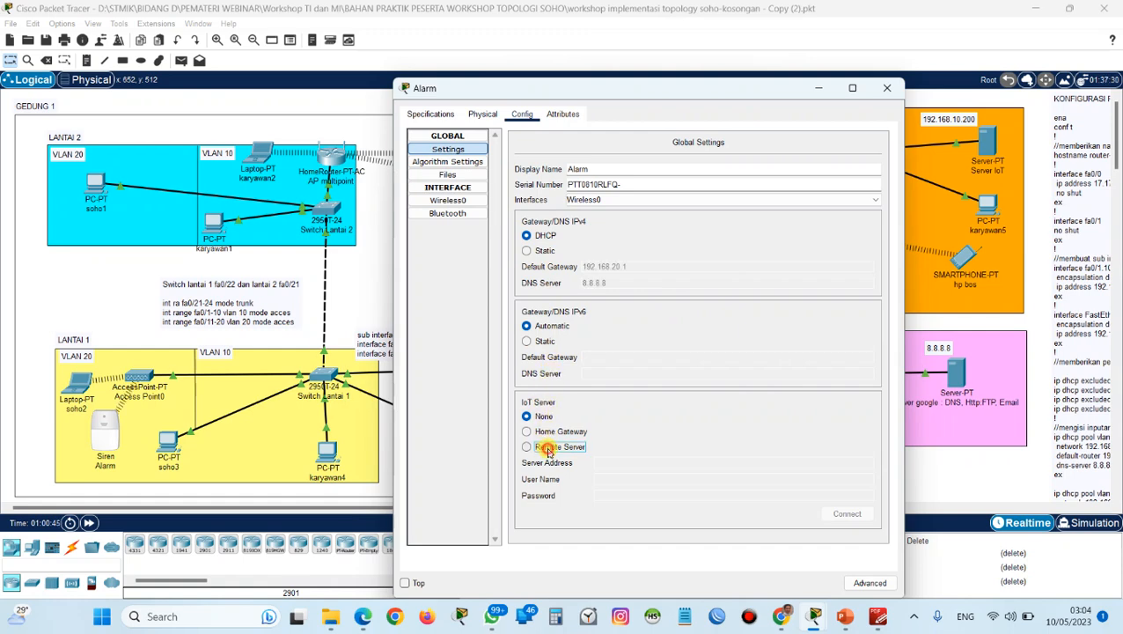
{"action": "left_click", "coordinate": [613, 459]}
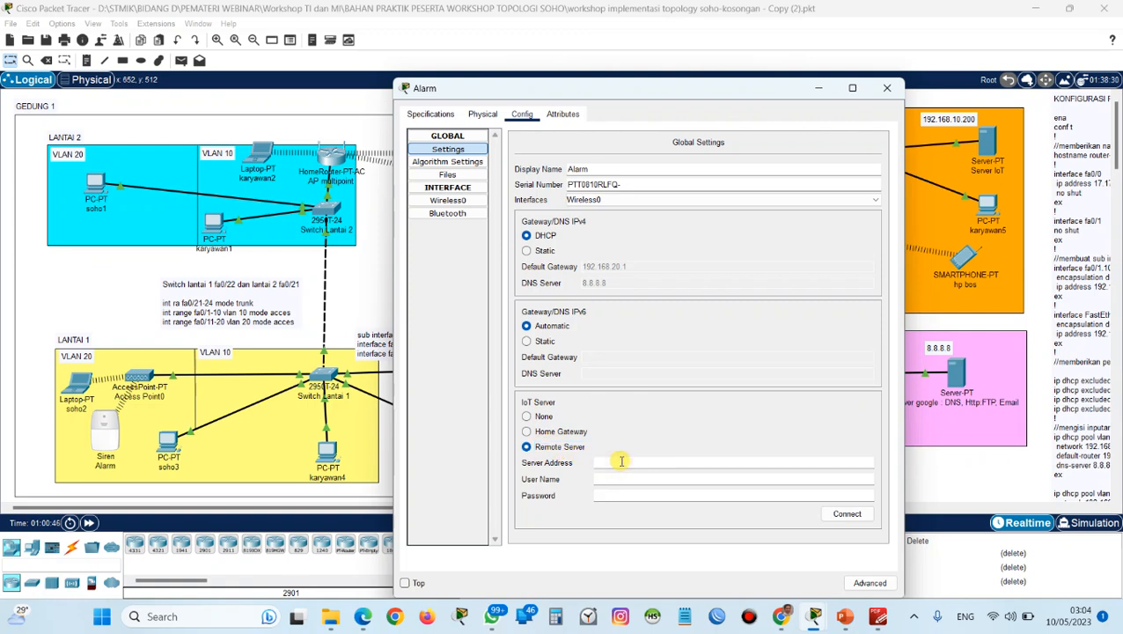
{"action": "type", "text": "192.168.10.200"}
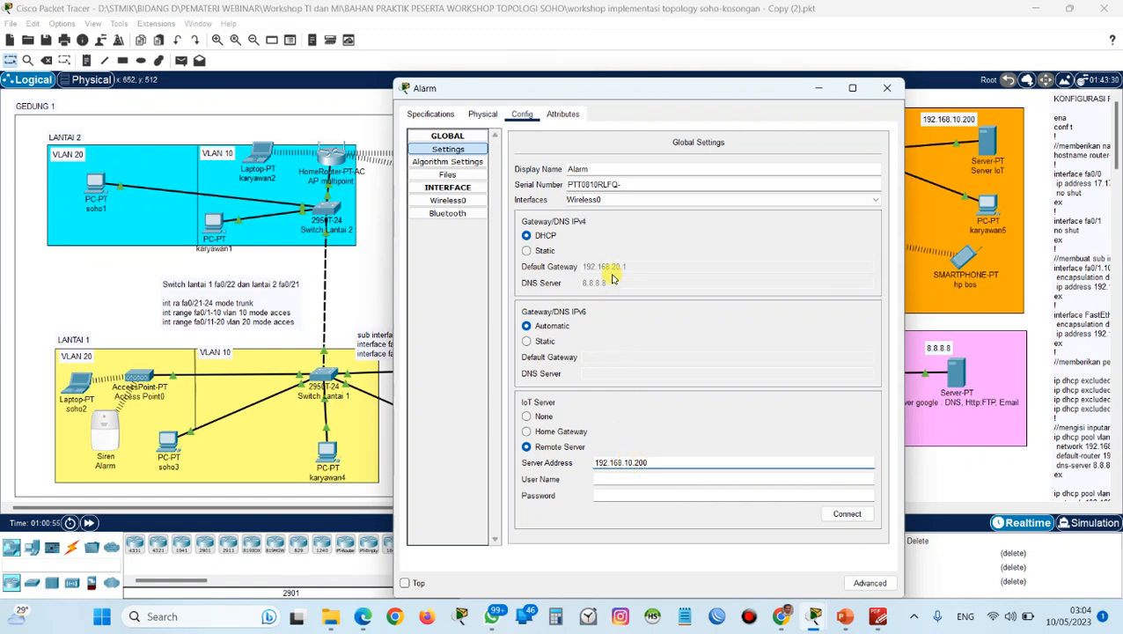
{"action": "left_click", "coordinate": [642, 478]}
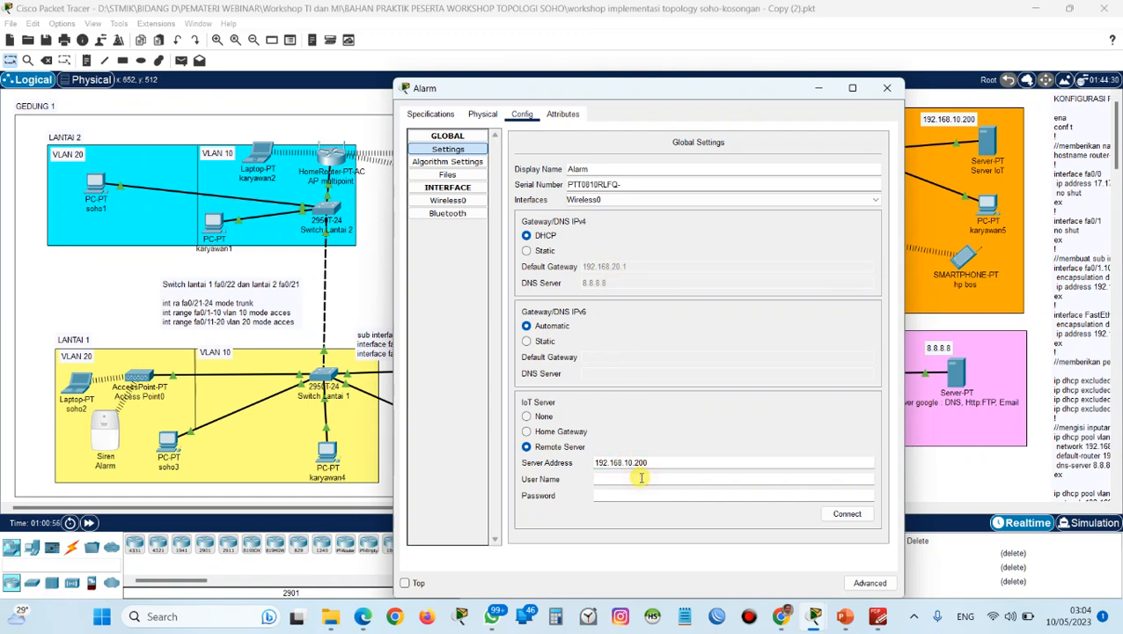
{"action": "type", "text": "admin"}
{"action": "key", "text": "Tab"}
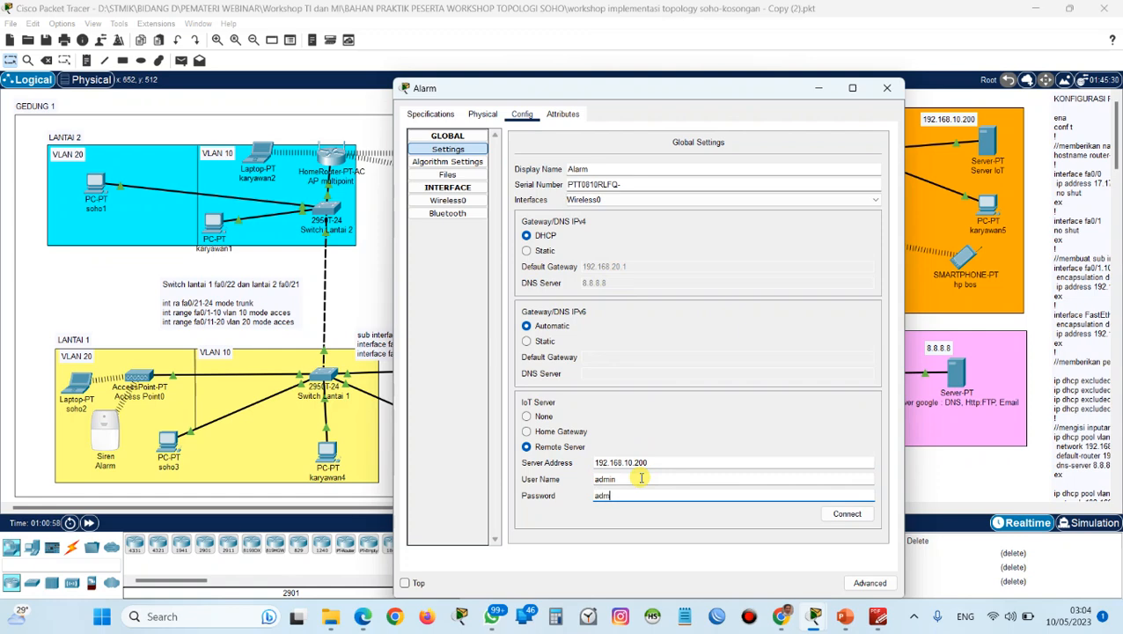
{"action": "left_click", "coordinate": [840, 513]}
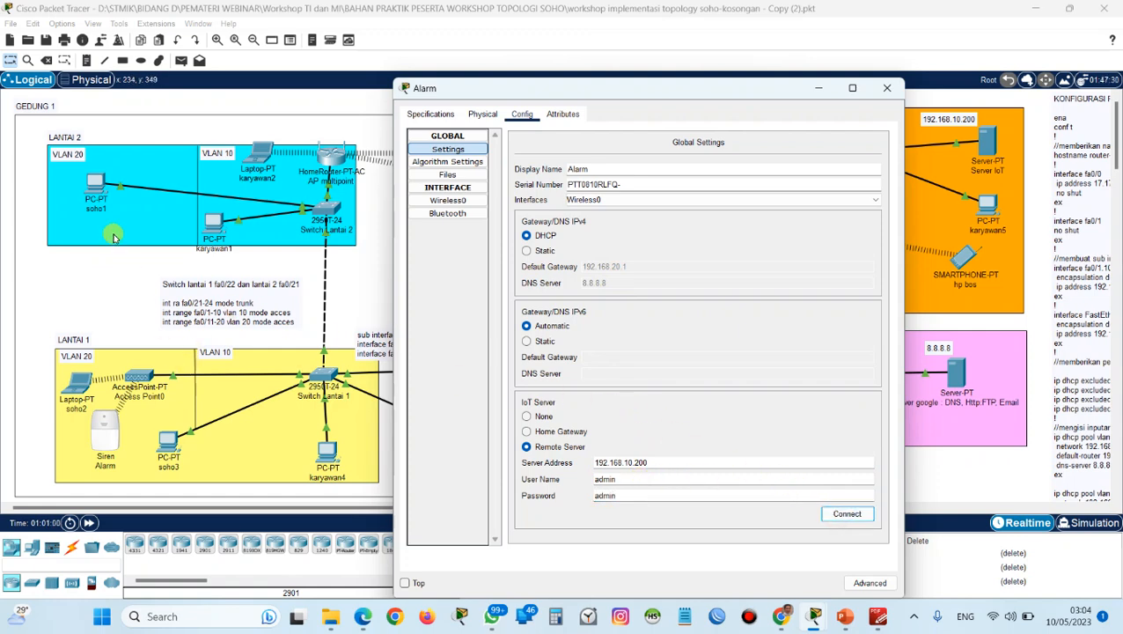
Test the Alarm from soho1's IoT device list by switching the siren on and off again.
{"action": "left_click", "coordinate": [99, 187]}
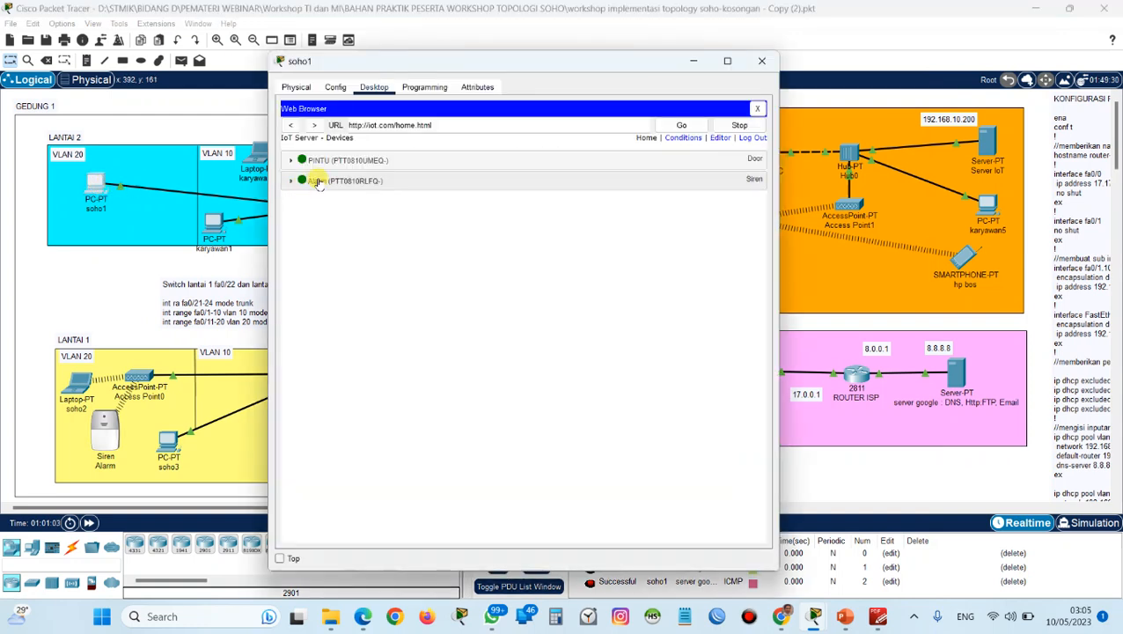
{"action": "left_click", "coordinate": [293, 182]}
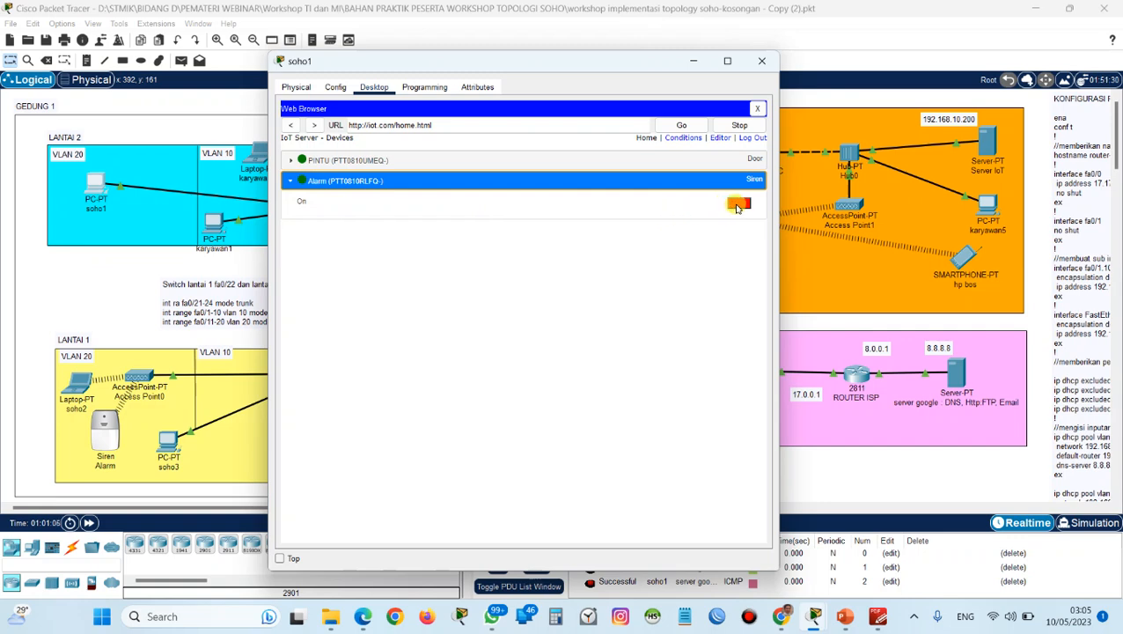
{"action": "left_click", "coordinate": [738, 206]}
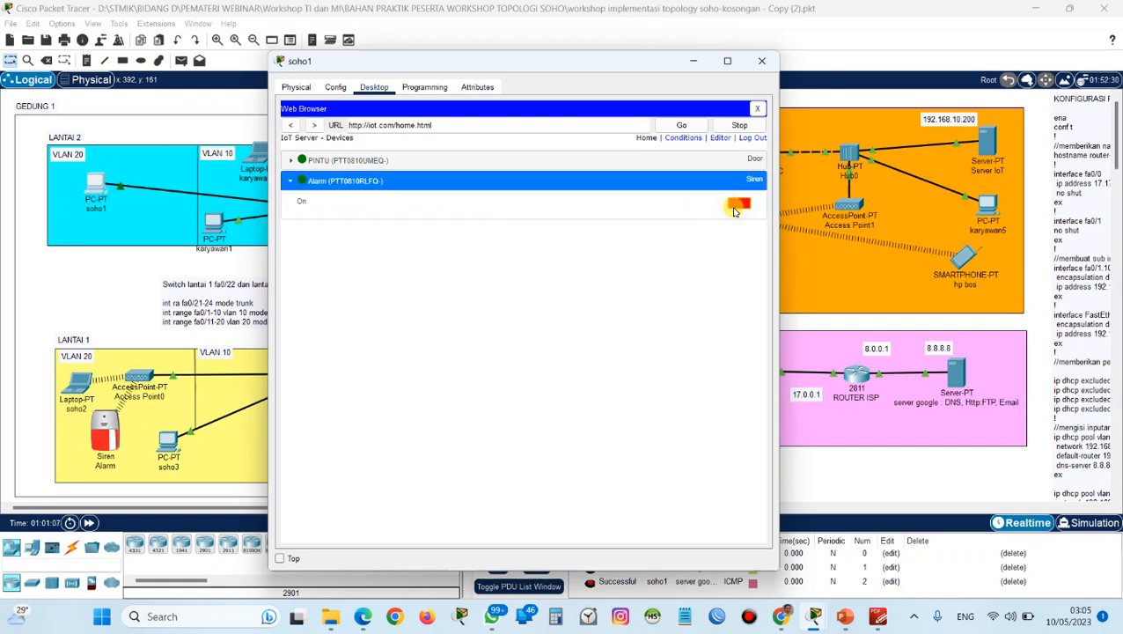
{"action": "left_click", "coordinate": [737, 206]}
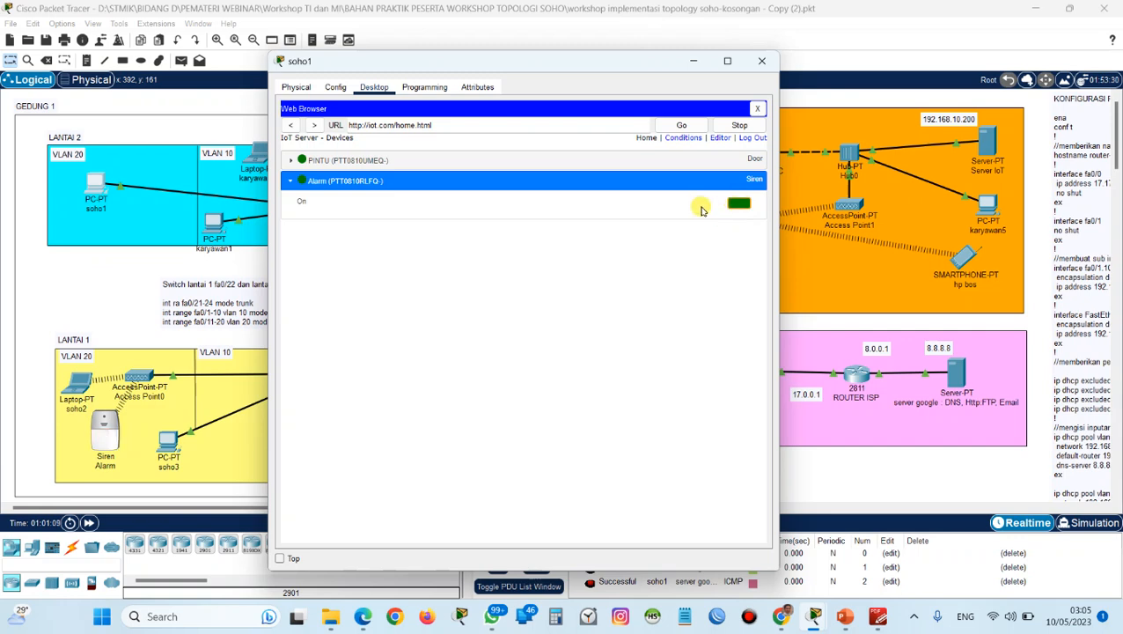
Test PINTU's lock and unlock controls in soho1's IoT device list, leave the door locked, and close the soho1 window.
{"action": "left_click_drag", "start_coordinate": [480, 61], "coordinate": [311, 71]}
{"action": "left_click", "coordinate": [167, 167]}
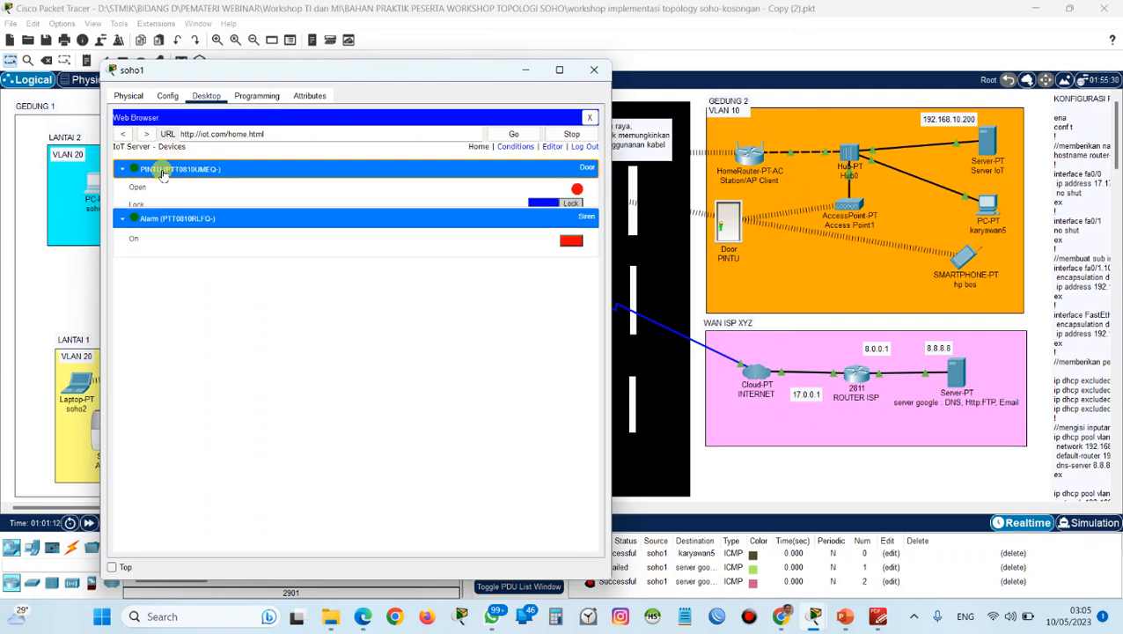
{"action": "left_click", "coordinate": [562, 207]}
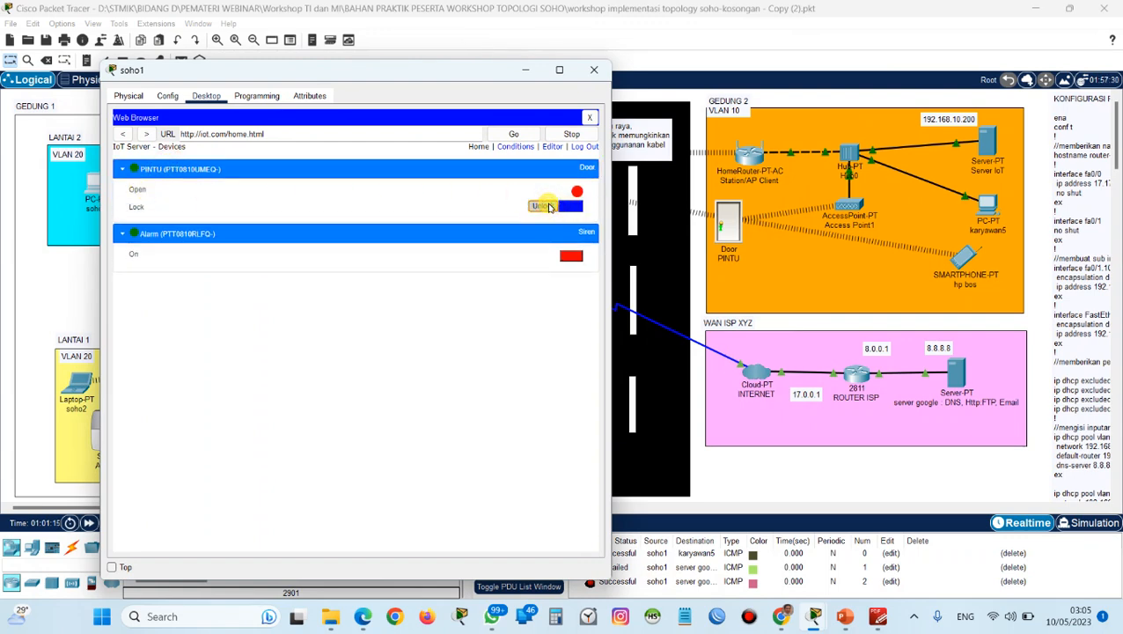
{"action": "left_click", "coordinate": [570, 207]}
{"action": "left_click", "coordinate": [549, 207]}
{"action": "left_click", "coordinate": [555, 208]}
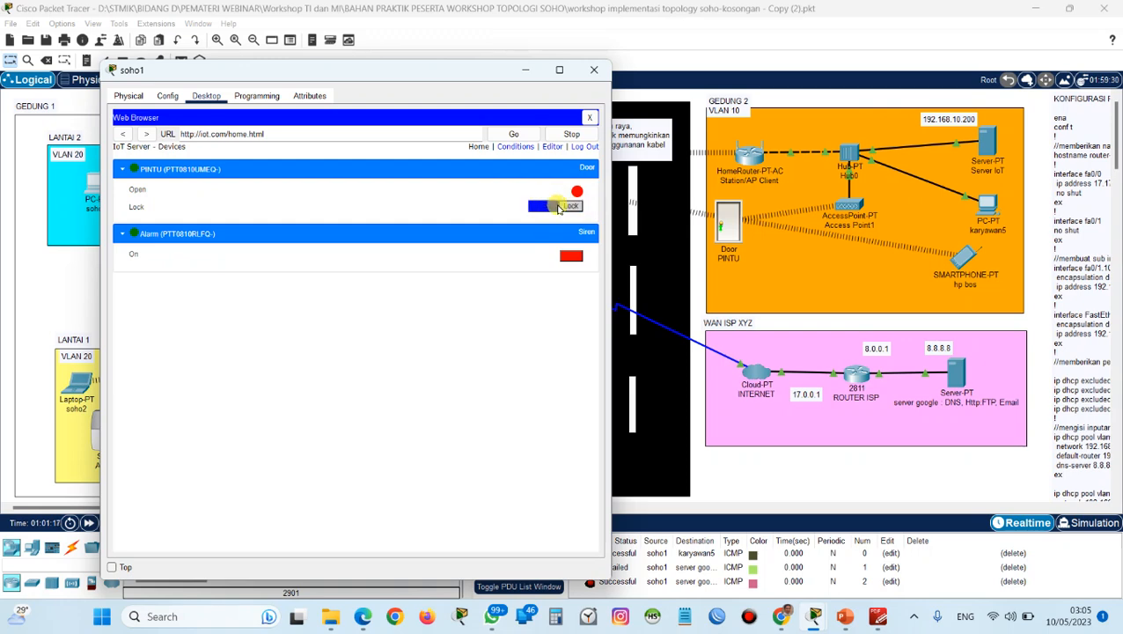
{"action": "left_click", "coordinate": [594, 72]}
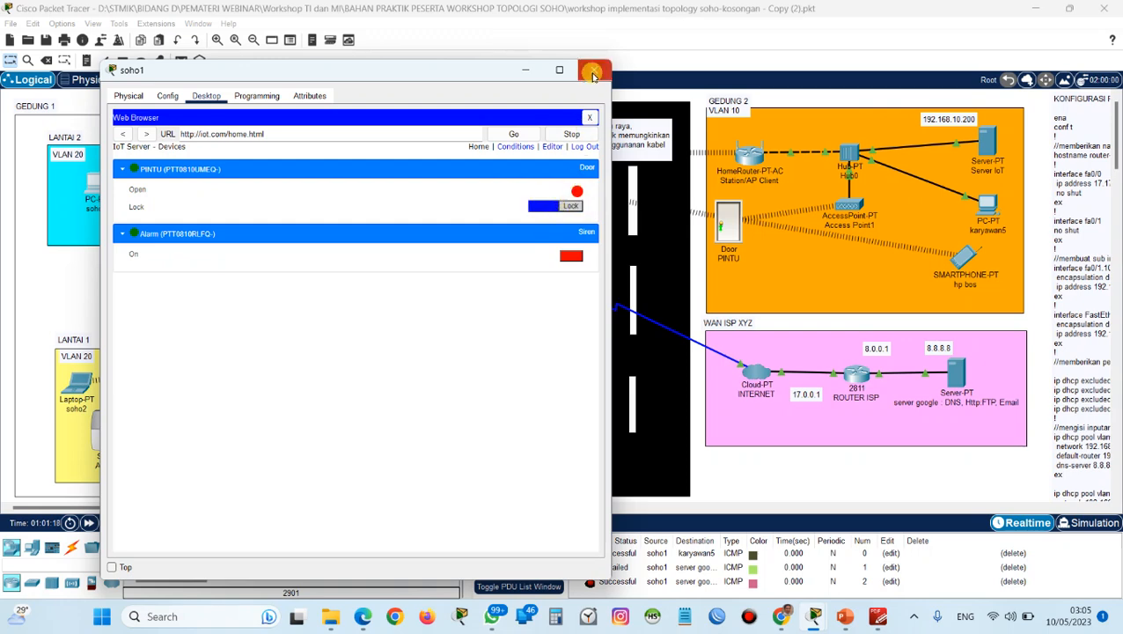
{"action": "left_click", "coordinate": [568, 206]}
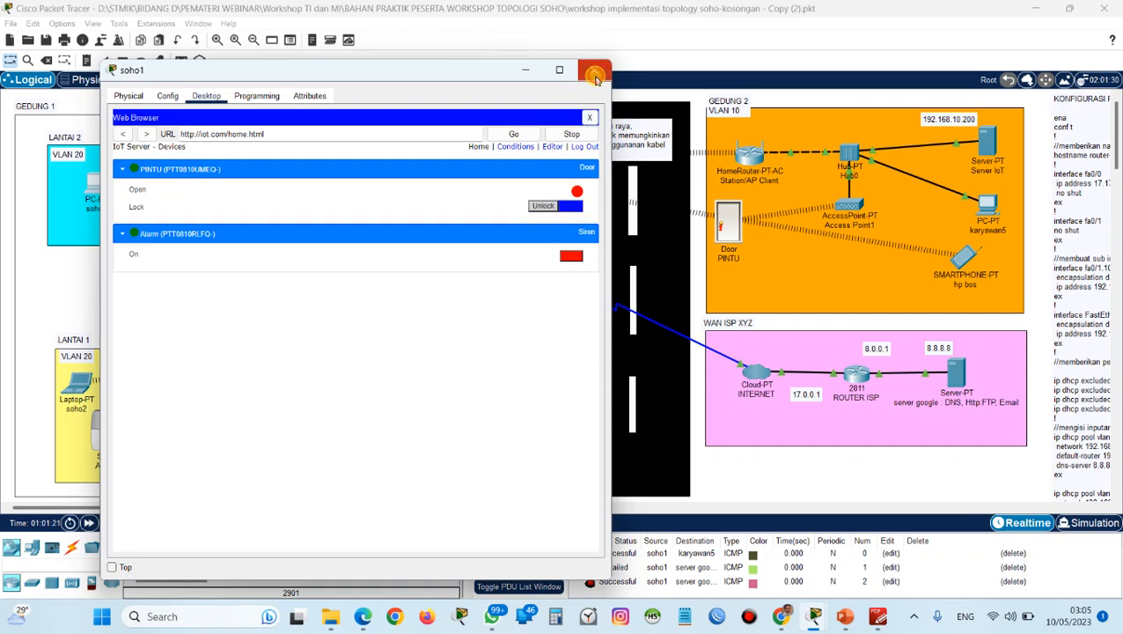
{"action": "left_click", "coordinate": [595, 70]}
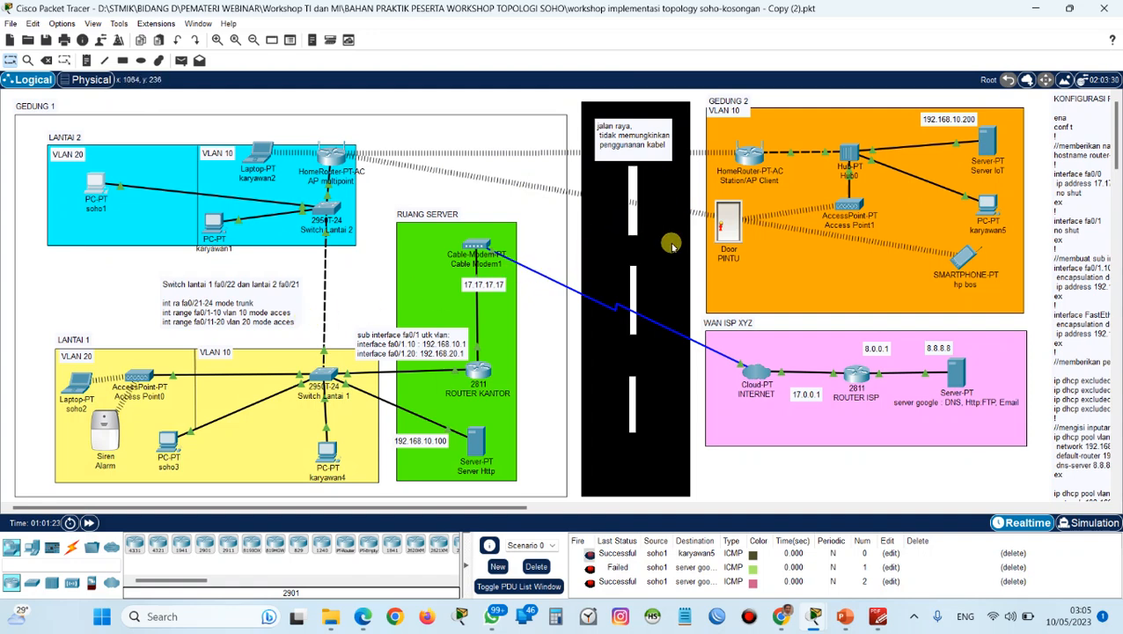
Unlock and open the PINTU door directly in the Gedung 2 area of the topology.
{"action": "mouse_move", "coordinate": [720, 231]}
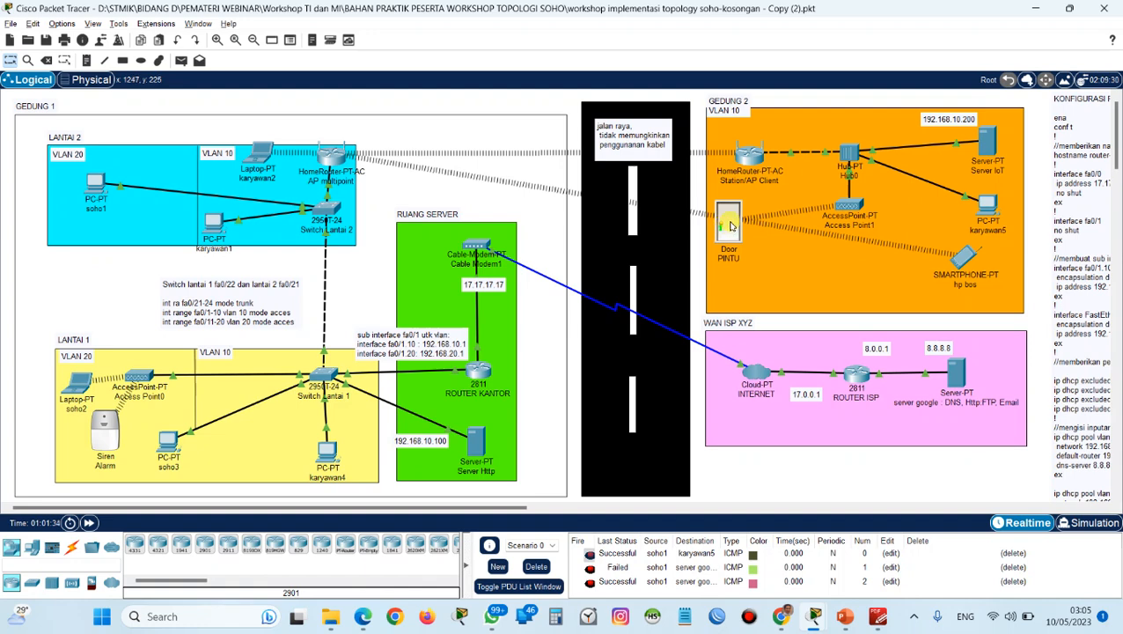
{"action": "left_click", "coordinate": [729, 229], "text": "alt"}
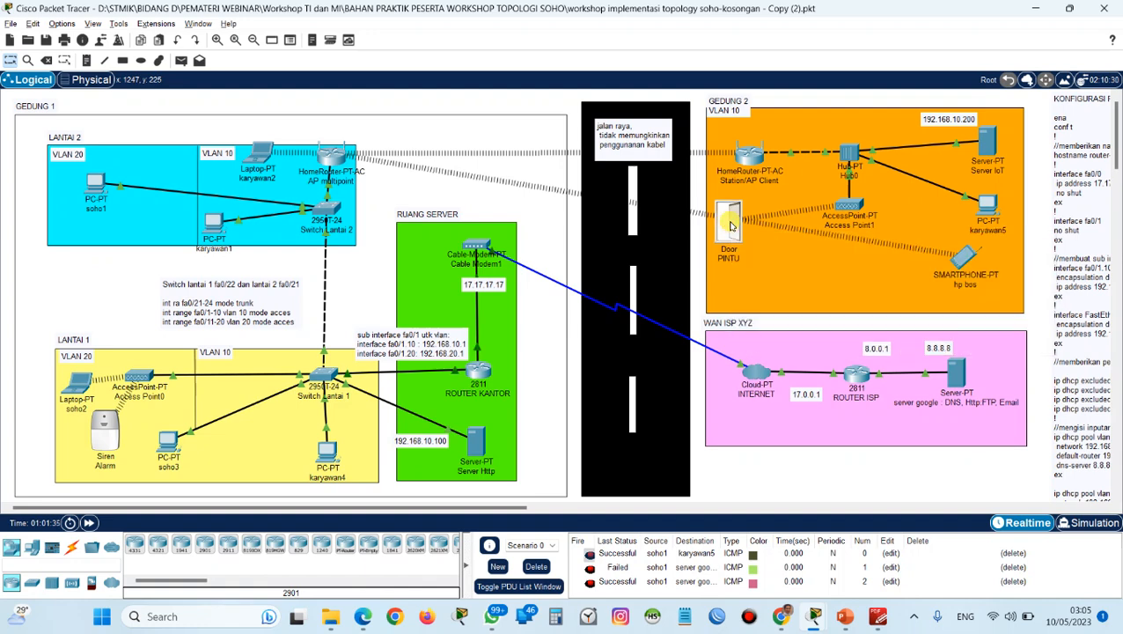
Open iot.com in soho1's web browser and sign in with username admin and the account password.
{"action": "left_click", "coordinate": [92, 190]}
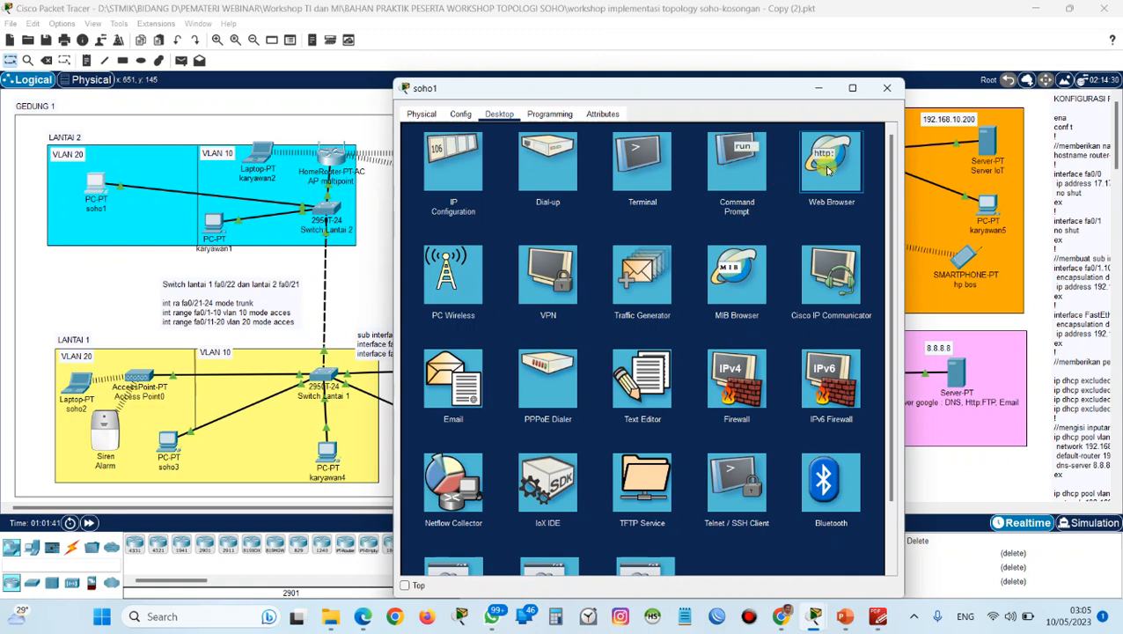
{"action": "left_click_drag", "start_coordinate": [780, 92], "coordinate": [567, 107]}
{"action": "left_click", "coordinate": [443, 170]}
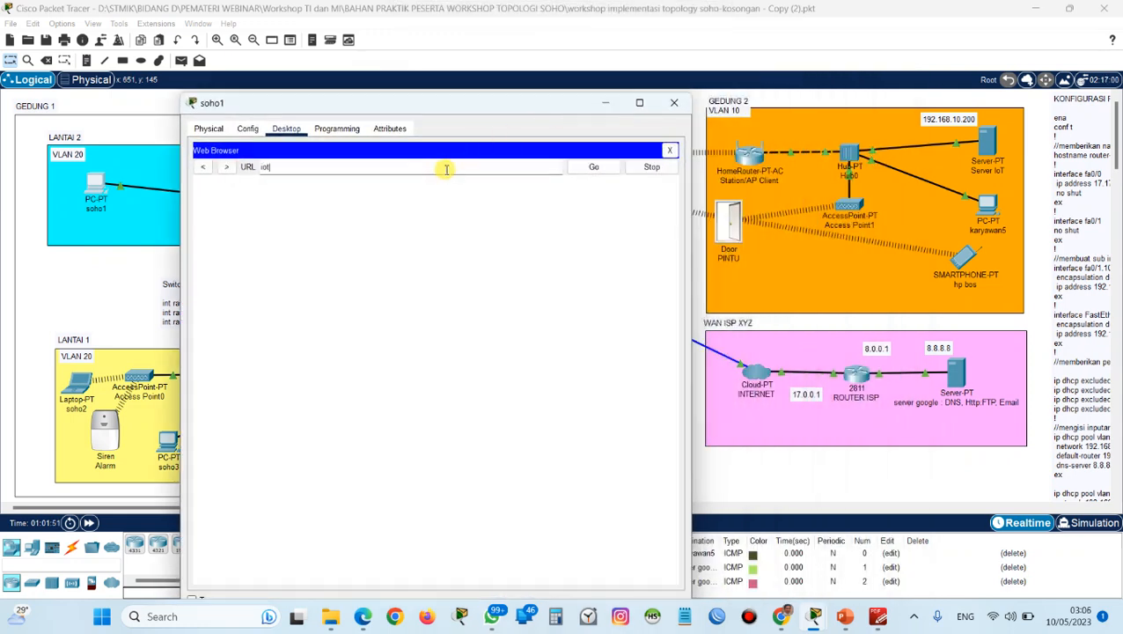
{"action": "key", "text": "Return"}
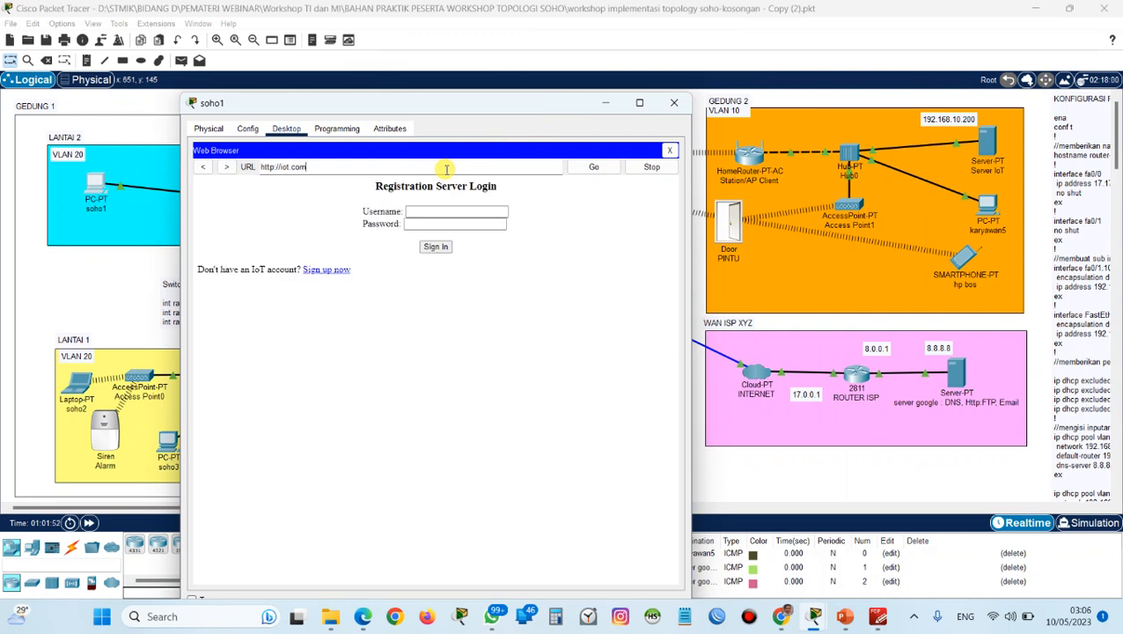
{"action": "left_click", "coordinate": [450, 212]}
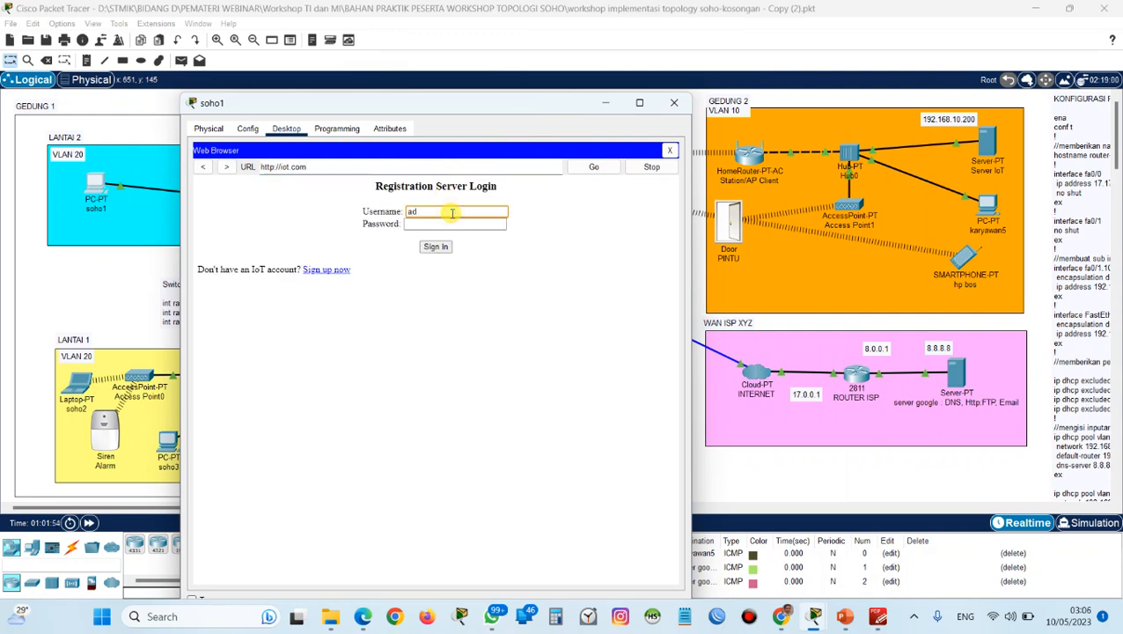
{"action": "key", "text": "Tab"}
{"action": "type", "text": "ad"}
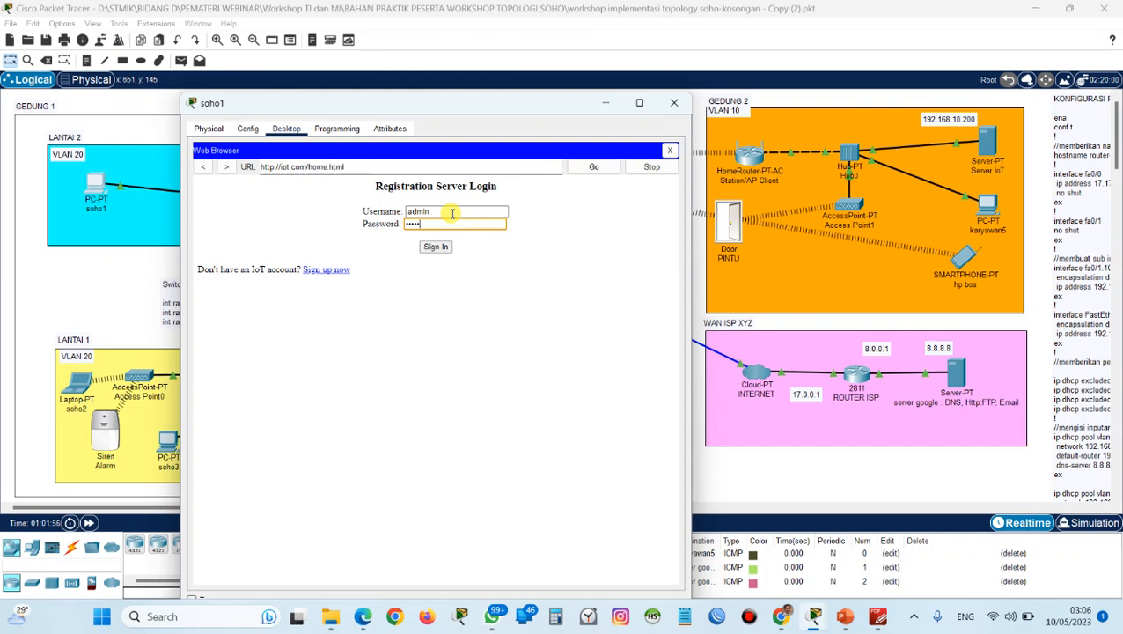
{"action": "type", "text": "min"}
{"action": "key", "text": "Return"}
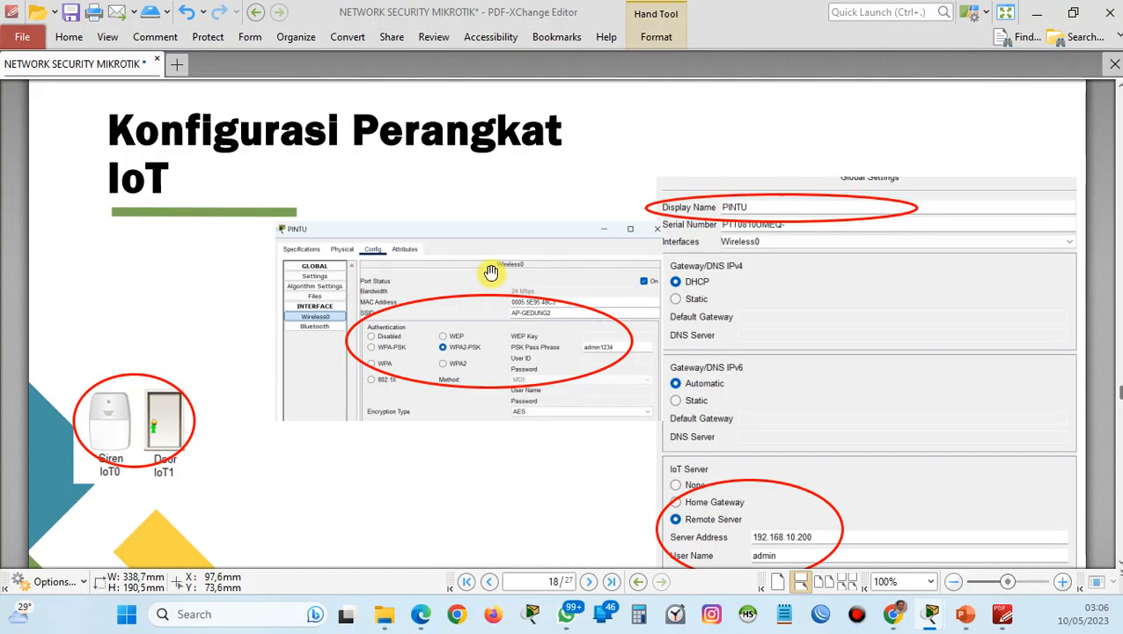
Switch to PDF-XChange Editor to read the Condition IoT page's door and alarm rules, and return to Packet Tracer.
{"action": "scroll", "coordinate": [481, 308], "scroll_direction": "down", "scroll_amount": 5}
{"action": "scroll", "coordinate": [480, 308], "scroll_direction": "down", "scroll_amount": 3}
{"action": "scroll", "coordinate": [480, 315], "scroll_direction": "down", "scroll_amount": 7}
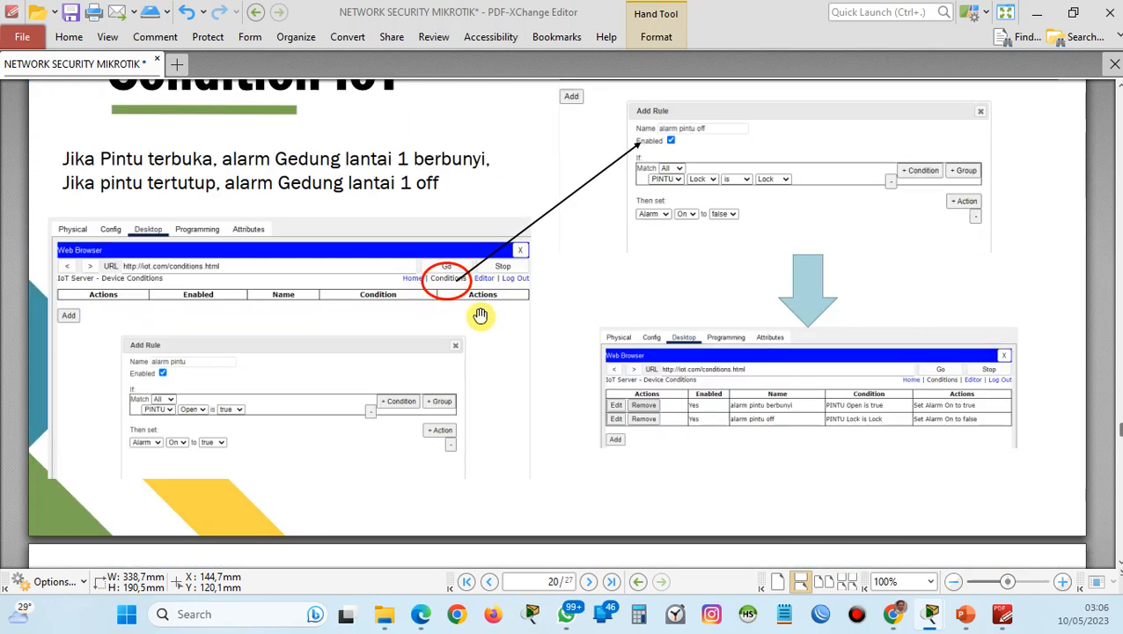
{"action": "scroll", "coordinate": [481, 314], "scroll_direction": "up", "scroll_amount": 1}
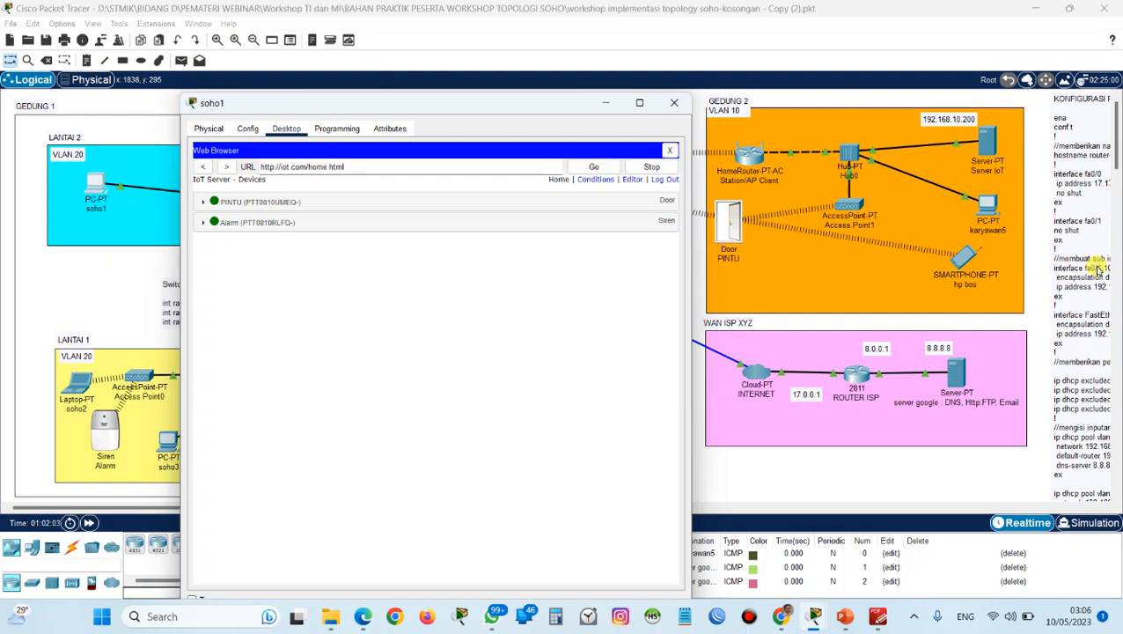
{"action": "scroll", "coordinate": [1111, 273], "scroll_direction": "down", "scroll_amount": 3}
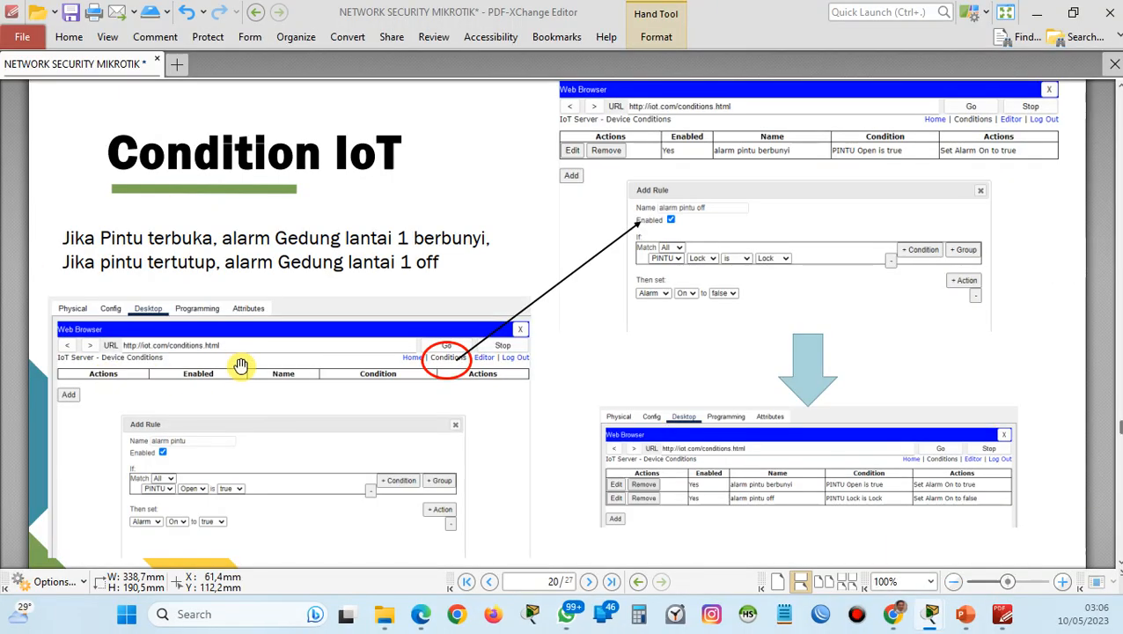
{"action": "scroll", "coordinate": [249, 364], "scroll_direction": "down", "scroll_amount": 6}
{"action": "scroll", "coordinate": [250, 365], "scroll_direction": "up", "scroll_amount": 6}
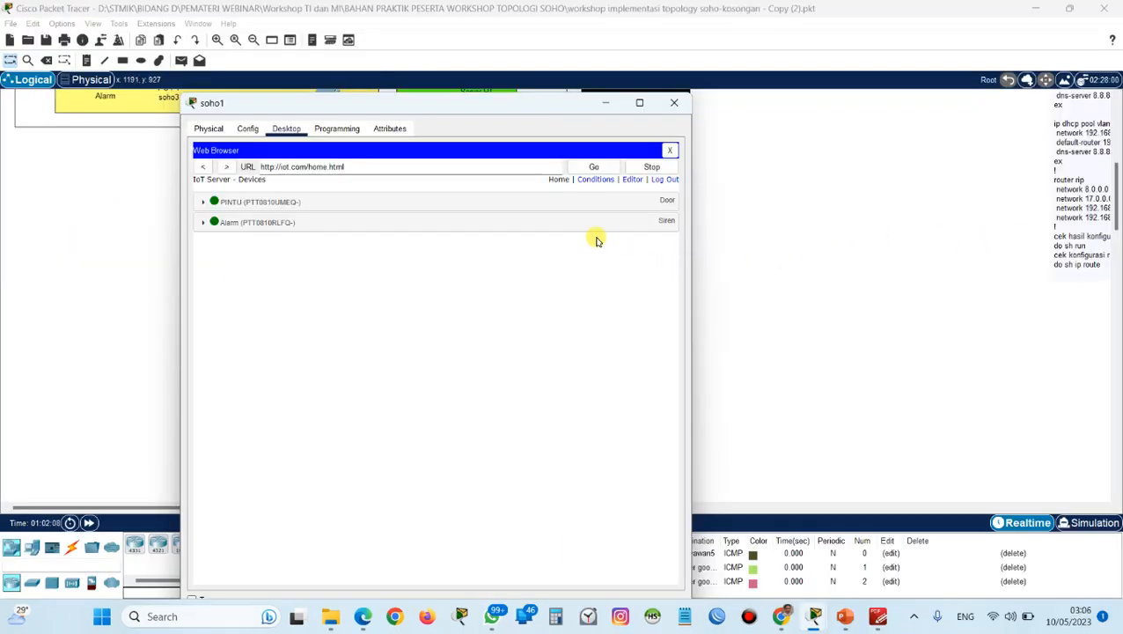
Add an IoT condition rule named "alarm pintu terbuka" with the condition PINTU Open is true.
{"action": "left_click", "coordinate": [597, 183]}
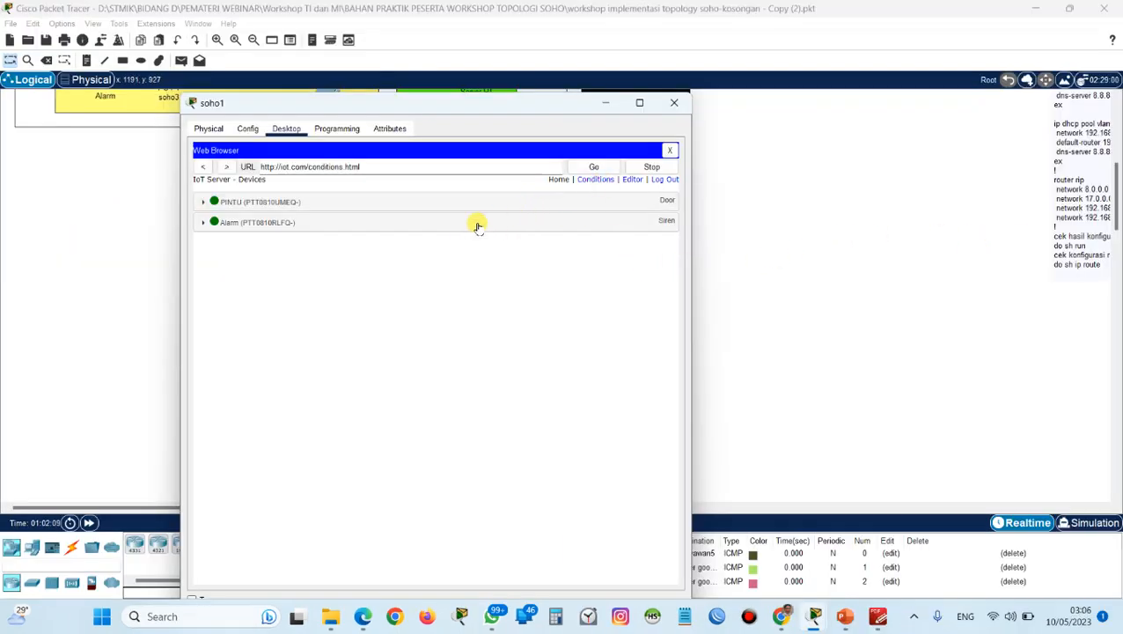
{"action": "left_click", "coordinate": [204, 218]}
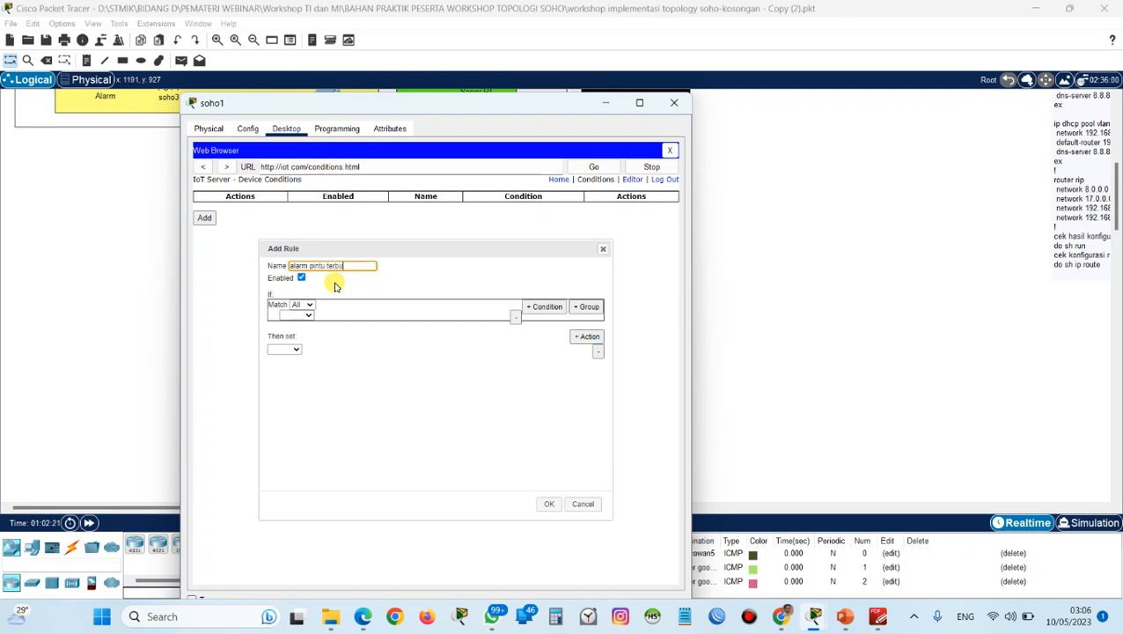
{"action": "left_click", "coordinate": [311, 316]}
{"action": "left_click", "coordinate": [298, 325]}
{"action": "left_click", "coordinate": [340, 316]}
{"action": "left_click", "coordinate": [335, 325]}
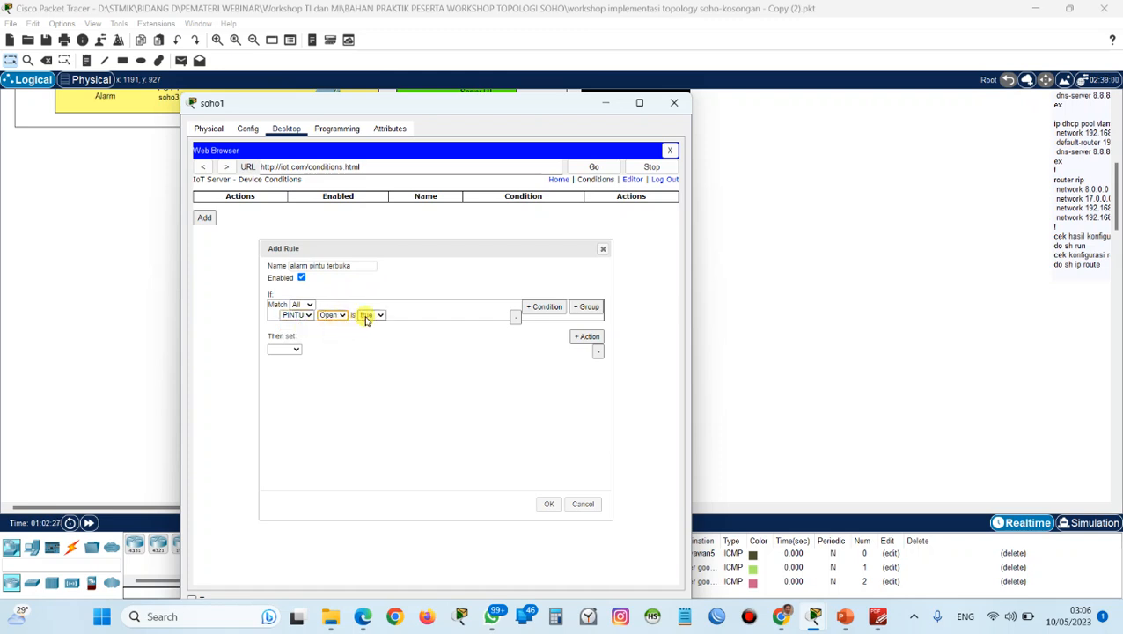
Set the rule's action to switch Alarm On to true and save the rule.
{"action": "left_click", "coordinate": [296, 350]}
{"action": "left_click", "coordinate": [297, 368]}
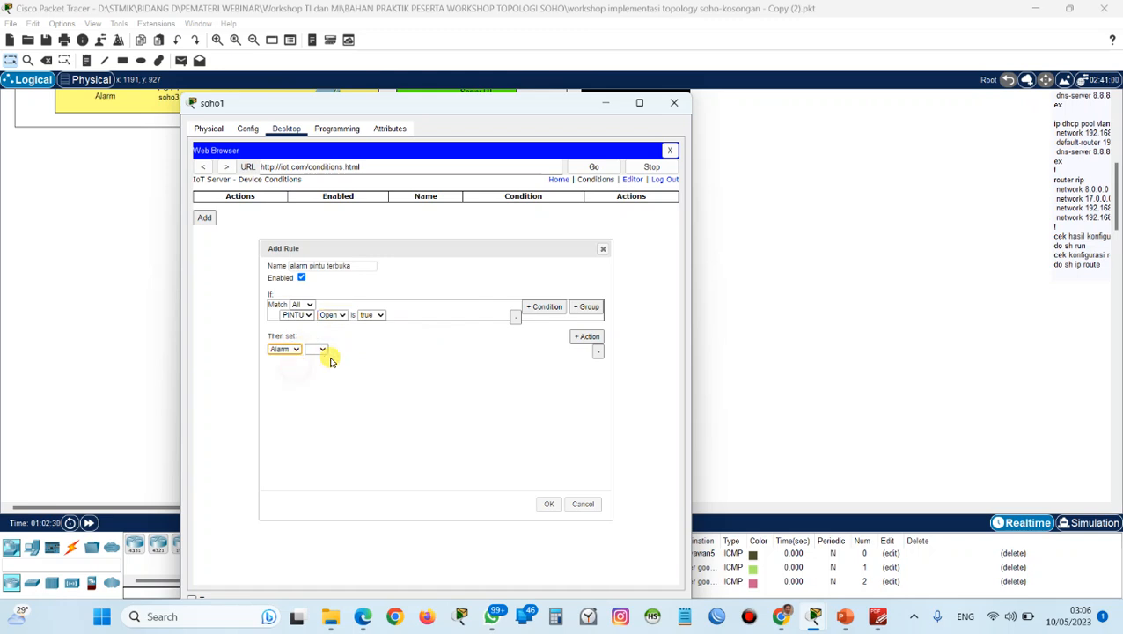
{"action": "left_click", "coordinate": [325, 350]}
{"action": "left_click", "coordinate": [319, 360]}
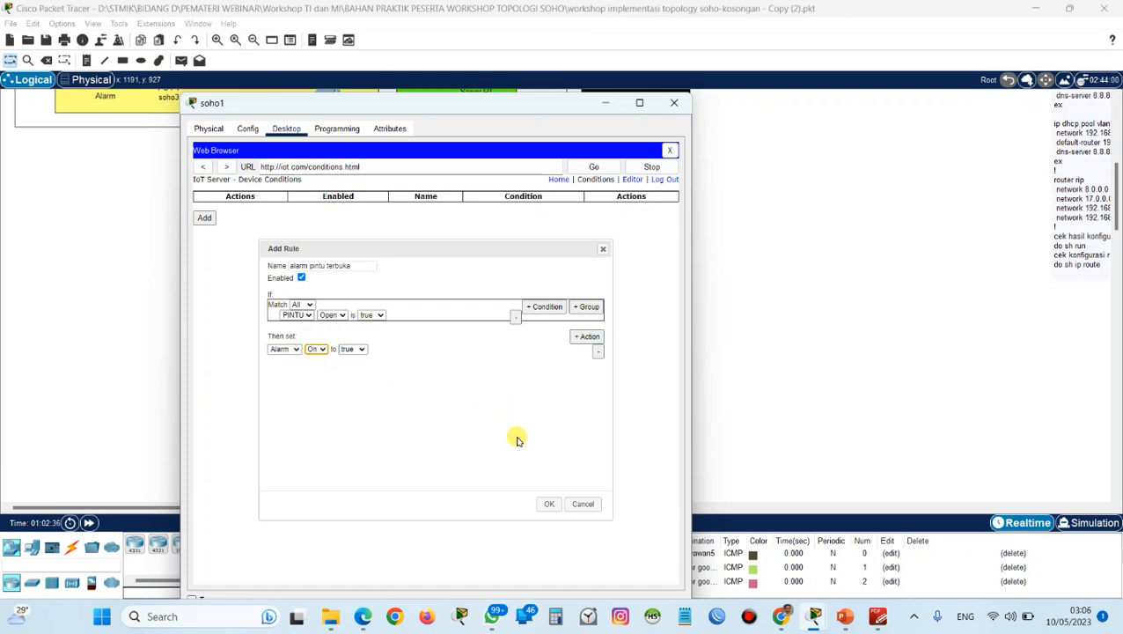
{"action": "left_click", "coordinate": [546, 503]}
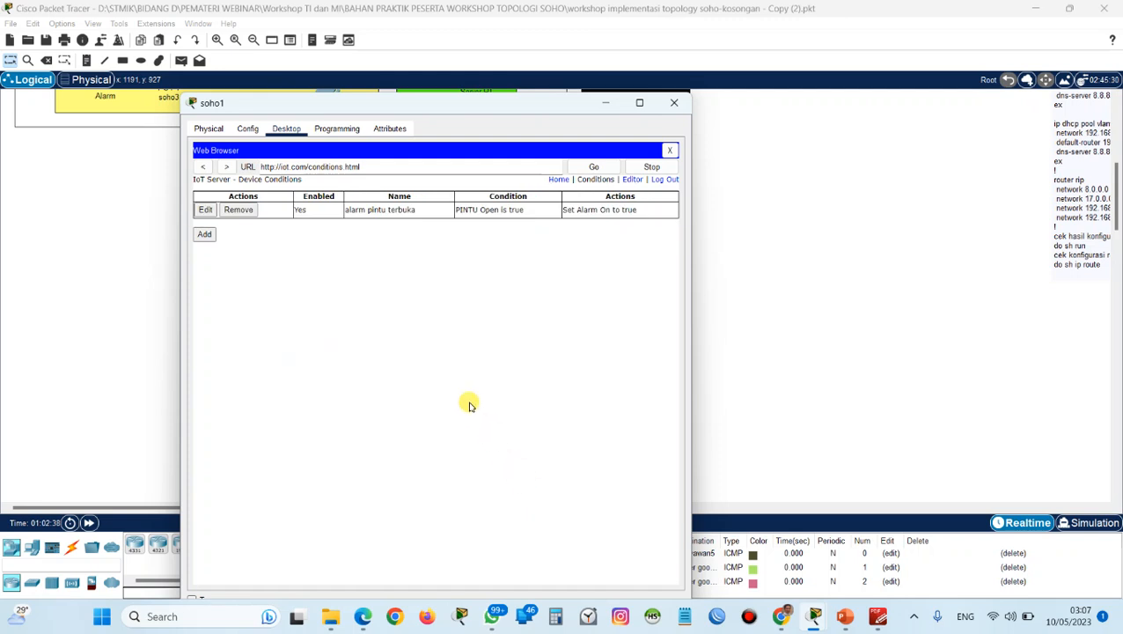
Add a second IoT condition rule named "alarm mati pintu tertutup" with the condition PINTU Lock is Lock.
{"action": "left_click", "coordinate": [206, 235]}
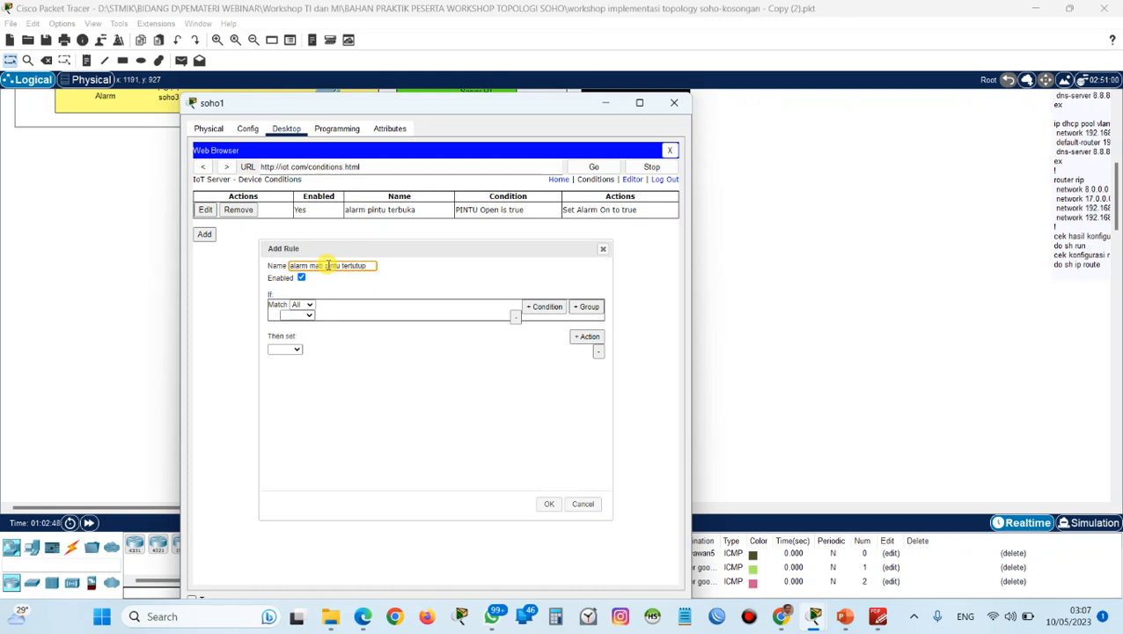
{"action": "left_click", "coordinate": [308, 316]}
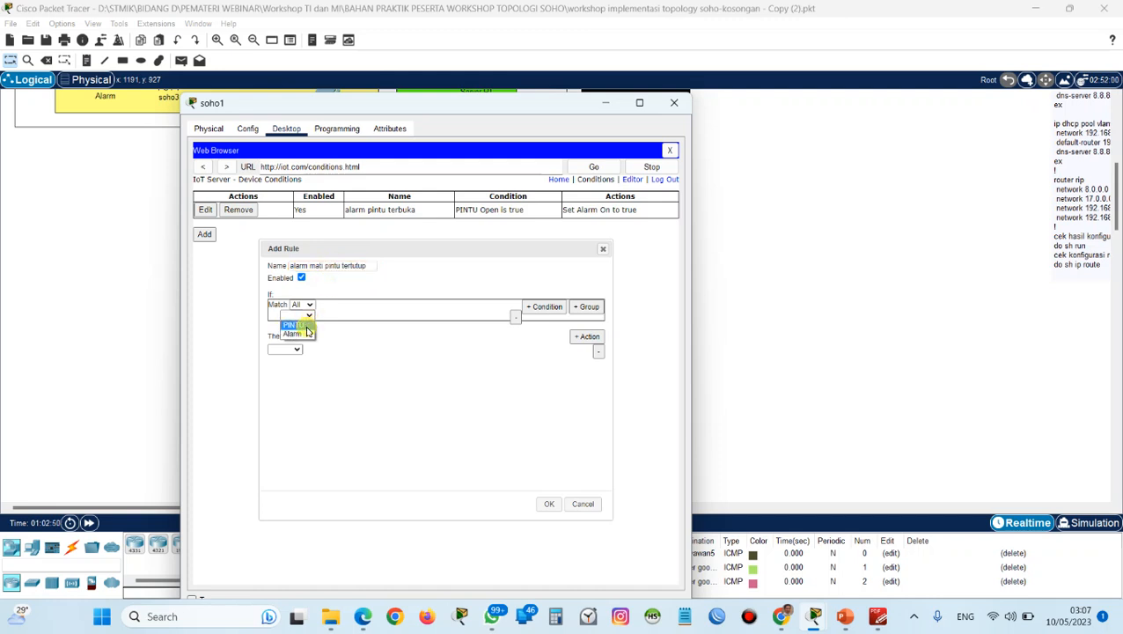
{"action": "left_click", "coordinate": [304, 325]}
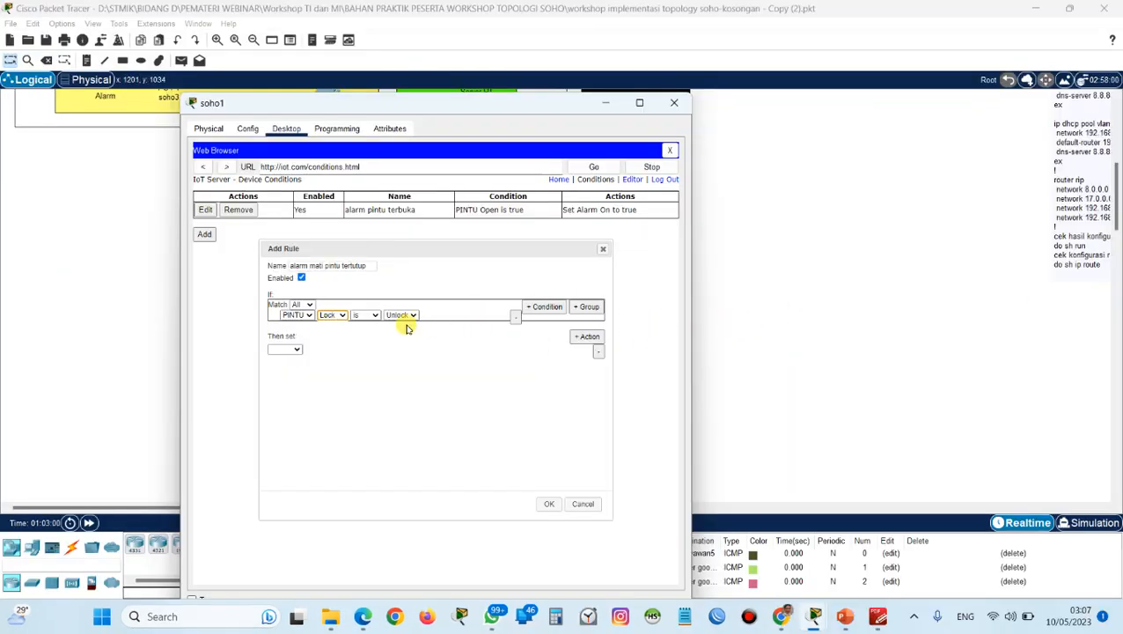
{"action": "left_click", "coordinate": [401, 314]}
{"action": "left_click", "coordinate": [396, 325]}
Set the closed-door rule's action to Alarm On false, compare it with the PDF guide's Condition IoT page, and save the rule.
{"action": "left_click", "coordinate": [297, 348]}
{"action": "left_click", "coordinate": [295, 363]}
{"action": "left_click", "coordinate": [319, 350]}
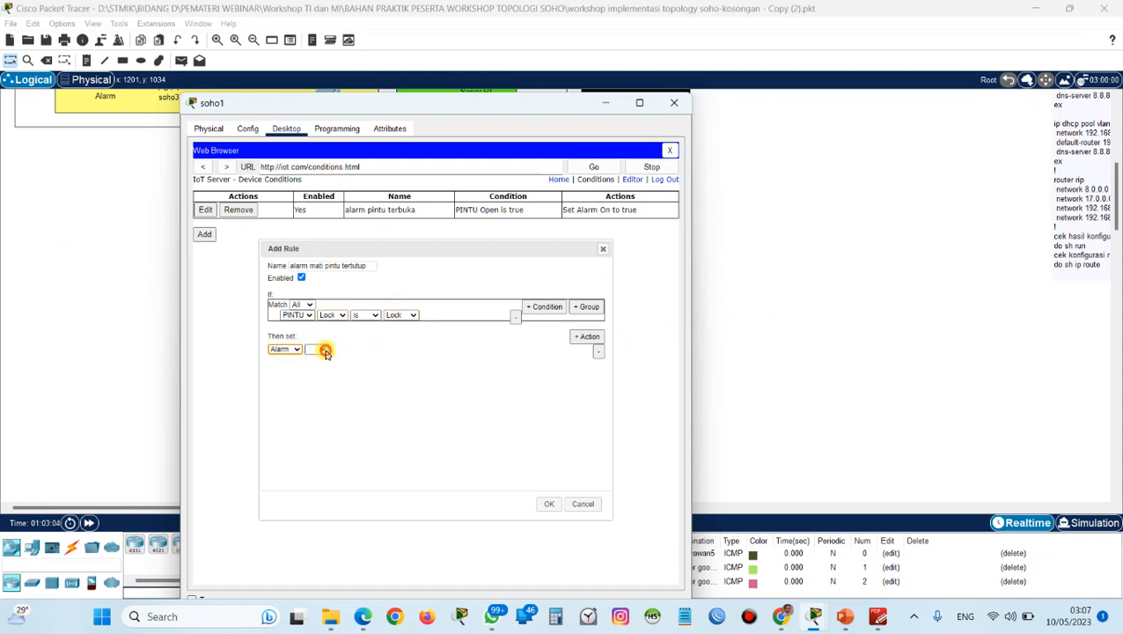
{"action": "left_click", "coordinate": [319, 358]}
{"action": "left_click", "coordinate": [349, 349]}
{"action": "left_click", "coordinate": [350, 368]}
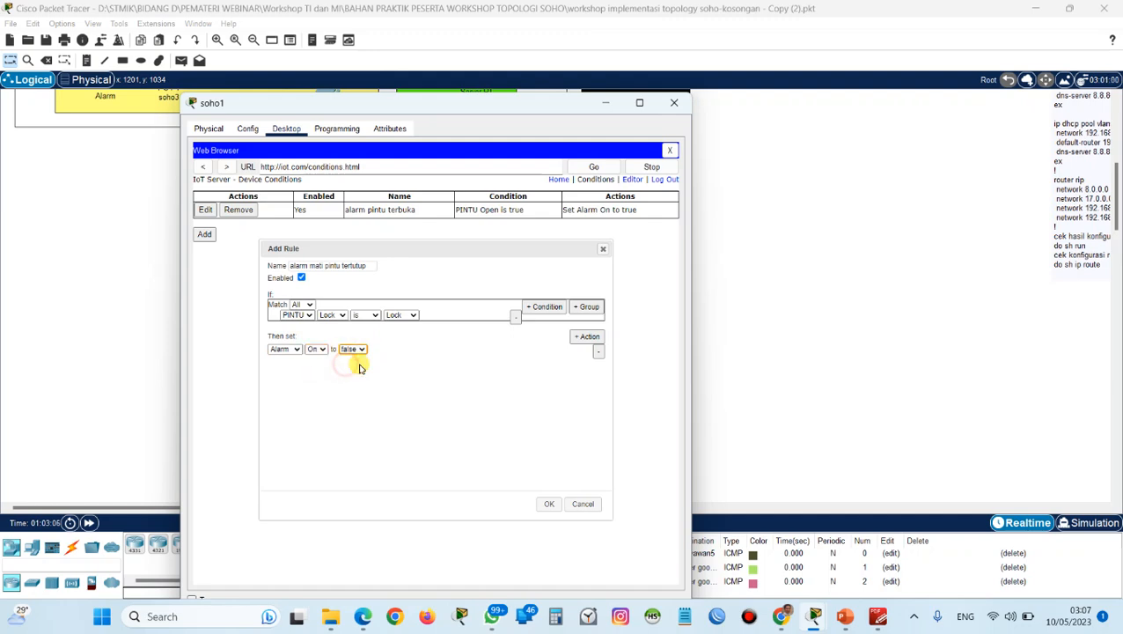
{"action": "scroll", "coordinate": [681, 488], "scroll_direction": "down", "scroll_amount": 1}
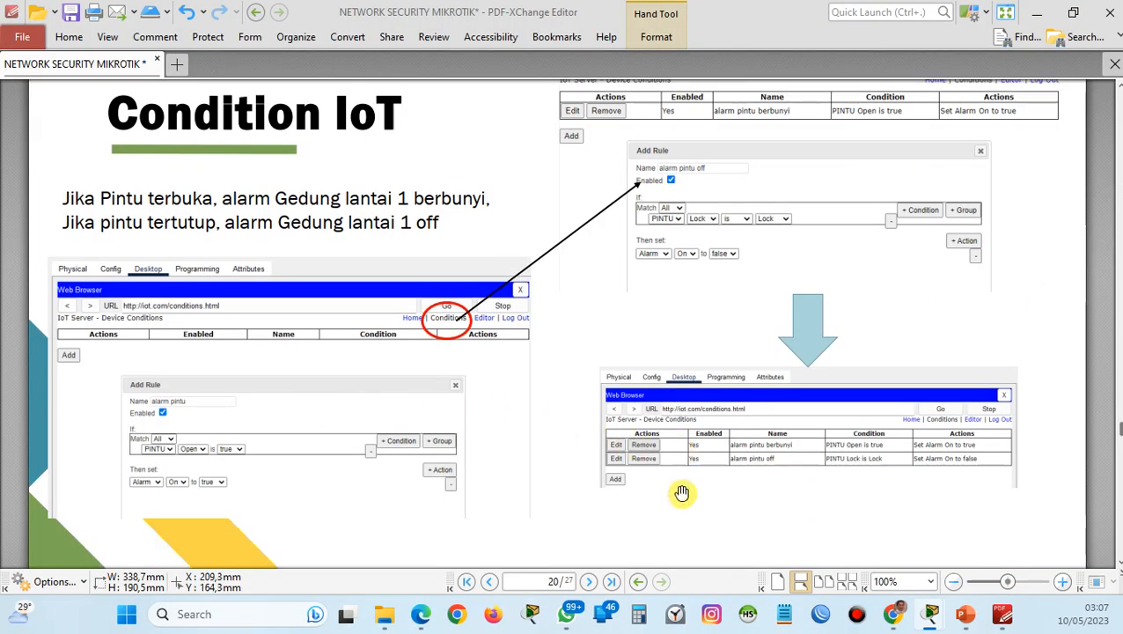
{"action": "scroll", "coordinate": [682, 493], "scroll_direction": "down", "scroll_amount": 1}
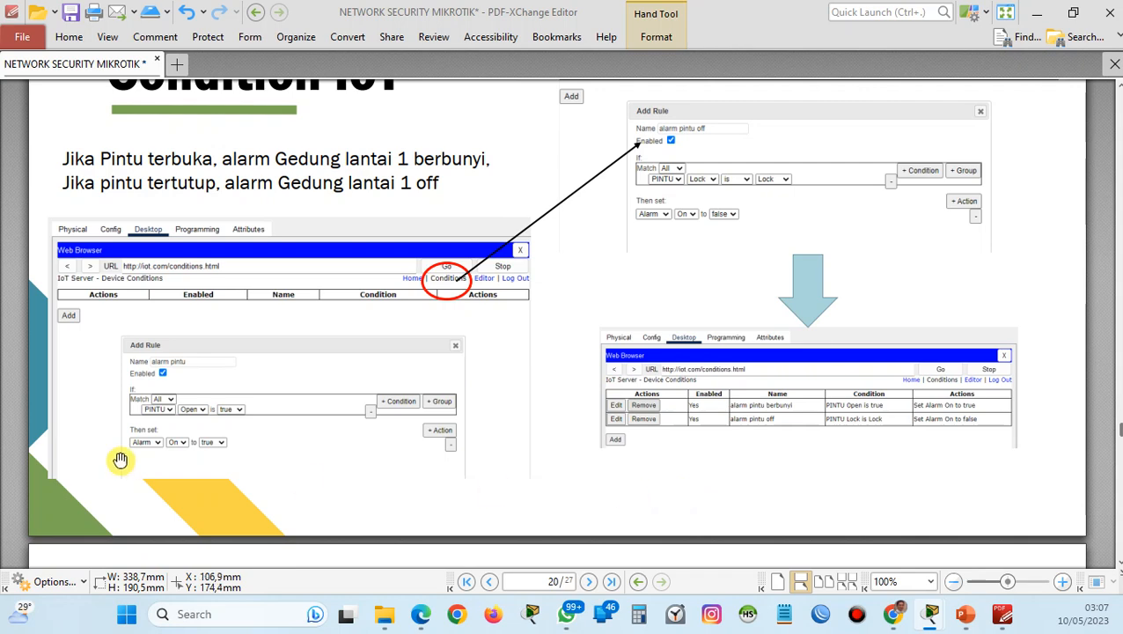
{"action": "scroll", "coordinate": [201, 441], "scroll_direction": "up", "scroll_amount": 2}
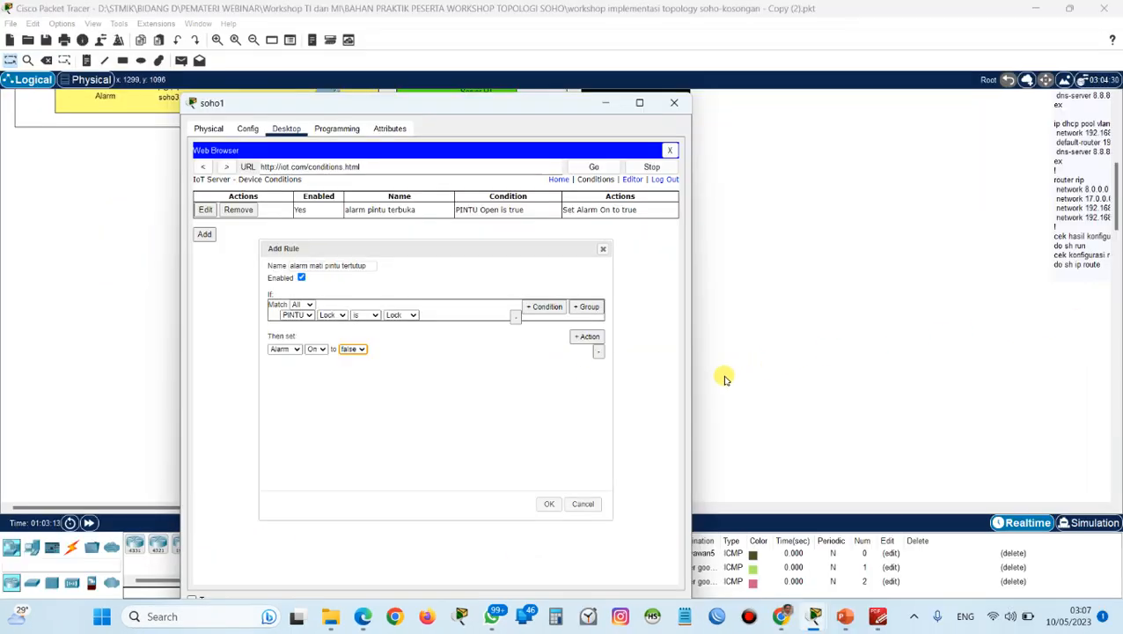
{"action": "left_click", "coordinate": [547, 503]}
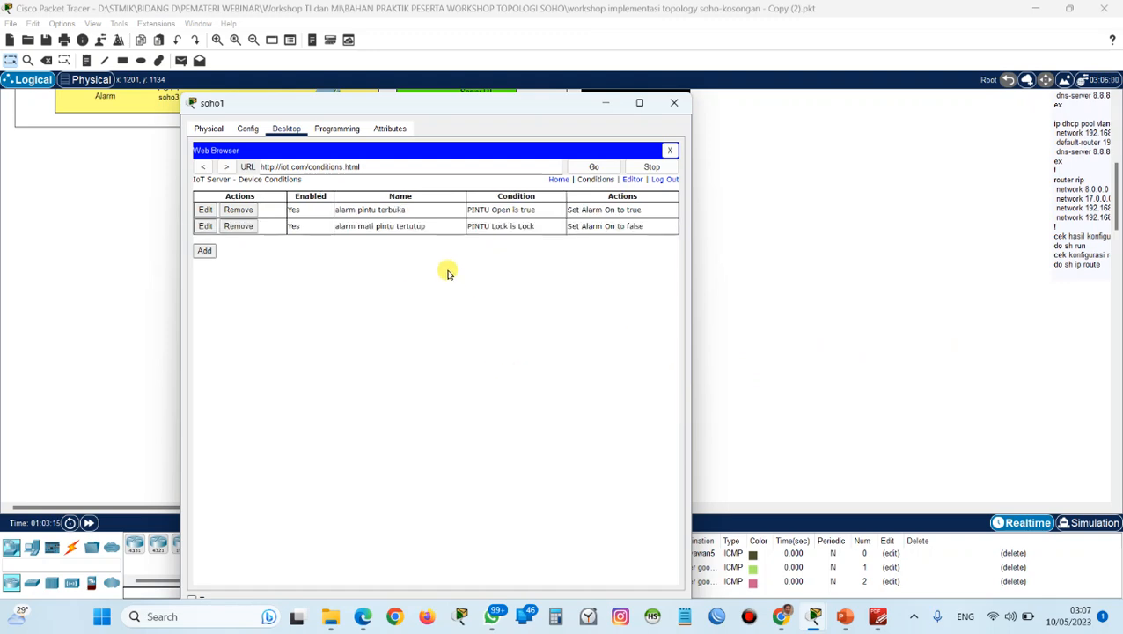
Bring the topology to the front and look through the testing section of the guide in PDF-XChange Editor.
{"action": "left_click", "coordinate": [785, 210]}
{"action": "scroll", "coordinate": [766, 270], "scroll_direction": "up", "scroll_amount": 4}
{"action": "scroll", "coordinate": [766, 273], "scroll_direction": "up", "scroll_amount": 2}
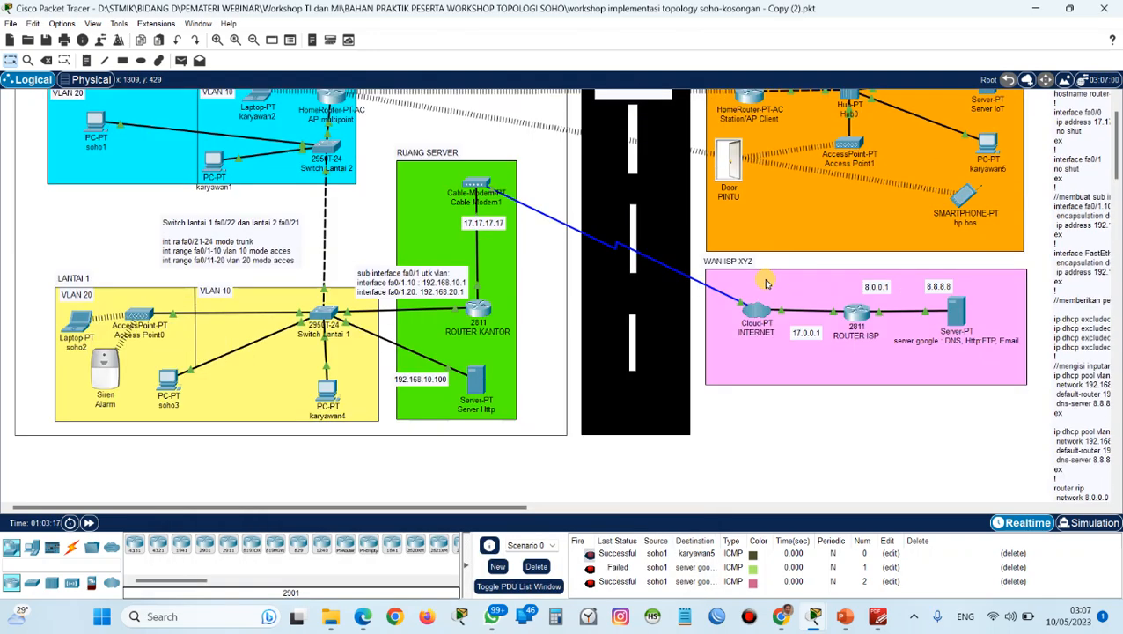
{"action": "scroll", "coordinate": [624, 294], "scroll_direction": "down", "scroll_amount": 20}
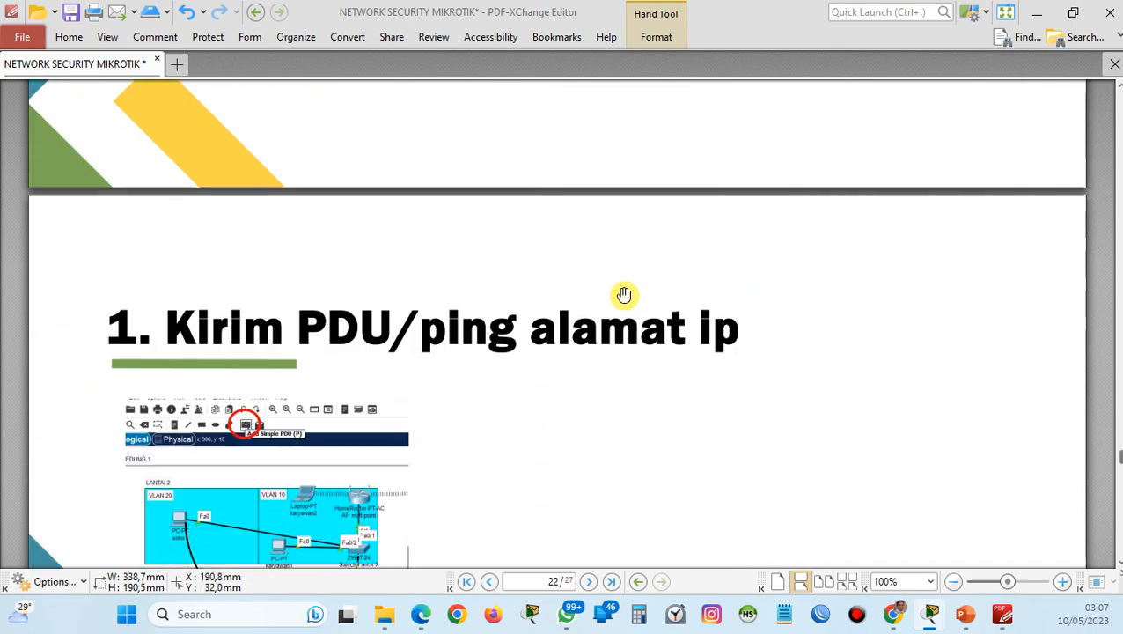
{"action": "scroll", "coordinate": [624, 294], "scroll_direction": "down", "scroll_amount": 15}
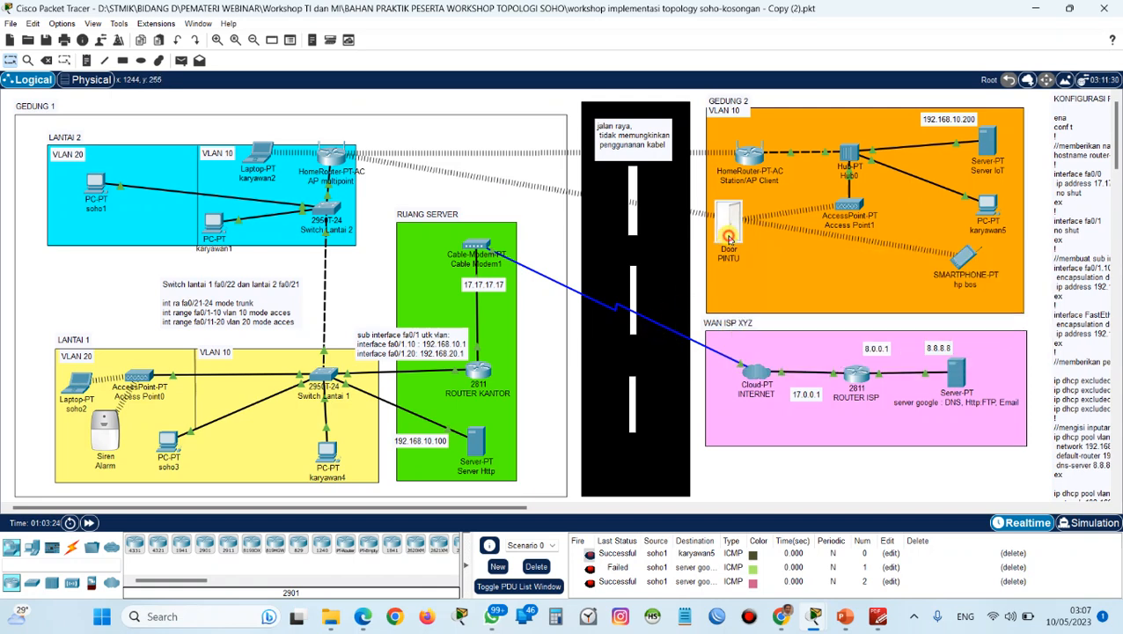
{"action": "key", "text": "super"}
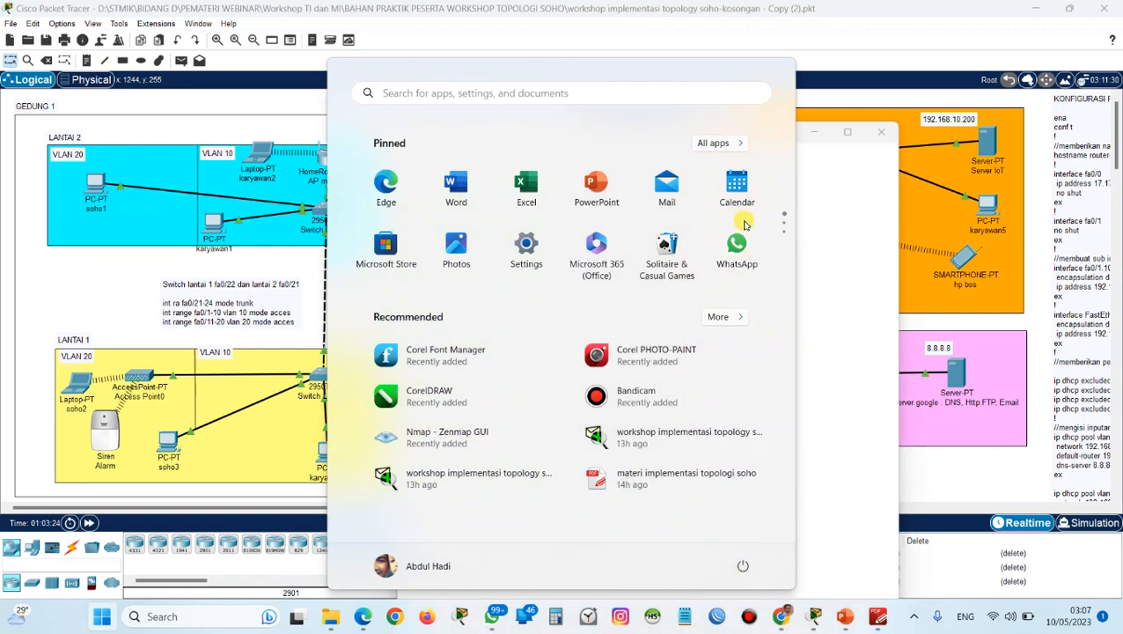
{"action": "left_click", "coordinate": [891, 91]}
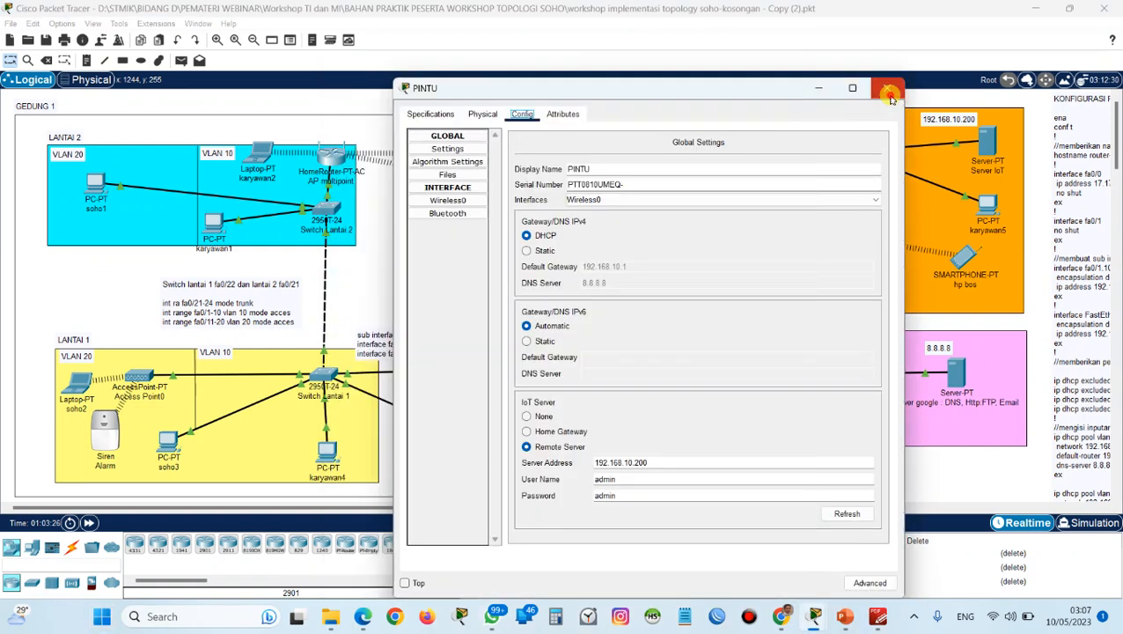
{"action": "left_click", "coordinate": [889, 91]}
Cycle the PINTU door in Gedung 2 through locked, unlocked and open to test the alarm-on rule.
{"action": "left_click", "coordinate": [731, 236], "text": "alt"}
{"action": "left_click", "coordinate": [725, 230], "text": "alt"}
{"action": "left_click", "coordinate": [723, 228], "text": "alt"}
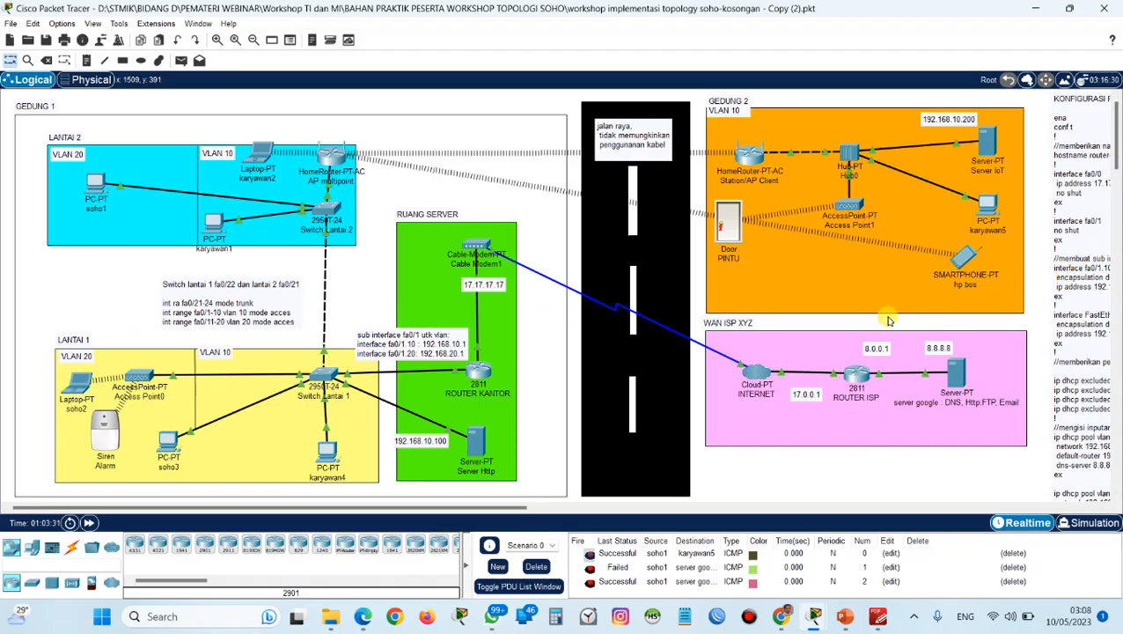
{"action": "left_click", "coordinate": [718, 232], "text": "alt"}
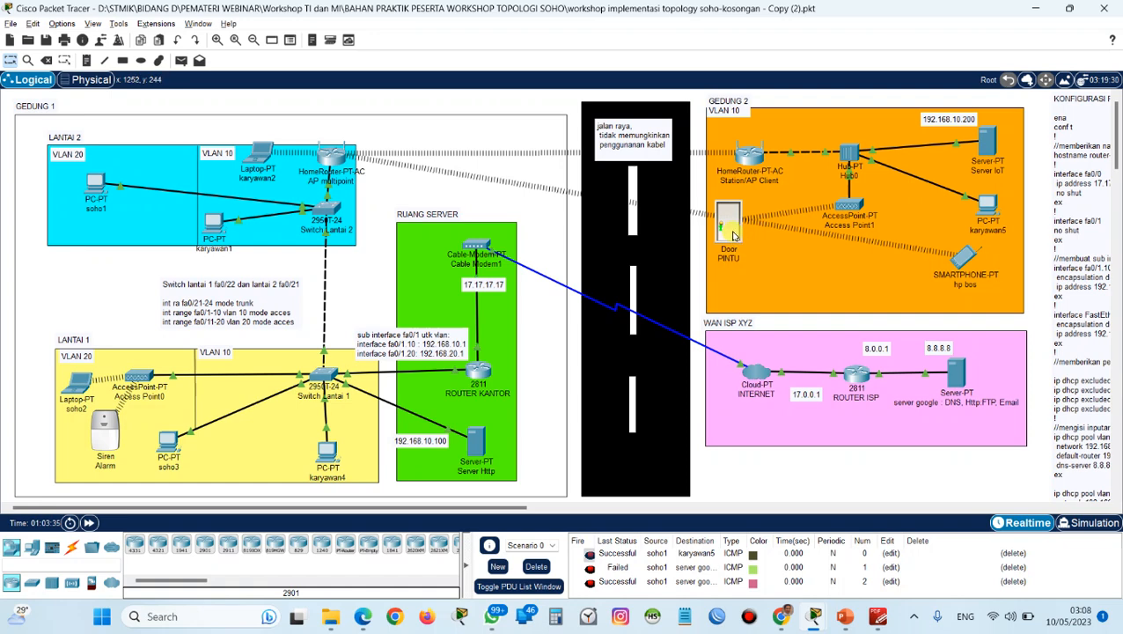
{"action": "left_click", "coordinate": [733, 234], "text": "alt"}
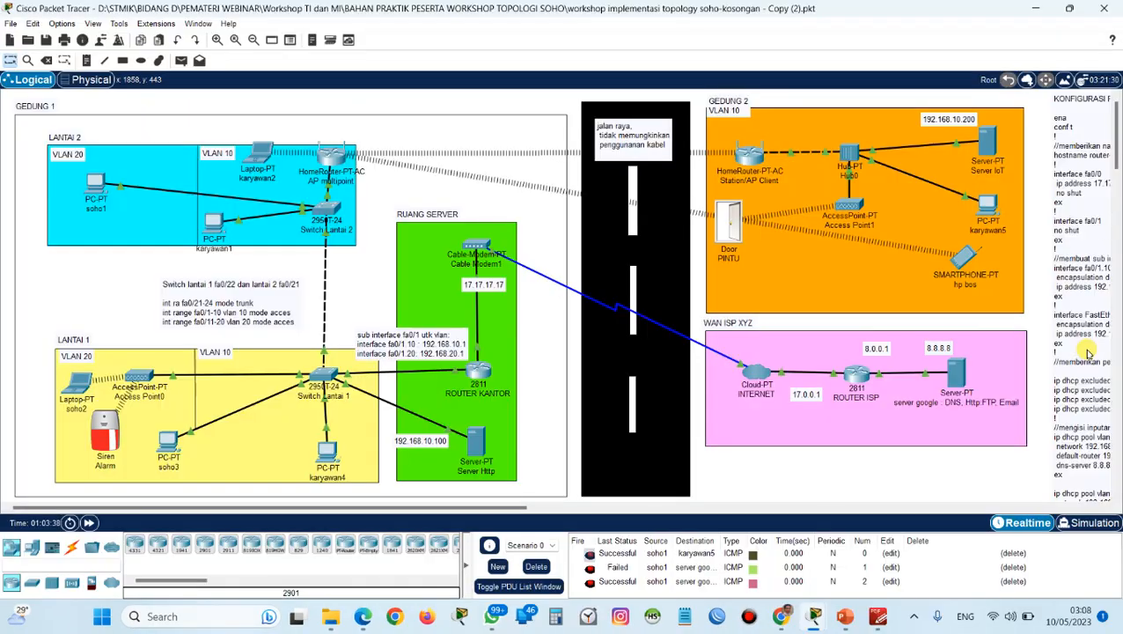
Close and lock the PINTU door to test the rule that switches the alarm off.
{"action": "left_click", "coordinate": [736, 237], "text": "alt"}
{"action": "left_click", "coordinate": [722, 232], "text": "alt"}
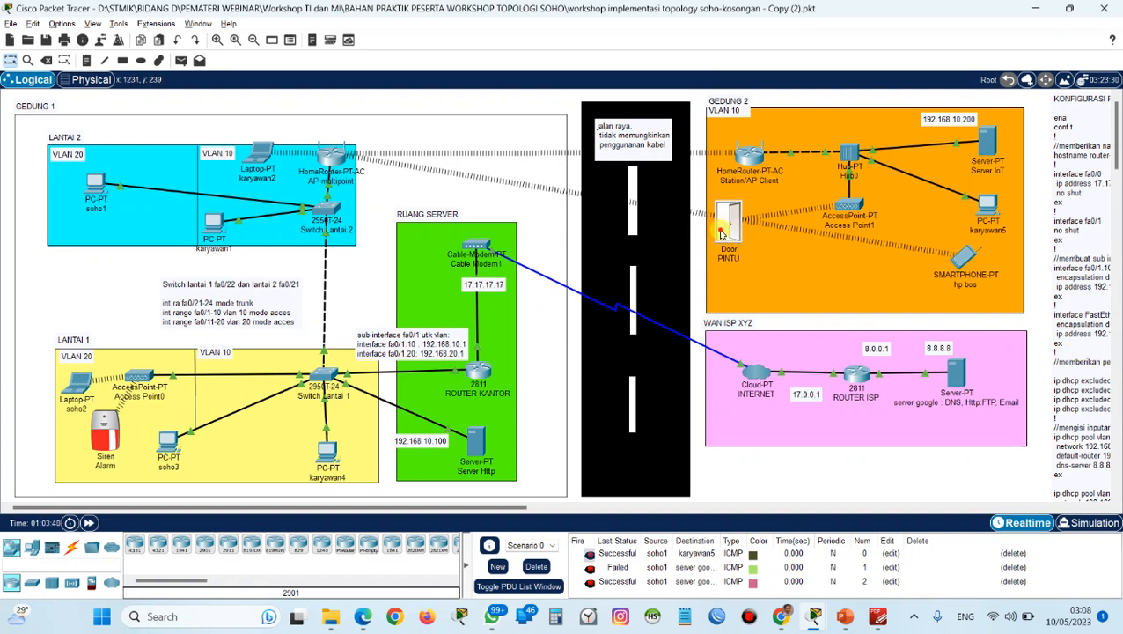
{"action": "left_click", "coordinate": [724, 232], "text": "alt"}
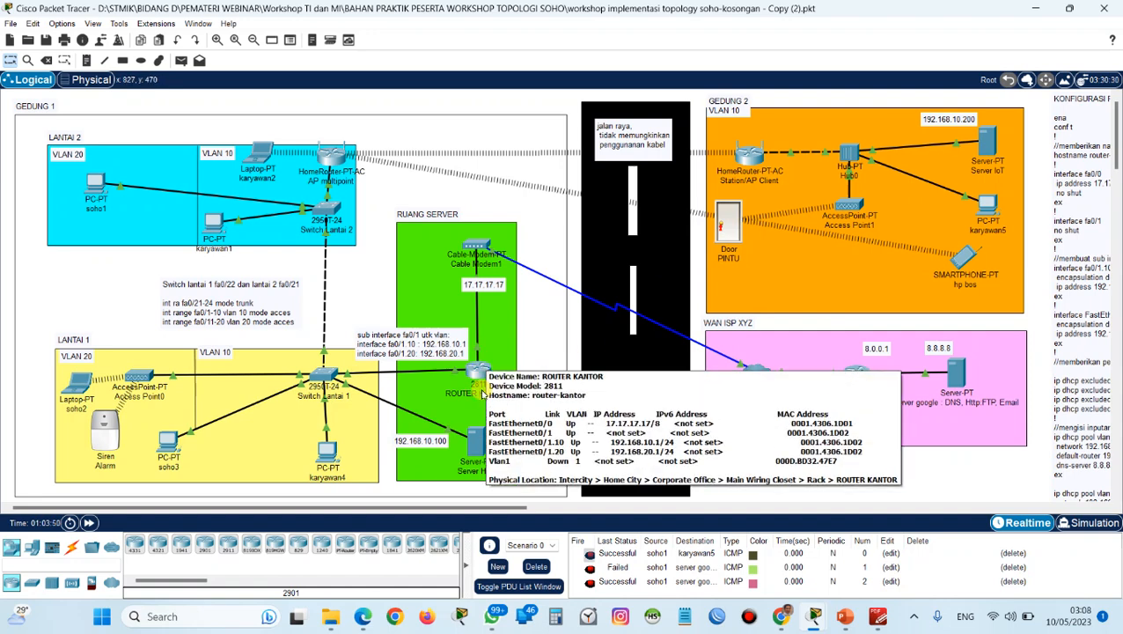
Switch to PDF-XChange Editor to look through the guide's email and browser test pages, and return to Packet Tracer.
{"action": "scroll", "coordinate": [592, 384], "scroll_direction": "down", "scroll_amount": 2}
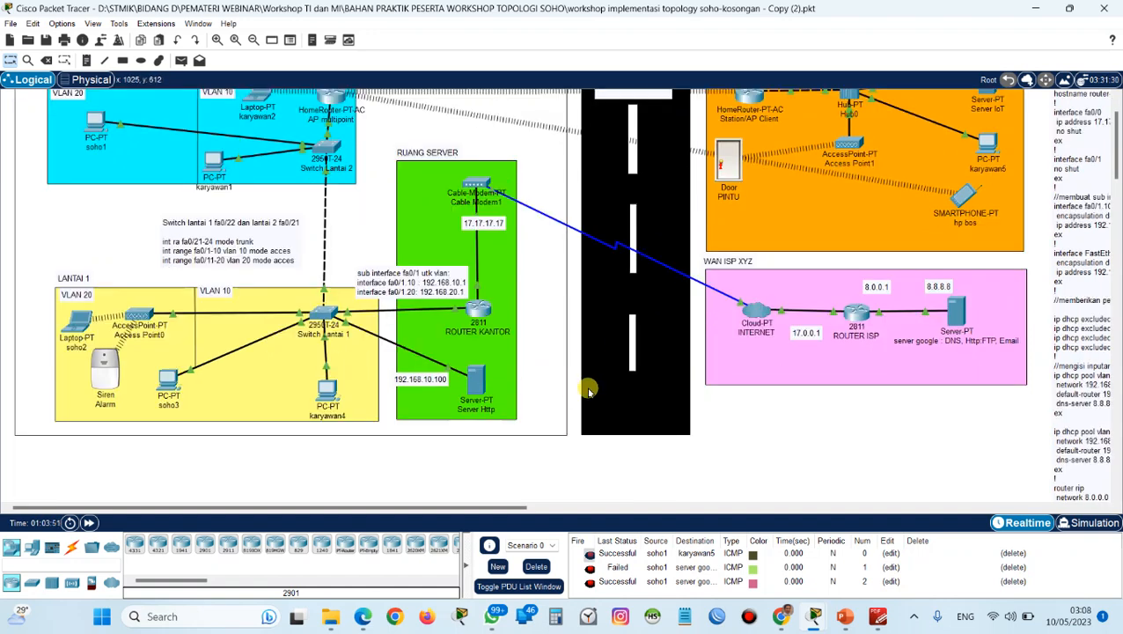
{"action": "scroll", "coordinate": [585, 382], "scroll_direction": "up", "scroll_amount": 2}
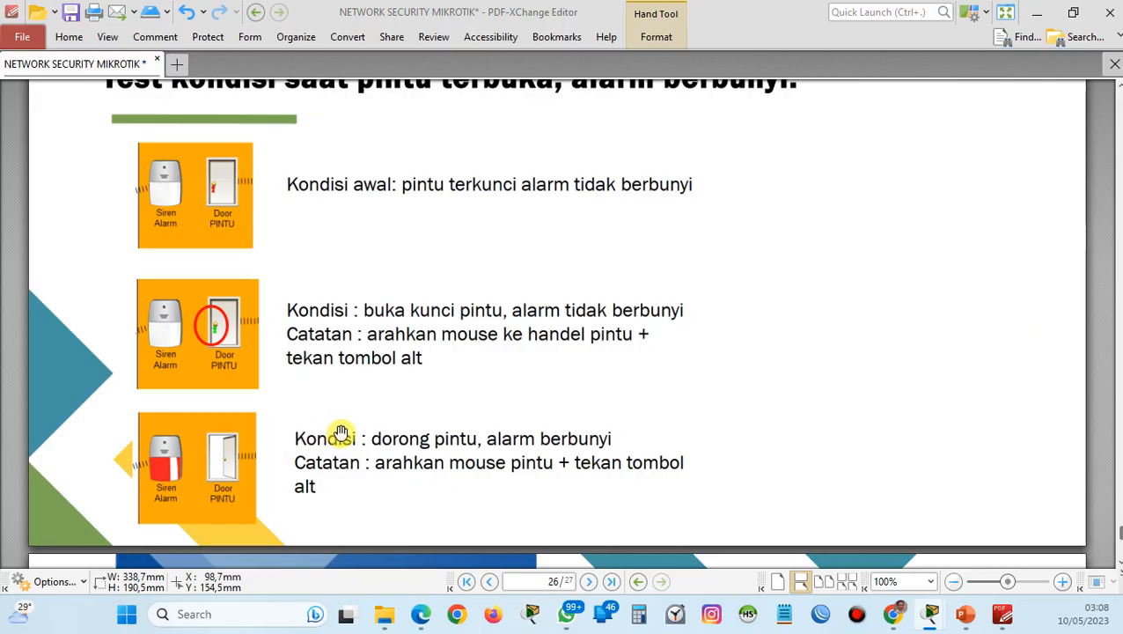
{"action": "scroll", "coordinate": [343, 422], "scroll_direction": "down", "scroll_amount": 3}
{"action": "scroll", "coordinate": [344, 416], "scroll_direction": "up", "scroll_amount": 8}
{"action": "scroll", "coordinate": [341, 409], "scroll_direction": "up", "scroll_amount": 8}
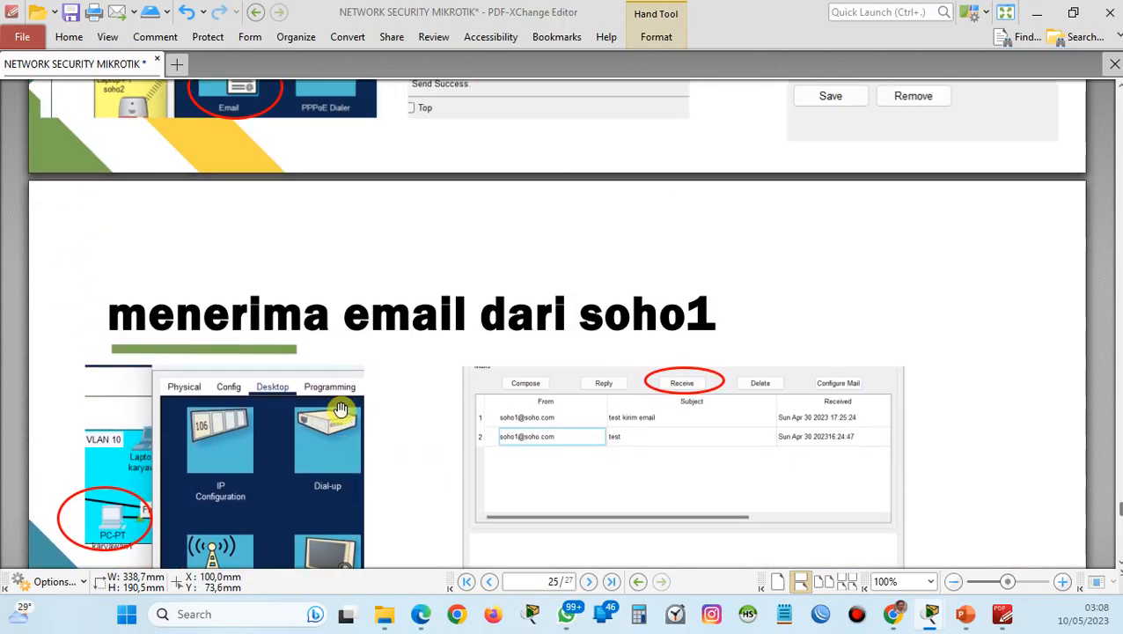
{"action": "scroll", "coordinate": [340, 409], "scroll_direction": "up", "scroll_amount": 8}
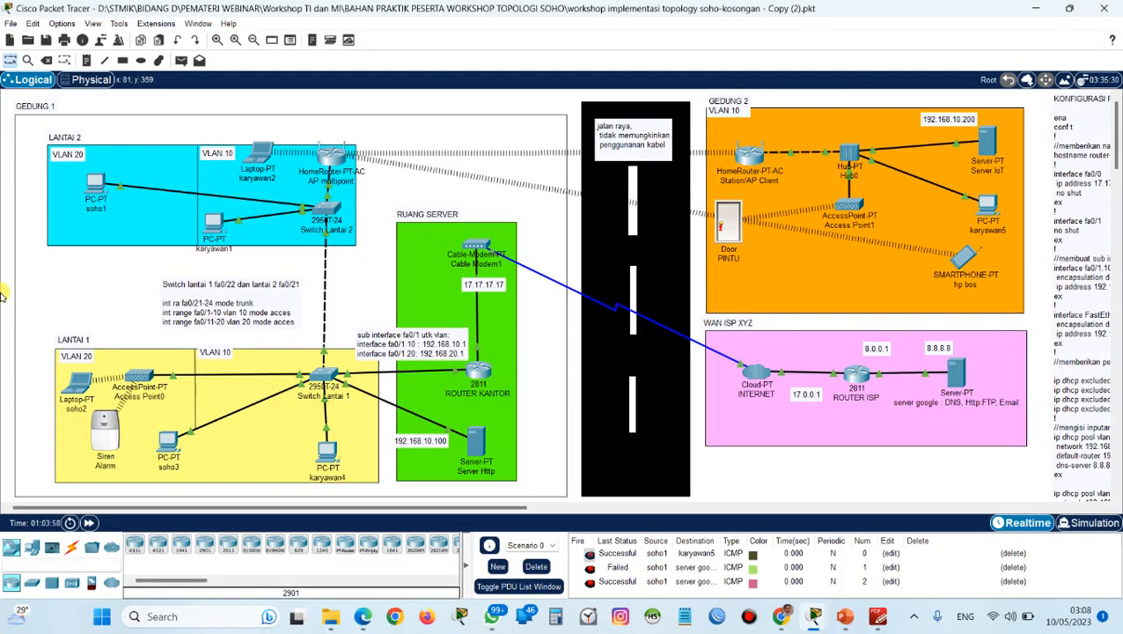
Load soho.com in the web browser of soho1 to test the local HTTP server.
{"action": "left_click", "coordinate": [100, 199]}
{"action": "left_click", "coordinate": [96, 184]}
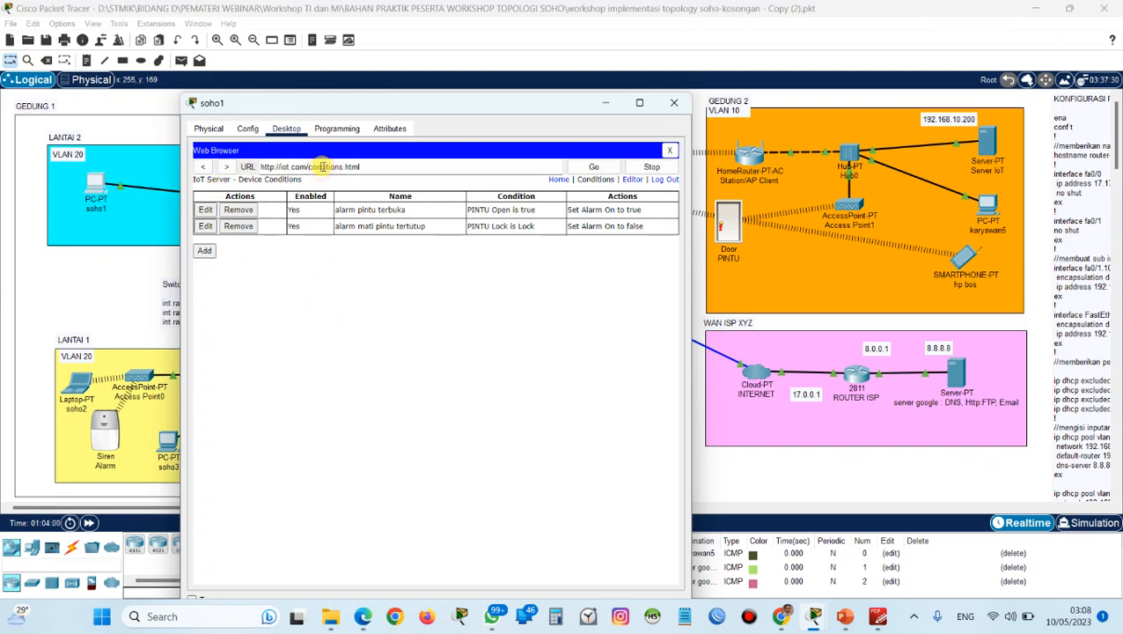
{"action": "left_click_drag", "start_coordinate": [387, 167], "coordinate": [207, 167]}
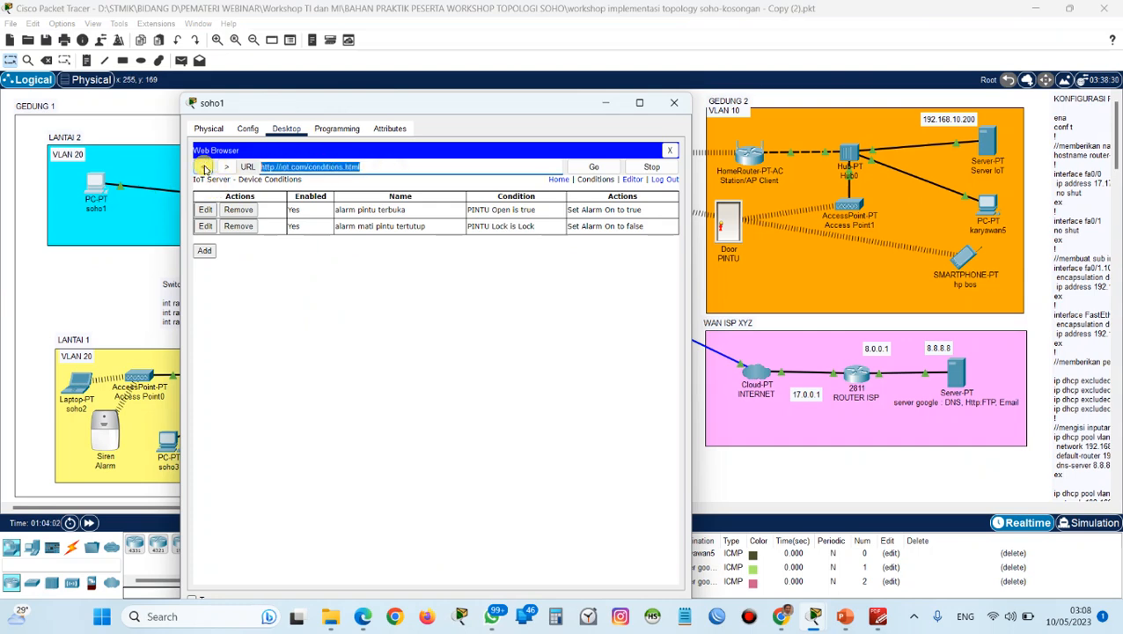
{"action": "type", "text": "soho.com"}
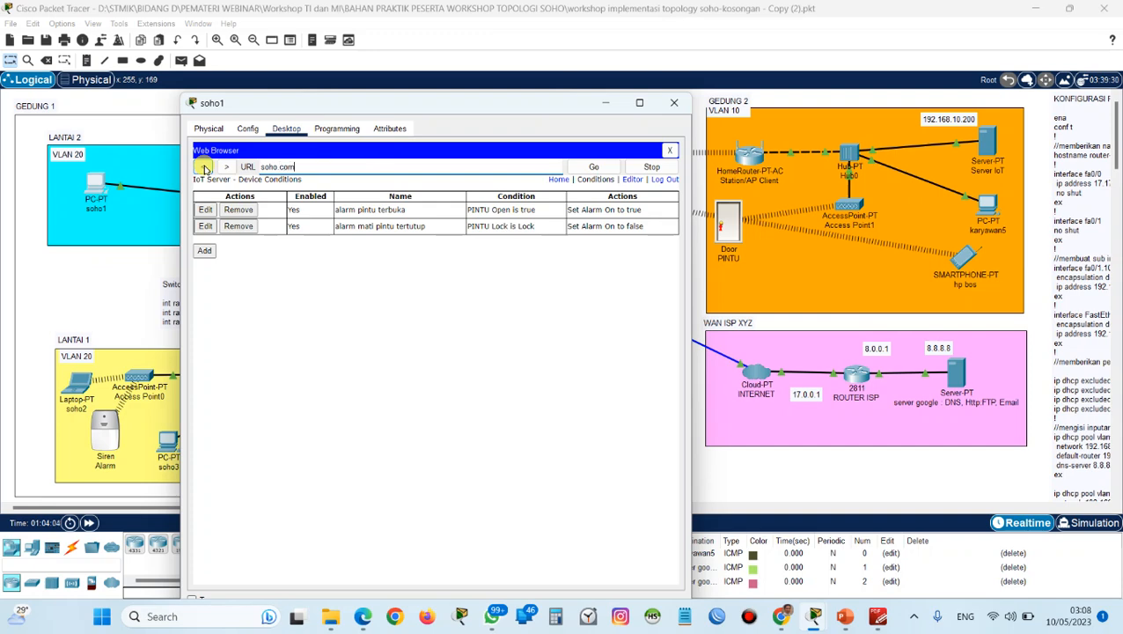
{"action": "key", "text": "Return"}
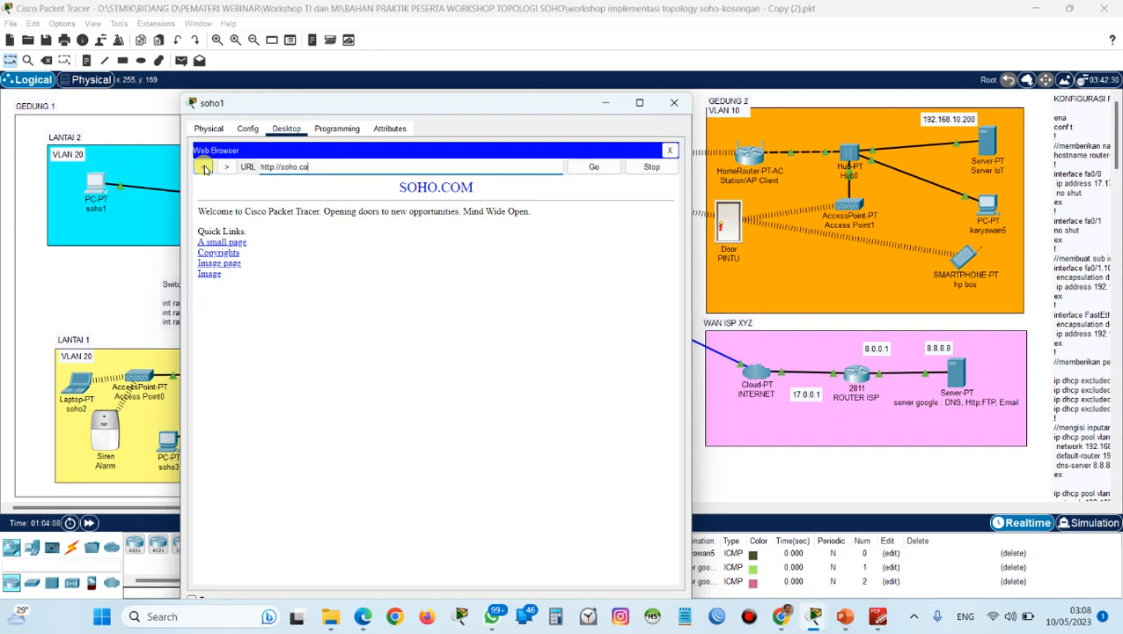
Load google.com in soho1's web browser and move the window aside to reveal the topology.
{"action": "key", "text": "BackSpace"}
{"action": "key", "text": "BackSpace"}
{"action": "key", "text": "BackSpace"}
{"action": "key", "text": "BackSpace"}
{"action": "key", "text": "BackSpace"}
{"action": "key", "text": "BackSpace"}
{"action": "key", "text": "BackSpace"}
{"action": "type", "text": "google."}
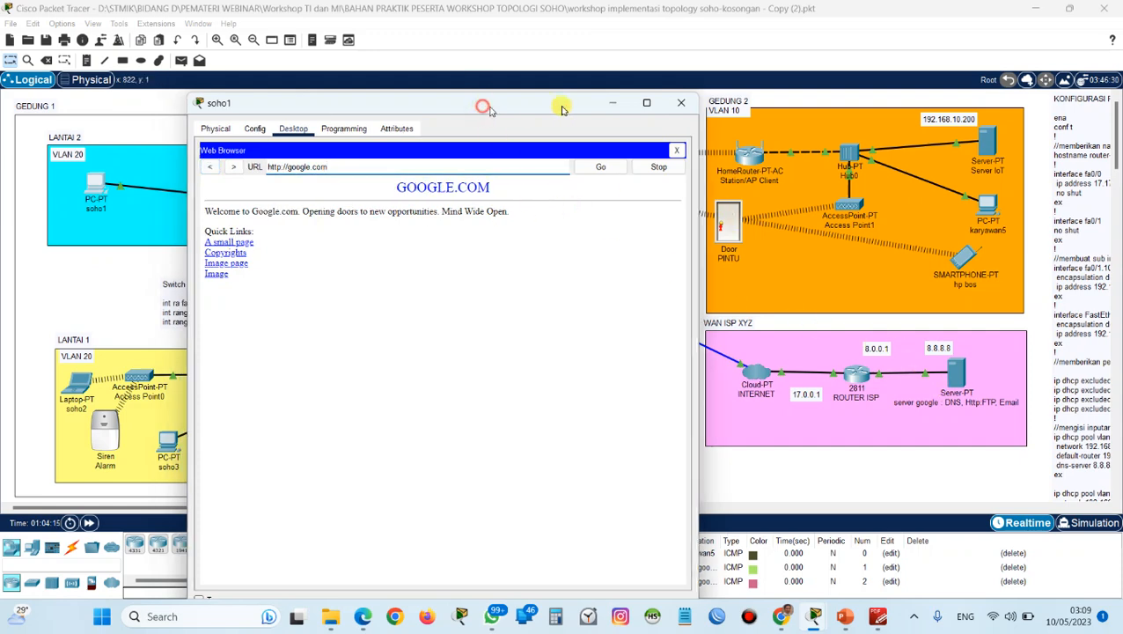
{"action": "left_click_drag", "start_coordinate": [484, 105], "coordinate": [724, 100]}
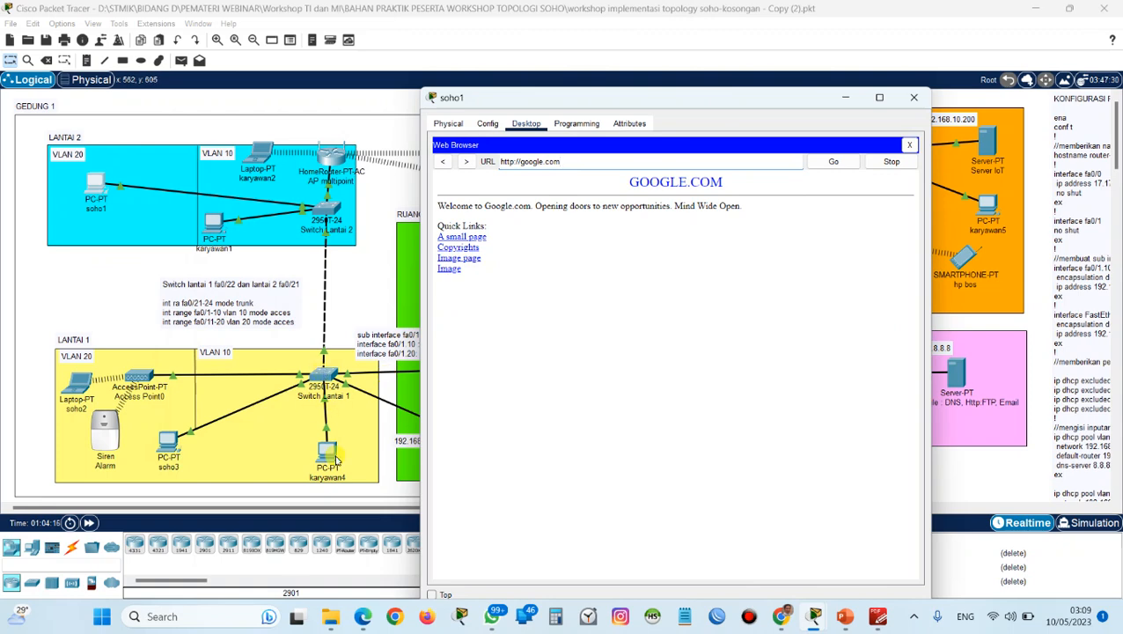
{"action": "left_click_drag", "start_coordinate": [715, 99], "coordinate": [822, 98]}
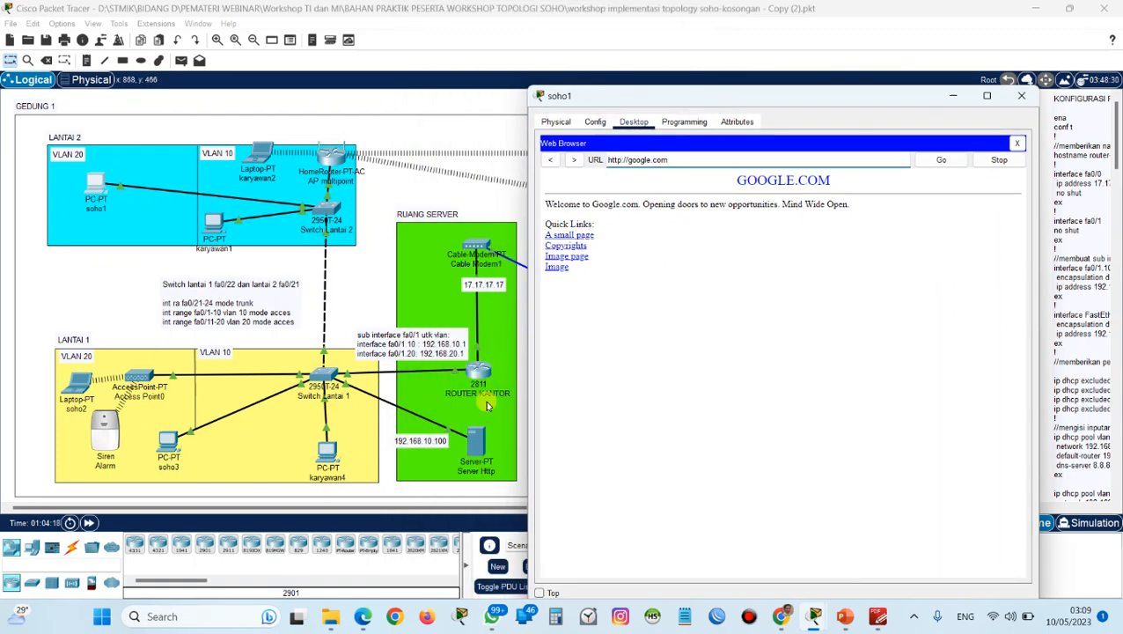
Read the PDF guide's page on sending email from soho1 to karyawan1, and close soho1's browser window in Packet Tracer.
{"action": "left_click_drag", "start_coordinate": [678, 159], "coordinate": [592, 159]}
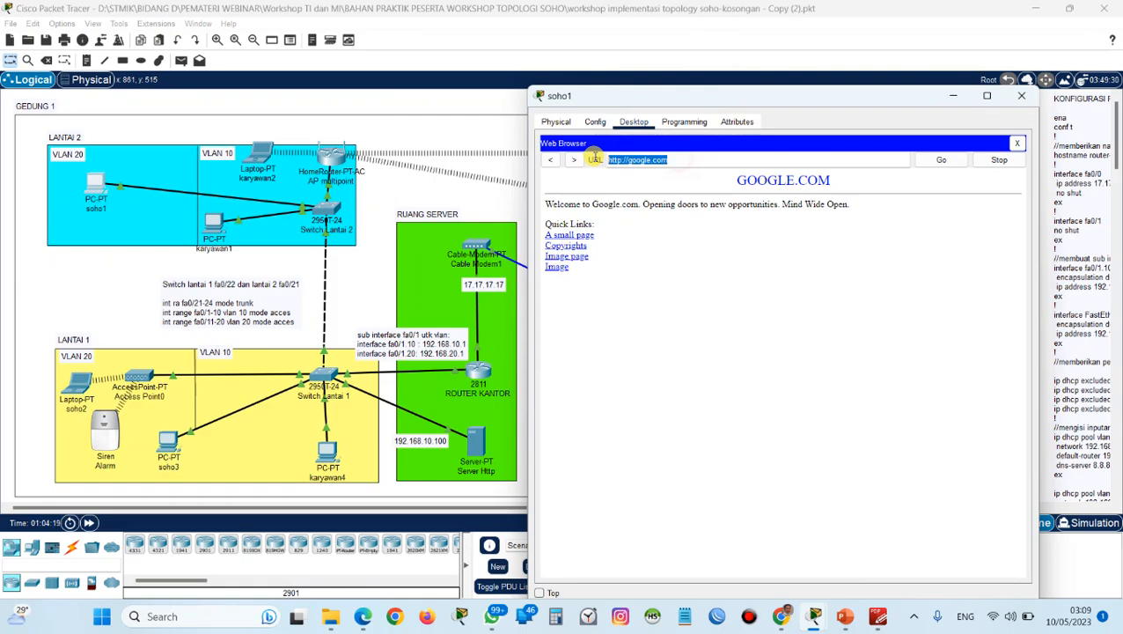
{"action": "left_click_drag", "start_coordinate": [704, 102], "coordinate": [489, 52]}
{"action": "scroll", "coordinate": [165, 363], "scroll_direction": "down", "scroll_amount": 5}
{"action": "scroll", "coordinate": [165, 363], "scroll_direction": "down", "scroll_amount": 3}
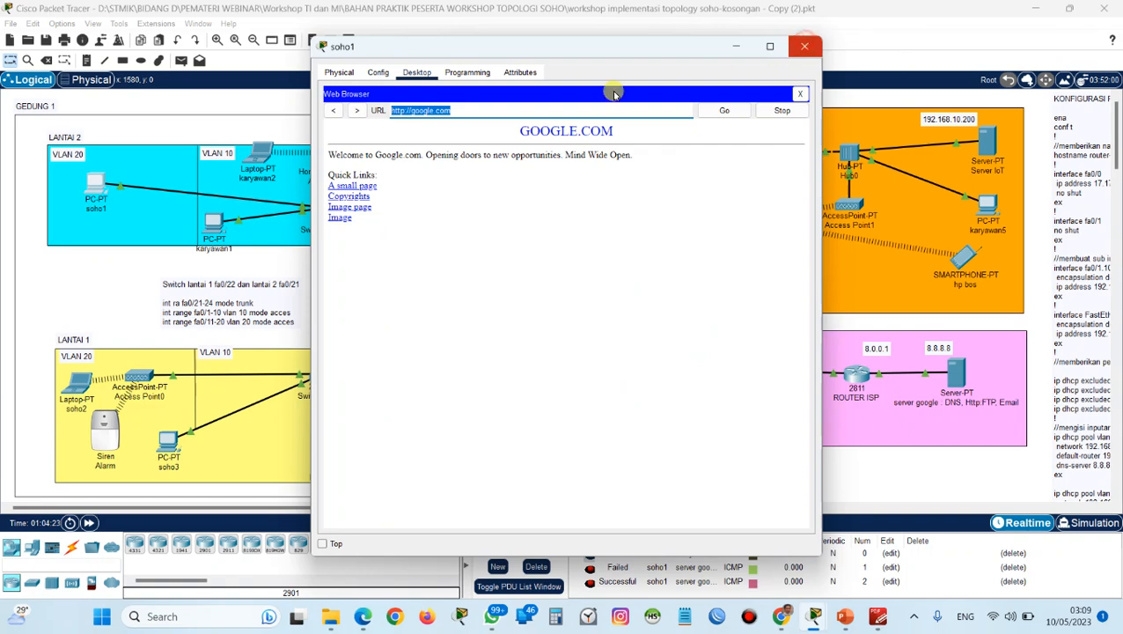
{"action": "left_click", "coordinate": [805, 46]}
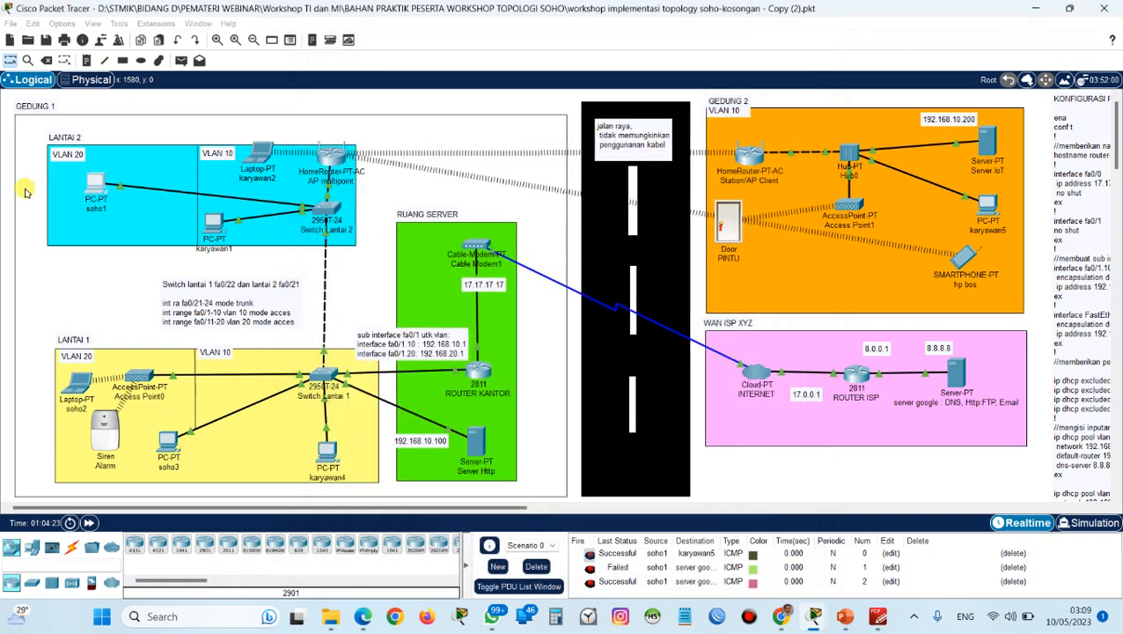
Open the mail configuration on soho1 and enter soho1 as the name along with its soho.com email address.
{"action": "left_click", "coordinate": [97, 188]}
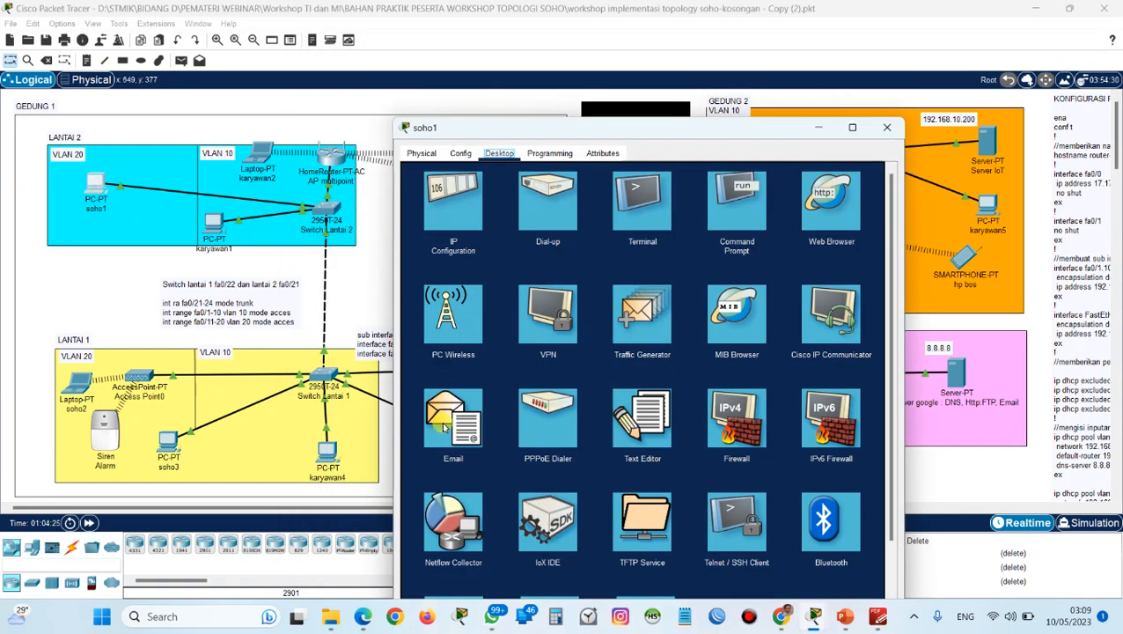
{"action": "left_click", "coordinate": [451, 431]}
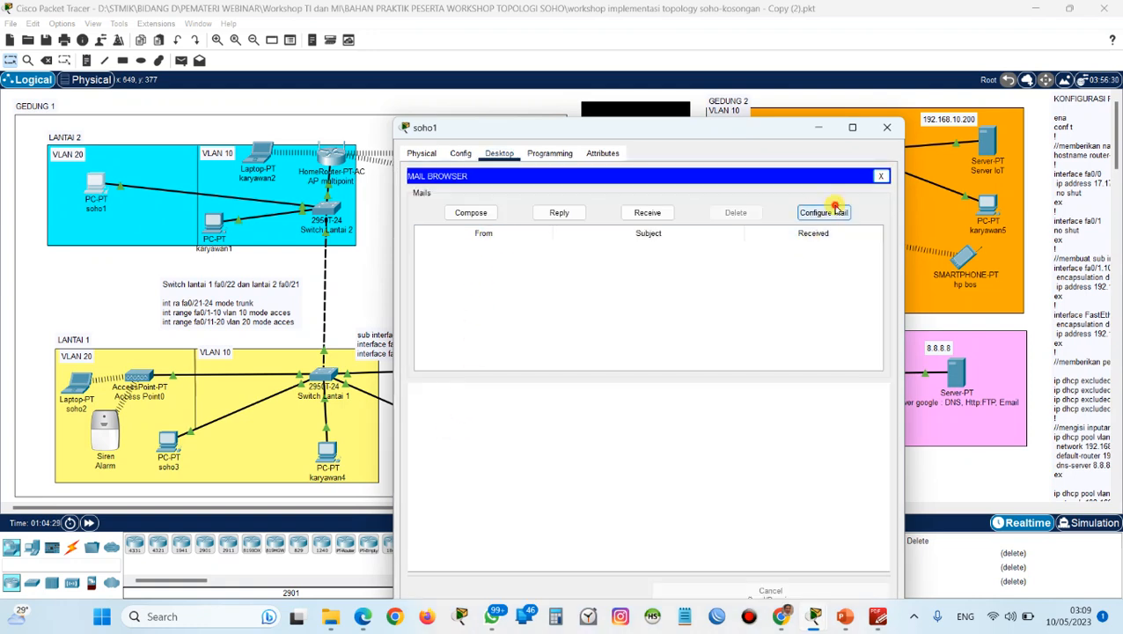
{"action": "left_click", "coordinate": [823, 212]}
{"action": "left_click_drag", "start_coordinate": [635, 132], "coordinate": [471, 106]}
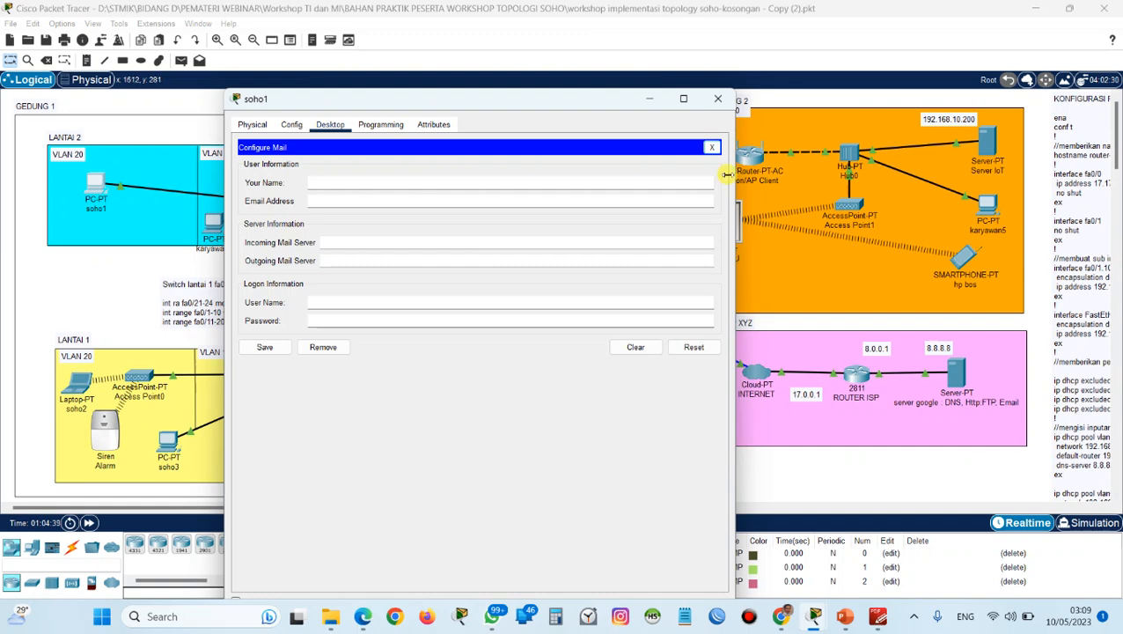
{"action": "left_click", "coordinate": [598, 183]}
{"action": "type", "text": "soho1"}
{"action": "key", "text": "Tab"}
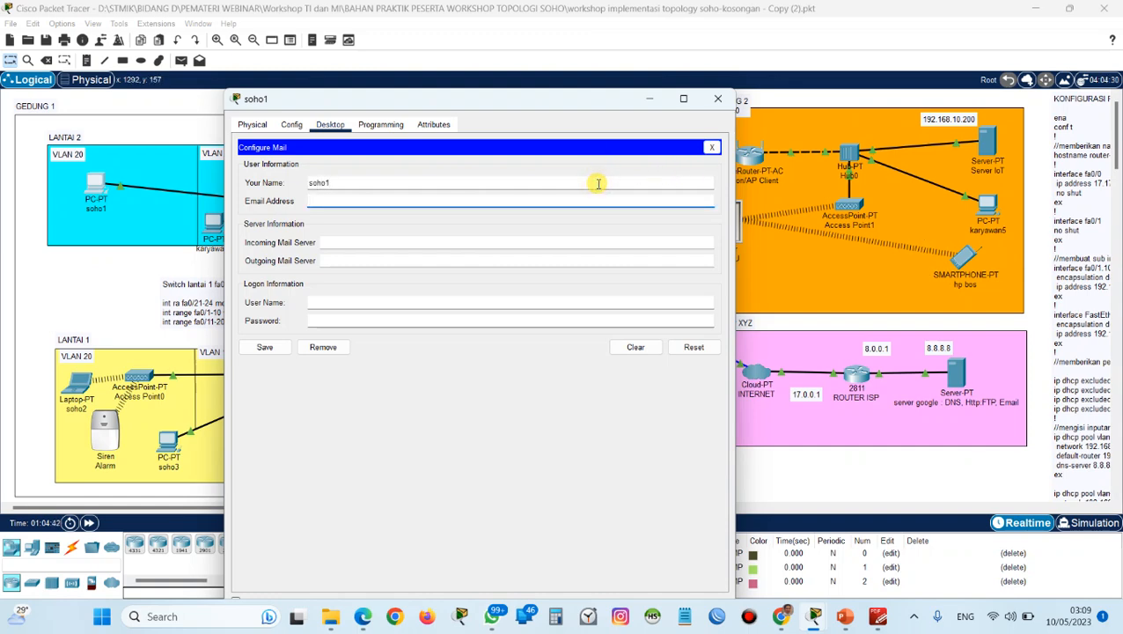
{"action": "type", "text": "soho1@soho.com"}
{"action": "key", "text": "Tab"}
Set both the incoming and outgoing mail servers of soho1 to 192.168.10.100.
{"action": "type", "text": "192"}
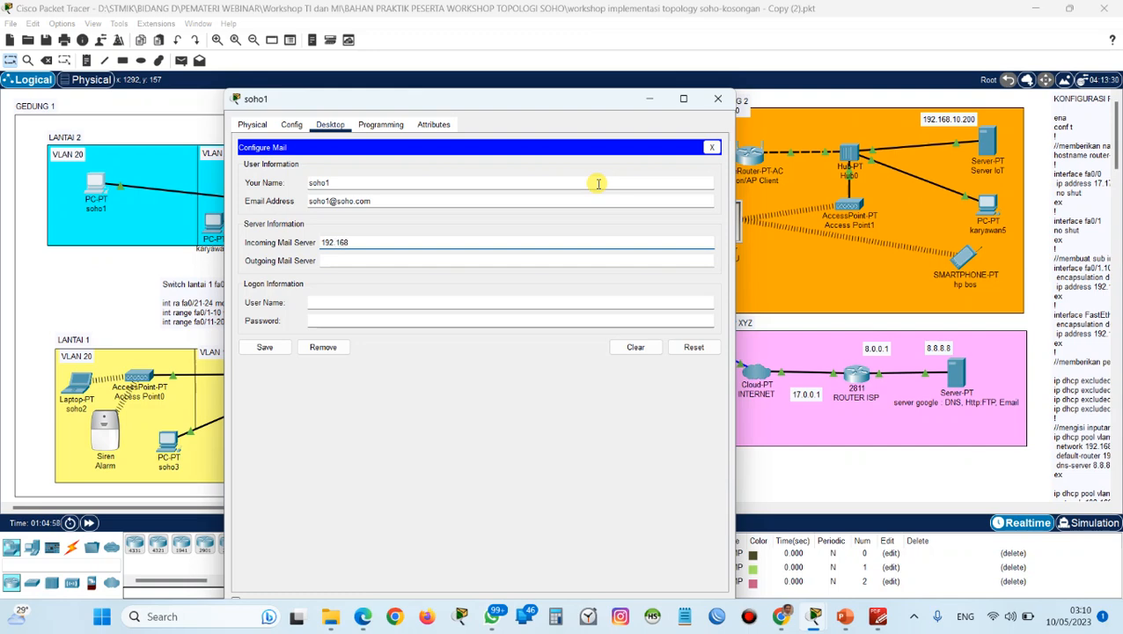
{"action": "type", "text": ".168.10.10"}
{"action": "key", "text": "Tab"}
{"action": "type", "text": "192"}
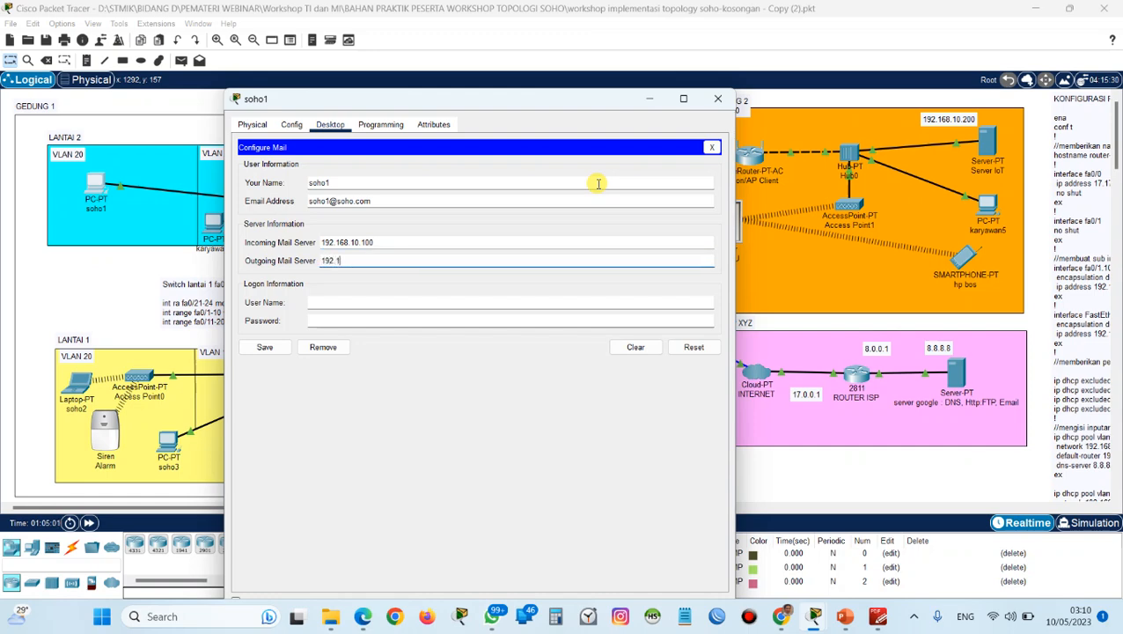
{"action": "type", "text": ".168.10.100"}
Enter the logon user name soho1 and the account password, and save soho1's mail configuration.
{"action": "key", "text": "Tab"}
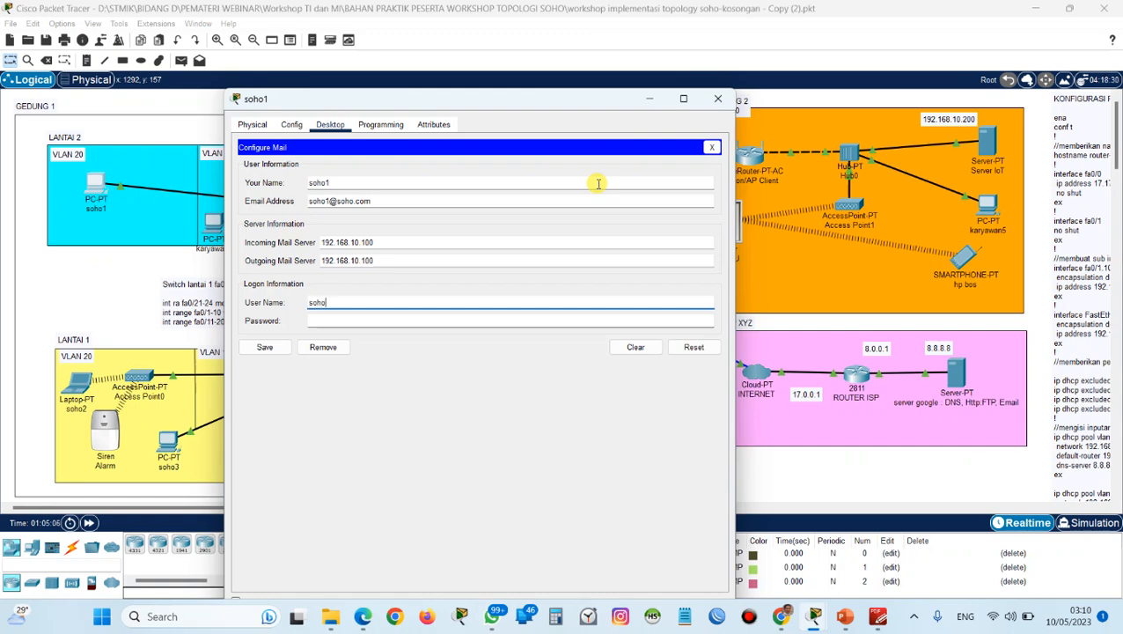
{"action": "key", "text": "Tab"}
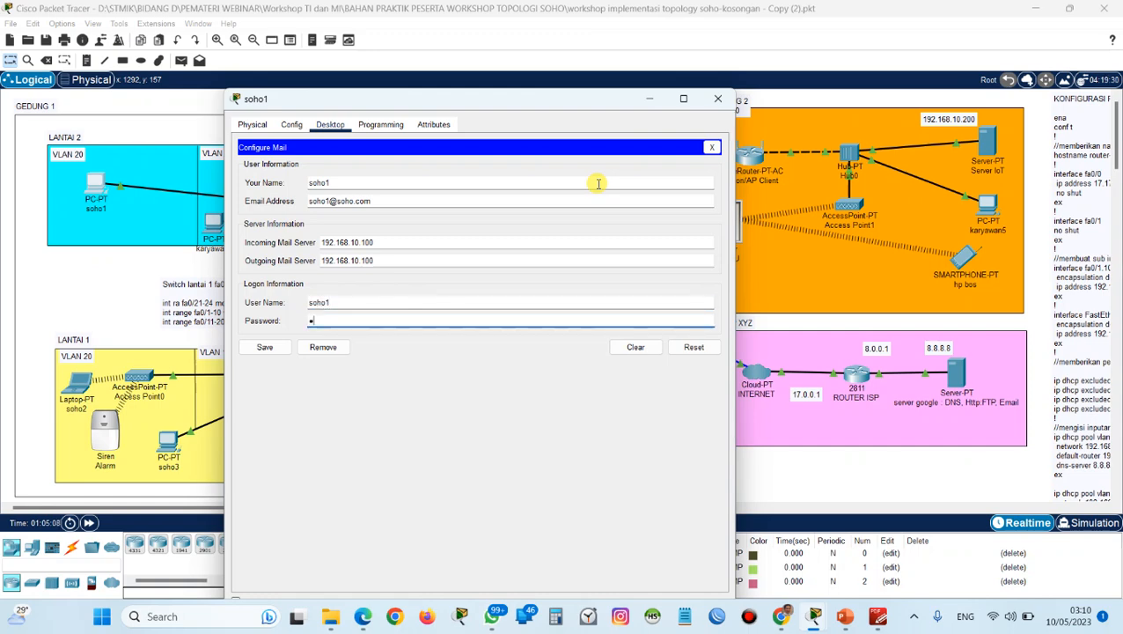
{"action": "type", "text": "•••••"}
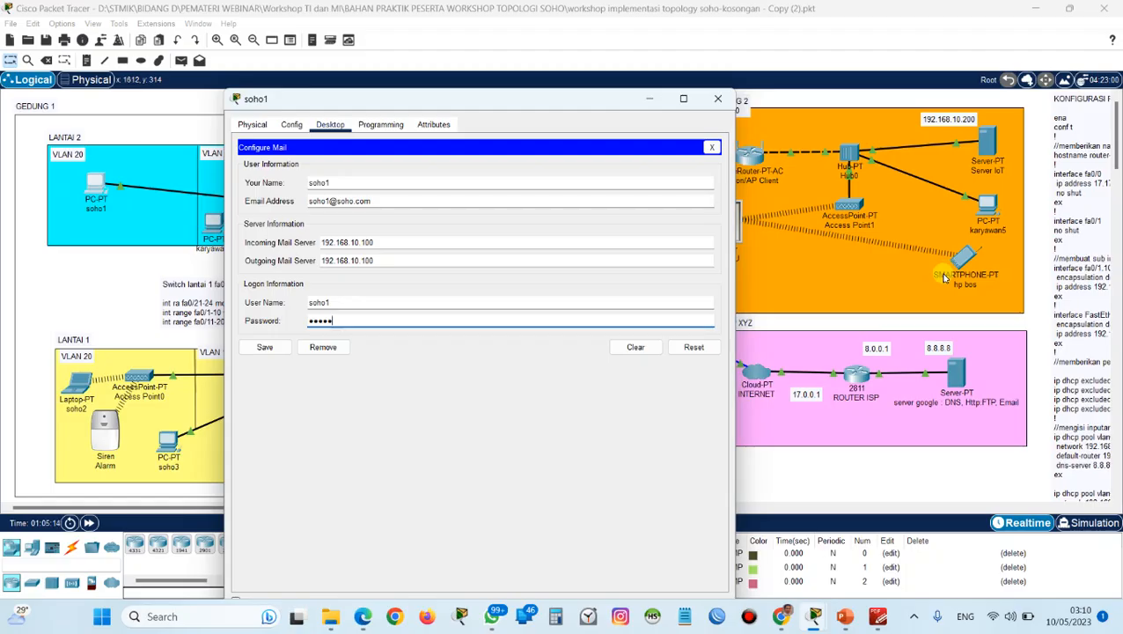
{"action": "left_click", "coordinate": [265, 347]}
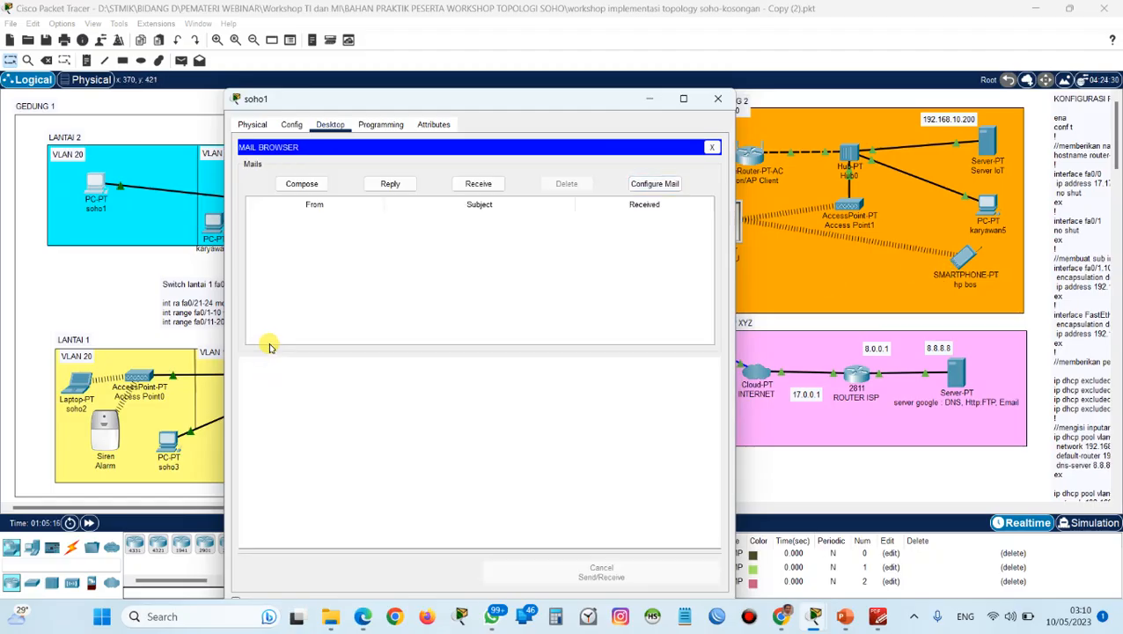
Send an email from soho1 to karyawan1's Gmail address with subject "test kirim email" and body "dari soho1", and close the soho1 window.
{"action": "left_click", "coordinate": [302, 184]}
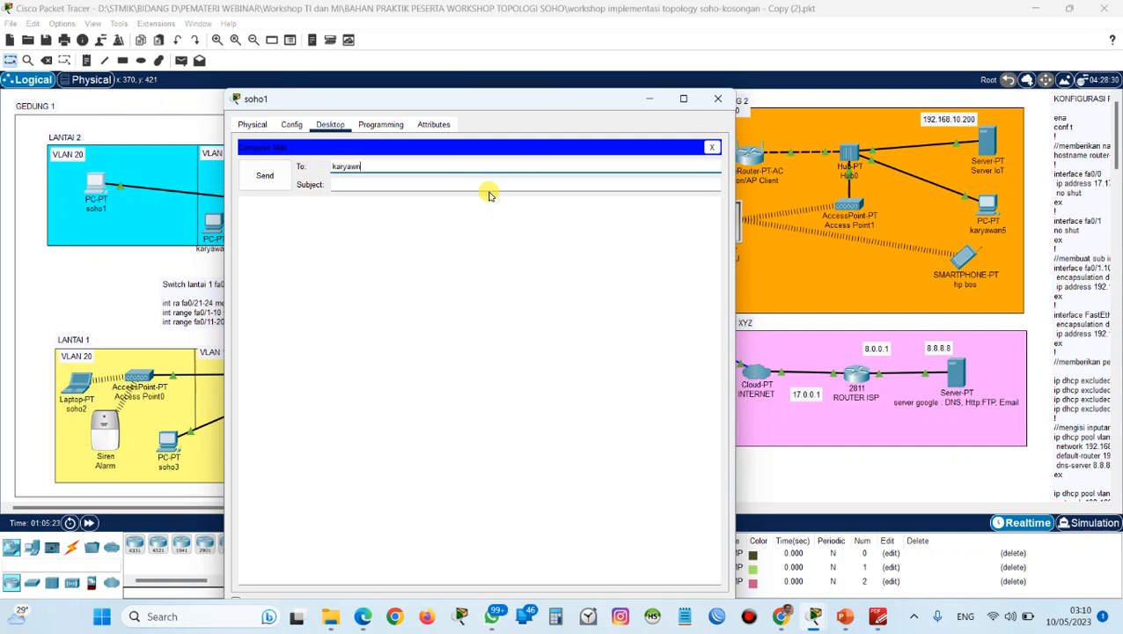
{"action": "type", "text": "karyawan1@gmail.com"}
{"action": "key", "text": "Tab"}
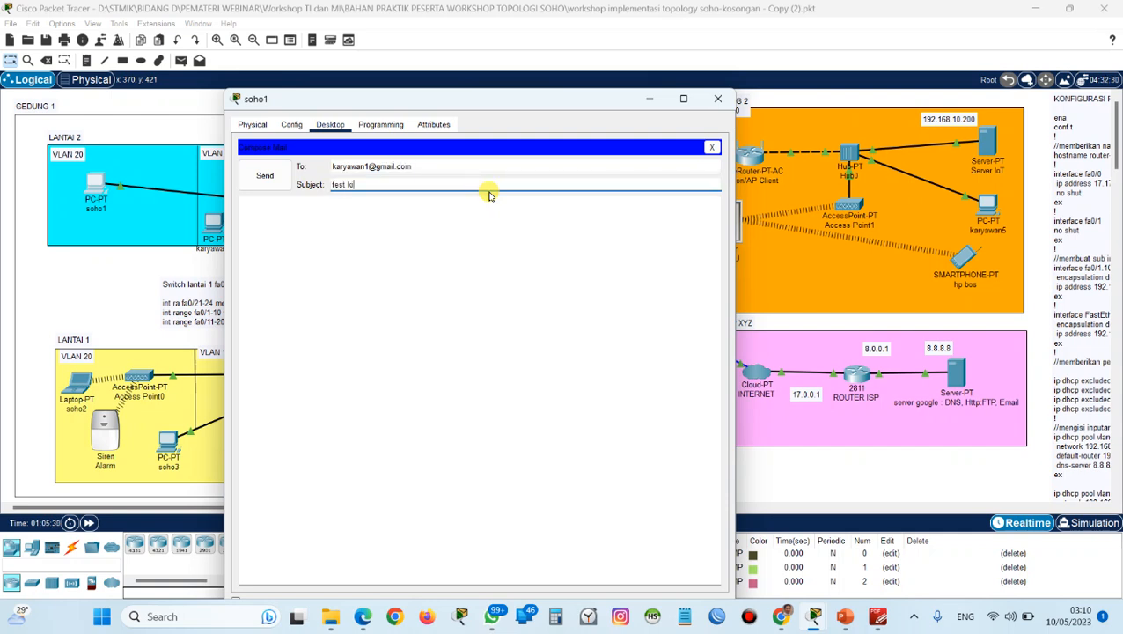
{"action": "type", "text": "test kirim email"}
{"action": "key", "text": "Tab"}
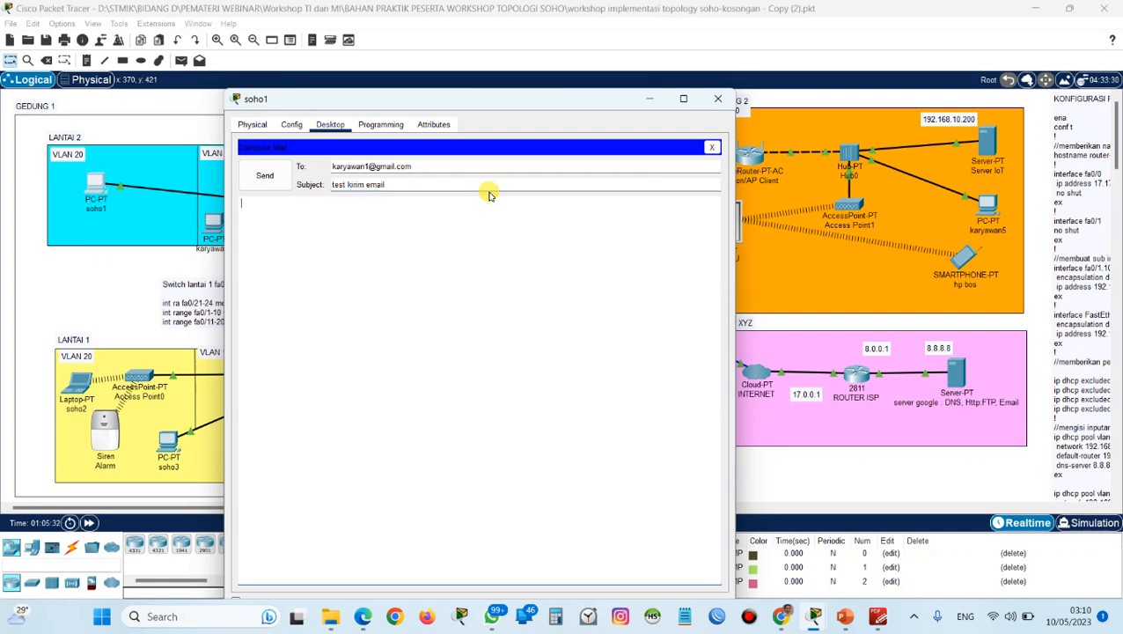
{"action": "type", "text": "dari soho1"}
{"action": "left_click_drag", "start_coordinate": [375, 104], "coordinate": [380, 62]}
{"action": "left_click", "coordinate": [271, 132]}
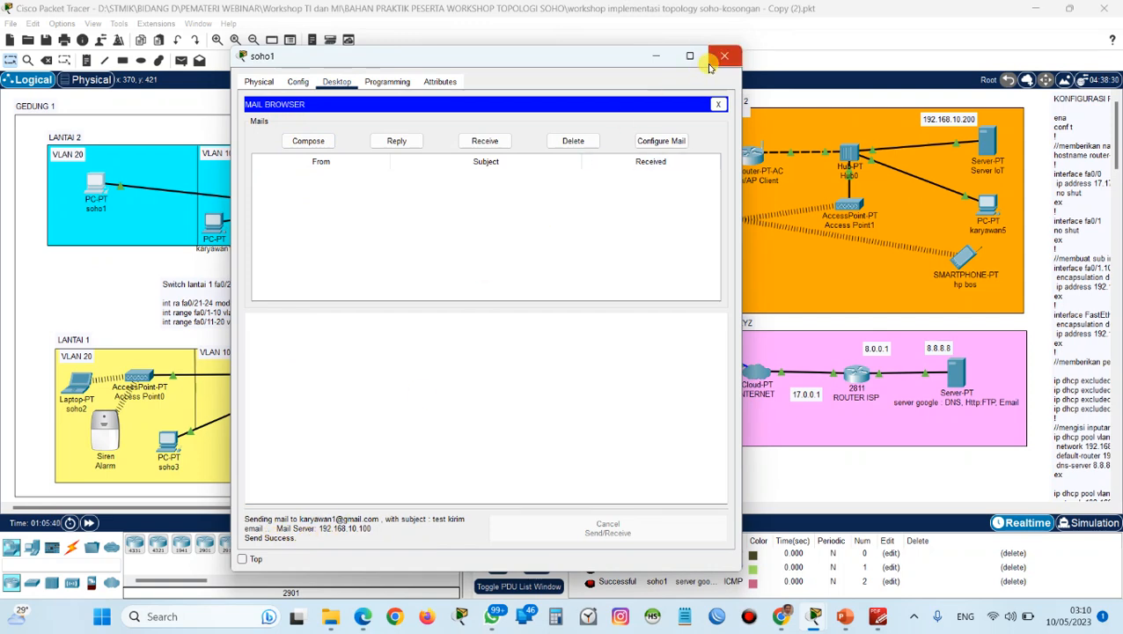
{"action": "left_click", "coordinate": [724, 57]}
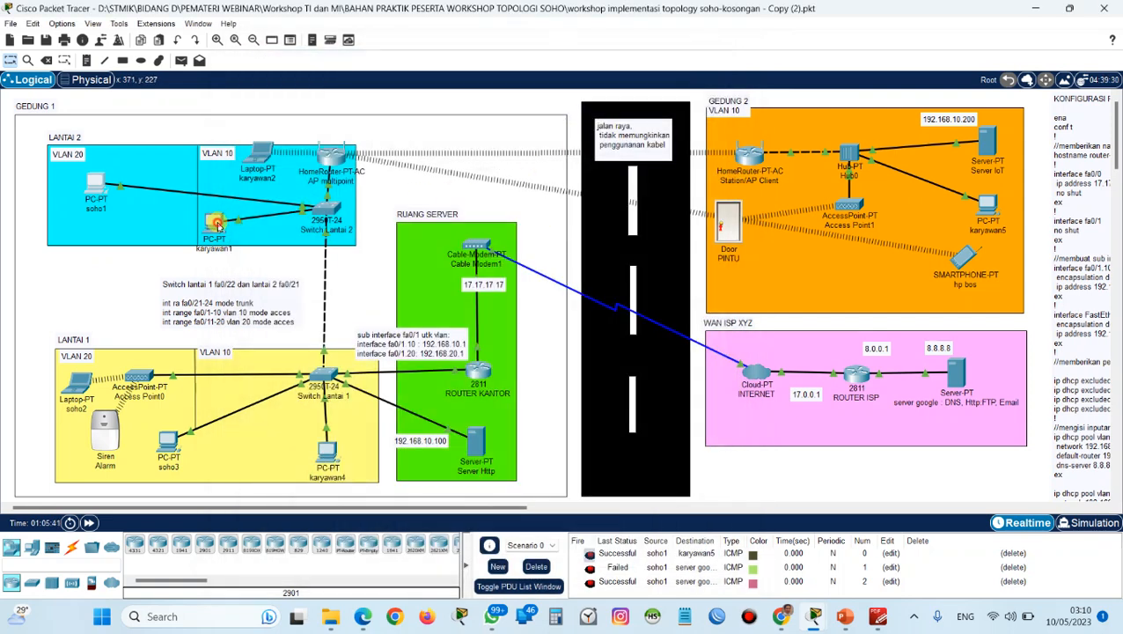
Open the mail configuration on karyawan1, consulting the PDF guide, and enter karyawan1 as the name along with its Gmail address.
{"action": "left_click", "coordinate": [218, 226]}
{"action": "left_click", "coordinate": [466, 368]}
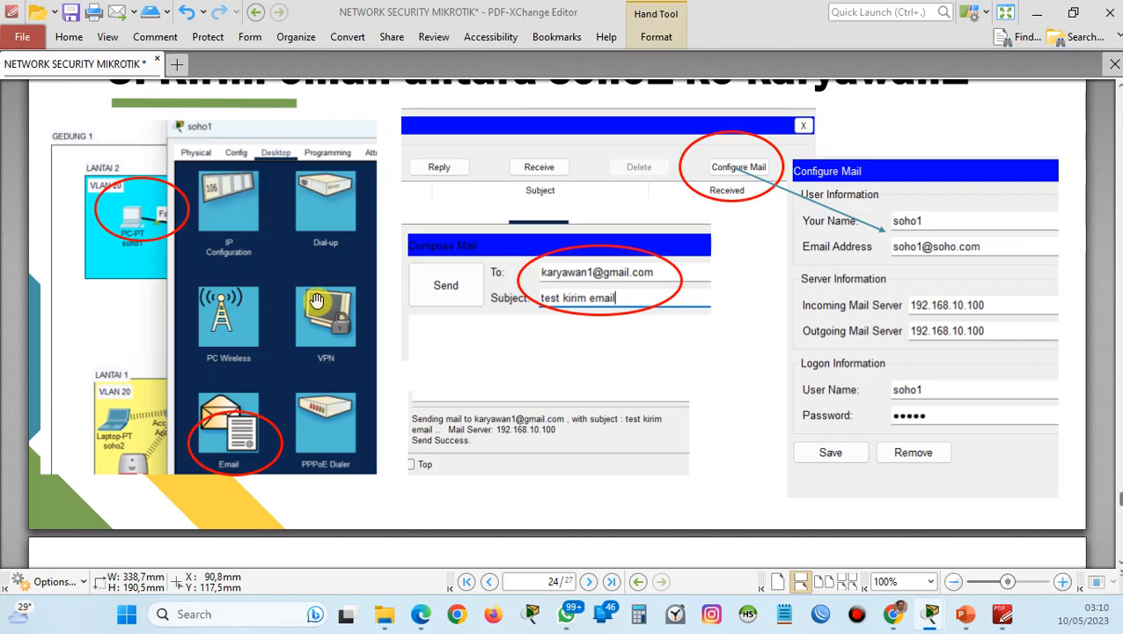
{"action": "scroll", "coordinate": [398, 324], "scroll_direction": "down", "scroll_amount": 5}
{"action": "scroll", "coordinate": [398, 324], "scroll_direction": "down", "scroll_amount": 5}
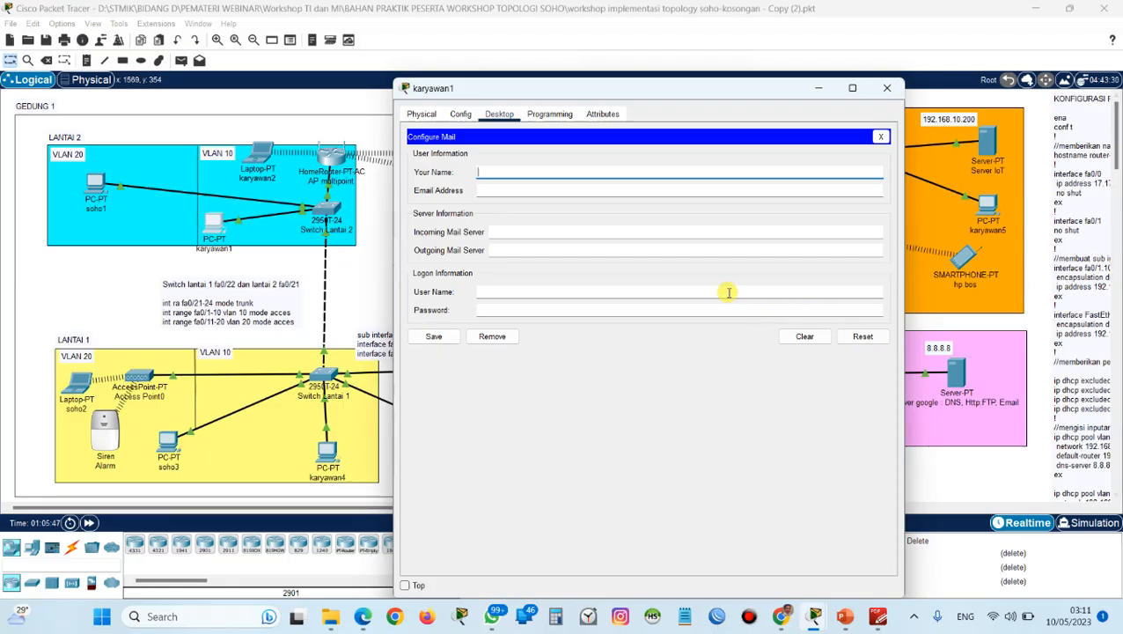
{"action": "left_click", "coordinate": [603, 177]}
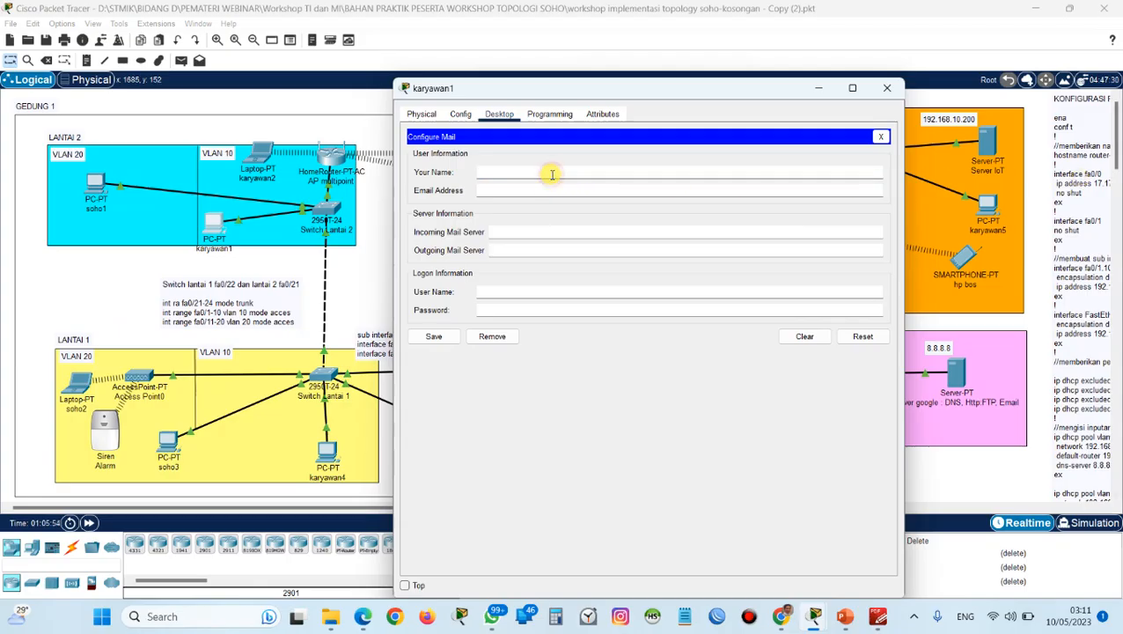
{"action": "left_click", "coordinate": [552, 173]}
{"action": "type", "text": "karyawan1"}
{"action": "key", "text": "Tab"}
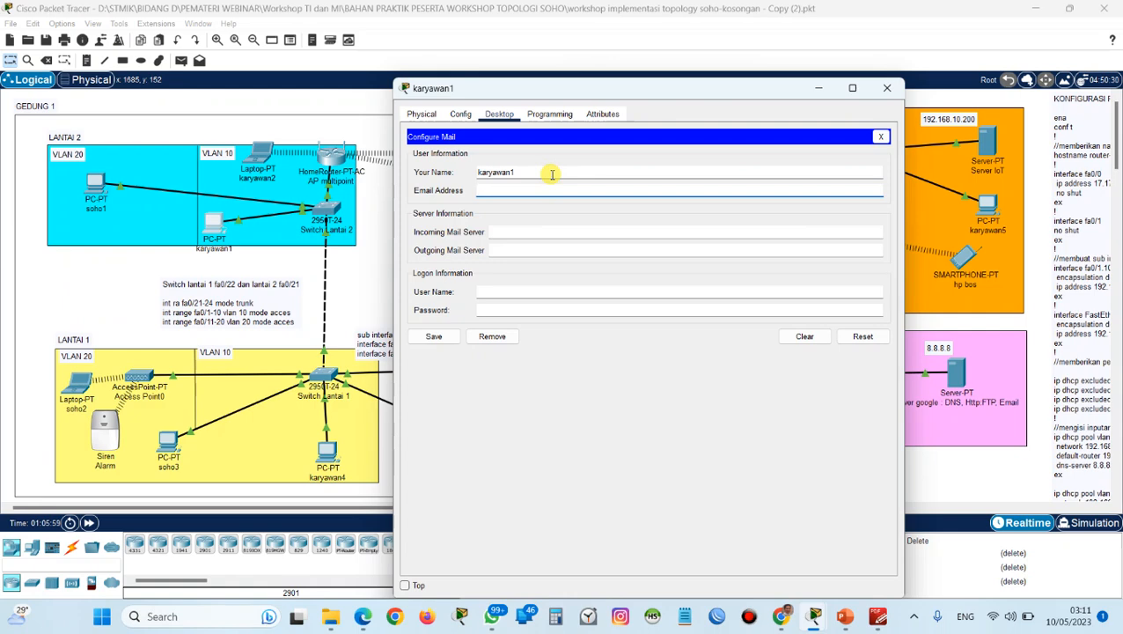
{"action": "type", "text": "karyawan1"}
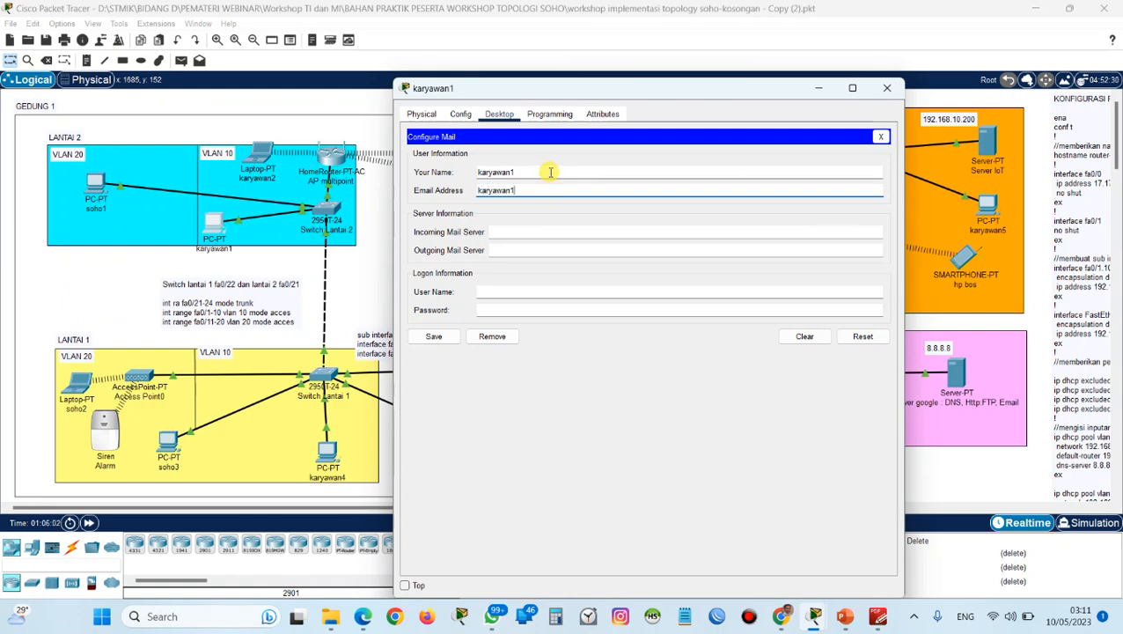
{"action": "type", "text": "@gma"}
Check the PDF guide's page on receiving email and set karyawan1's incoming and outgoing mail servers to 8.8.8.8.
{"action": "scroll", "coordinate": [636, 299], "scroll_direction": "up", "scroll_amount": 6}
{"action": "scroll", "coordinate": [635, 299], "scroll_direction": "down", "scroll_amount": 5}
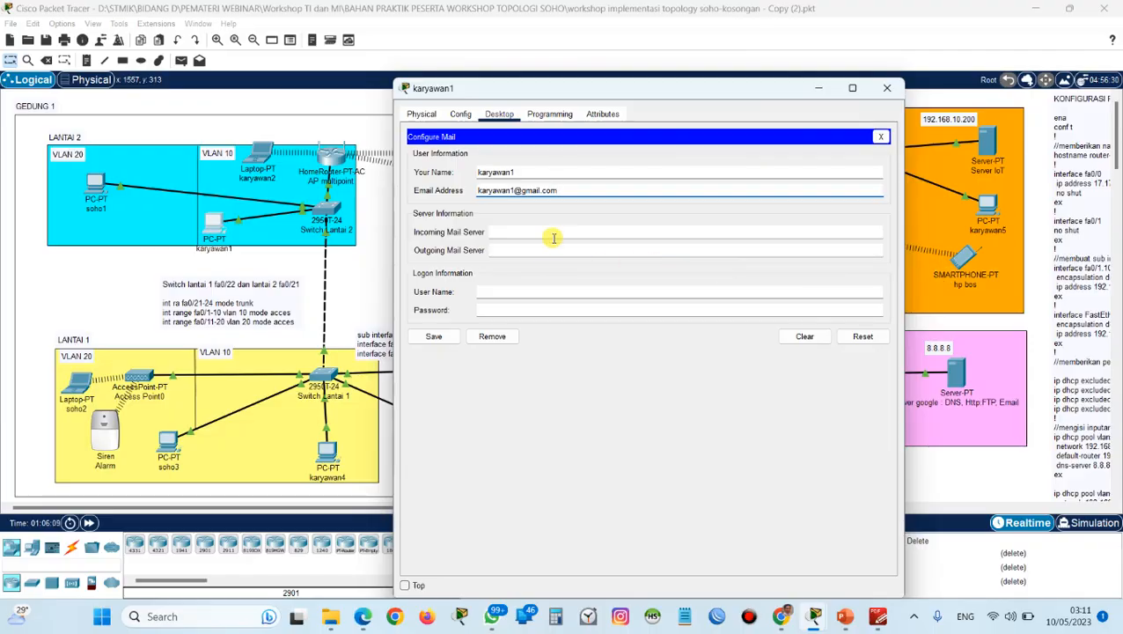
{"action": "left_click", "coordinate": [554, 233]}
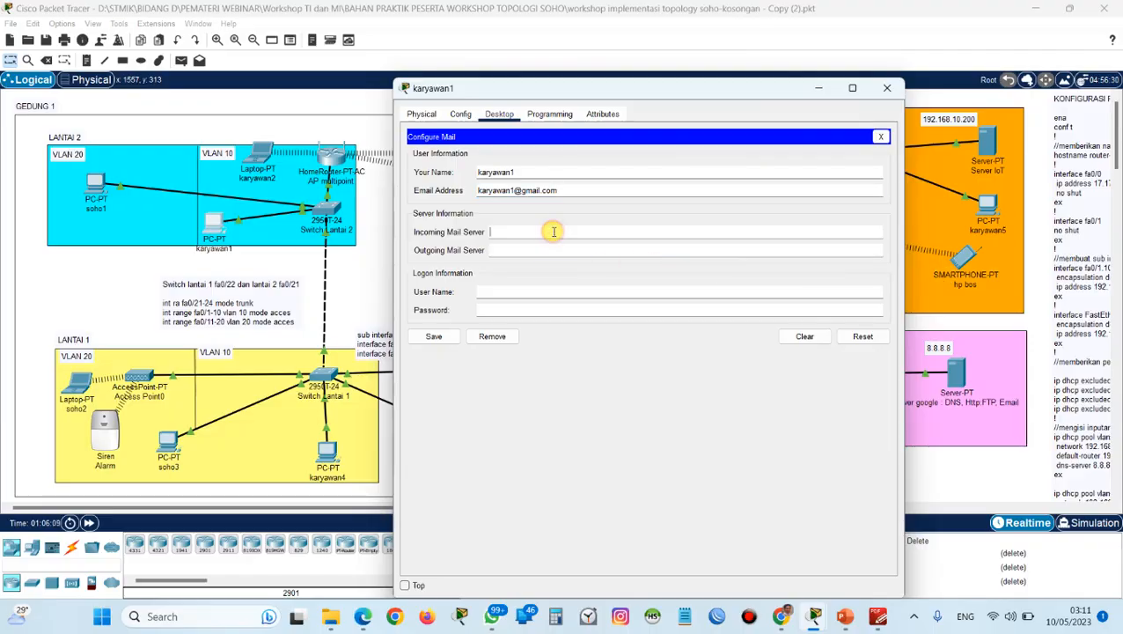
{"action": "type", "text": "8.8.8.8"}
{"action": "key", "text": "Tab"}
{"action": "type", "text": "8.8.8.8"}
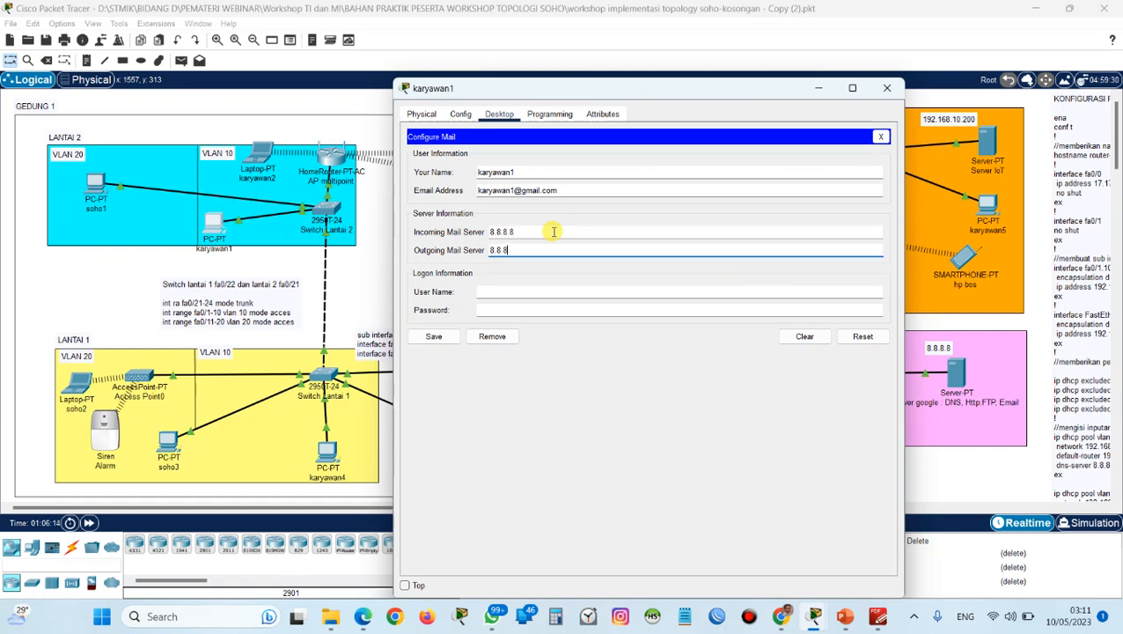
Enter the logon user name karyawan1 and the account password, and save karyawan1's mail configuration.
{"action": "key", "text": "Tab"}
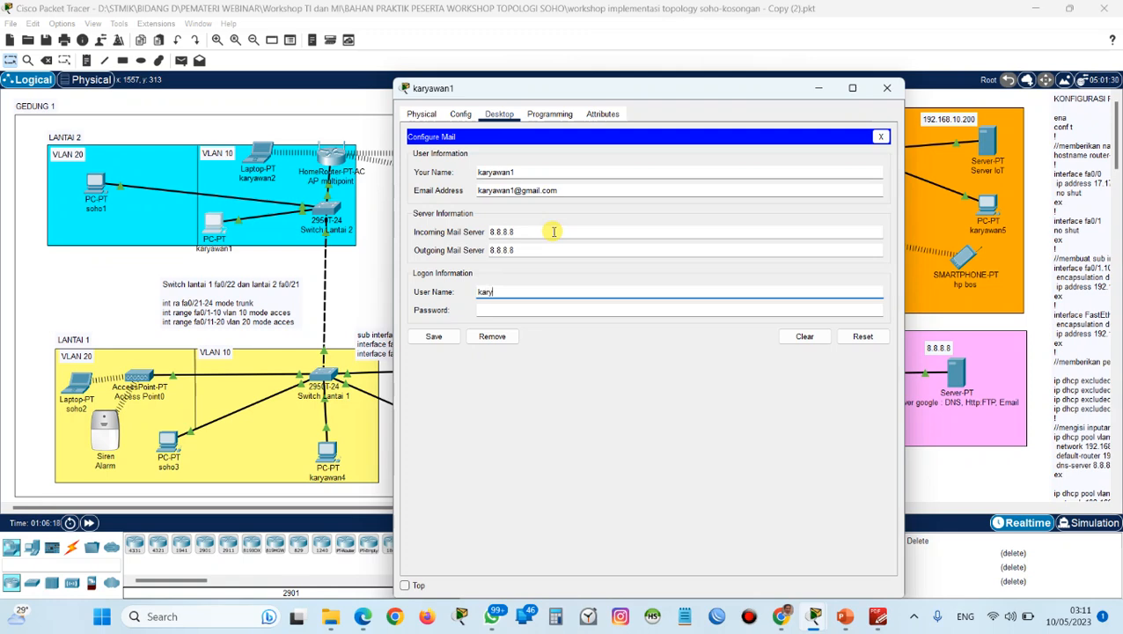
{"action": "type", "text": "karyawan1"}
{"action": "key", "text": "Tab"}
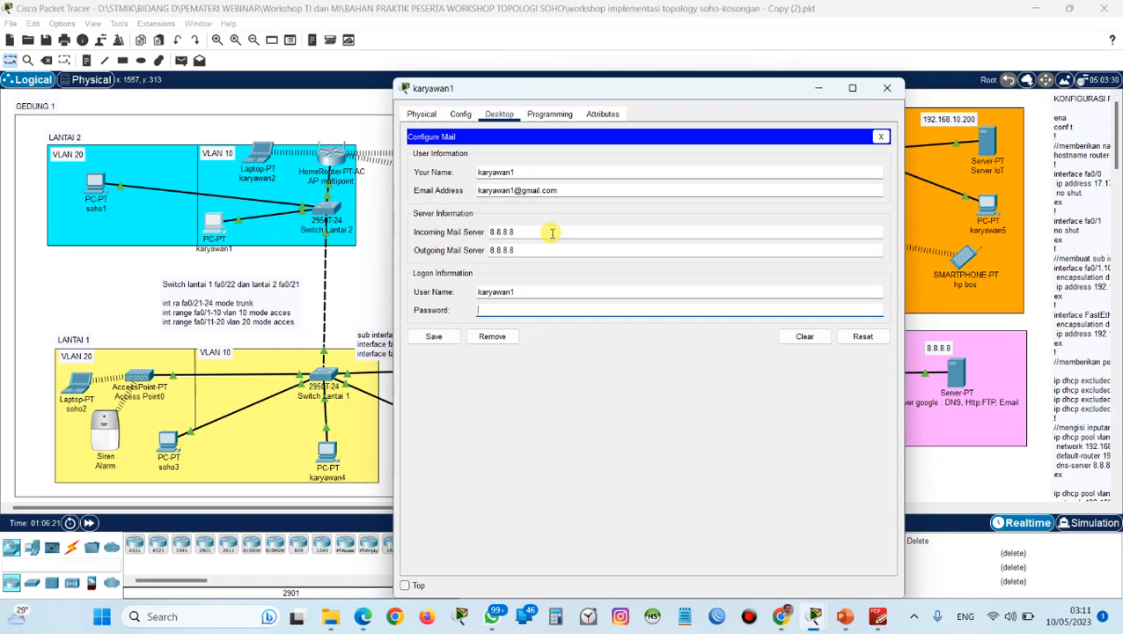
{"action": "type", "text": "••••"}
{"action": "left_click", "coordinate": [435, 334]}
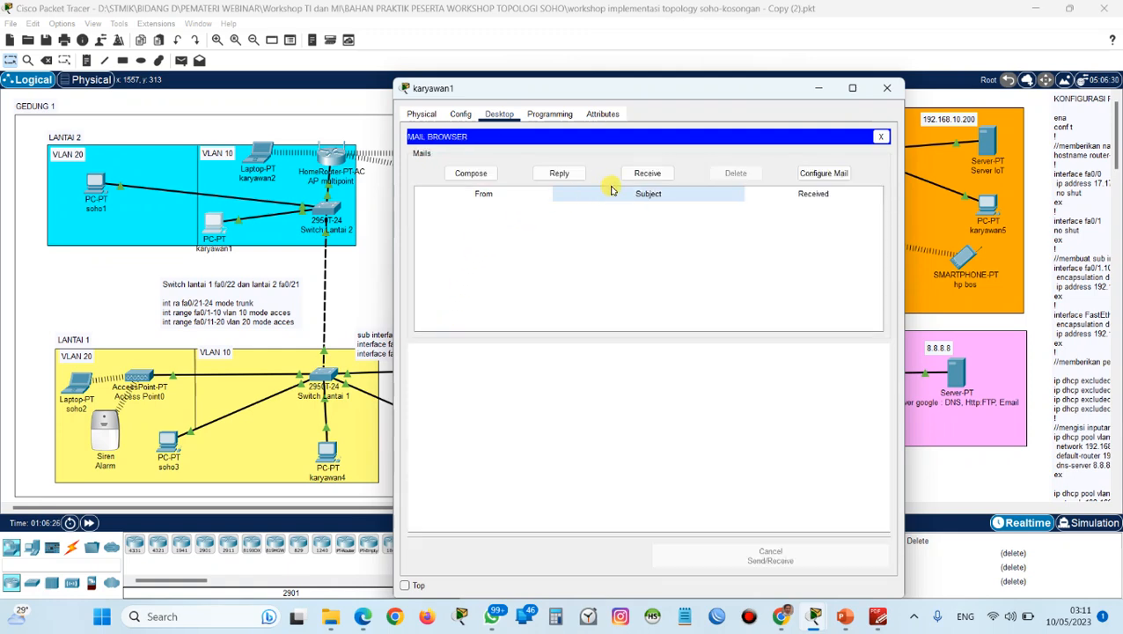
Receive the mail on karyawan1 and open the message "test kirim email" from soho1.
{"action": "left_click", "coordinate": [639, 177]}
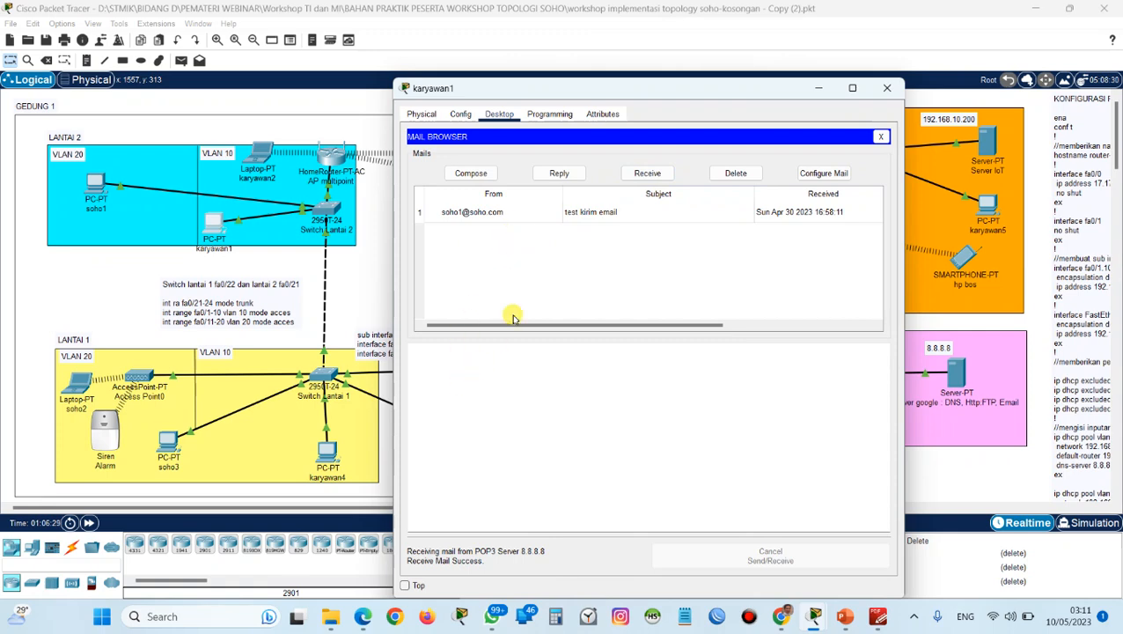
{"action": "left_click", "coordinate": [571, 215]}
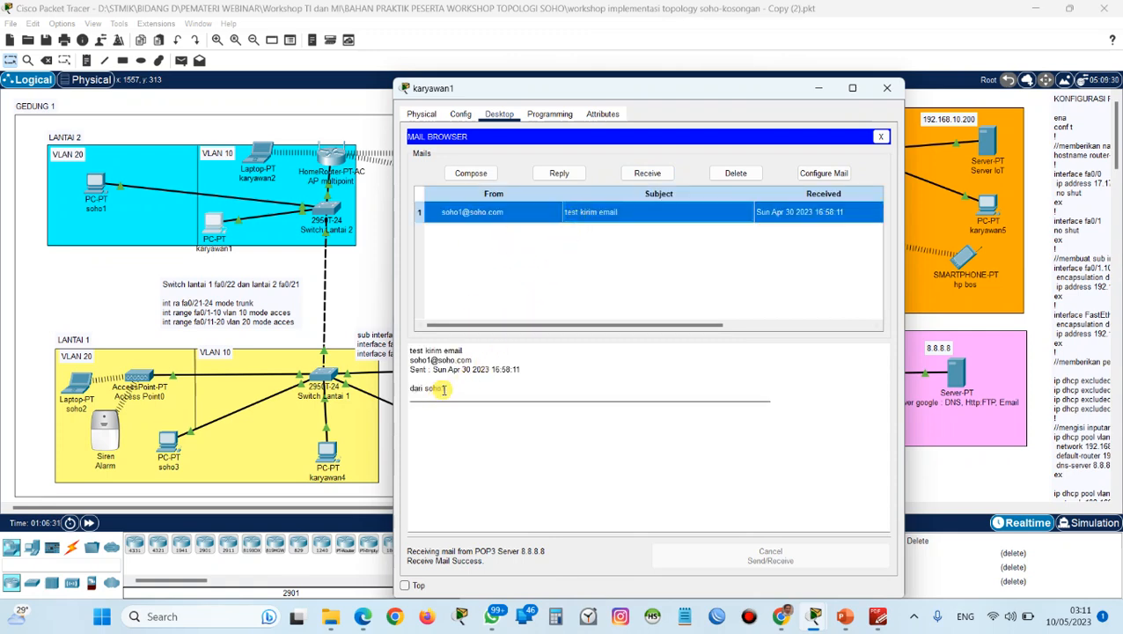
Send a new email from karyawan1 to soho1's address with subject "sudah saya baca pesan" and body "baca pesan dari karyawan1".
{"action": "left_click", "coordinate": [475, 176]}
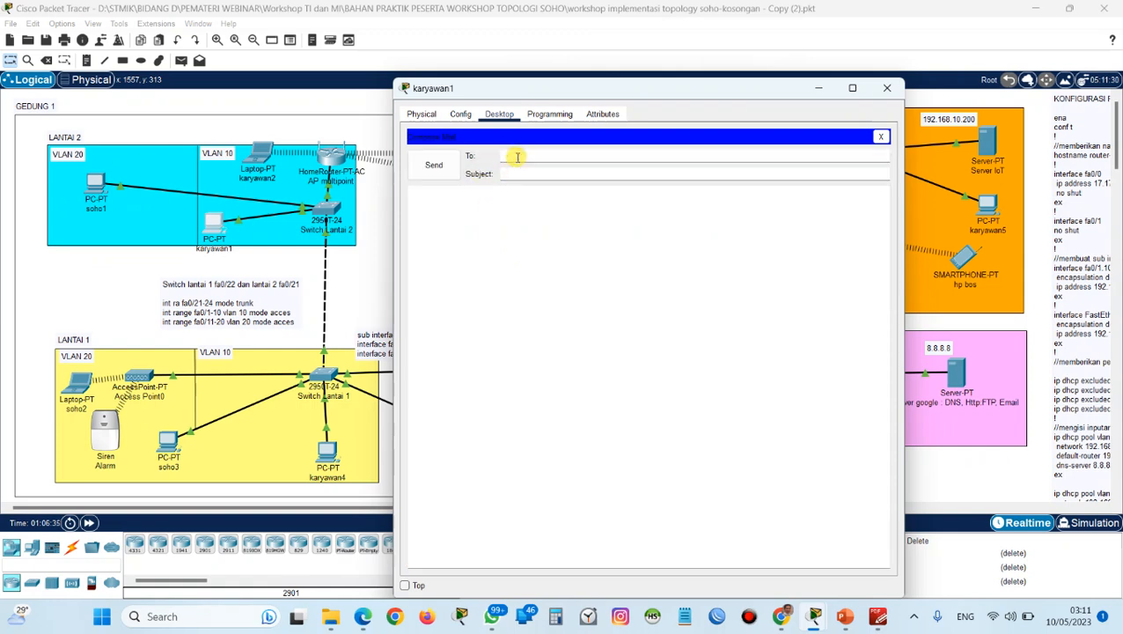
{"action": "type", "text": "soho"}
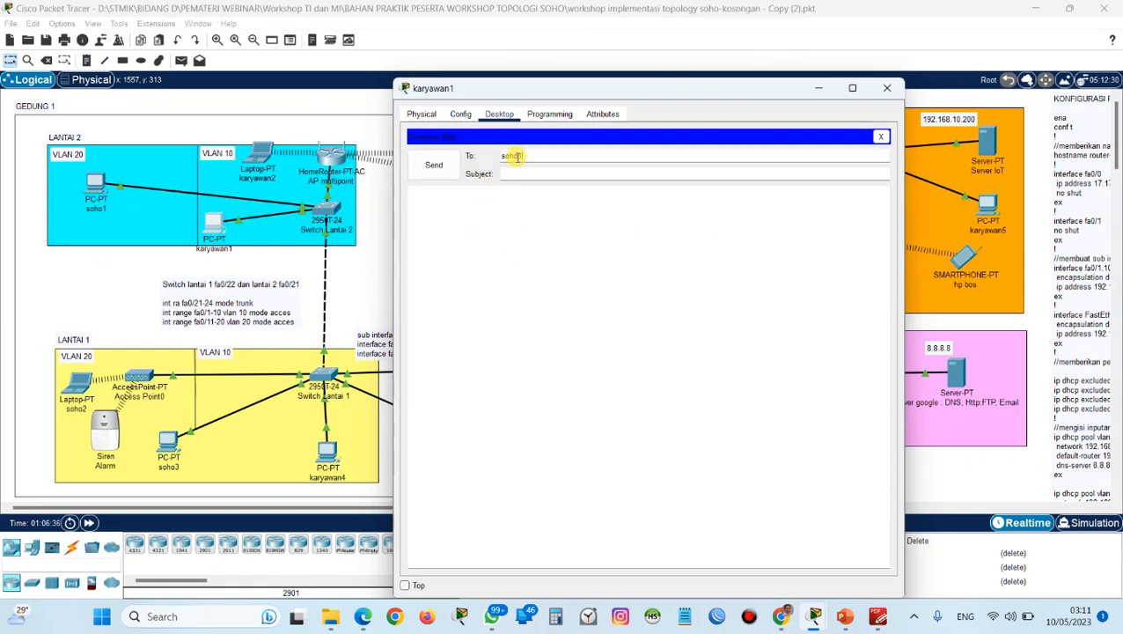
{"action": "type", "text": "1@soho.com"}
{"action": "key", "text": "Tab"}
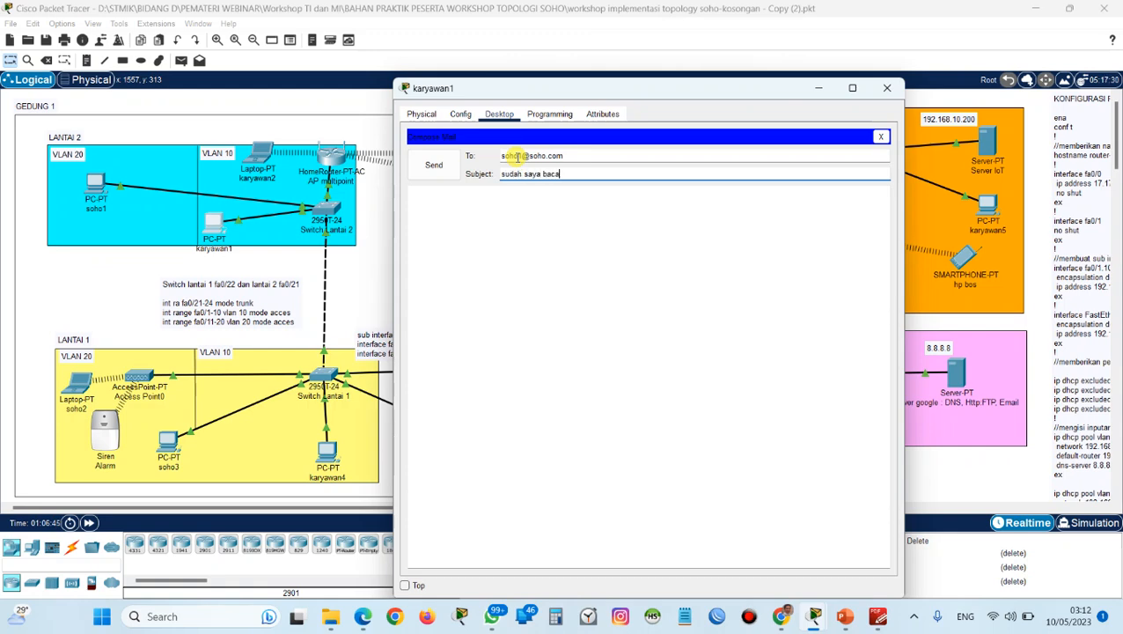
{"action": "key", "text": "Tab"}
{"action": "type", "text": "baca pesan"}
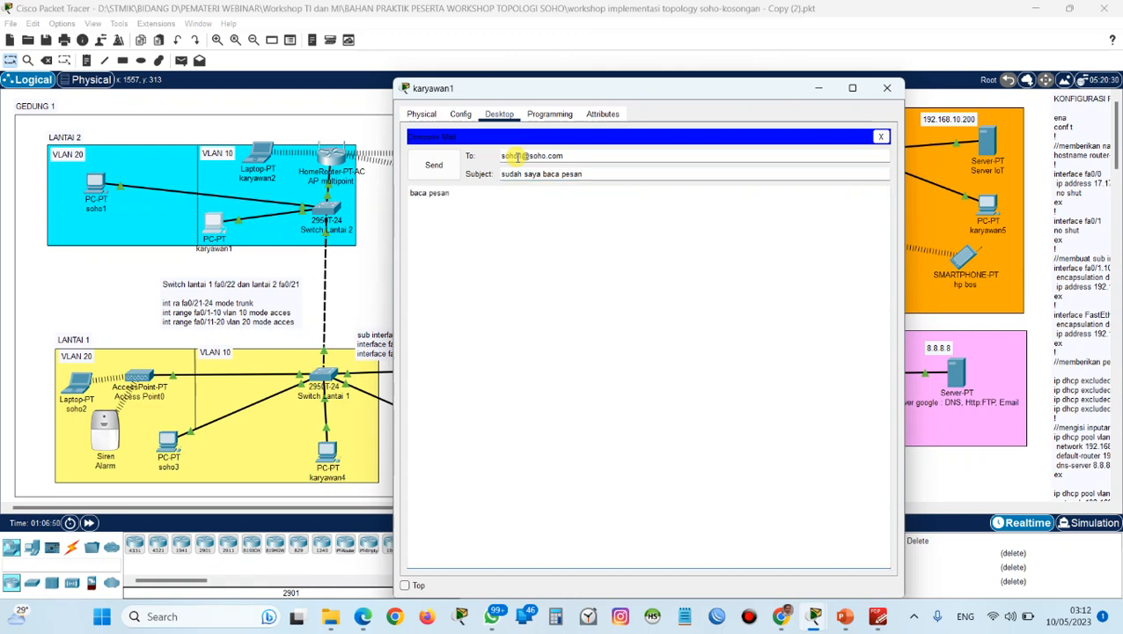
{"action": "type", "text": " dari karyawan1"}
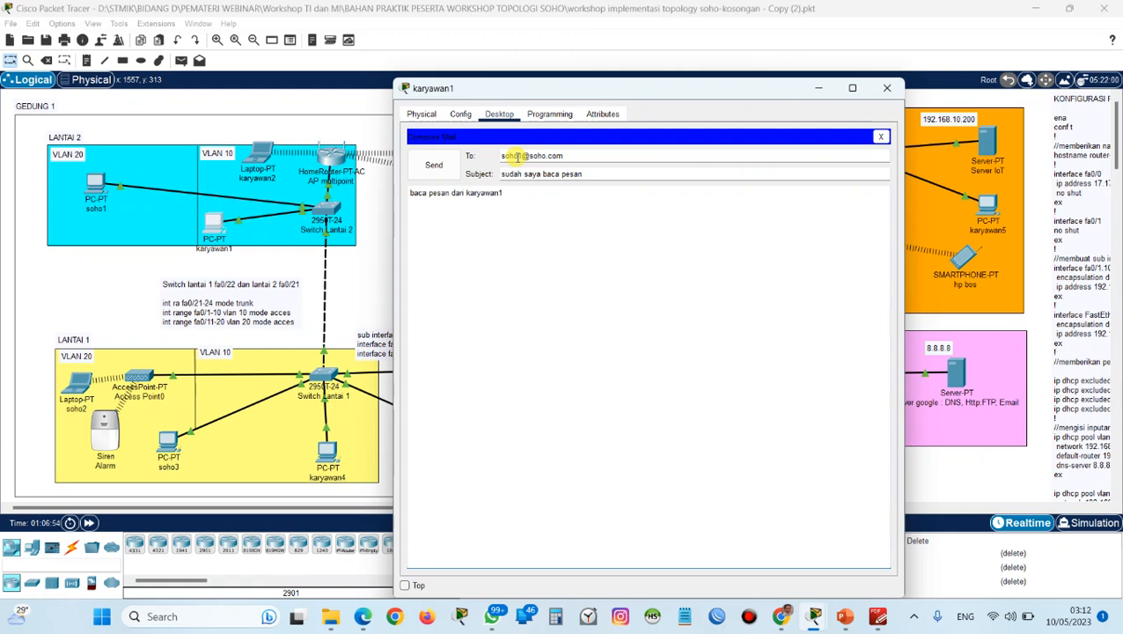
{"action": "left_click", "coordinate": [434, 166]}
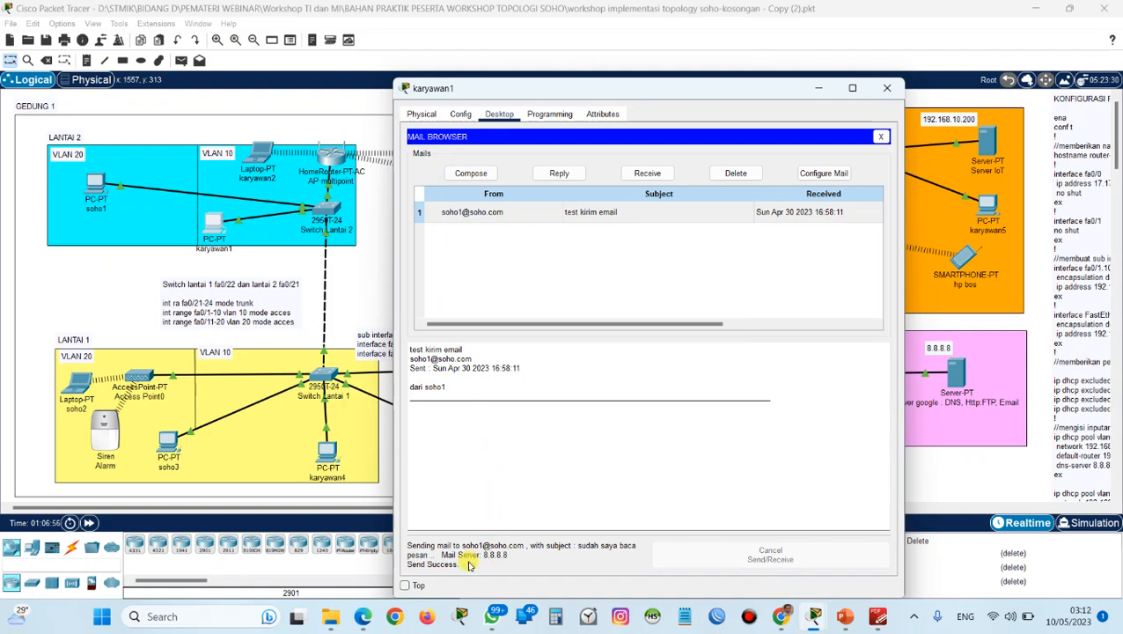
Receive the mail on soho1 and open the message "sudah saya baca pesan" from karyawan1.
{"action": "left_click", "coordinate": [87, 187]}
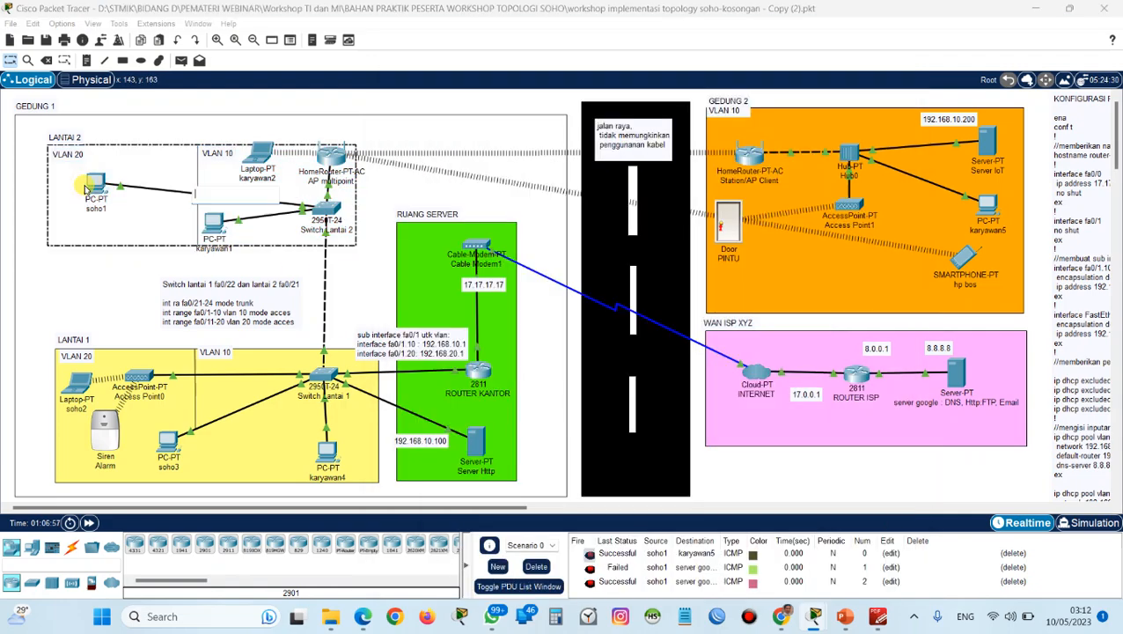
{"action": "left_click", "coordinate": [95, 188]}
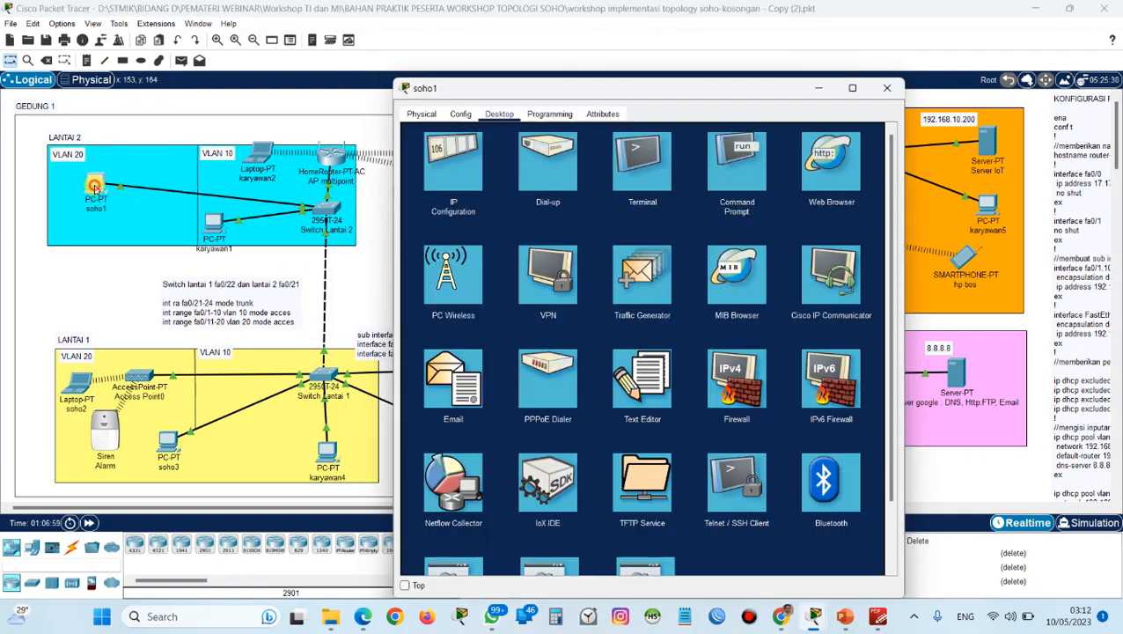
{"action": "left_click", "coordinate": [426, 388]}
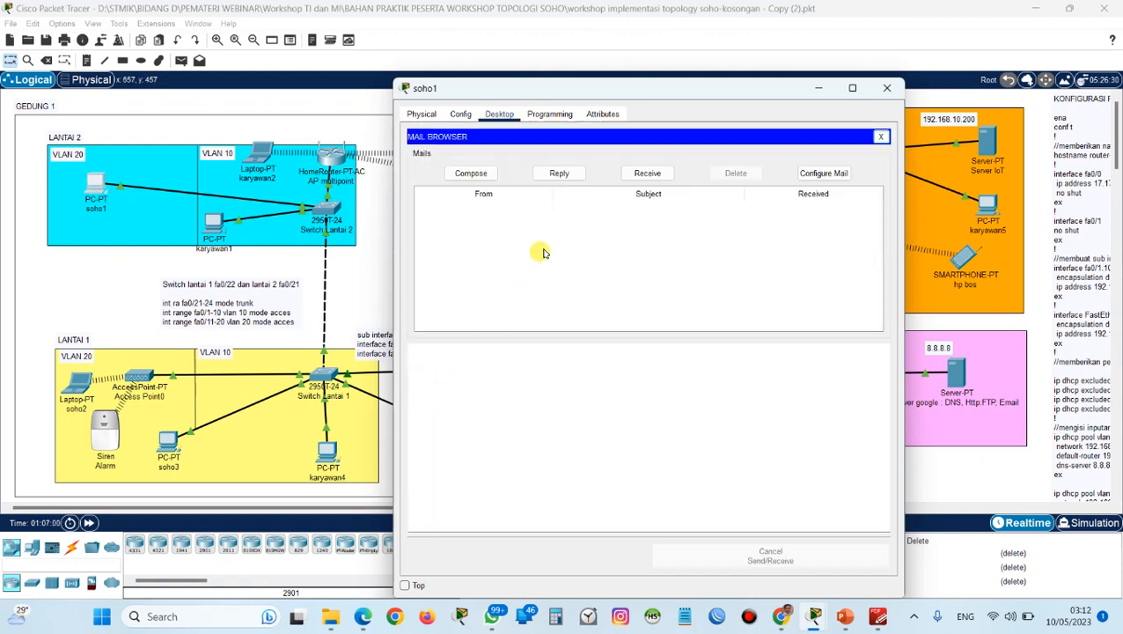
{"action": "left_click", "coordinate": [643, 174]}
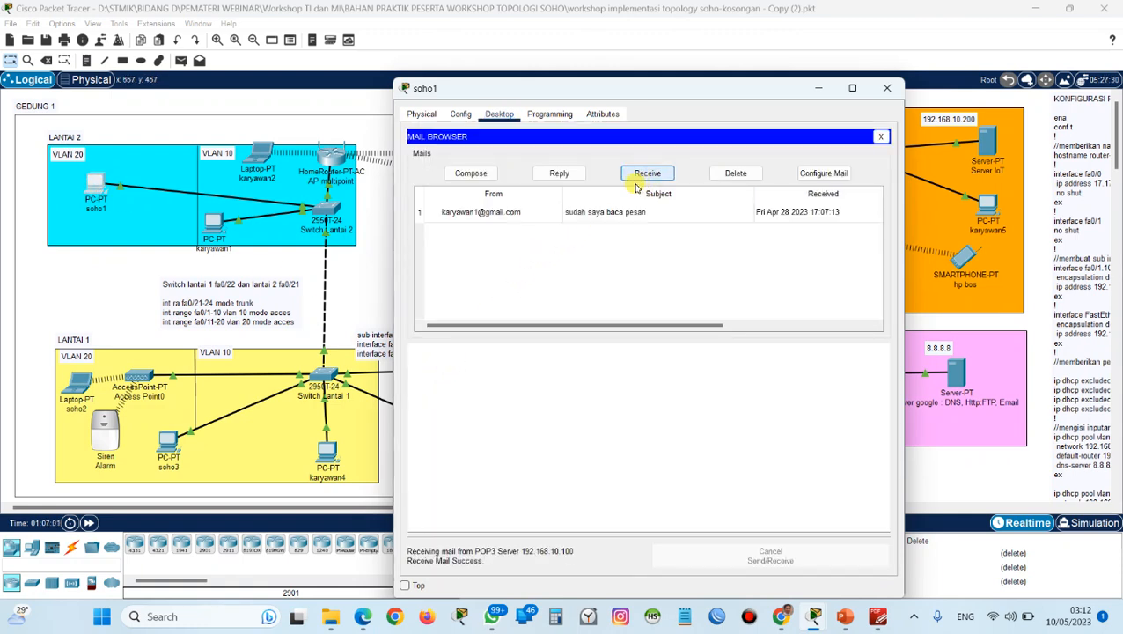
{"action": "left_click", "coordinate": [491, 213]}
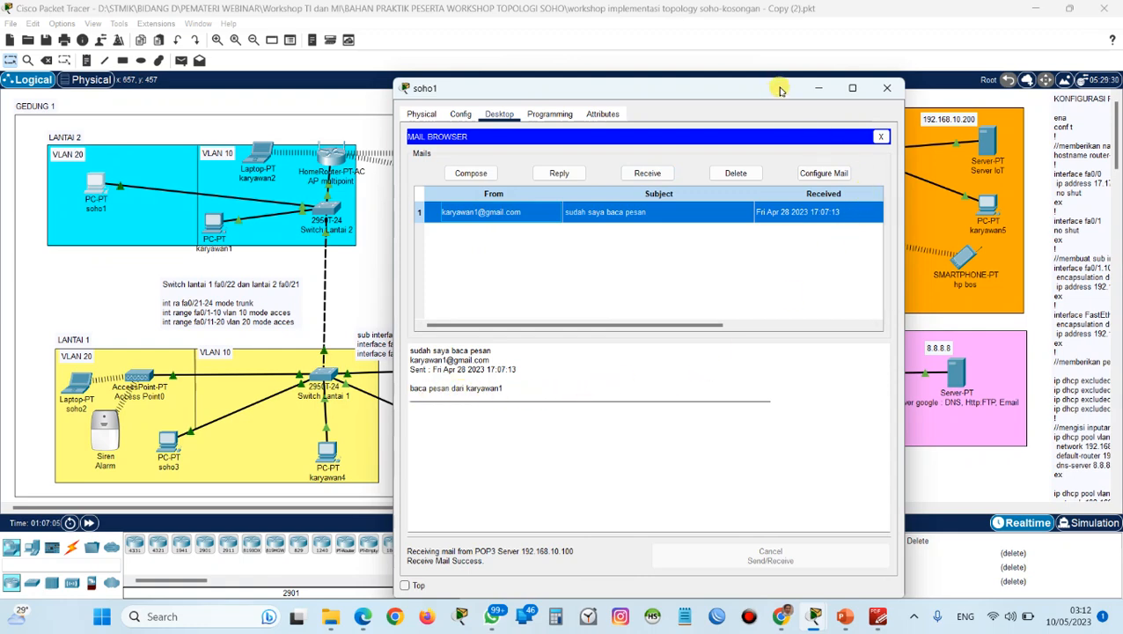
{"action": "left_click", "coordinate": [813, 88]}
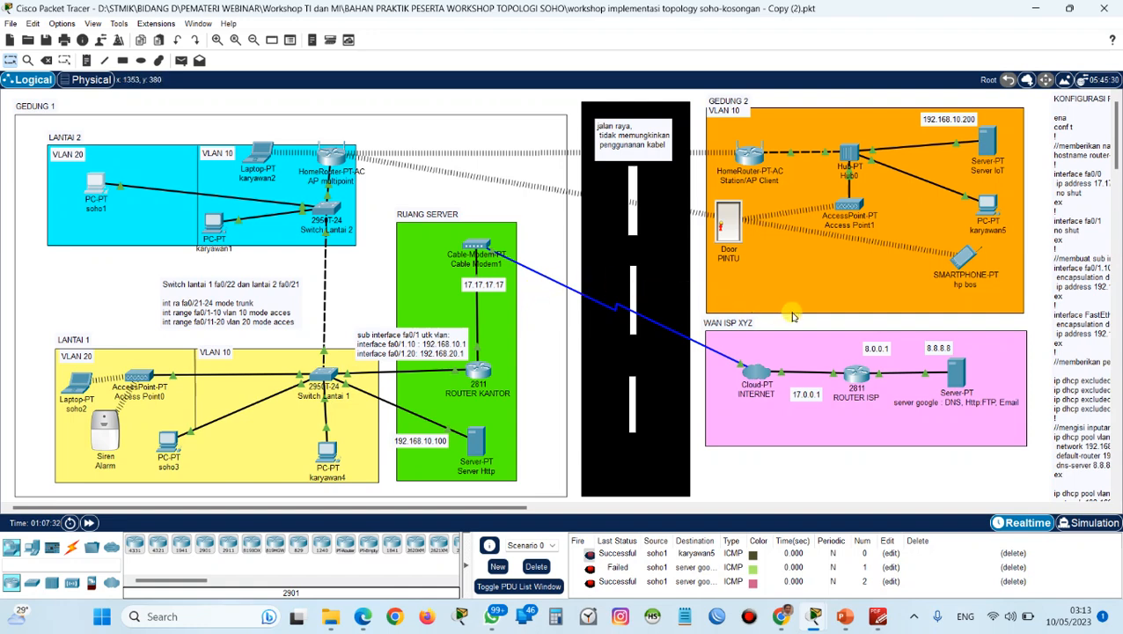
{"action": "scroll", "coordinate": [792, 317], "scroll_direction": "down", "scroll_amount": 3}
{"action": "scroll", "coordinate": [792, 317], "scroll_direction": "up", "scroll_amount": 3}
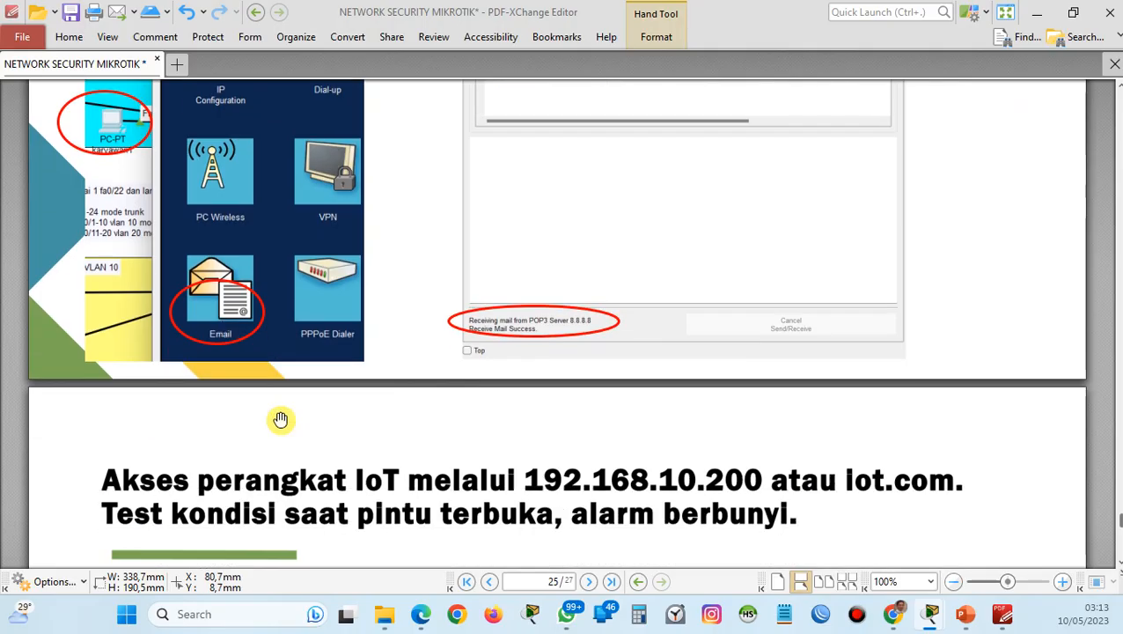
{"action": "scroll", "coordinate": [280, 419], "scroll_direction": "down", "scroll_amount": 10}
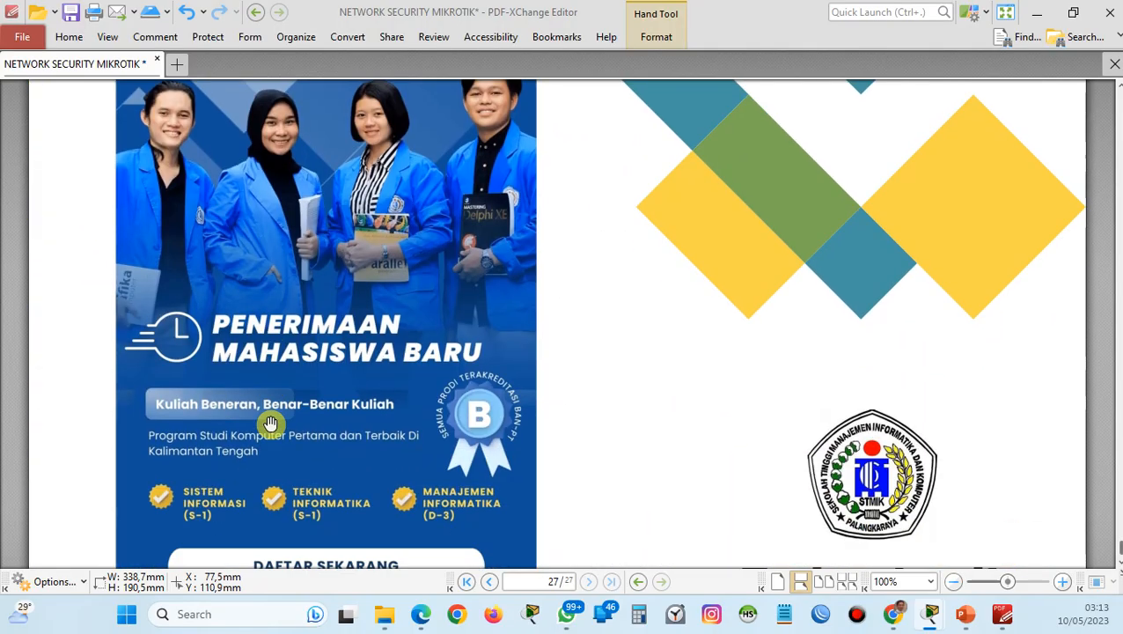
{"action": "scroll", "coordinate": [271, 424], "scroll_direction": "up", "scroll_amount": 4}
{"action": "scroll", "coordinate": [270, 423], "scroll_direction": "down", "scroll_amount": 5}
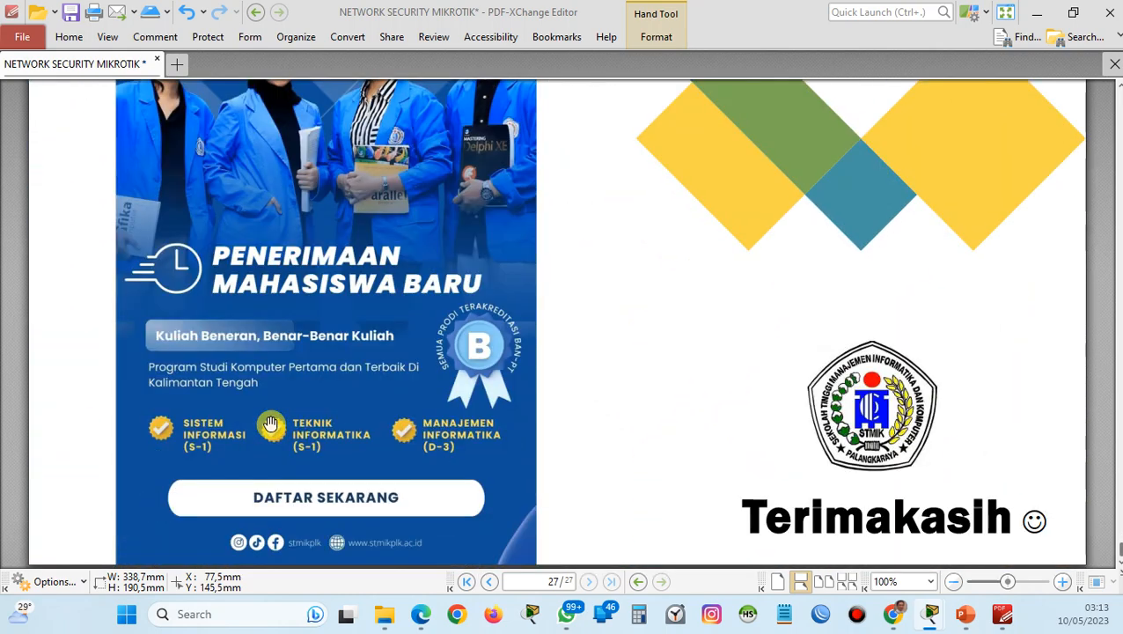
{"action": "scroll", "coordinate": [271, 424], "scroll_direction": "up", "scroll_amount": 3}
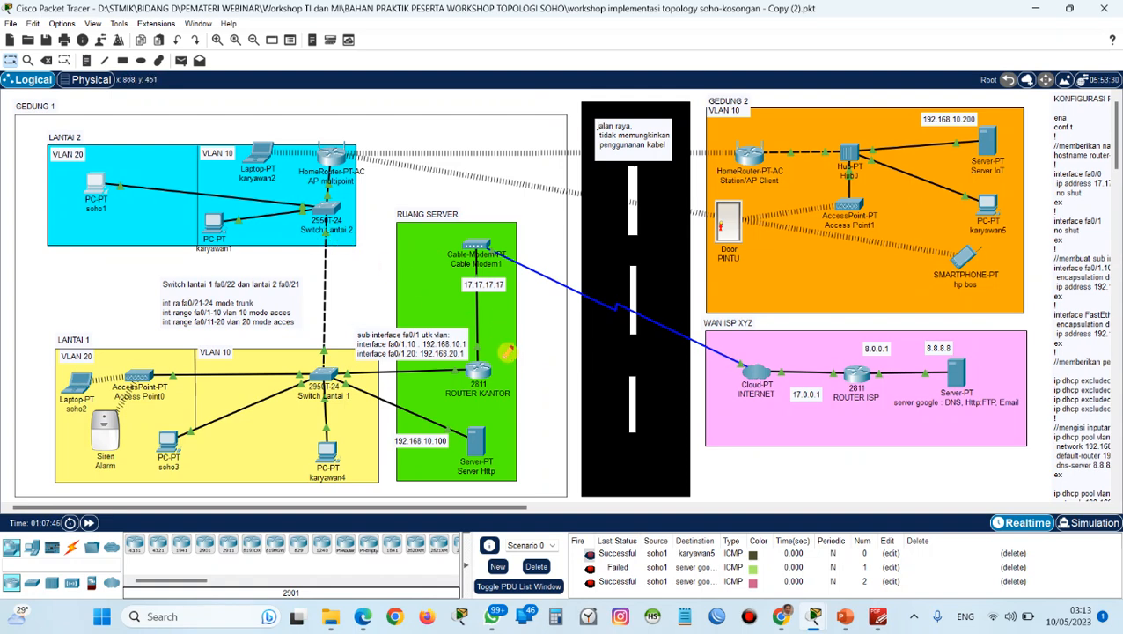
{"action": "key", "text": "f"}
{"action": "left_click", "coordinate": [689, 11]}
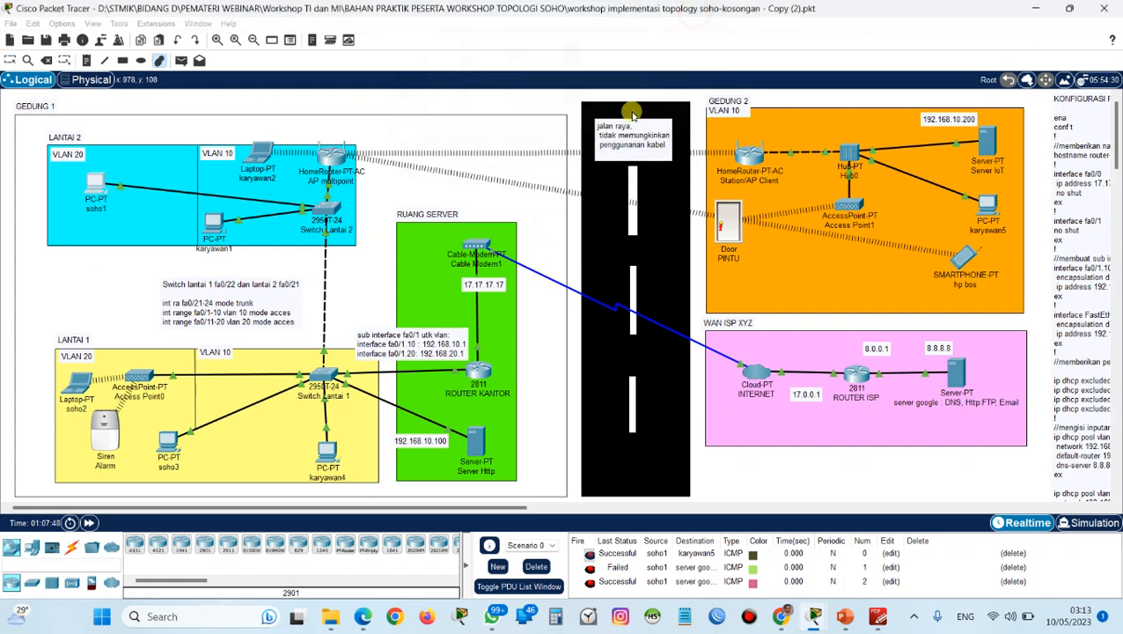
{"action": "key", "text": "Escape"}
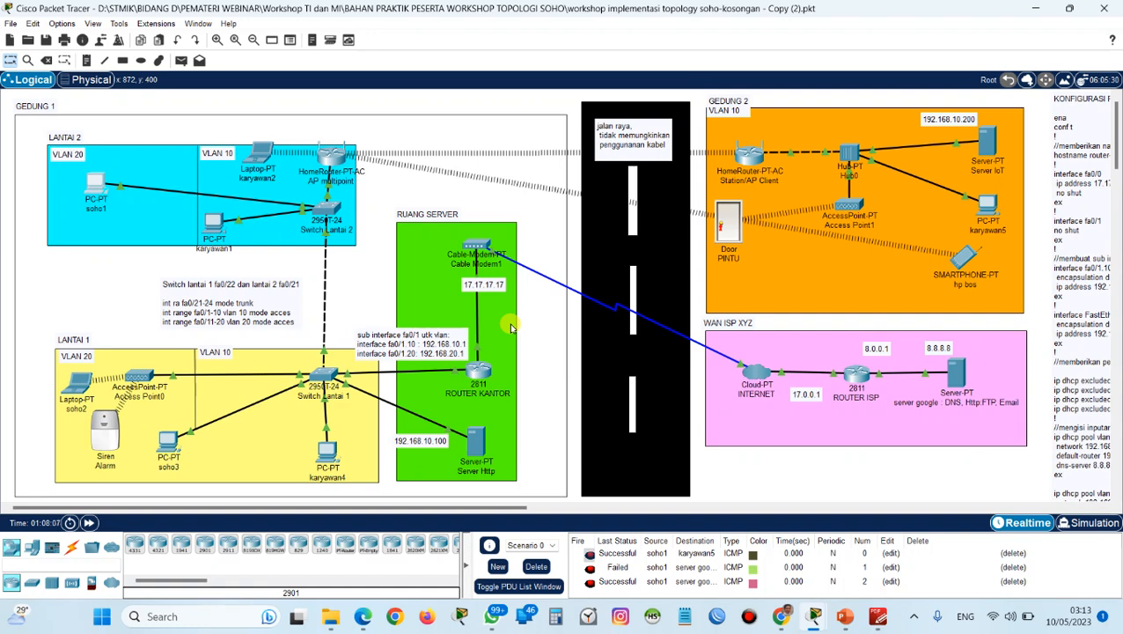
{"action": "scroll", "coordinate": [509, 323], "scroll_direction": "down", "scroll_amount": 3}
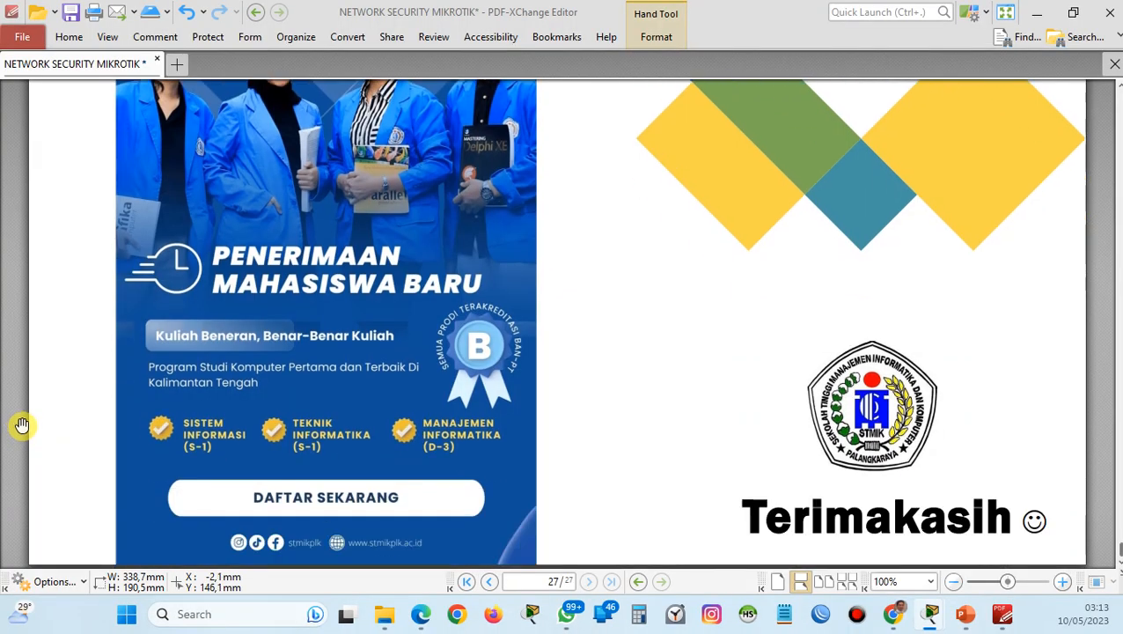
{"action": "scroll", "coordinate": [22, 425], "scroll_direction": "up", "scroll_amount": 3}
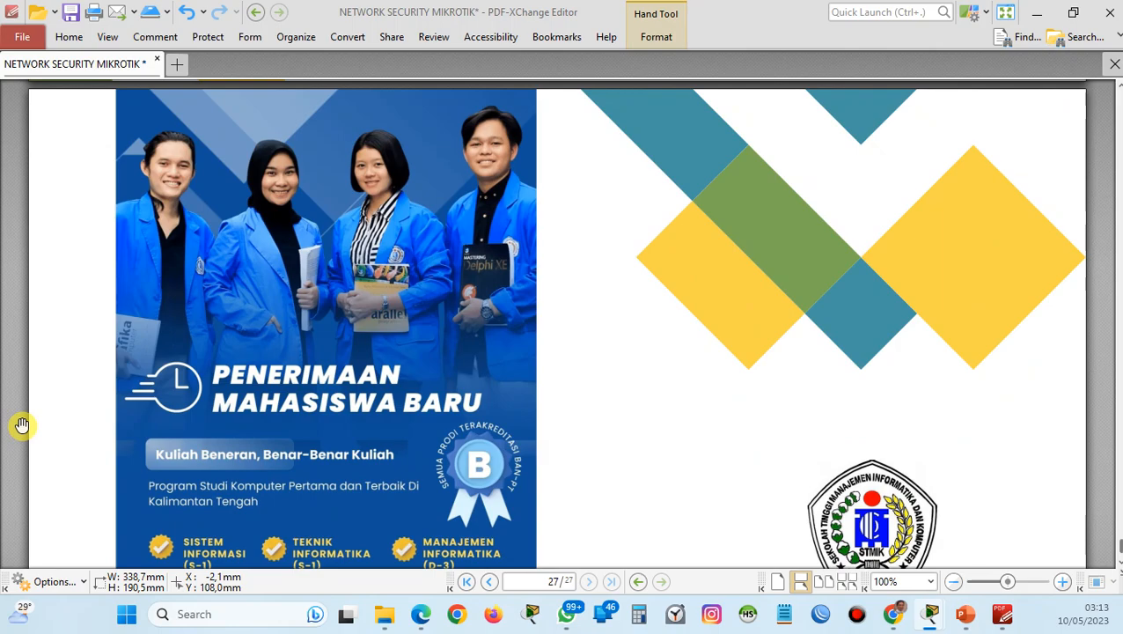
{"action": "scroll", "coordinate": [22, 426], "scroll_direction": "up", "scroll_amount": 1}
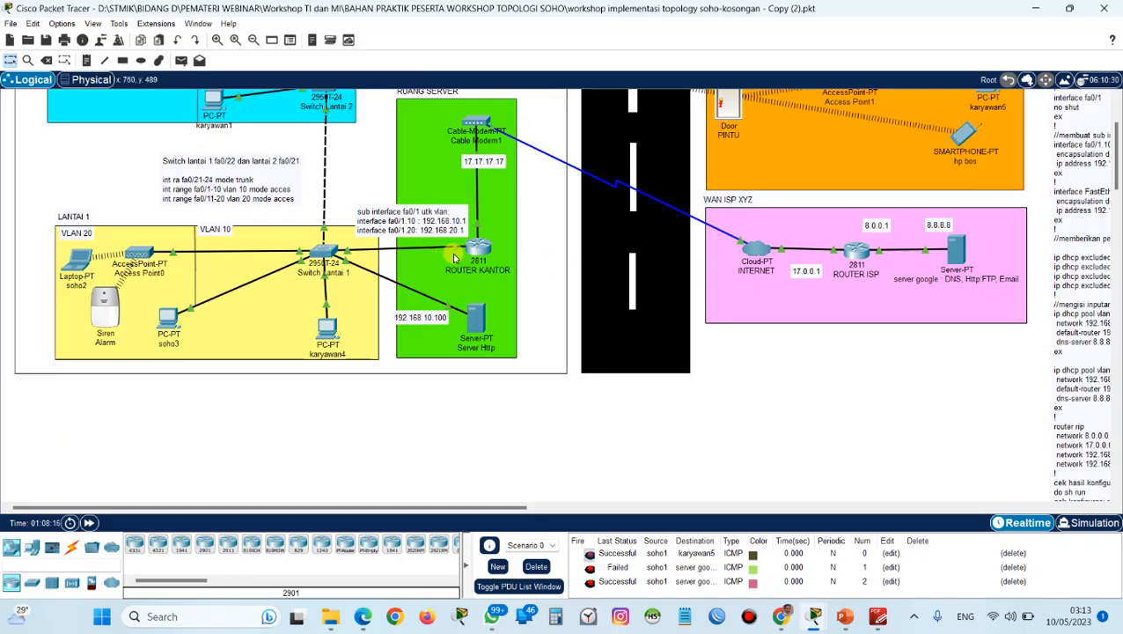